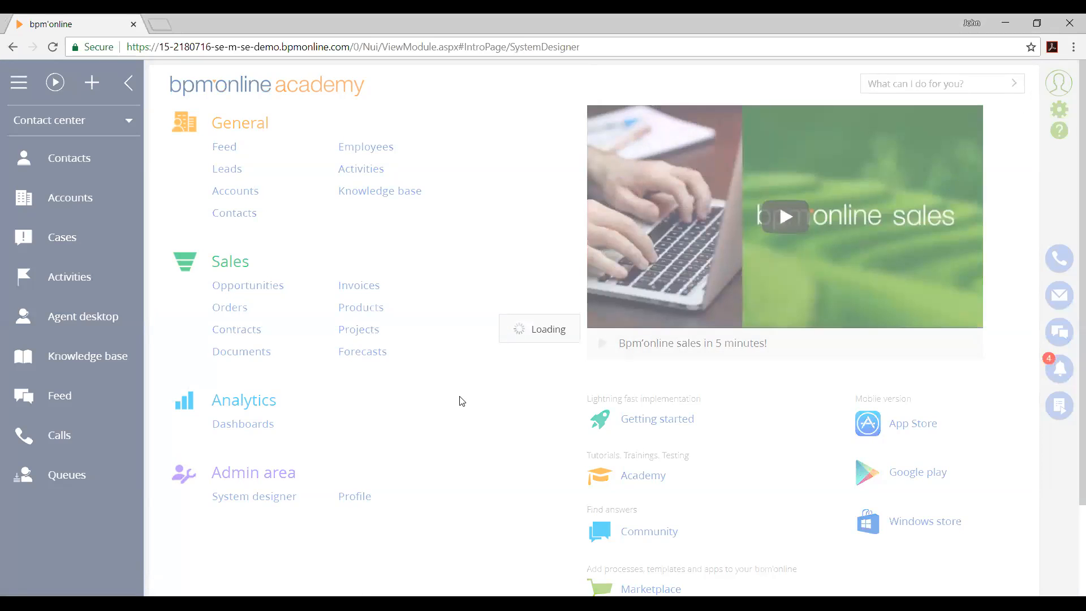
Look through the System designer's setup areas and switch the workplace to General
{"action": "scroll", "coordinate": [462, 398], "scroll_direction": "down", "scroll_amount": 1}
{"action": "scroll", "coordinate": [462, 398], "scroll_direction": "down", "scroll_amount": 2}
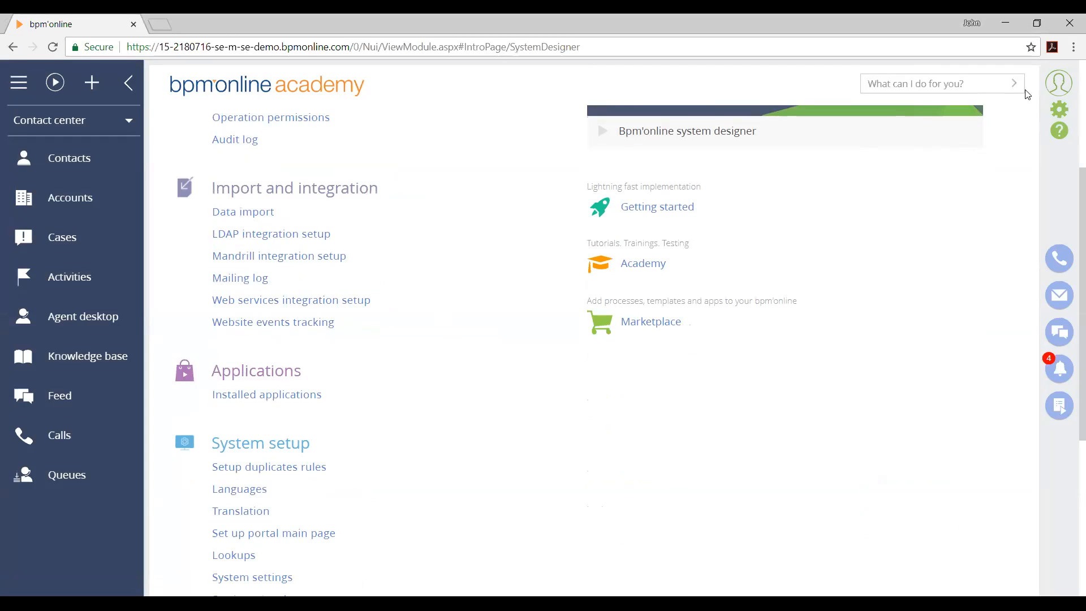
{"action": "scroll", "coordinate": [868, 361], "scroll_direction": "up", "scroll_amount": 4}
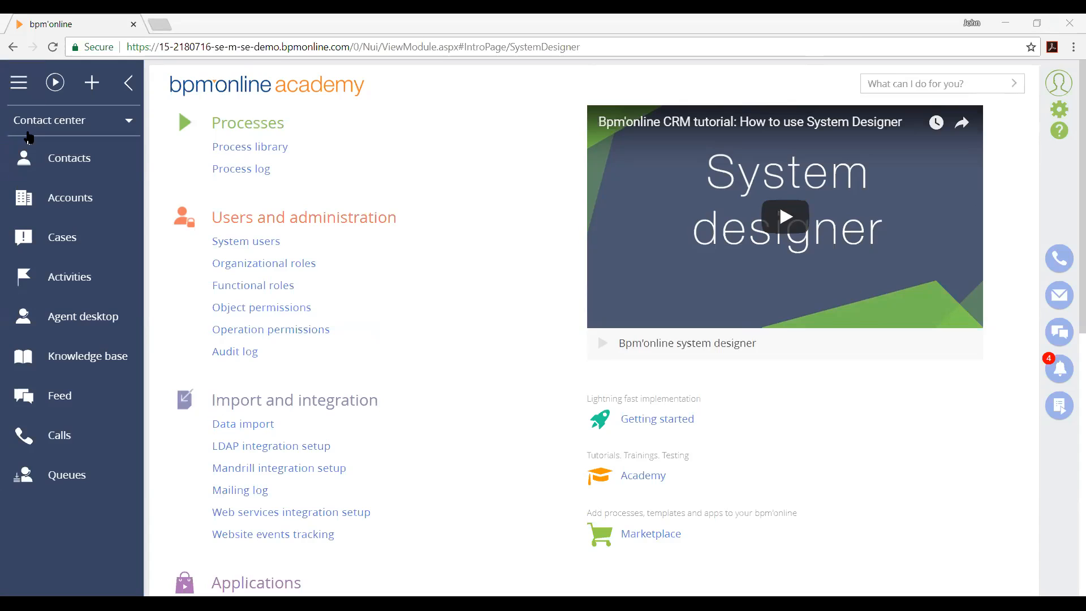
{"action": "left_click", "coordinate": [62, 120]}
{"action": "left_click", "coordinate": [66, 179]}
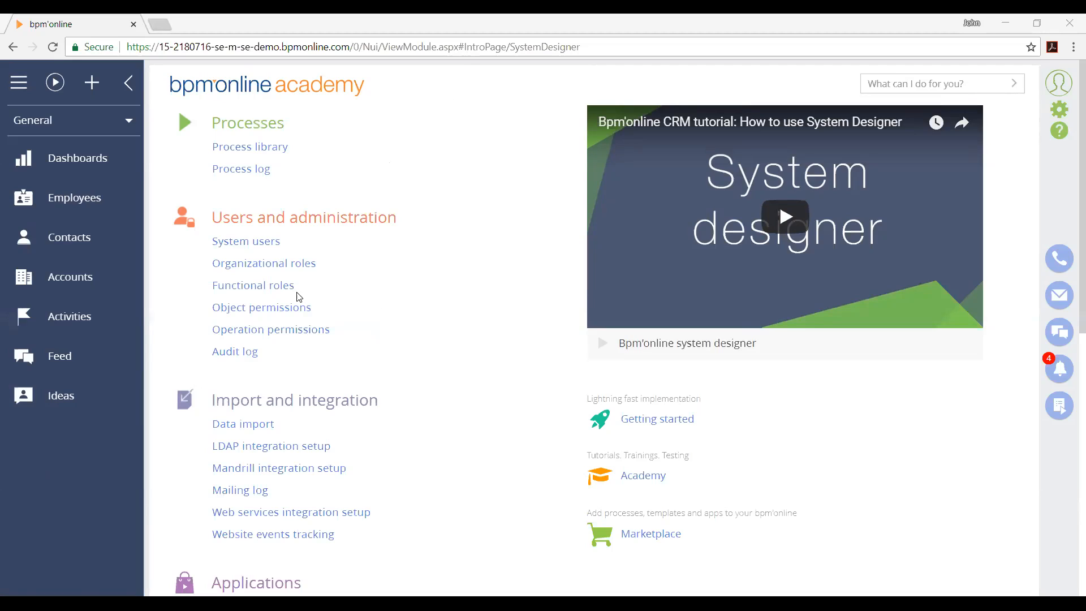
Open the object permissions and filter all objects by the title "ideas"
{"action": "left_click", "coordinate": [265, 307]}
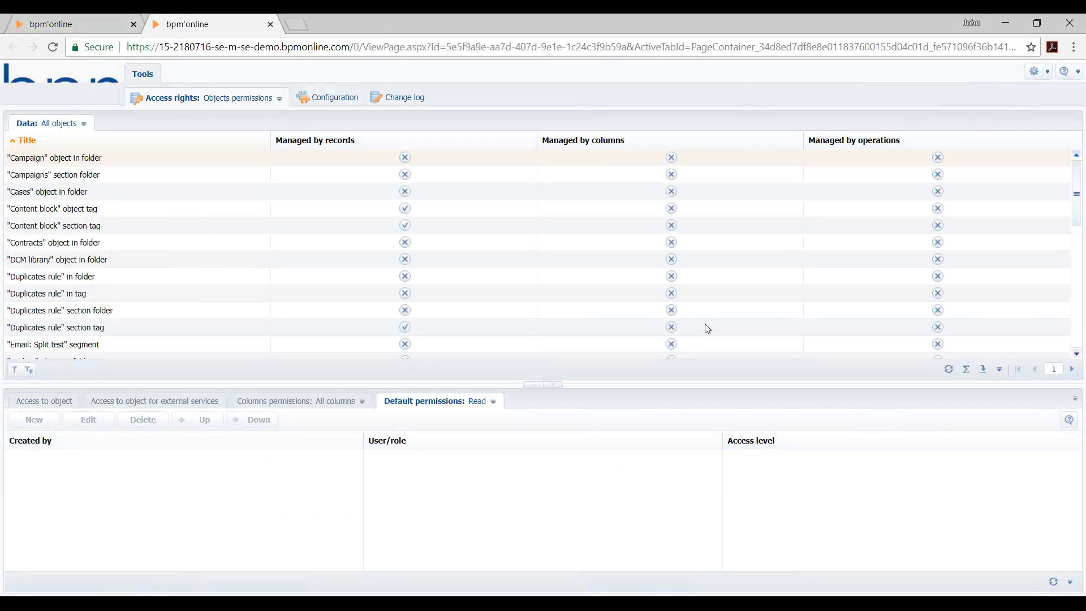
{"action": "left_click", "coordinate": [83, 123]}
{"action": "left_click", "coordinate": [84, 150]}
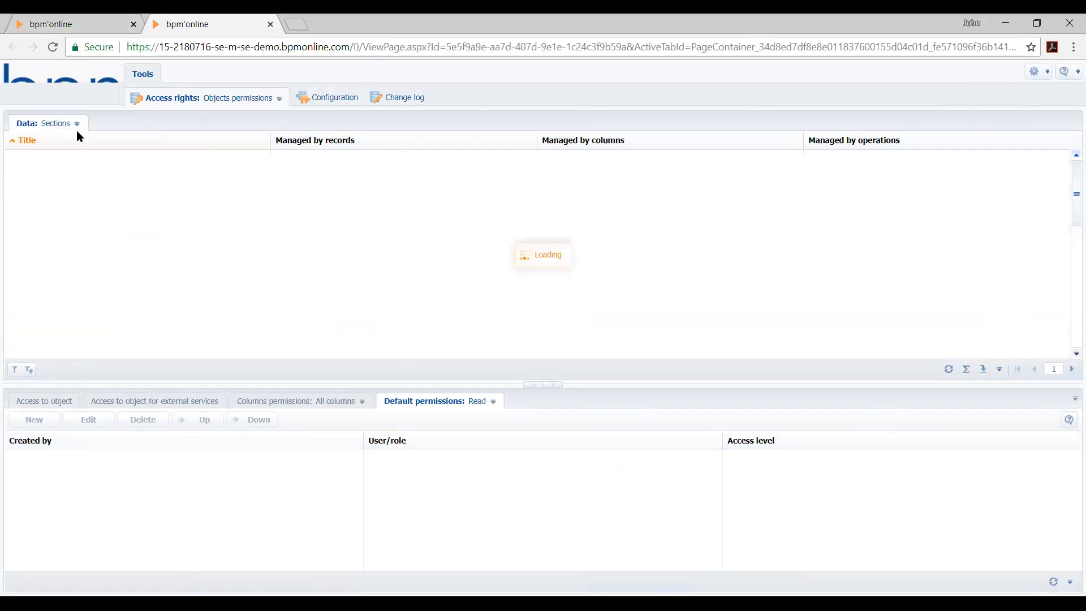
{"action": "left_click", "coordinate": [77, 123]}
{"action": "left_click", "coordinate": [73, 139]}
{"action": "left_click", "coordinate": [114, 371]}
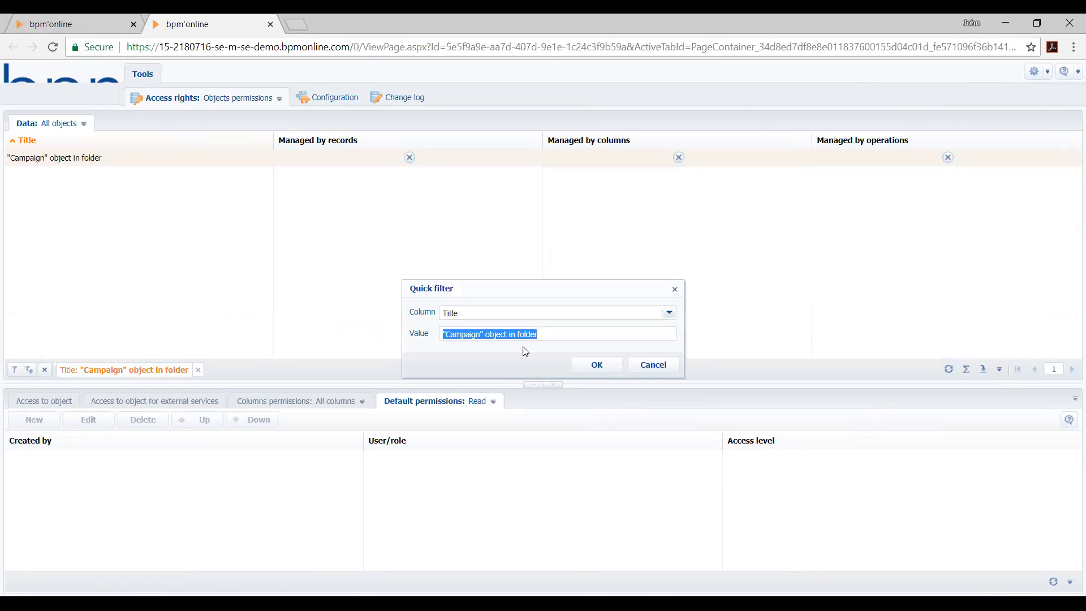
{"action": "type", "text": "ideas"}
{"action": "key", "text": "Return"}
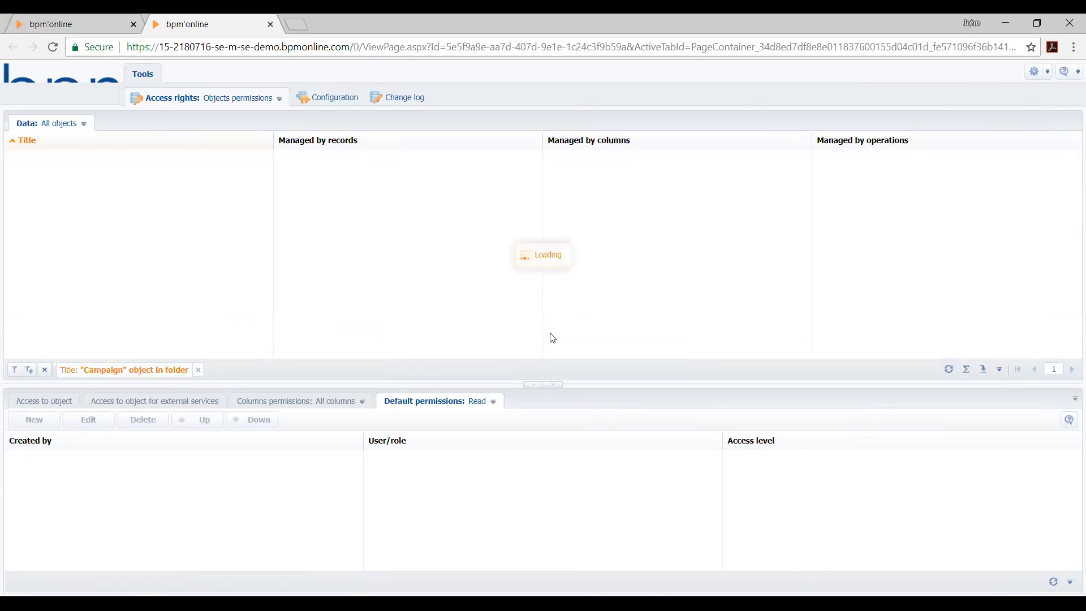
Turn on management by operations for the Ideas object and display its object access rights for All employees
{"action": "left_click", "coordinate": [188, 179]}
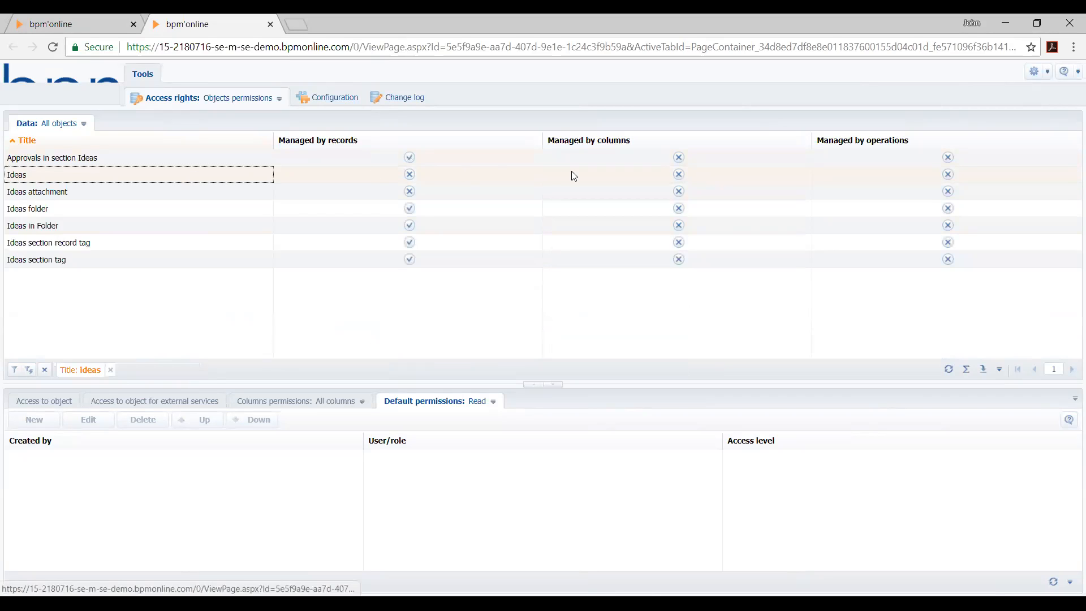
{"action": "left_click", "coordinate": [952, 178]}
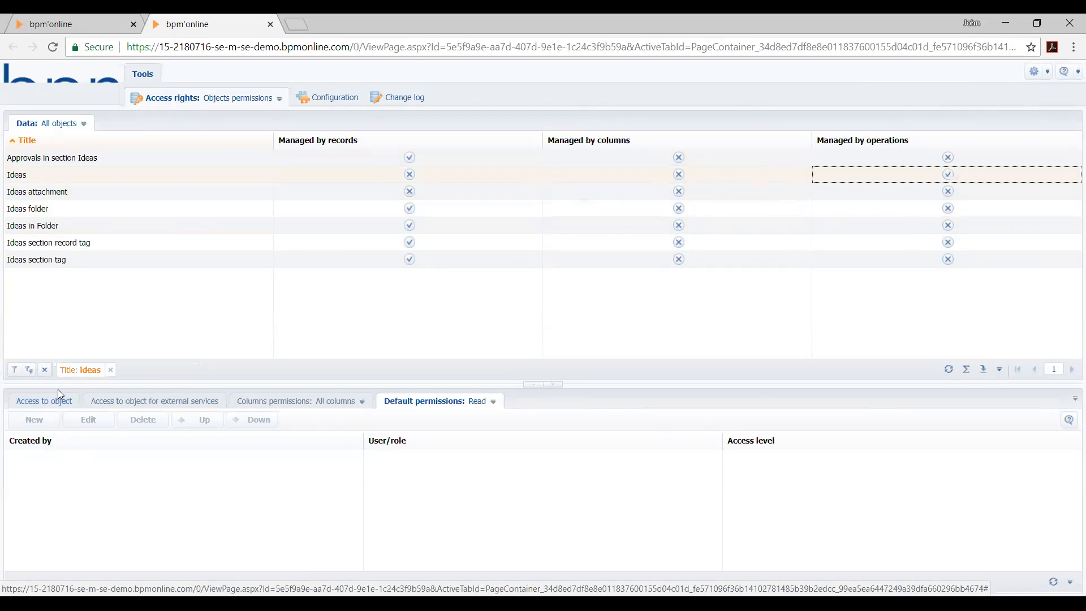
{"action": "left_click", "coordinate": [42, 403]}
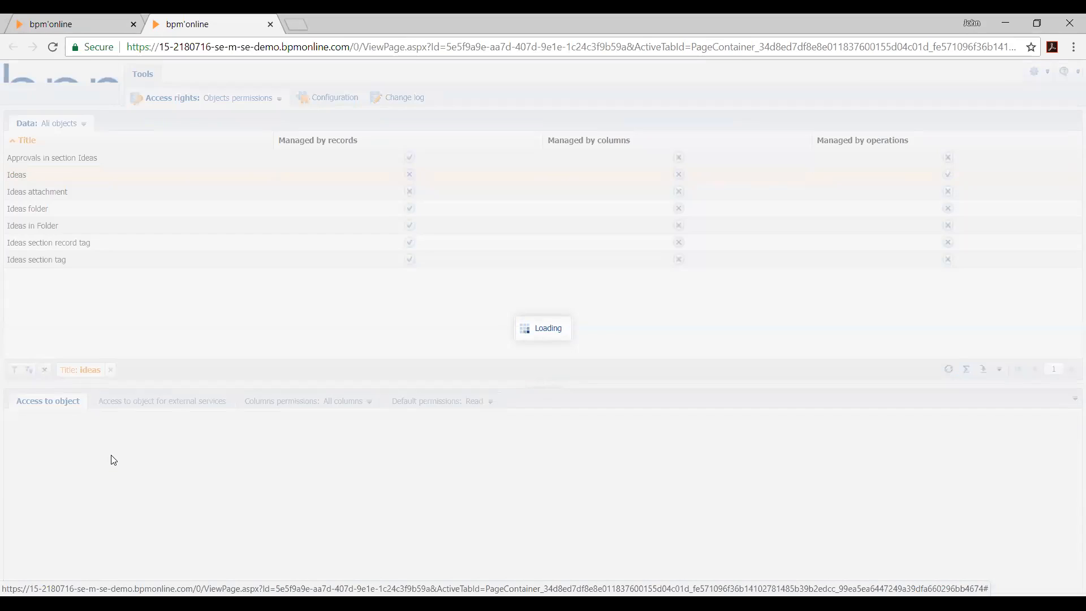
{"action": "left_click", "coordinate": [199, 462]}
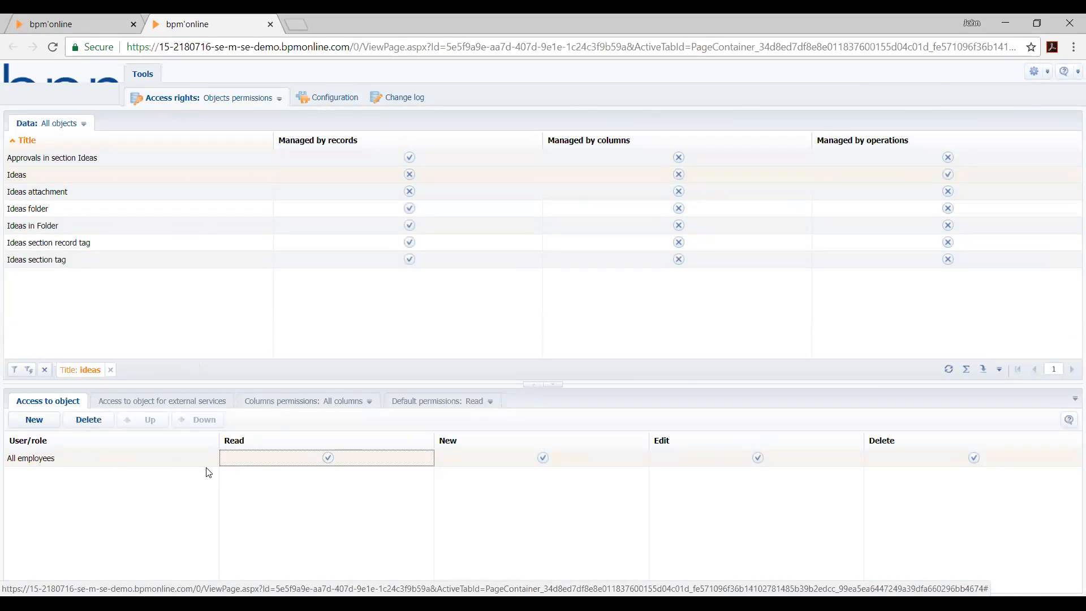
{"action": "left_click", "coordinate": [331, 459]}
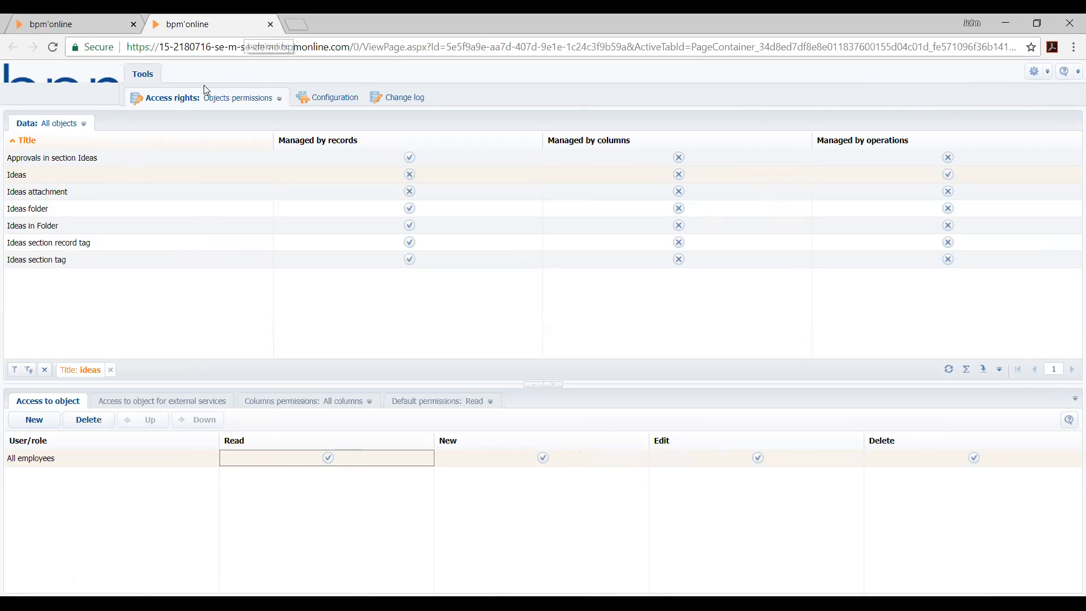
Close the object permissions page, open Workplace setup, and review which workplaces are available to switch to
{"action": "left_click", "coordinate": [270, 25]}
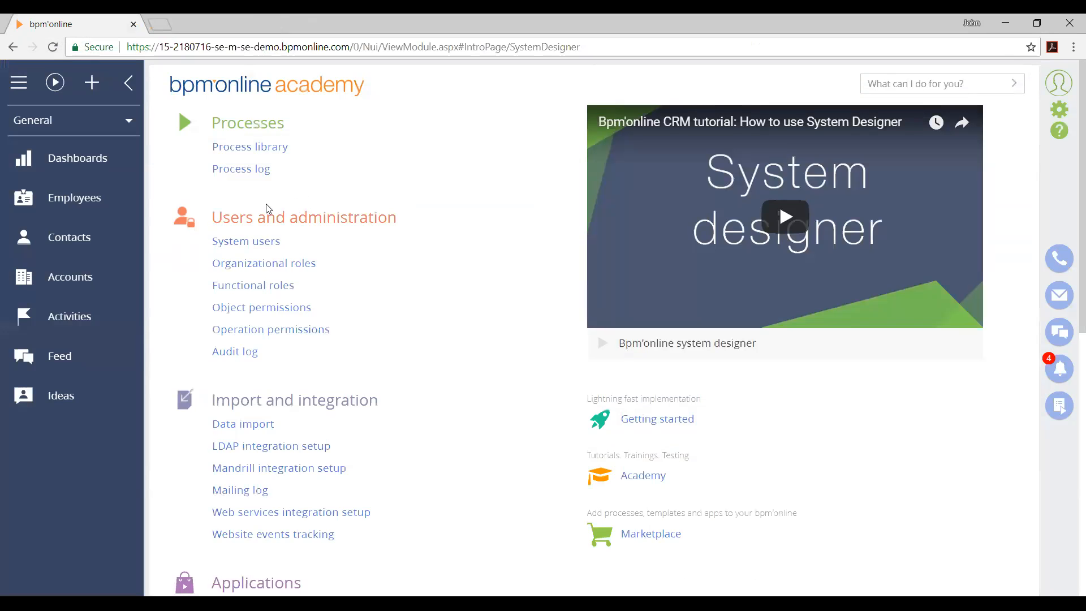
{"action": "scroll", "coordinate": [507, 443], "scroll_direction": "down", "scroll_amount": 5}
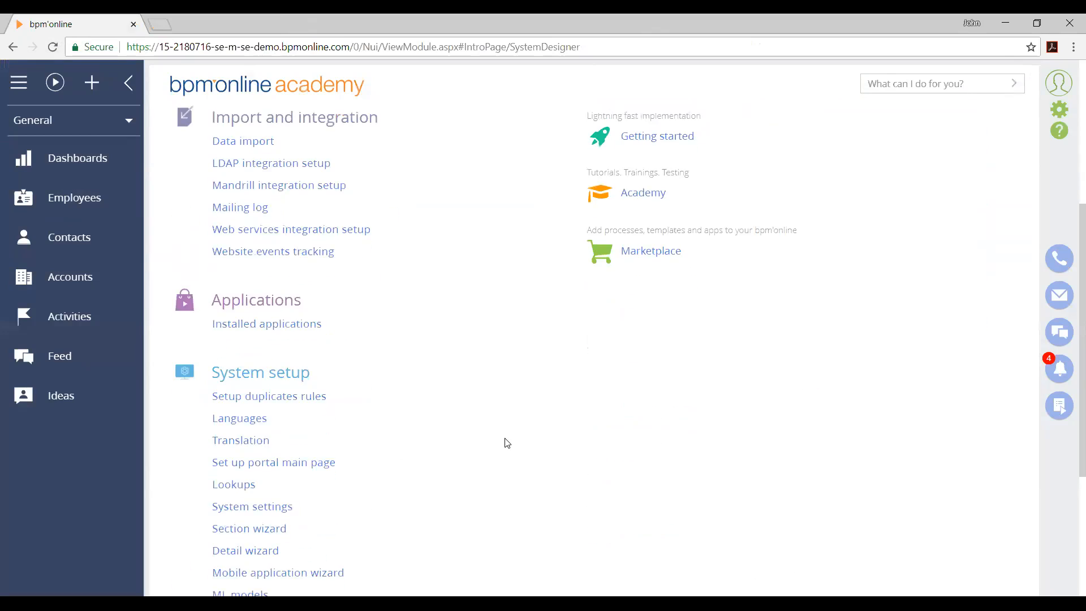
{"action": "scroll", "coordinate": [507, 442], "scroll_direction": "down", "scroll_amount": 4}
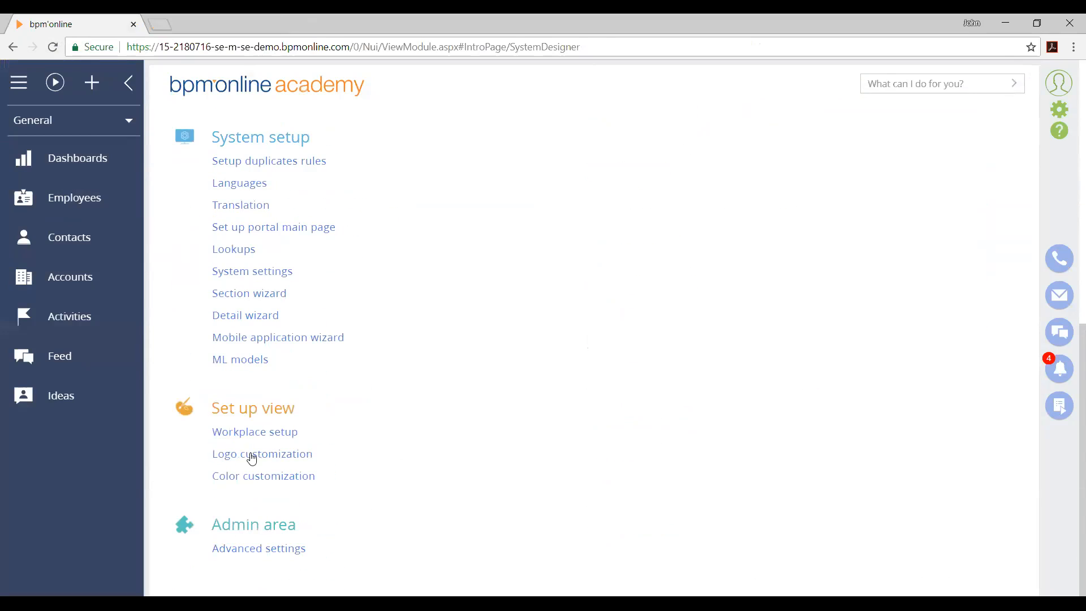
{"action": "left_click", "coordinate": [262, 434]}
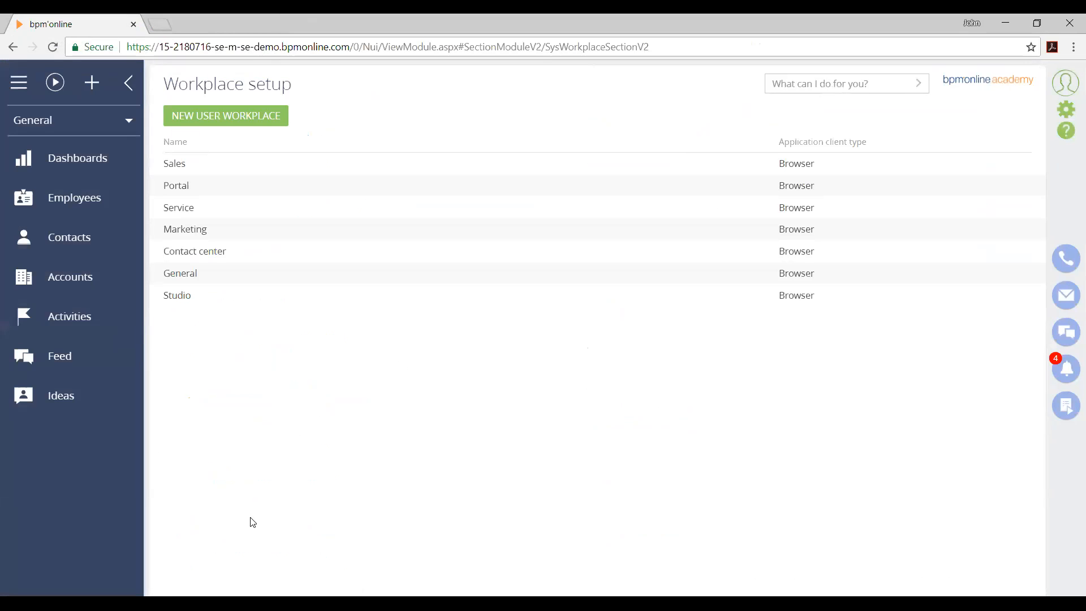
{"action": "left_click", "coordinate": [87, 118]}
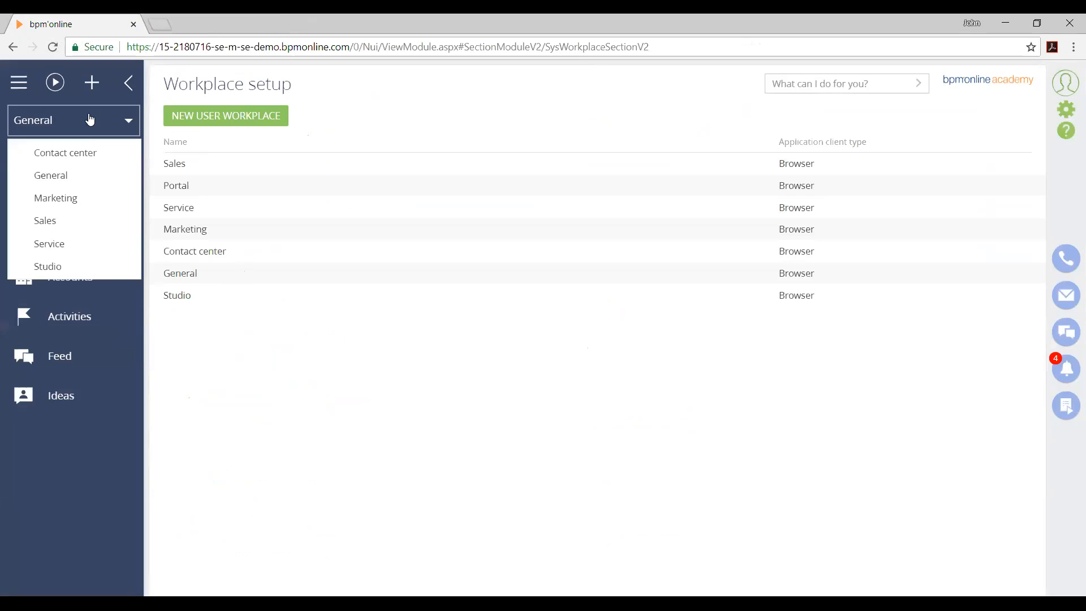
{"action": "left_click", "coordinate": [226, 484]}
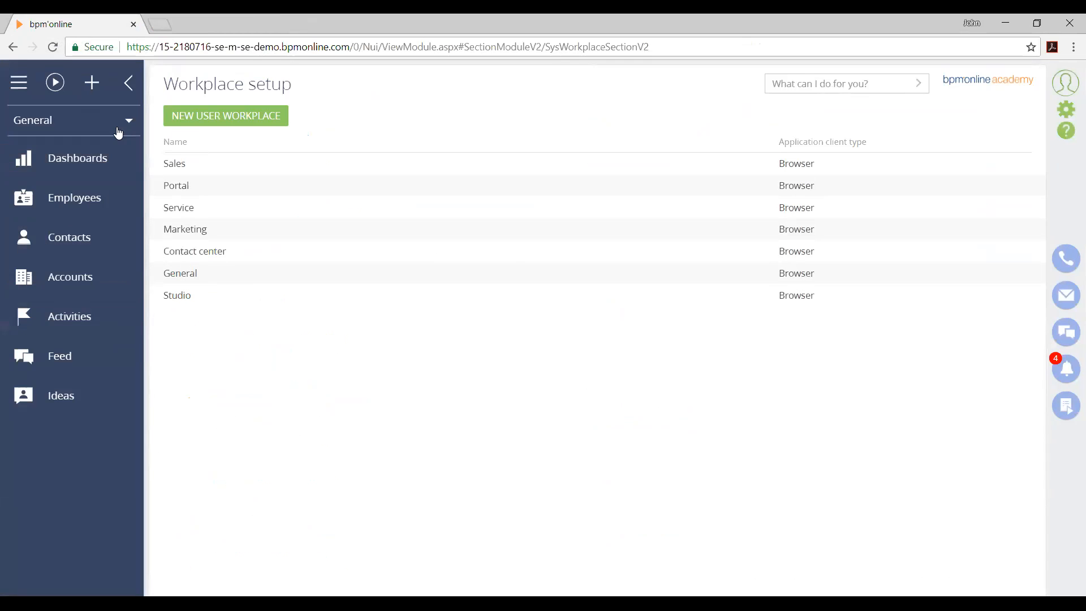
{"action": "left_click", "coordinate": [117, 129]}
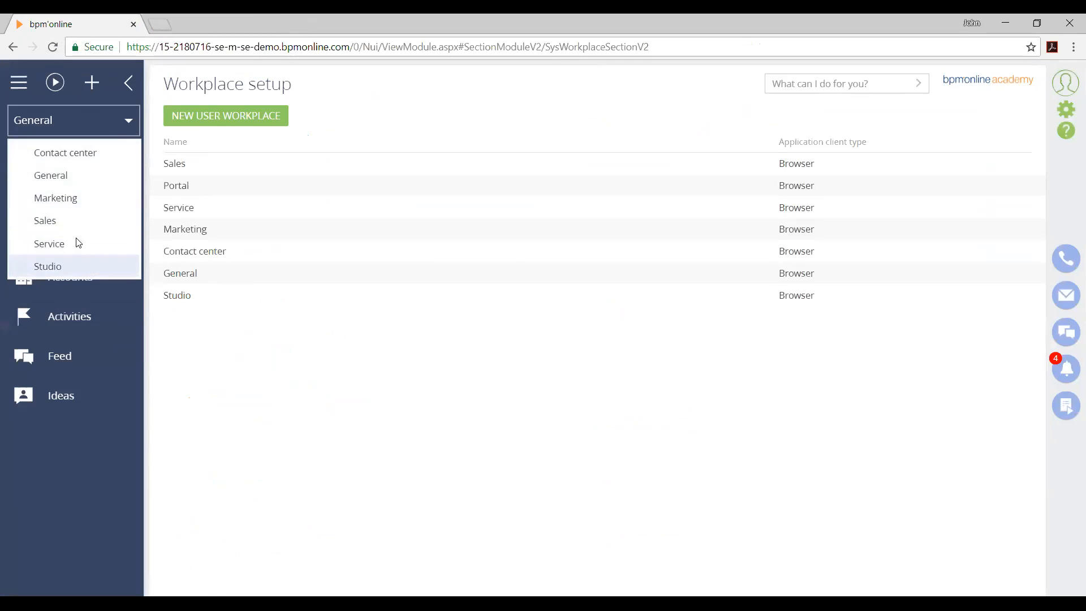
{"action": "left_click", "coordinate": [251, 485]}
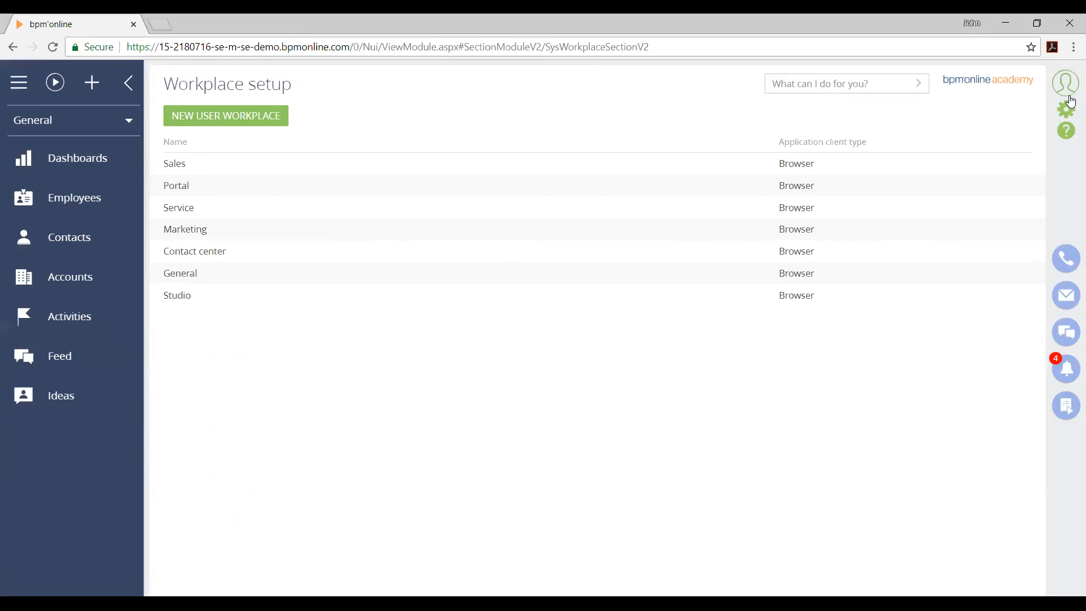
Return to the System designer and review its setup areas down to Admin area
{"action": "left_click", "coordinate": [1066, 113]}
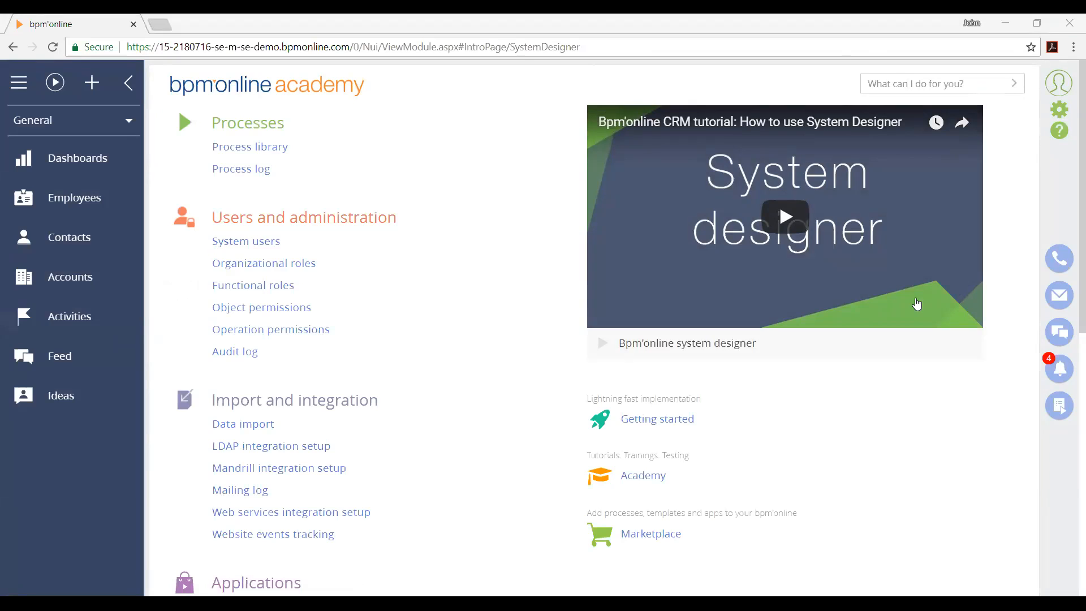
{"action": "scroll", "coordinate": [487, 346], "scroll_direction": "down", "scroll_amount": 3}
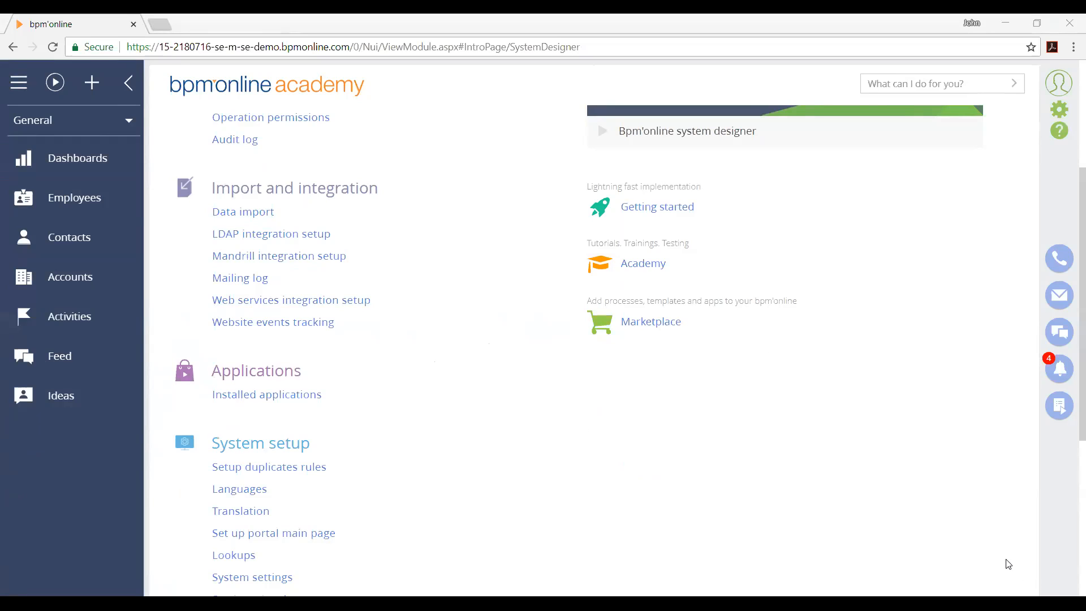
{"action": "scroll", "coordinate": [526, 398], "scroll_direction": "down", "scroll_amount": 5}
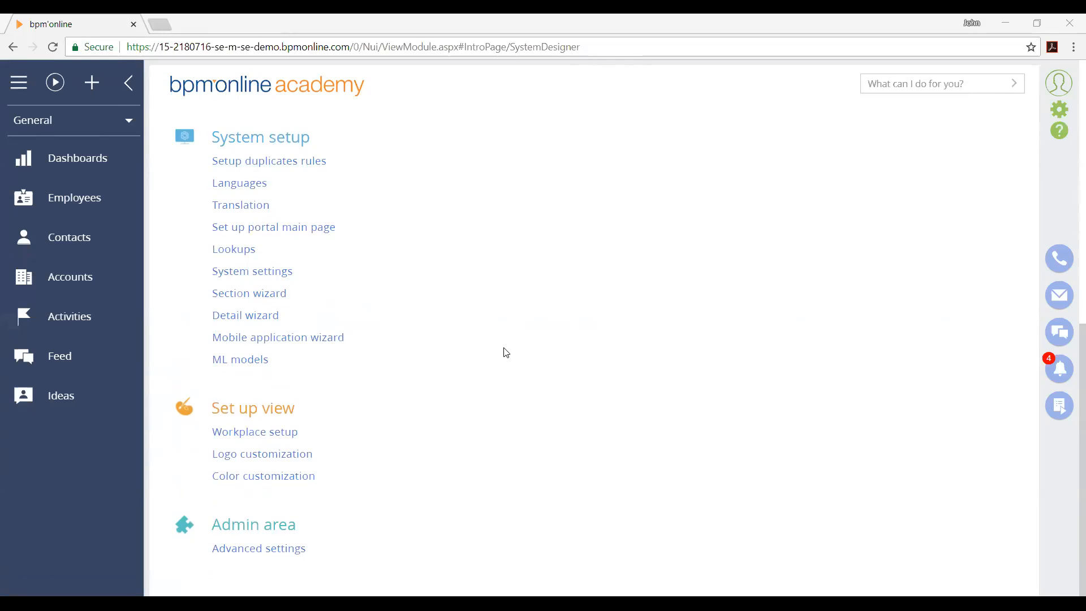
Open the contact record of the RealWay developer and examine its profile, next steps and contact info details
{"action": "left_click", "coordinate": [8, 218]}
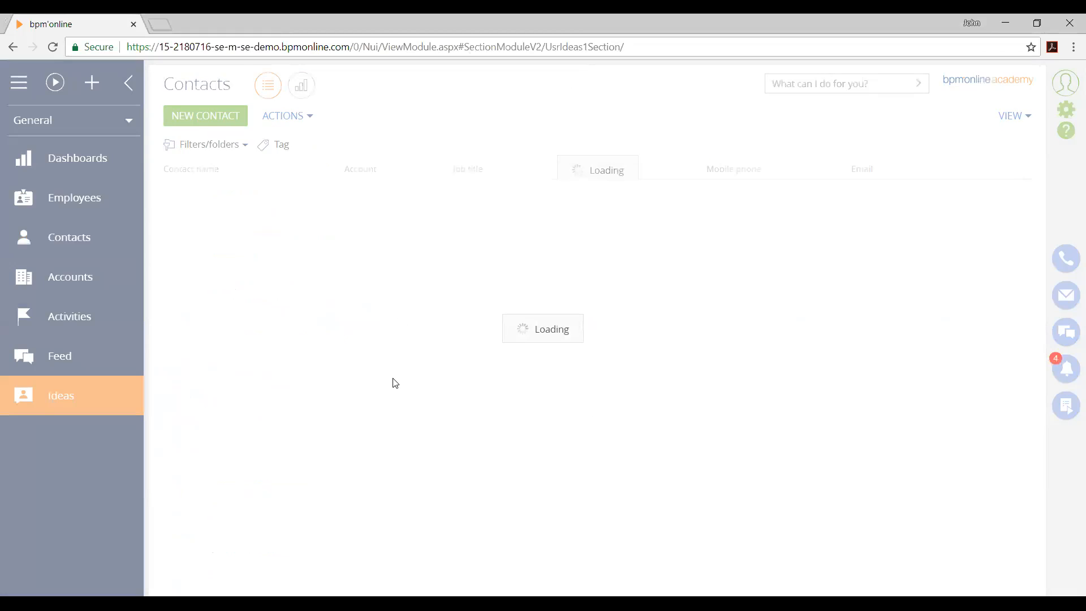
{"action": "left_click", "coordinate": [36, 248]}
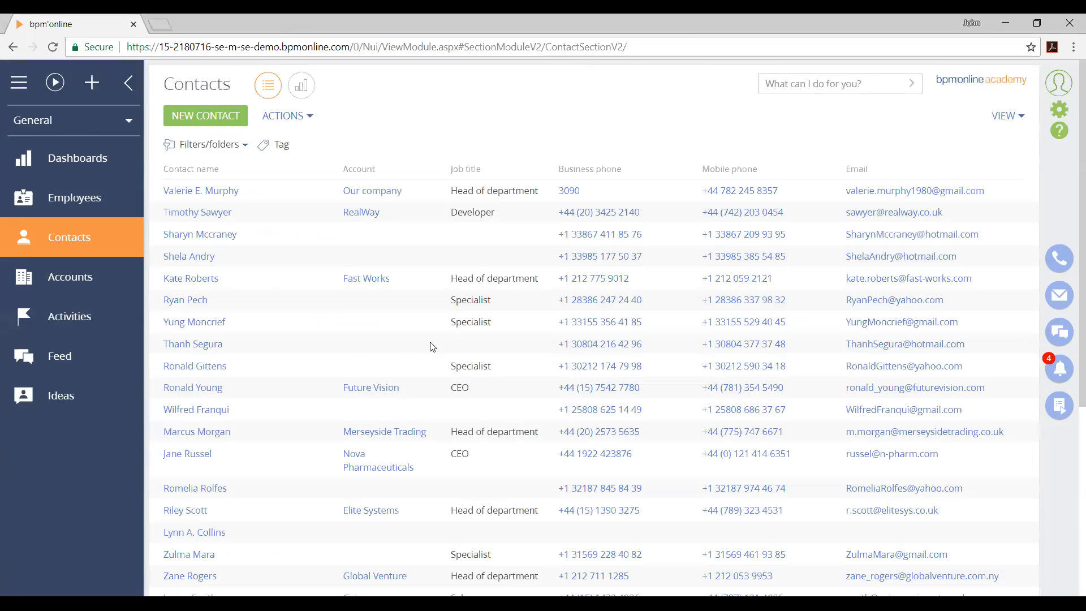
{"action": "left_click", "coordinate": [215, 213]}
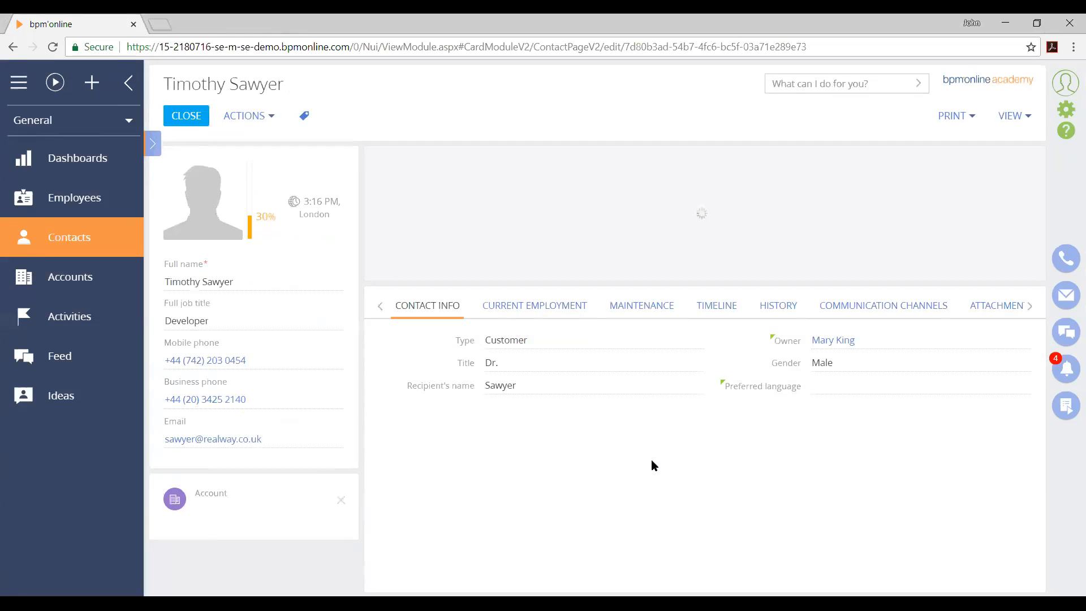
{"action": "scroll", "coordinate": [652, 465], "scroll_direction": "down", "scroll_amount": 3}
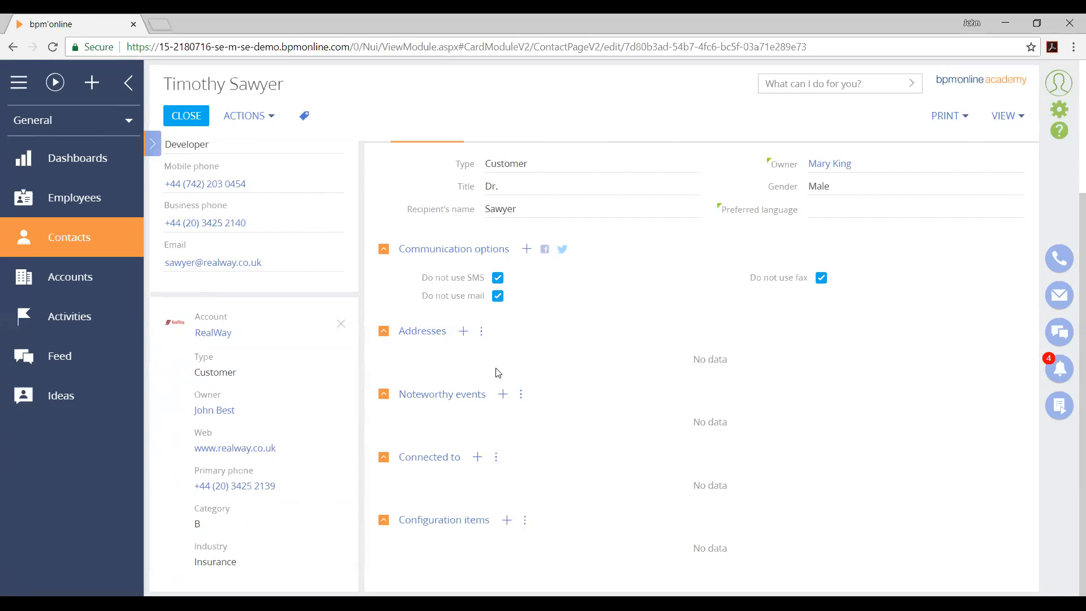
{"action": "scroll", "coordinate": [559, 512], "scroll_direction": "up", "scroll_amount": 3}
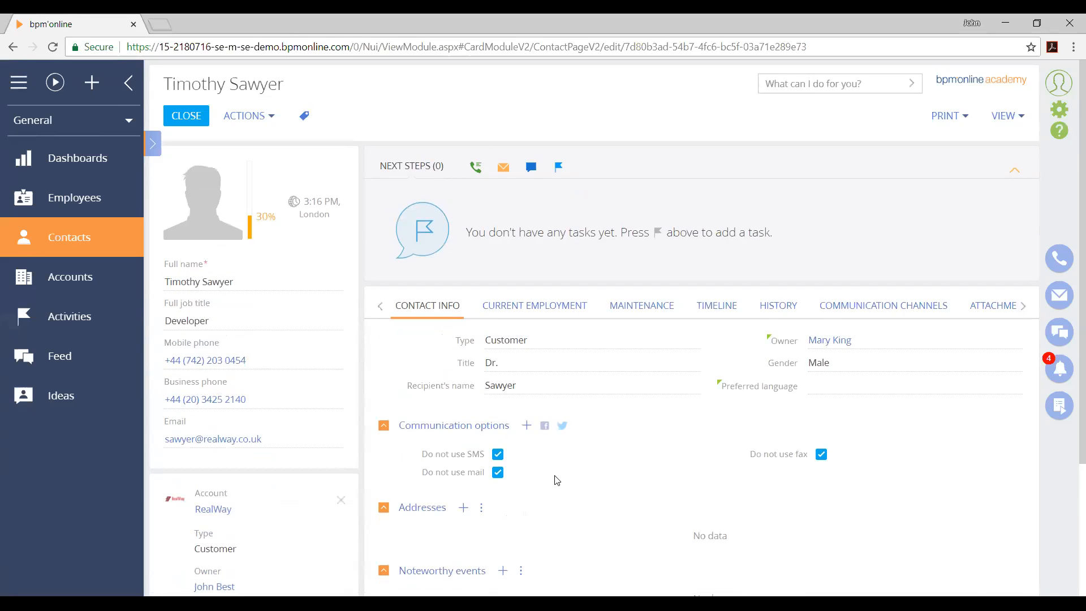
{"action": "scroll", "coordinate": [513, 386], "scroll_direction": "down", "scroll_amount": 2}
{"action": "scroll", "coordinate": [514, 387], "scroll_direction": "down", "scroll_amount": 1}
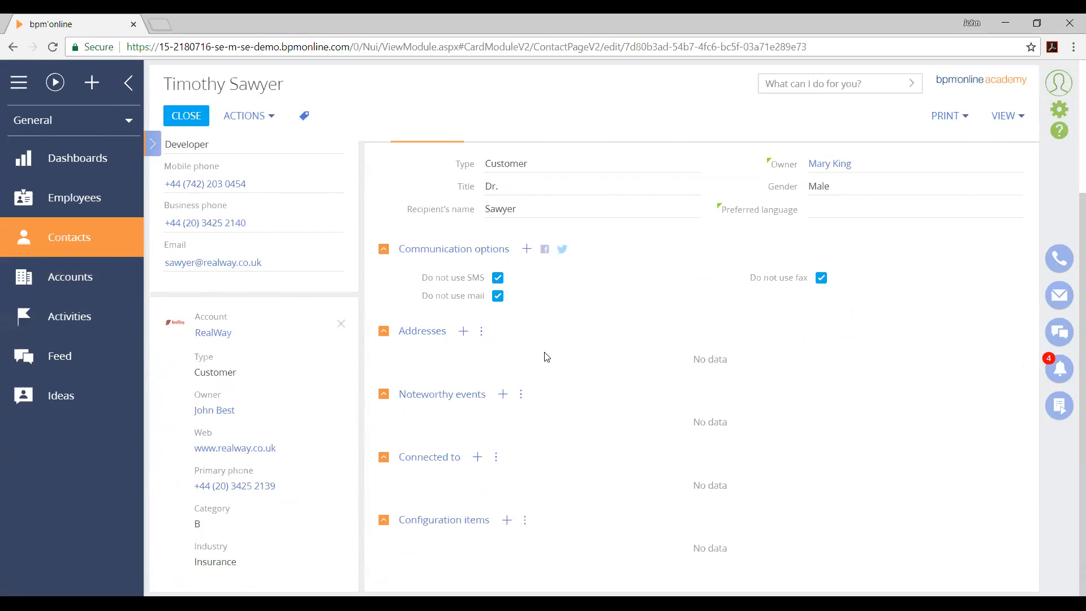
{"action": "scroll", "coordinate": [546, 356], "scroll_direction": "up", "scroll_amount": 2}
{"action": "scroll", "coordinate": [543, 361], "scroll_direction": "up", "scroll_amount": 3}
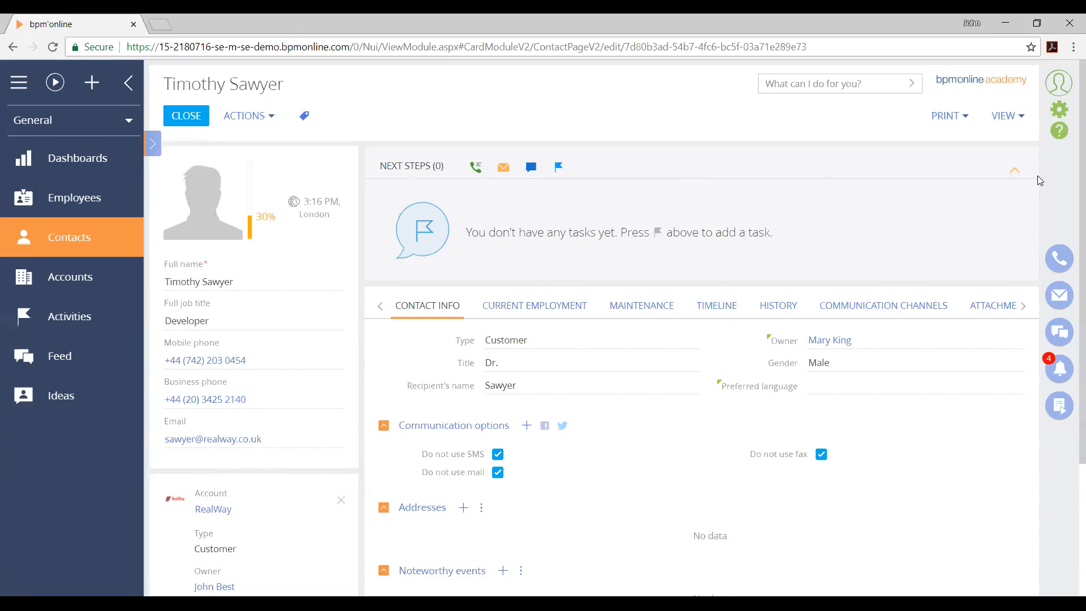
Open the XT Group account from the Accounts section and examine its account info details
{"action": "left_click", "coordinate": [1065, 113]}
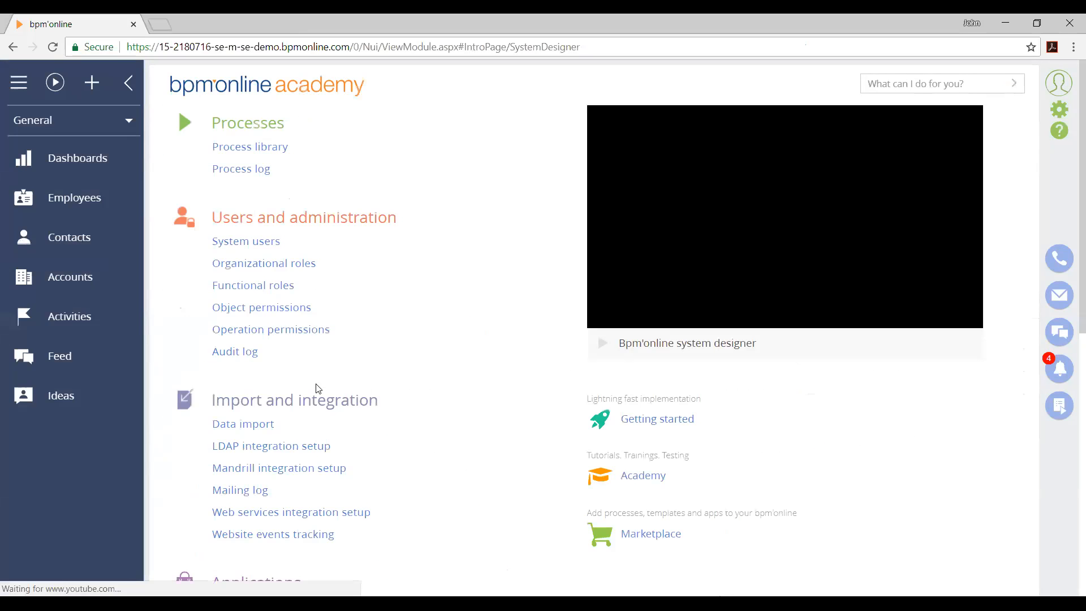
{"action": "left_click", "coordinate": [95, 278]}
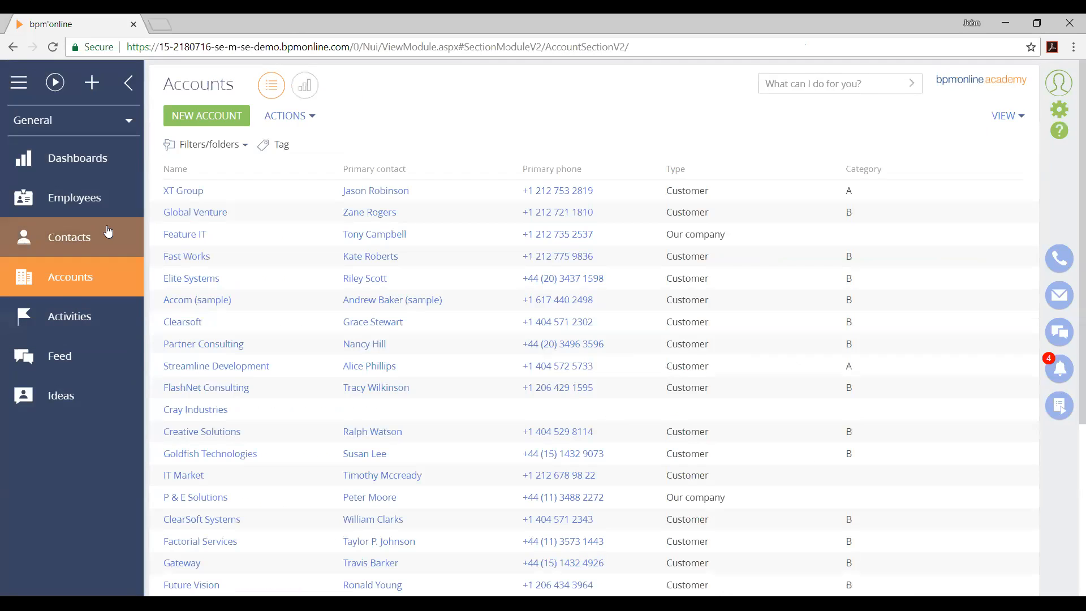
{"action": "left_click", "coordinate": [199, 199]}
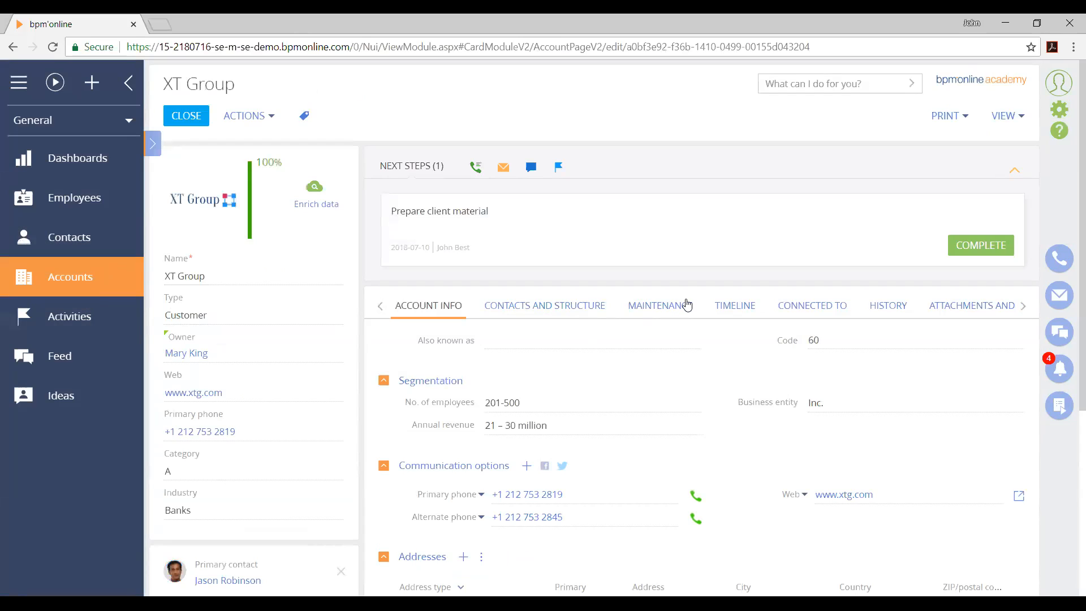
{"action": "scroll", "coordinate": [711, 344], "scroll_direction": "down", "scroll_amount": 5}
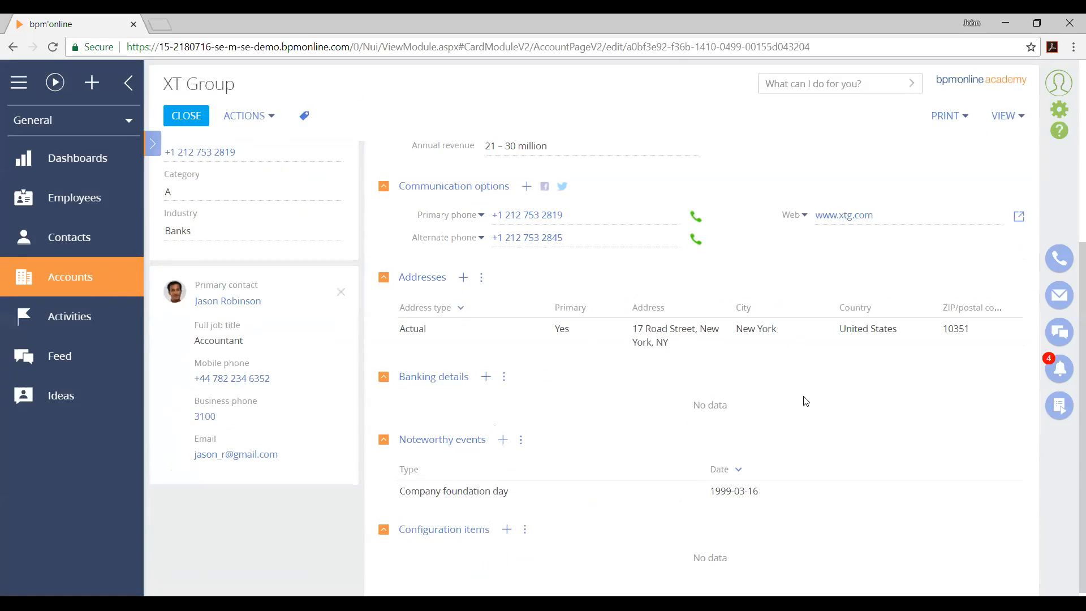
{"action": "scroll", "coordinate": [524, 303], "scroll_direction": "up", "scroll_amount": 4}
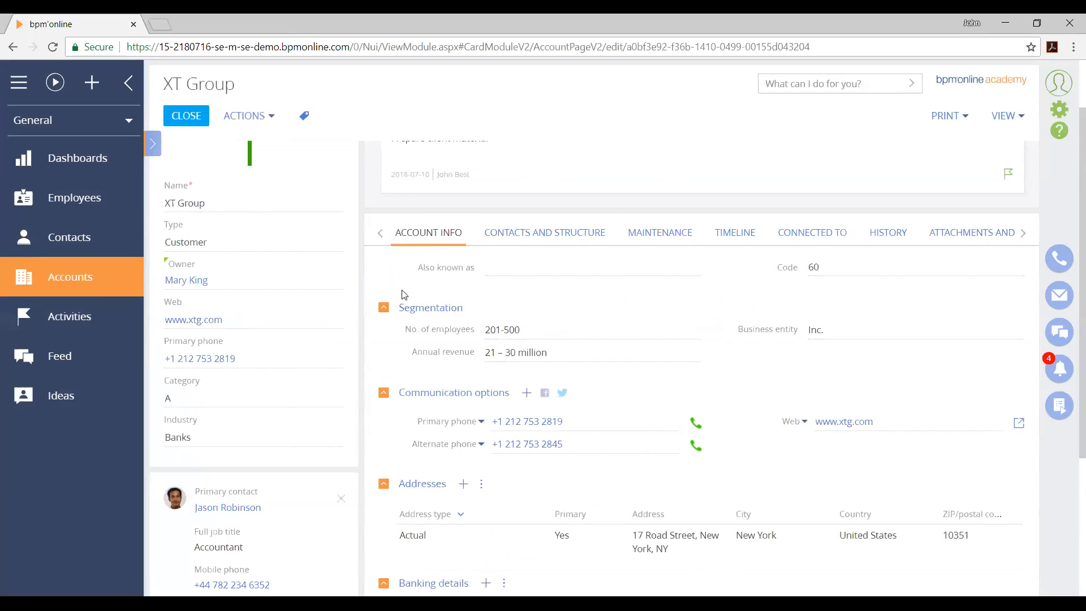
Open the section wizard for the Accounts section from the XT Group record
{"action": "scroll", "coordinate": [542, 243], "scroll_direction": "up", "scroll_amount": 2}
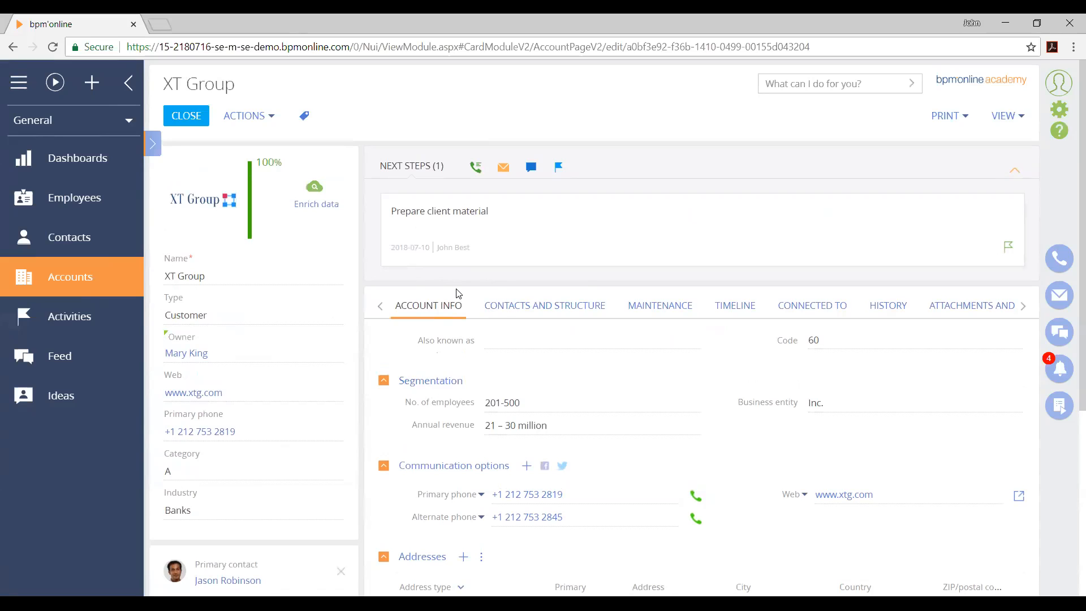
{"action": "left_click", "coordinate": [1006, 115]}
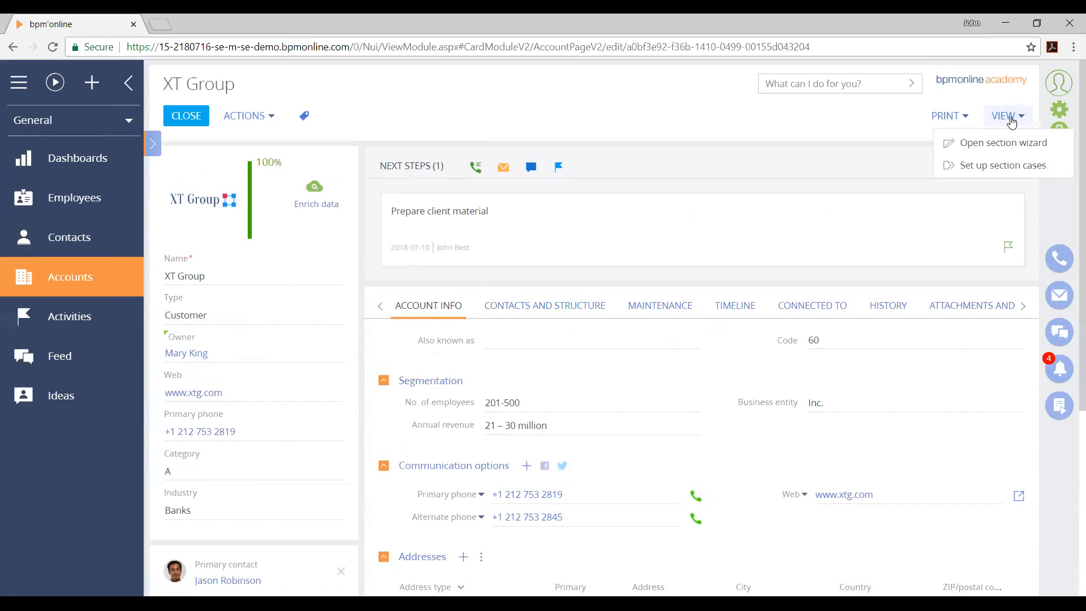
{"action": "left_click", "coordinate": [1022, 148]}
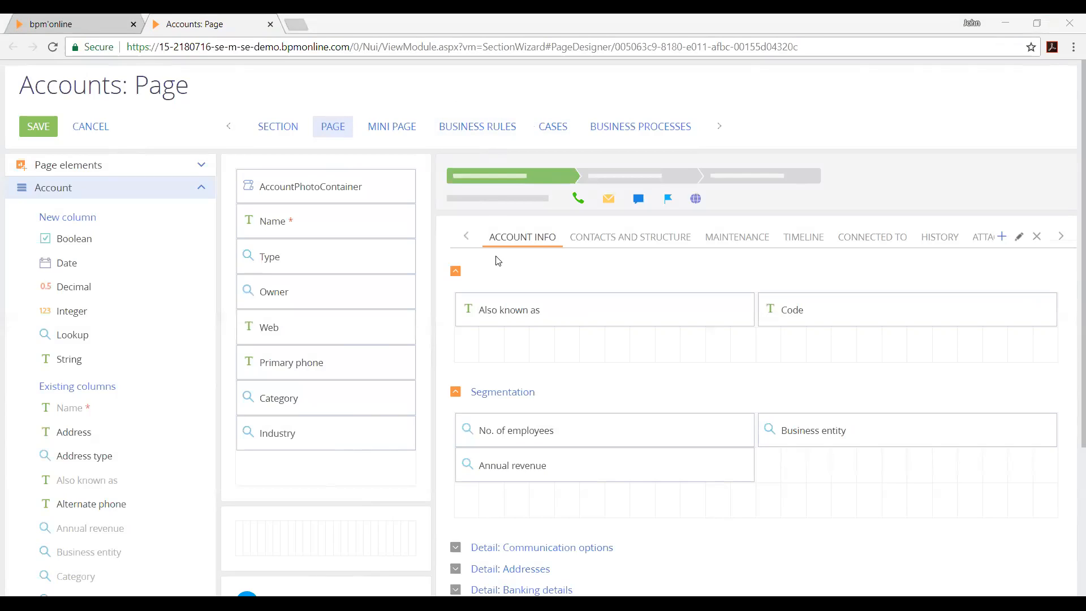
Add a tab titled Social Media to the account page layout
{"action": "left_click", "coordinate": [1001, 237]}
{"action": "type", "text": "Social Media"}
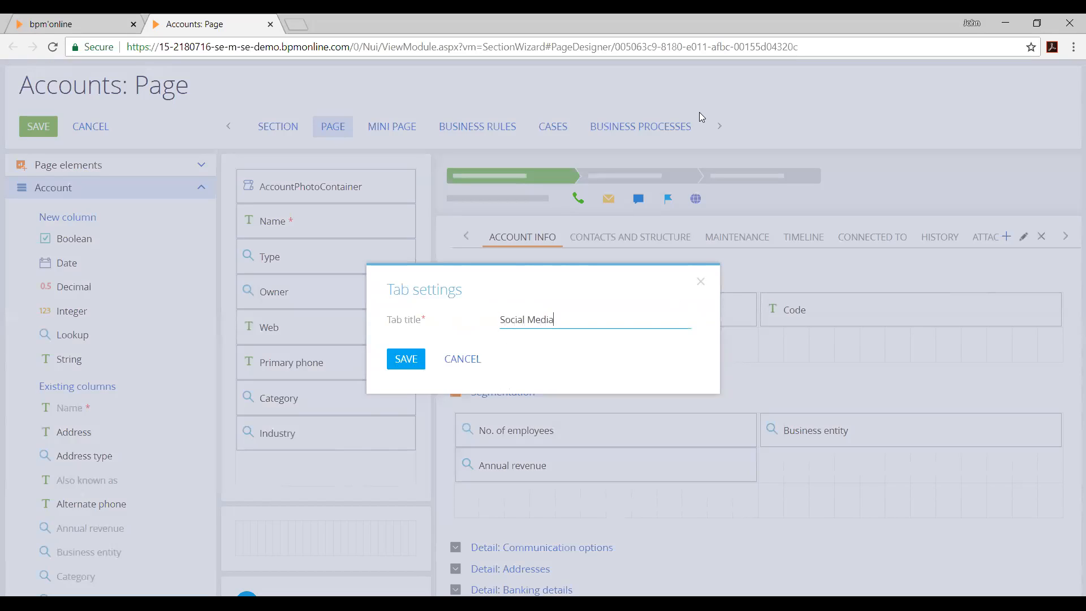
{"action": "left_click", "coordinate": [408, 360]}
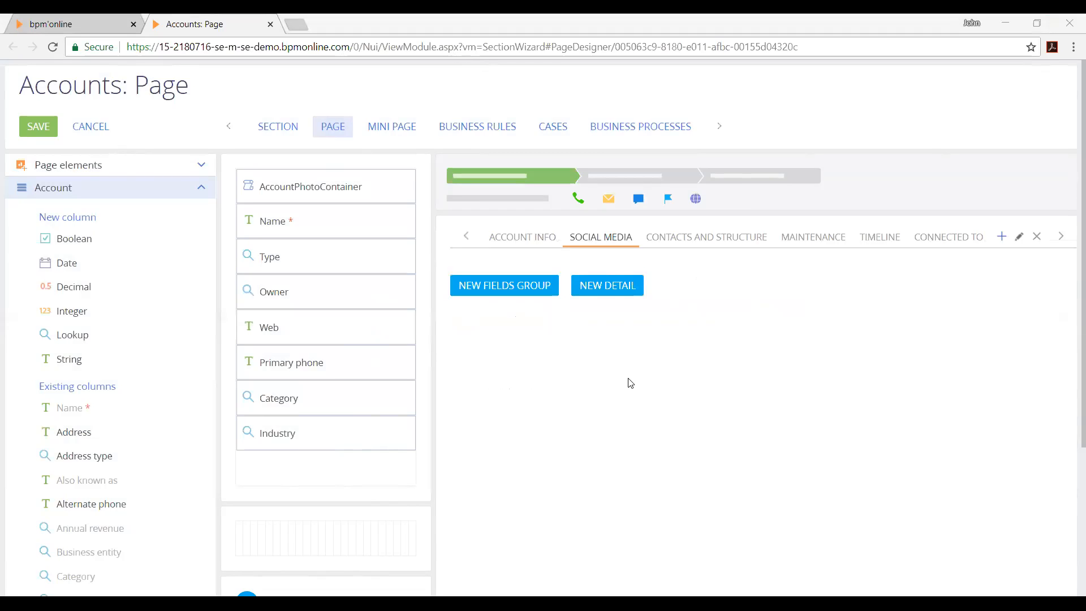
Examine the settings for adding a new detail to the Social Media tab, cancel them, and close the section wizard without saving
{"action": "left_click", "coordinate": [610, 293]}
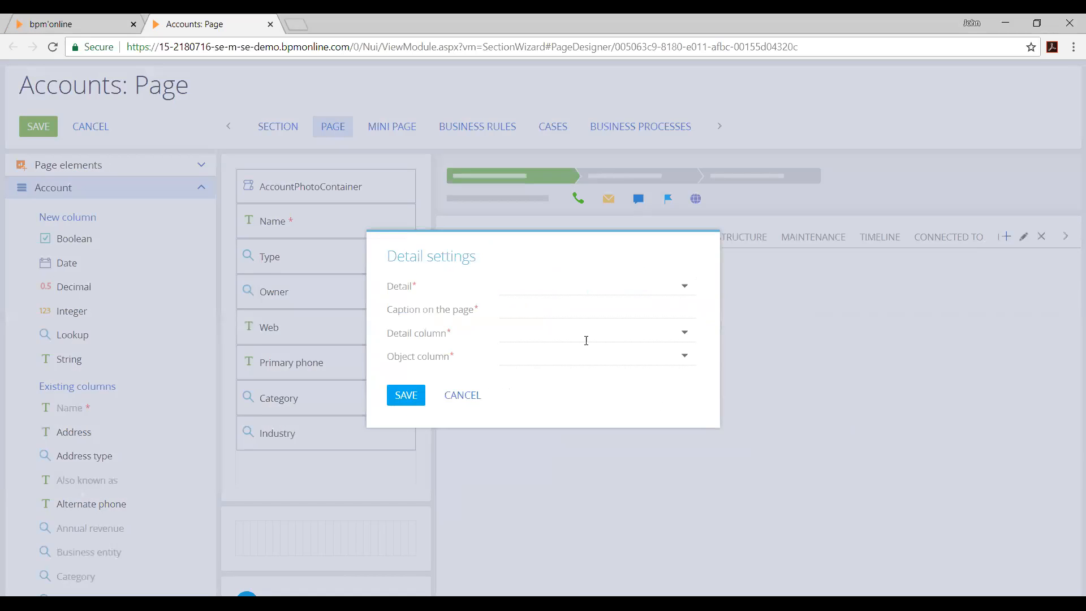
{"action": "left_click", "coordinate": [599, 285]}
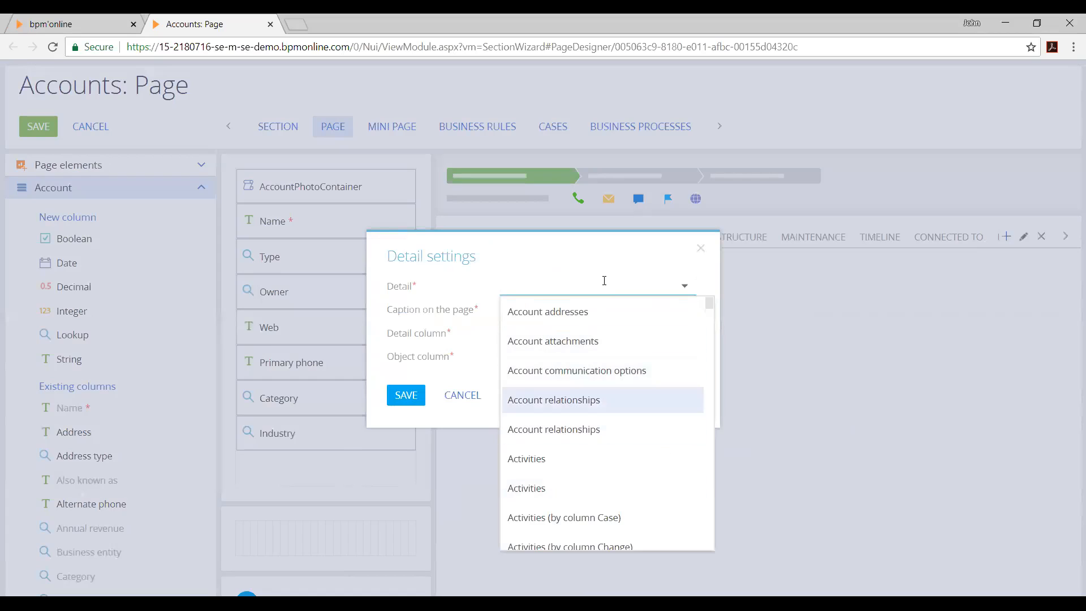
{"action": "left_click", "coordinate": [440, 323]}
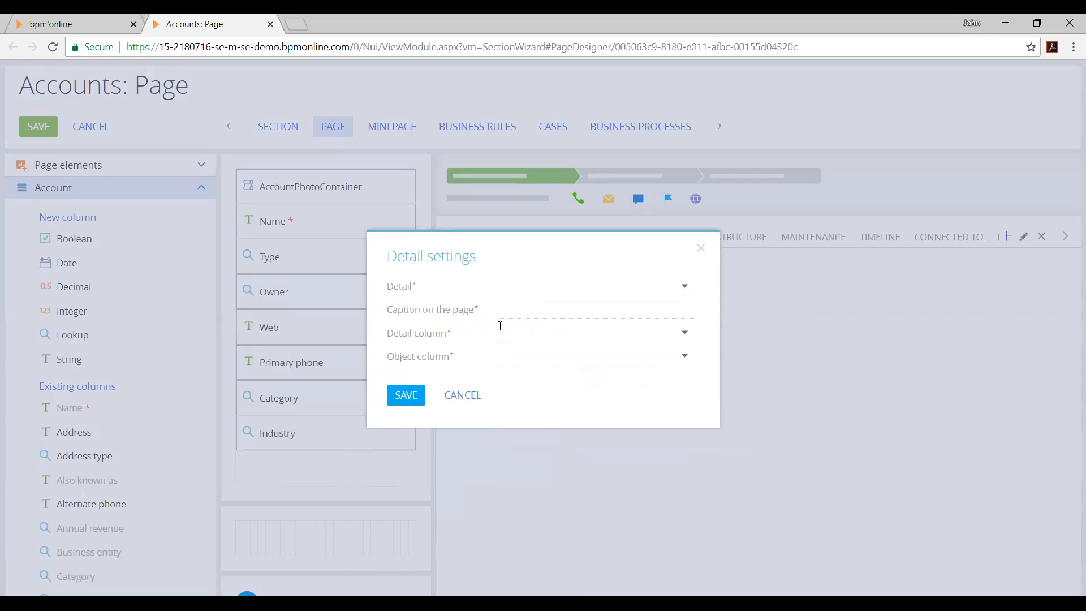
{"action": "left_click", "coordinate": [478, 395]}
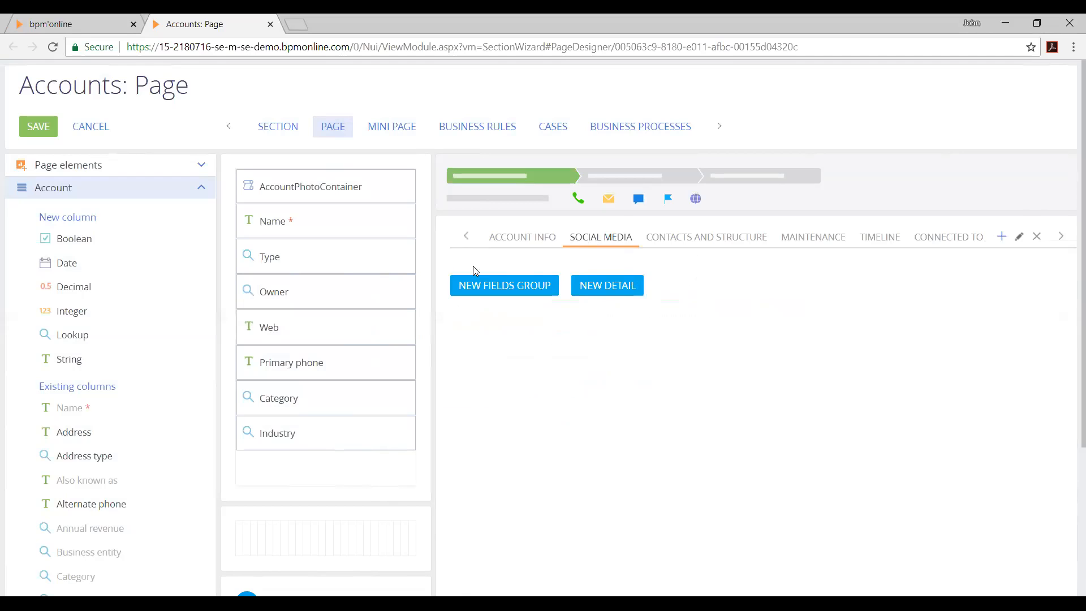
{"action": "left_click", "coordinate": [619, 287]}
{"action": "left_click", "coordinate": [463, 395]}
{"action": "left_click", "coordinate": [270, 24]}
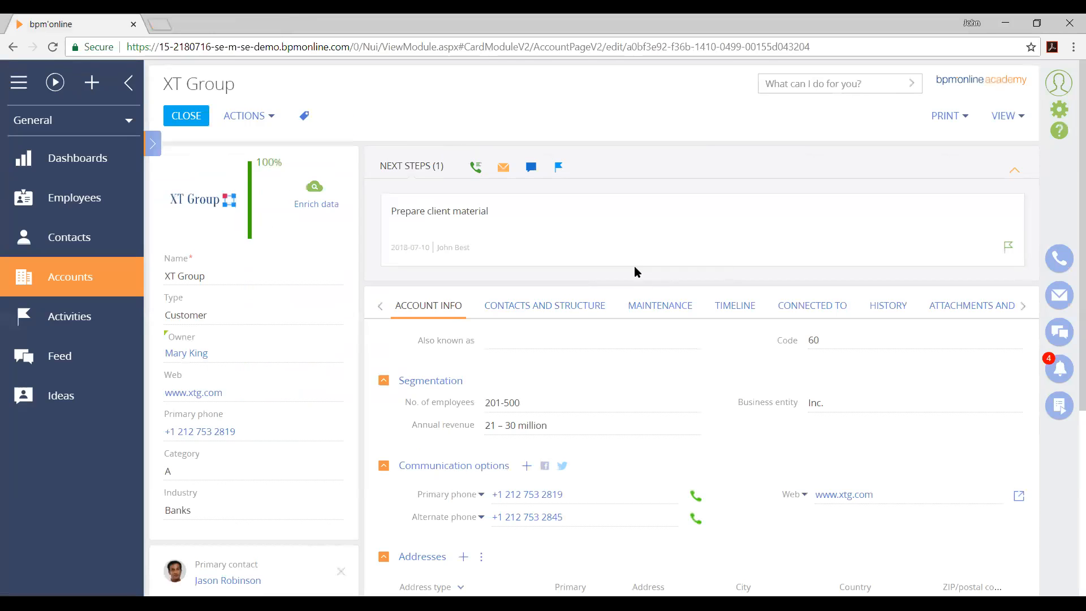
Return to the System designer and open the Detail wizard from the System setup area
{"action": "left_click", "coordinate": [1059, 110]}
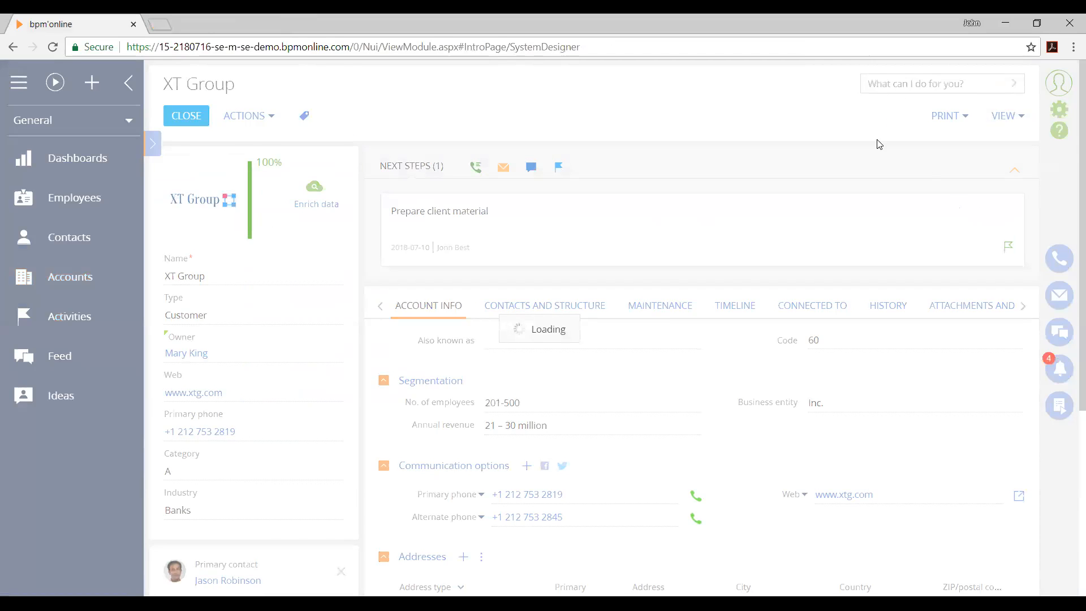
{"action": "scroll", "coordinate": [464, 341], "scroll_direction": "down", "scroll_amount": 7}
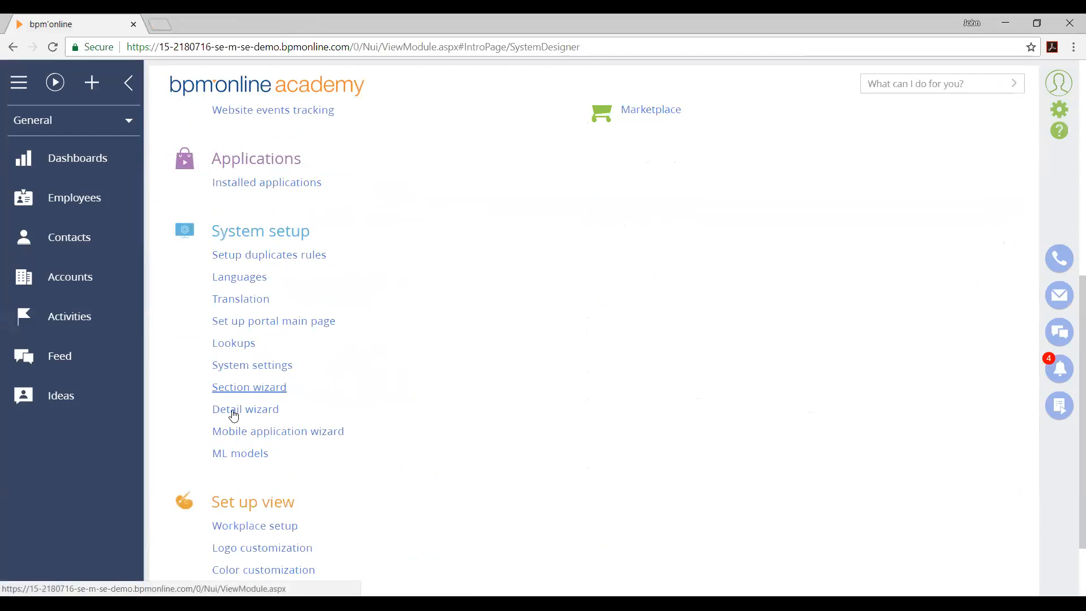
{"action": "left_click", "coordinate": [266, 411]}
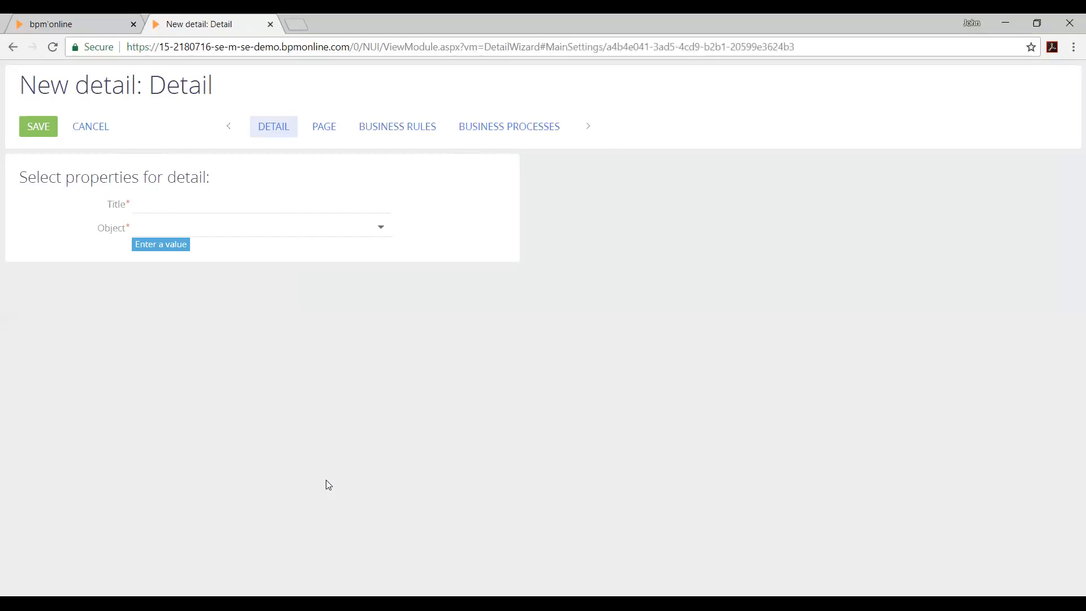
Examine the Title and Object properties of the new detail and exit the wizard without applying changes
{"action": "left_click", "coordinate": [225, 215]}
{"action": "left_click", "coordinate": [232, 225]}
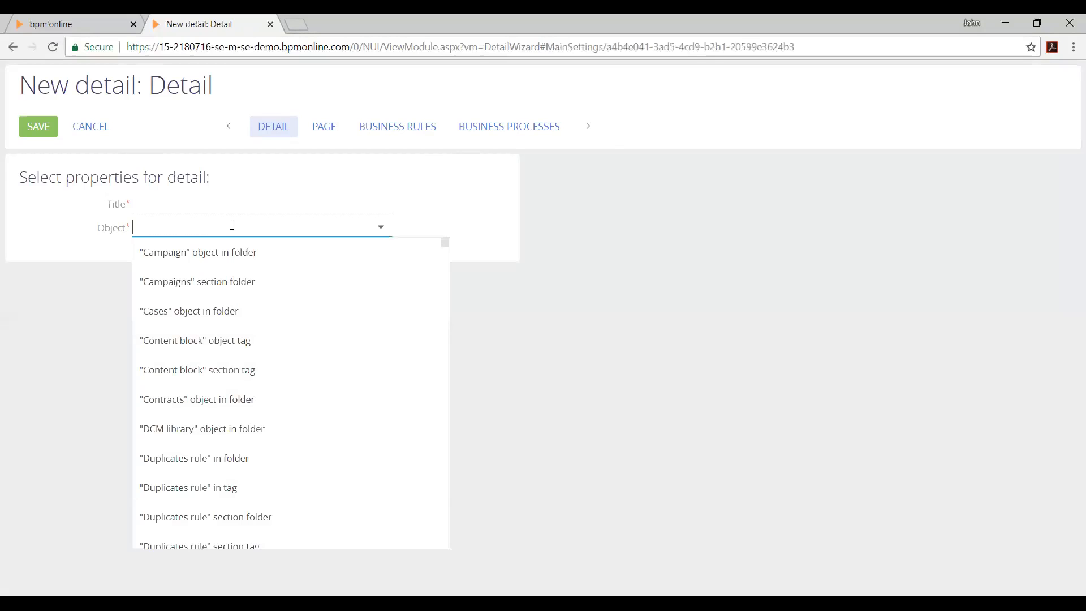
{"action": "left_click", "coordinate": [306, 187]}
{"action": "left_click", "coordinate": [283, 207]}
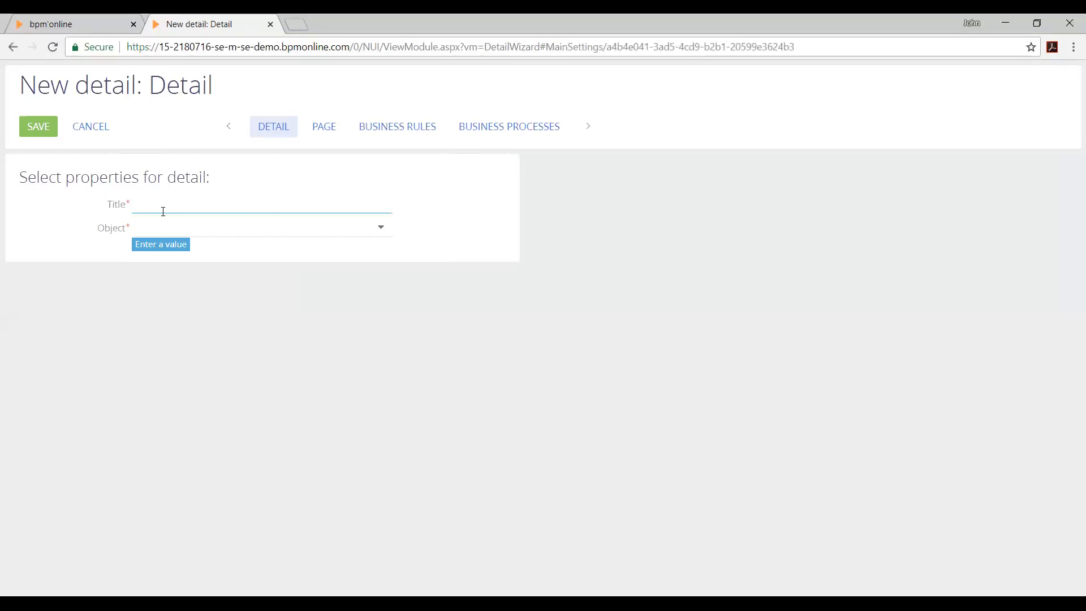
{"action": "left_click_drag", "start_coordinate": [40, 175], "coordinate": [210, 173]}
{"action": "left_click", "coordinate": [252, 268]}
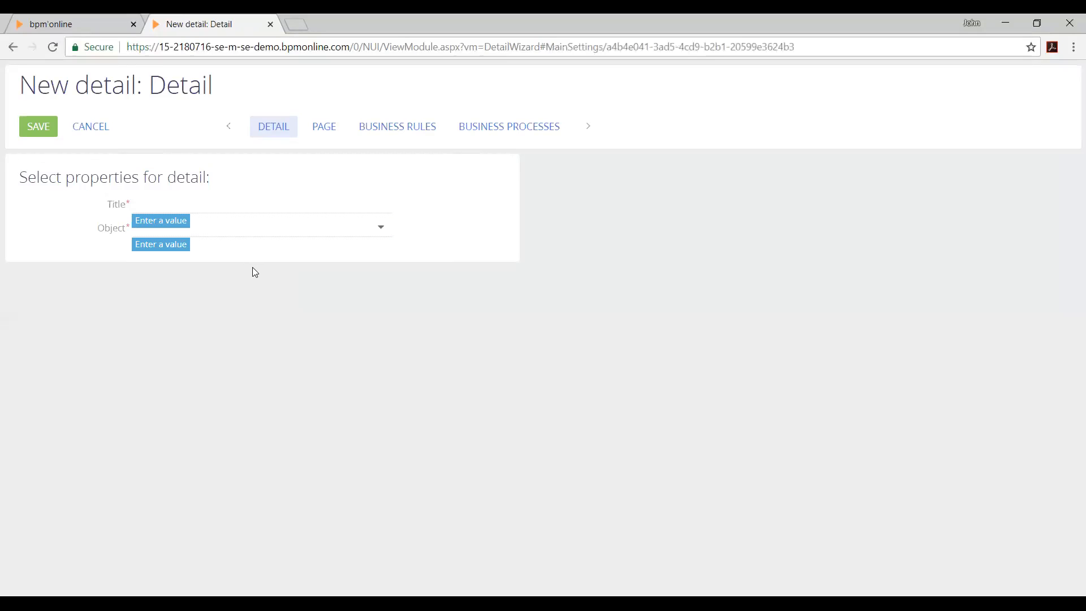
{"action": "left_click", "coordinate": [228, 233]}
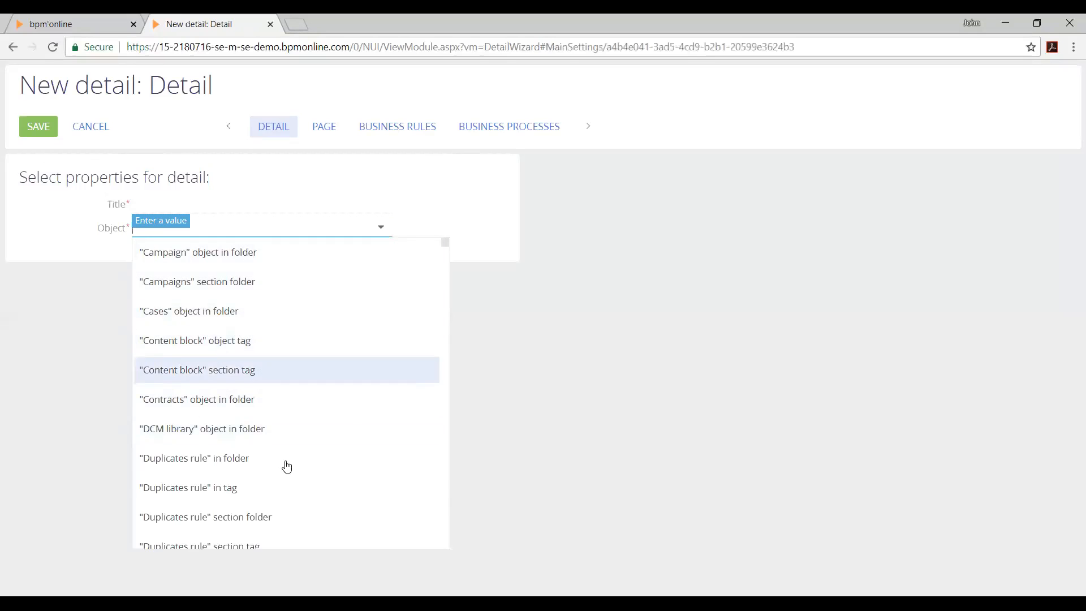
{"action": "left_click", "coordinate": [740, 431]}
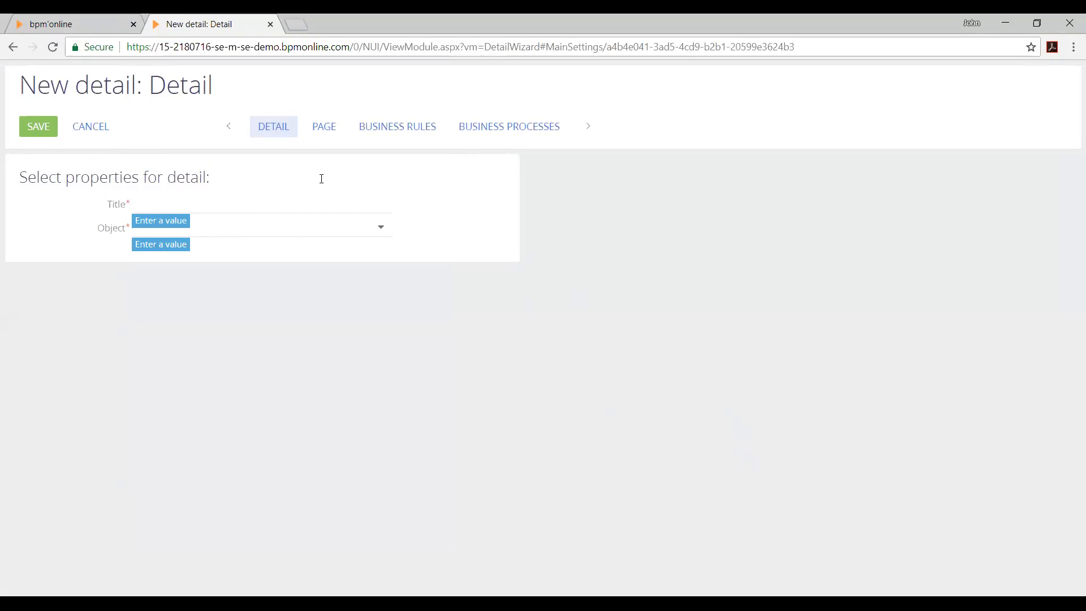
{"action": "left_click", "coordinate": [95, 128]}
{"action": "left_click", "coordinate": [450, 347]}
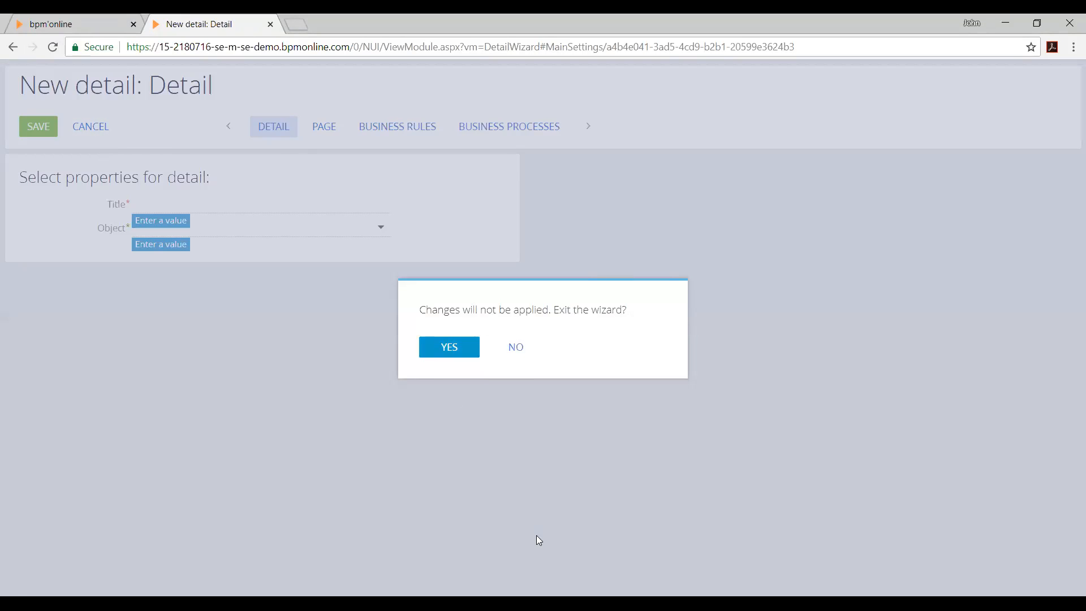
Open Advanced settings from the Admin area and compare the page with the System designer
{"action": "scroll", "coordinate": [369, 425], "scroll_direction": "down", "scroll_amount": 2}
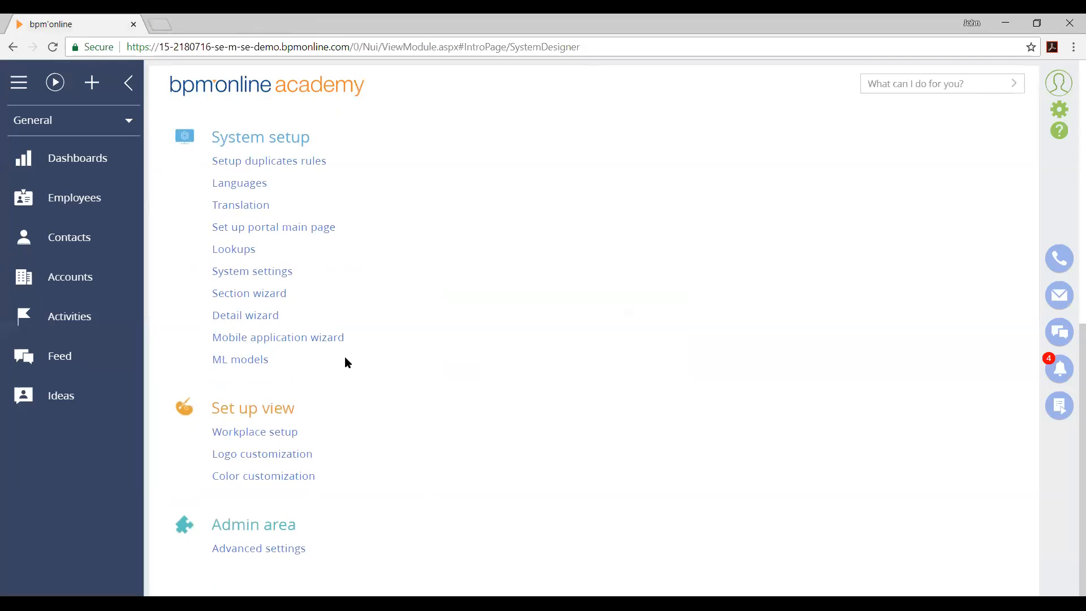
{"action": "left_click", "coordinate": [308, 552]}
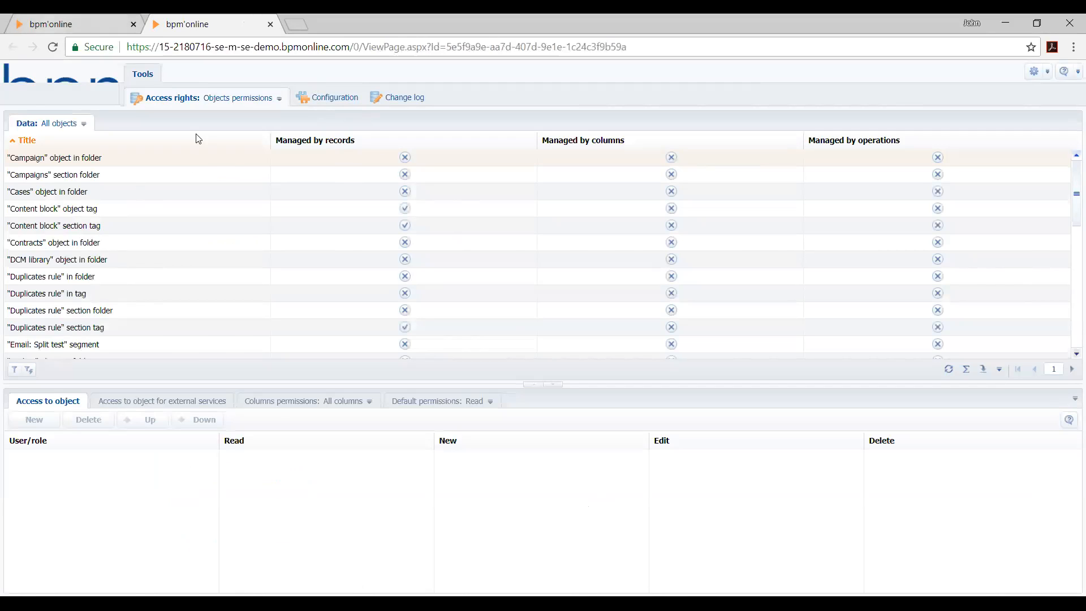
{"action": "left_click", "coordinate": [45, 30]}
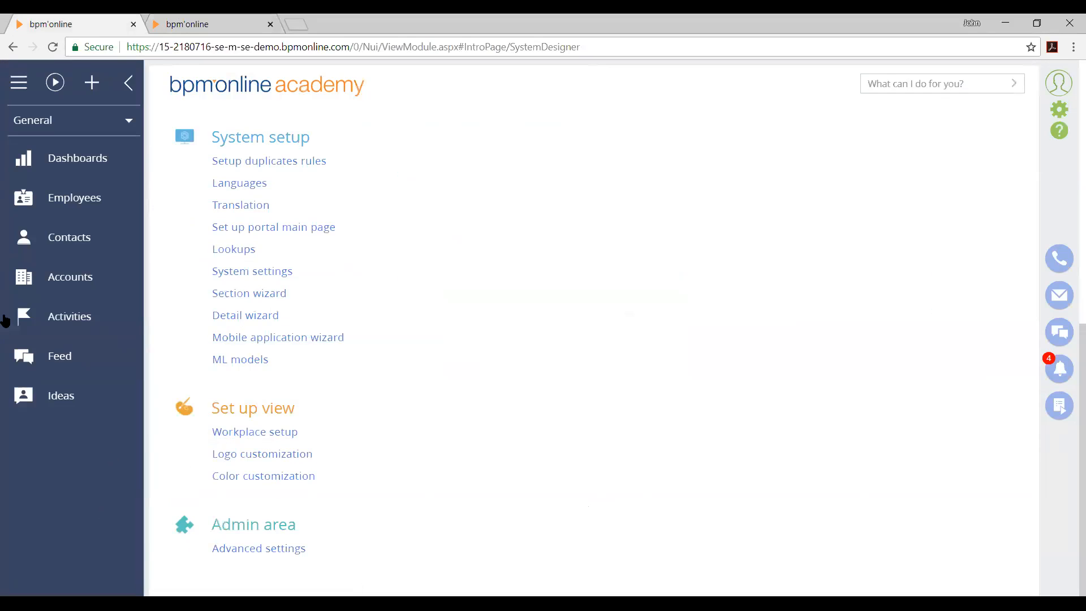
{"action": "left_click", "coordinate": [225, 18]}
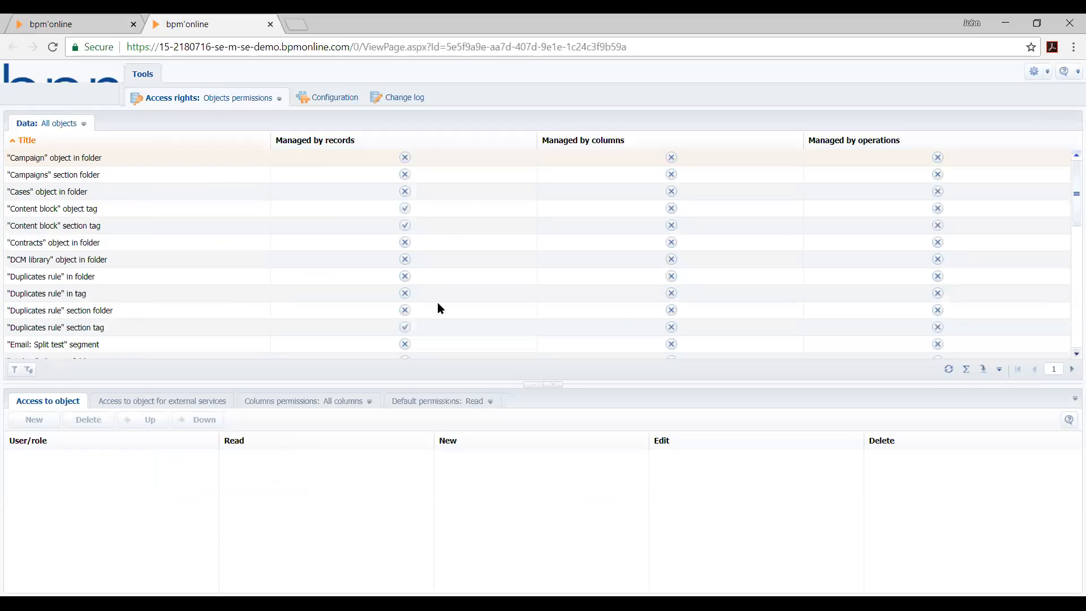
View the Configuration area, switch back to the object permissions under Access rights, and close the advanced settings page
{"action": "left_click", "coordinate": [346, 99]}
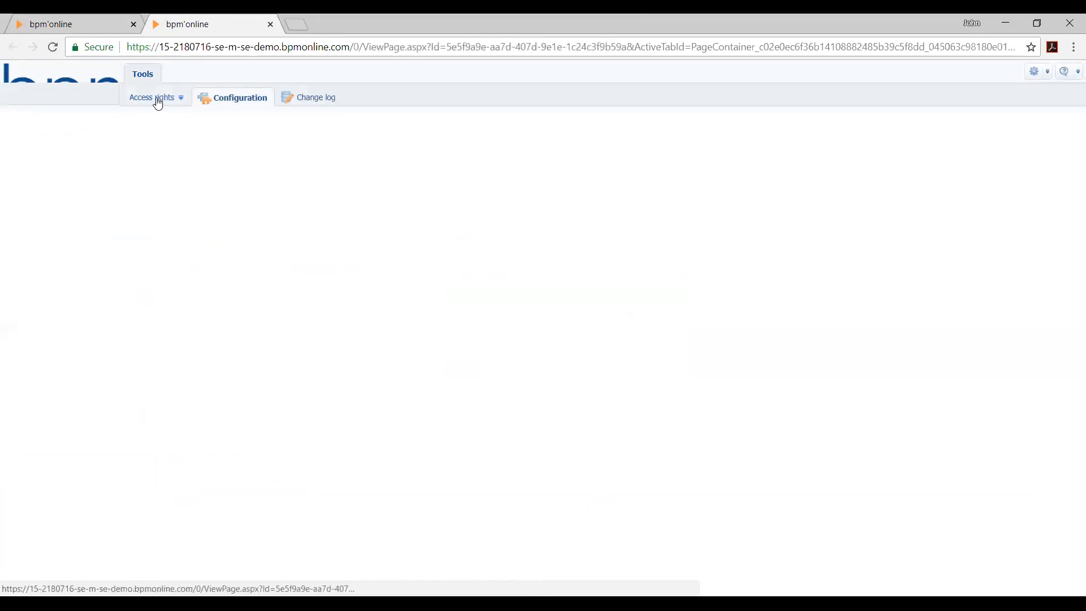
{"action": "left_click", "coordinate": [158, 99]}
{"action": "left_click", "coordinate": [177, 116]}
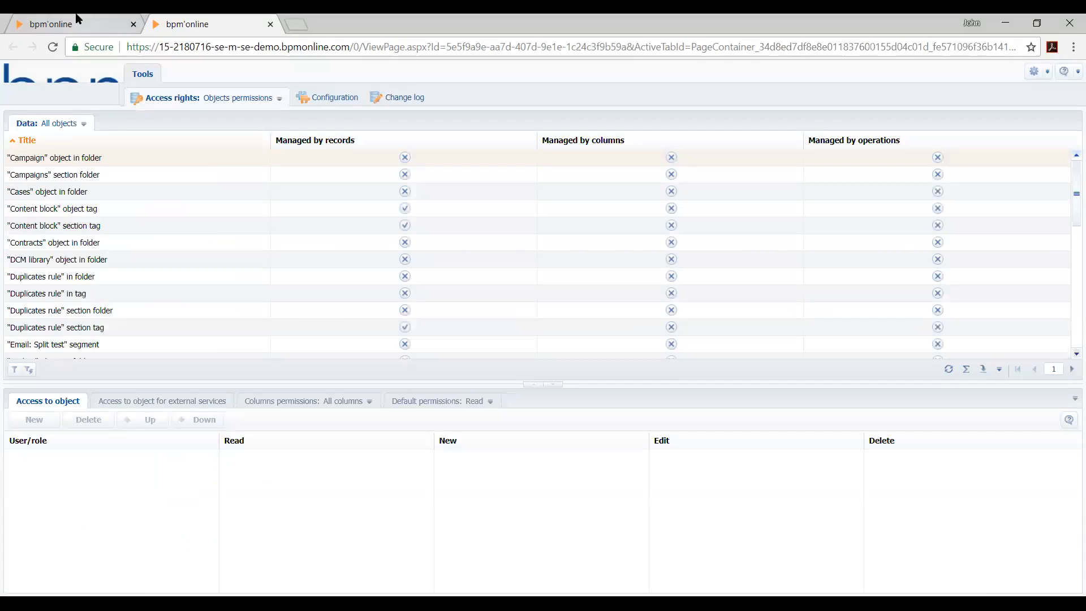
{"action": "left_click", "coordinate": [78, 19]}
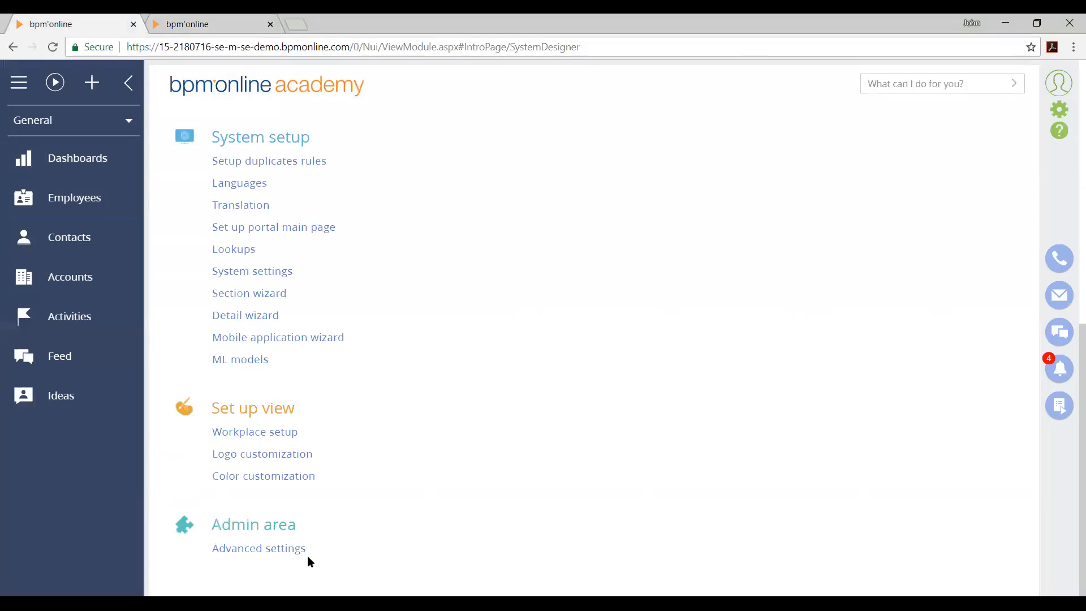
{"action": "left_click", "coordinate": [270, 25]}
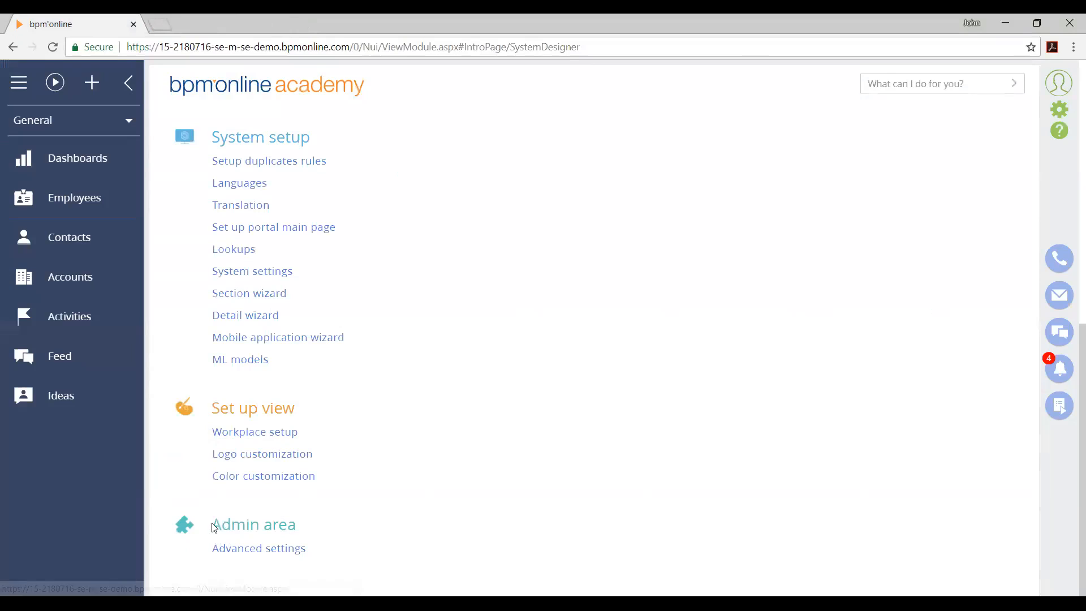
Reopen Advanced settings and open Object permissions from Users and administration in the System designer
{"action": "left_click", "coordinate": [308, 555]}
{"action": "scroll", "coordinate": [354, 299], "scroll_direction": "up", "scroll_amount": 6}
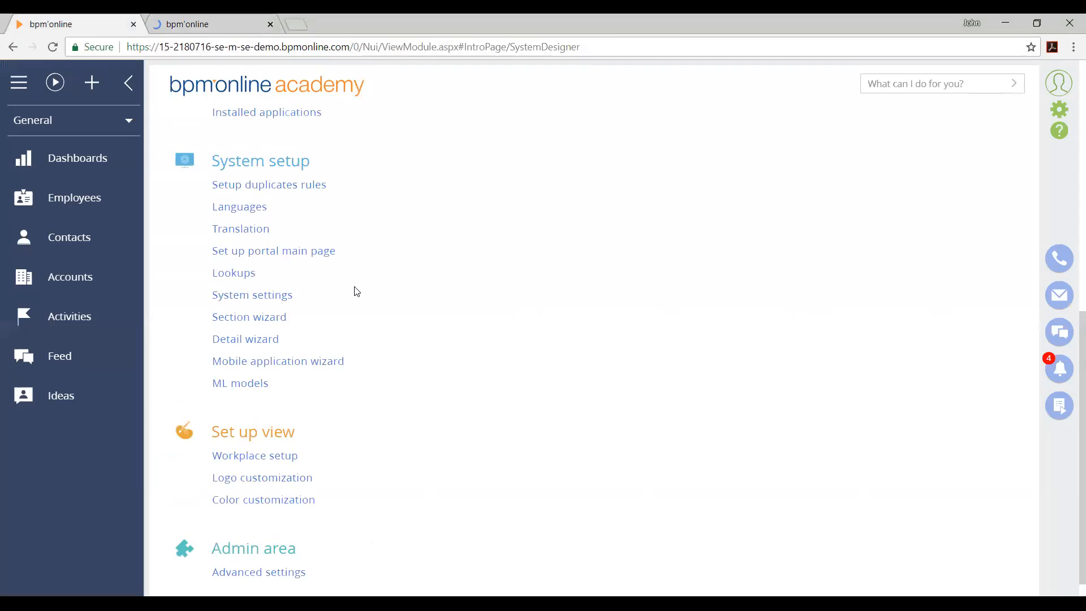
{"action": "scroll", "coordinate": [344, 338], "scroll_direction": "up", "scroll_amount": 3}
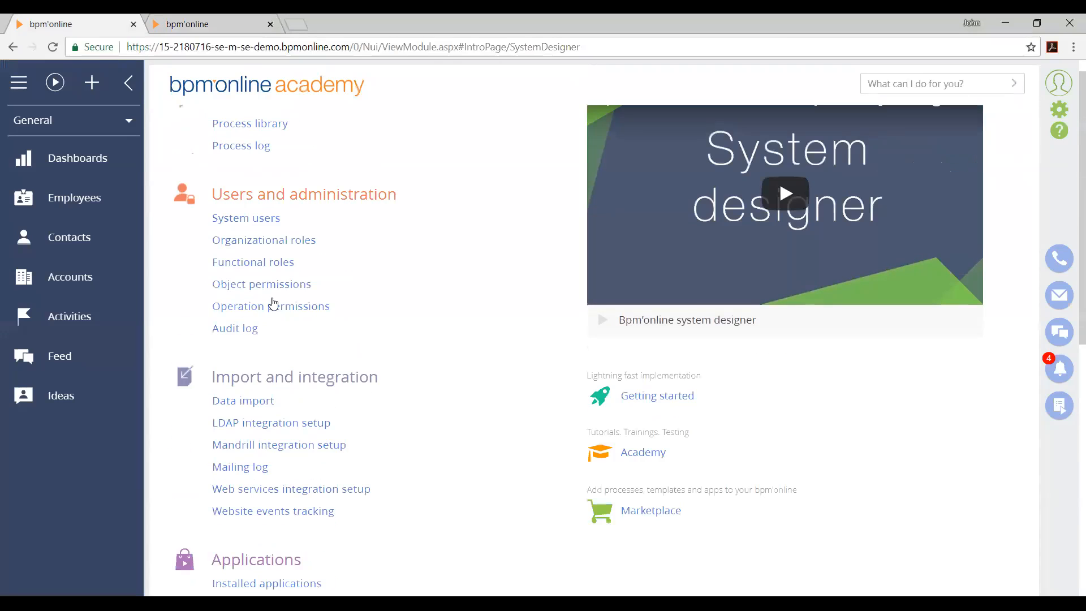
{"action": "left_click", "coordinate": [262, 284]}
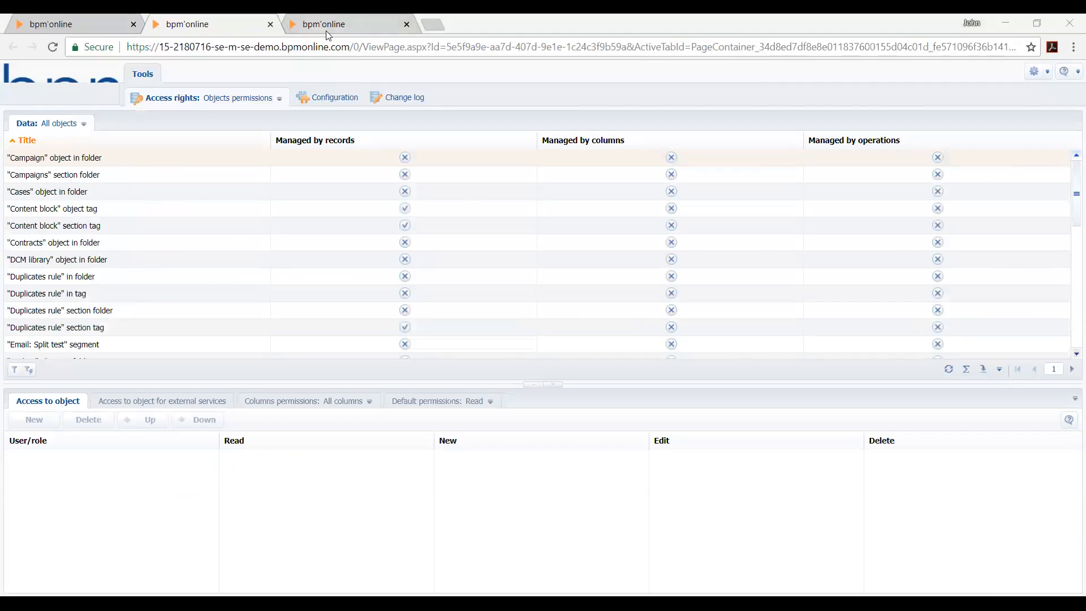
Compare the Advanced settings page with the Object permissions page and close the Object permissions page
{"action": "left_click", "coordinate": [321, 20]}
{"action": "left_click", "coordinate": [228, 26]}
{"action": "left_click", "coordinate": [333, 23]}
{"action": "left_click", "coordinate": [210, 22]}
{"action": "left_click", "coordinate": [321, 21]}
{"action": "left_click", "coordinate": [231, 23]}
{"action": "left_click", "coordinate": [353, 25]}
{"action": "left_click", "coordinate": [407, 24]}
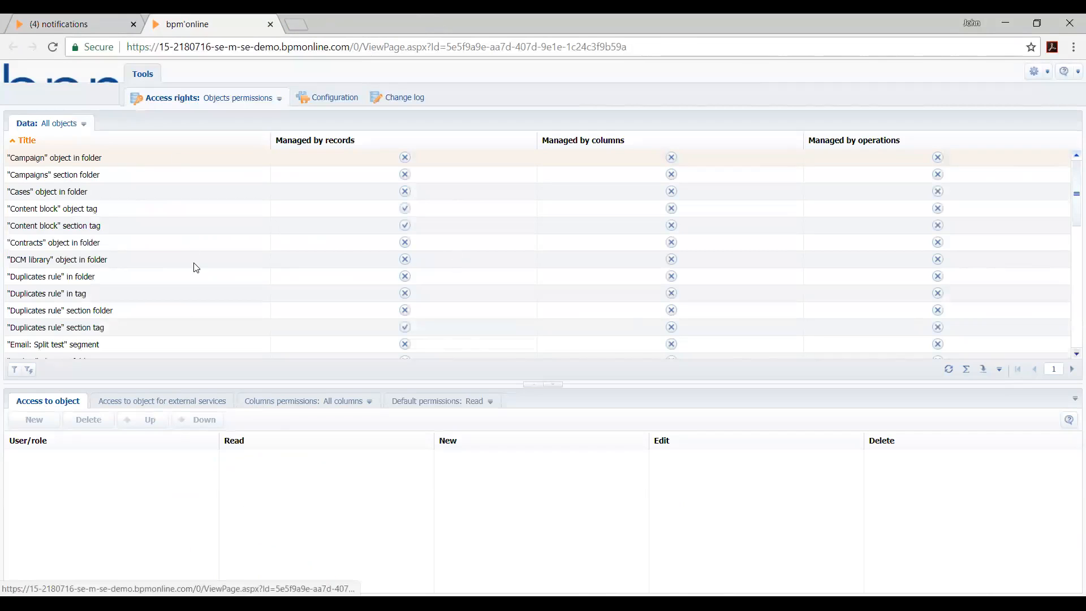
Open the Configuration area and examine its actions, the Custom package's schemas and the full list of packages
{"action": "left_click", "coordinate": [337, 102]}
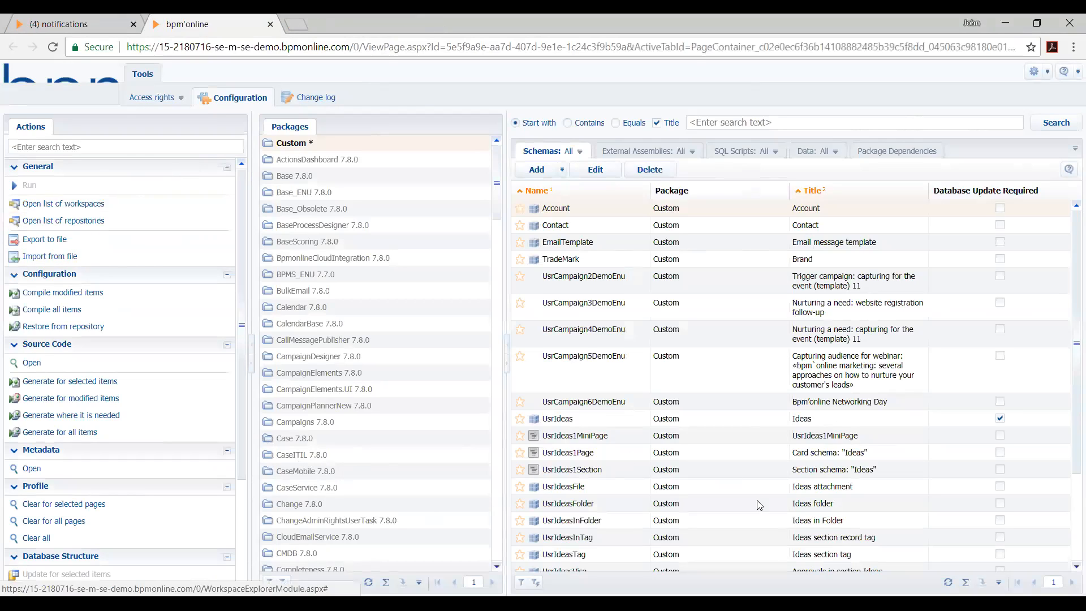
{"action": "scroll", "coordinate": [661, 469], "scroll_direction": "down", "scroll_amount": 1}
{"action": "scroll", "coordinate": [659, 472], "scroll_direction": "up", "scroll_amount": 1}
{"action": "left_click", "coordinate": [251, 364]}
{"action": "left_click", "coordinate": [253, 350]}
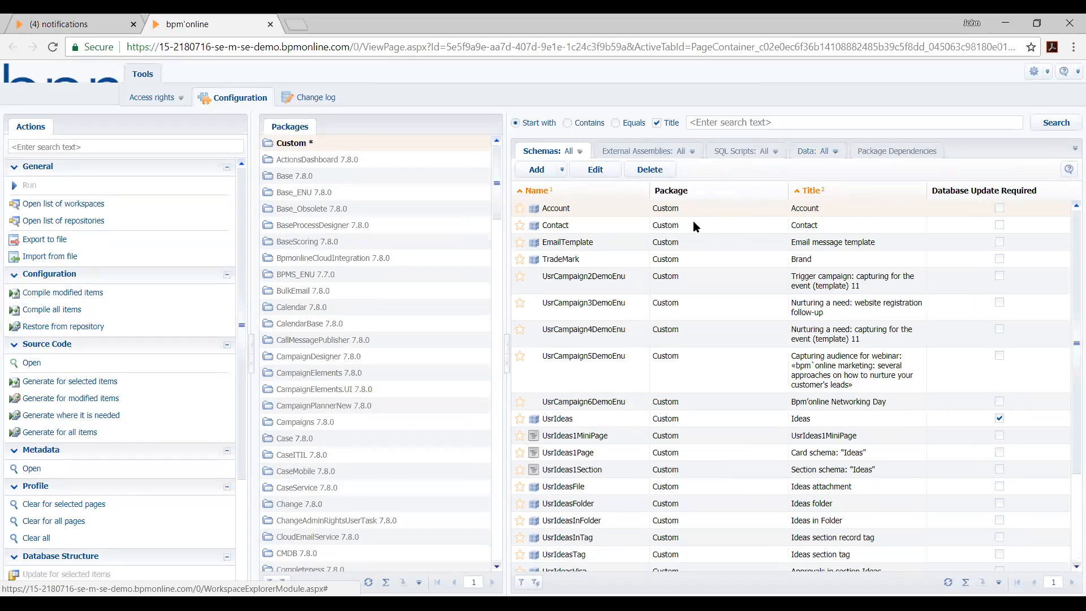
{"action": "left_click", "coordinate": [322, 144]}
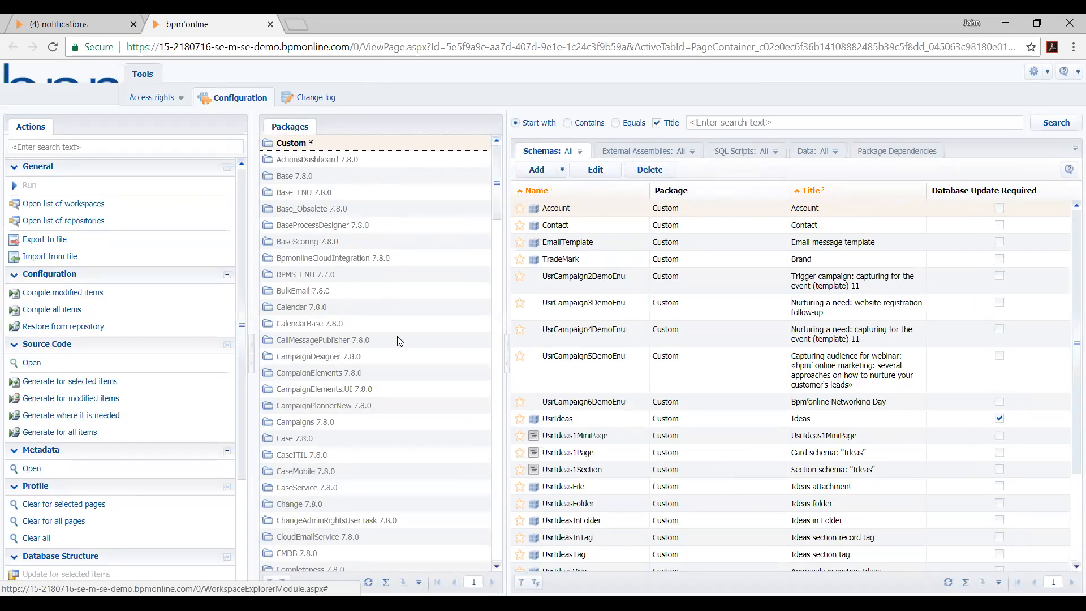
{"action": "scroll", "coordinate": [399, 340], "scroll_direction": "down", "scroll_amount": 20}
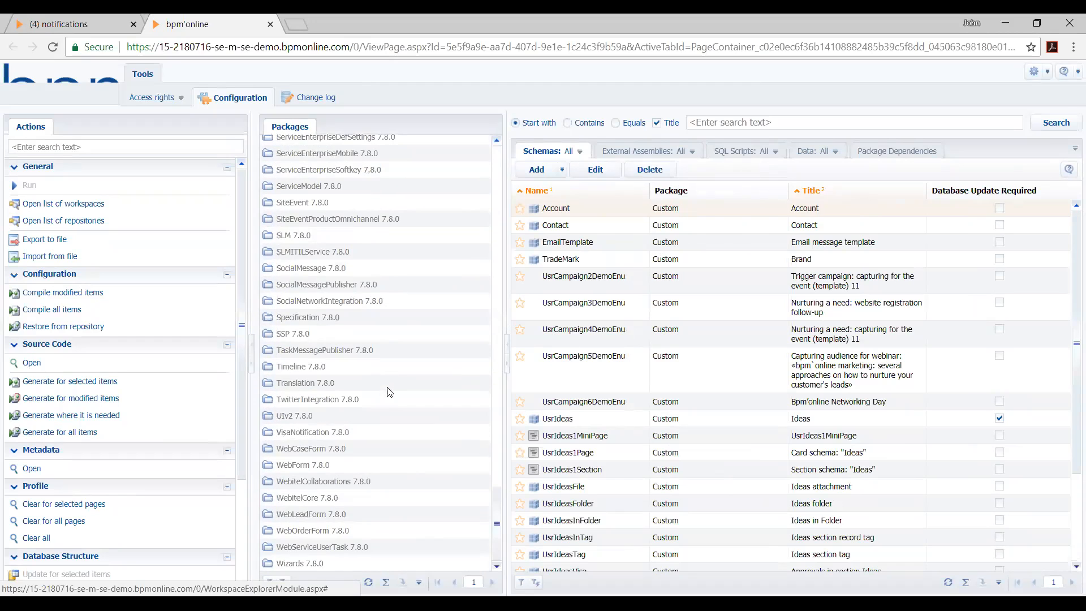
Return to the start of the package list and compare the Custom package with the preinstalled 7.8.0 packages
{"action": "scroll", "coordinate": [372, 384], "scroll_direction": "up", "scroll_amount": 20}
{"action": "scroll", "coordinate": [358, 281], "scroll_direction": "up", "scroll_amount": 10}
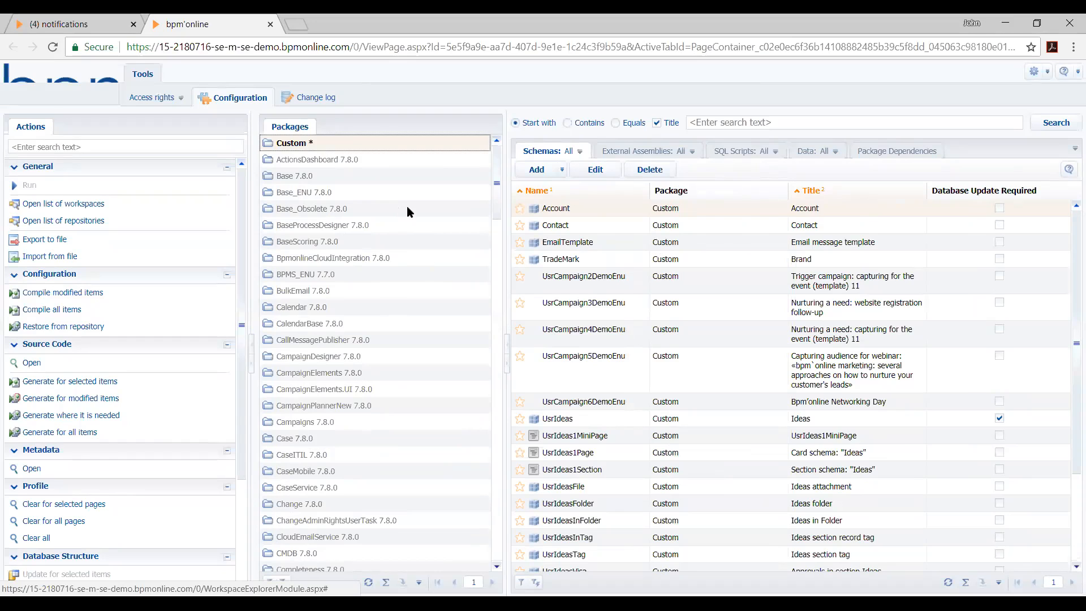
{"action": "left_click", "coordinate": [379, 160]}
{"action": "left_click", "coordinate": [376, 145]}
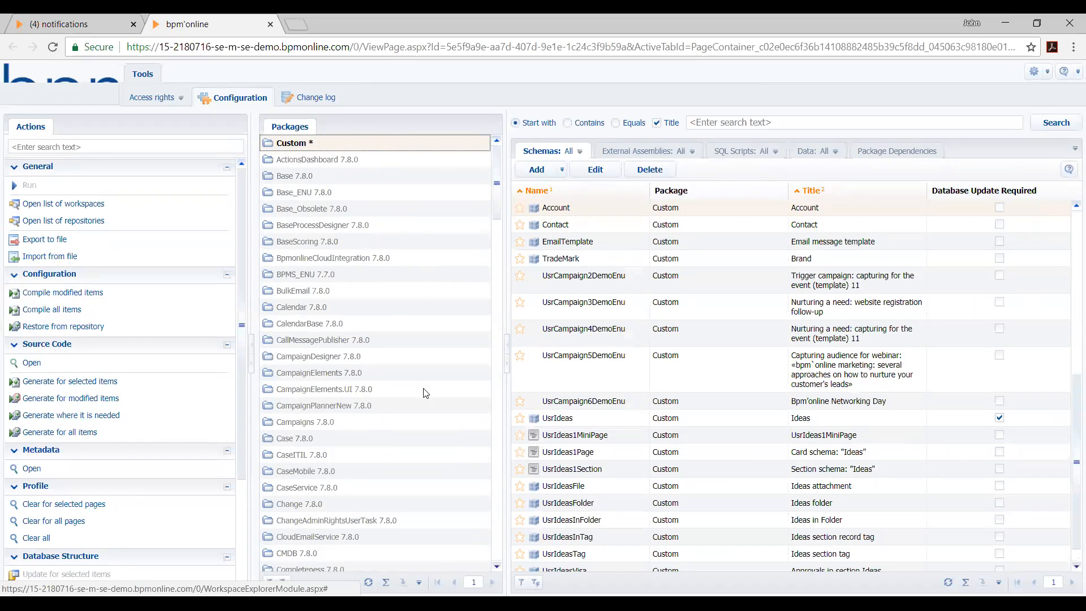
{"action": "left_click", "coordinate": [362, 307]}
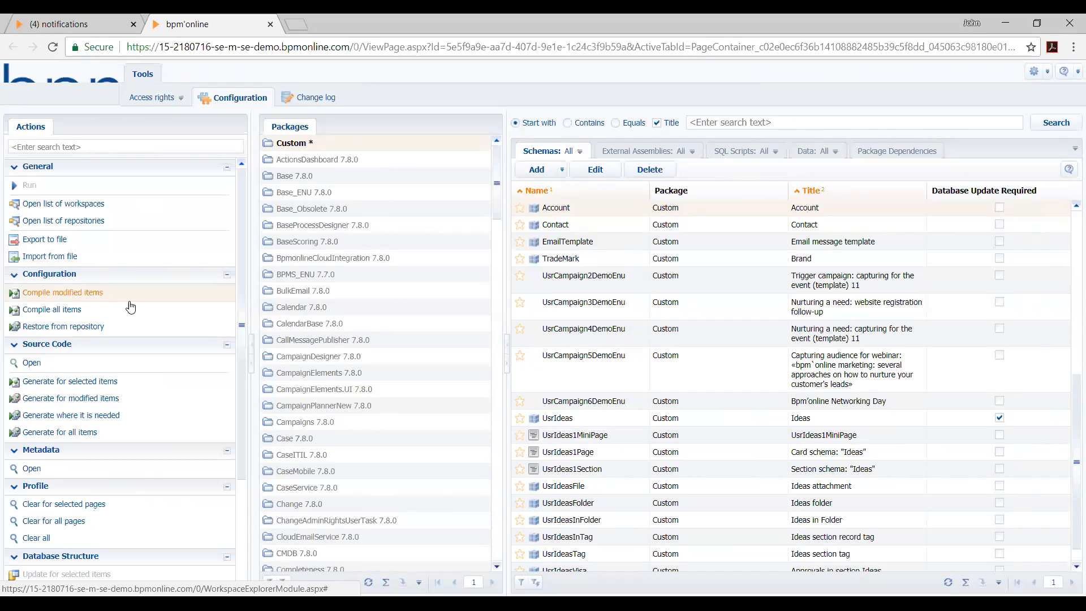
Review the available configuration actions and add a new Object schema to the Custom package
{"action": "left_click", "coordinate": [323, 142]}
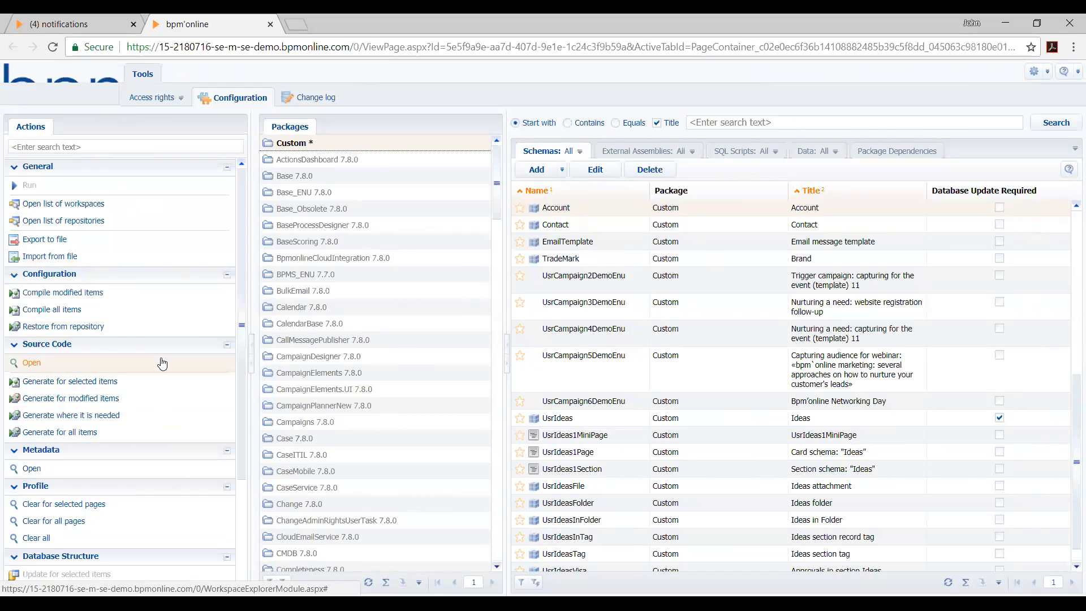
{"action": "scroll", "coordinate": [175, 388], "scroll_direction": "down", "scroll_amount": 3}
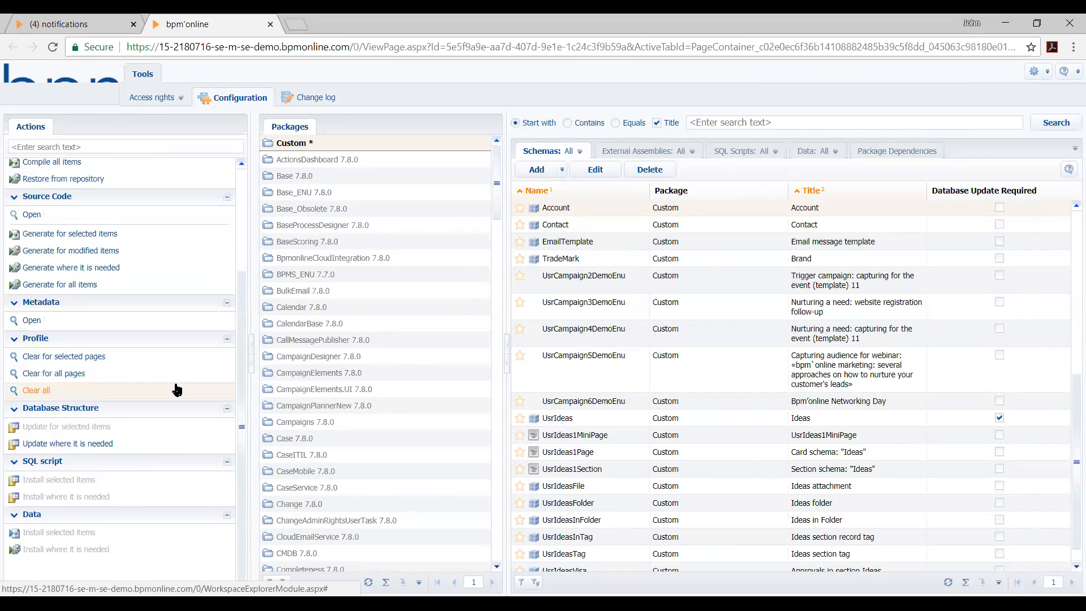
{"action": "scroll", "coordinate": [175, 388], "scroll_direction": "up", "scroll_amount": 3}
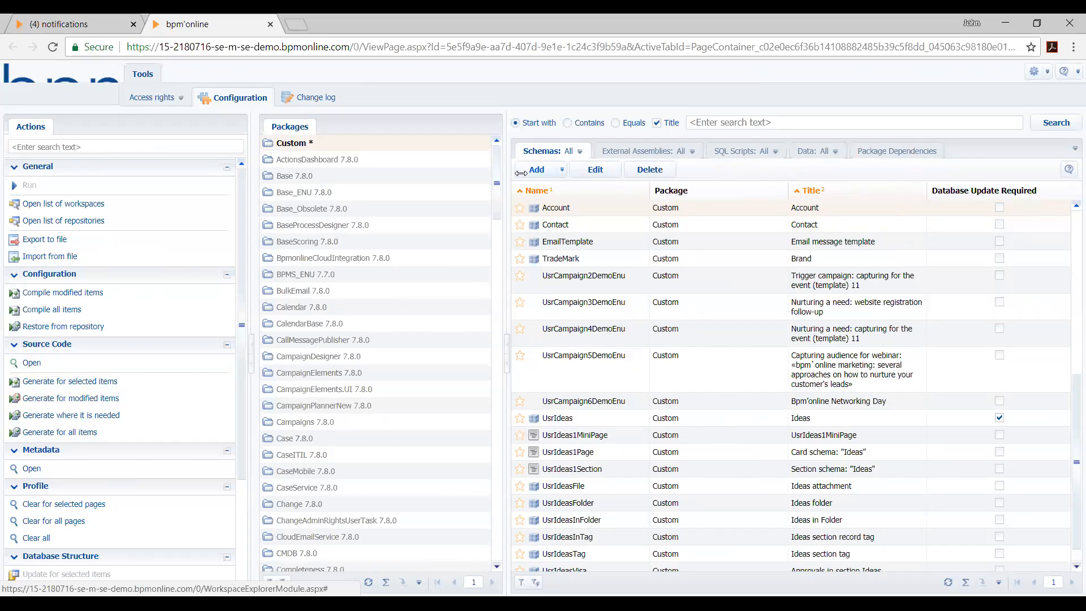
{"action": "left_click", "coordinate": [560, 171]}
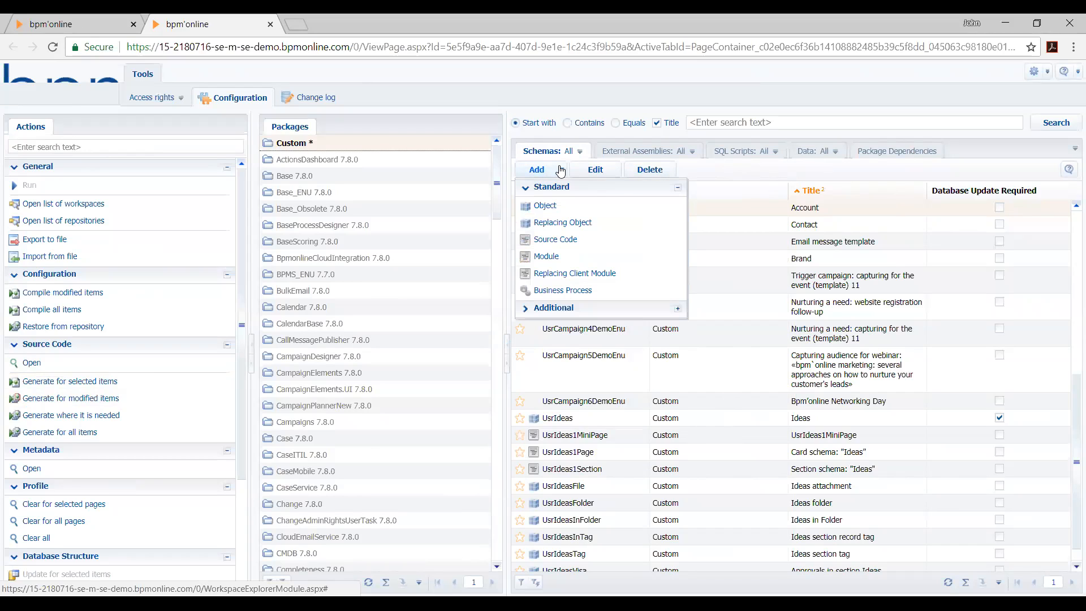
{"action": "left_click", "coordinate": [572, 211]}
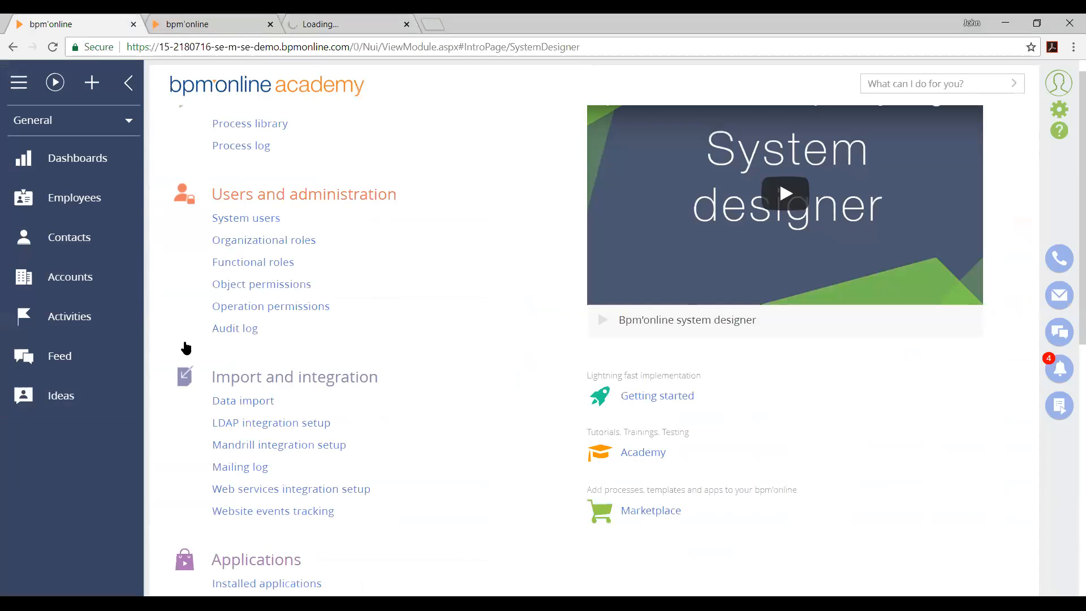
Open the Contacts section and select several contact records in the list to illustrate an object's data
{"action": "left_click", "coordinate": [79, 236]}
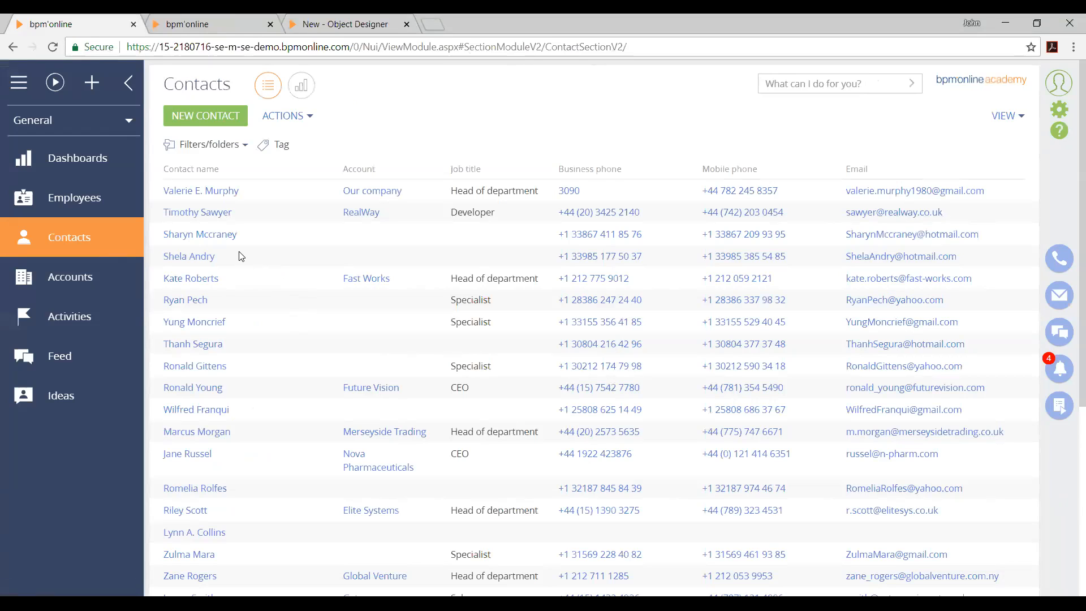
{"action": "left_click", "coordinate": [271, 193]}
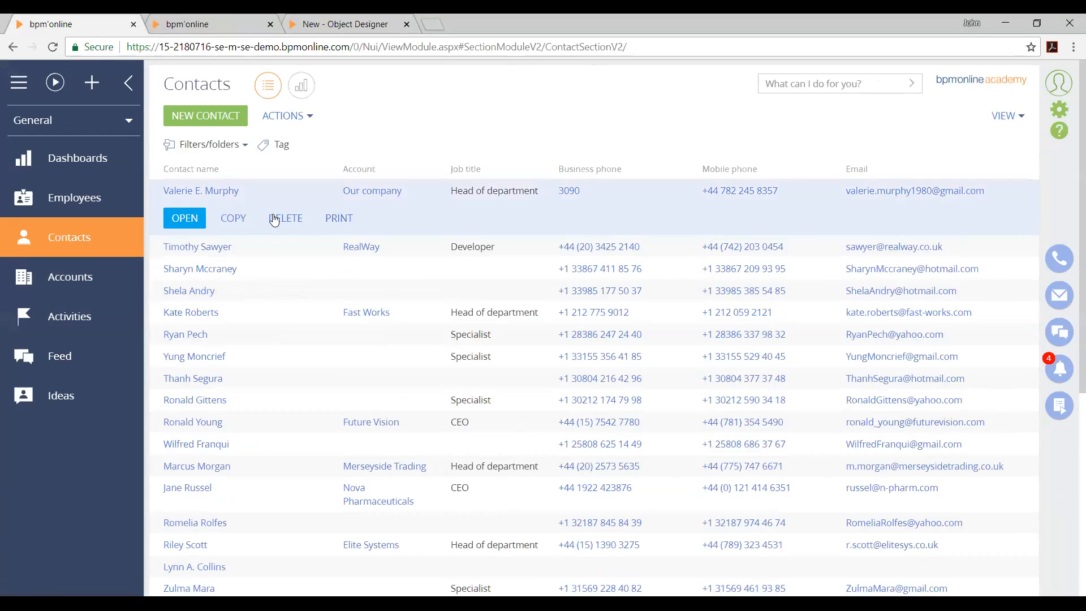
{"action": "left_click", "coordinate": [291, 266]}
{"action": "left_click", "coordinate": [303, 300]}
{"action": "left_click", "coordinate": [303, 304]}
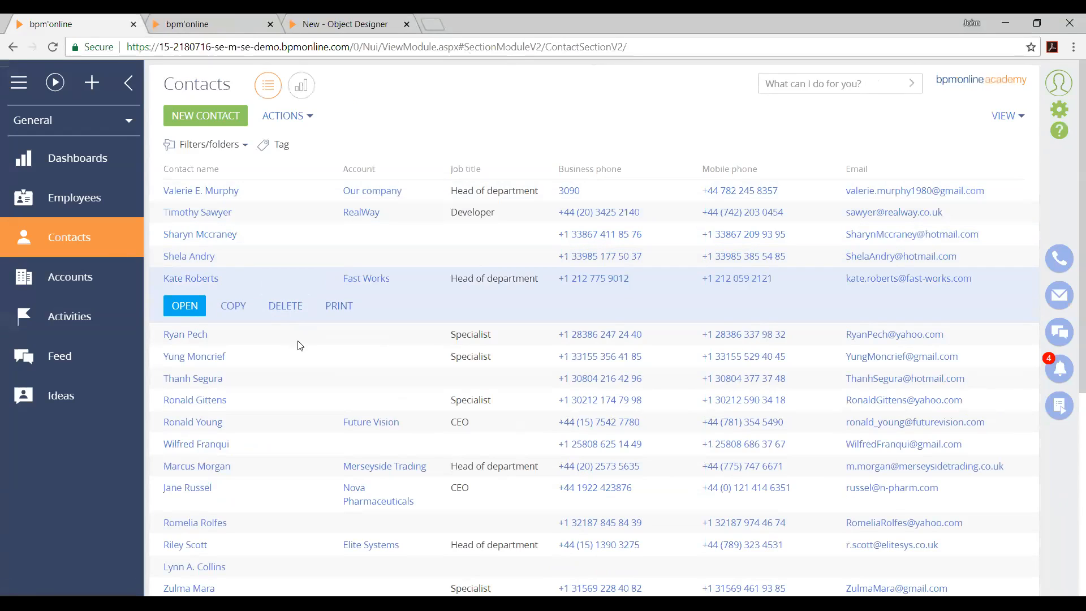
{"action": "left_click", "coordinate": [301, 342]}
{"action": "left_click", "coordinate": [297, 380]}
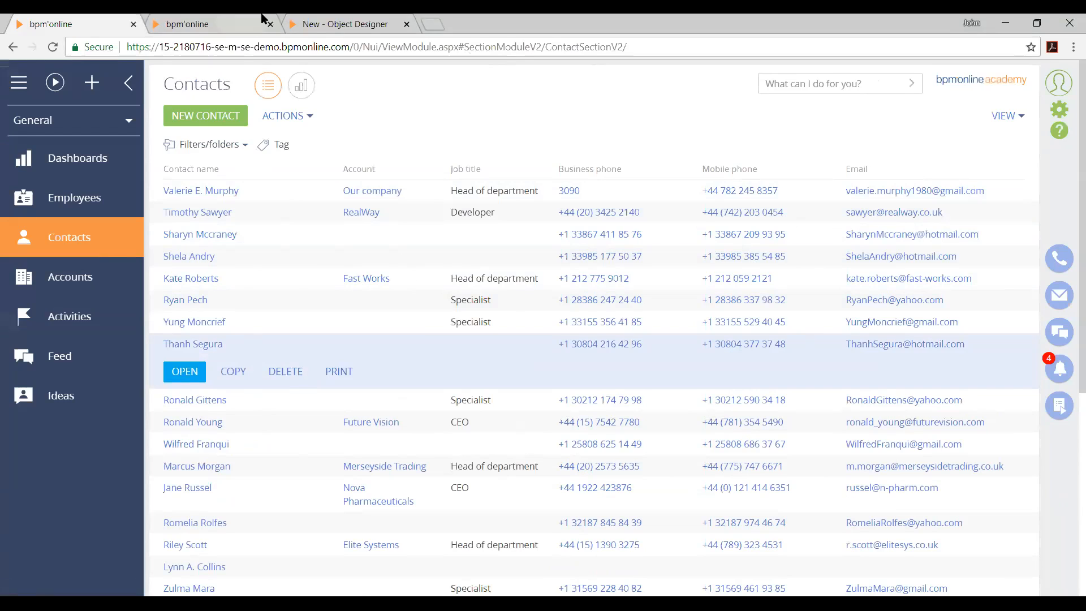
Compare the new object's structure in the Object Designer with the Contacts section list
{"action": "left_click", "coordinate": [317, 23]}
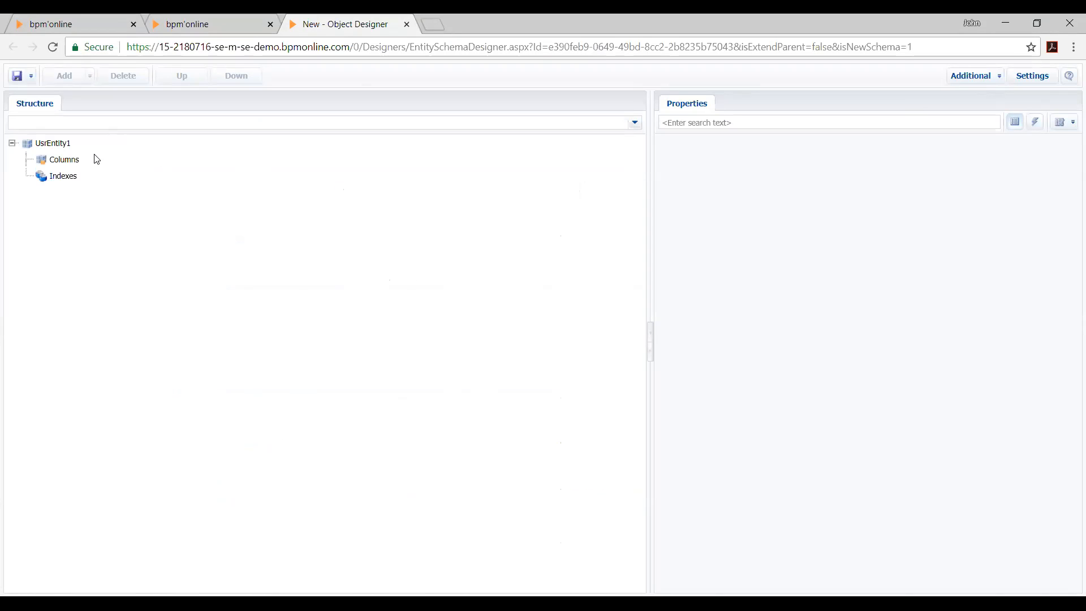
{"action": "left_click", "coordinate": [109, 22]}
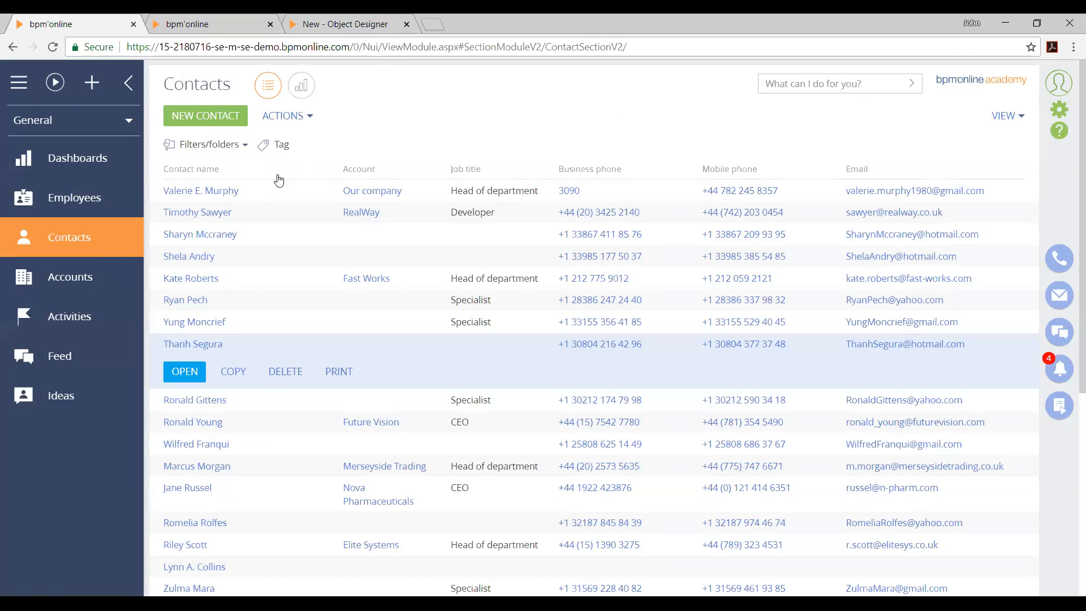
{"action": "left_click", "coordinate": [331, 24]}
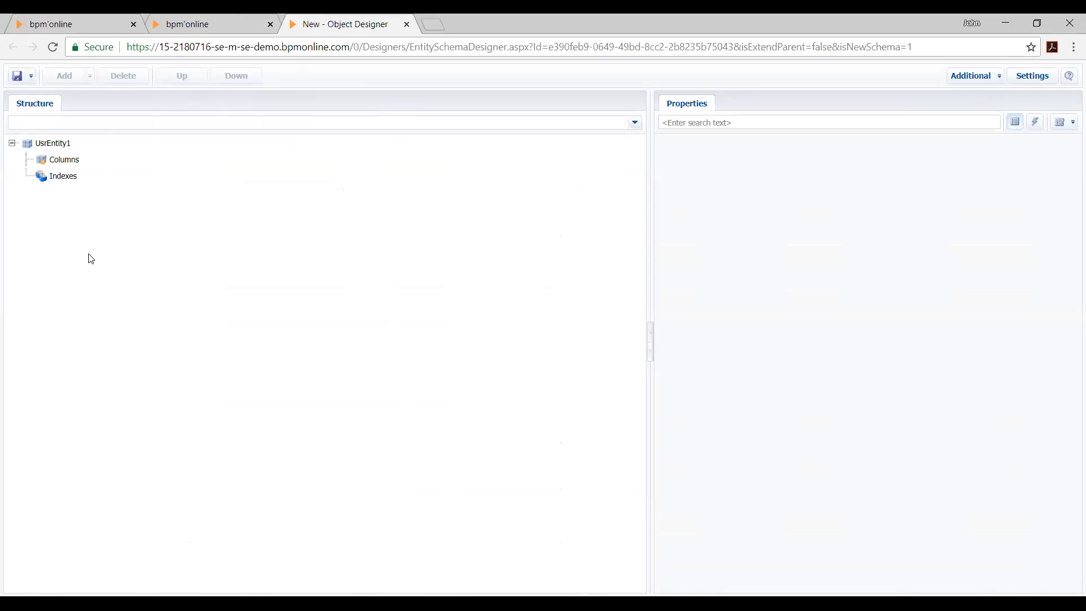
{"action": "left_click", "coordinate": [173, 22]}
{"action": "left_click", "coordinate": [141, 20]}
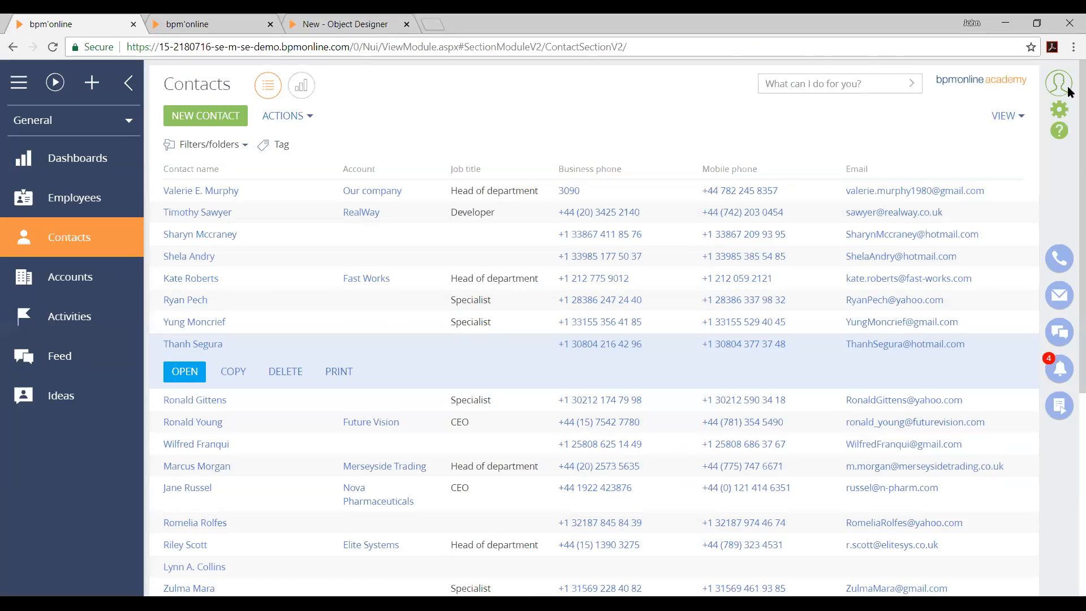
Review the System designer and the schema types that can be added in Configuration, ending back in the Object Designer
{"action": "left_click", "coordinate": [1059, 110]}
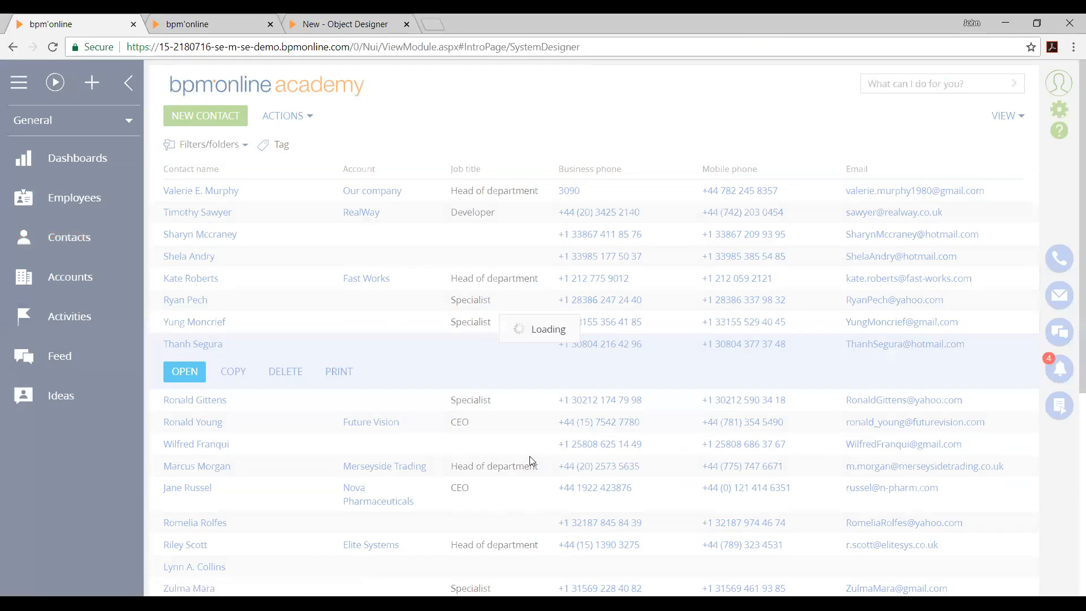
{"action": "scroll", "coordinate": [470, 453], "scroll_direction": "down", "scroll_amount": 10}
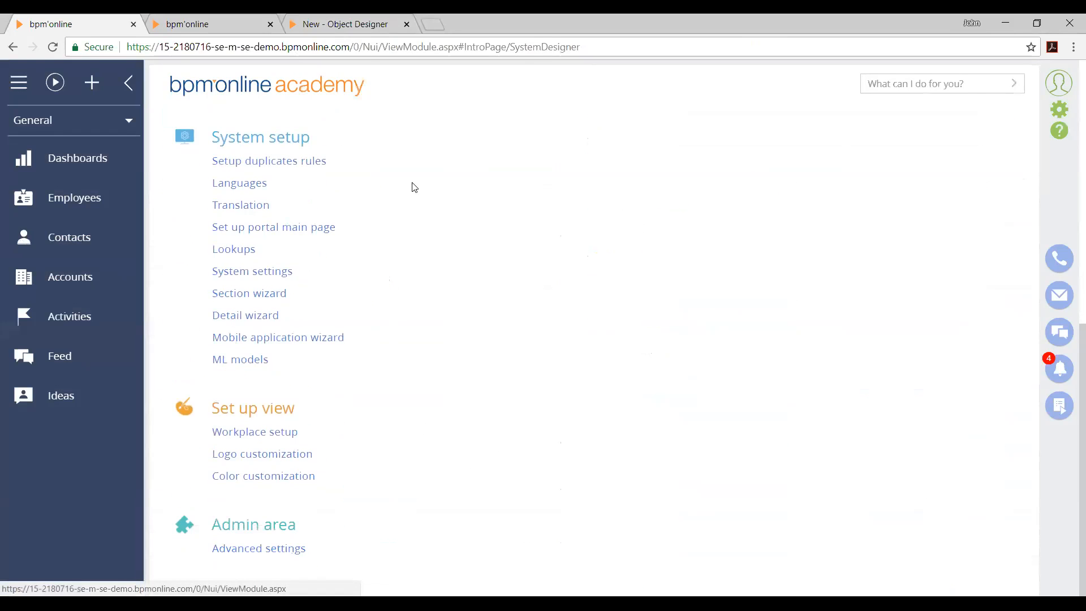
{"action": "left_click", "coordinate": [253, 24]}
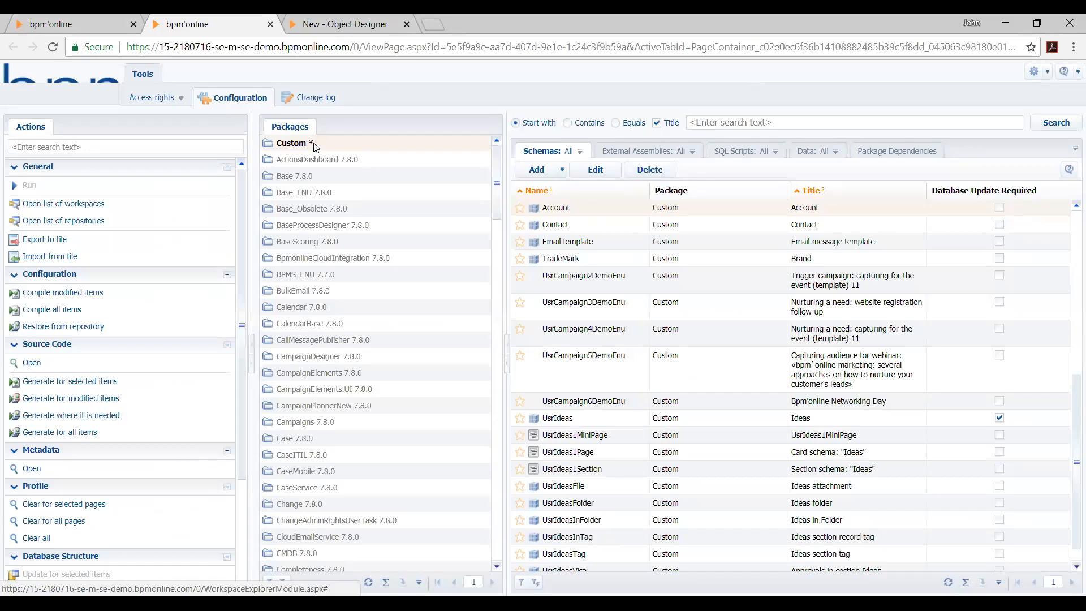
{"action": "left_click", "coordinate": [558, 170]}
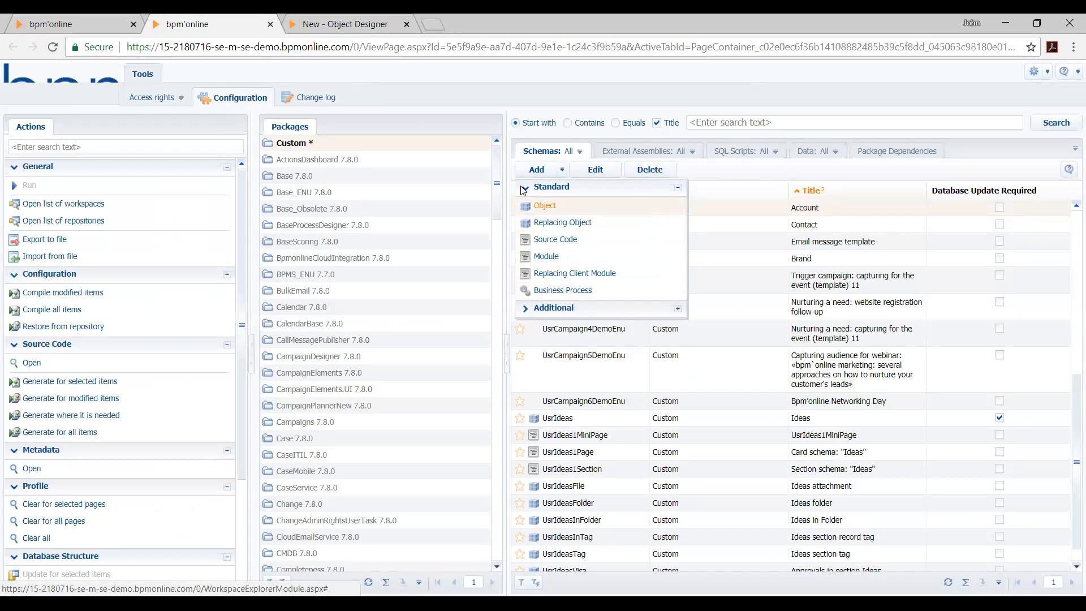
{"action": "left_click", "coordinate": [288, 20]}
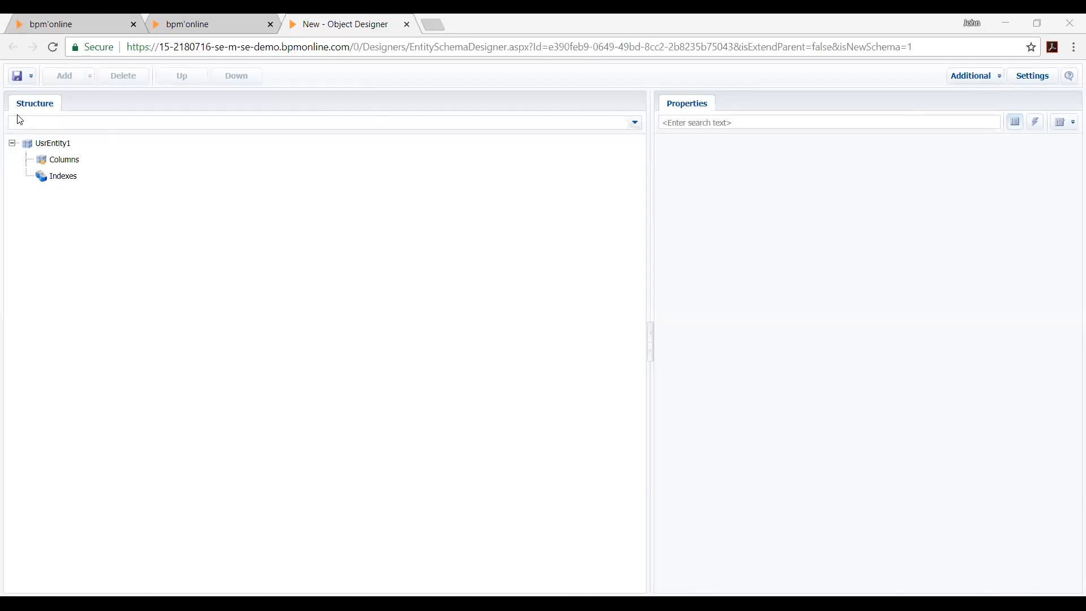
Enable Show System Columns and Show Entire List of Column Types in the Object Designer settings
{"action": "left_click", "coordinate": [53, 143]}
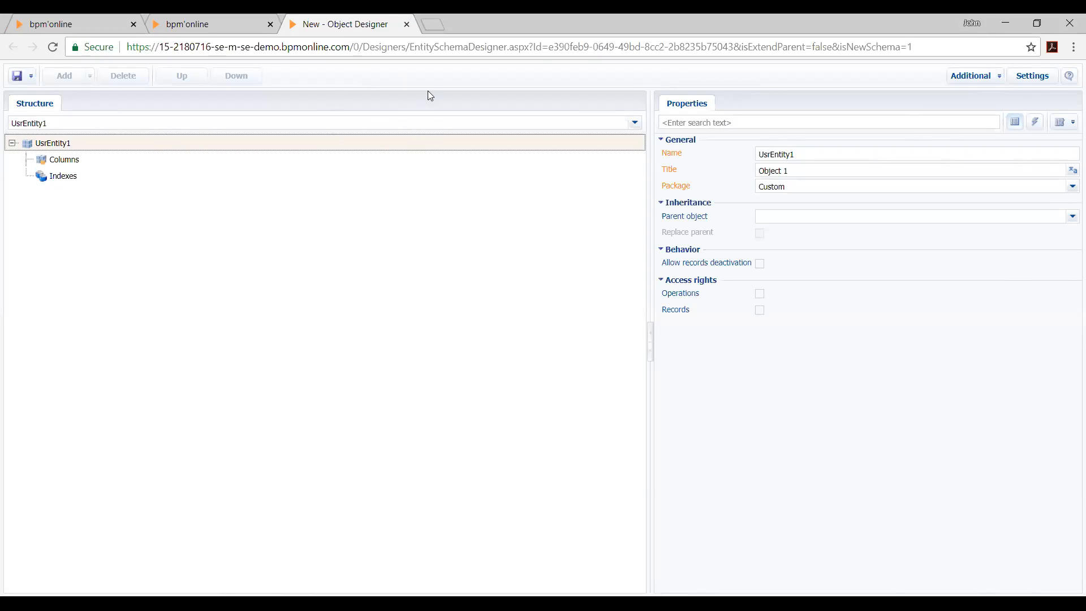
{"action": "left_click", "coordinate": [1036, 84]}
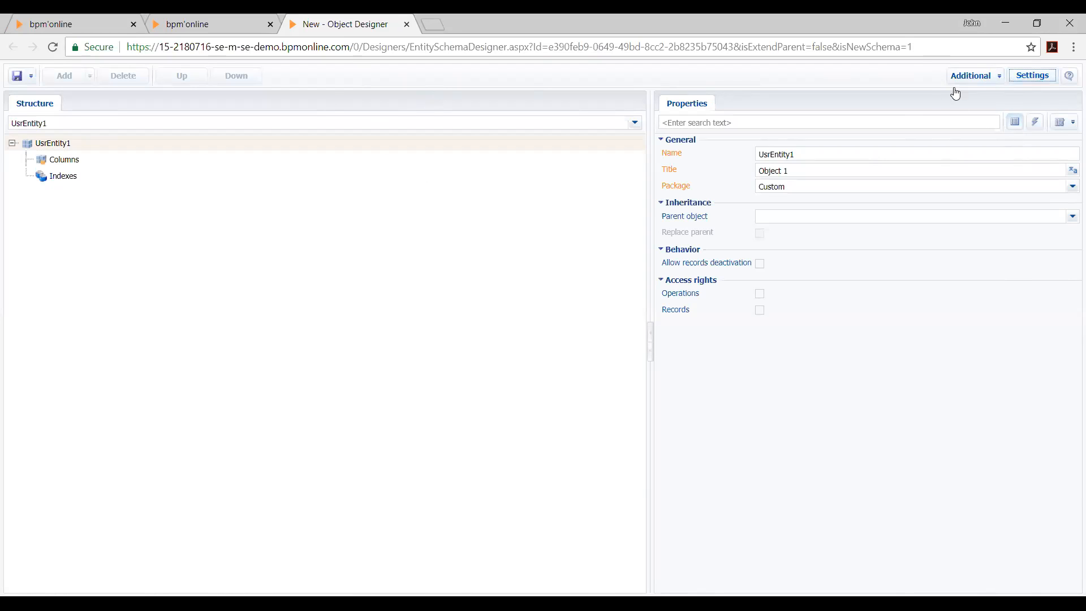
{"action": "left_click", "coordinate": [1034, 81]}
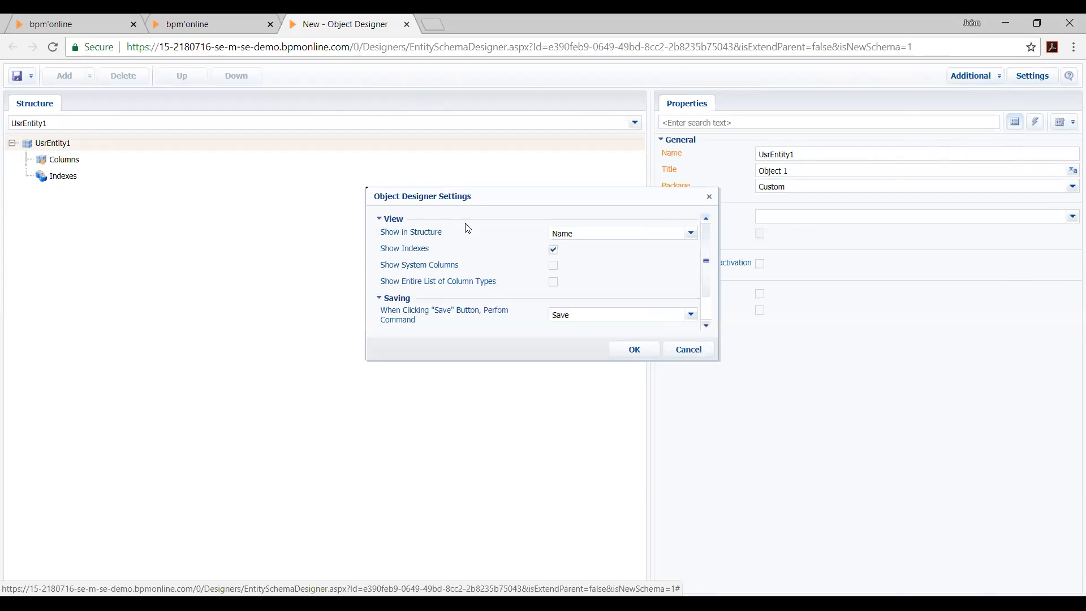
{"action": "left_click", "coordinate": [553, 267]}
{"action": "left_click", "coordinate": [554, 283]}
{"action": "left_click", "coordinate": [553, 281]}
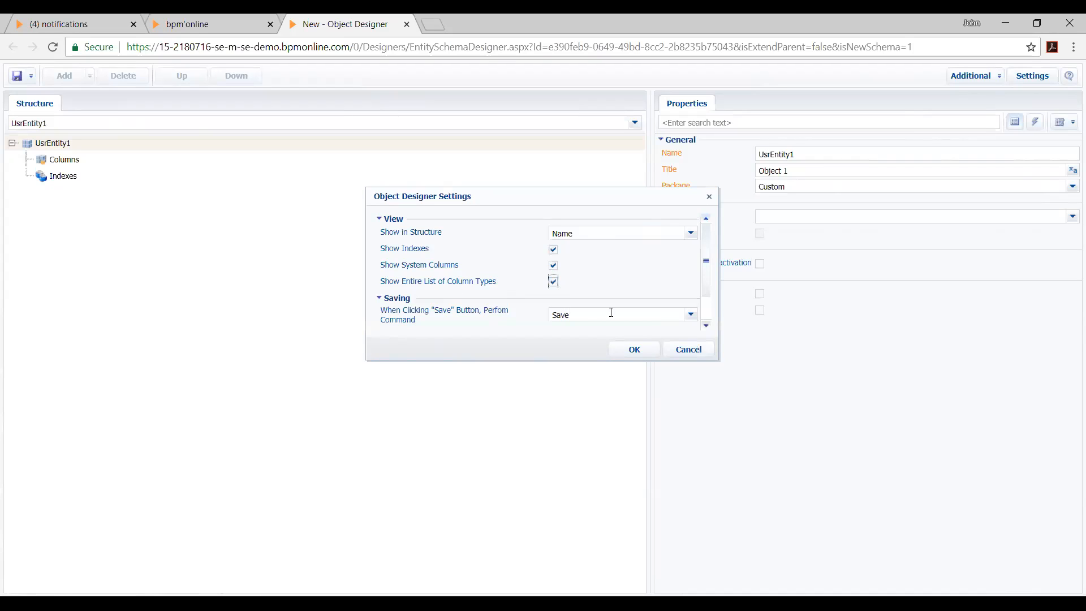
{"action": "scroll", "coordinate": [656, 317], "scroll_direction": "down", "scroll_amount": 1}
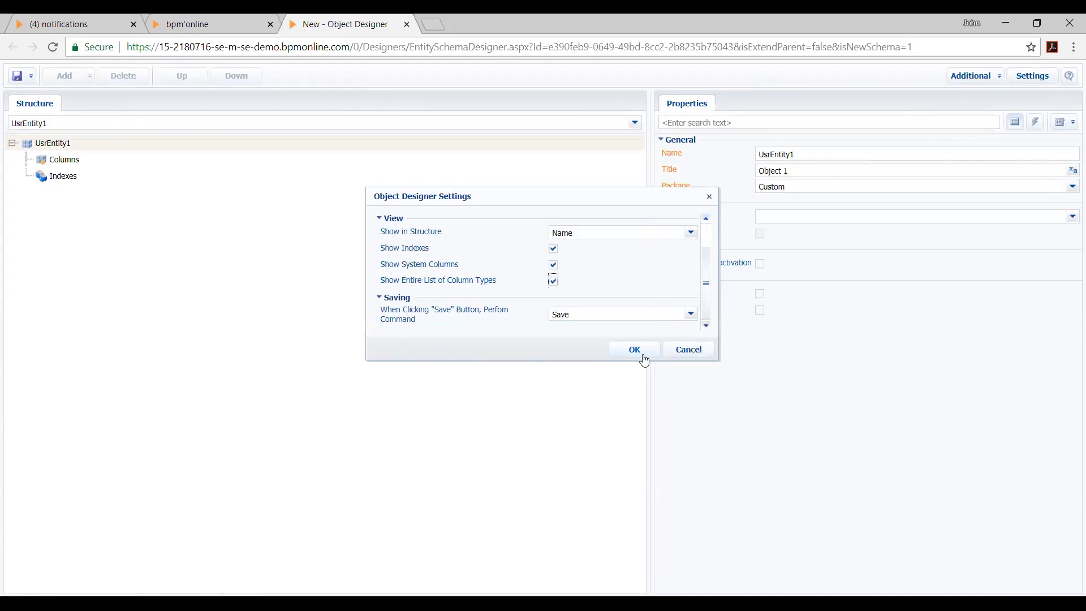
{"action": "left_click", "coordinate": [644, 360]}
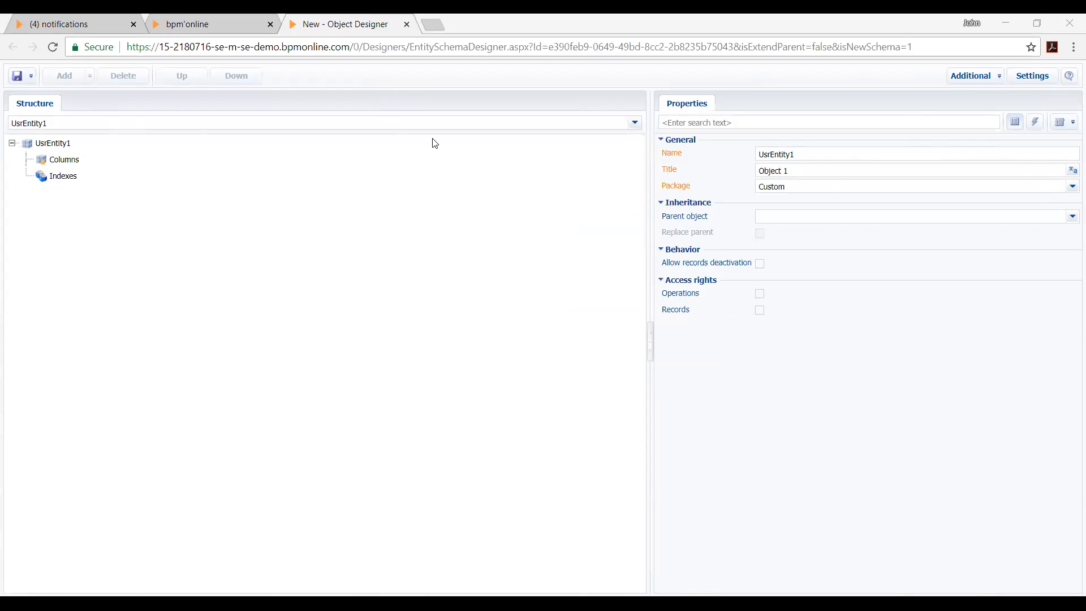
Set the new object's name to UsrSocialNetworkDetail and its title to Social Networks
{"action": "left_click", "coordinate": [54, 143]}
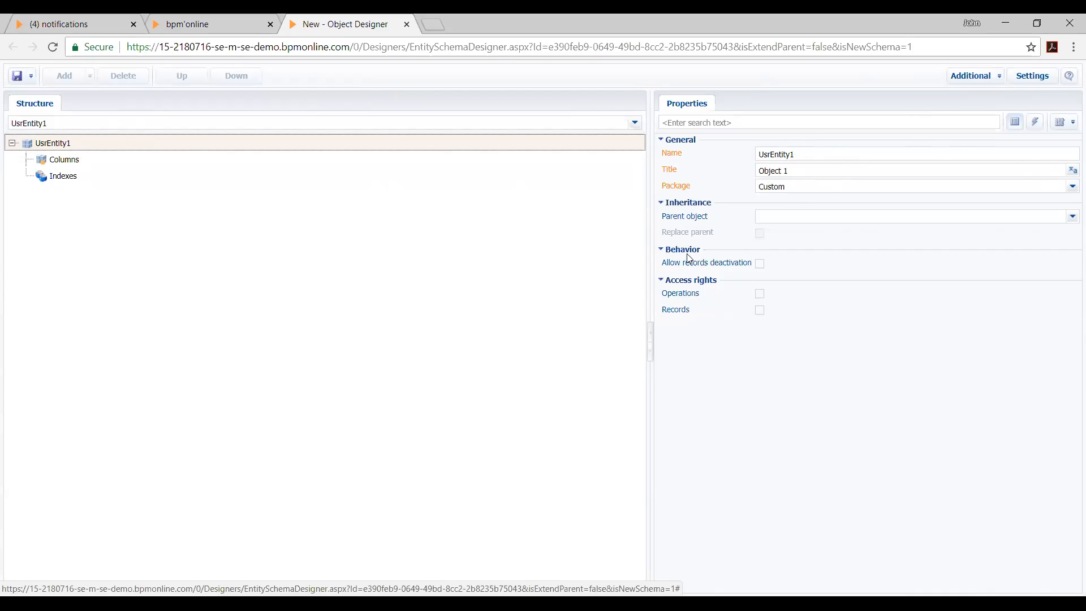
{"action": "left_click", "coordinate": [847, 153]}
{"action": "left_click", "coordinate": [772, 155]}
{"action": "left_click_drag", "start_coordinate": [772, 154], "coordinate": [962, 138]}
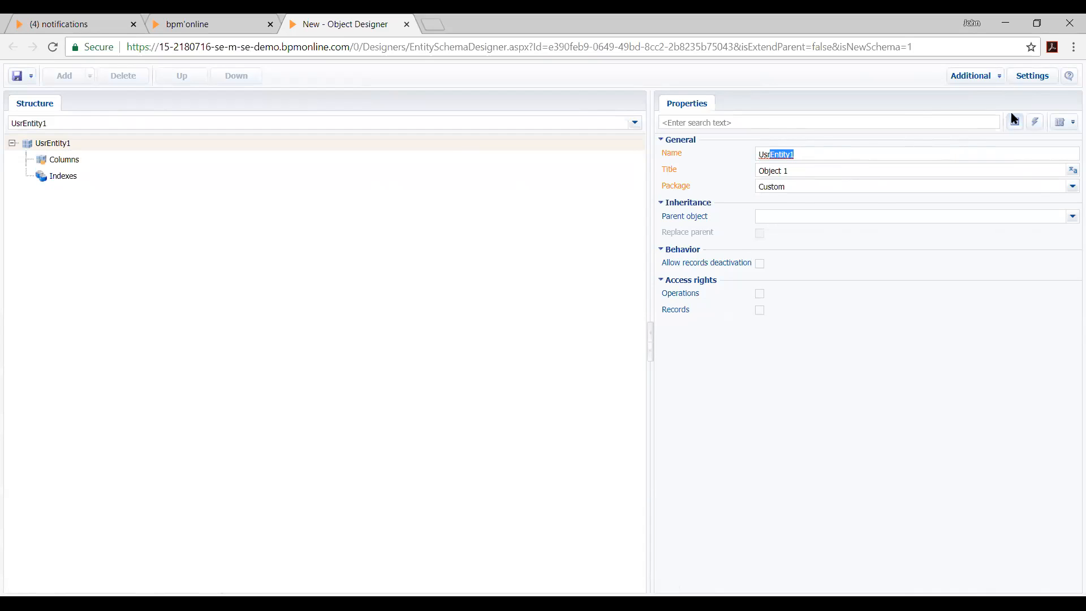
{"action": "key", "text": "BackSpace"}
{"action": "type", "text": "SocialNetworkDetail"}
{"action": "key", "text": "Tab"}
{"action": "key", "text": "BackSpace"}
{"action": "type", "text": "Social Networks"}
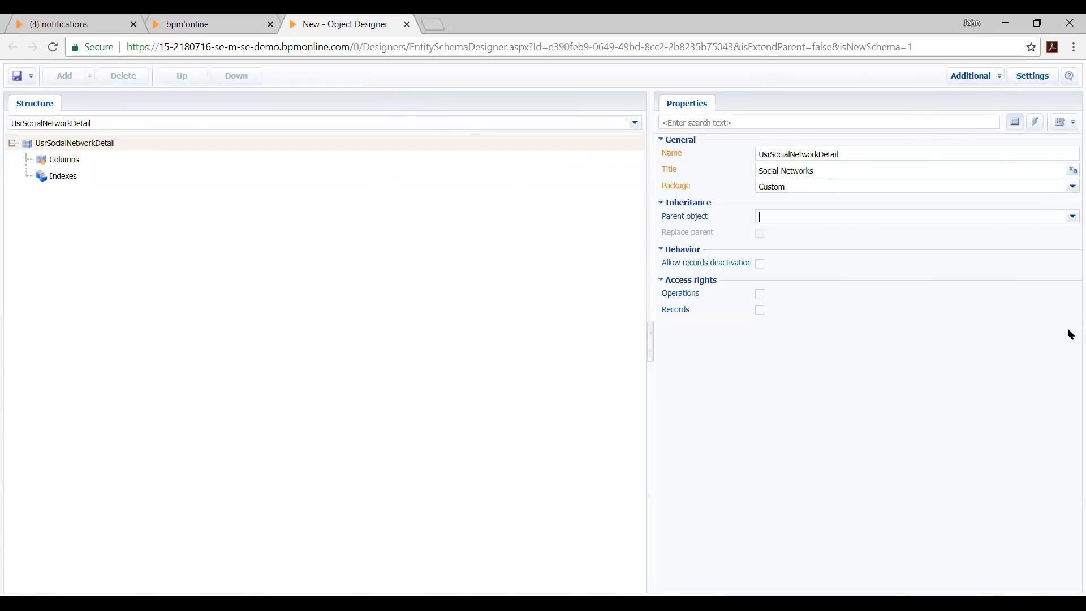
Make Base object the parent of the Social Networks object and expand its inherited columns
{"action": "type", "text": "base"}
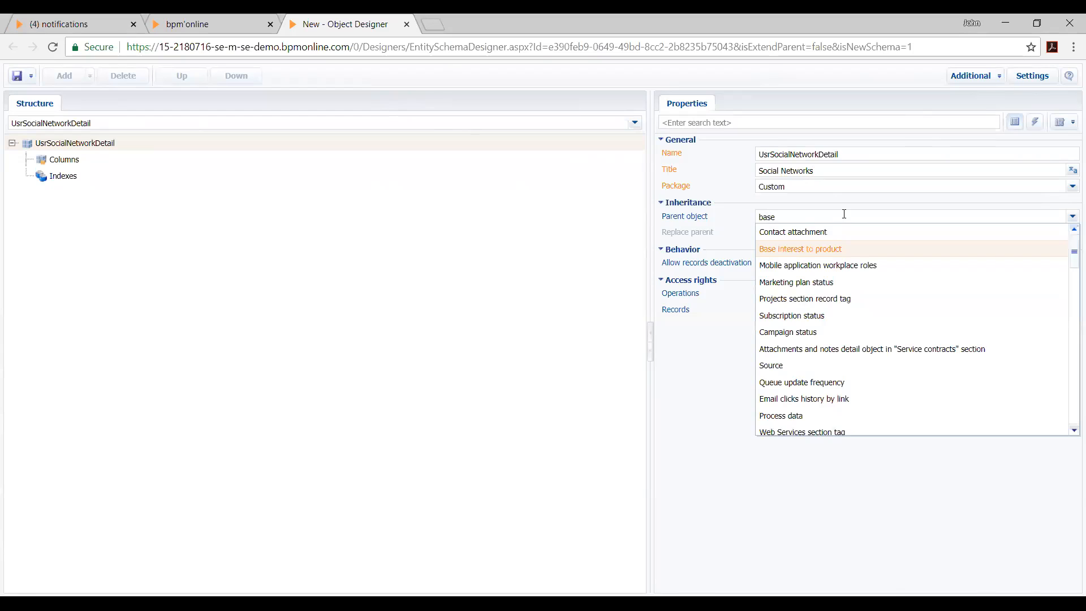
{"action": "key", "text": "BackSpace"}
{"action": "type", "text": "ic"}
{"action": "key", "text": "BackSpace"}
{"action": "key", "text": "BackSpace"}
{"action": "key", "text": "BackSpace"}
{"action": "key", "text": "BackSpace"}
{"action": "key", "text": "BackSpace"}
{"action": "type", "text": "or"}
{"action": "type", "text": "j"}
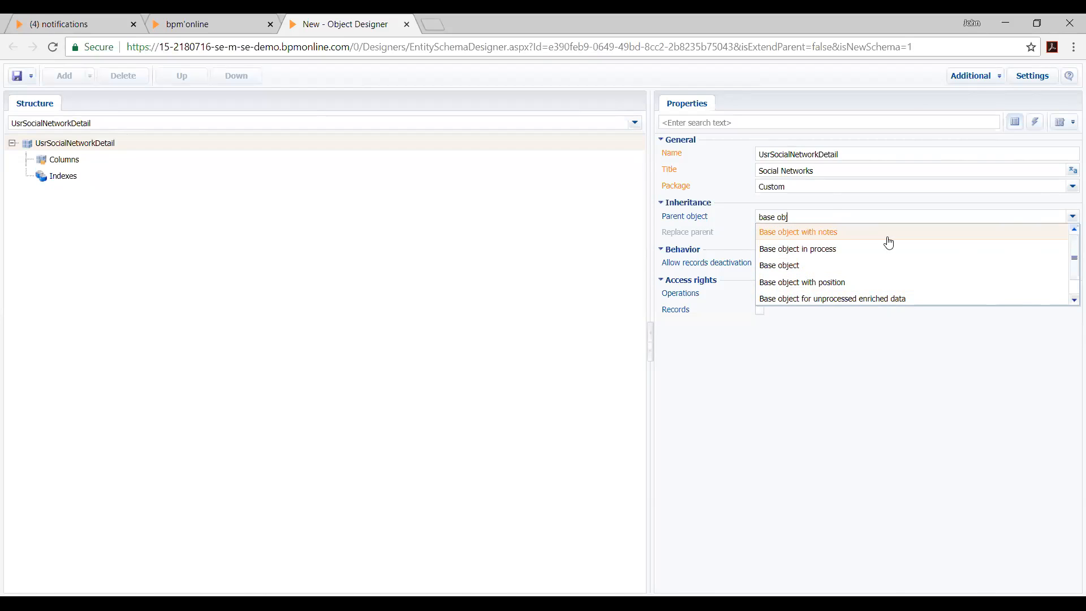
{"action": "left_click", "coordinate": [859, 265]}
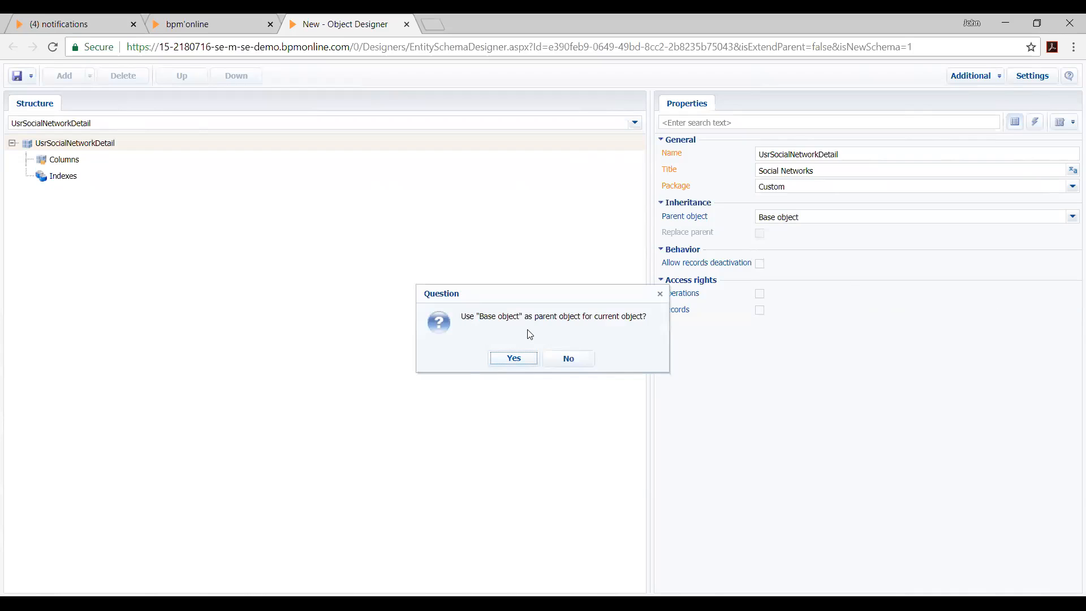
{"action": "left_click", "coordinate": [503, 359]}
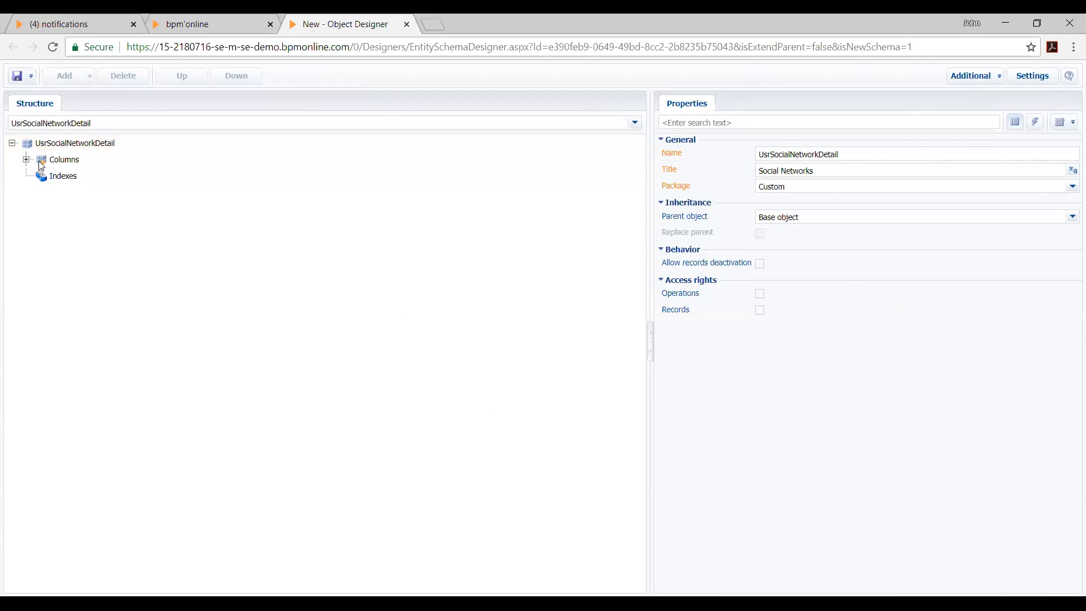
{"action": "left_click", "coordinate": [25, 160]}
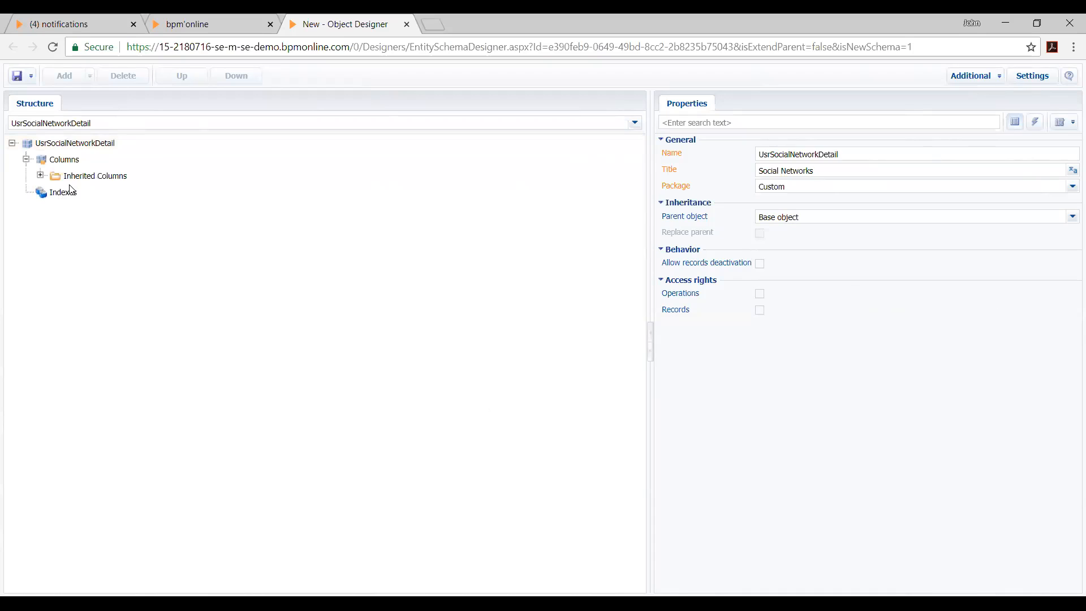
{"action": "left_click", "coordinate": [40, 176]}
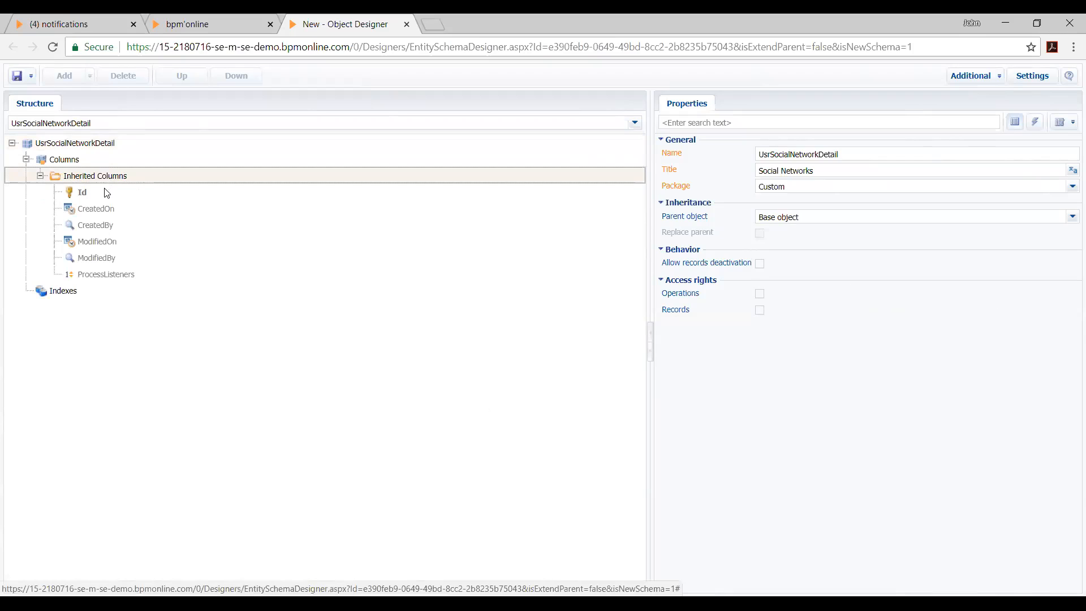
Examine the properties of the Social Networks object's inherited columns, including Id, CreatedOn, ModifiedBy and ProcessListeners
{"action": "left_click", "coordinate": [103, 164]}
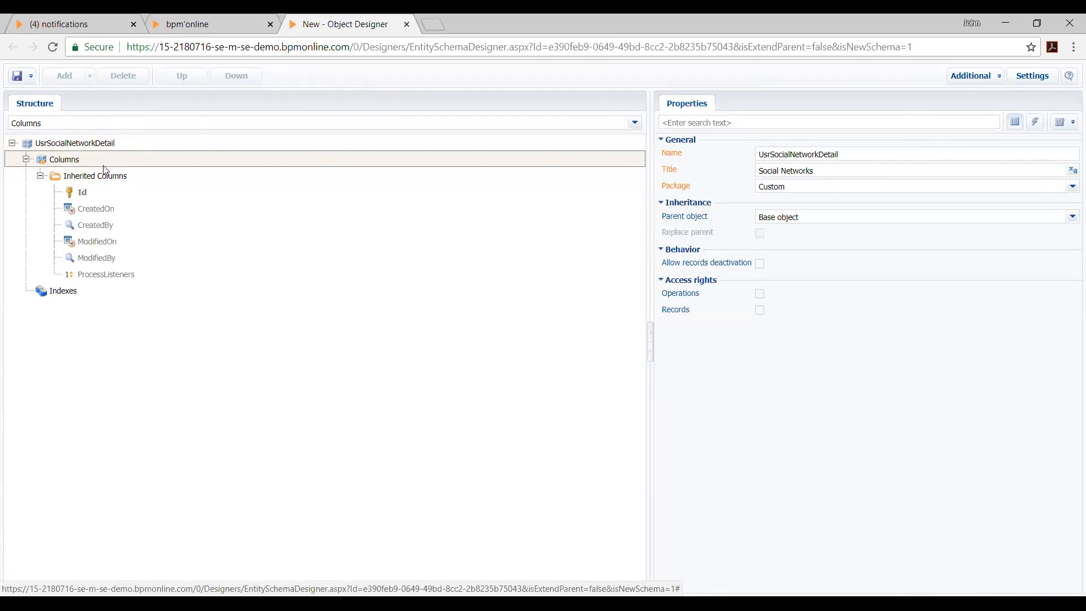
{"action": "left_click", "coordinate": [91, 194]}
{"action": "left_click", "coordinate": [106, 213]}
{"action": "left_click", "coordinate": [98, 247]}
{"action": "left_click", "coordinate": [121, 258]}
{"action": "left_click", "coordinate": [123, 277]}
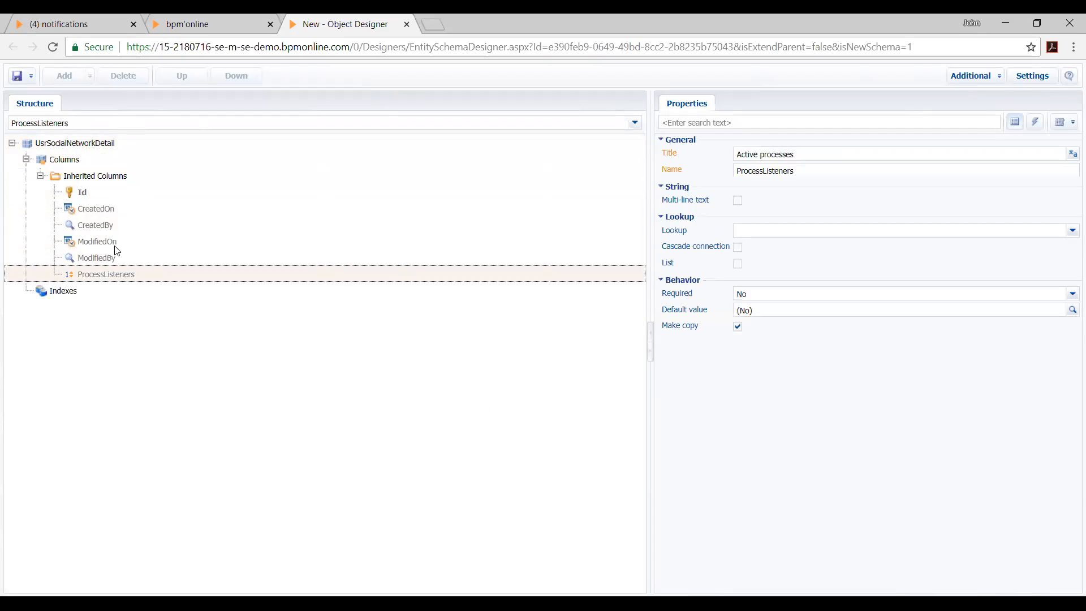
{"action": "left_click", "coordinate": [97, 213]}
{"action": "left_click", "coordinate": [90, 262]}
{"action": "left_click", "coordinate": [115, 213]}
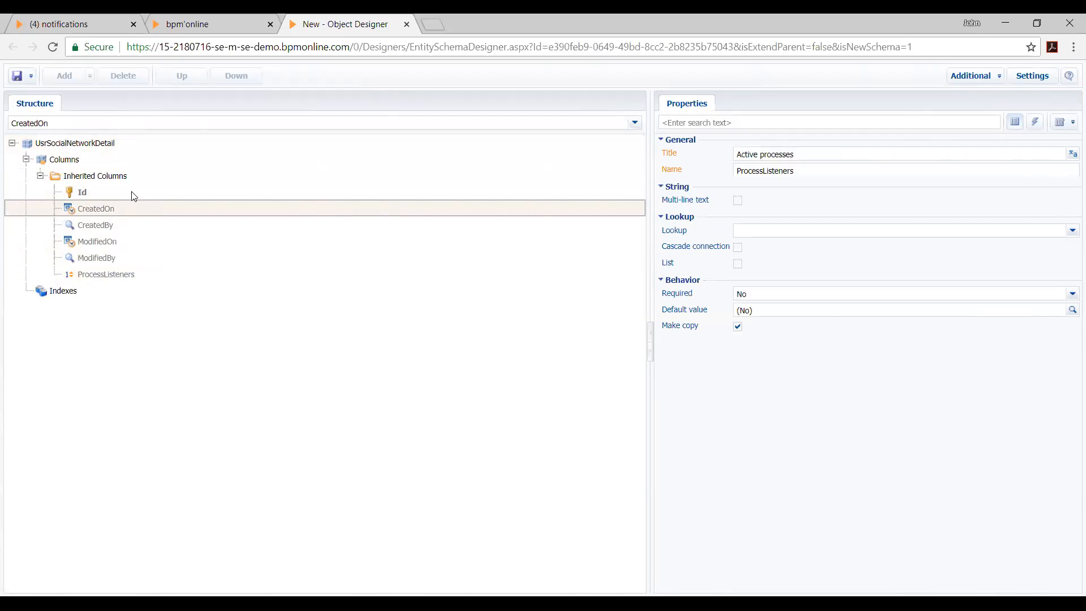
{"action": "left_click", "coordinate": [133, 196]}
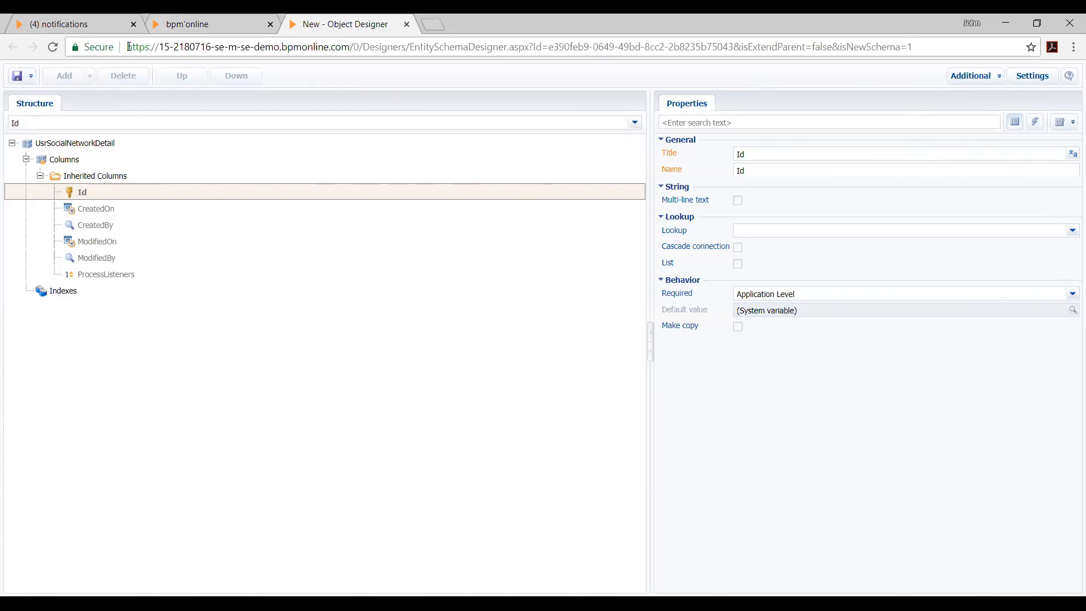
Collapse and re-expand the Inherited Columns group, and go through the system columns from Id to ProcessListeners once more
{"action": "left_click", "coordinate": [98, 161]}
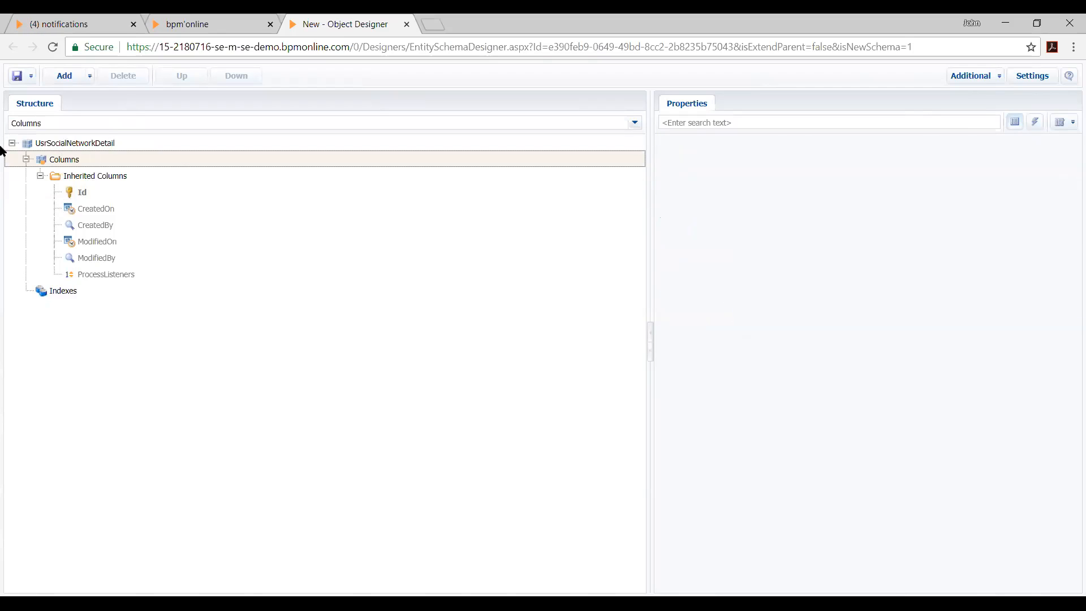
{"action": "left_click", "coordinate": [40, 175]}
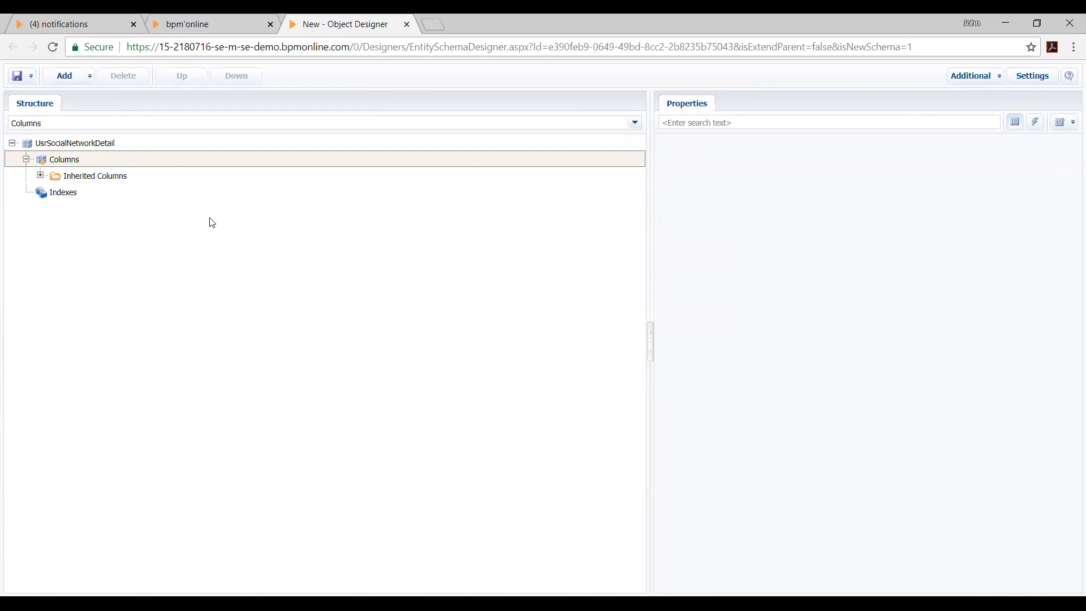
{"action": "left_click", "coordinate": [169, 148]}
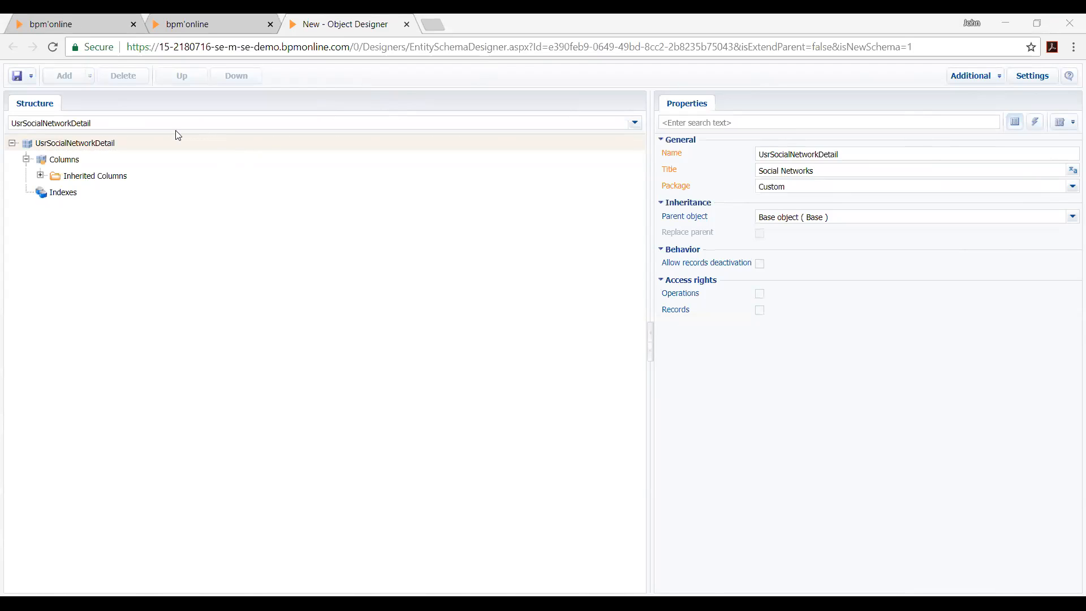
{"action": "left_click", "coordinate": [224, 160]}
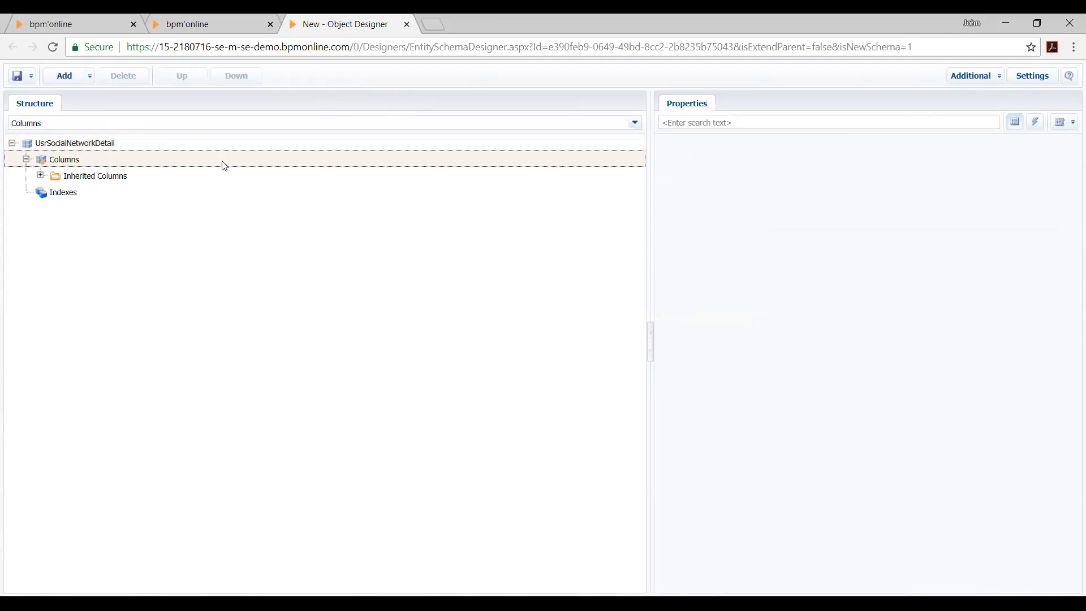
{"action": "left_click", "coordinate": [40, 175]}
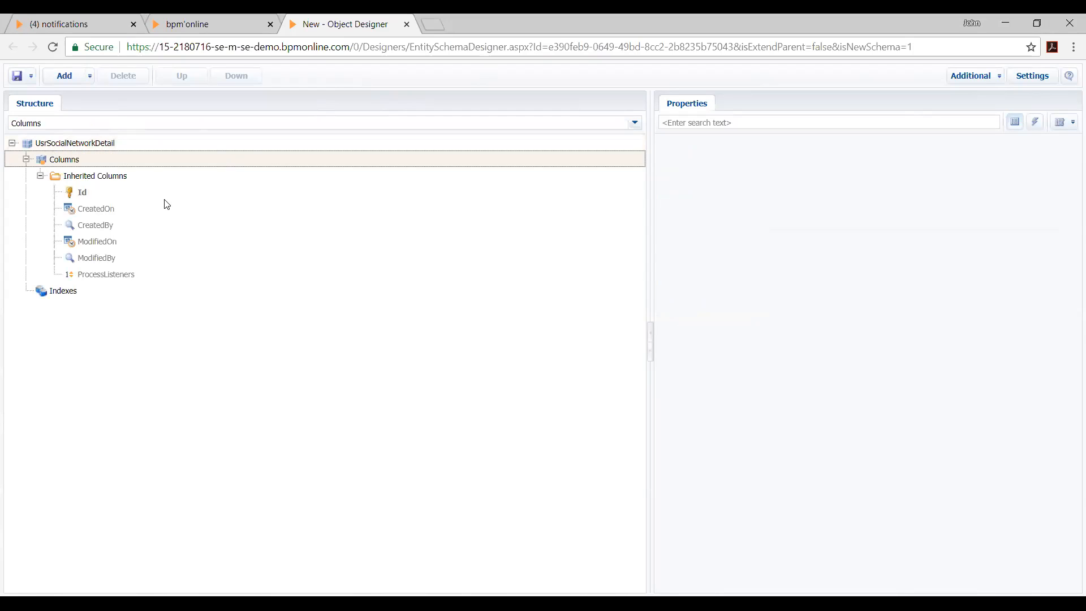
{"action": "left_click", "coordinate": [163, 190]}
{"action": "left_click", "coordinate": [164, 205]}
{"action": "left_click", "coordinate": [173, 253]}
{"action": "left_click", "coordinate": [188, 285]}
Add a Lookup column to the Social Networks object and set its title to Account
{"action": "left_click", "coordinate": [123, 159]}
{"action": "right_click", "coordinate": [85, 160]}
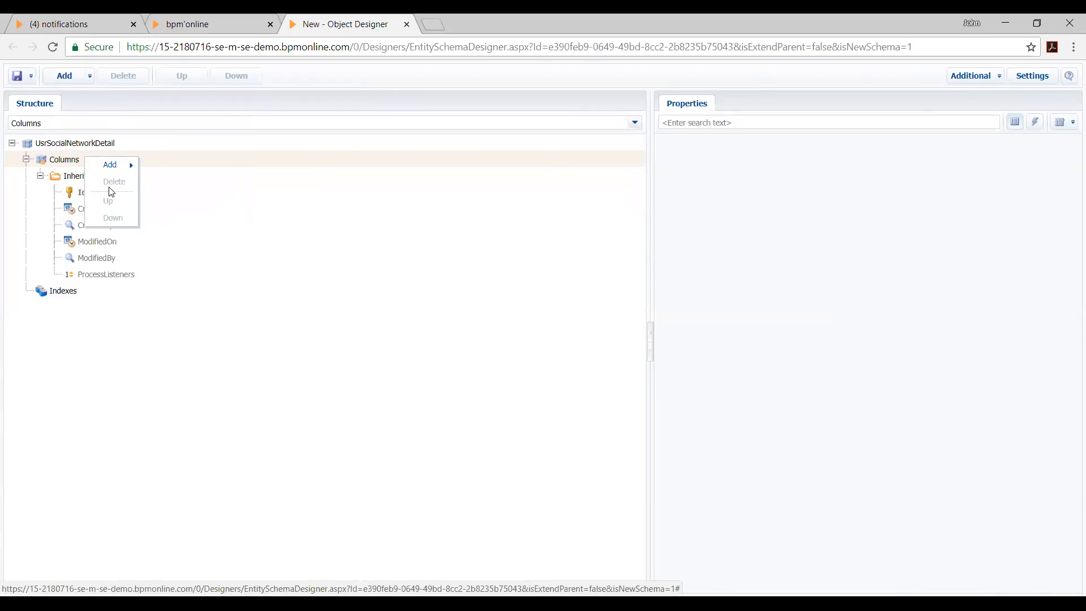
{"action": "left_click", "coordinate": [114, 165]}
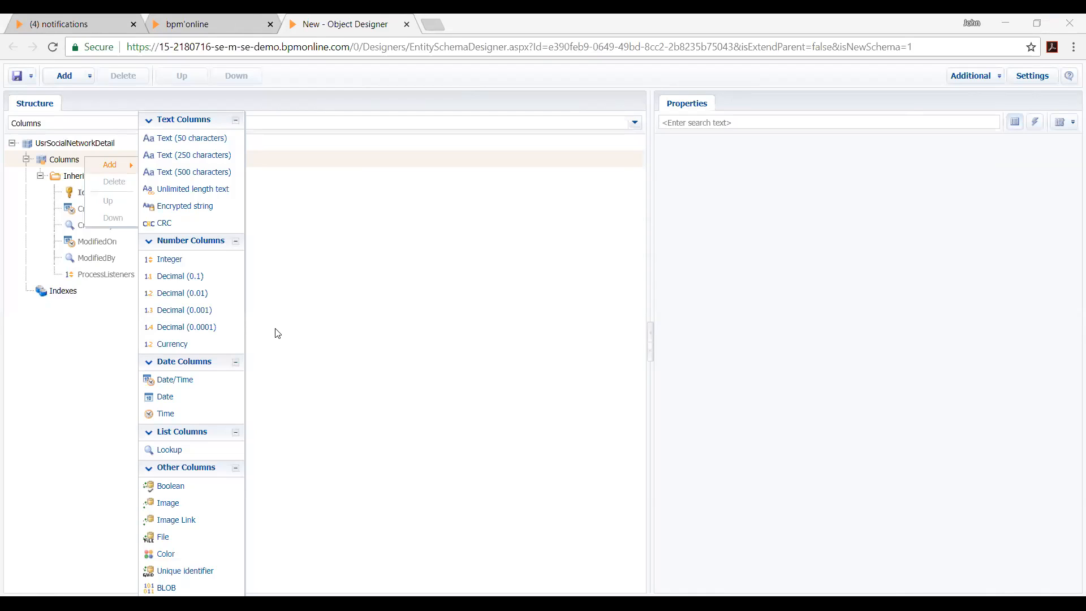
{"action": "left_click", "coordinate": [213, 452]}
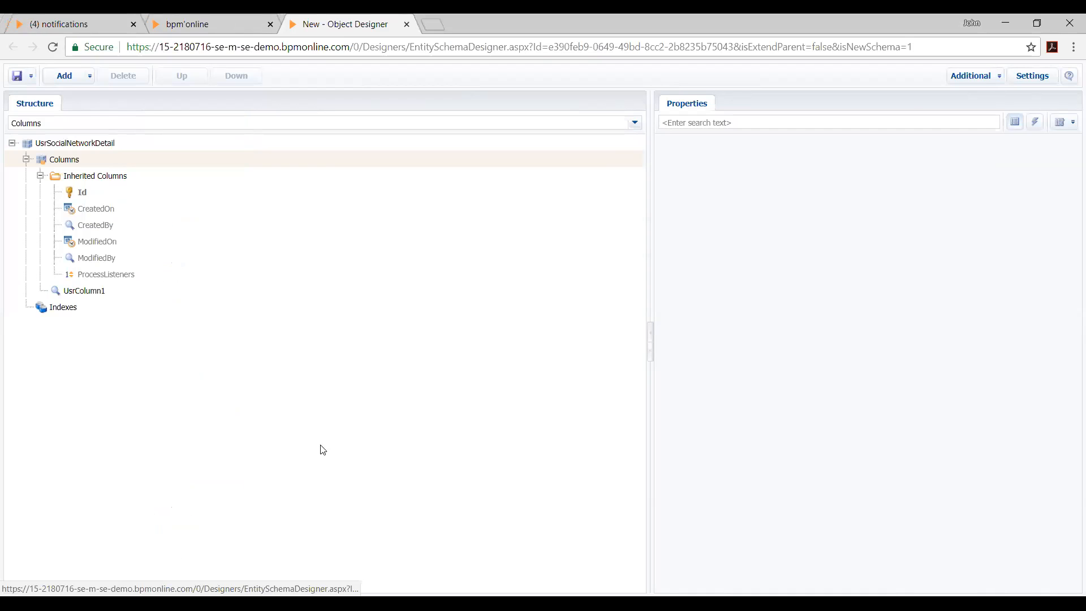
{"action": "left_click", "coordinate": [85, 295]}
{"action": "left_click", "coordinate": [769, 155]}
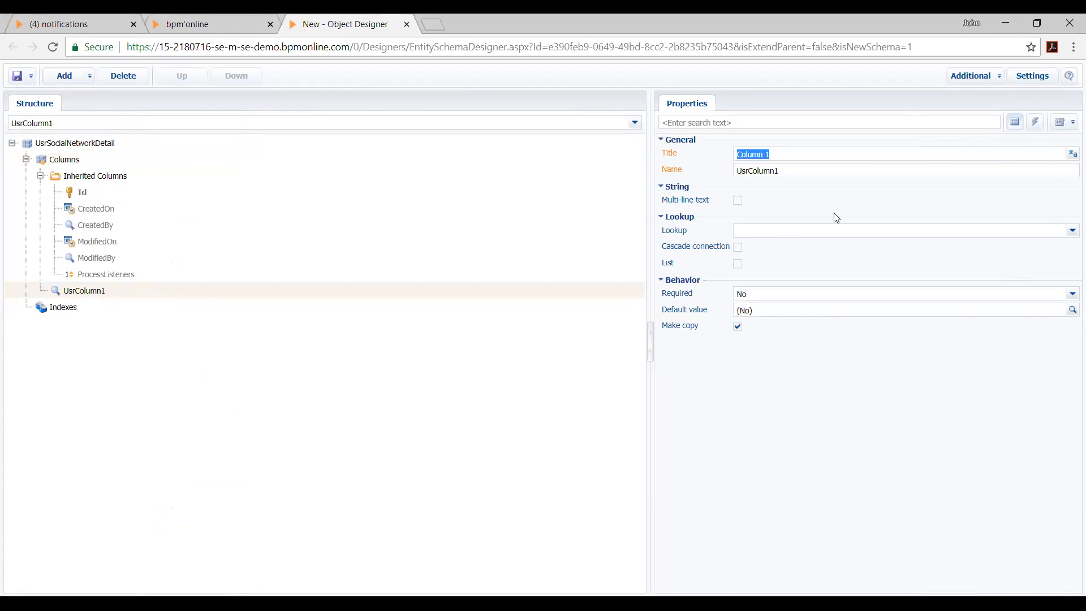
{"action": "type", "text": "Account"}
Set the new lookup column's name to UsrAccount
{"action": "left_click_drag", "start_coordinate": [746, 170], "coordinate": [1069, 259]}
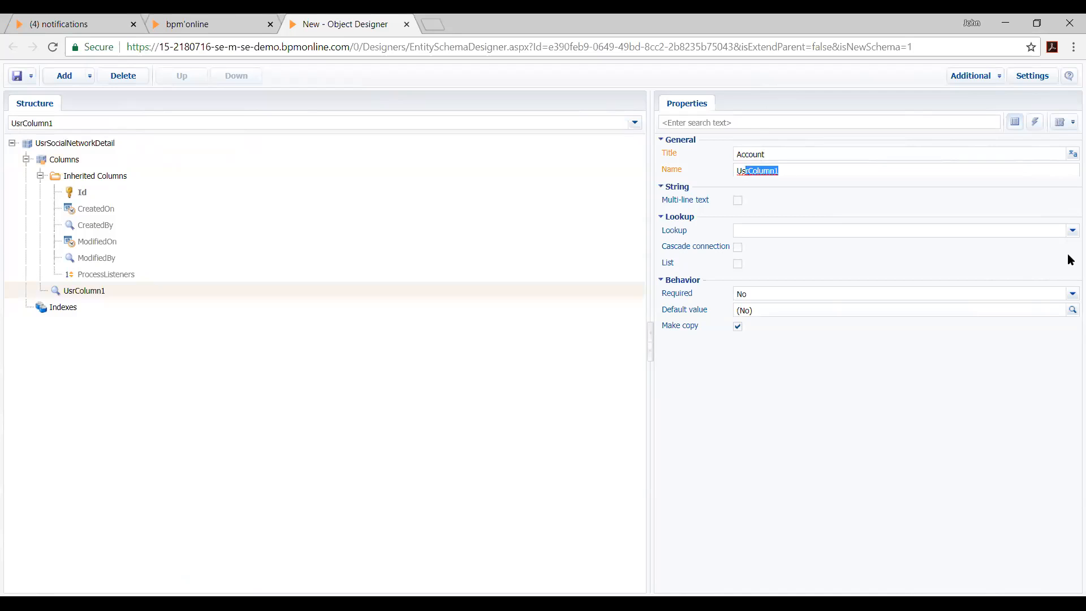
{"action": "key", "text": "Right"}
{"action": "type", "text": "Acc"}
{"action": "key", "text": "BackSpace"}
{"action": "key", "text": "BackSpace"}
{"action": "key", "text": "BackSpace"}
{"action": "key", "text": "BackSpace"}
{"action": "key", "text": "BackSpace"}
{"action": "key", "text": "BackSpace"}
{"action": "key", "text": "BackSpace"}
{"action": "key", "text": "BackSpace"}
{"action": "key", "text": "BackSpace"}
{"action": "key", "text": "BackSpace"}
{"action": "type", "text": "Acc"}
{"action": "type", "text": "ount"}
{"action": "type", "text": "account"}
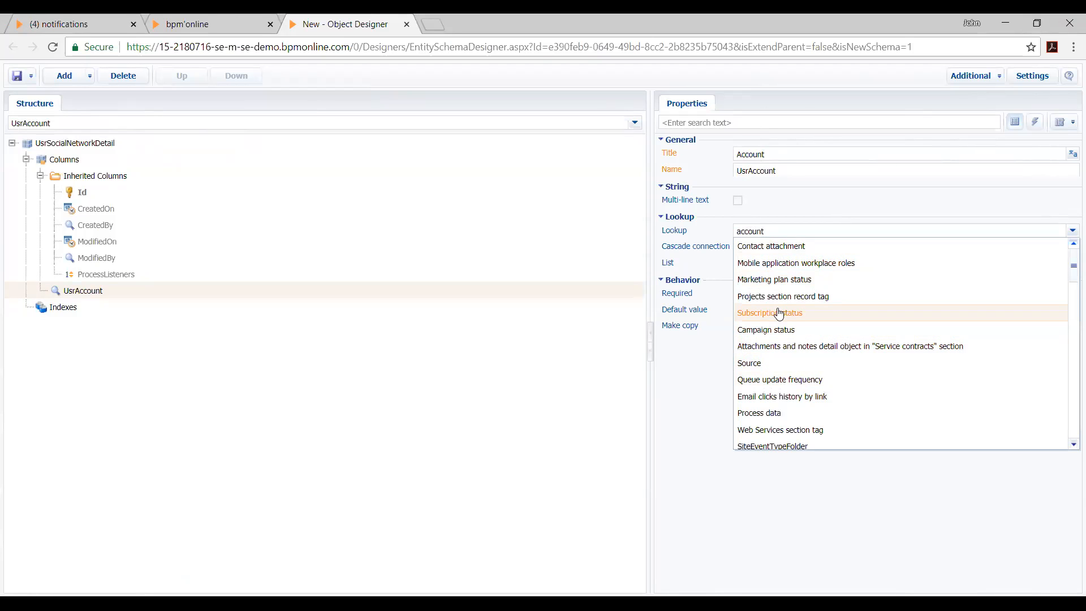
{"action": "type", "text": "\\"}
Make Account the object that the UsrAccount column looks up
{"action": "key", "text": "BackSpace"}
{"action": "key", "text": "BackSpace"}
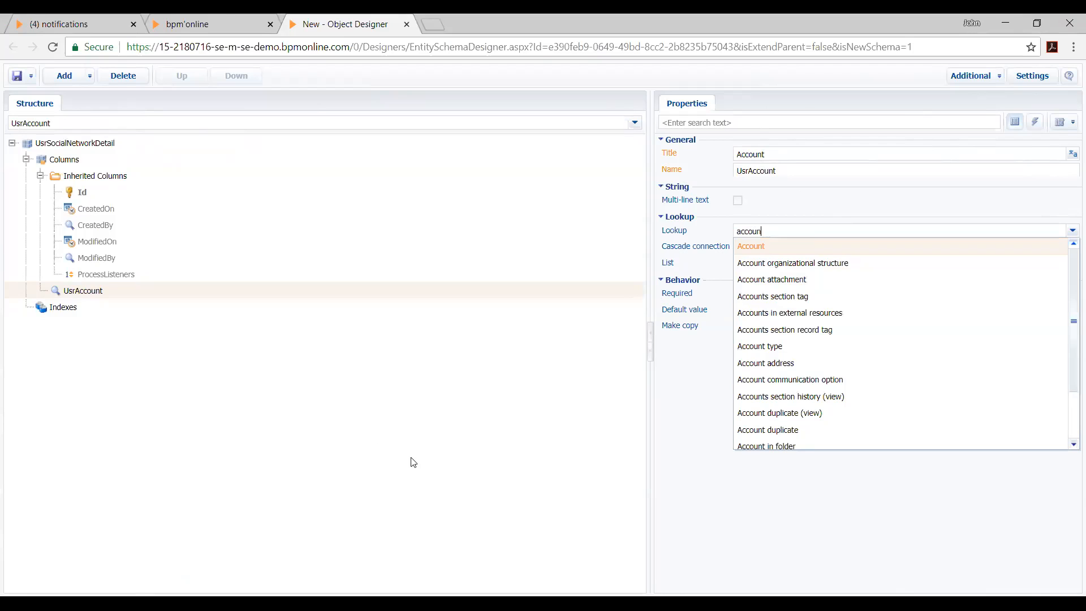
{"action": "left_click", "coordinate": [809, 247]}
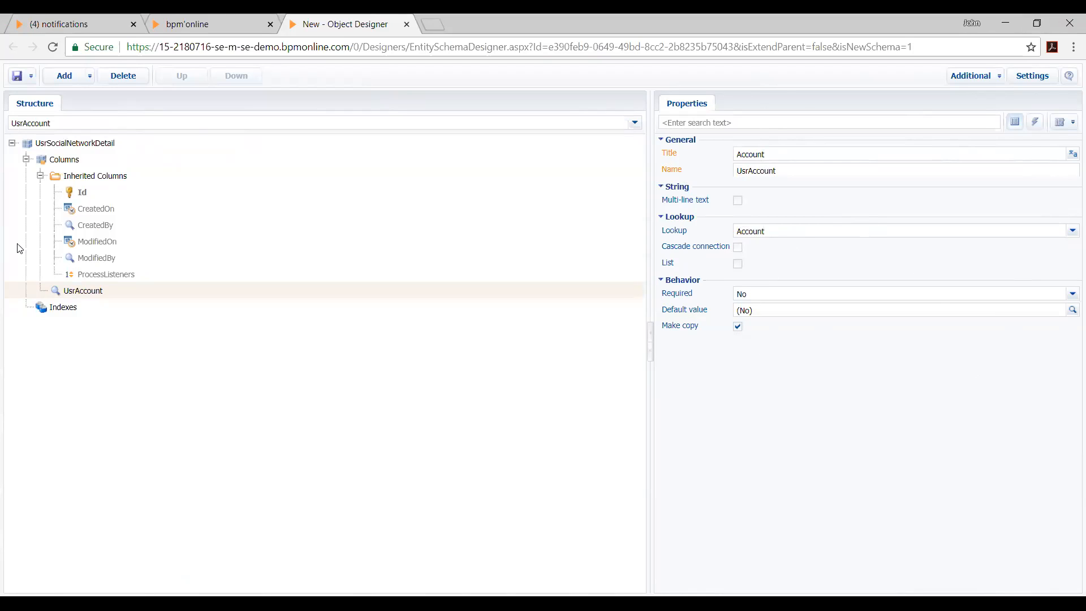
Recheck the properties of the UsrAccount column and the parent object, and save the Social Networks object
{"action": "left_click", "coordinate": [64, 159]}
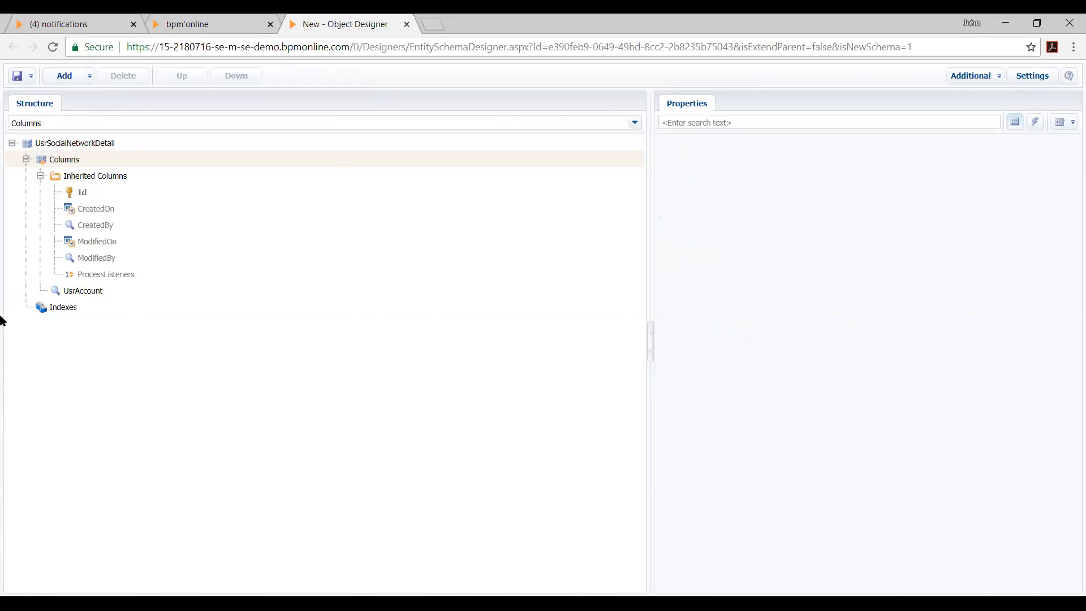
{"action": "left_click", "coordinate": [110, 291]}
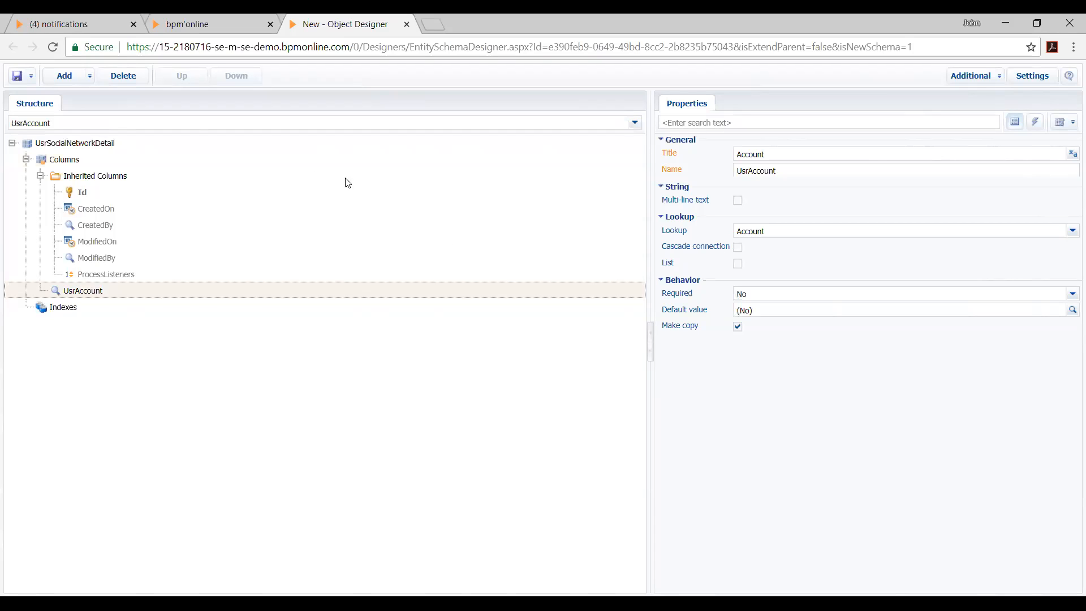
{"action": "left_click", "coordinate": [268, 161]}
{"action": "left_click", "coordinate": [277, 146]}
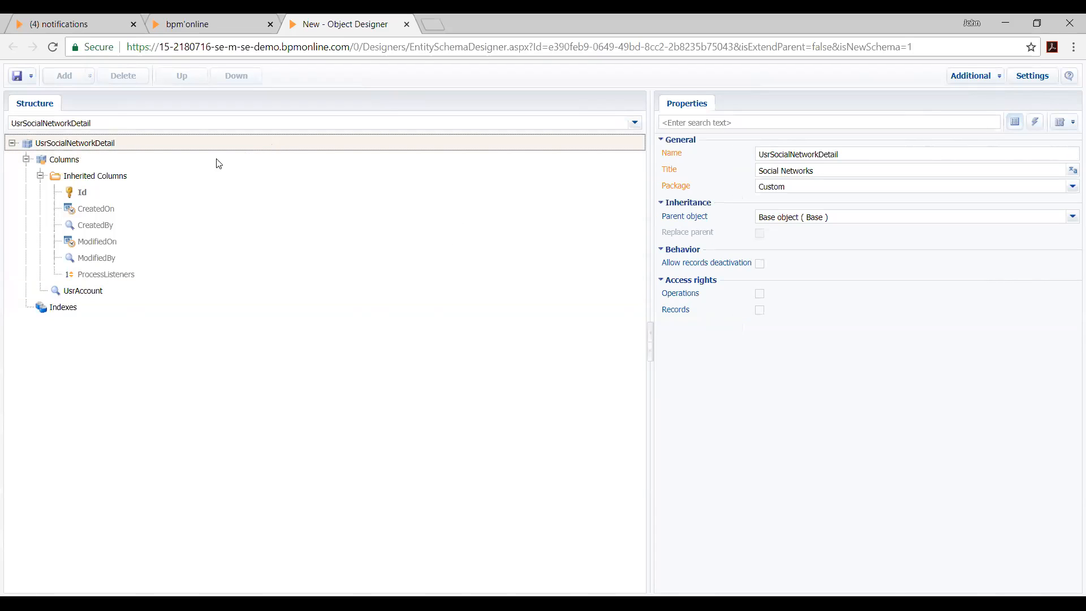
{"action": "left_click", "coordinate": [32, 77]}
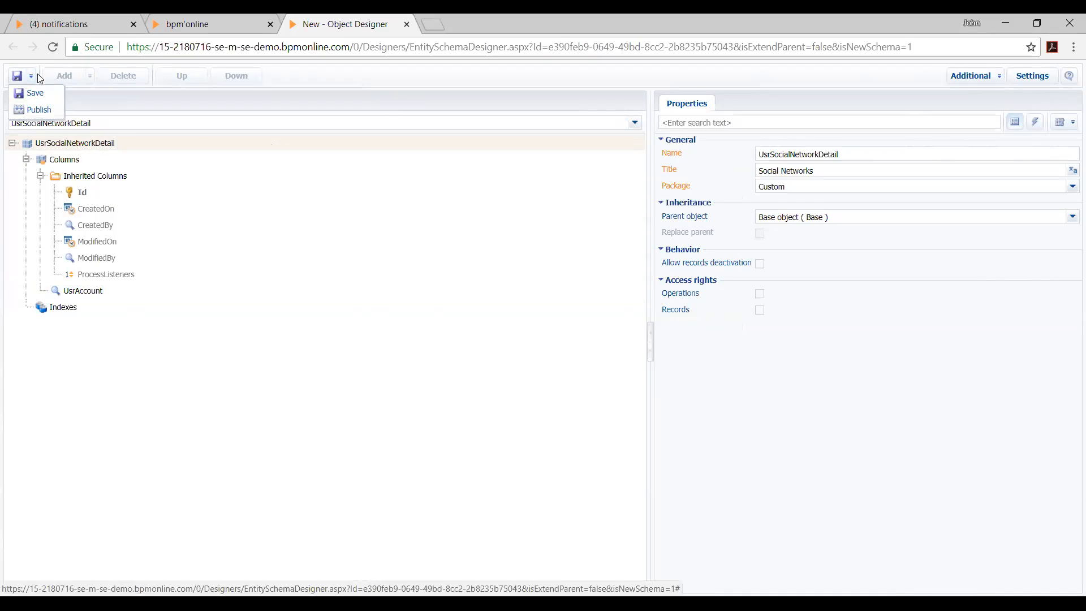
{"action": "left_click", "coordinate": [19, 77]}
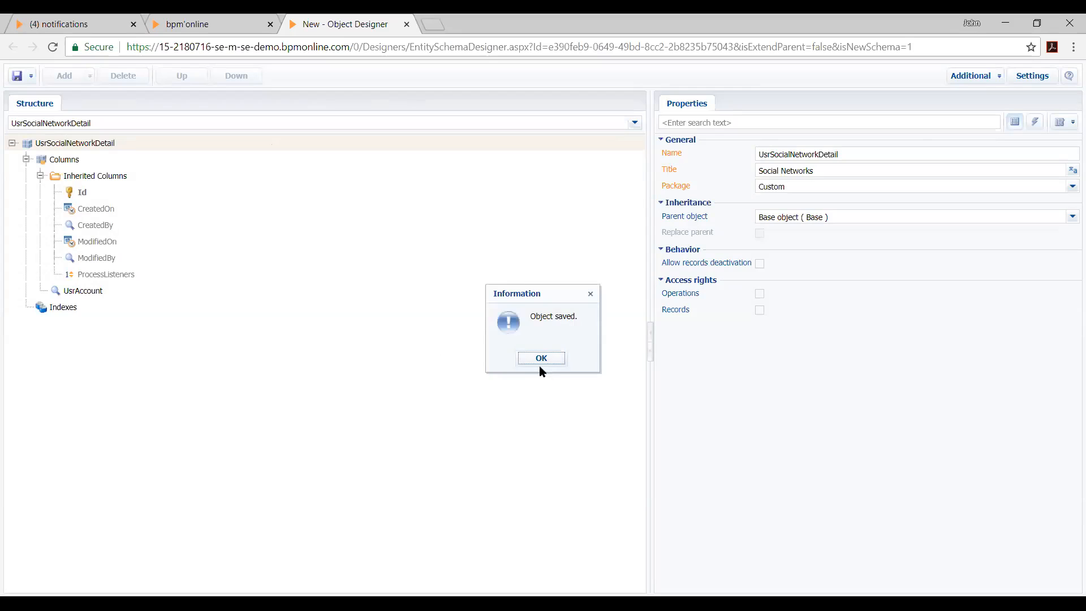
{"action": "left_click", "coordinate": [540, 358]}
Open the save and publish options for the Social Networks object
{"action": "left_click", "coordinate": [32, 76]}
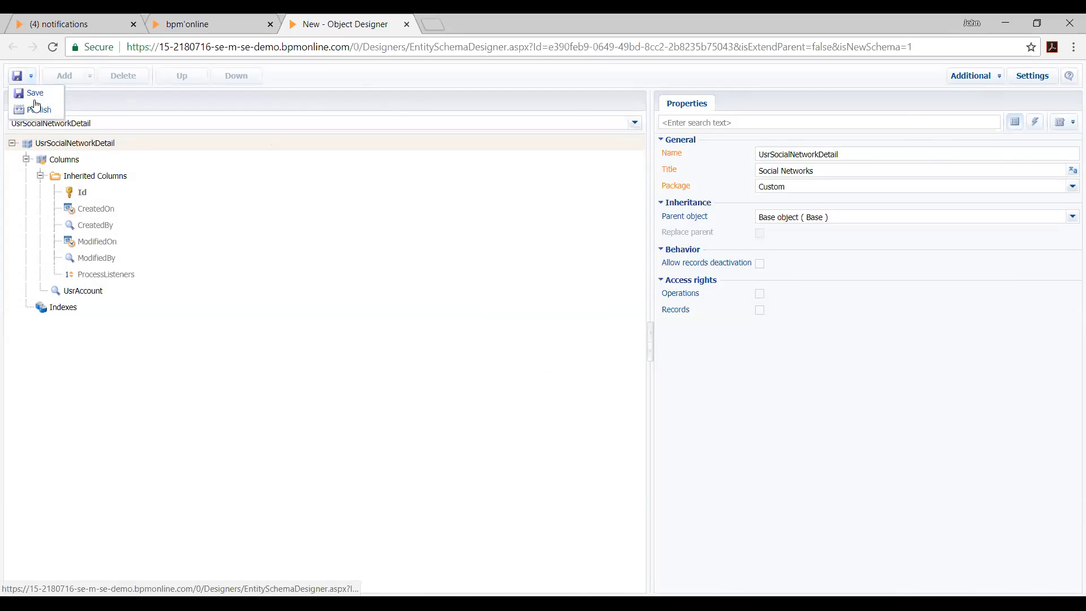
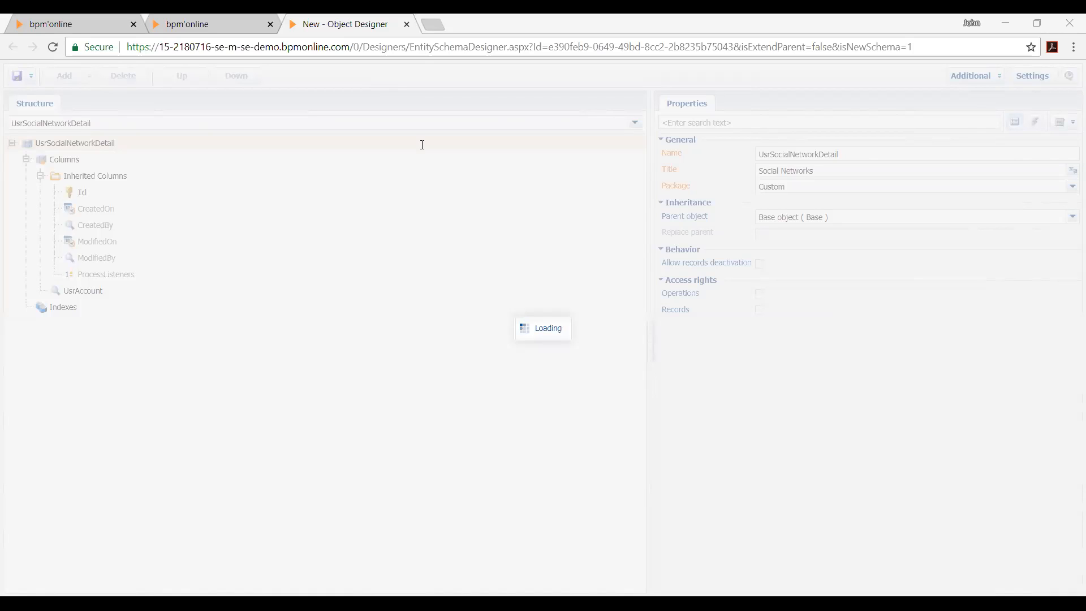
Close the object designer of the Social Networks object and return to the configuration
{"action": "key", "text": "ctrl+shift+j"}
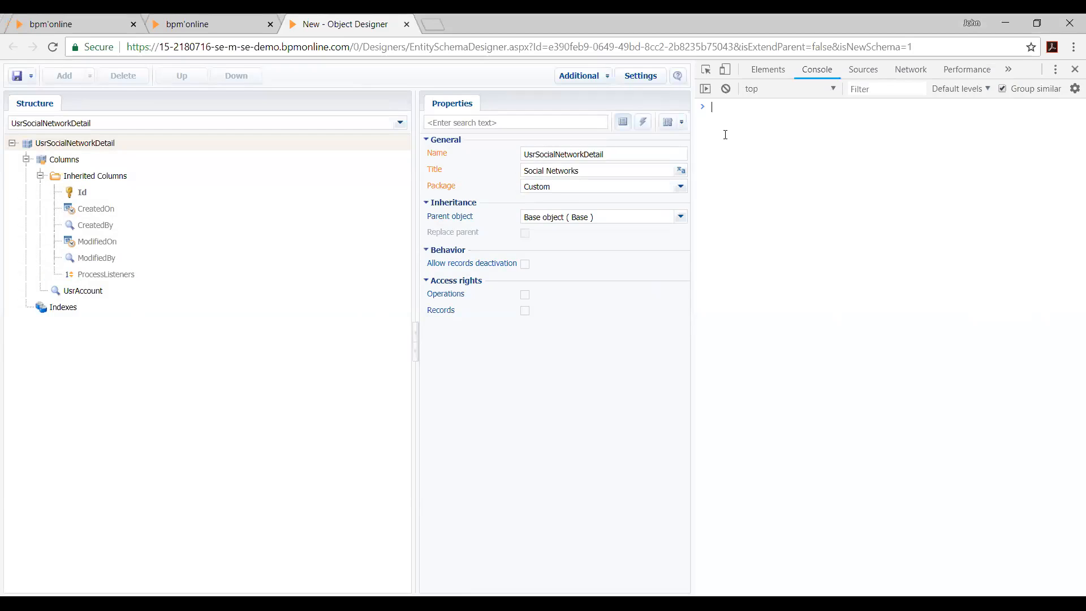
{"action": "left_click", "coordinate": [1074, 69]}
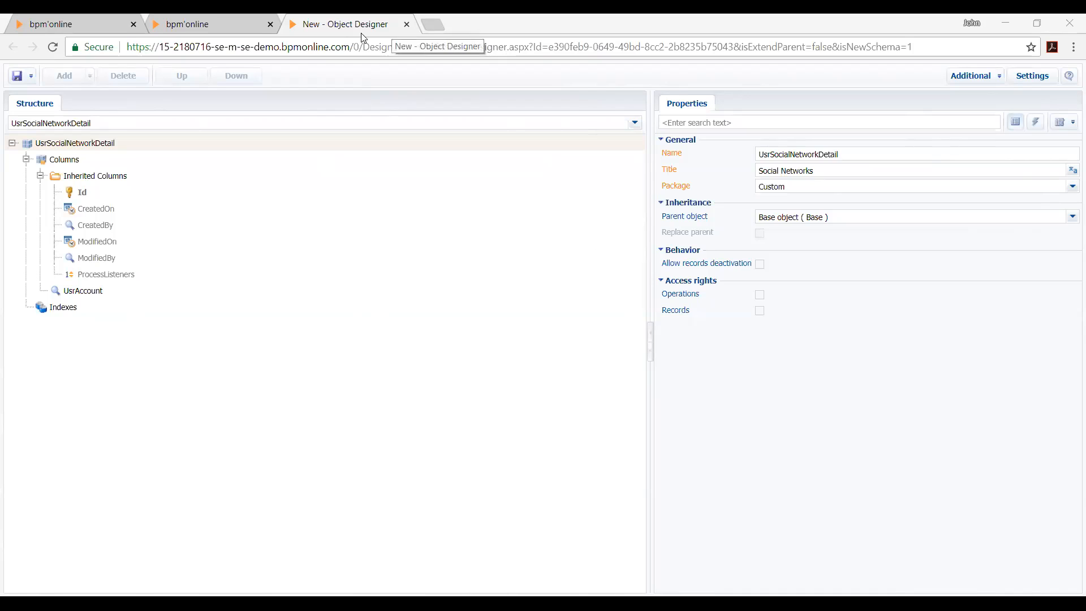
{"action": "key", "text": "ctrl+w"}
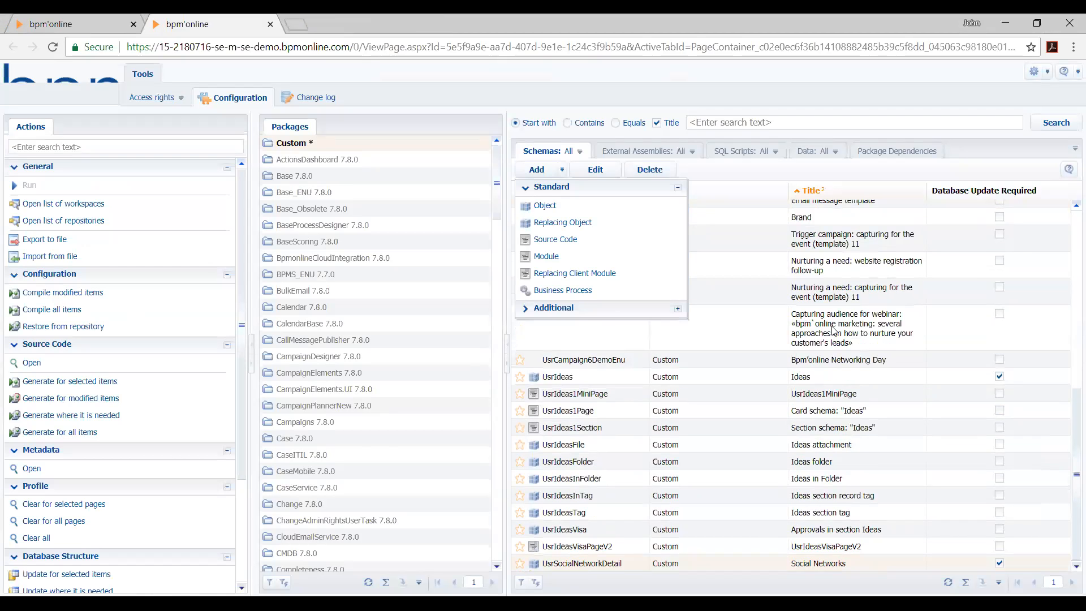
Check the UsrSocialNetworkDetail entry among the schemas of the Custom package
{"action": "left_click", "coordinate": [775, 364]}
{"action": "scroll", "coordinate": [707, 251], "scroll_direction": "up", "scroll_amount": 3}
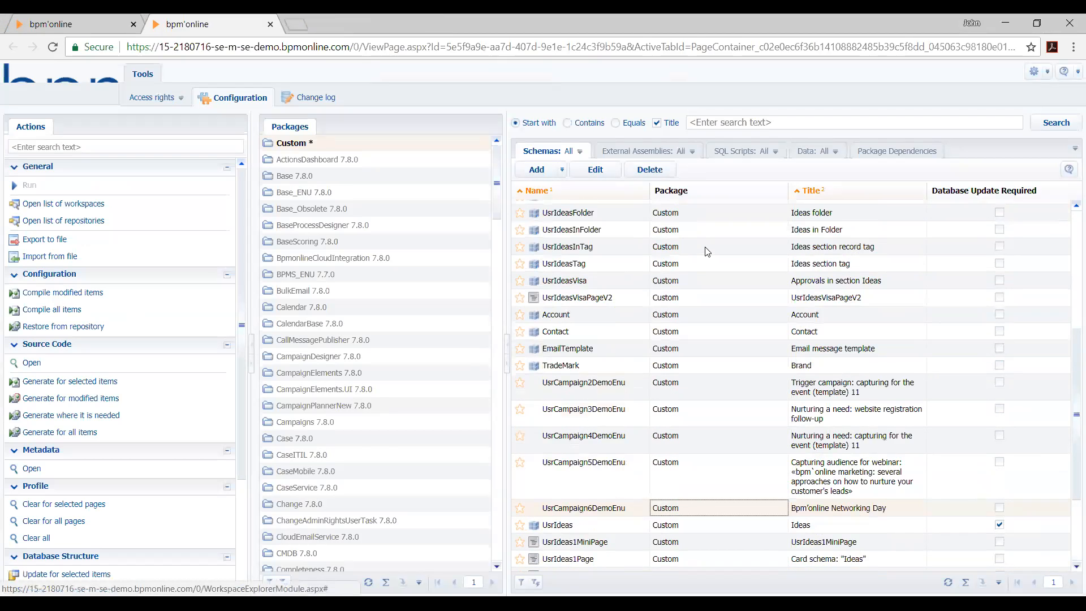
{"action": "scroll", "coordinate": [600, 340], "scroll_direction": "down", "scroll_amount": 3}
{"action": "scroll", "coordinate": [603, 345], "scroll_direction": "up", "scroll_amount": 3}
{"action": "scroll", "coordinate": [602, 345], "scroll_direction": "down", "scroll_amount": 3}
{"action": "left_click", "coordinate": [719, 569]}
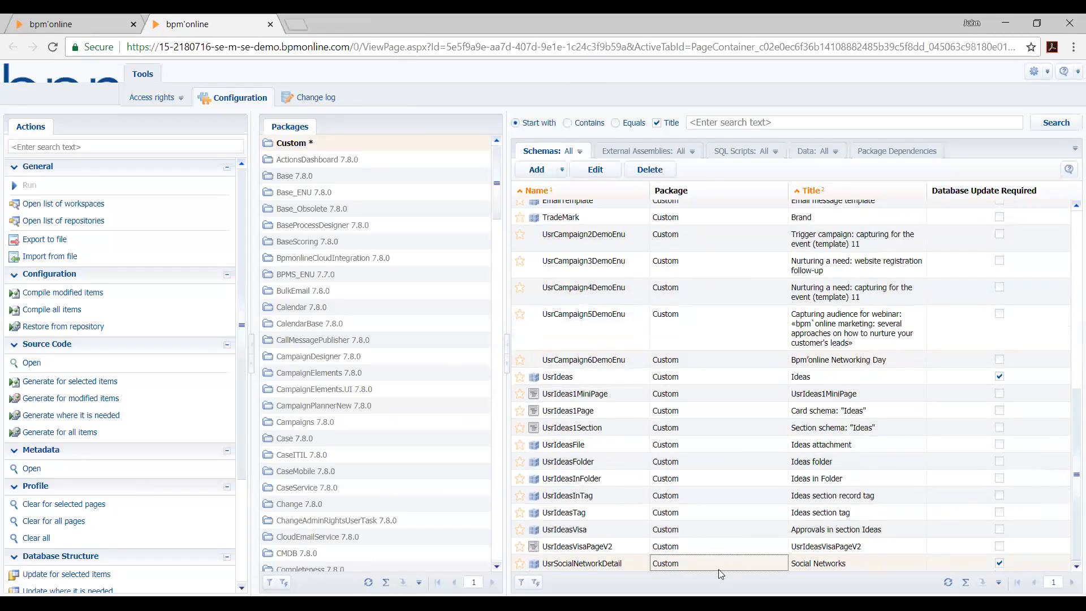
{"action": "left_click", "coordinate": [321, 143]}
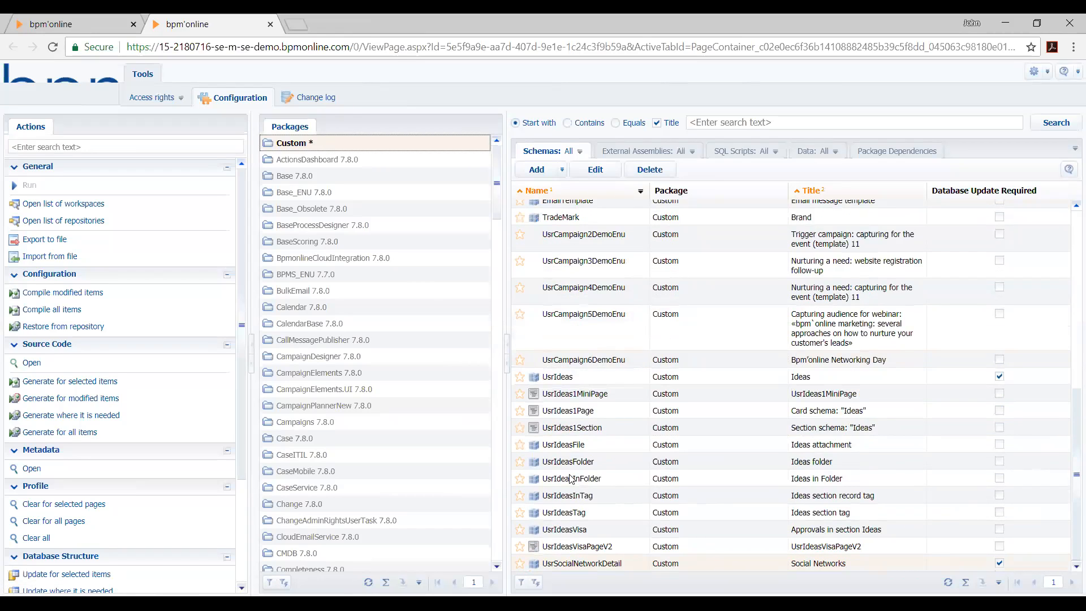
{"action": "left_click", "coordinate": [571, 563]}
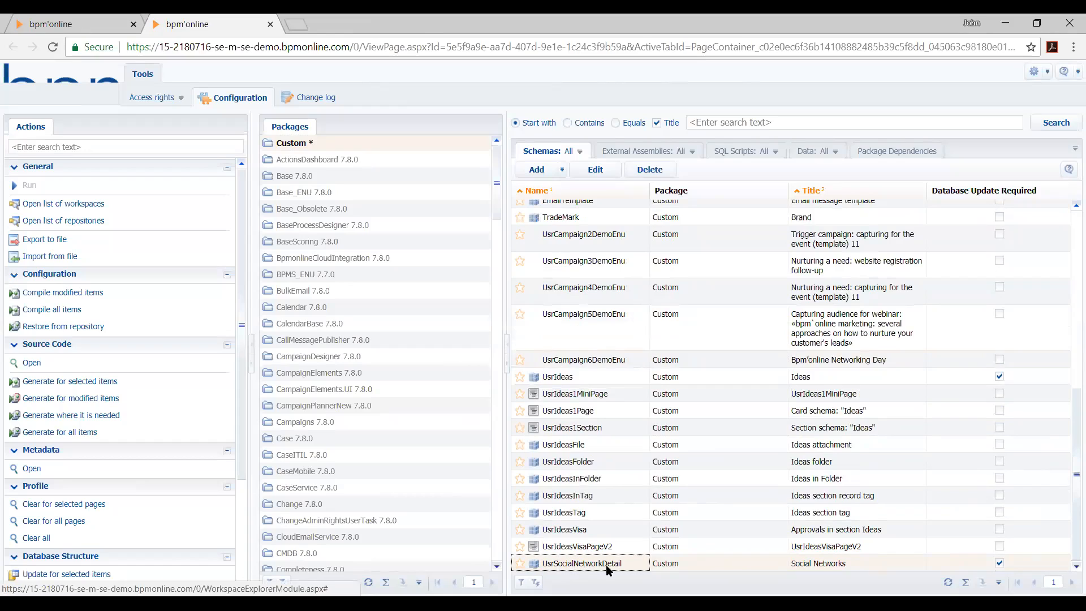
{"action": "left_click", "coordinate": [871, 569]}
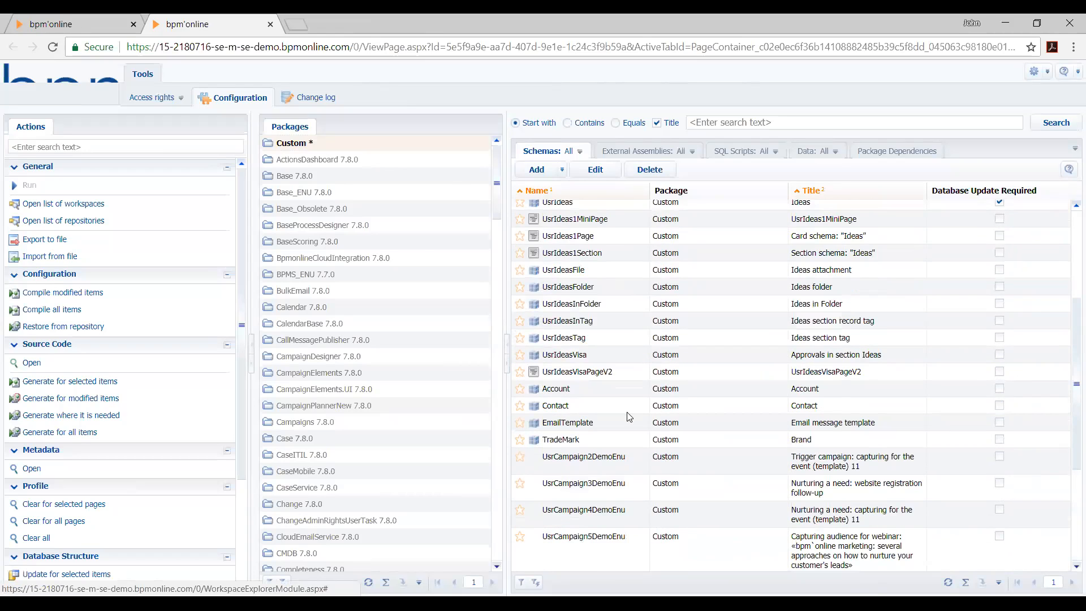
Start a new detail in the Detail wizard of the System Designer, based on the Social Networks object
{"action": "left_click", "coordinate": [95, 23]}
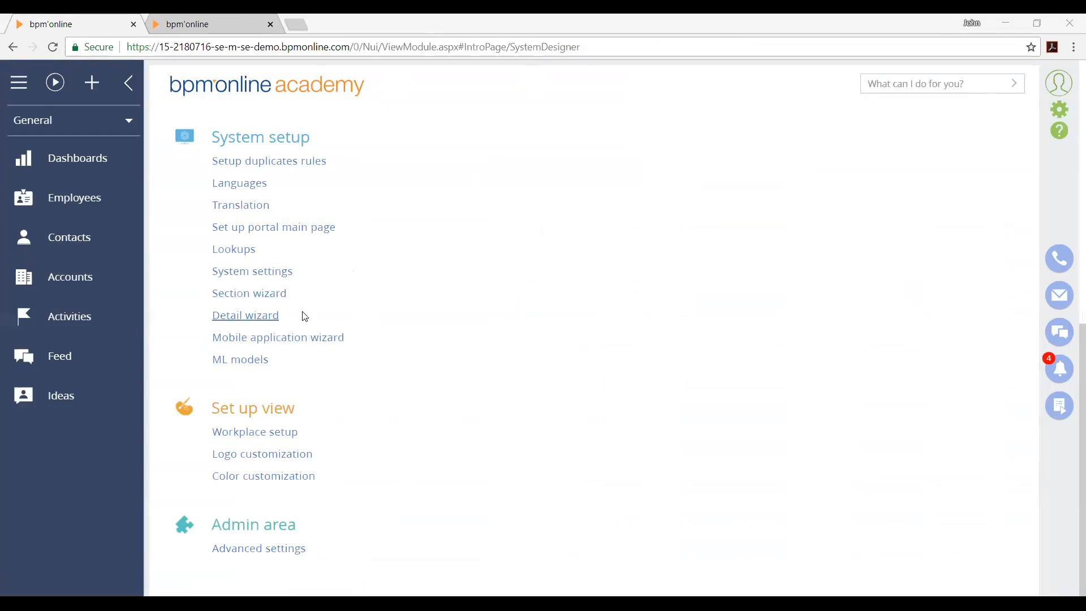
{"action": "left_click", "coordinate": [260, 320]}
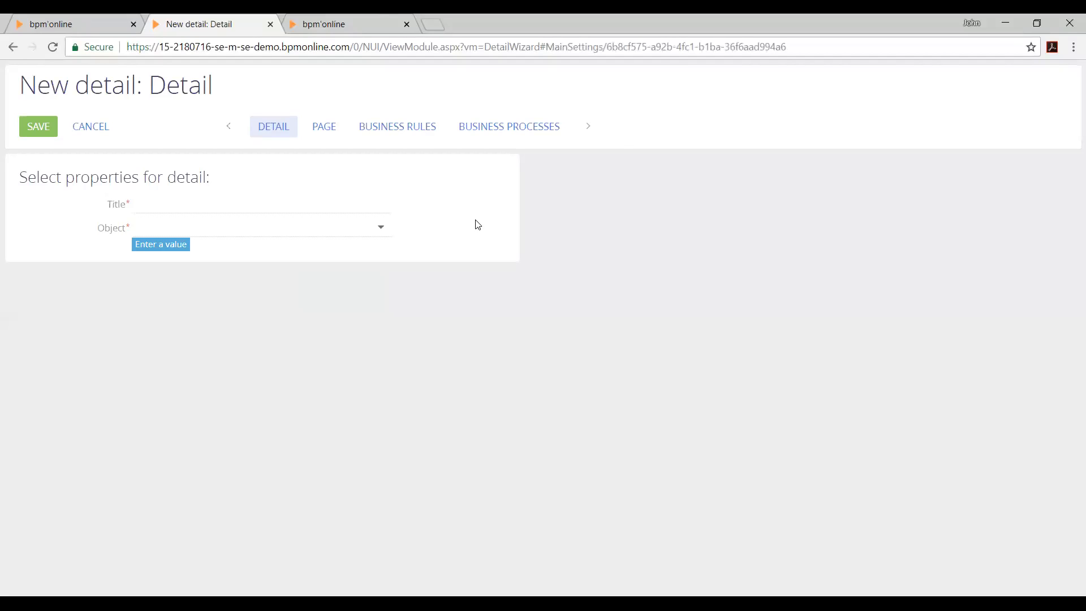
{"action": "left_click", "coordinate": [201, 226]}
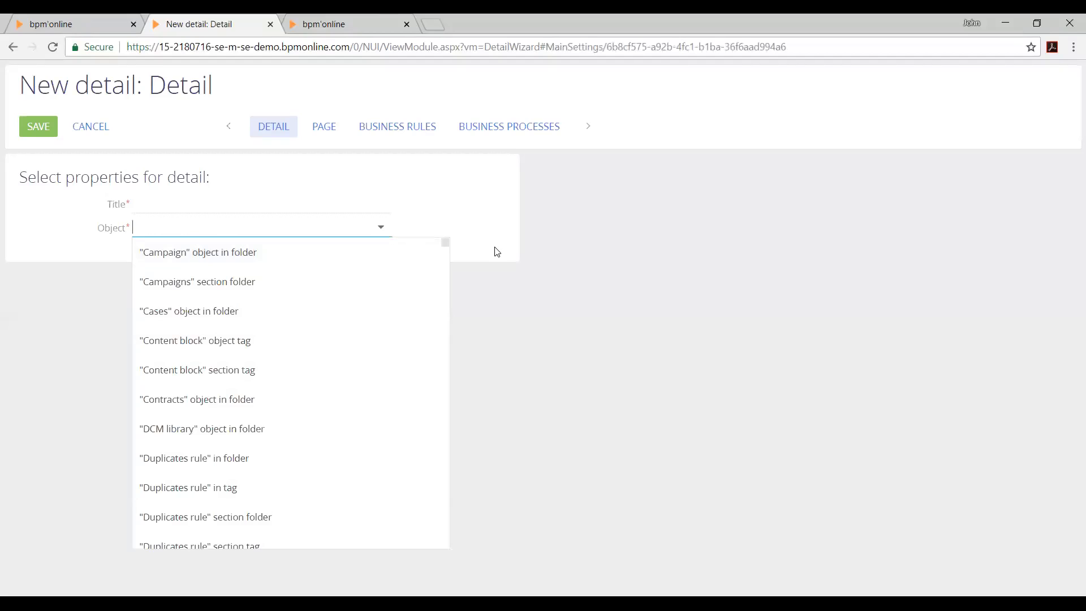
{"action": "type", "text": "Social"}
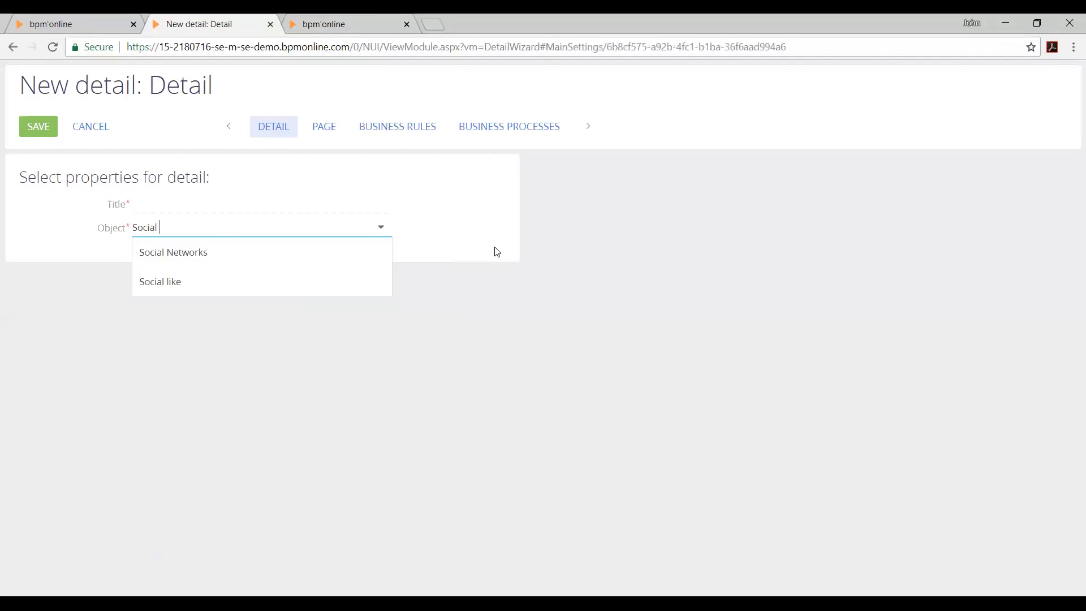
{"action": "left_click", "coordinate": [339, 252]}
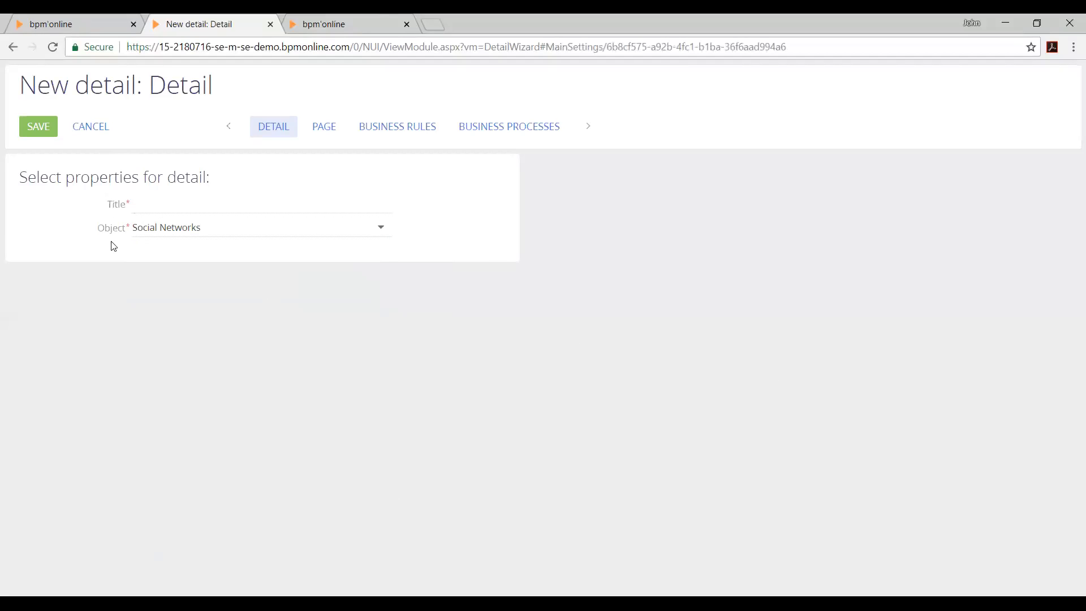
Title the new detail Social Networks and go on to its page layout
{"action": "left_click", "coordinate": [247, 206]}
{"action": "left_click", "coordinate": [237, 225]}
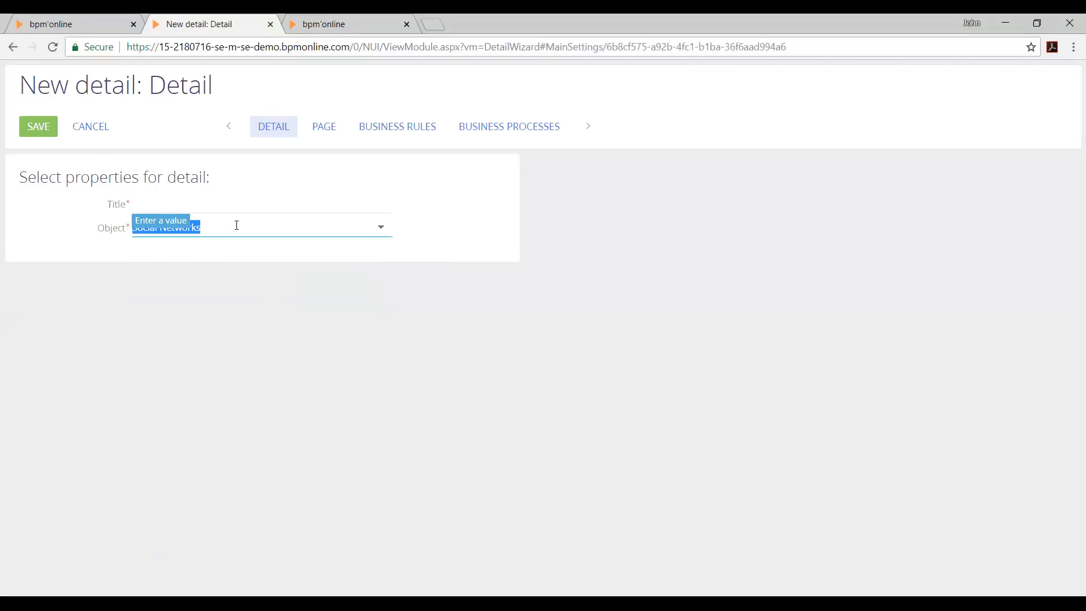
{"action": "left_click", "coordinate": [216, 218]}
{"action": "left_click", "coordinate": [223, 209]}
{"action": "key", "text": "ctrl+v"}
{"action": "left_click", "coordinate": [208, 266]}
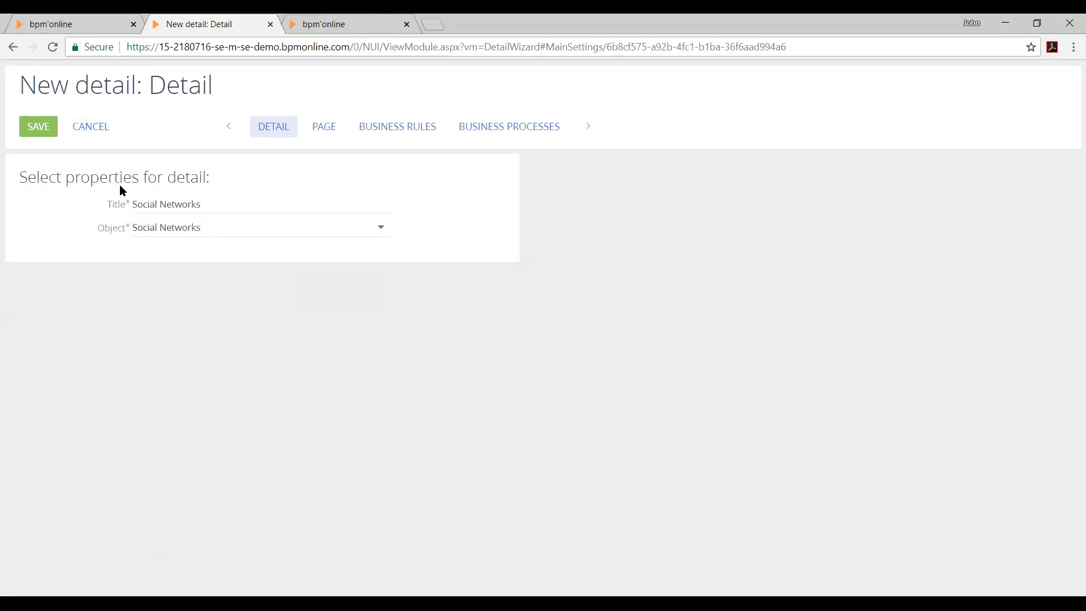
{"action": "left_click", "coordinate": [339, 131]}
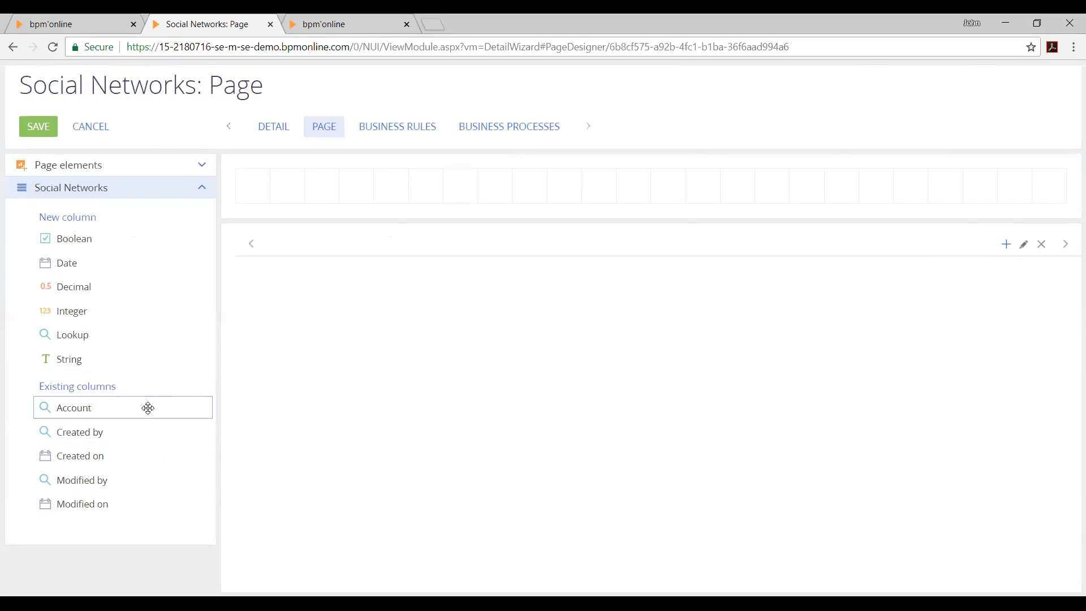
{"action": "left_click_drag", "start_coordinate": [106, 405], "coordinate": [313, 187]}
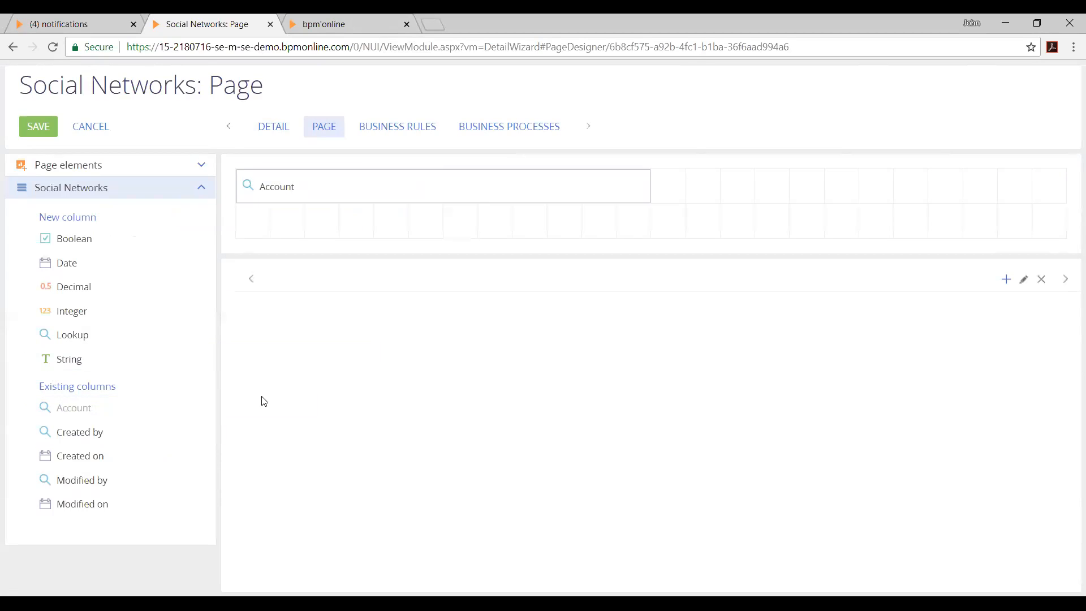
{"action": "left_click", "coordinate": [489, 193]}
{"action": "left_click", "coordinate": [638, 186]}
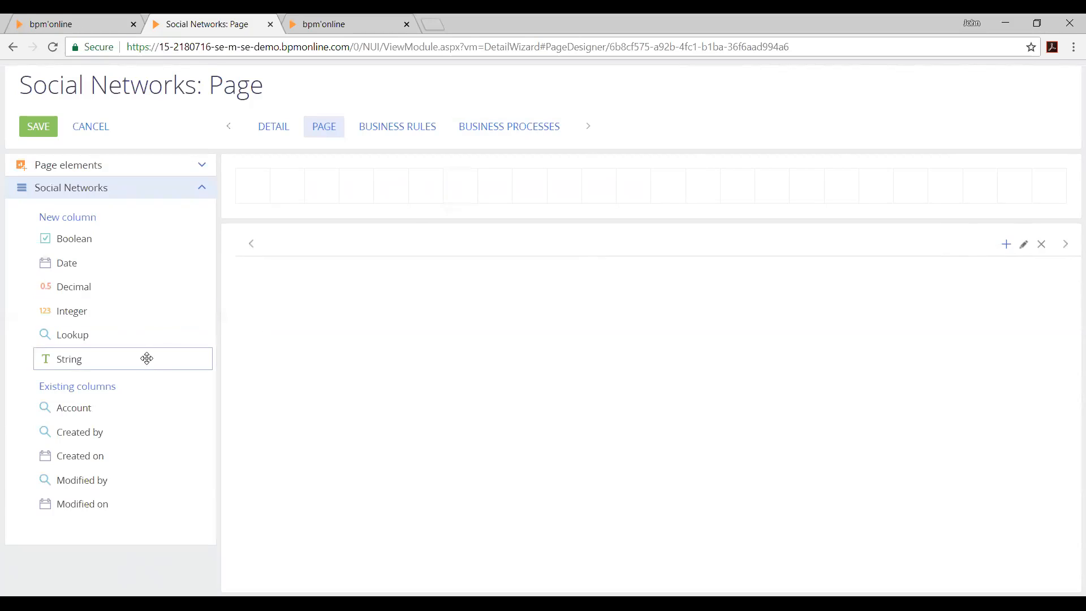
Place Created on on the page and add beside it an integer column Facebook Likes, named UsrFBLikes, with Make copy enabled
{"action": "left_click_drag", "start_coordinate": [128, 454], "coordinate": [328, 182]}
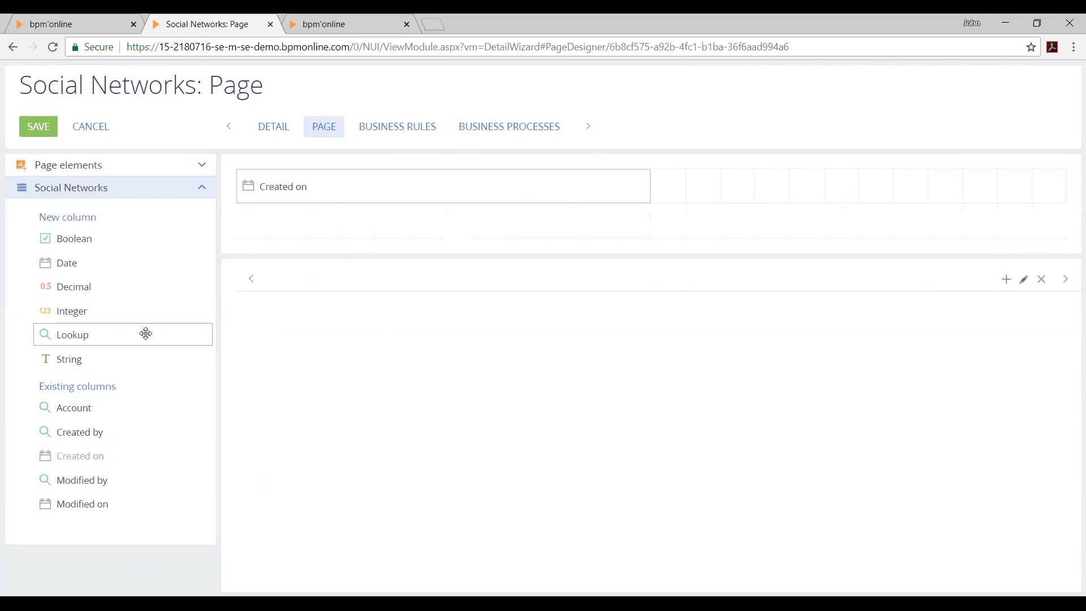
{"action": "left_click_drag", "start_coordinate": [134, 315], "coordinate": [844, 185]}
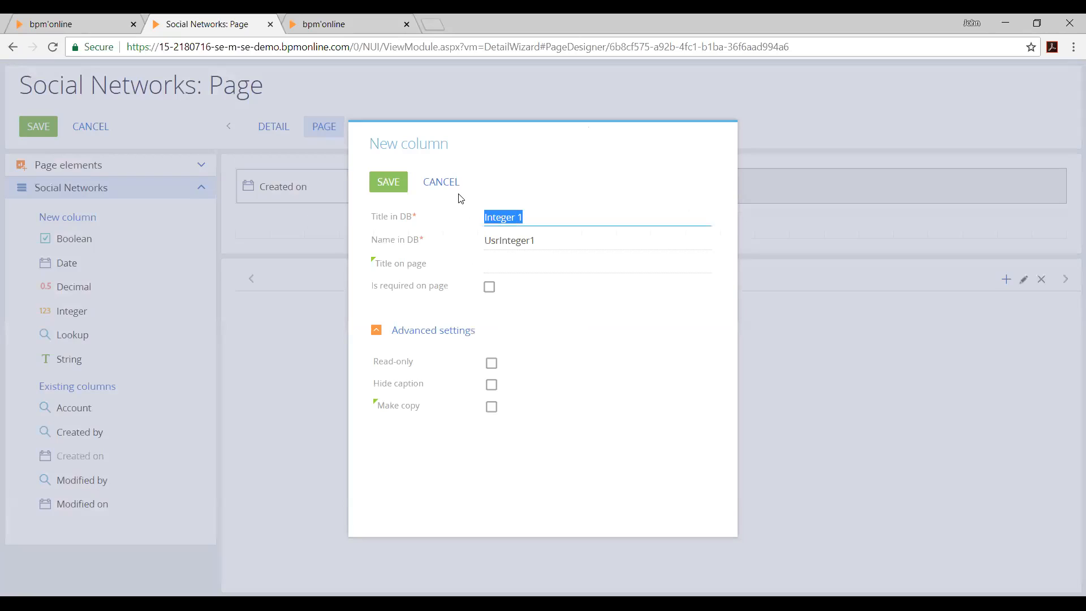
{"action": "type", "text": "Facebook Likes"}
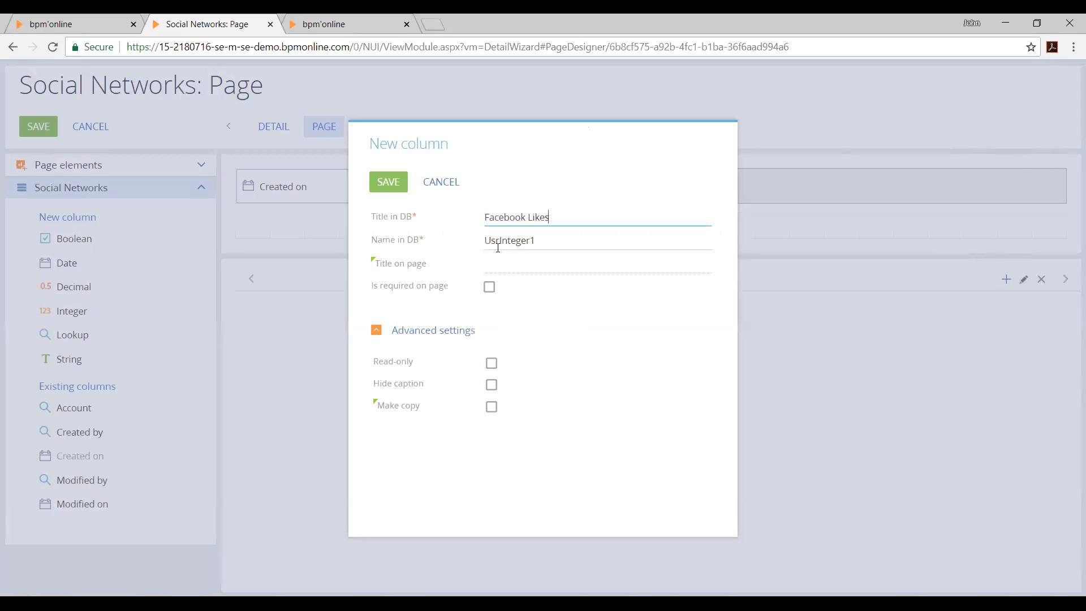
{"action": "key", "text": "Tab"}
{"action": "type", "text": "FBLik"}
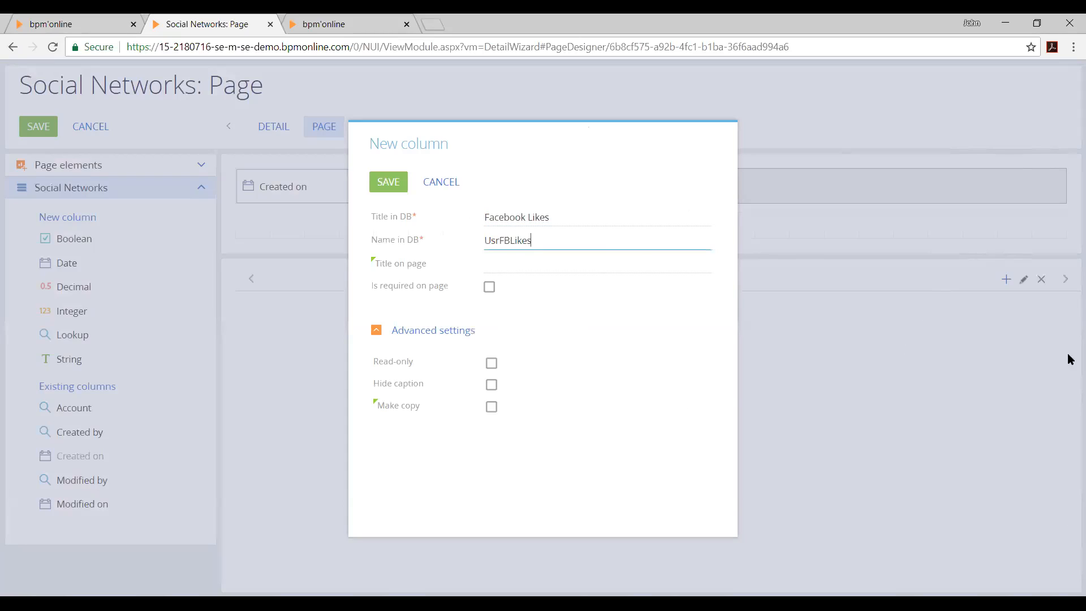
{"action": "left_click", "coordinate": [491, 407]}
{"action": "left_click", "coordinate": [395, 177]}
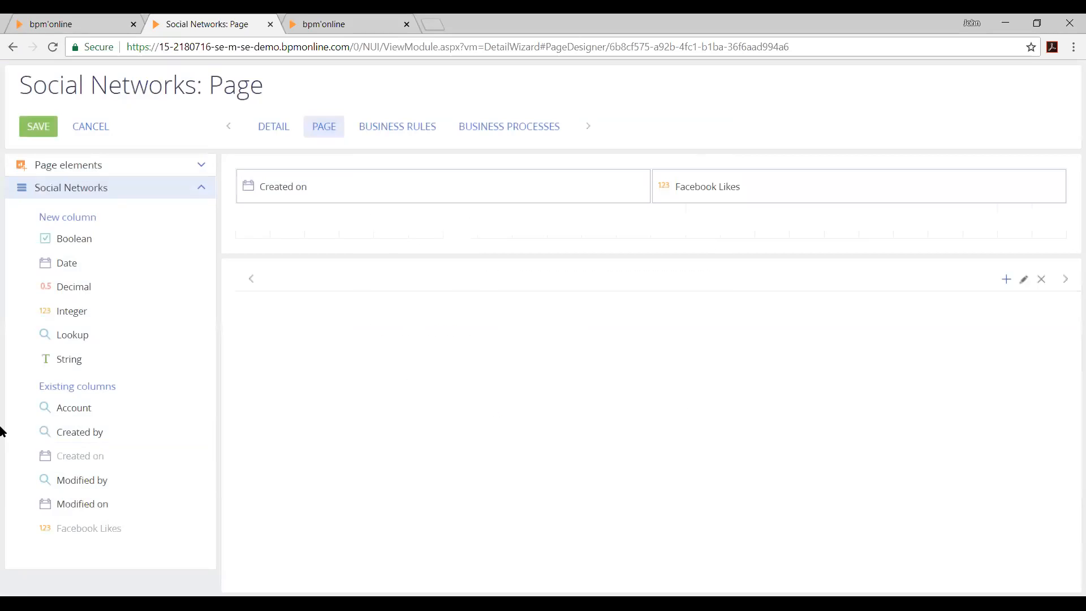
Add an integer column Twitter Followers below Created on, named UsrTwitterFollowers, with Make copy enabled
{"action": "left_click_drag", "start_coordinate": [61, 308], "coordinate": [265, 221]}
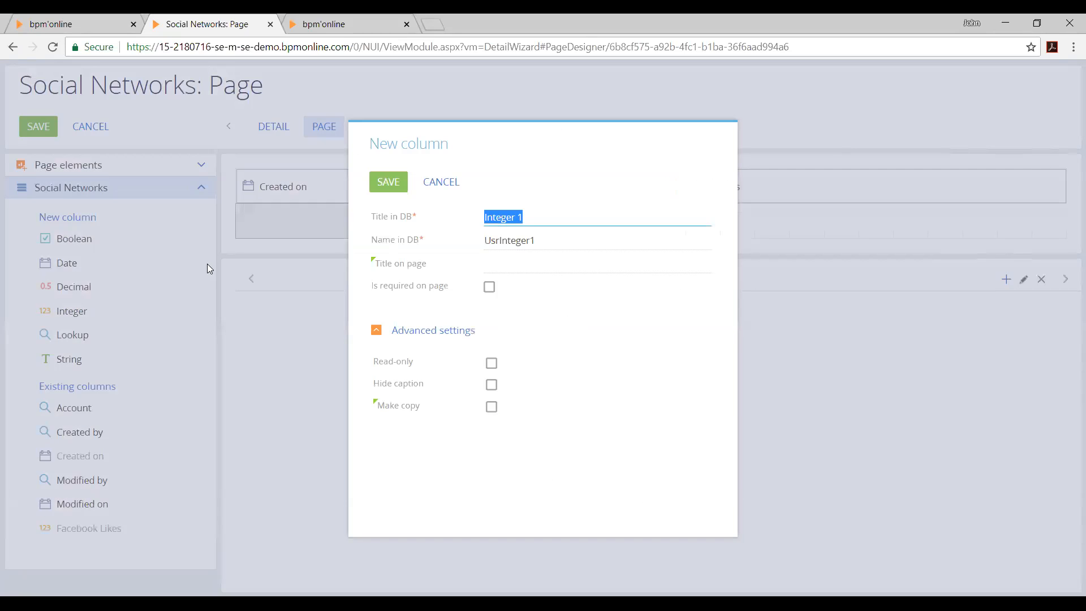
{"action": "type", "text": "TWitt"}
{"action": "key", "text": "BackSpace"}
{"action": "type", "text": "Twitter Followers"}
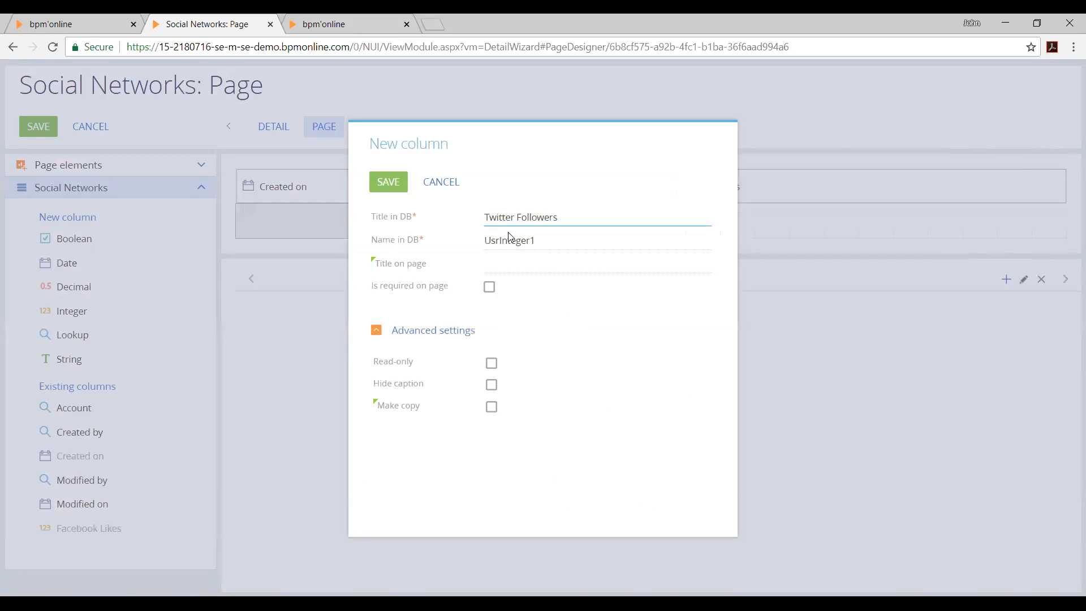
{"action": "double_click", "coordinate": [509, 240]}
{"action": "type", "text": "UsrTwitterFollowers"}
{"action": "left_click", "coordinate": [492, 407]}
{"action": "left_click", "coordinate": [392, 183]}
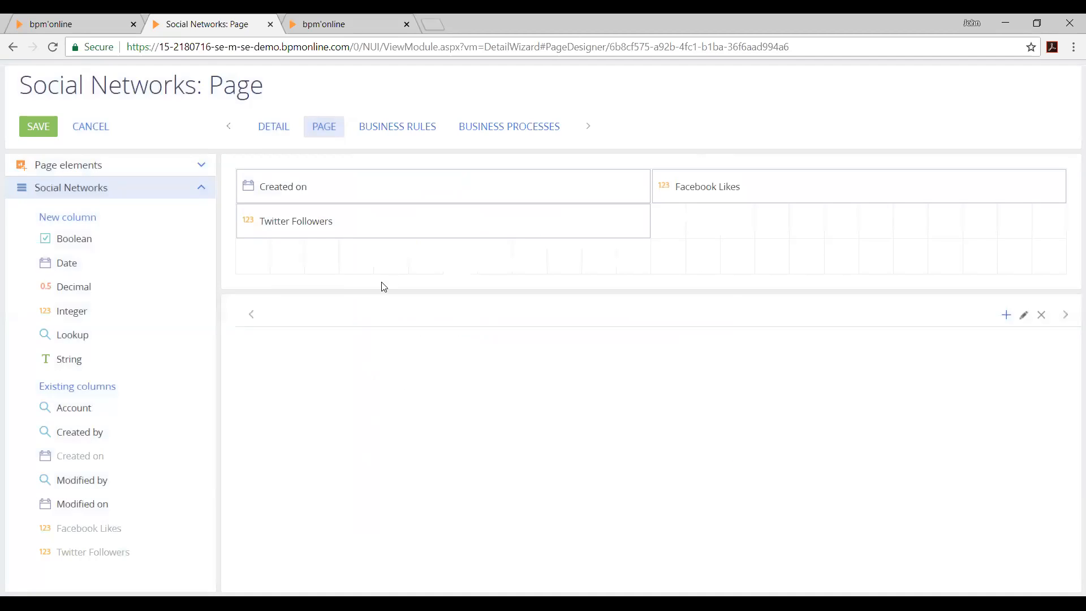
Add an integer column Youtube Subscribers beside Twitter Followers, named UsrYoutubeSubs, with Make copy enabled
{"action": "left_click_drag", "start_coordinate": [74, 312], "coordinate": [814, 221]}
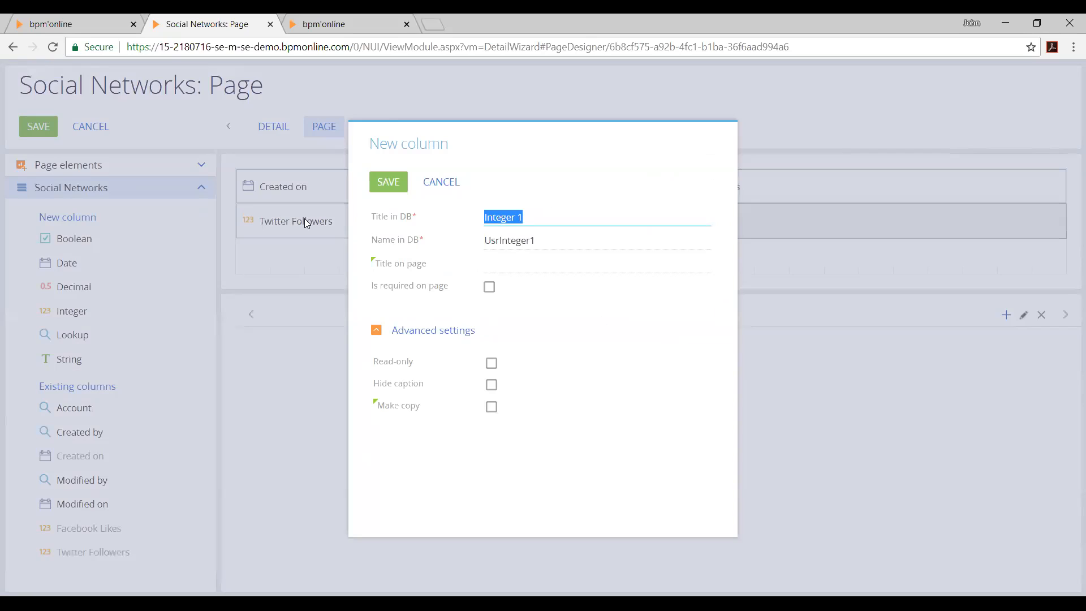
{"action": "type", "text": "In"}
{"action": "type", "text": "Youtube s"}
{"action": "key", "text": "BackSpace"}
{"action": "key", "text": "BackSpace"}
{"action": "key", "text": "BackSpace"}
{"action": "key", "text": "BackSpace"}
{"action": "type", "text": "Subscribers"}
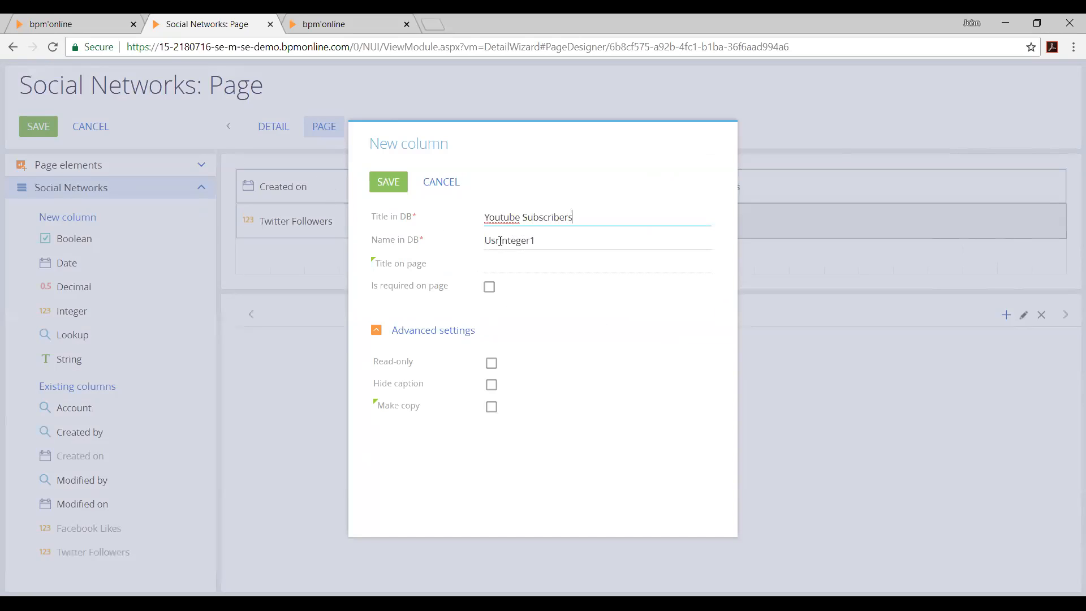
{"action": "key", "text": "Tab"}
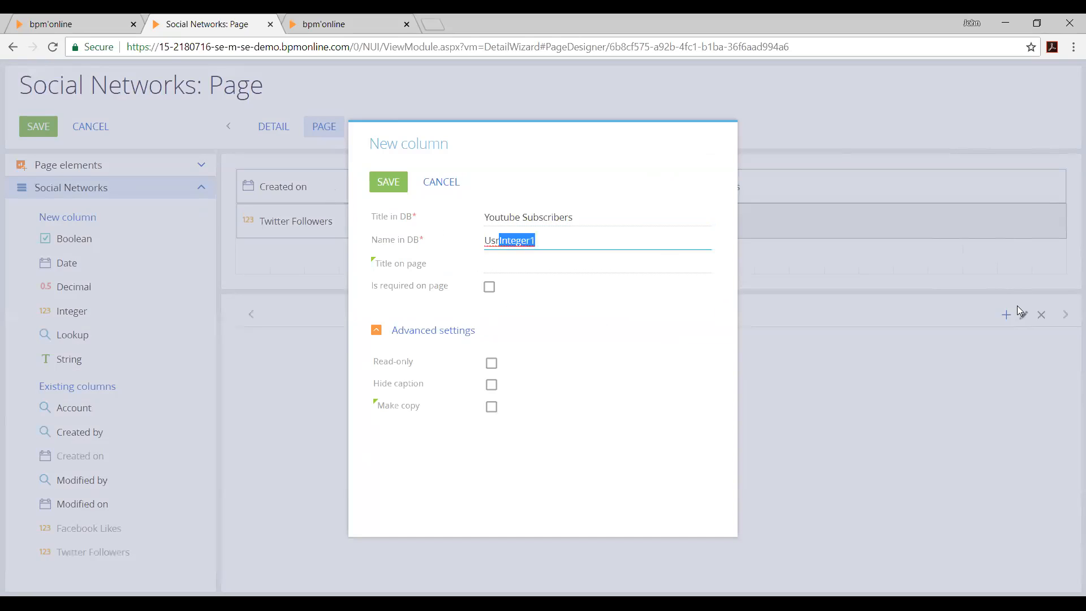
{"action": "type", "text": "UsrYoutubeSubs"}
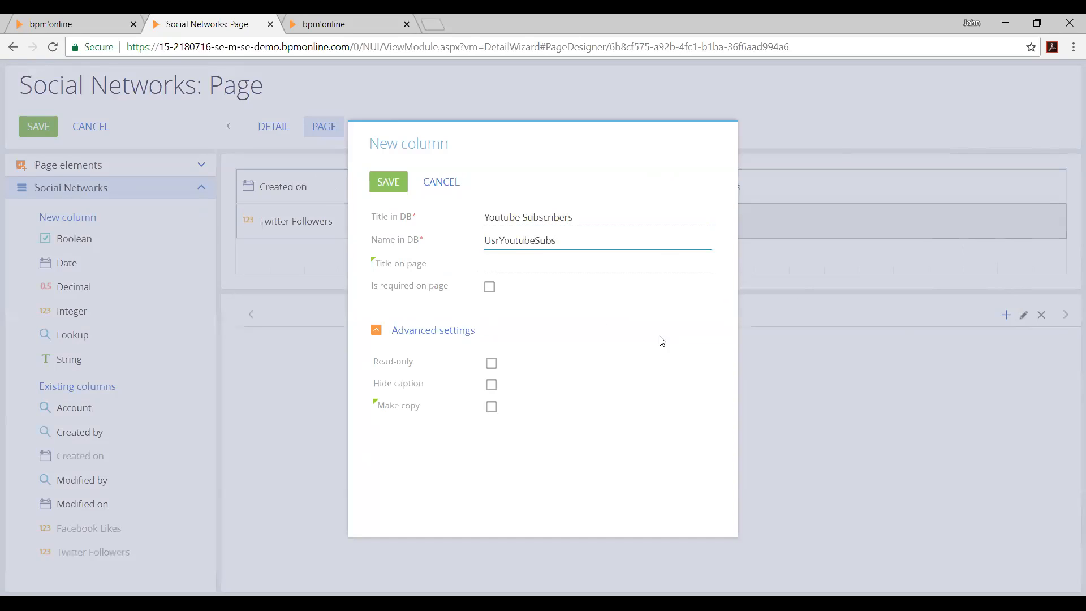
{"action": "left_click", "coordinate": [491, 407]}
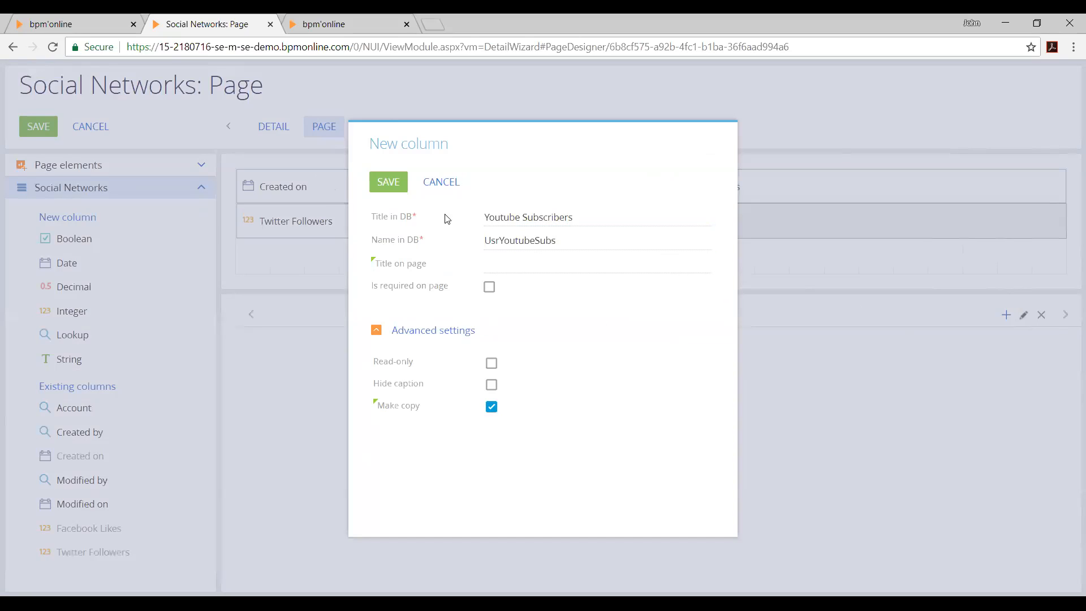
{"action": "left_click", "coordinate": [396, 191]}
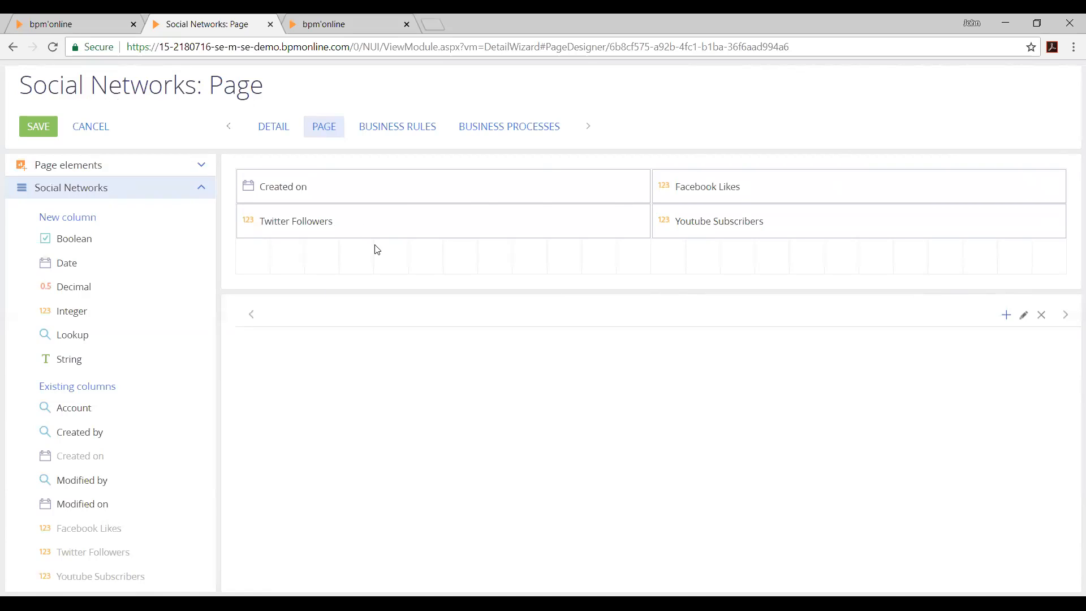
Remove Created on from the page, move Twitter Followers into its place and put Youtube Subscribers directly below
{"action": "left_click", "coordinate": [752, 194]}
{"action": "left_click", "coordinate": [541, 224]}
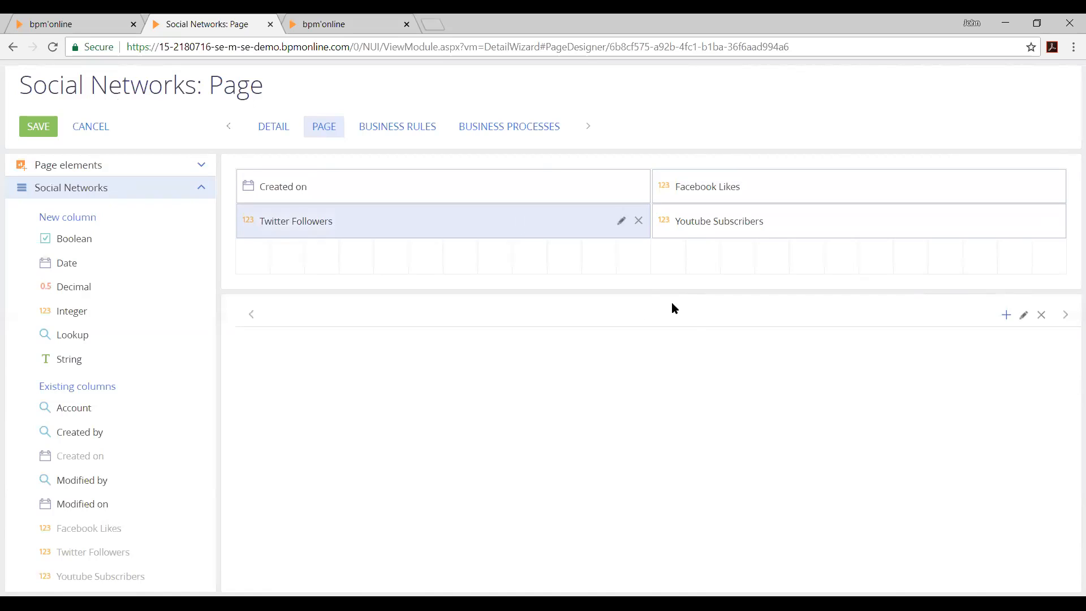
{"action": "left_click", "coordinate": [777, 225]}
{"action": "left_click", "coordinate": [513, 187]}
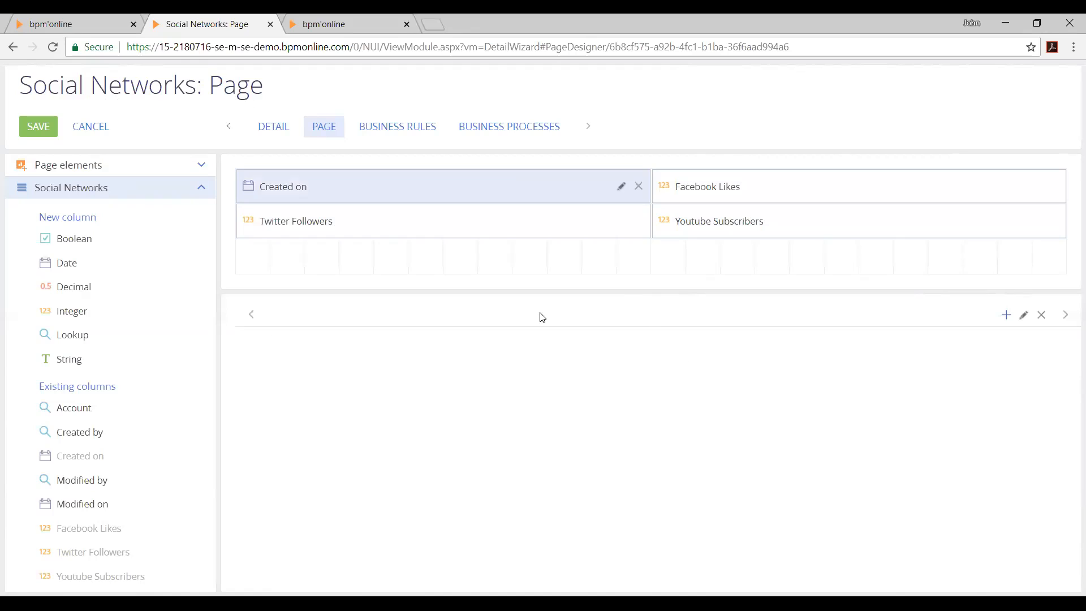
{"action": "left_click", "coordinate": [639, 187]}
{"action": "left_click_drag", "start_coordinate": [568, 217], "coordinate": [553, 194]}
{"action": "left_click_drag", "start_coordinate": [757, 225], "coordinate": [291, 236]}
Add a date column Date SN Stats Checked below Facebook Likes, named UsrDateSNStatsChecked, with Make copy enabled
{"action": "left_click_drag", "start_coordinate": [76, 262], "coordinate": [814, 220]}
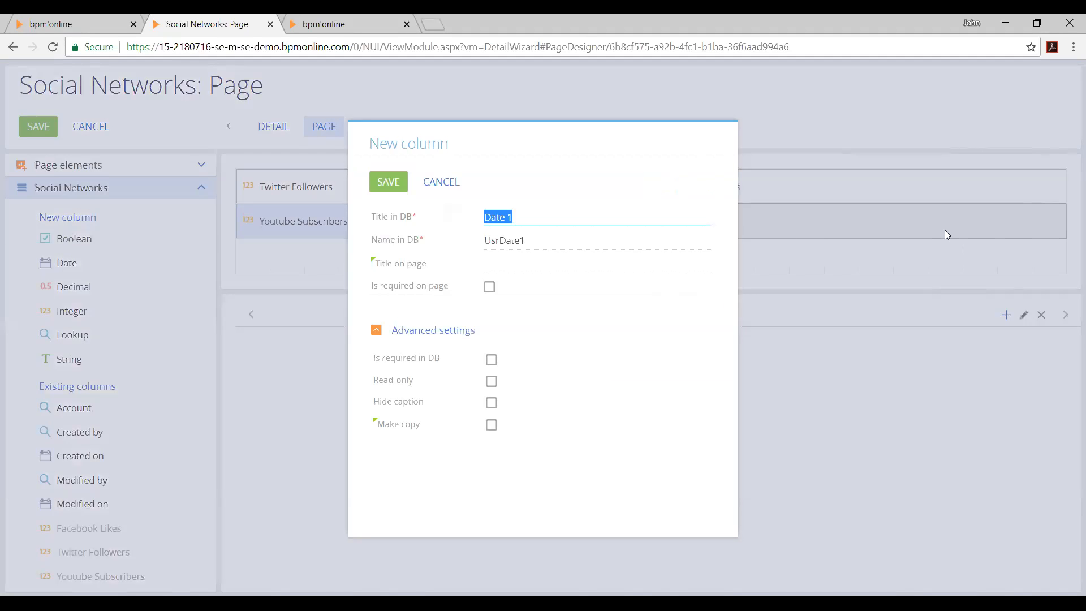
{"action": "type", "text": "Date SN Stats Checked"}
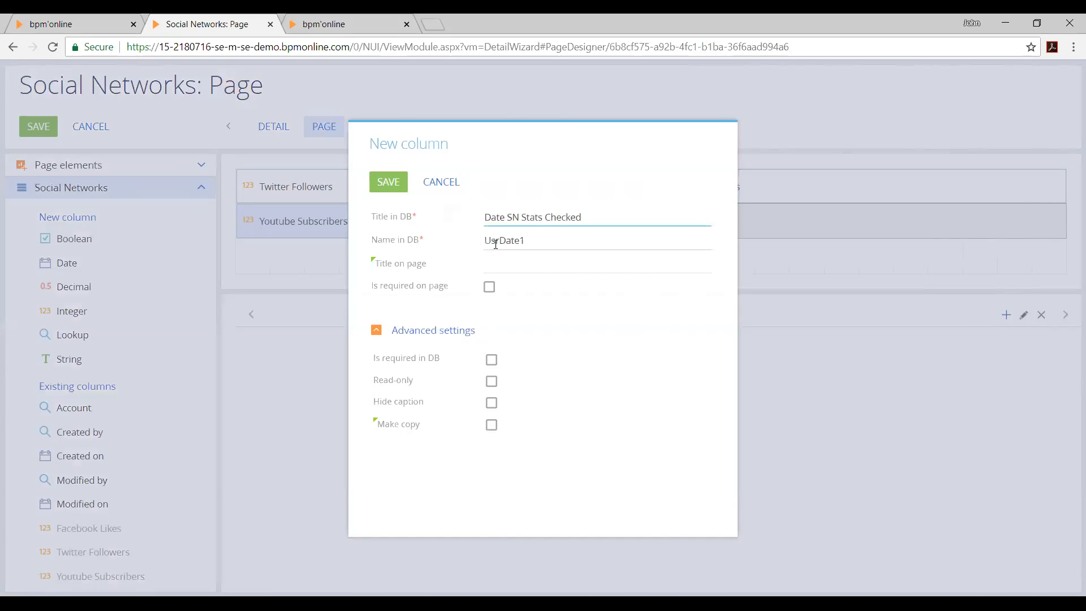
{"action": "double_click", "coordinate": [496, 244]}
{"action": "type", "text": "UsrDateSNStatsChecked"}
{"action": "left_click", "coordinate": [492, 425]}
{"action": "left_click", "coordinate": [386, 184]}
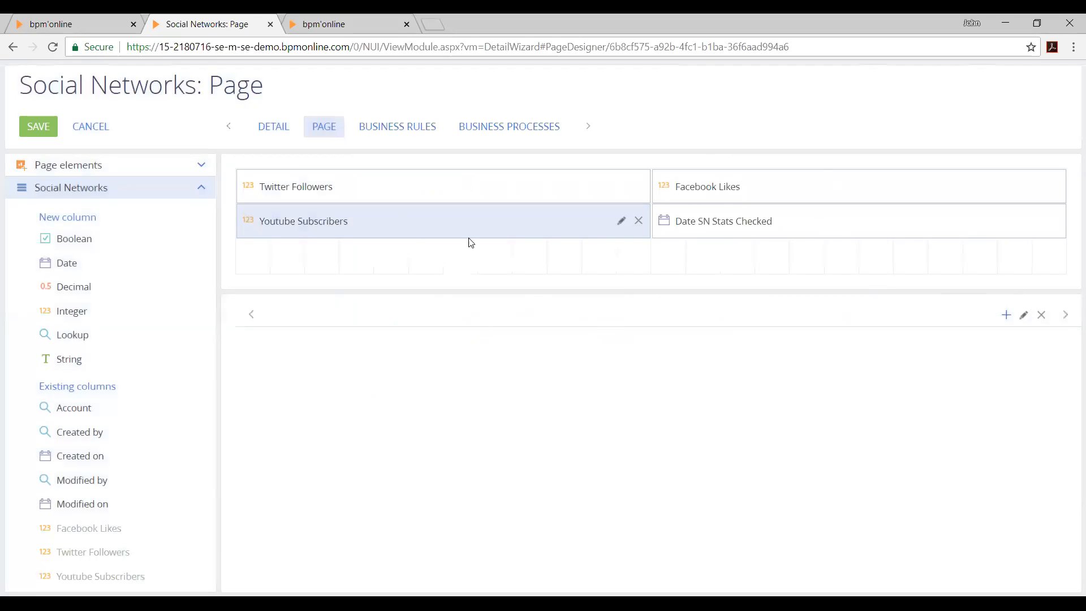
Save the Social Networks detail and close the Detail wizard and the extra browser page beside it
{"action": "left_click", "coordinate": [49, 134]}
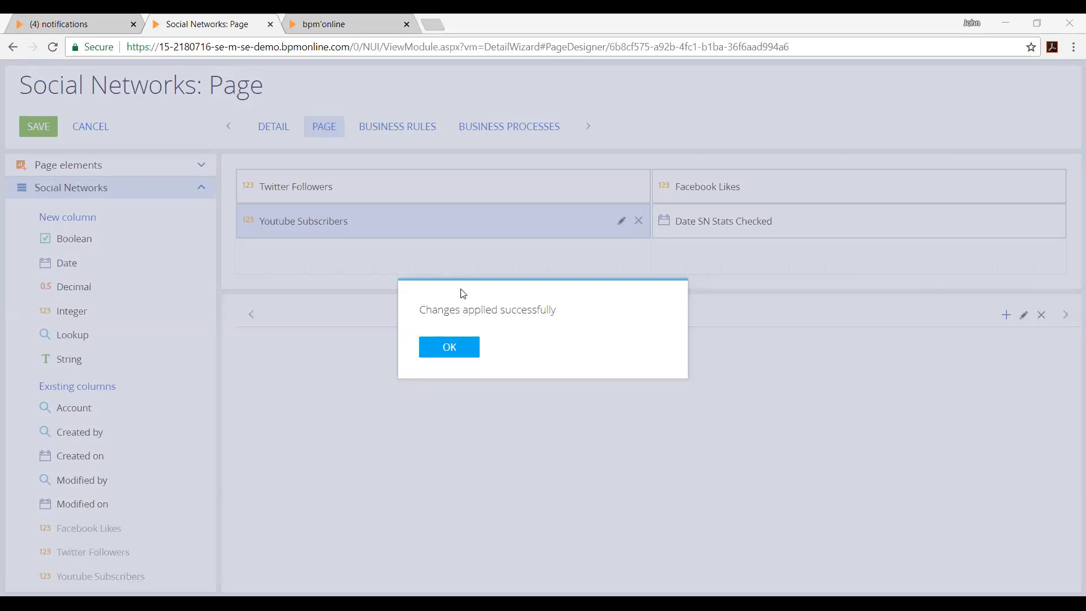
{"action": "left_click", "coordinate": [471, 363]}
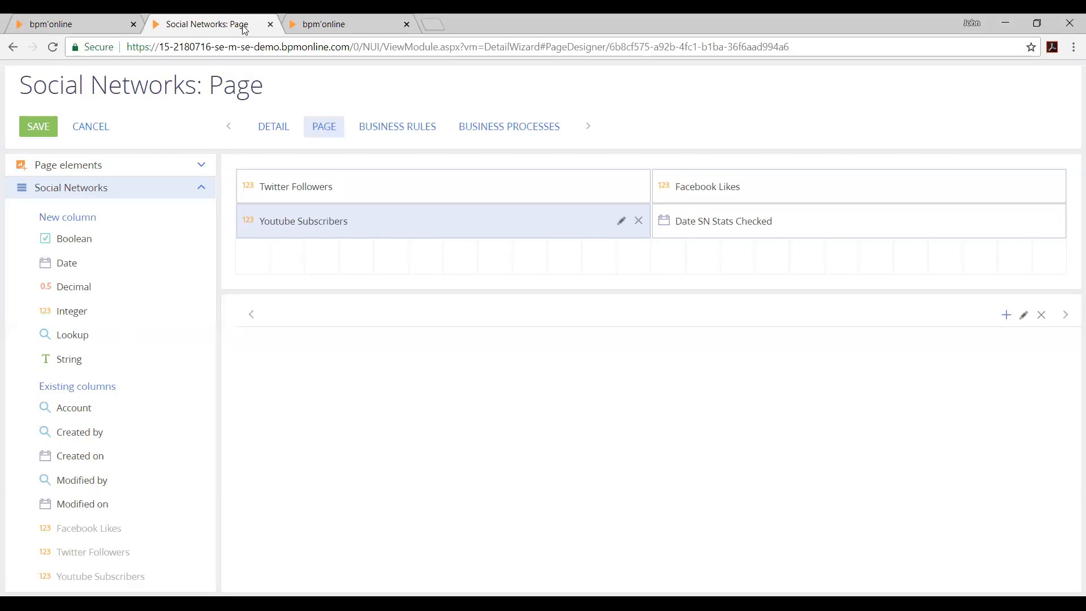
{"action": "left_click", "coordinate": [270, 25]}
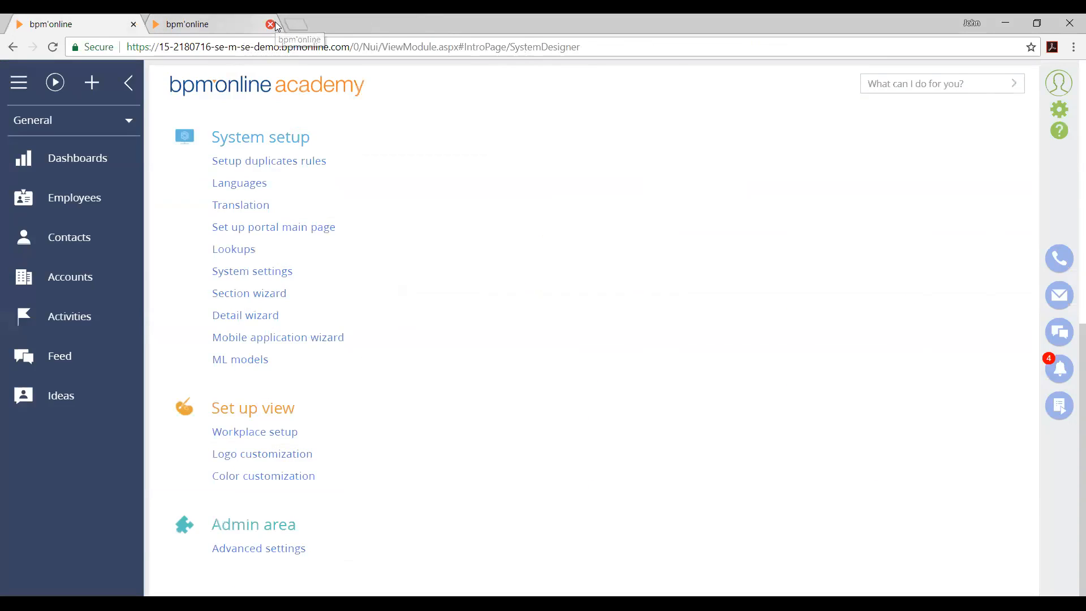
{"action": "left_click", "coordinate": [271, 25]}
Open the XT Group account from the Accounts section and launch the section wizard for it
{"action": "scroll", "coordinate": [485, 240], "scroll_direction": "up", "scroll_amount": 5}
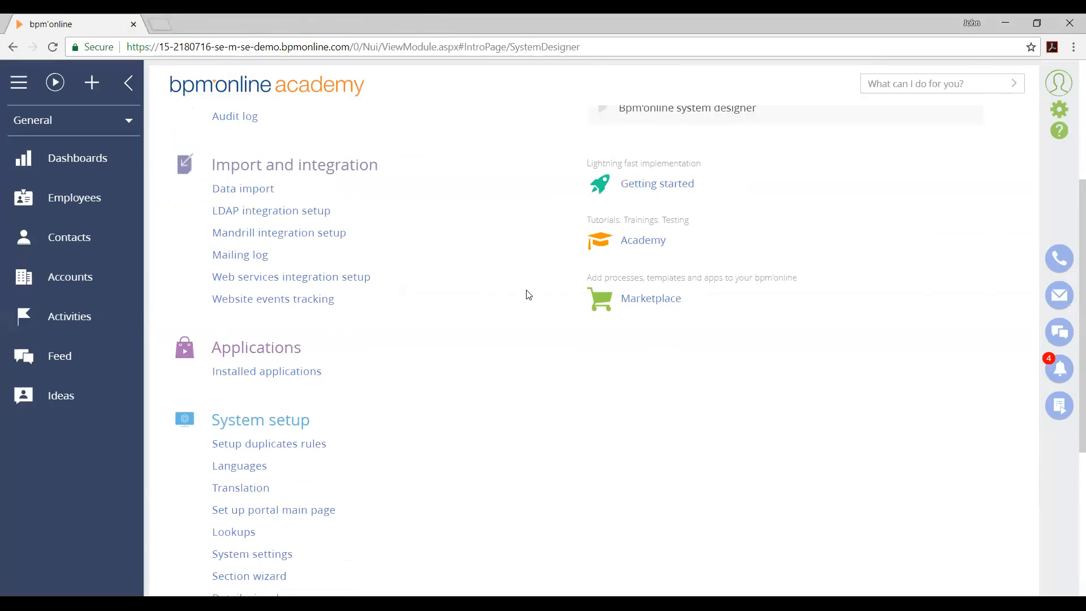
{"action": "left_click", "coordinate": [104, 280]}
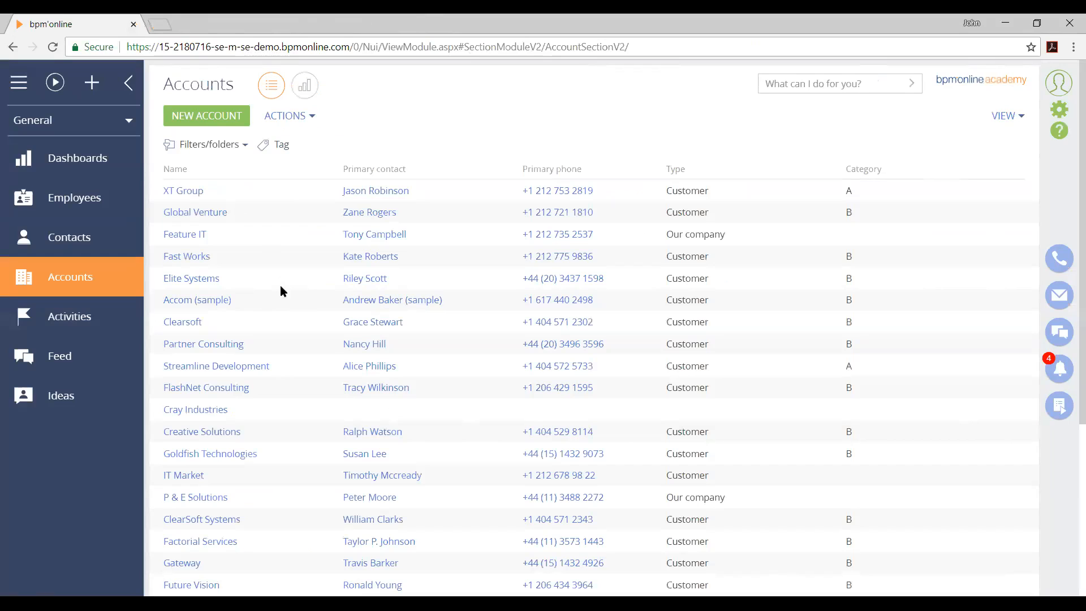
{"action": "left_click", "coordinate": [285, 198]}
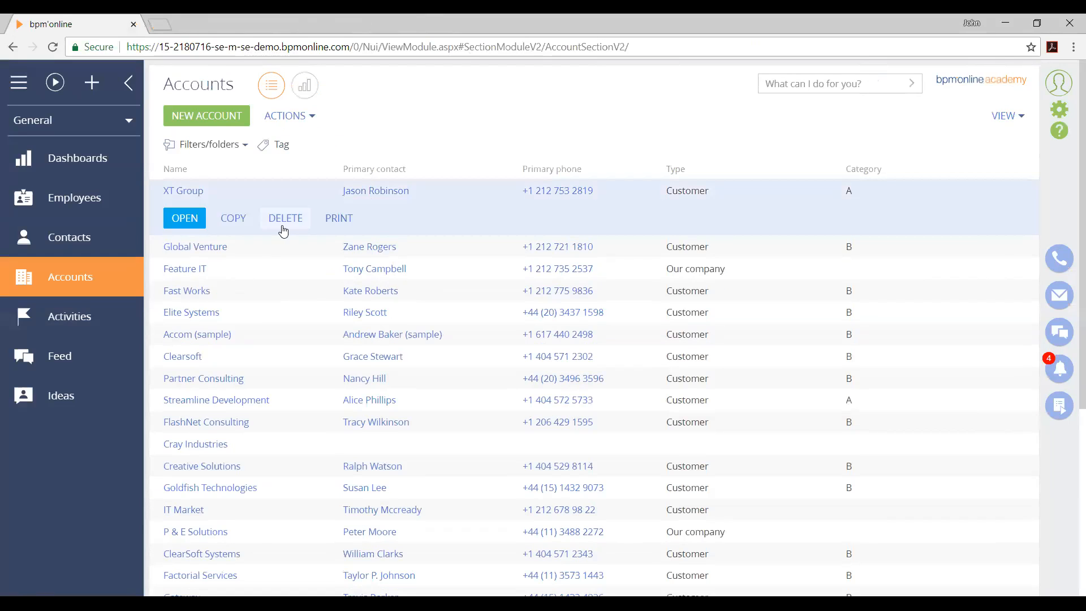
{"action": "left_click", "coordinate": [170, 224]}
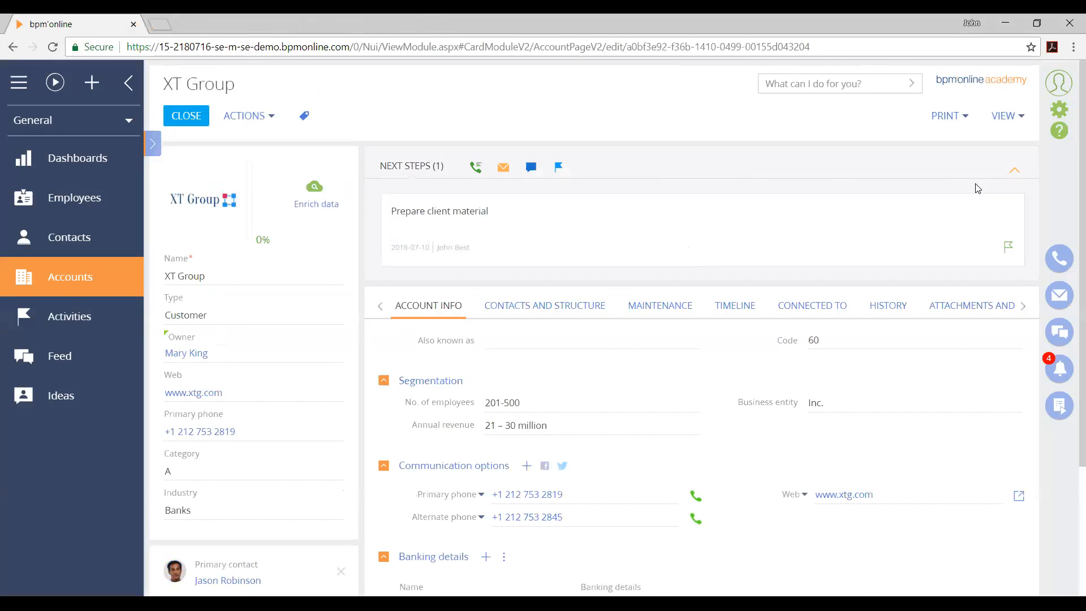
{"action": "left_click", "coordinate": [1010, 116]}
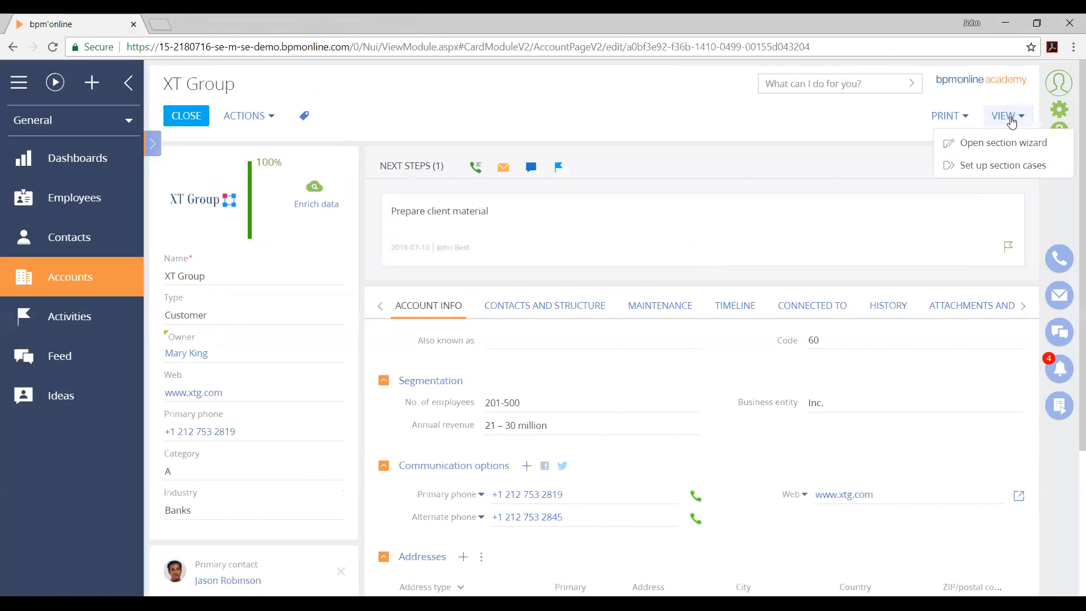
{"action": "left_click", "coordinate": [1001, 142]}
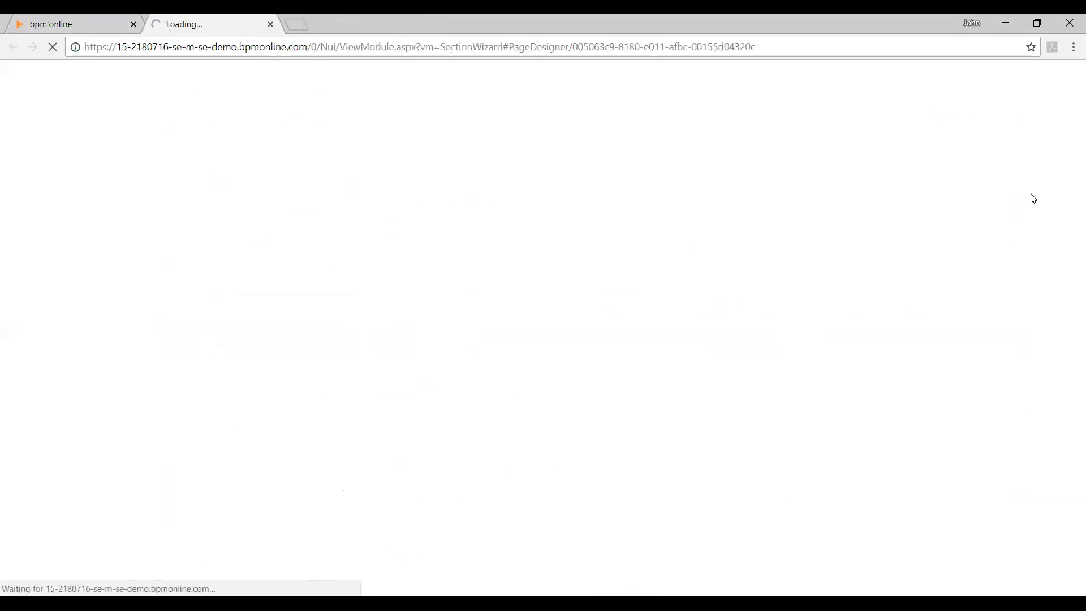
{"action": "left_click", "coordinate": [958, 15]}
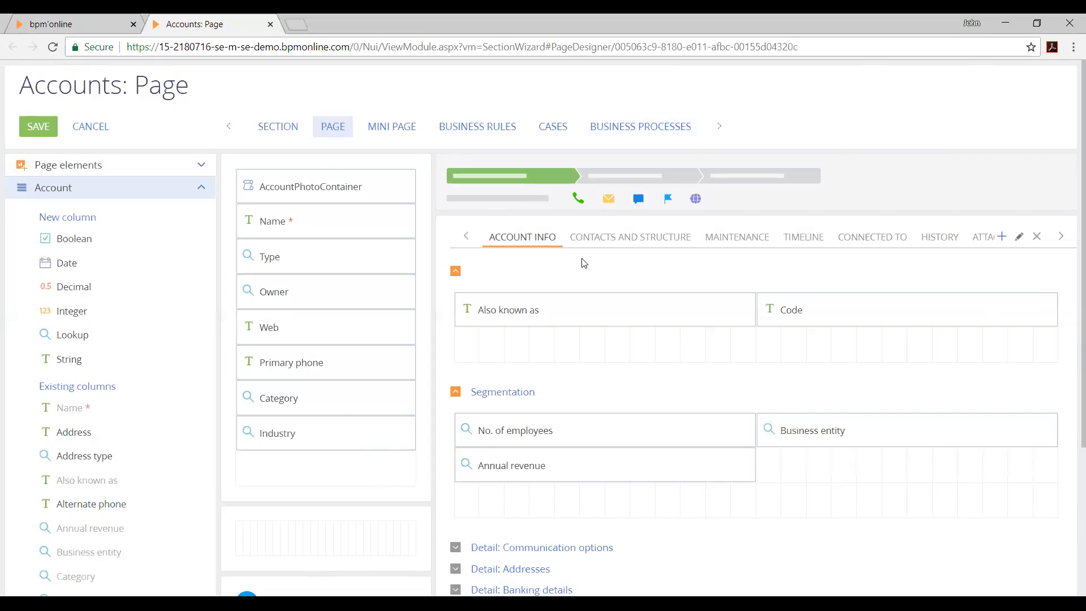
Add a new tab titled Social Networks to the Accounts page after Account Info
{"action": "scroll", "coordinate": [759, 351], "scroll_direction": "down", "scroll_amount": 3}
{"action": "scroll", "coordinate": [753, 446], "scroll_direction": "up", "scroll_amount": 4}
{"action": "left_click", "coordinate": [1062, 239]}
{"action": "left_click", "coordinate": [461, 241]}
{"action": "left_click", "coordinate": [1002, 236]}
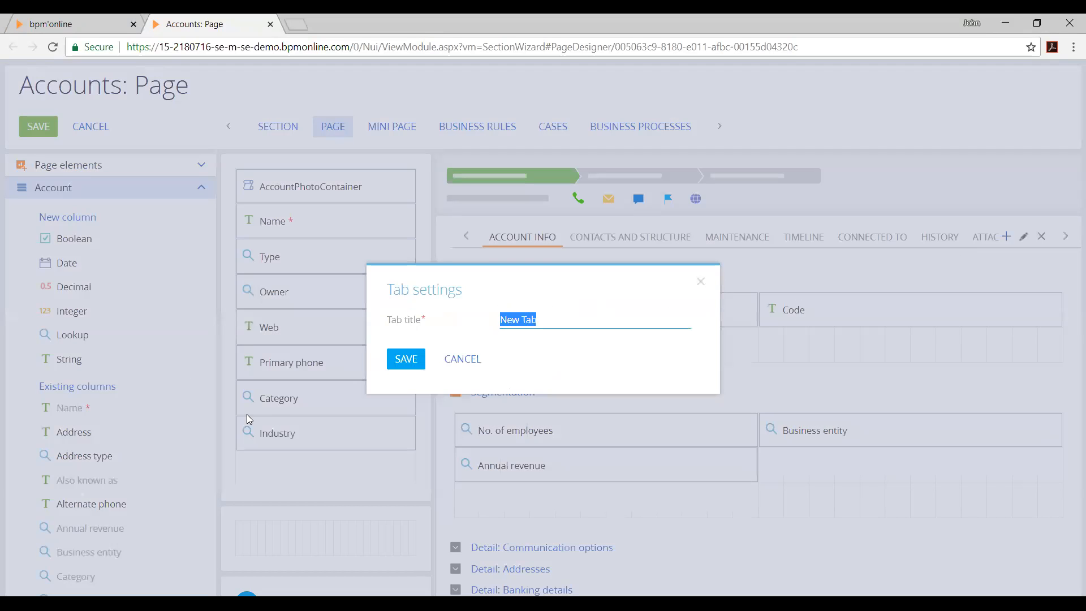
{"action": "type", "text": "Social New"}
{"action": "key", "text": "BackSpace"}
{"action": "type", "text": "tworks"}
{"action": "left_click", "coordinate": [404, 359]}
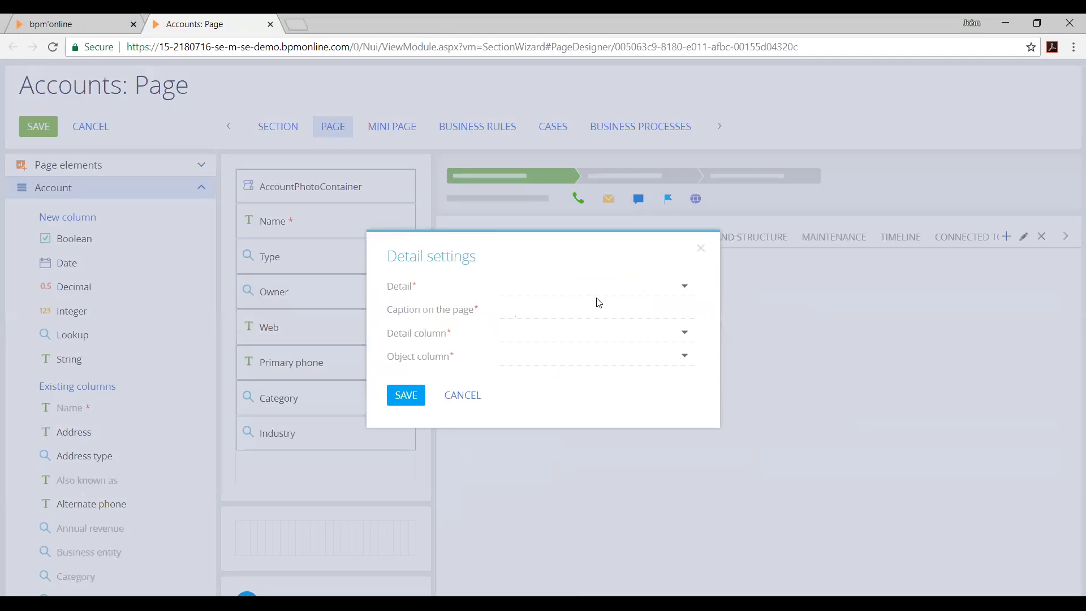
Add a new detail to the Social Networks tab, choosing the Social Networks detail with Account as its detail column
{"action": "left_click", "coordinate": [606, 286]}
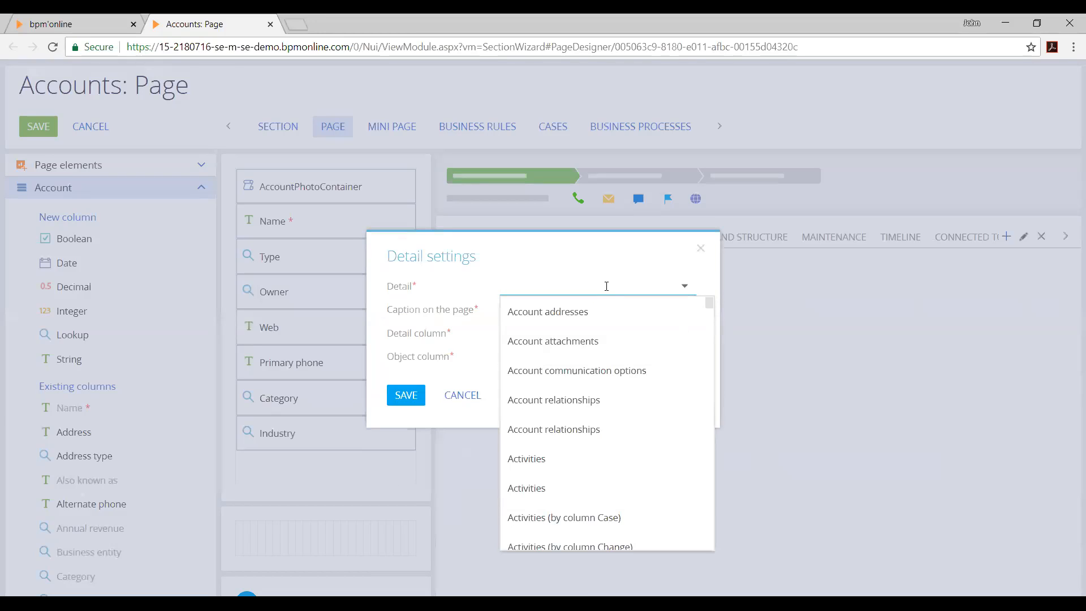
{"action": "type", "text": "Social"}
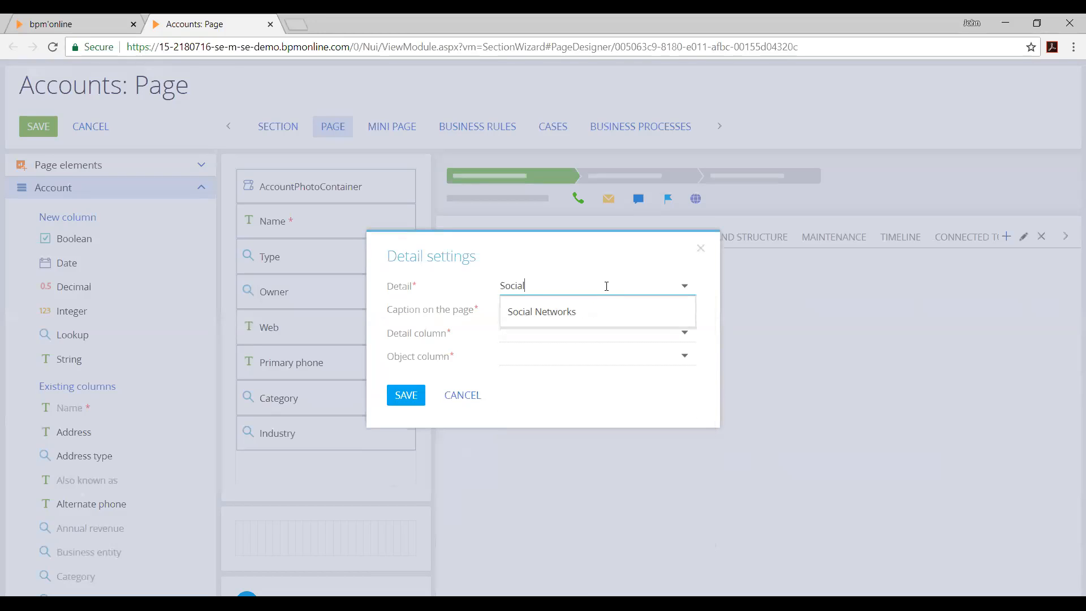
{"action": "key", "text": "Down"}
{"action": "key", "text": "Return"}
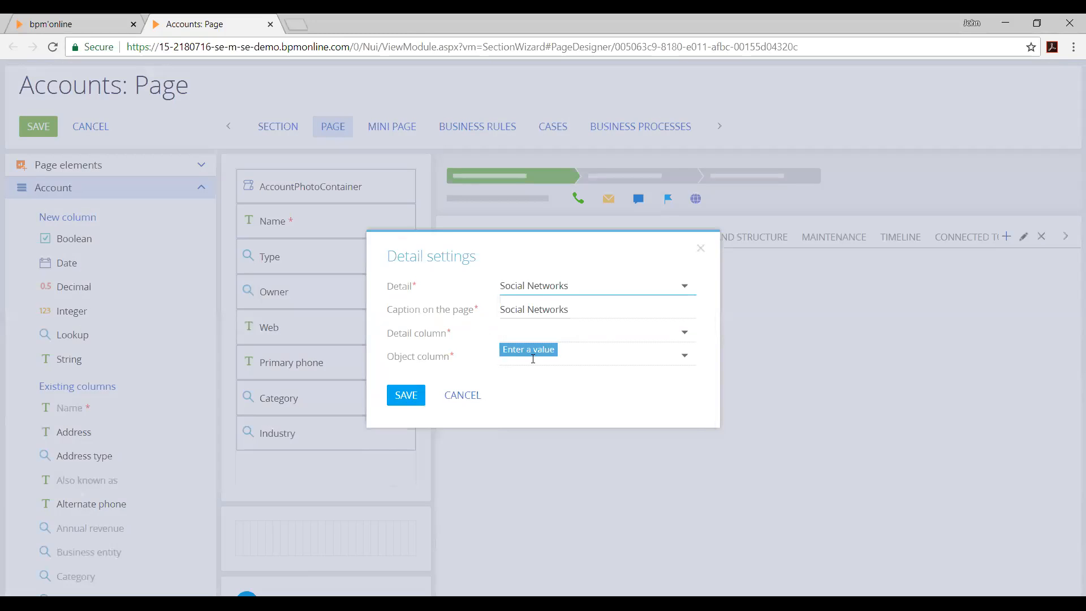
{"action": "left_click", "coordinate": [534, 329]}
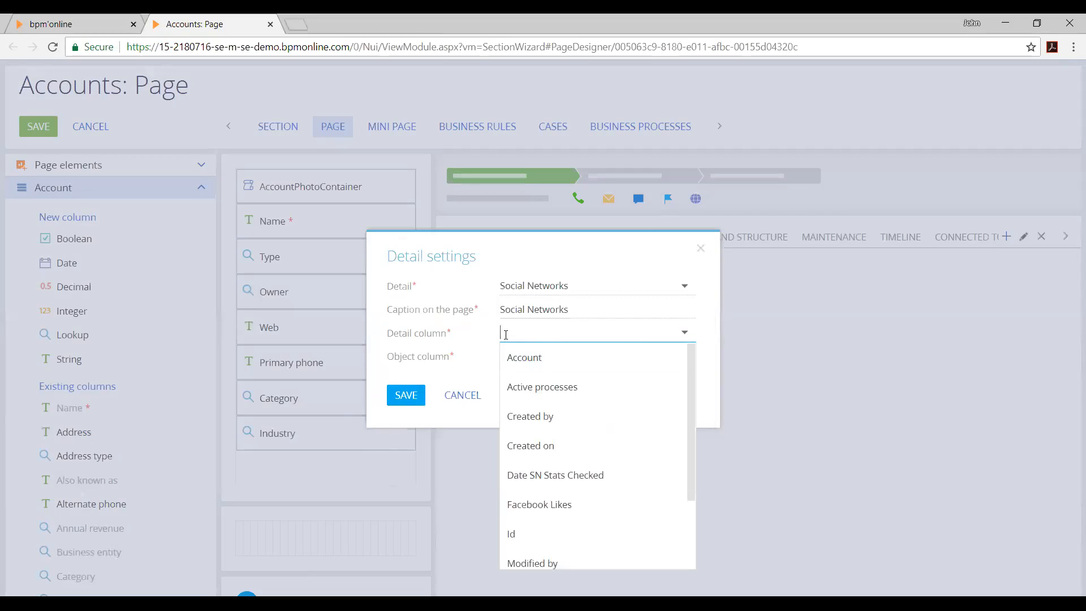
{"action": "left_click", "coordinate": [474, 350]}
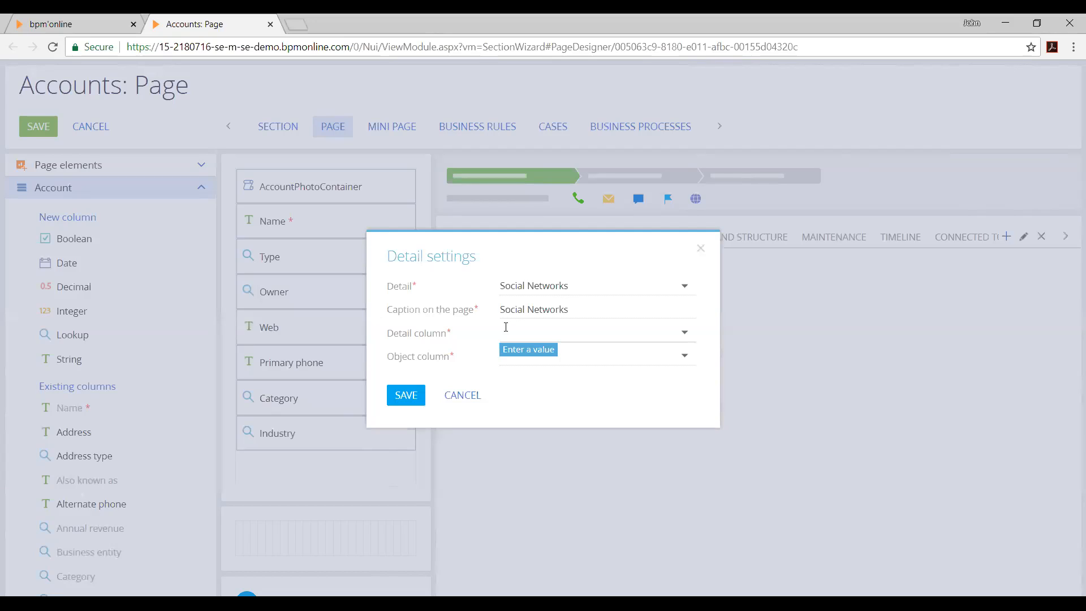
{"action": "left_click", "coordinate": [505, 327]}
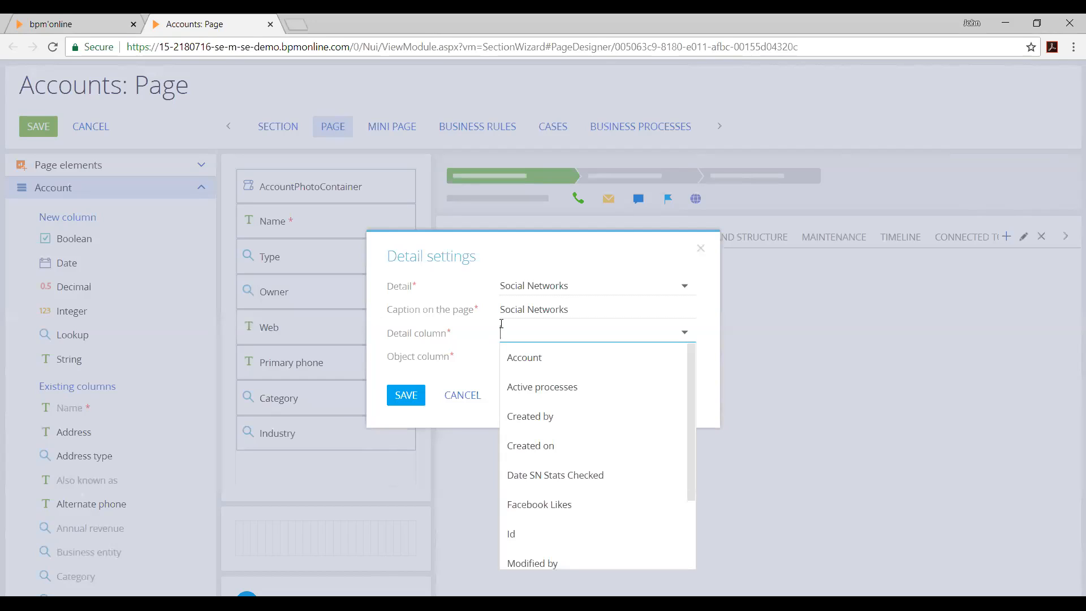
{"action": "left_click", "coordinate": [527, 359]}
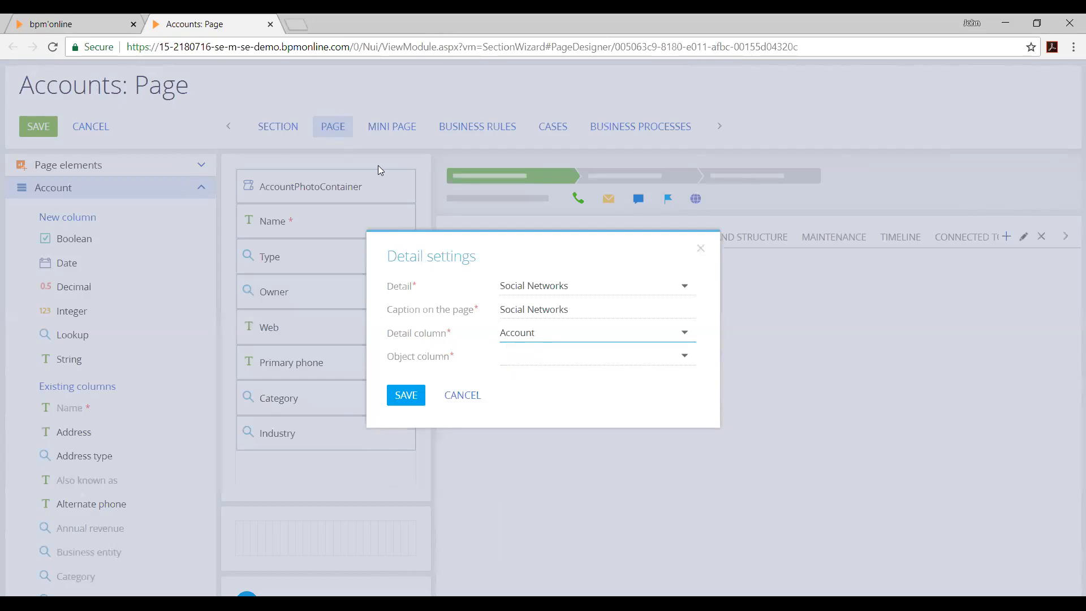
Set the detail's object column to Id and save the detail settings
{"action": "left_click", "coordinate": [635, 347]}
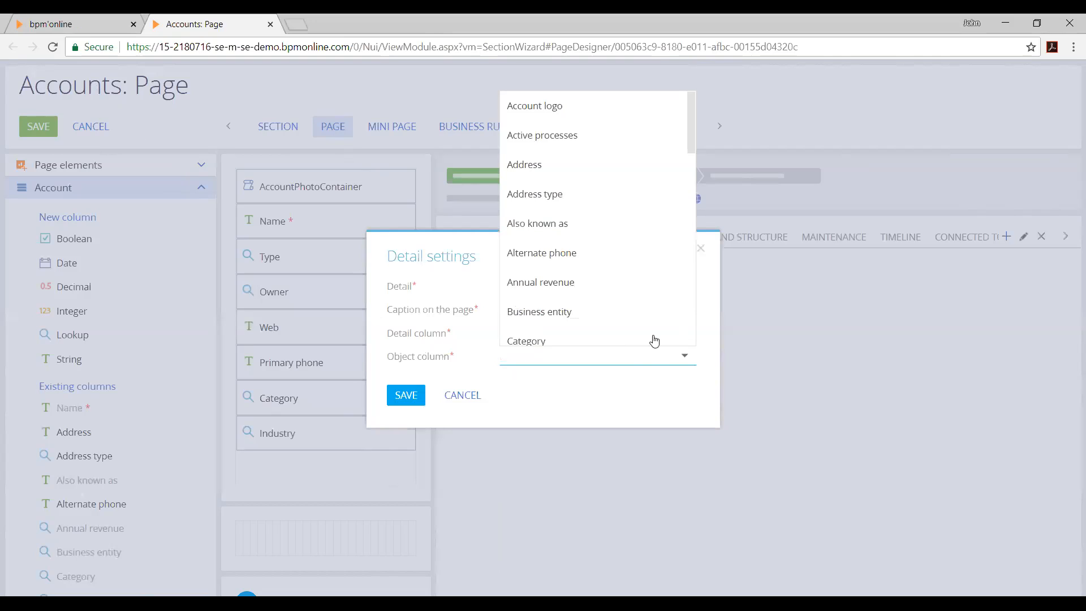
{"action": "scroll", "coordinate": [651, 339], "scroll_direction": "down", "scroll_amount": 3}
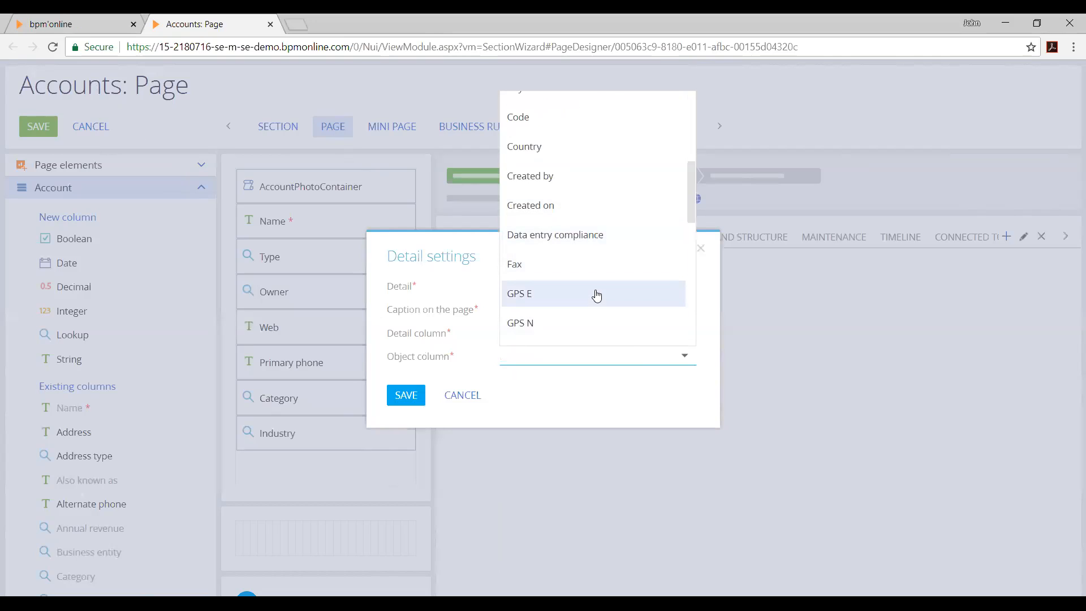
{"action": "scroll", "coordinate": [594, 293], "scroll_direction": "down", "scroll_amount": 4}
{"action": "scroll", "coordinate": [583, 297], "scroll_direction": "down", "scroll_amount": 2}
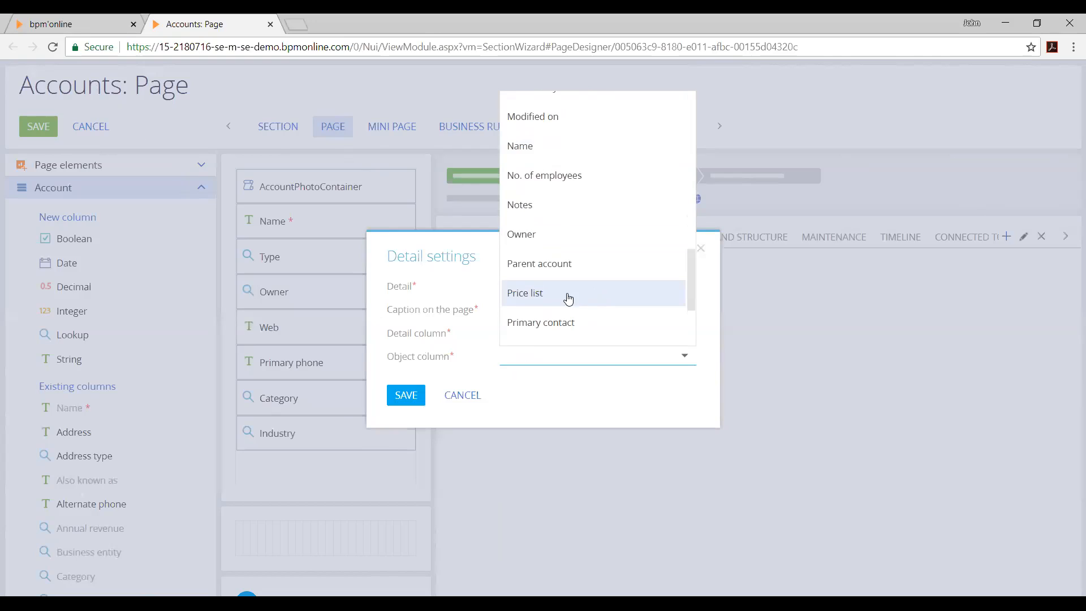
{"action": "scroll", "coordinate": [567, 298], "scroll_direction": "down", "scroll_amount": 2}
{"action": "scroll", "coordinate": [565, 295], "scroll_direction": "up", "scroll_amount": 2}
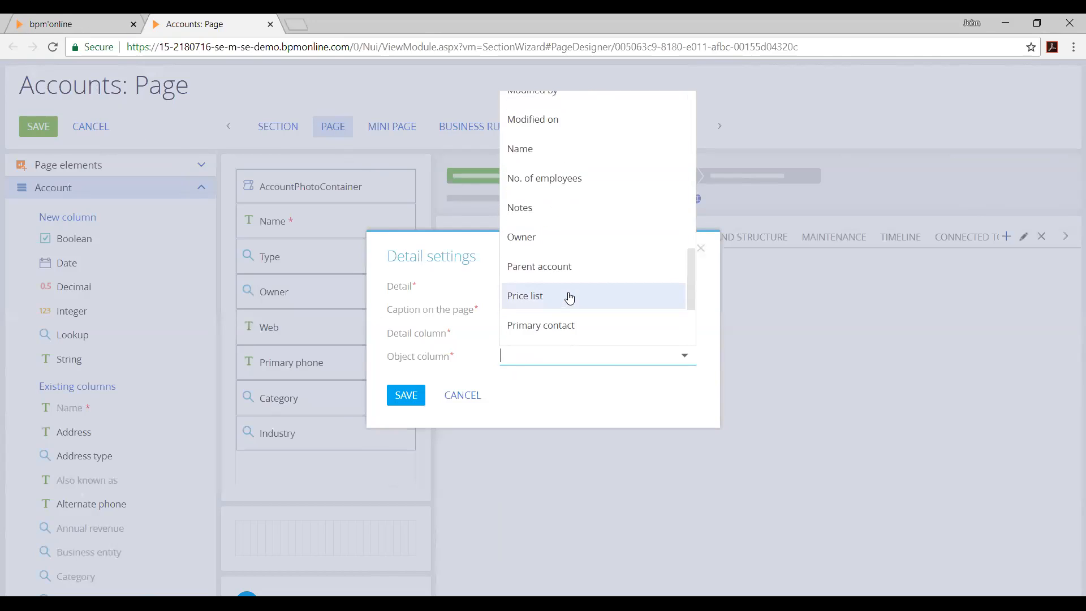
{"action": "type", "text": "id"}
{"action": "left_click", "coordinate": [642, 385]}
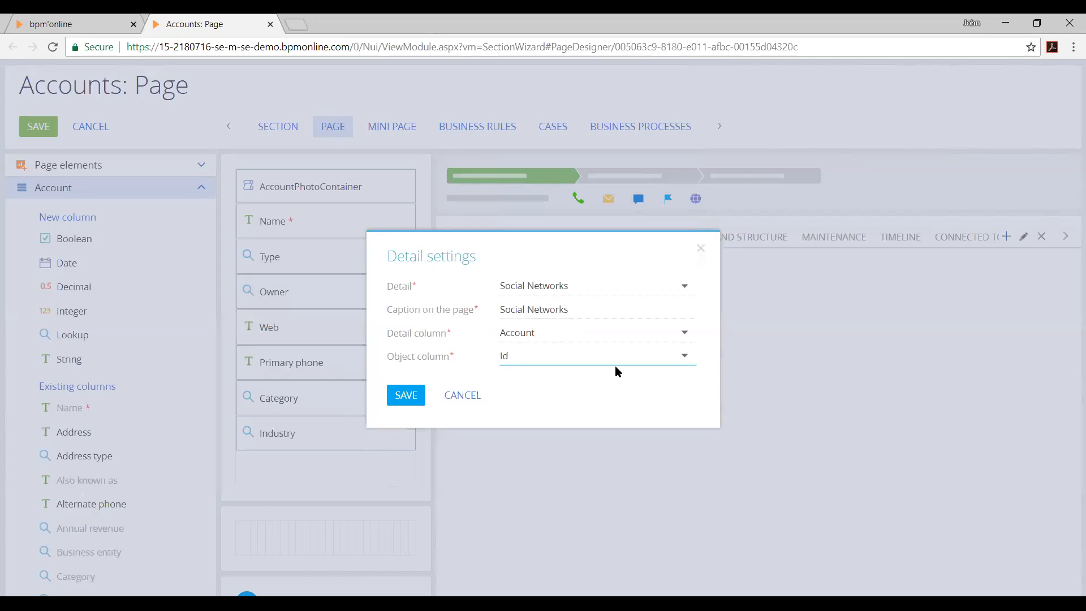
{"action": "left_click", "coordinate": [416, 403]}
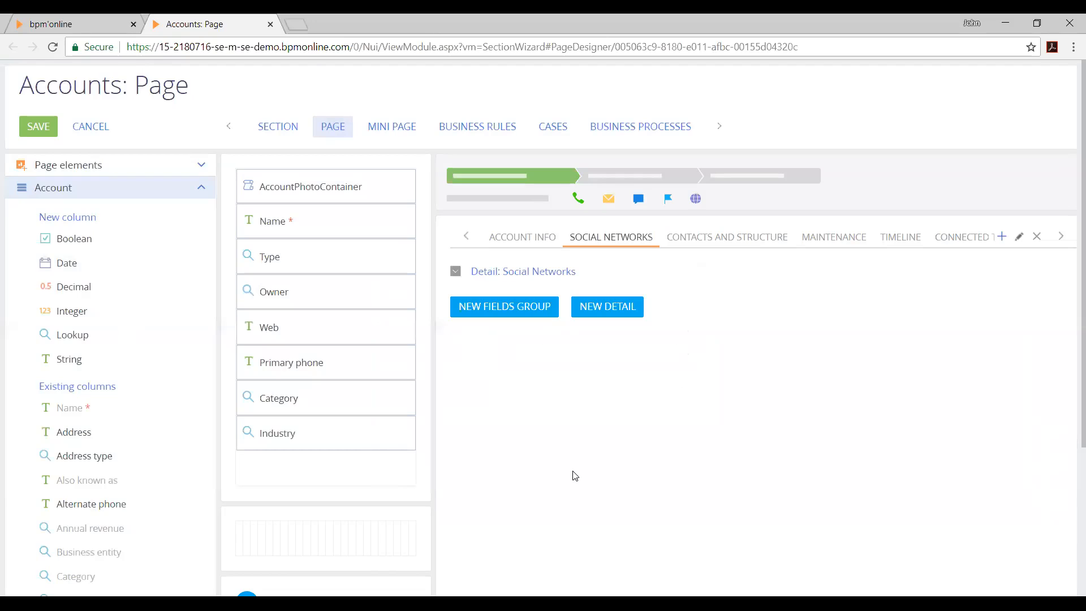
Expand the Social Networks detail on the tab and save the Accounts page changes
{"action": "left_click", "coordinate": [458, 272]}
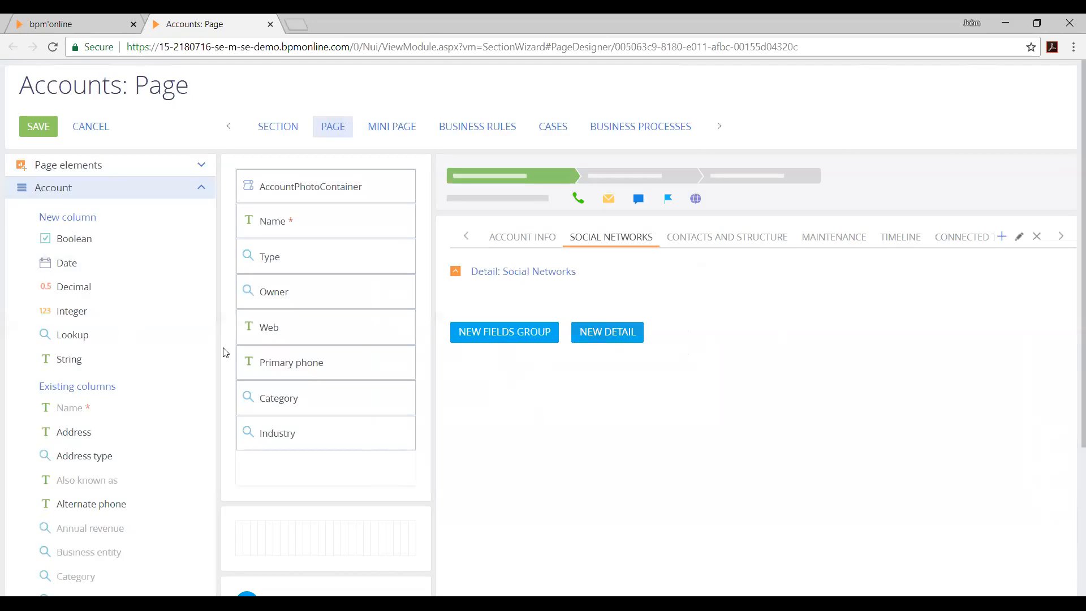
{"action": "left_click", "coordinate": [45, 132]}
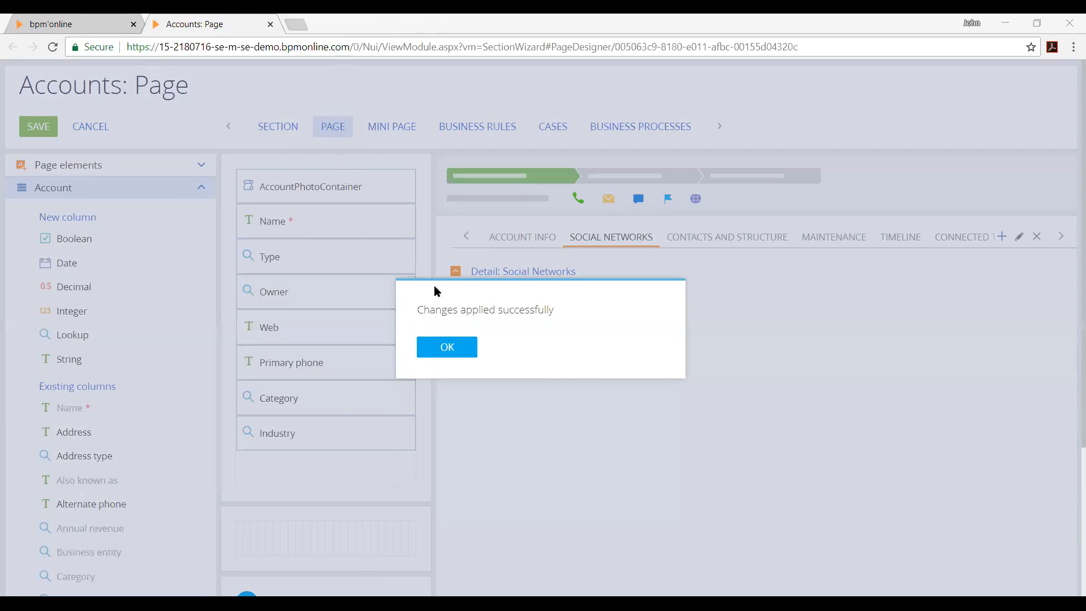
{"action": "left_click", "coordinate": [464, 356]}
Return to the XT Group account, reload its page and show its Social Networks tab
{"action": "left_click", "coordinate": [53, 21]}
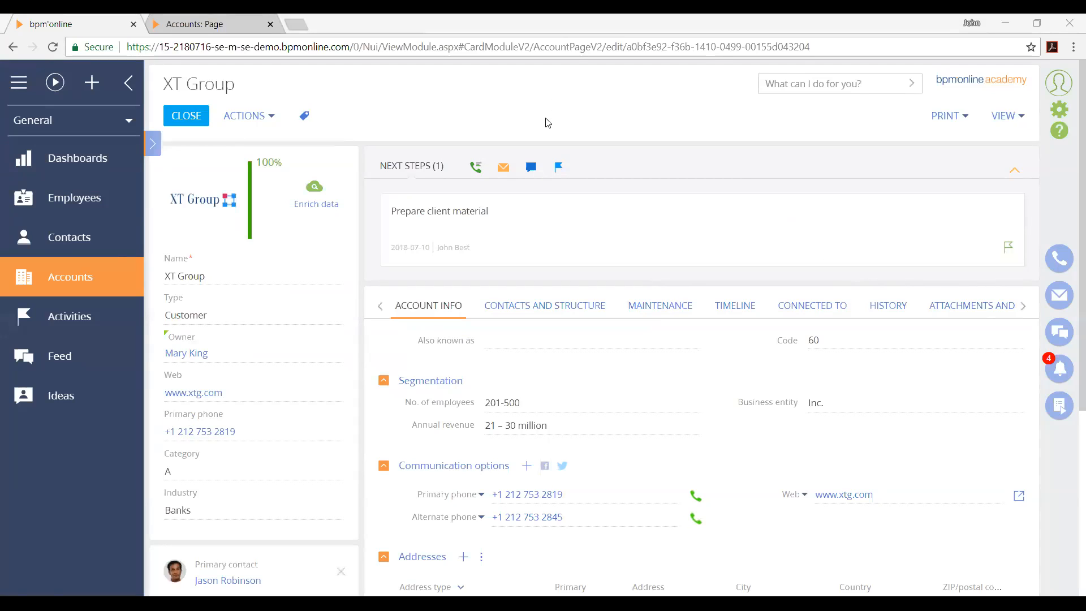
{"action": "key", "text": "F5"}
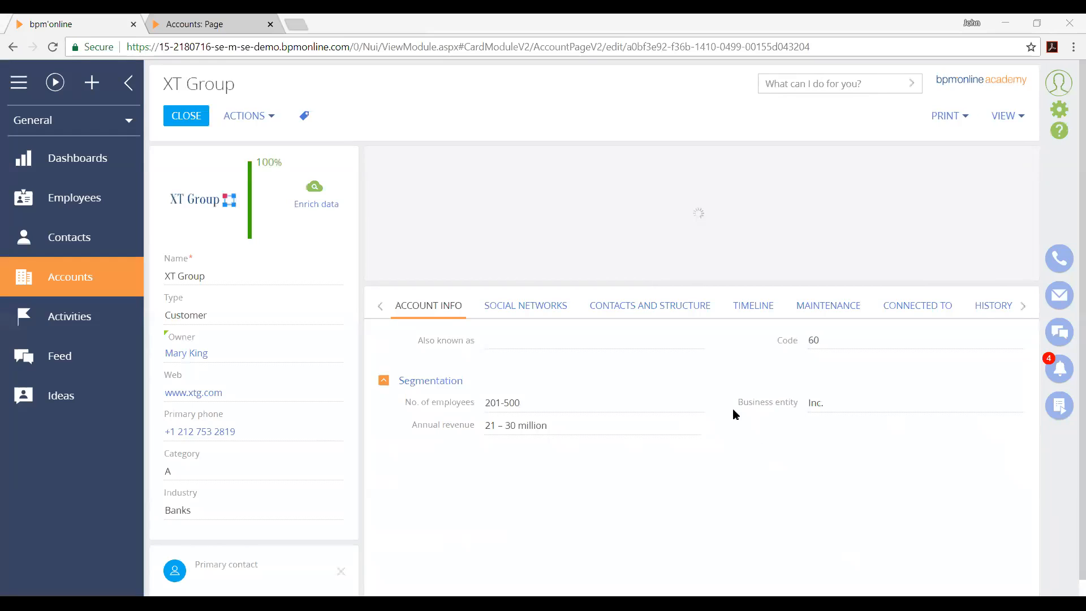
{"action": "left_click", "coordinate": [519, 306]}
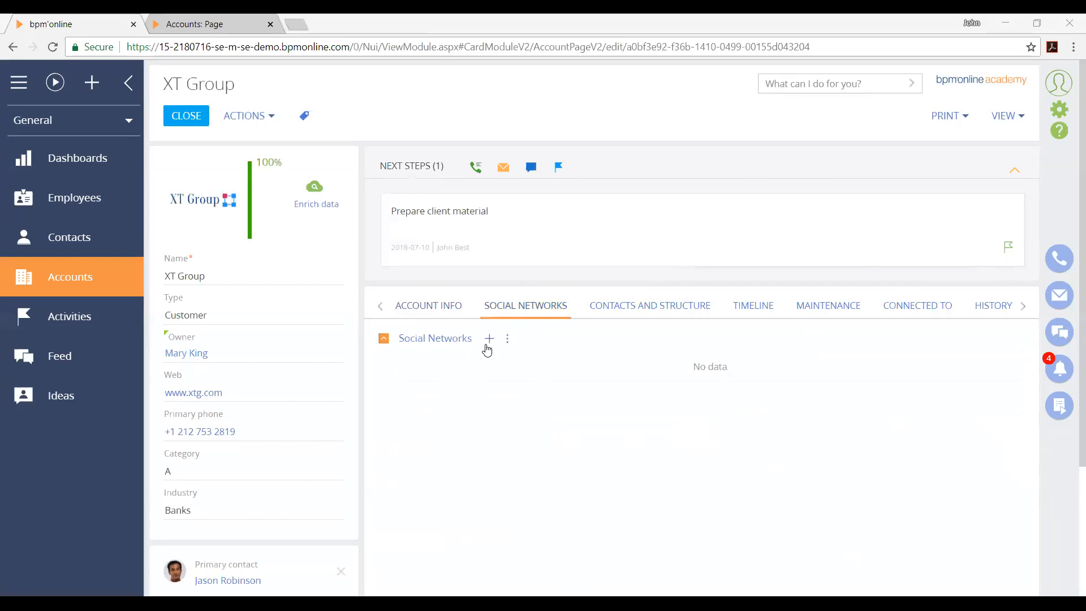
Add a Social Networks record for XT Group with 1,000,000 Twitter followers, 100,000 Facebook likes and 100,000 Youtube subscribers
{"action": "left_click", "coordinate": [488, 343]}
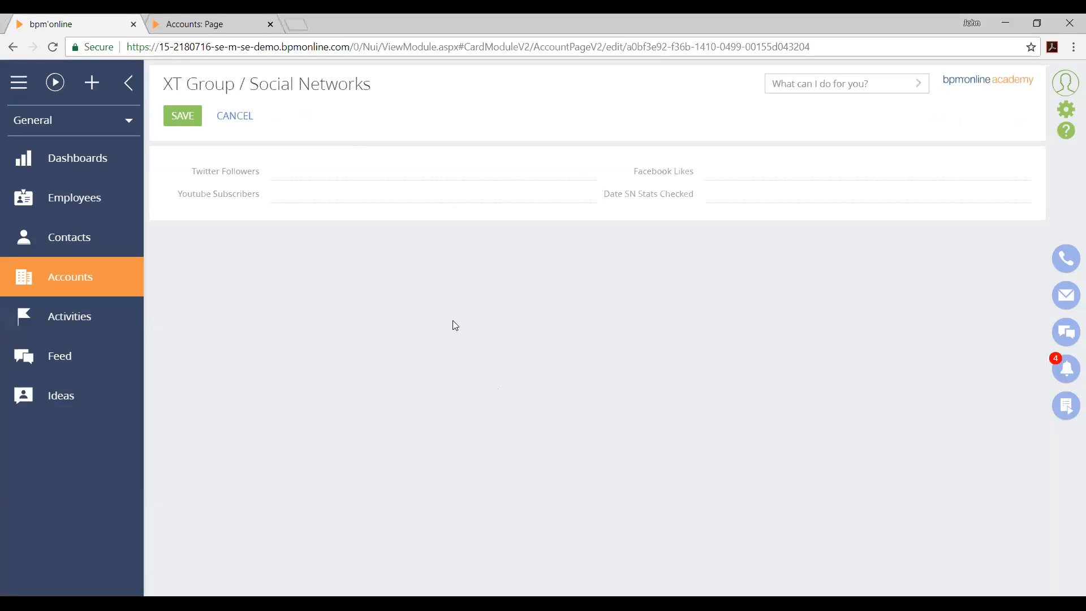
{"action": "left_click", "coordinate": [405, 165]}
{"action": "type", "text": "1000000"}
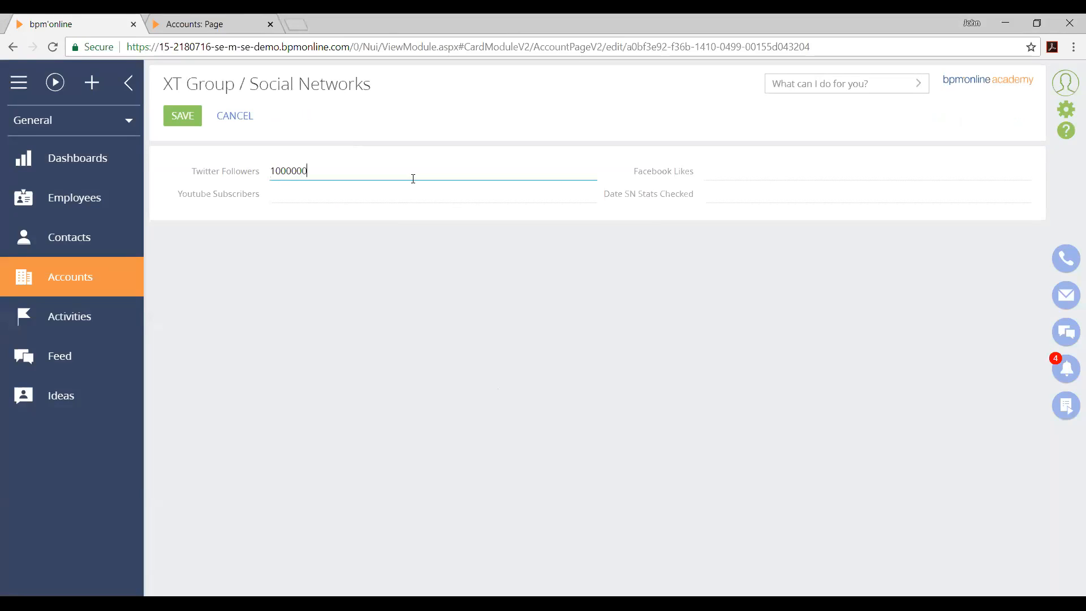
{"action": "key", "text": "Tab"}
{"action": "type", "text": "100000"}
{"action": "left_click", "coordinate": [432, 194]}
{"action": "type", "text": "100,000"}
{"action": "left_click", "coordinate": [535, 254]}
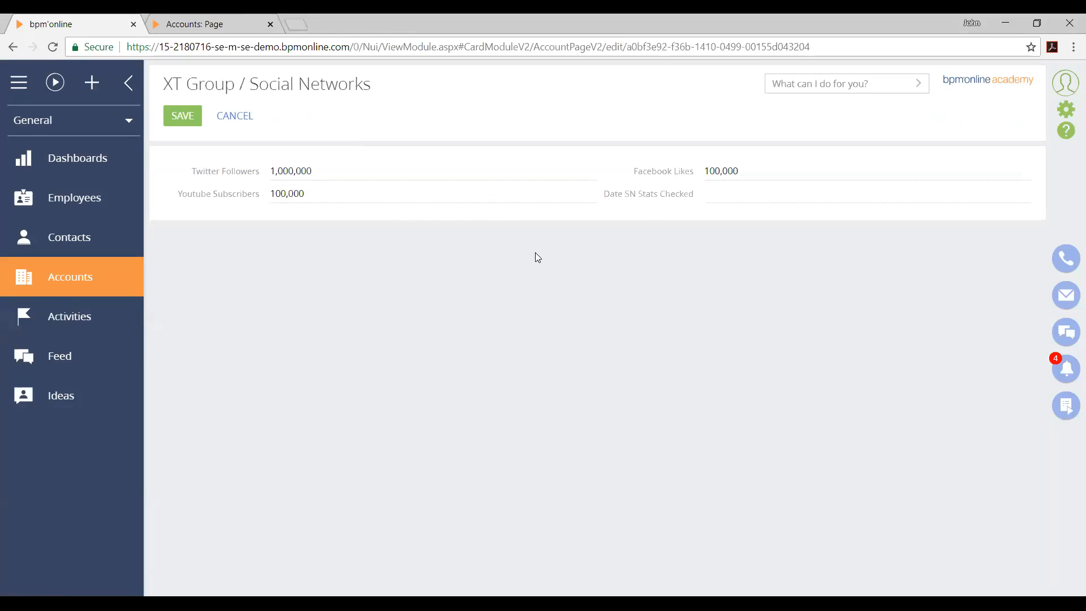
Set Date SN Stats Checked to today's date, 2018-07-17, and save the Social Networks record
{"action": "left_click", "coordinate": [766, 204]}
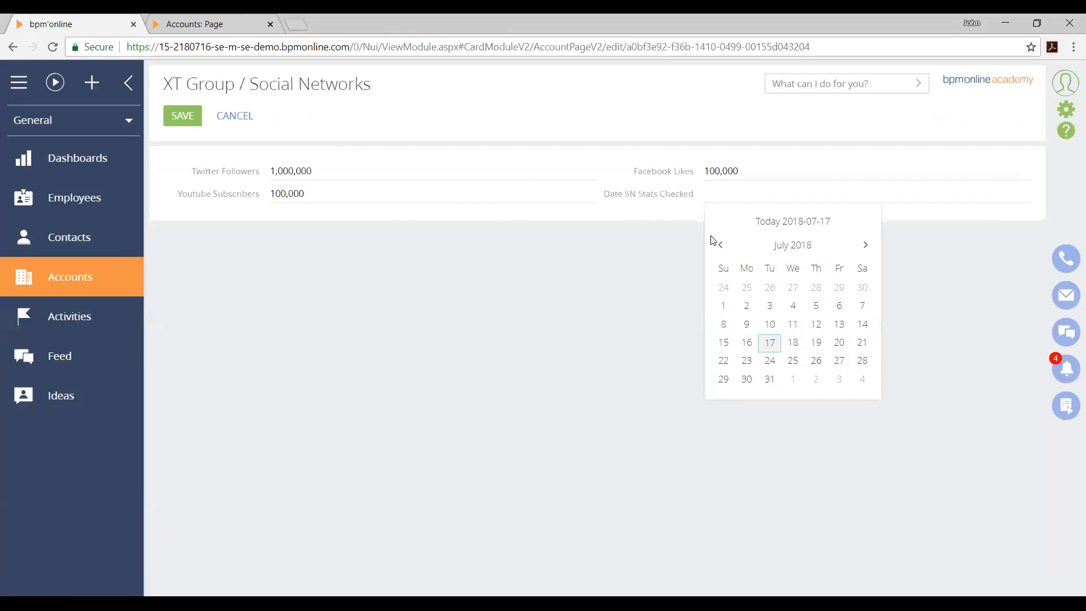
{"action": "left_click", "coordinate": [795, 224]}
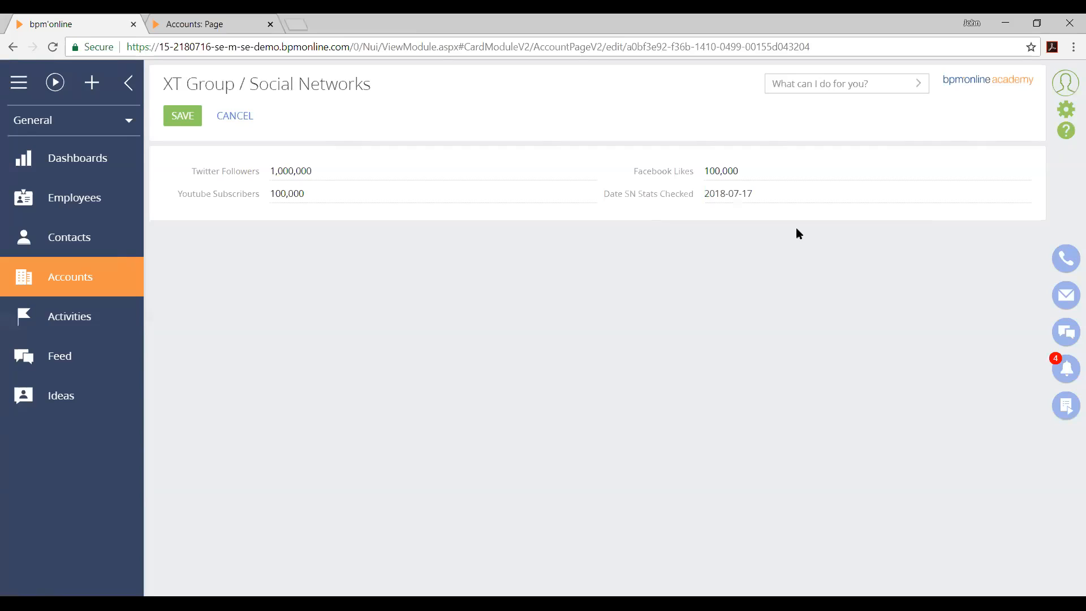
{"action": "left_click", "coordinate": [193, 125]}
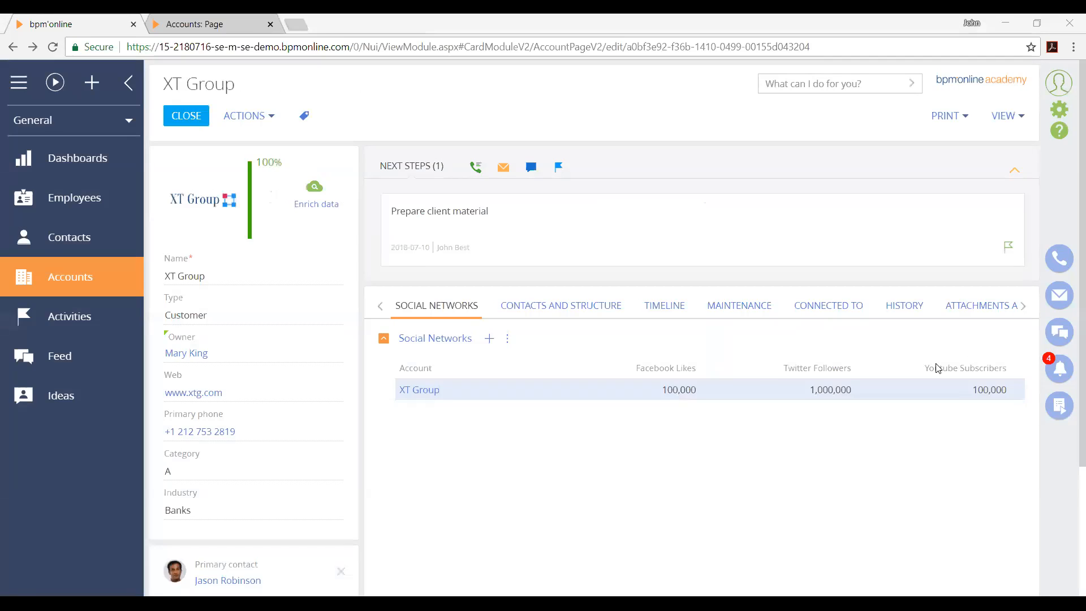
Sort the Social Networks detail list by Youtube Subscribers
{"action": "left_click", "coordinate": [730, 419]}
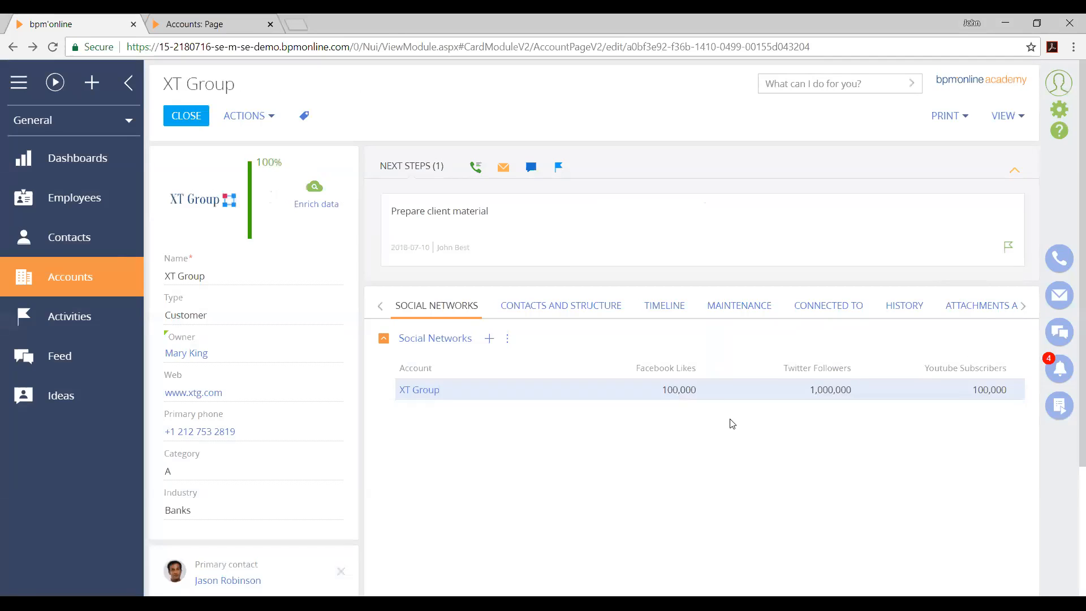
{"action": "left_click_drag", "start_coordinate": [532, 371], "coordinate": [1007, 373]}
{"action": "left_click", "coordinate": [969, 376]}
{"action": "left_click_drag", "start_coordinate": [453, 369], "coordinate": [376, 380]}
{"action": "left_click", "coordinate": [377, 382]}
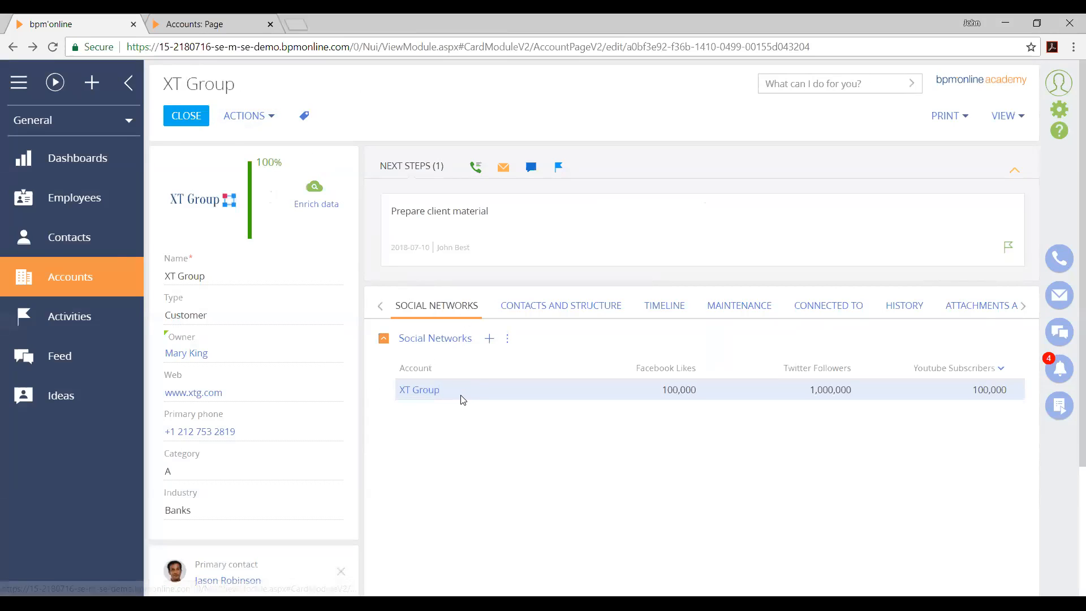
Remove the Account column from the Social Networks detail list and save the list setup
{"action": "left_click", "coordinate": [508, 340]}
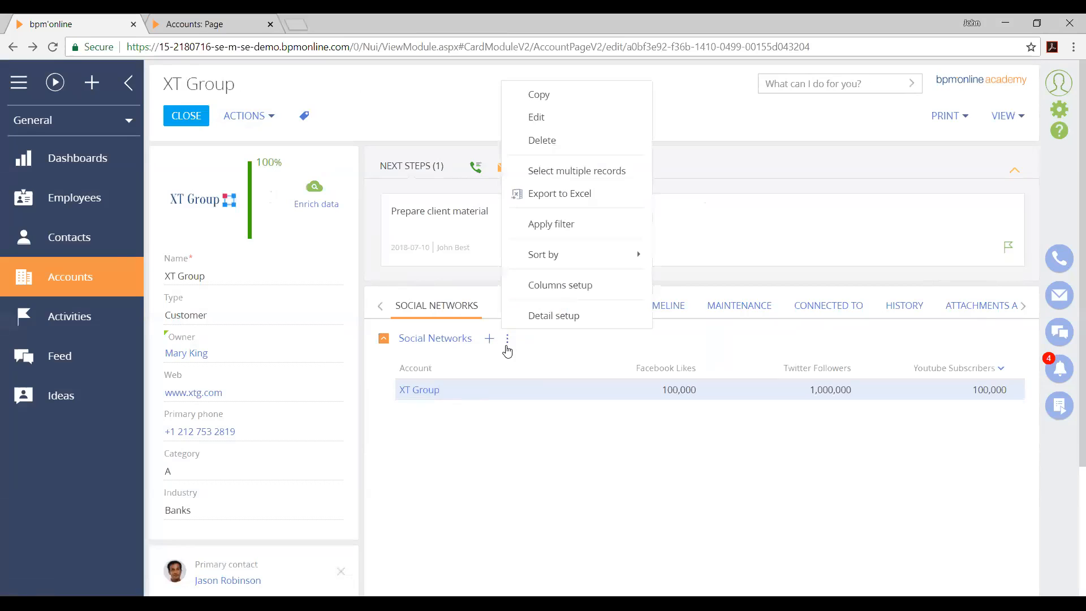
{"action": "left_click", "coordinate": [602, 284]}
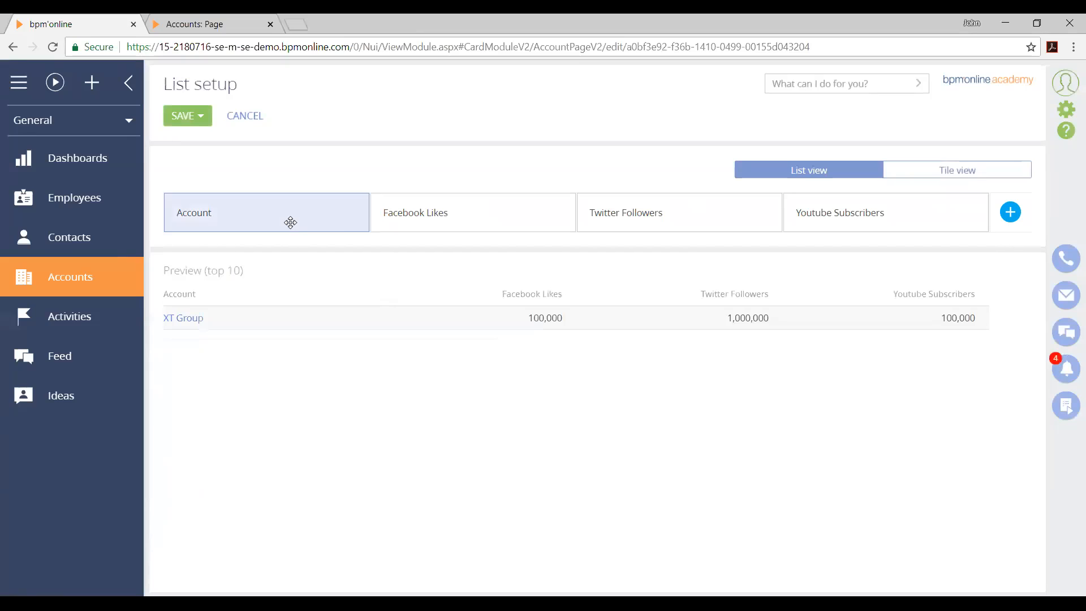
{"action": "left_click", "coordinate": [345, 216]}
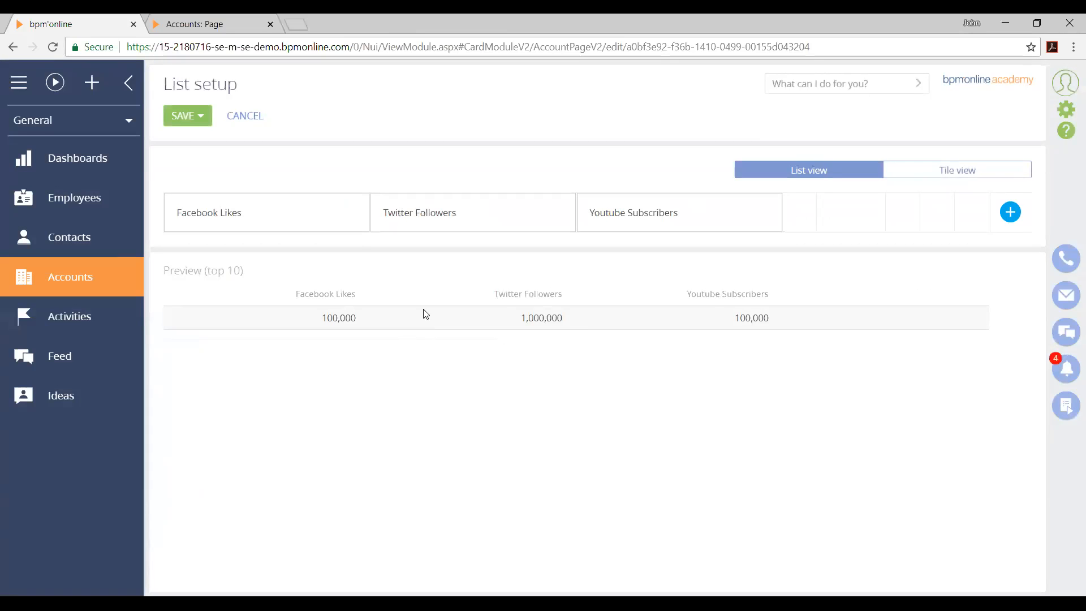
{"action": "mouse_move", "coordinate": [310, 220]}
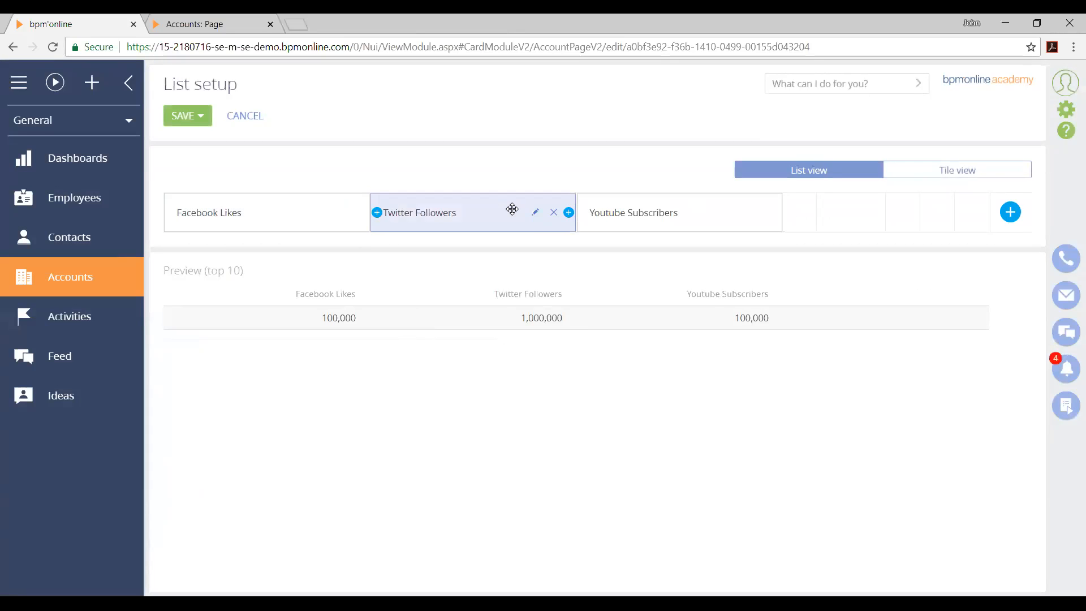
{"action": "left_click", "coordinate": [177, 118]}
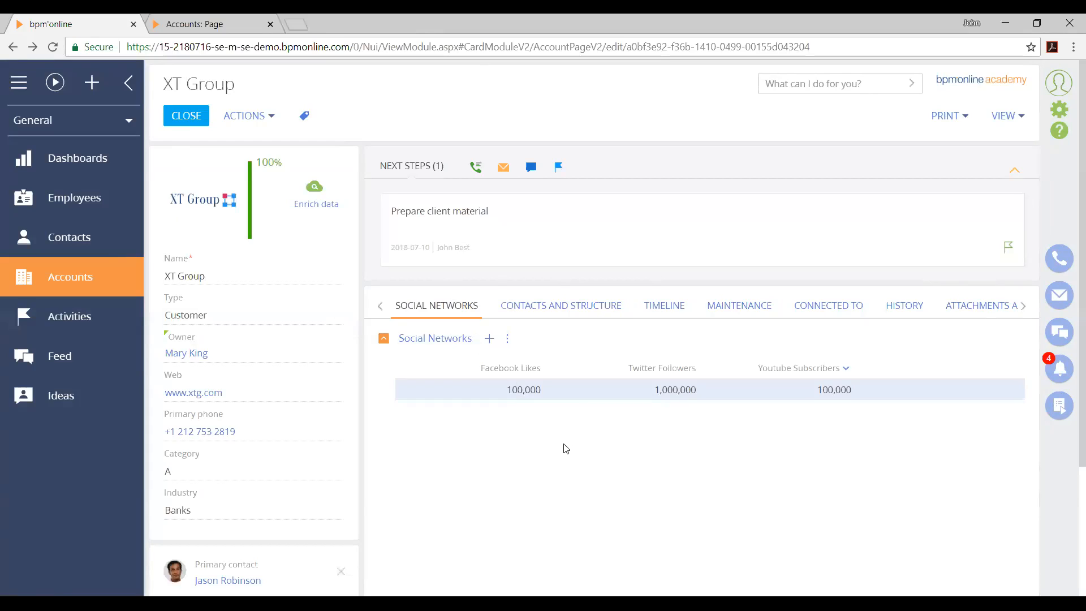
{"action": "left_click", "coordinate": [889, 288]}
Add the Date SN Stats Checked column to the Social Networks detail list
{"action": "left_click", "coordinate": [507, 339]}
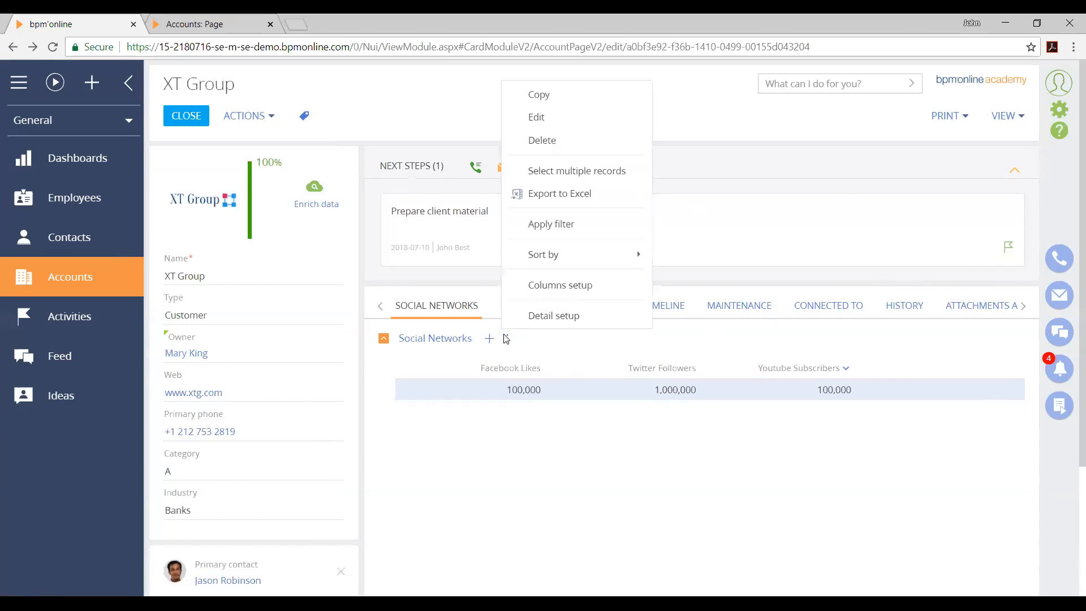
{"action": "left_click", "coordinate": [554, 285]}
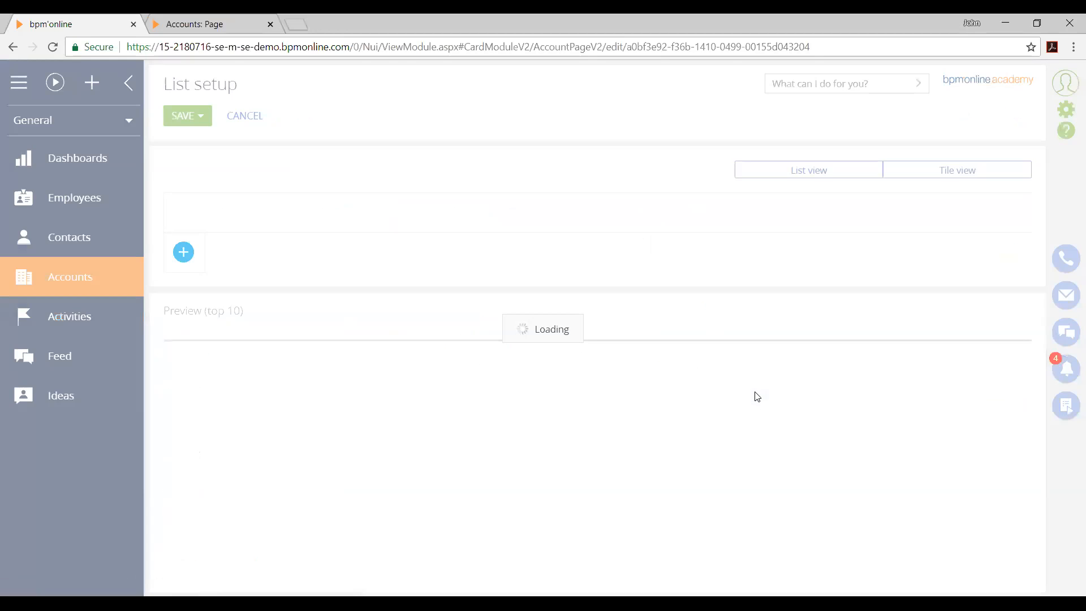
{"action": "left_click", "coordinate": [949, 208]}
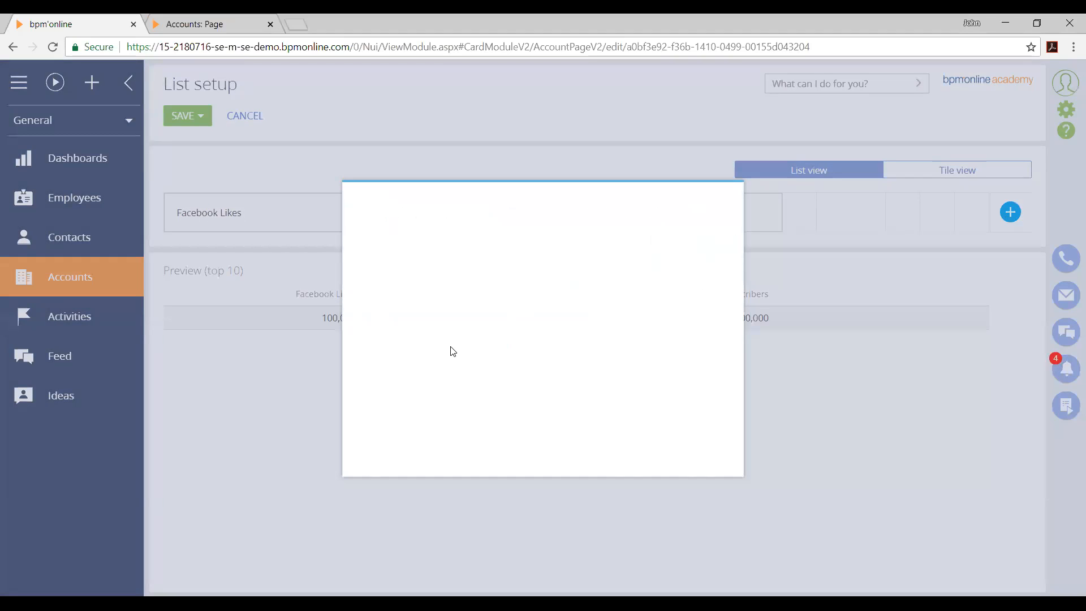
{"action": "type", "text": "date"}
{"action": "left_click", "coordinate": [510, 363]}
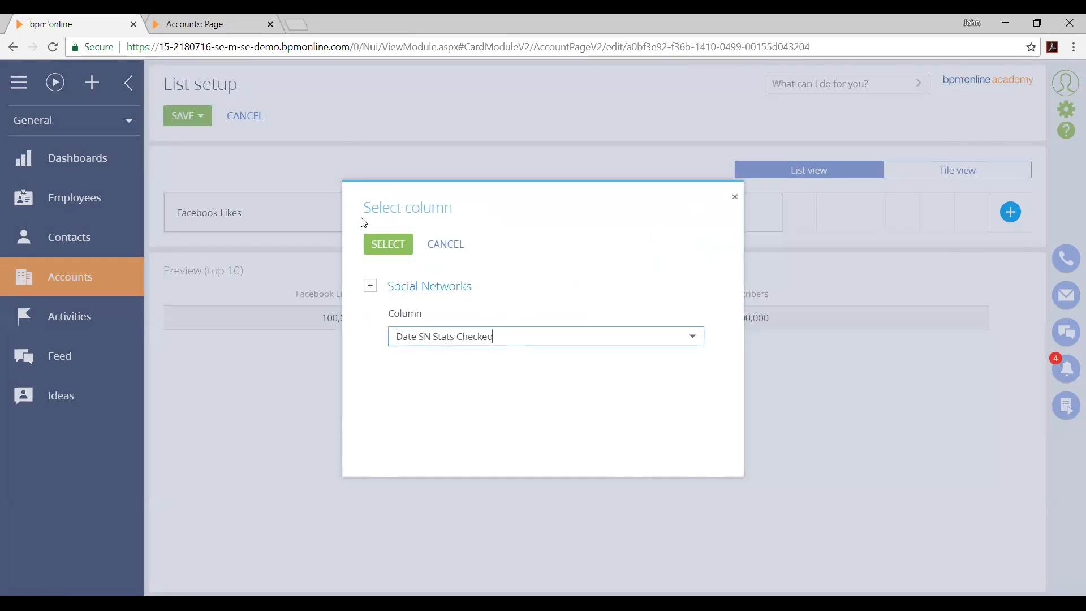
{"action": "left_click", "coordinate": [377, 244]}
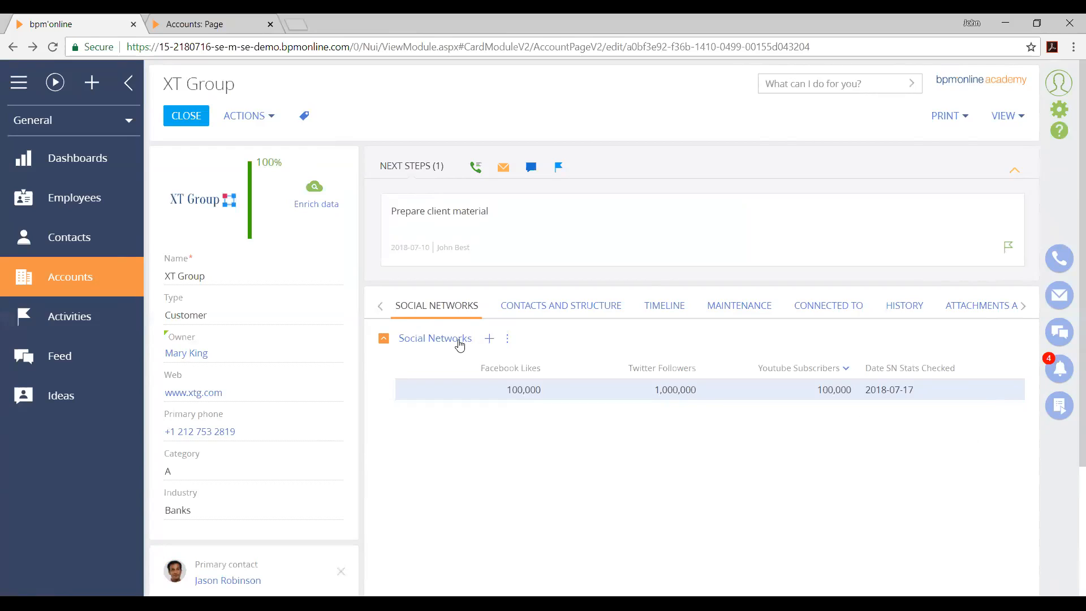
{"action": "left_click", "coordinate": [508, 340]}
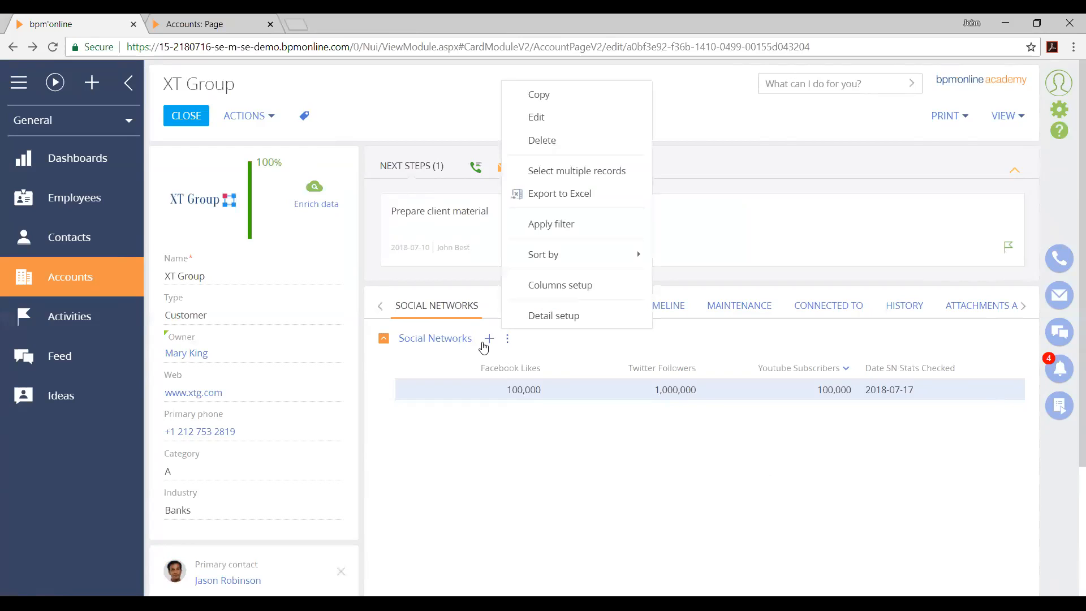
{"action": "left_click_drag", "start_coordinate": [502, 388], "coordinate": [465, 363]}
{"action": "left_click", "coordinate": [361, 441]}
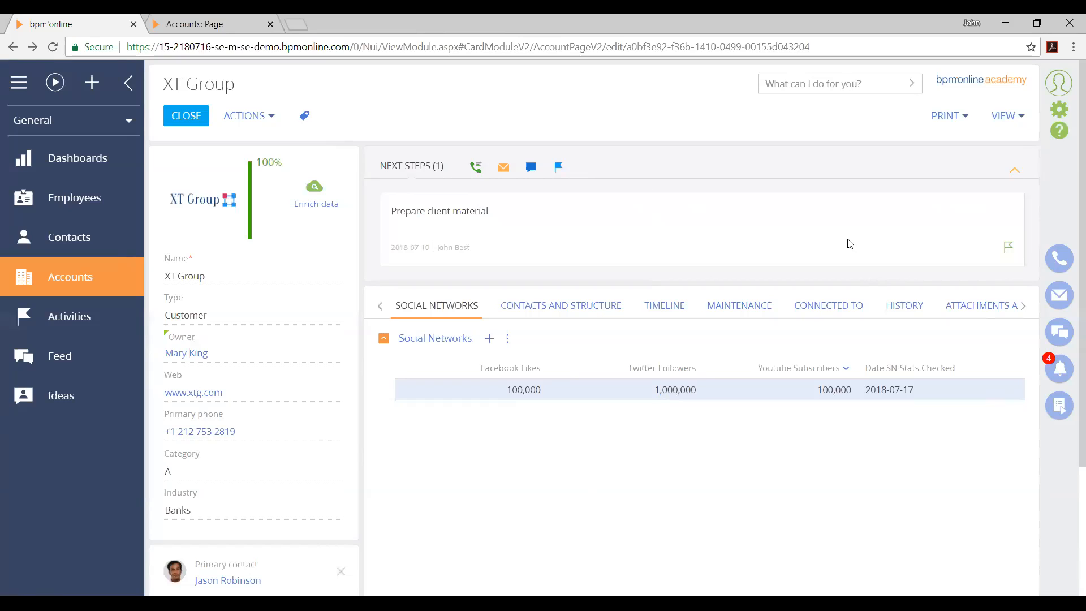
{"action": "mouse_move", "coordinate": [764, 221]}
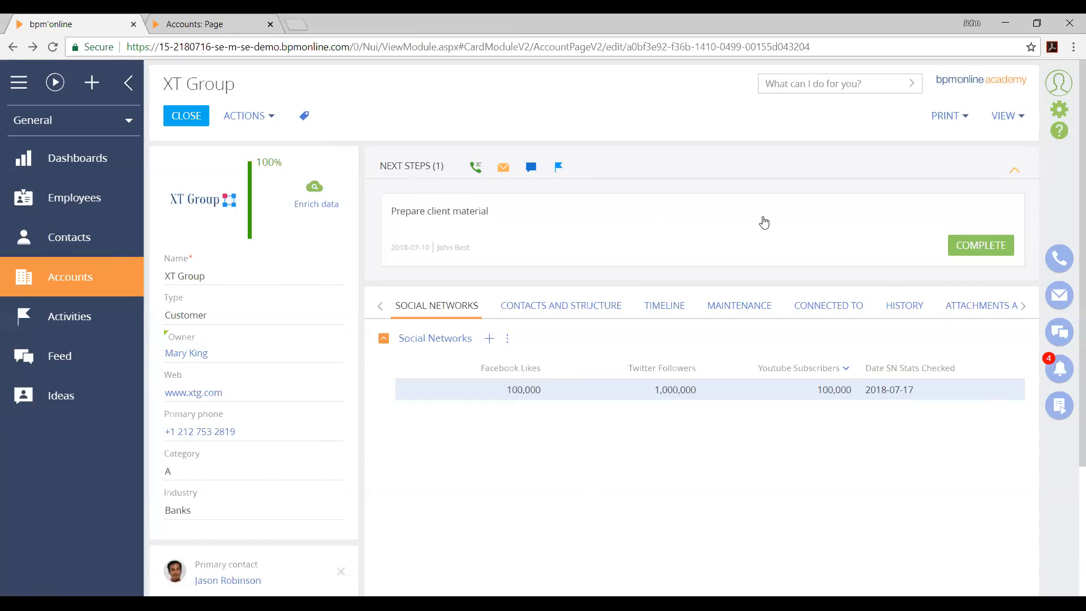
{"action": "key", "text": "alt+Tab"}
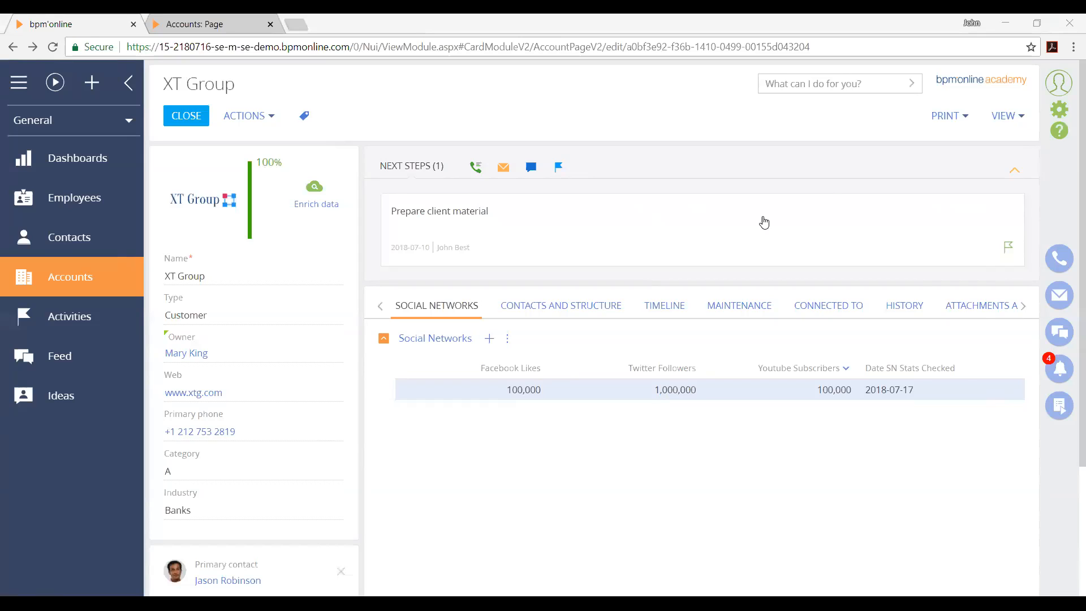
{"action": "left_click", "coordinate": [788, 218]}
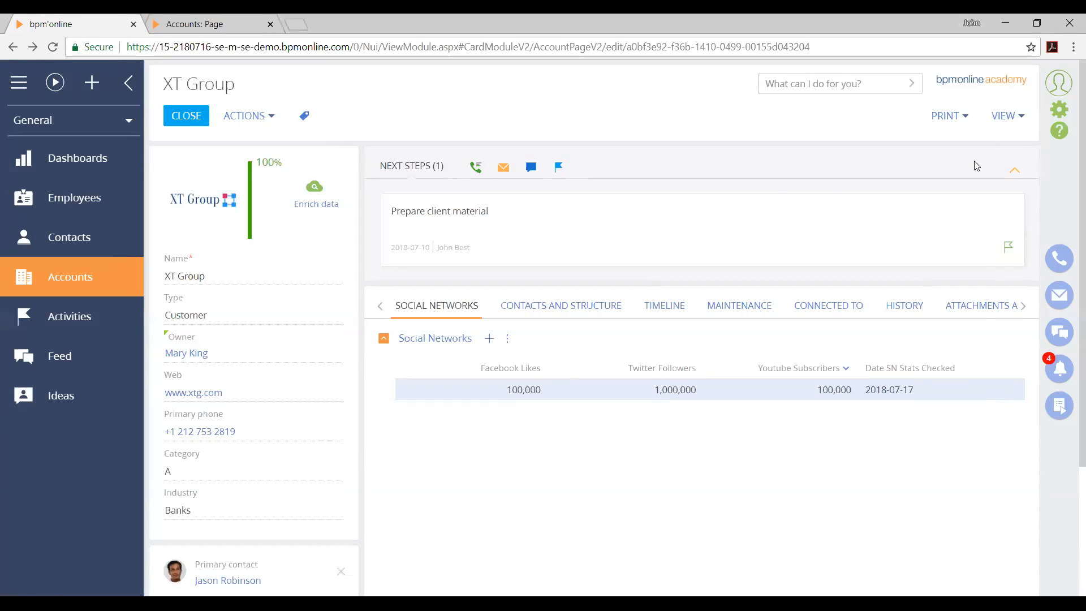
Go to the System Designer and open the Mobile application wizard
{"action": "left_click", "coordinate": [1060, 109]}
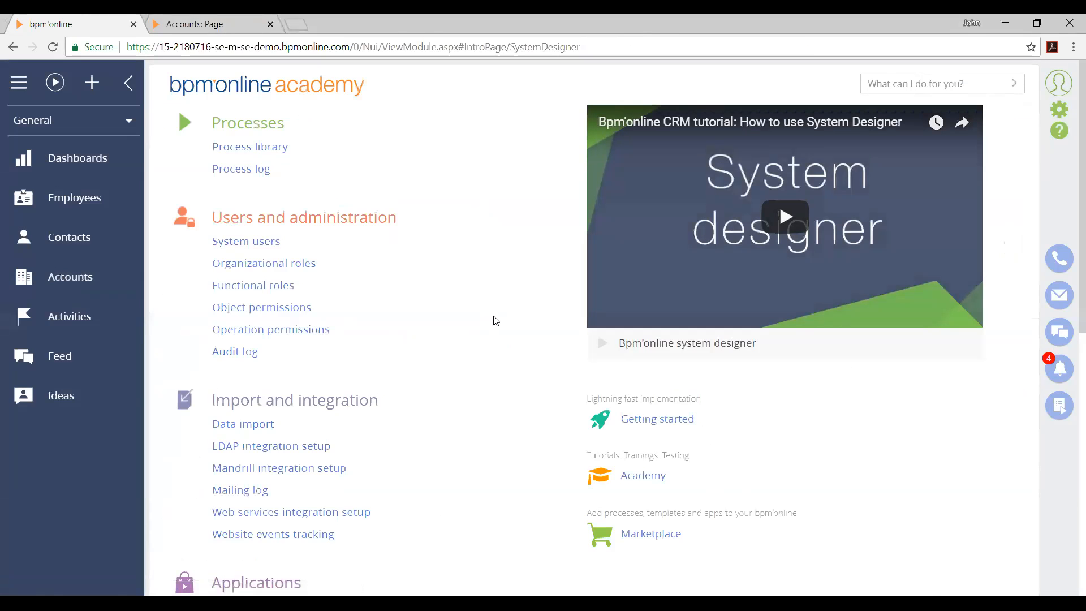
{"action": "scroll", "coordinate": [461, 498], "scroll_direction": "down", "scroll_amount": 5}
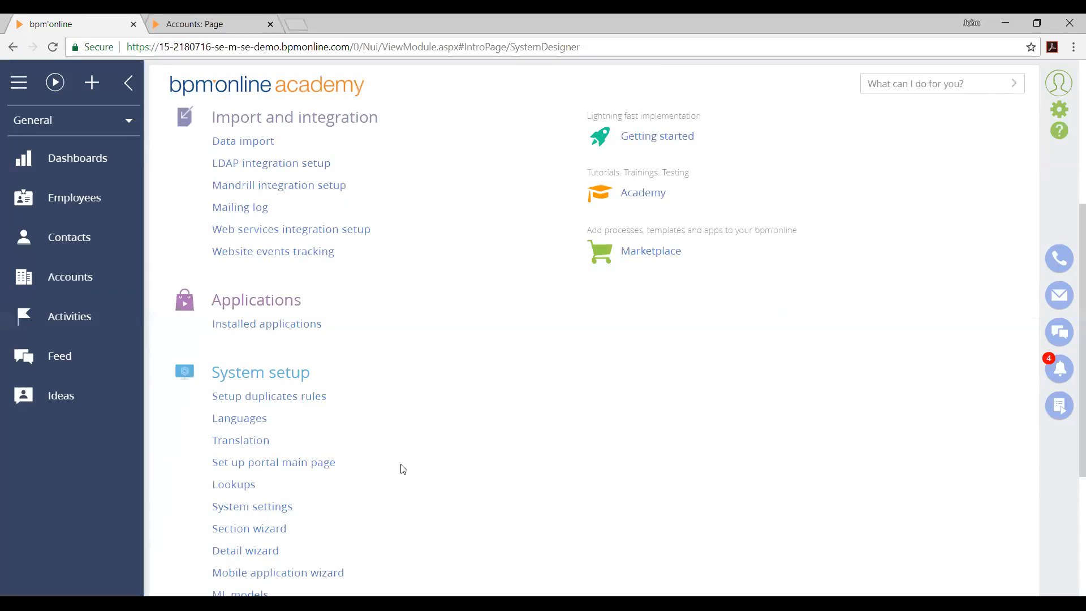
{"action": "scroll", "coordinate": [390, 471], "scroll_direction": "down", "scroll_amount": 1}
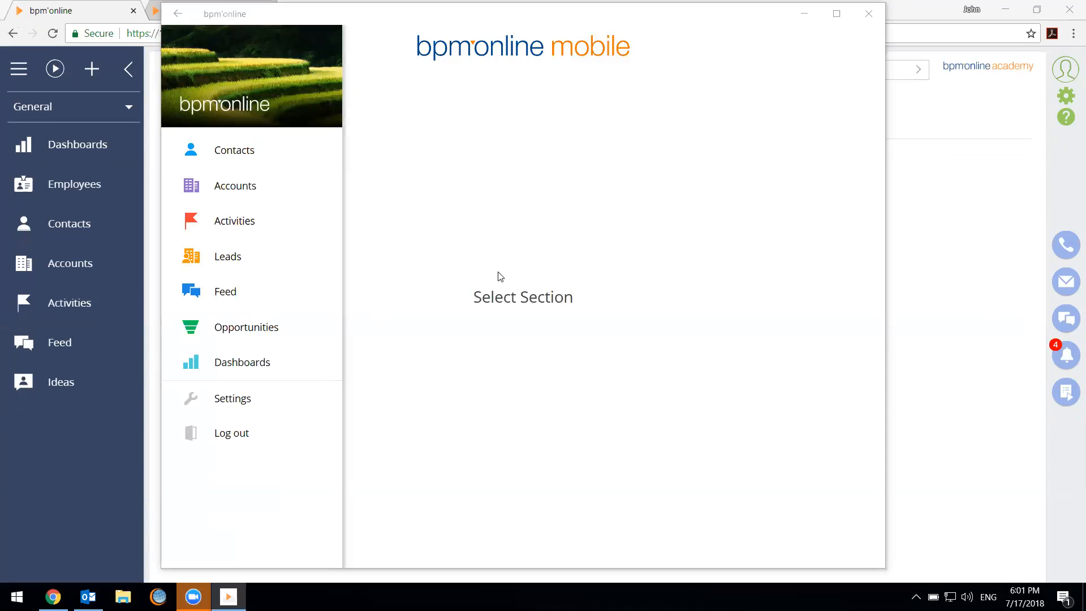
Switch to the bpm'online mobile app, view its settings and log out of the current server
{"action": "left_click", "coordinate": [483, 303]}
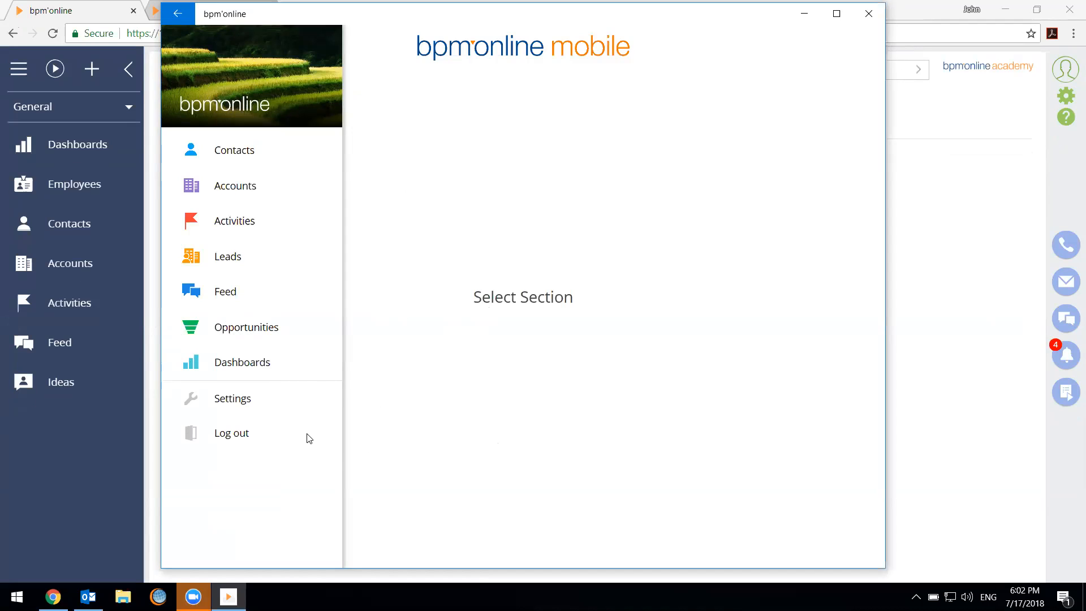
{"action": "left_click", "coordinate": [283, 406]}
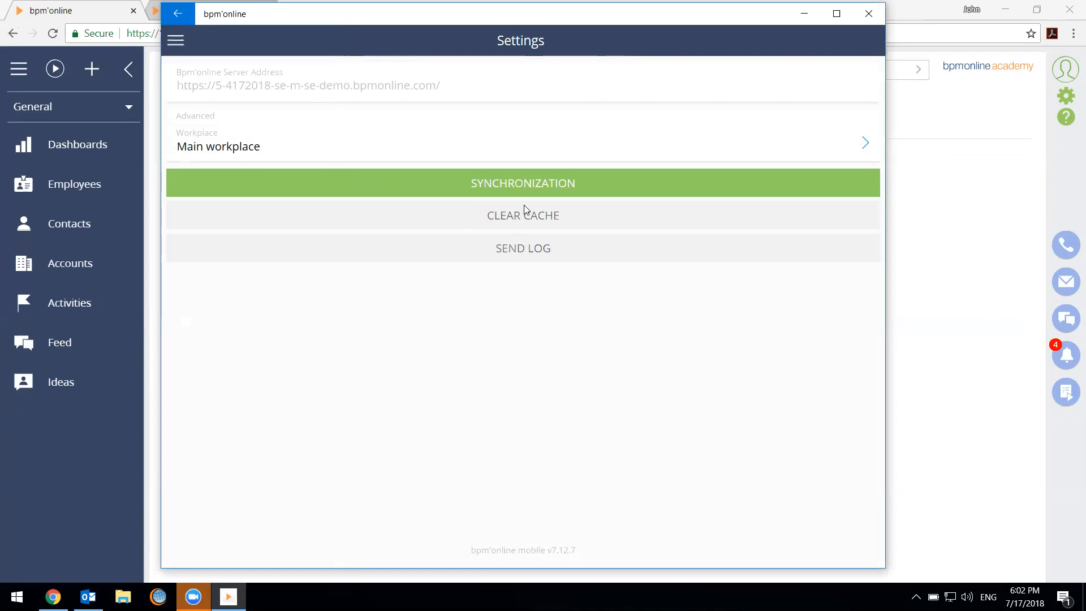
{"action": "left_click", "coordinate": [176, 39]}
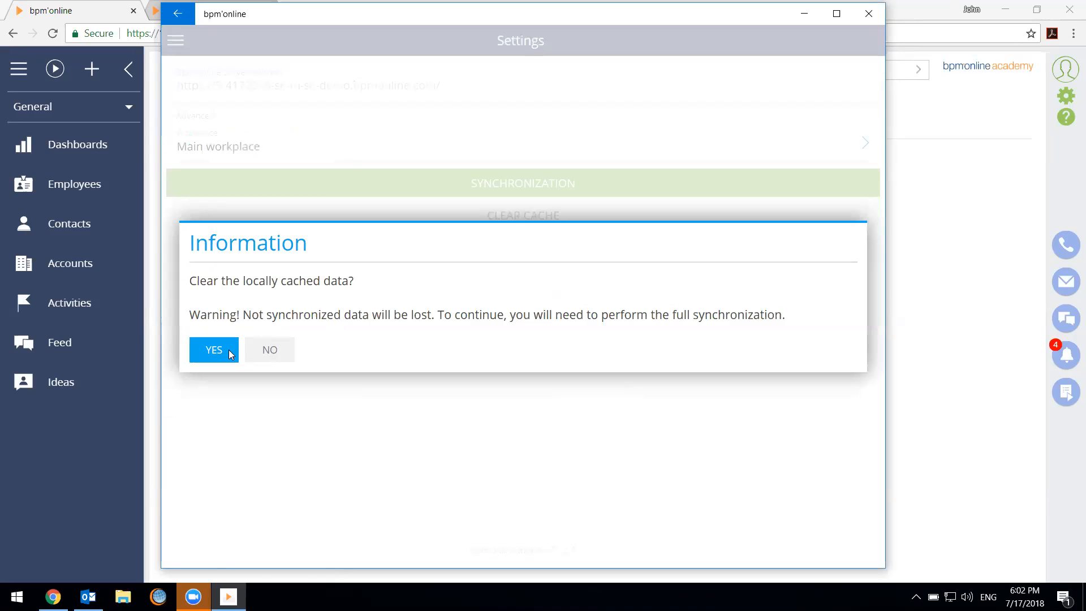
{"action": "left_click", "coordinate": [223, 355]}
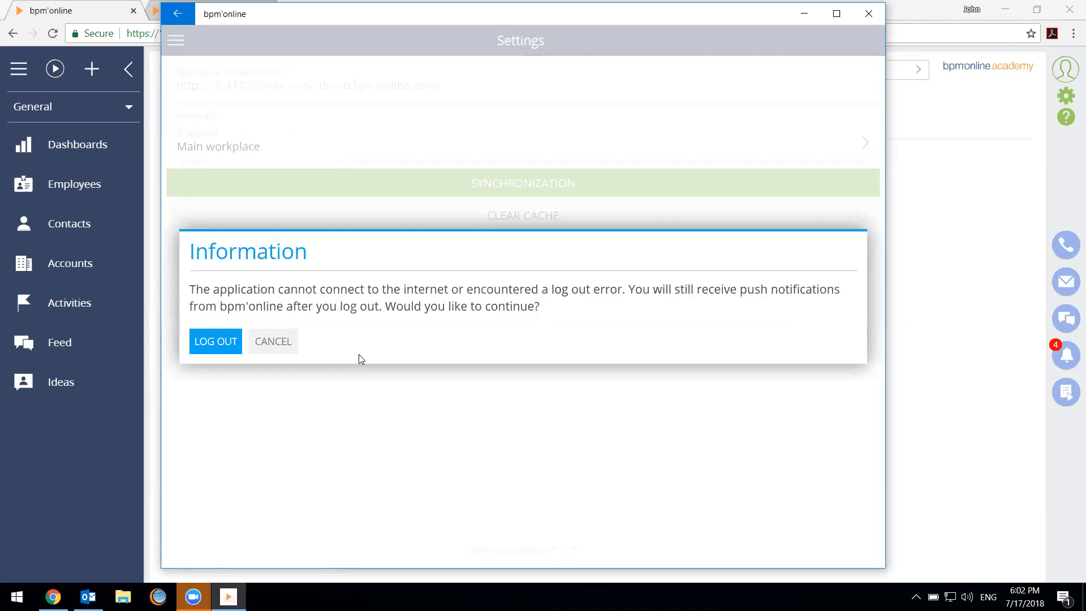
{"action": "left_click", "coordinate": [207, 347]}
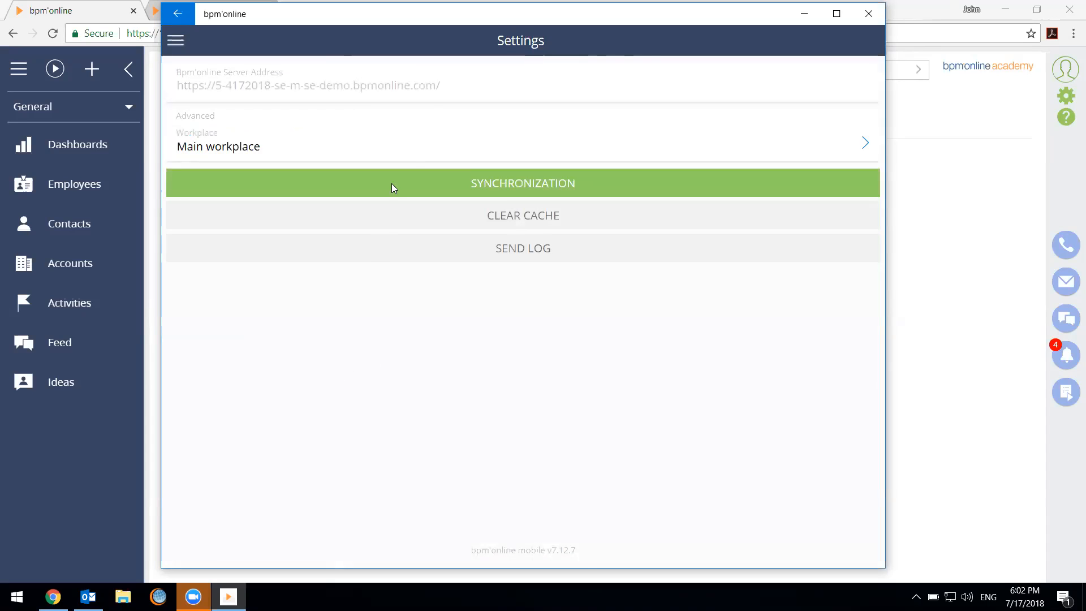
{"action": "left_click", "coordinate": [472, 190]}
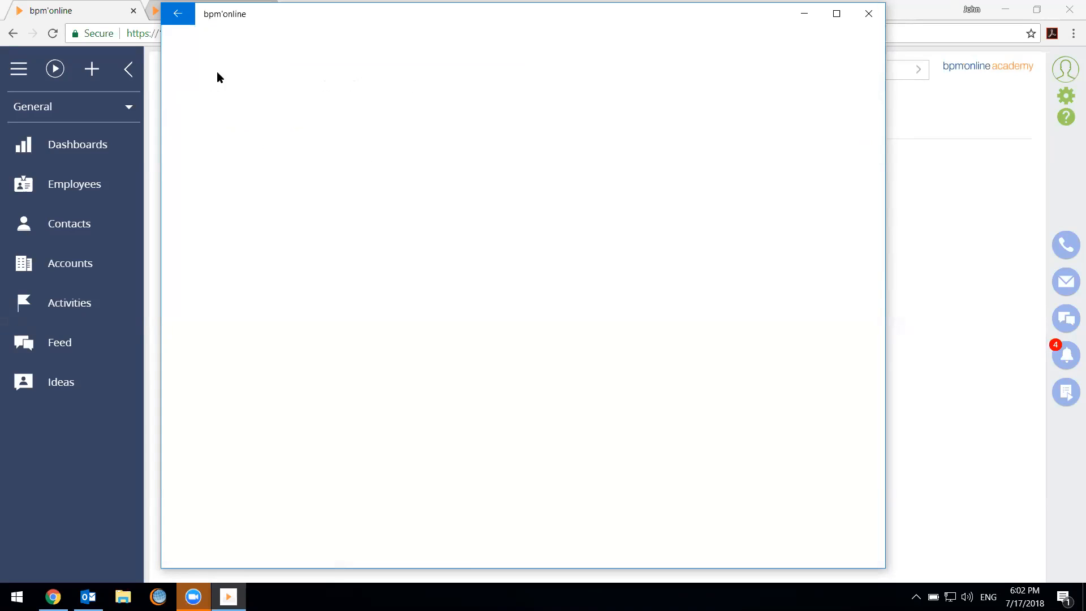
{"action": "left_click", "coordinate": [145, 36]}
{"action": "right_click", "coordinate": [158, 34]}
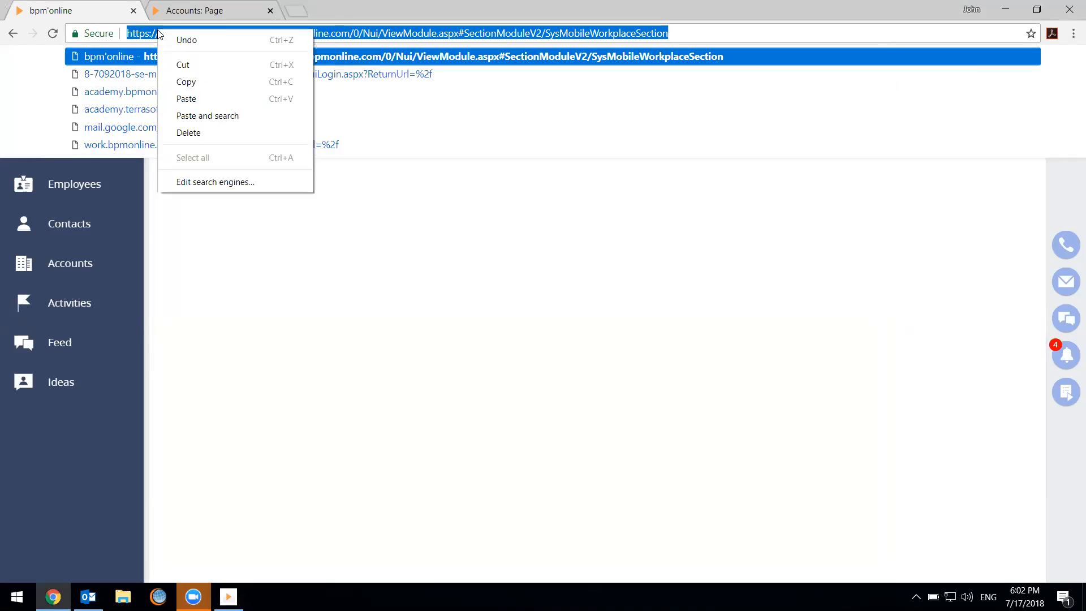
{"action": "left_click", "coordinate": [158, 35]}
{"action": "left_click_drag", "start_coordinate": [359, 27], "coordinate": [127, 33]}
{"action": "right_click", "coordinate": [183, 38]}
{"action": "left_click", "coordinate": [211, 91]}
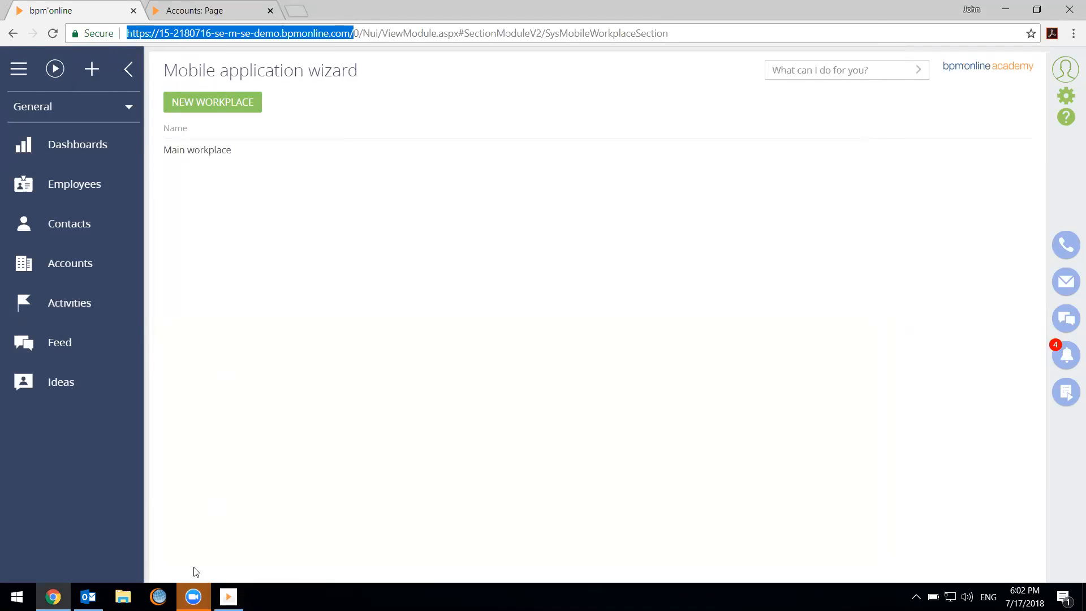
{"action": "left_click", "coordinate": [229, 597]}
{"action": "left_click", "coordinate": [593, 161]}
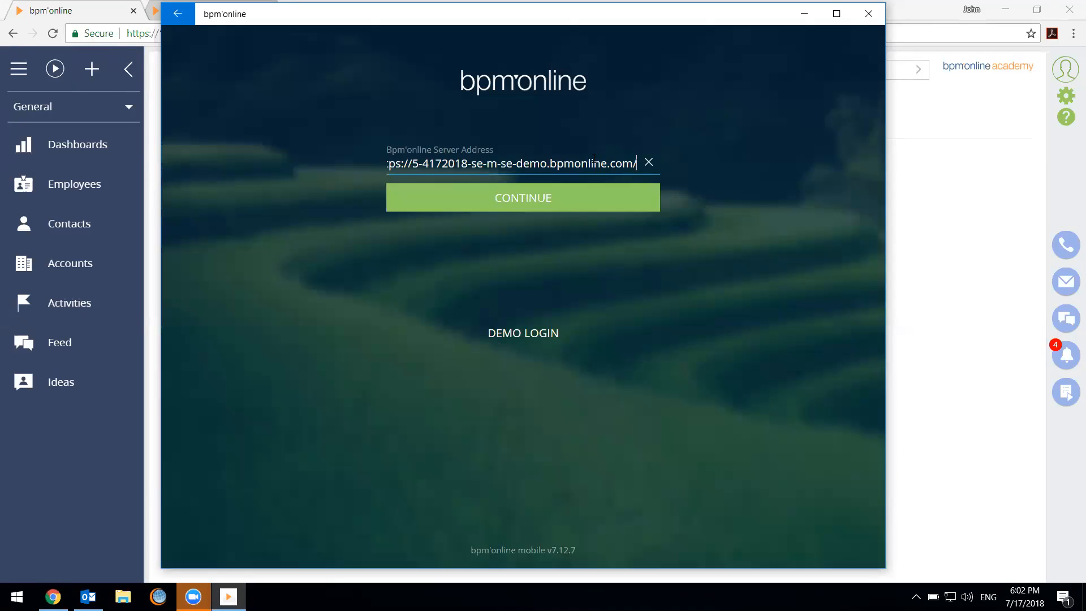
{"action": "key", "text": "ctrl+a"}
{"action": "key", "text": "BackSpace"}
{"action": "key", "text": "ctrl+v"}
{"action": "left_click", "coordinate": [482, 194]}
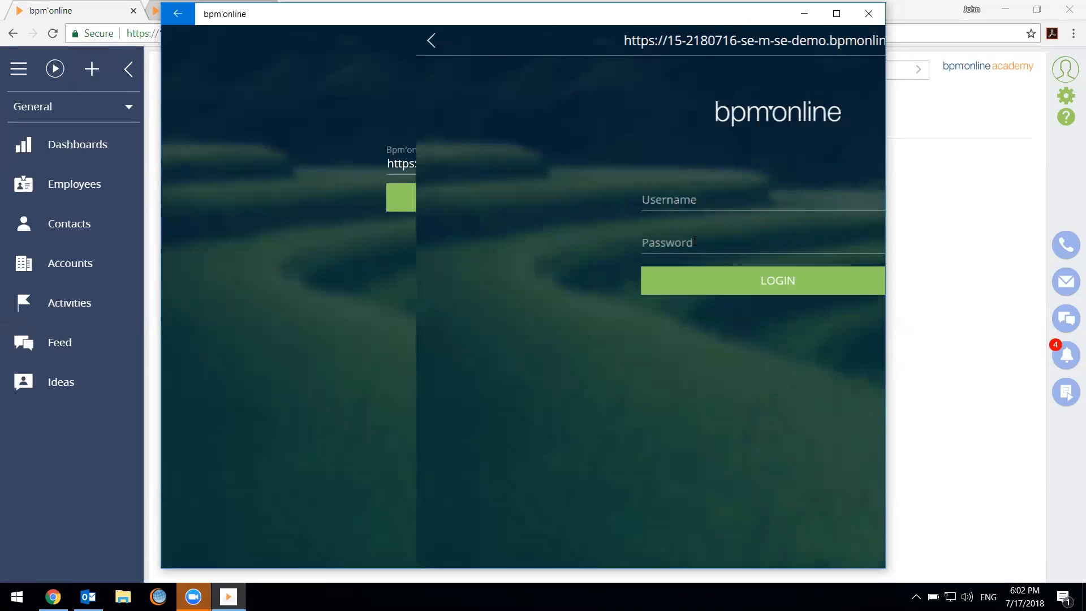
Log in to the mobile app with the username Supervisor and the account password
{"action": "type", "text": "Supervisor"}
{"action": "key", "text": "ctrl+a"}
{"action": "key", "text": "ctrl+c"}
{"action": "key", "text": "Tab"}
{"action": "key", "text": "ctrl+v"}
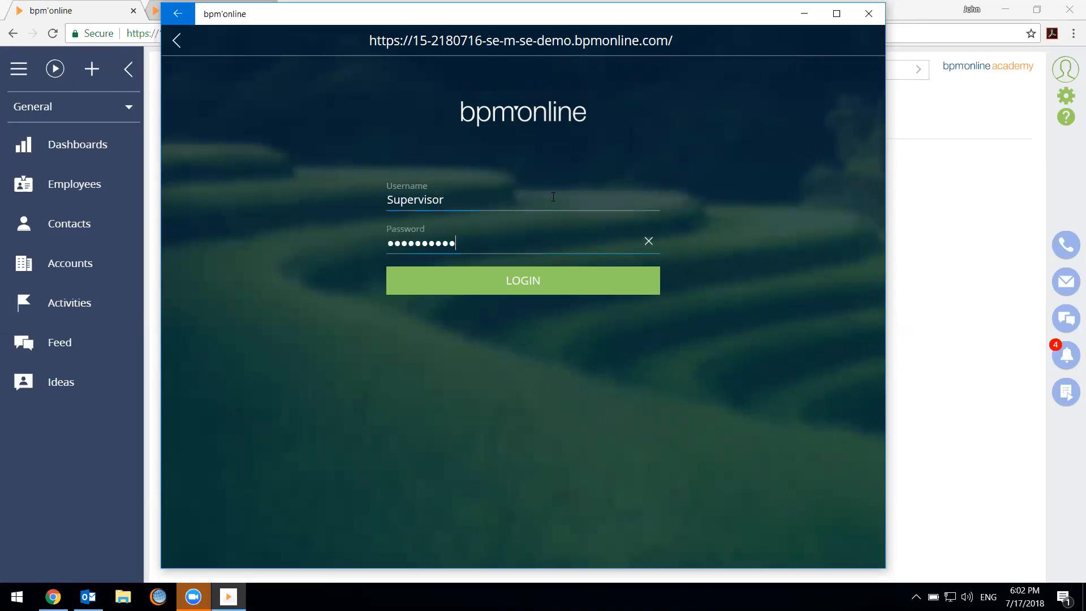
{"action": "key", "text": "Return"}
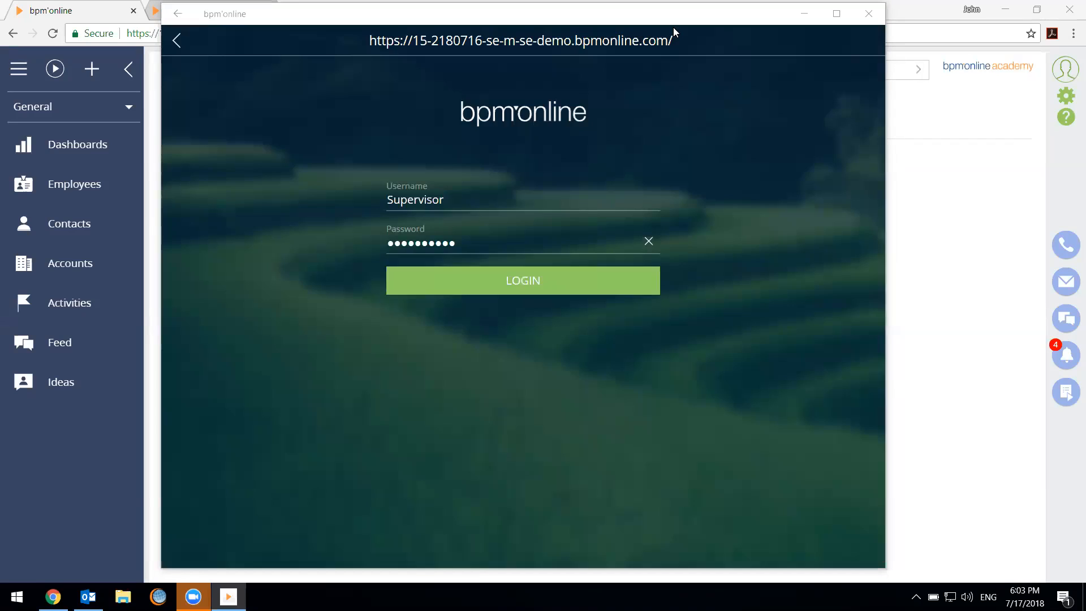
Switch to the browser, open Main workplace in the Mobile application wizard and go to its section setup
{"action": "left_click", "coordinate": [958, 253]}
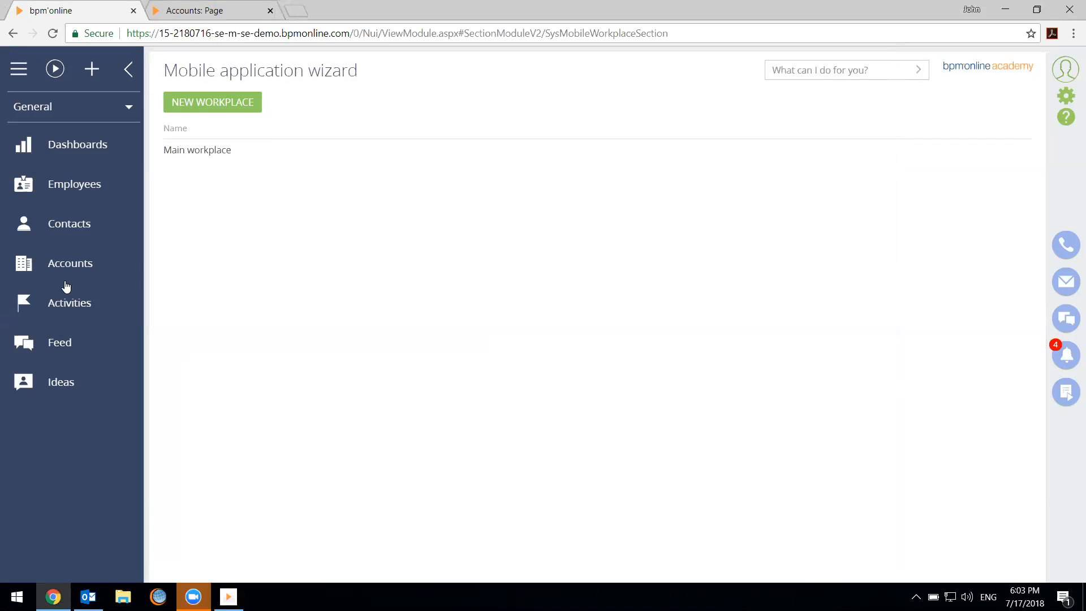
{"action": "left_click", "coordinate": [235, 150]}
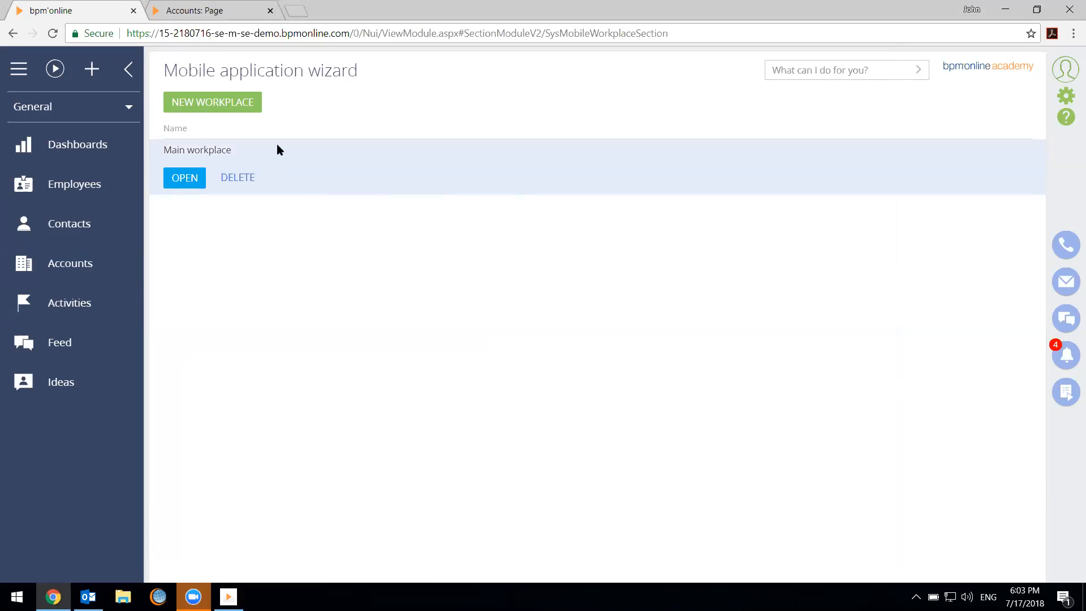
{"action": "left_click", "coordinate": [184, 178]}
{"action": "left_click", "coordinate": [182, 105]}
{"action": "left_click", "coordinate": [192, 181]}
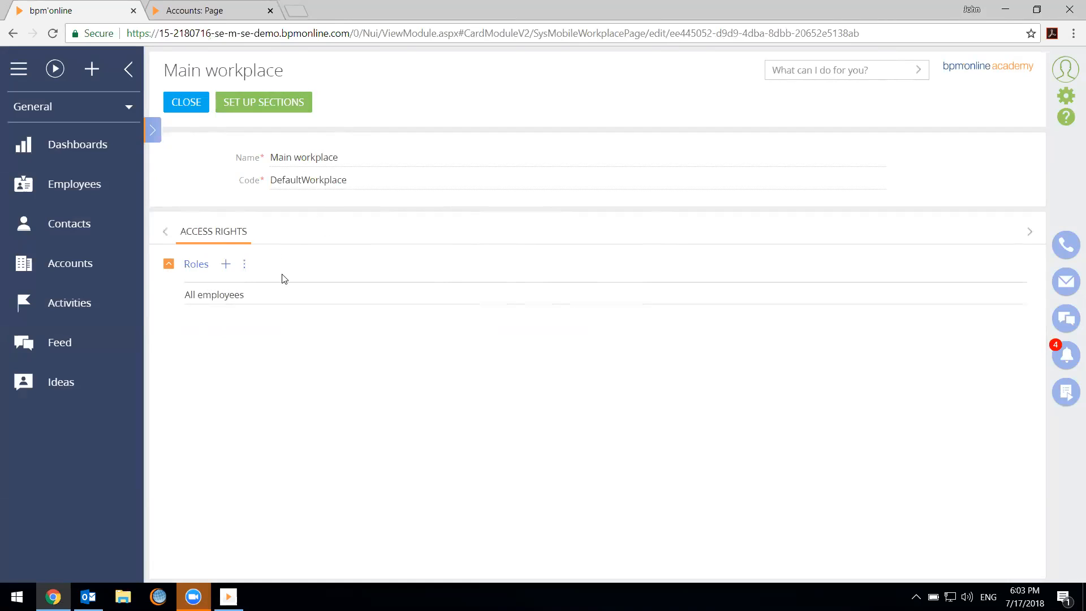
{"action": "left_click", "coordinate": [262, 299]}
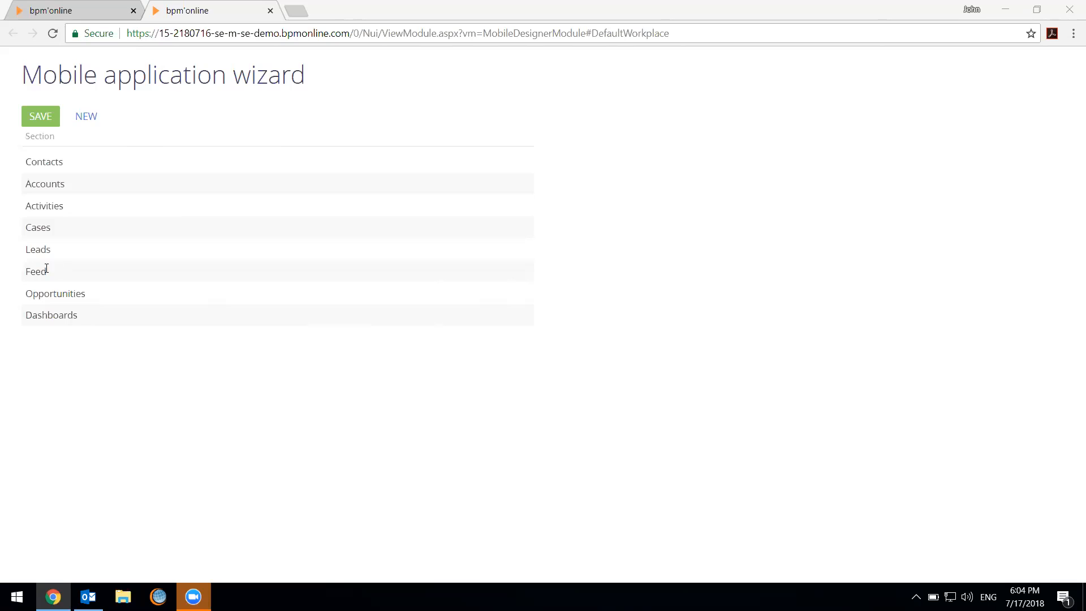
Search the available sections for "idea" and add the Ideas section to the mobile workplace
{"action": "left_click", "coordinate": [86, 118]}
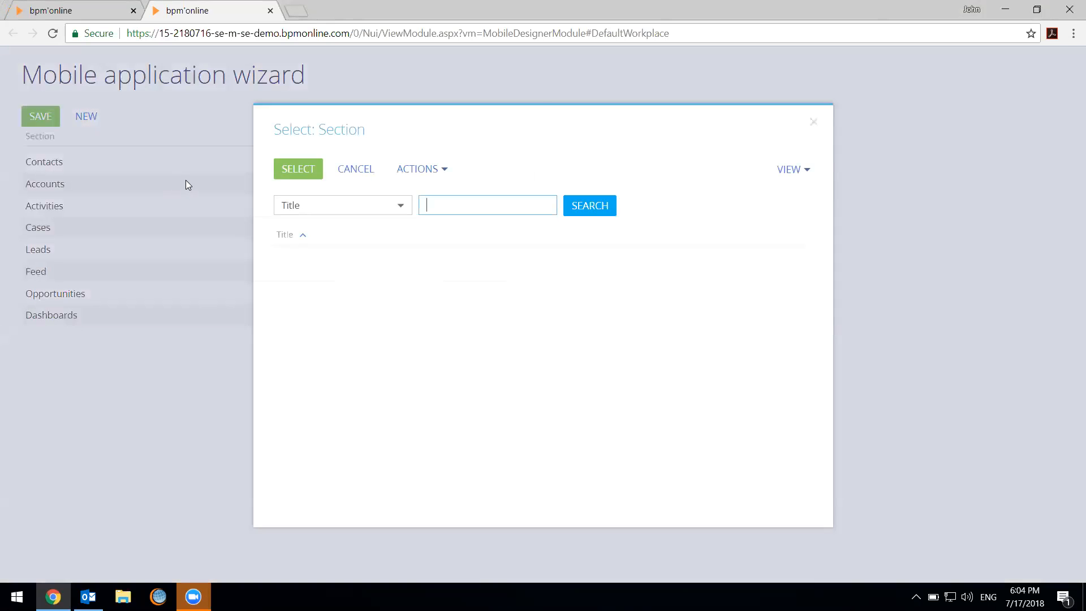
{"action": "type", "text": "idea"}
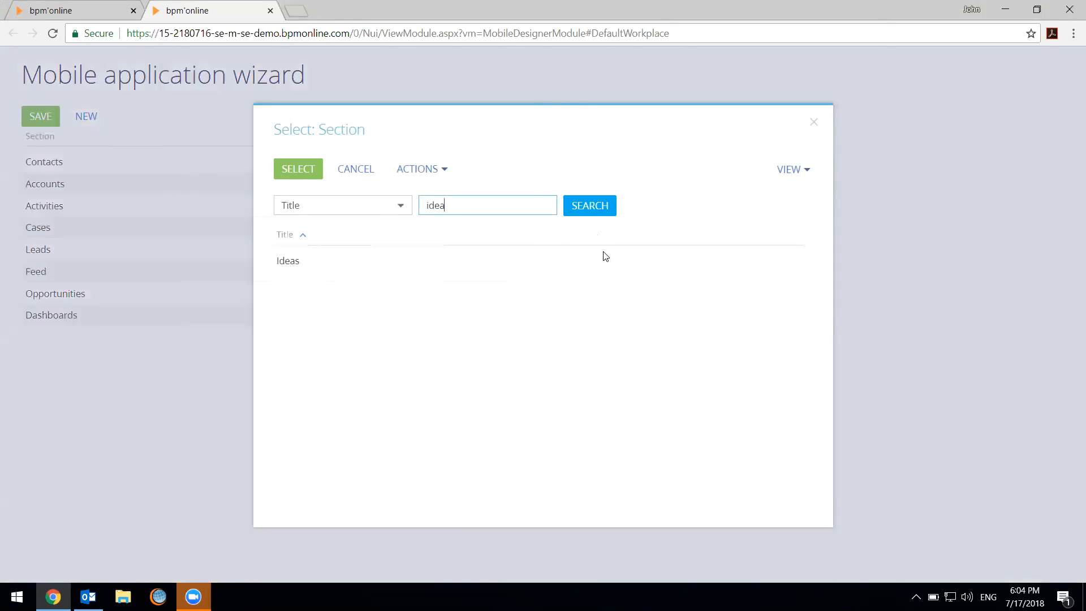
{"action": "left_click", "coordinate": [329, 263]}
{"action": "left_click", "coordinate": [307, 165]}
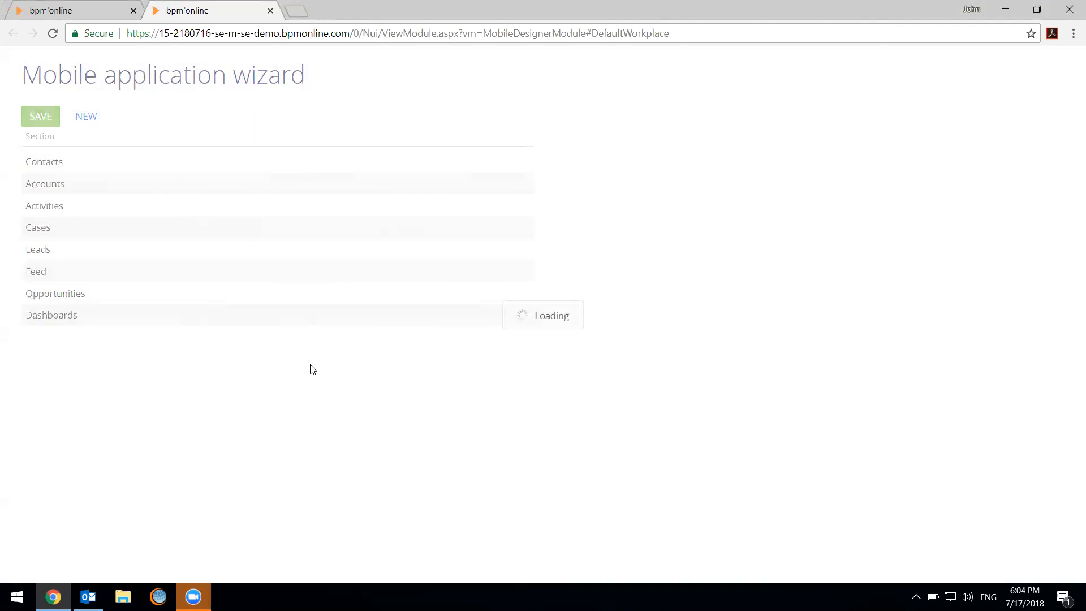
Open the page setup of the Ideas section and add the Affected Employees column
{"action": "left_click", "coordinate": [120, 339]}
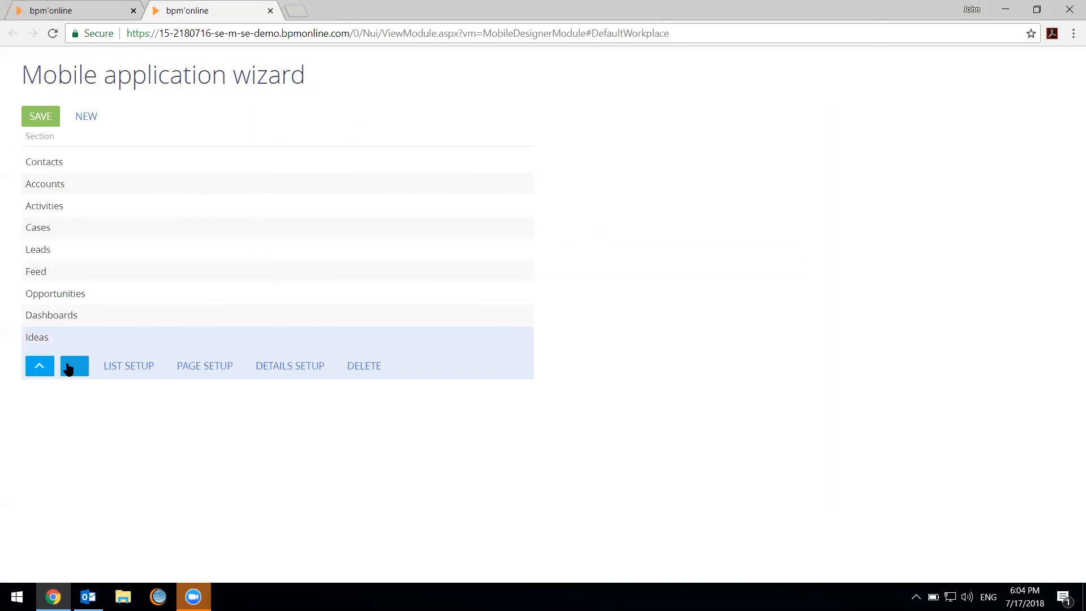
{"action": "left_click", "coordinate": [203, 367]}
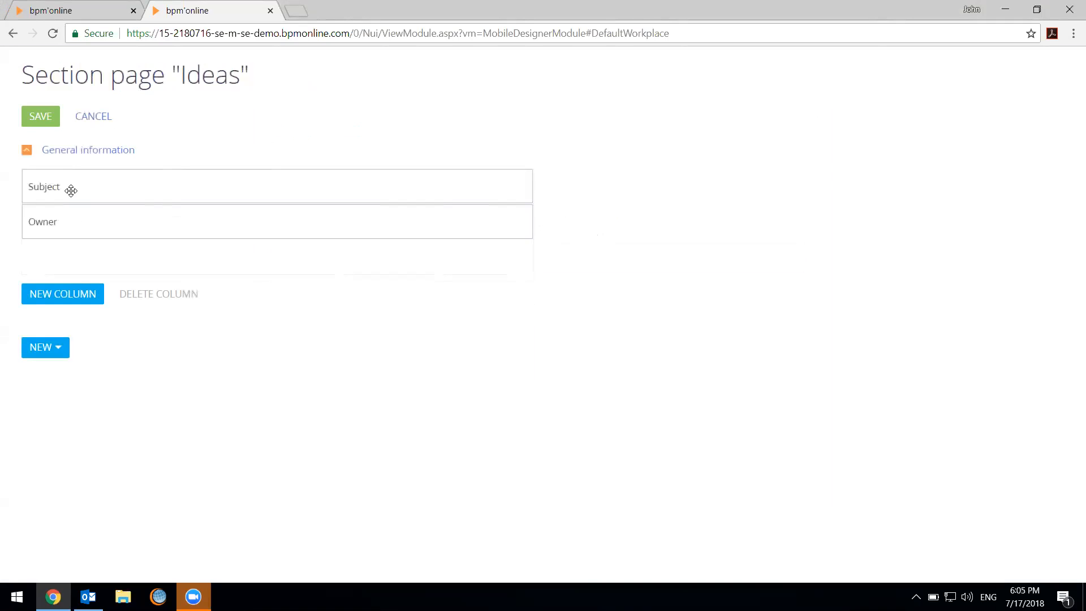
{"action": "left_click", "coordinate": [84, 296]}
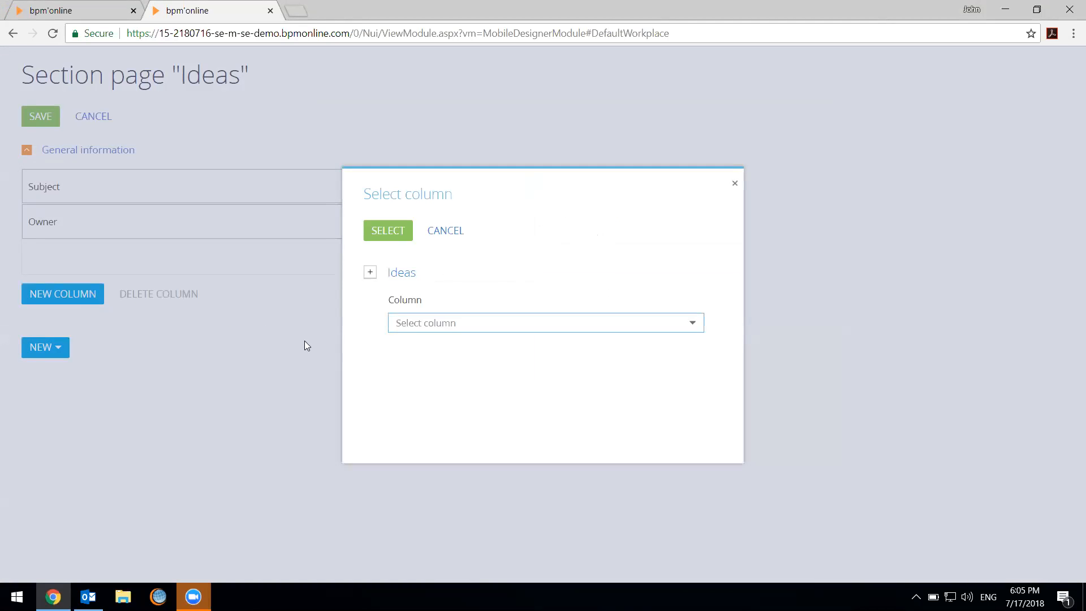
{"action": "left_click", "coordinate": [479, 324]}
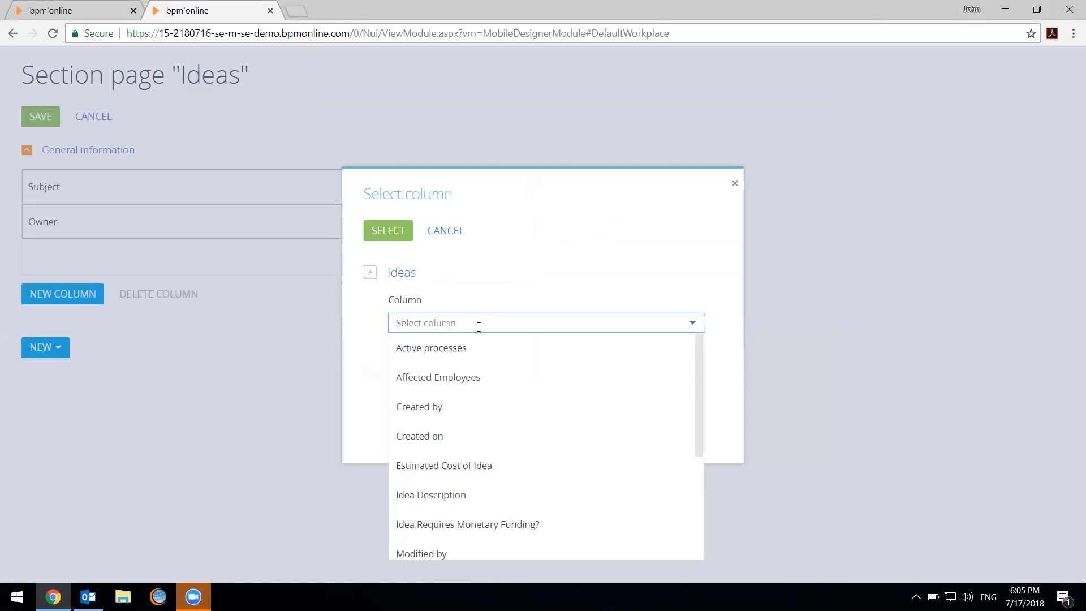
{"action": "left_click", "coordinate": [473, 378]}
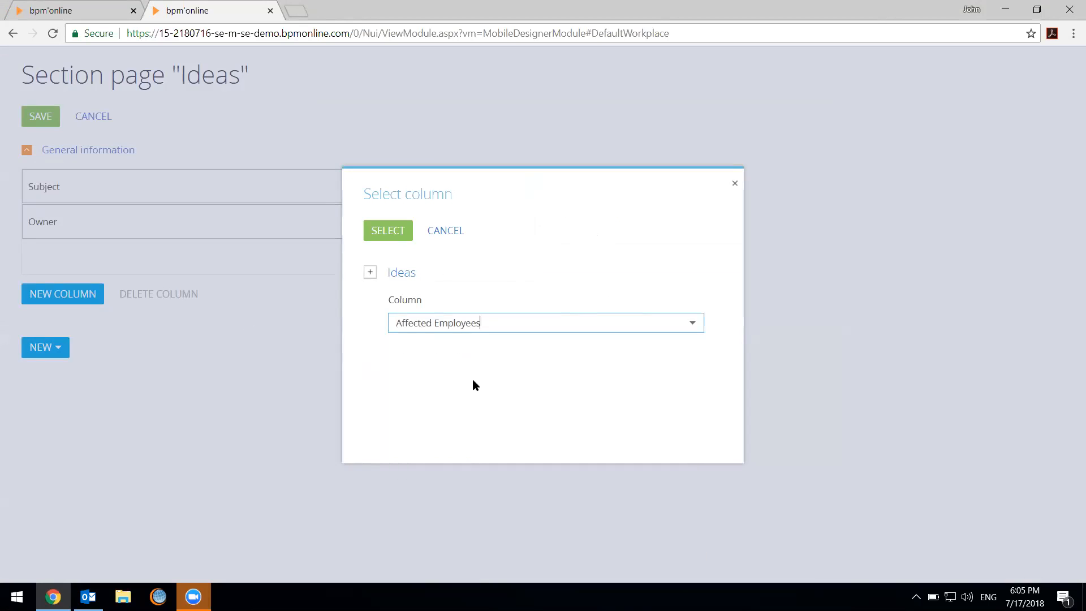
{"action": "left_click", "coordinate": [391, 231]}
Add the Estimated Cost of Idea and Preferred Implementation Date columns to the Ideas section page
{"action": "left_click", "coordinate": [35, 329]}
{"action": "left_click", "coordinate": [509, 318]}
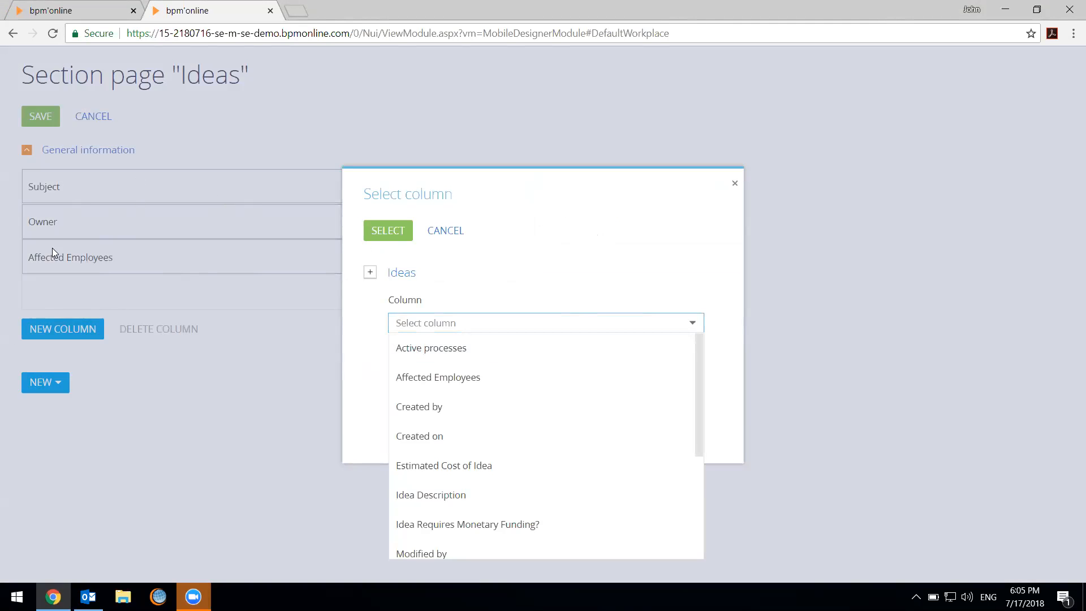
{"action": "left_click", "coordinate": [501, 477]}
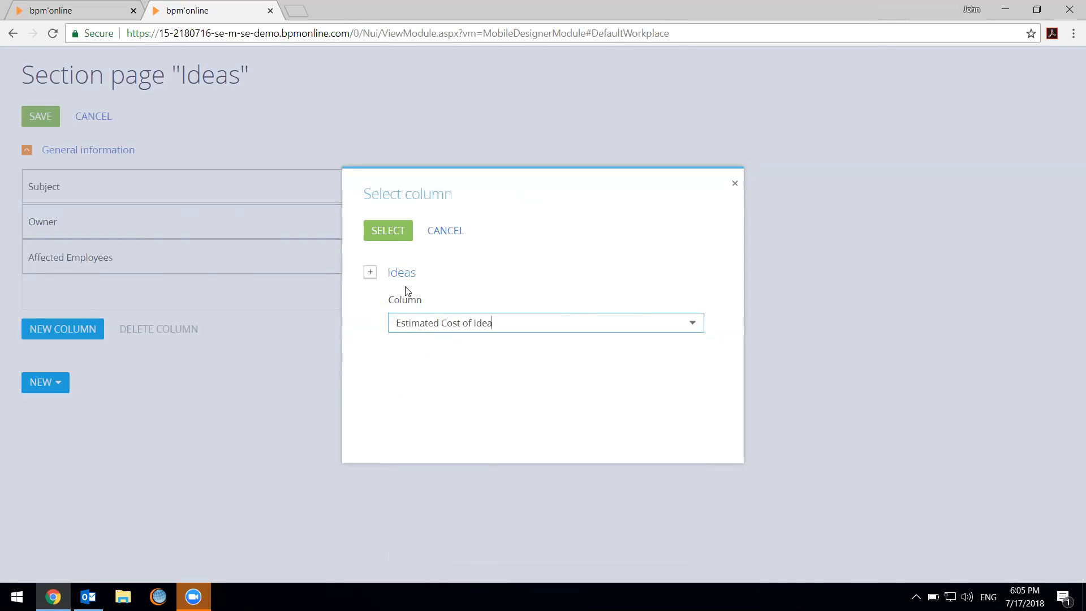
{"action": "left_click", "coordinate": [374, 230]}
{"action": "left_click", "coordinate": [50, 366]}
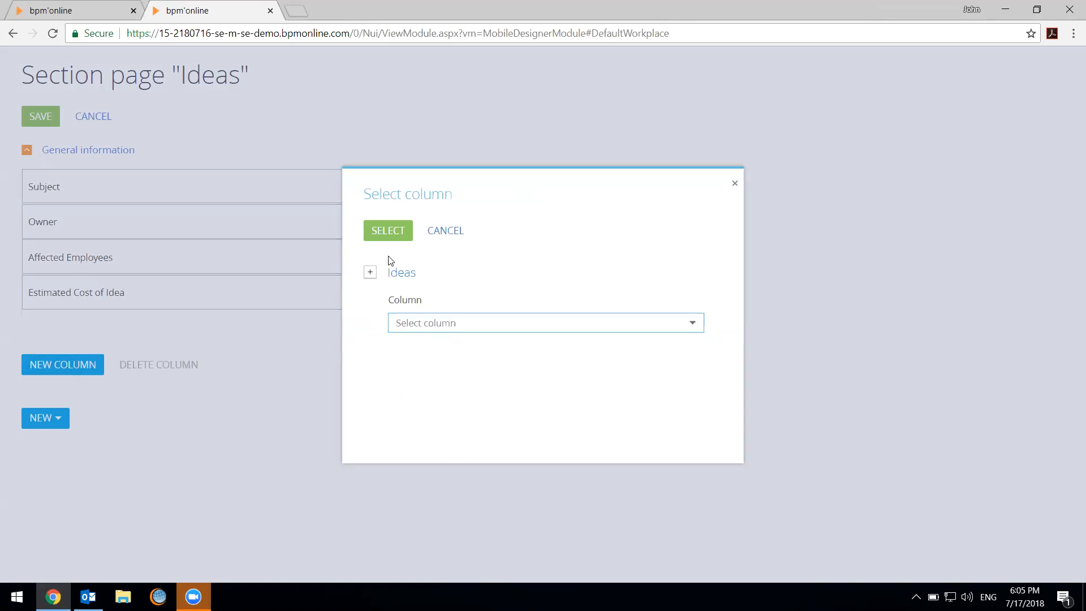
{"action": "left_click", "coordinate": [439, 323]}
{"action": "scroll", "coordinate": [484, 502], "scroll_direction": "down", "scroll_amount": 3}
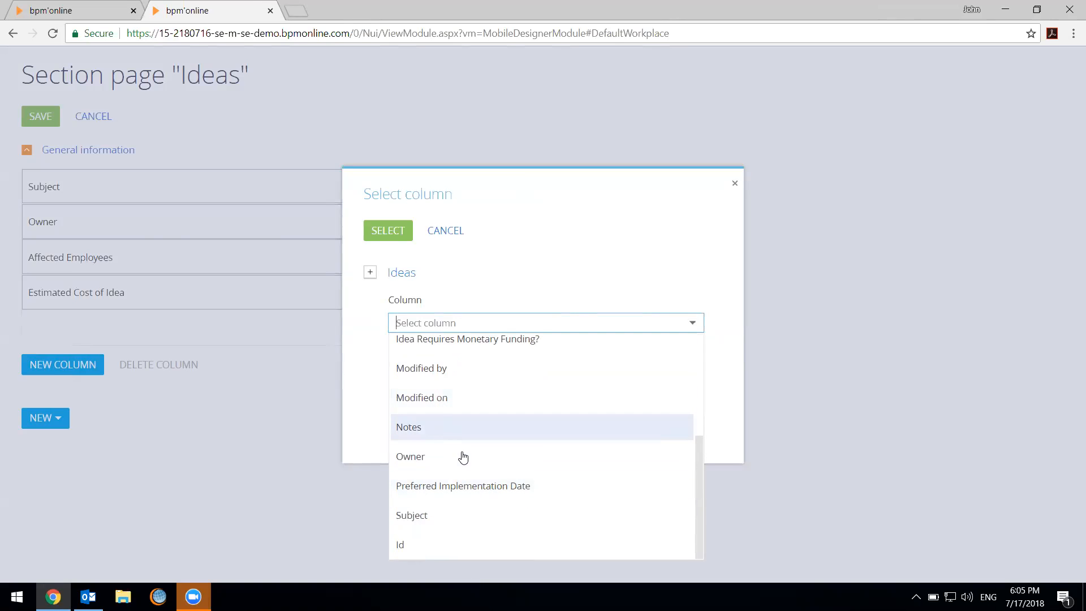
{"action": "left_click", "coordinate": [451, 499]}
{"action": "left_click", "coordinate": [388, 230]}
Add the Idea Description and Idea Requires Monetary Funding? columns to the Ideas section page
{"action": "left_click", "coordinate": [59, 400]}
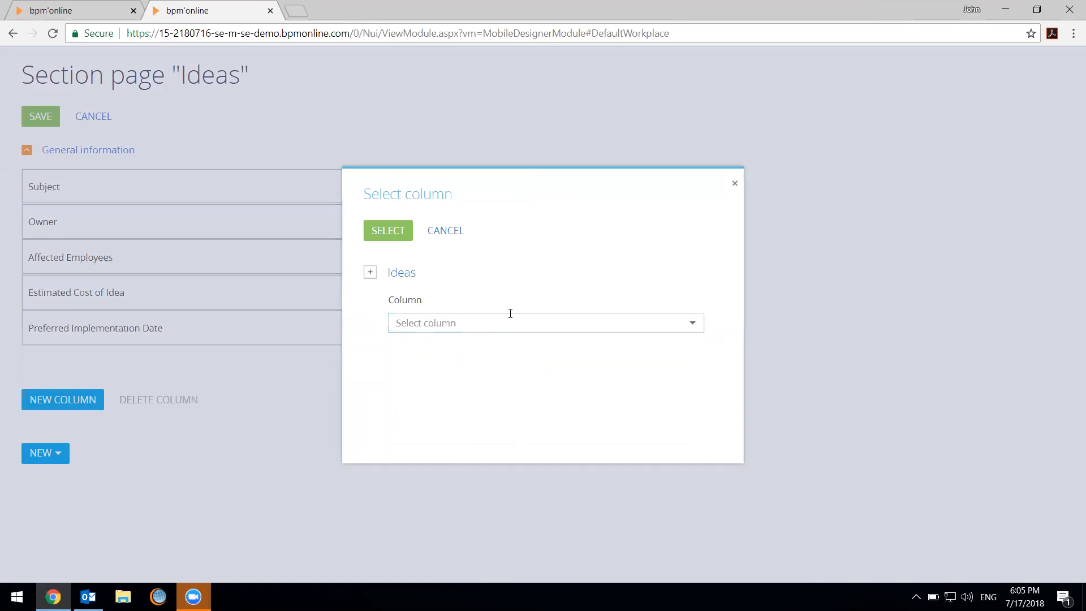
{"action": "left_click", "coordinate": [496, 322]}
{"action": "left_click", "coordinate": [496, 496]}
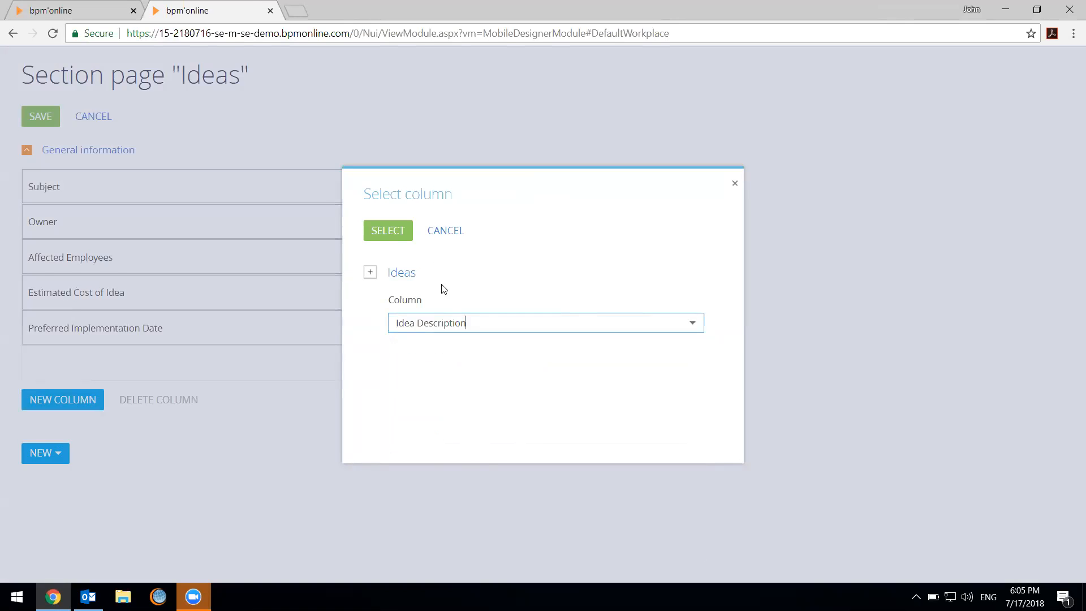
{"action": "left_click", "coordinate": [396, 232]}
{"action": "left_click", "coordinate": [68, 435]}
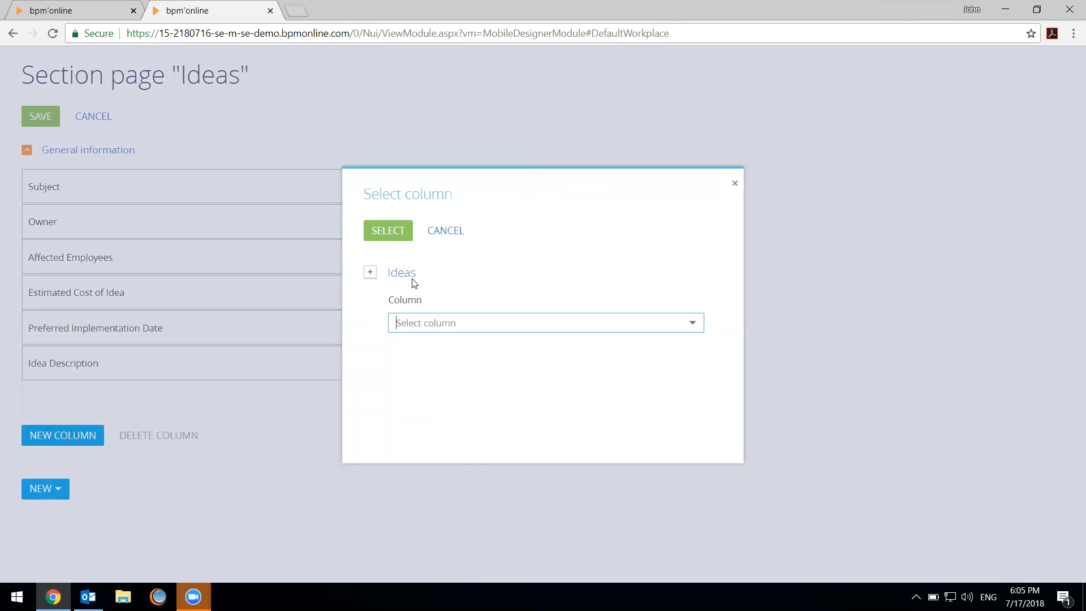
{"action": "left_click", "coordinate": [448, 322]}
{"action": "left_click", "coordinate": [492, 524]}
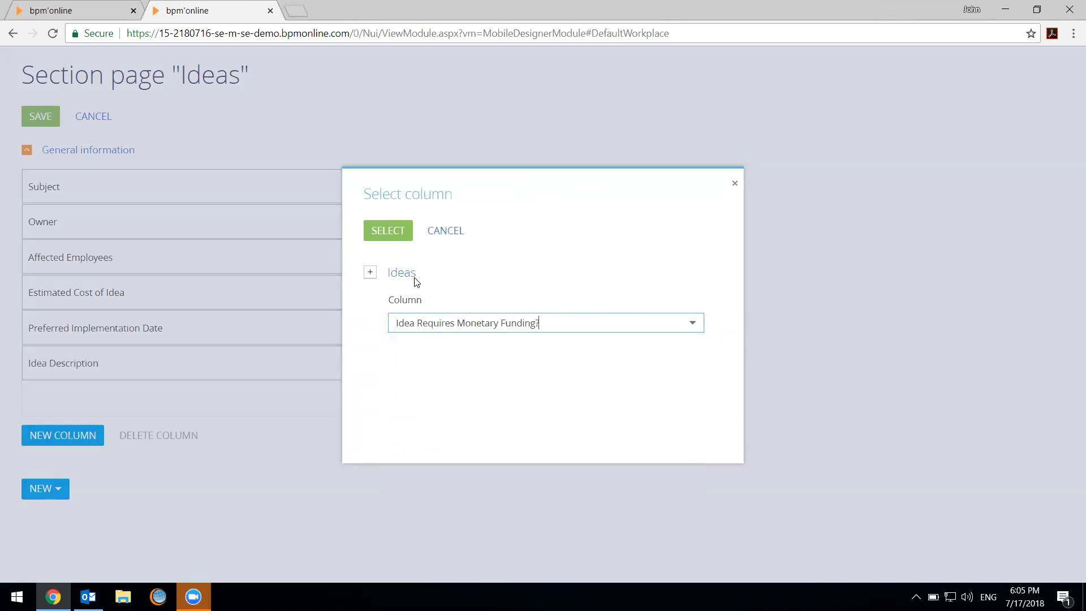
{"action": "left_click", "coordinate": [388, 230]}
{"action": "left_click", "coordinate": [68, 470]}
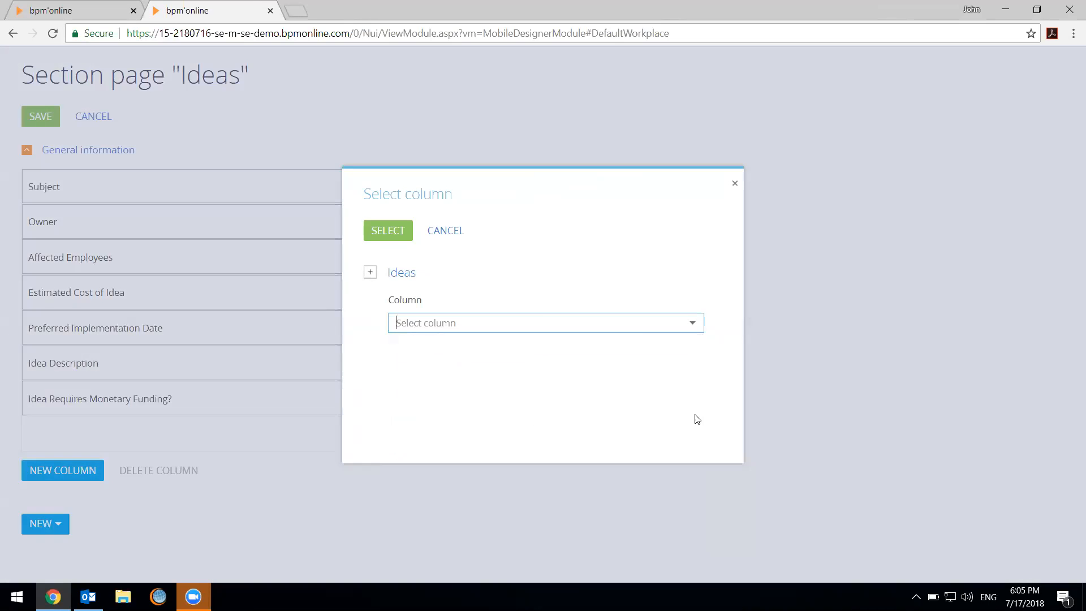
{"action": "left_click", "coordinate": [450, 318]}
{"action": "scroll", "coordinate": [481, 385], "scroll_direction": "down", "scroll_amount": 3}
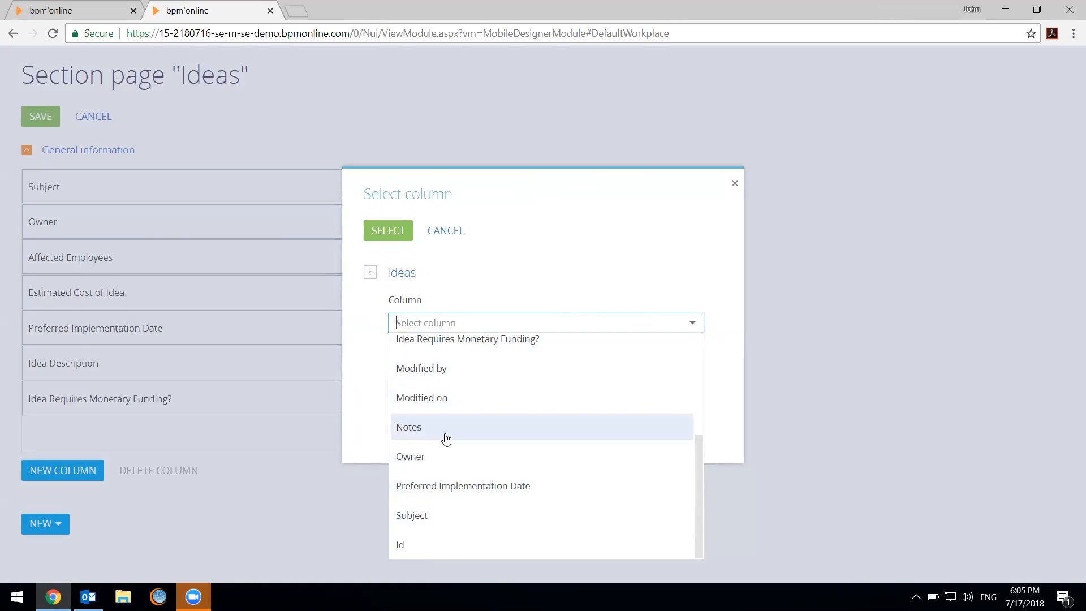
{"action": "scroll", "coordinate": [444, 413], "scroll_direction": "up", "scroll_amount": 3}
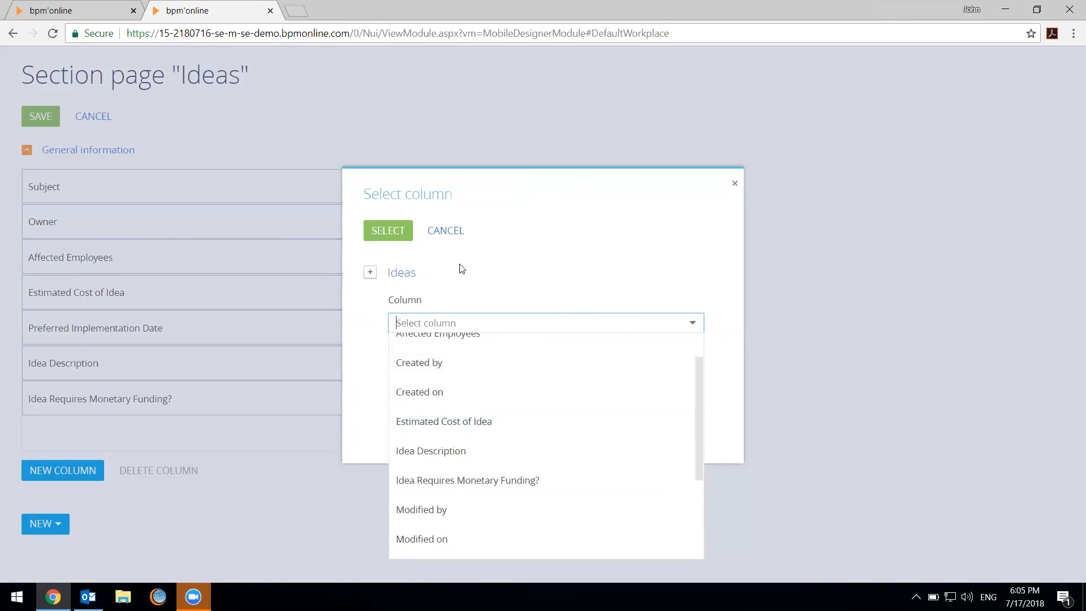
{"action": "left_click", "coordinate": [514, 245]}
{"action": "left_click", "coordinate": [461, 232]}
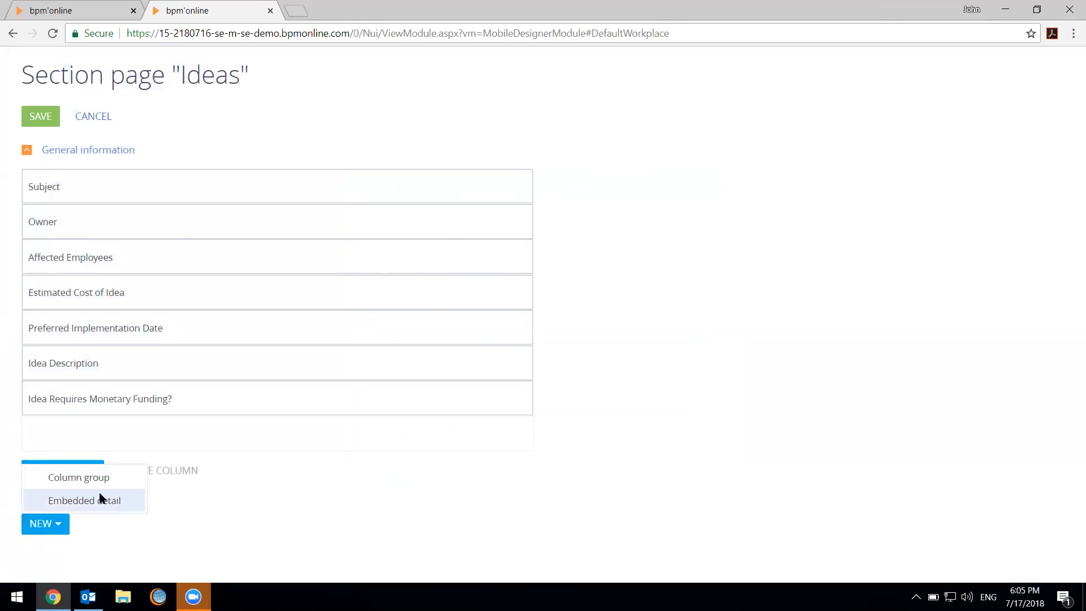
{"action": "left_click", "coordinate": [233, 544]}
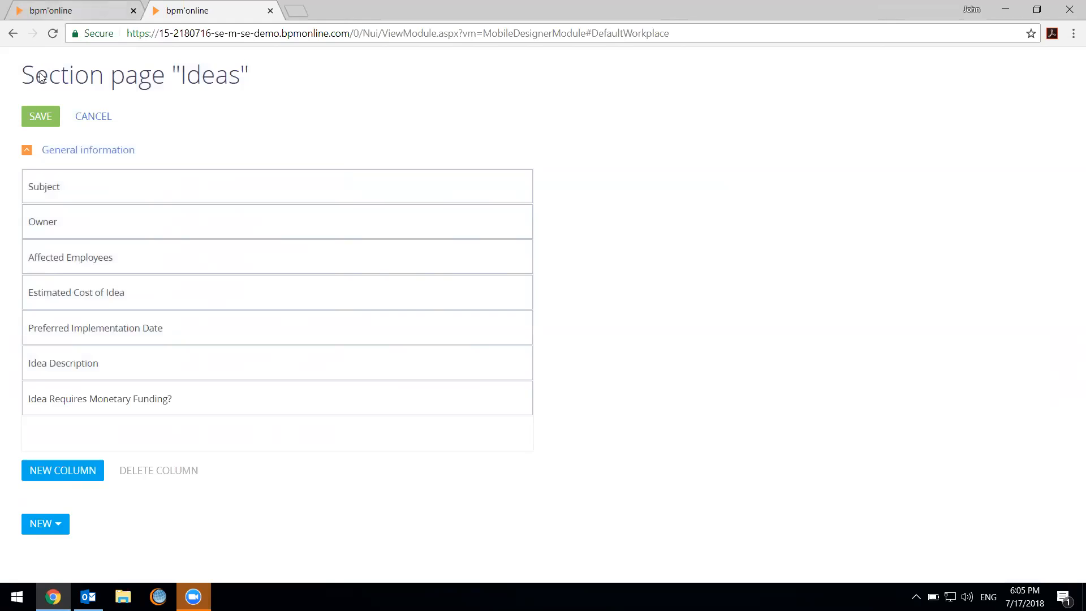
Save the Ideas page setup, and review and save the Ideas list setup
{"action": "left_click", "coordinate": [38, 116]}
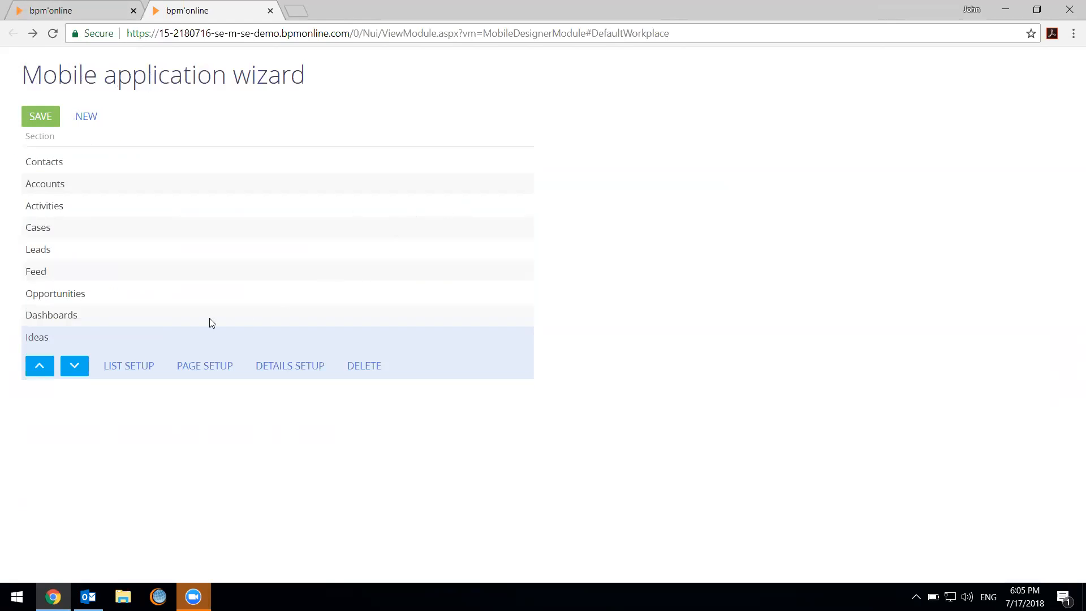
{"action": "left_click", "coordinate": [118, 368]}
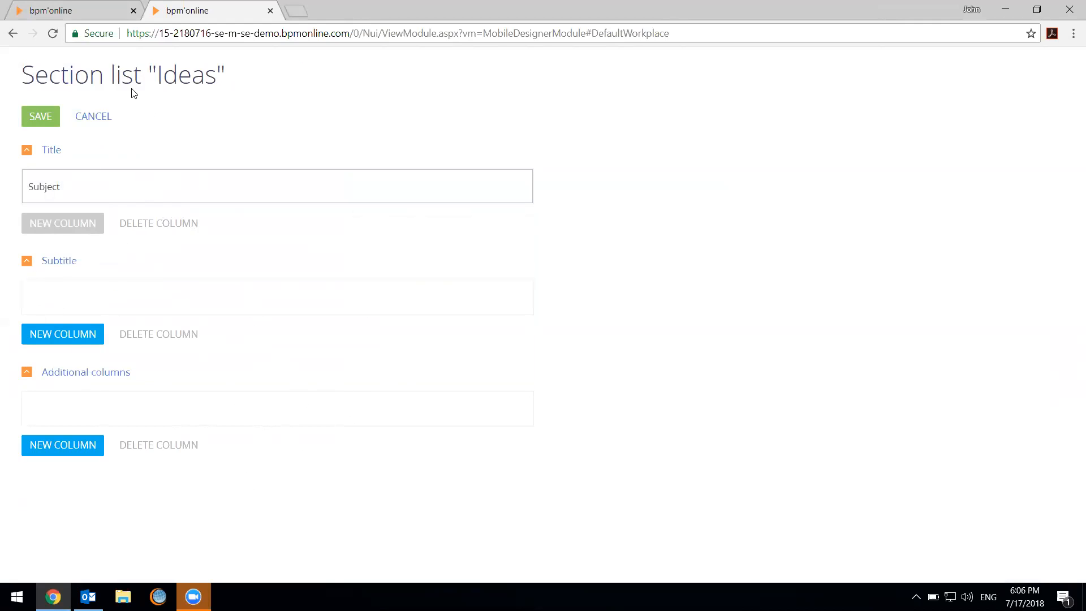
{"action": "left_click", "coordinate": [40, 116]}
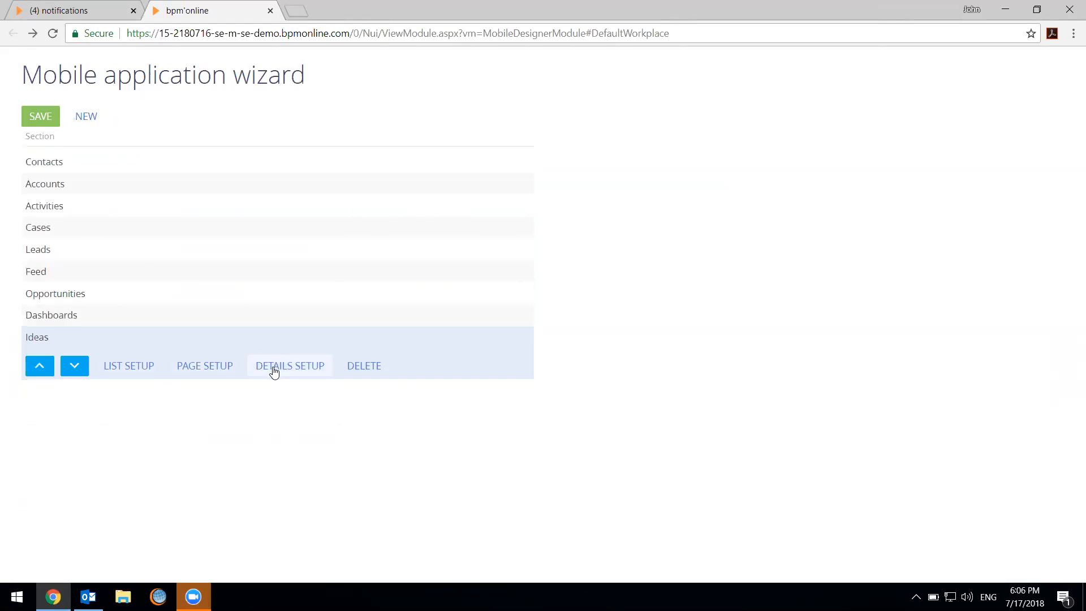
Open the details setup of the Accounts section and start a new detail using Social Networks
{"action": "left_click", "coordinate": [221, 193]}
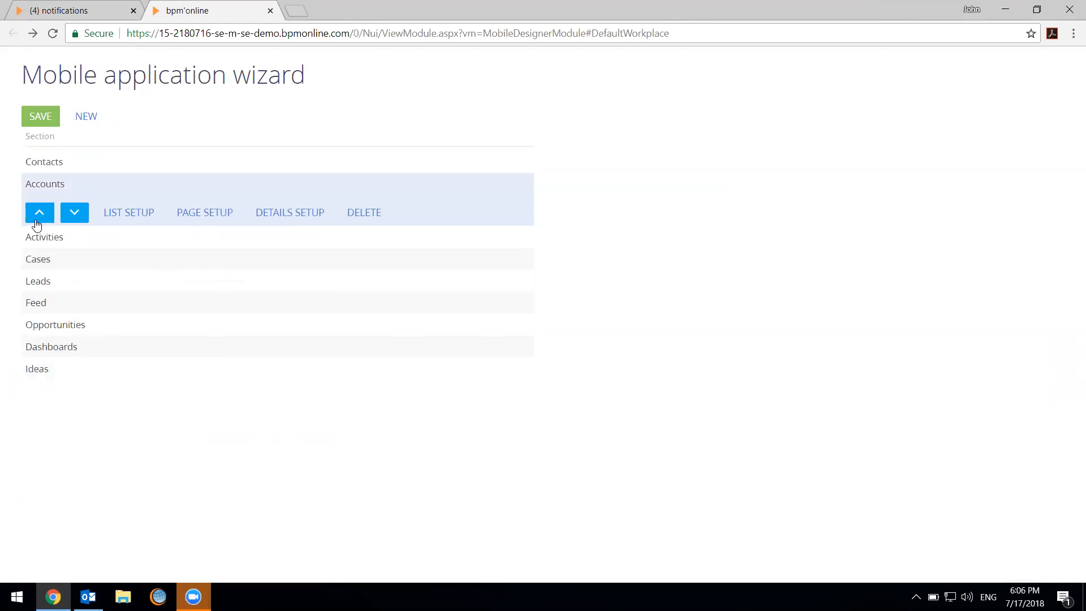
{"action": "left_click", "coordinate": [290, 219]}
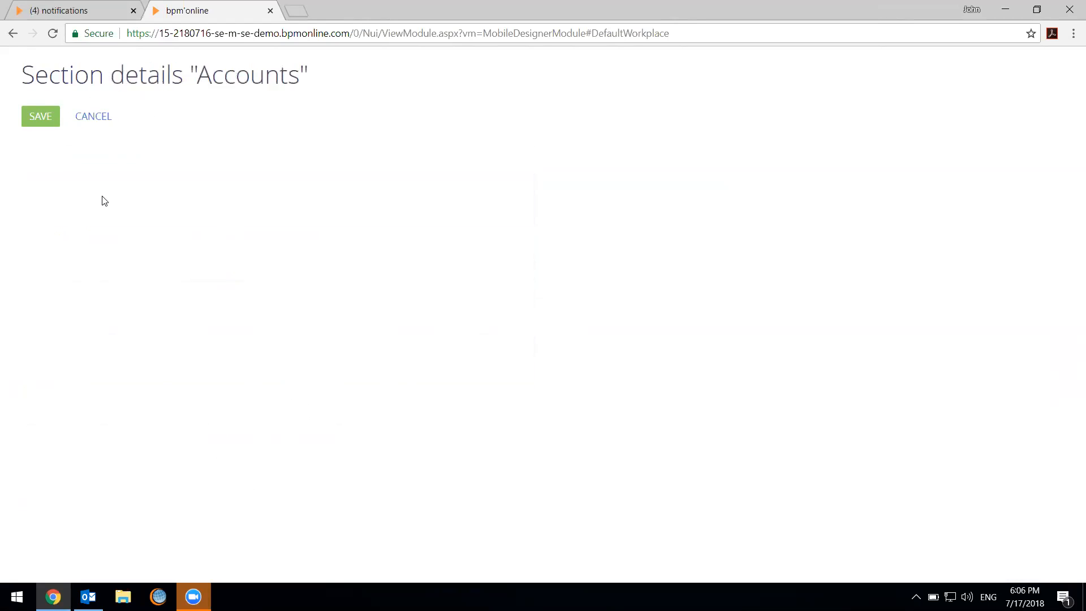
{"action": "left_click", "coordinate": [63, 274]}
{"action": "left_click", "coordinate": [502, 301]}
{"action": "type", "text": "soc"}
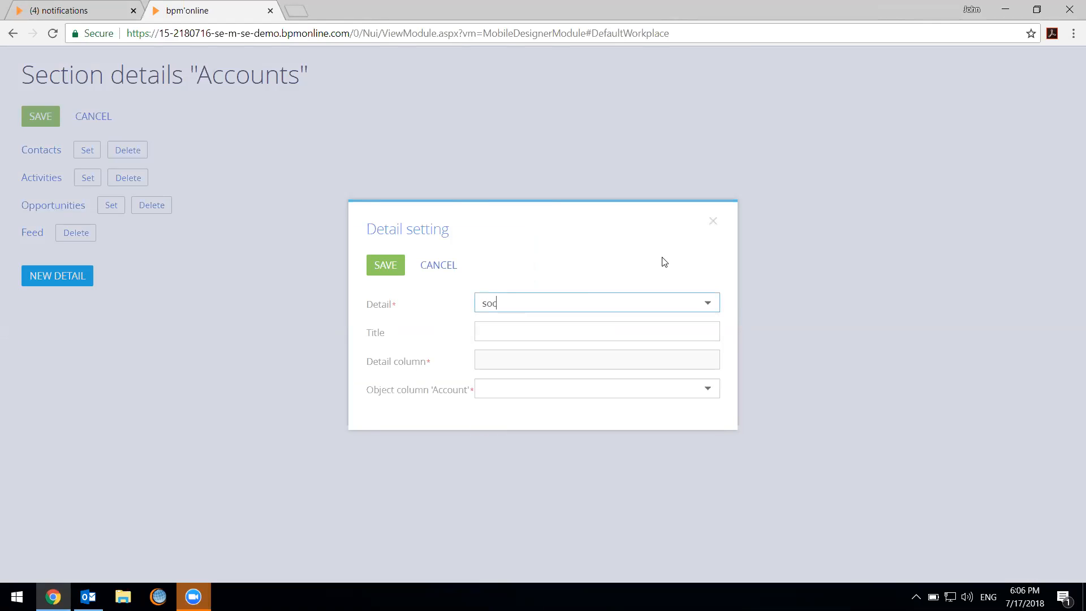
{"action": "left_click", "coordinate": [710, 308]}
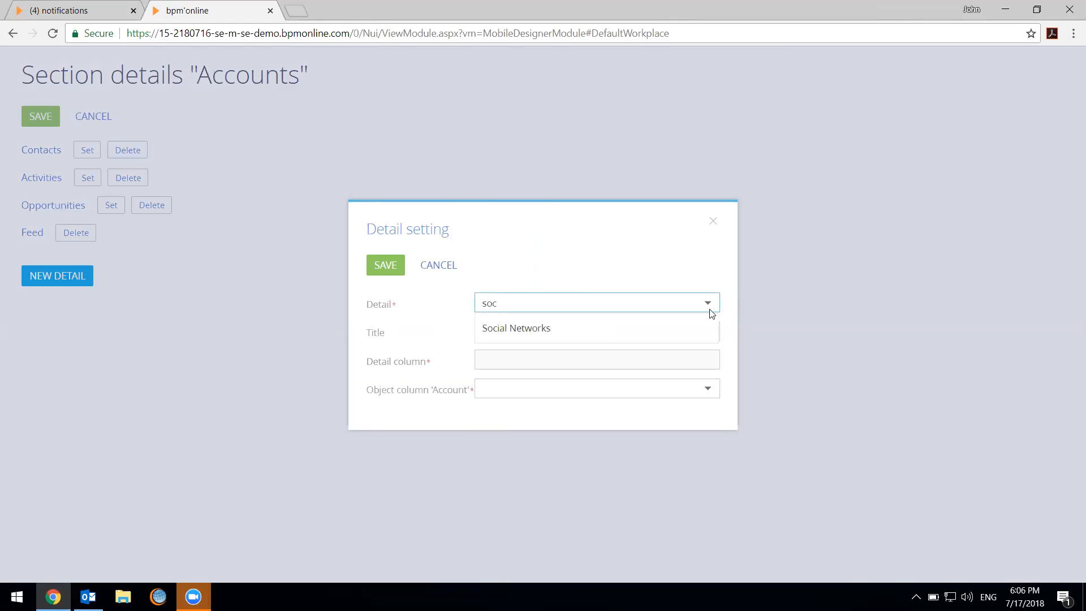
{"action": "left_click", "coordinate": [606, 333]}
Link the new detail with Account as the detail column and Id as the object column, and save it
{"action": "left_click", "coordinate": [521, 358]}
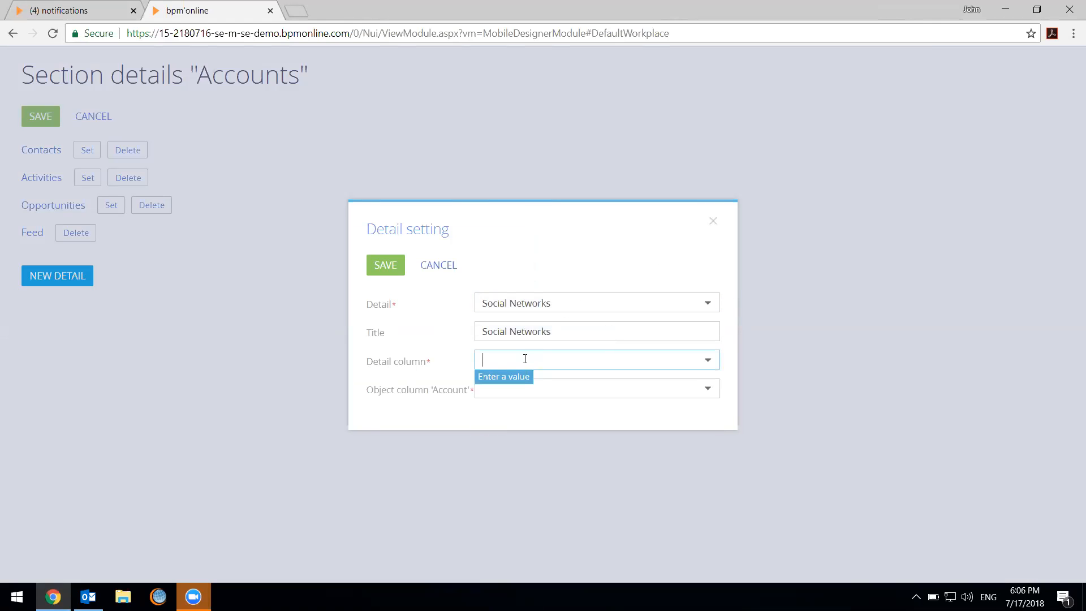
{"action": "type", "text": "acc"}
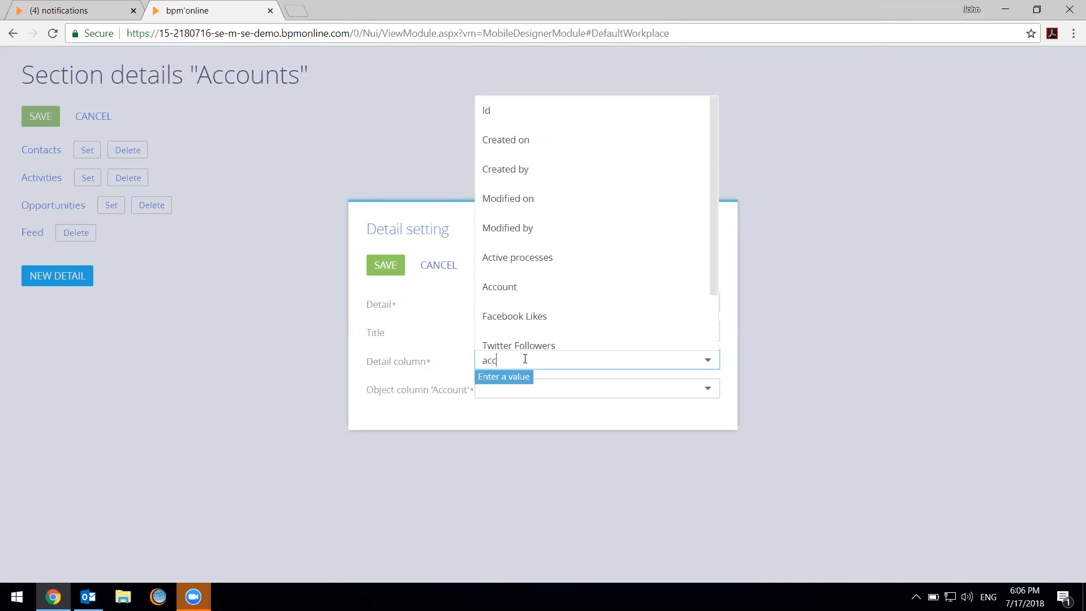
{"action": "left_click", "coordinate": [526, 390]}
{"action": "left_click", "coordinate": [514, 386]}
{"action": "type", "text": "id"}
{"action": "left_click", "coordinate": [537, 419]}
{"action": "left_click", "coordinate": [385, 265]}
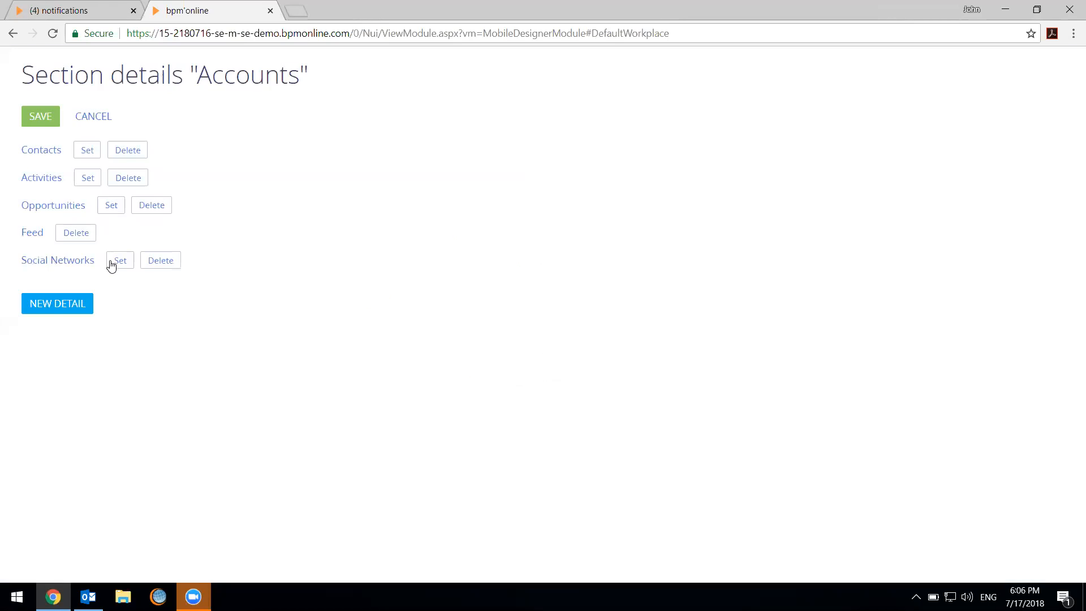
Check the settings of the Social Networks detail without changing them, and save the Accounts details setup
{"action": "left_click", "coordinate": [111, 266]}
{"action": "left_click", "coordinate": [448, 263]}
{"action": "left_click", "coordinate": [42, 118]}
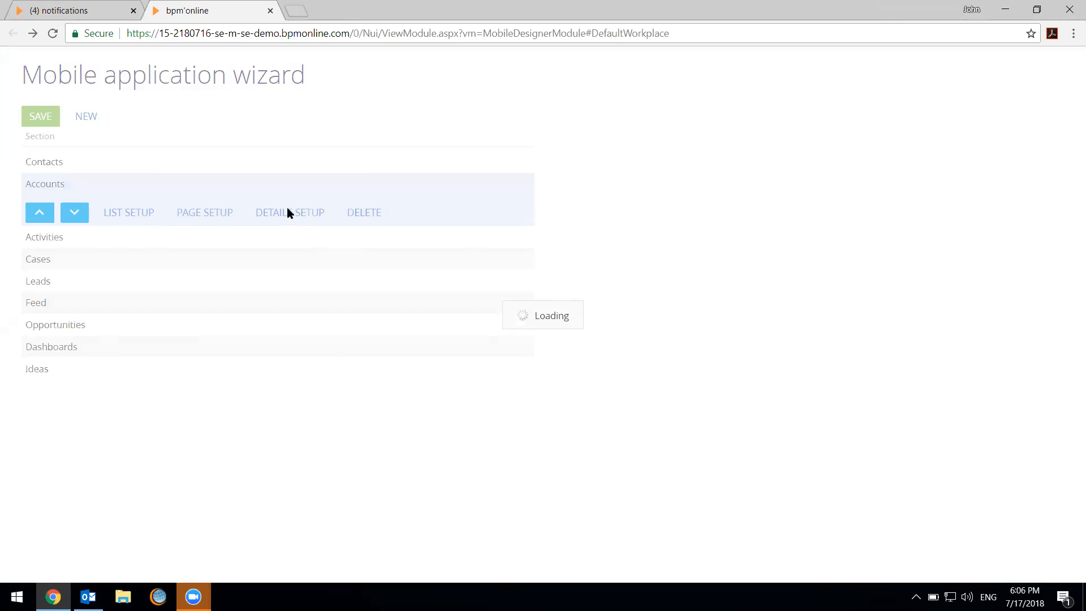
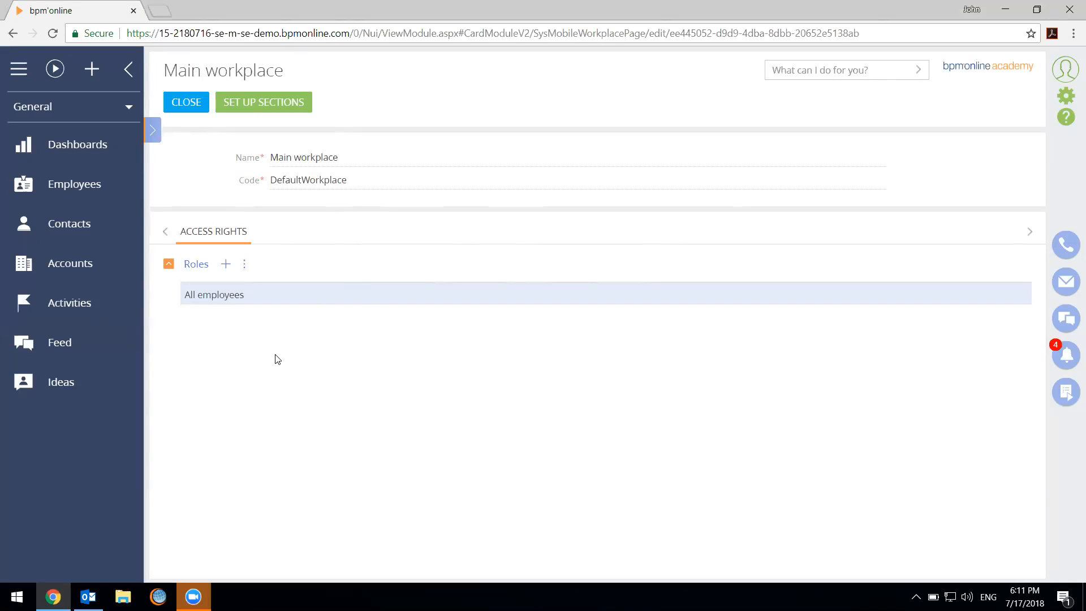
Close the Main workplace of the mobile application and open the System Designer
{"action": "left_click", "coordinate": [195, 104]}
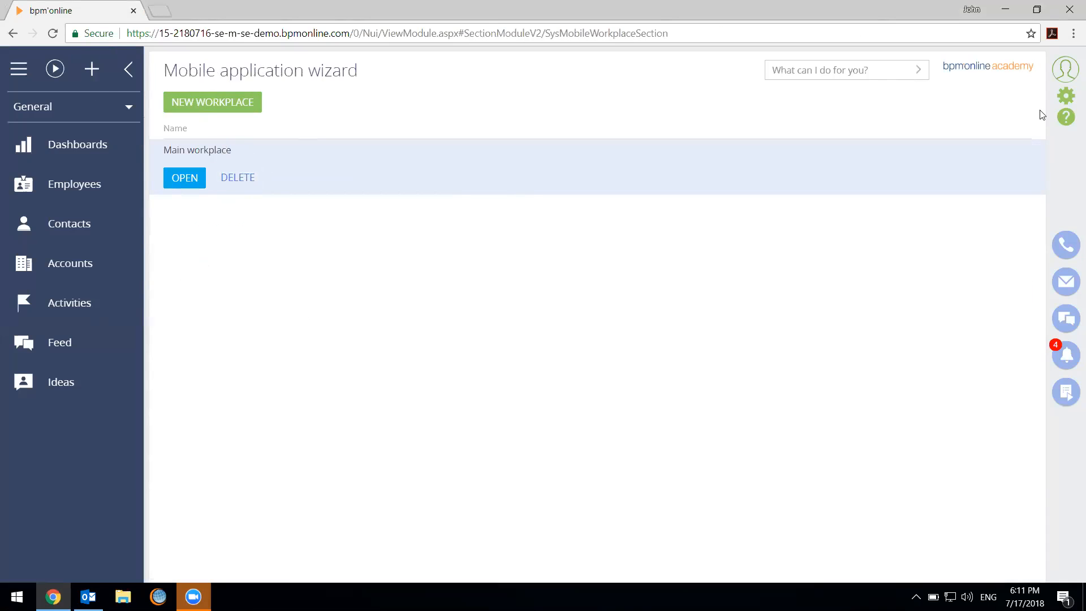
{"action": "left_click", "coordinate": [1064, 95]}
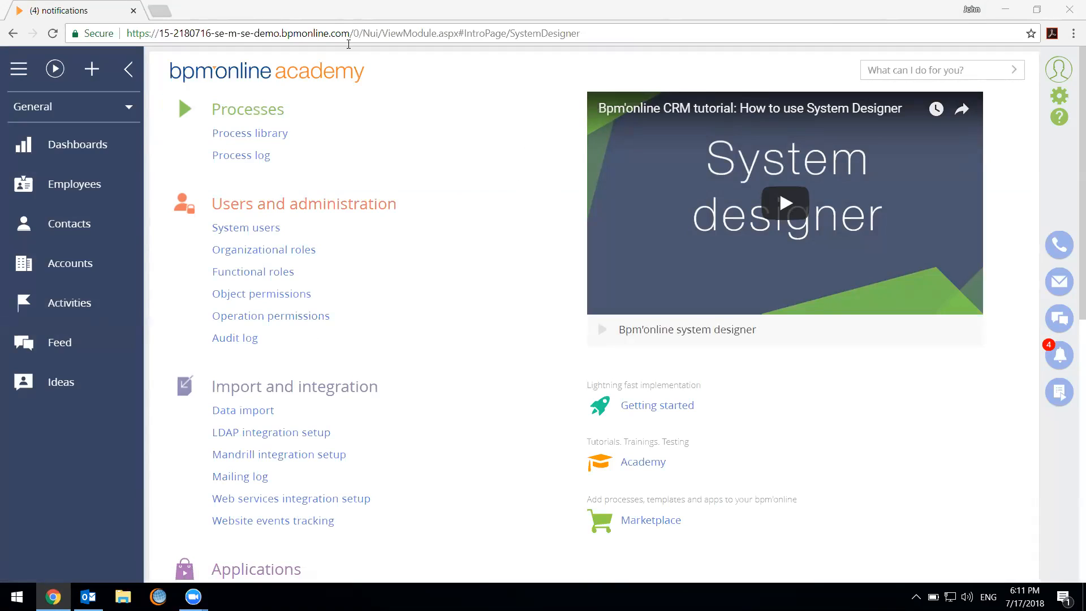
{"action": "left_click_drag", "start_coordinate": [282, 32], "coordinate": [125, 35]}
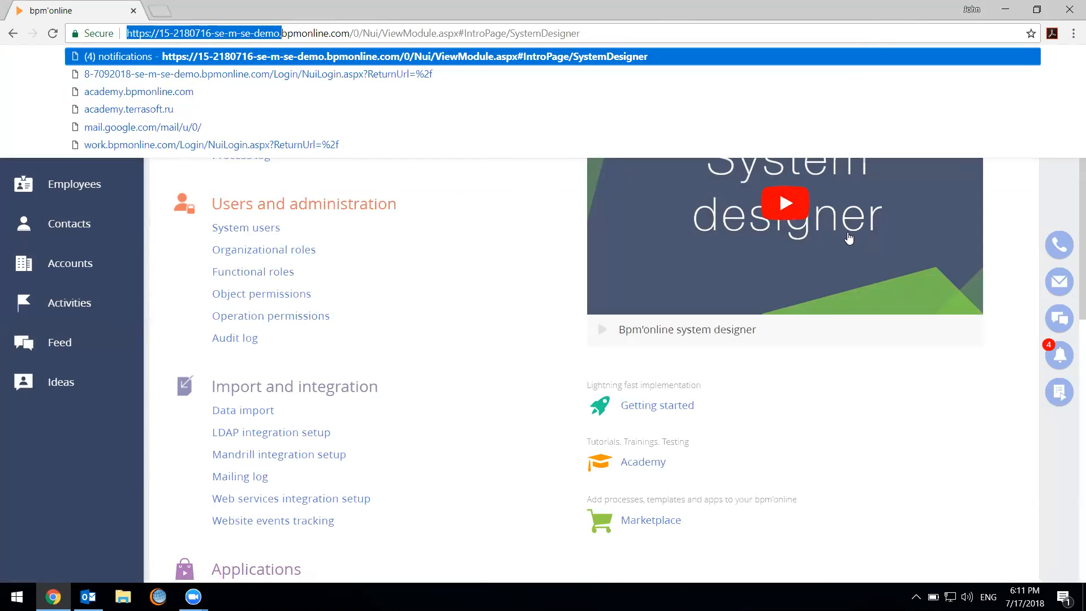
{"action": "left_click", "coordinate": [848, 234]}
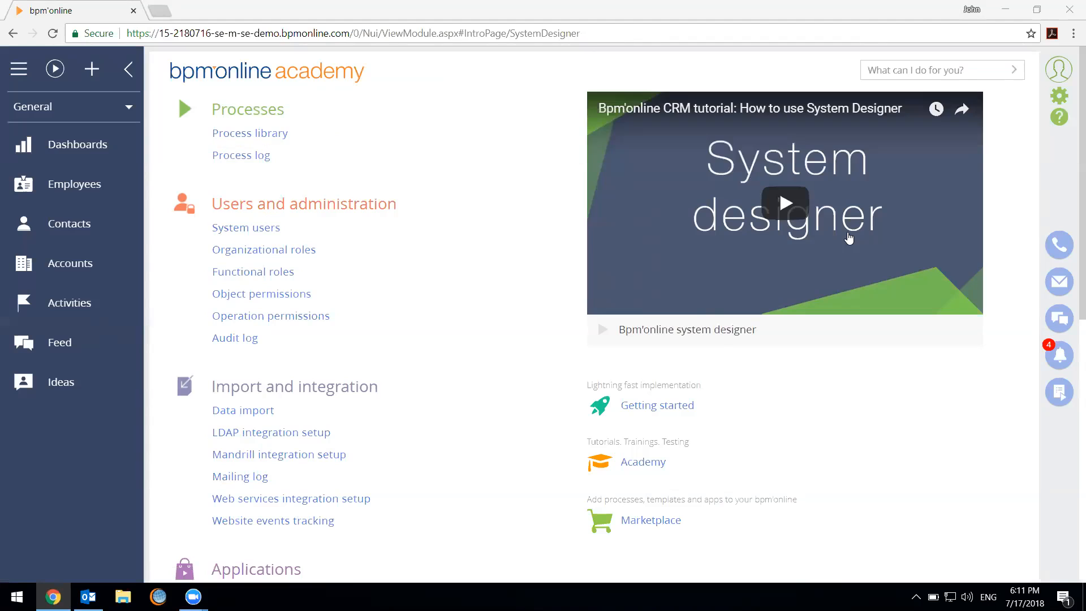
{"action": "left_click", "coordinate": [497, 347]}
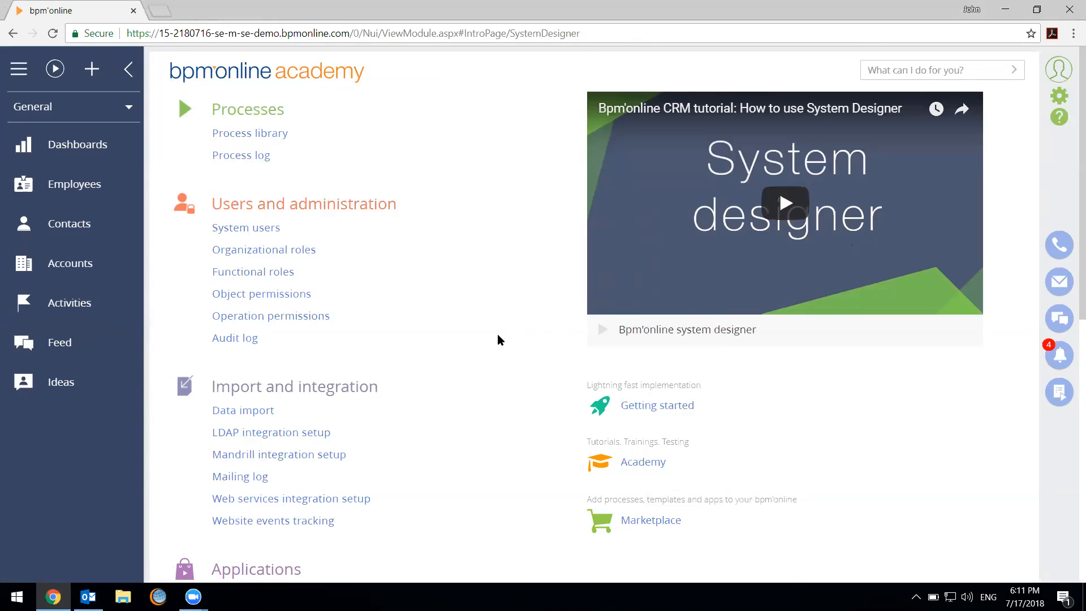
Open the Workplace setup from the System Designer
{"action": "scroll", "coordinate": [422, 337], "scroll_direction": "down", "scroll_amount": 9}
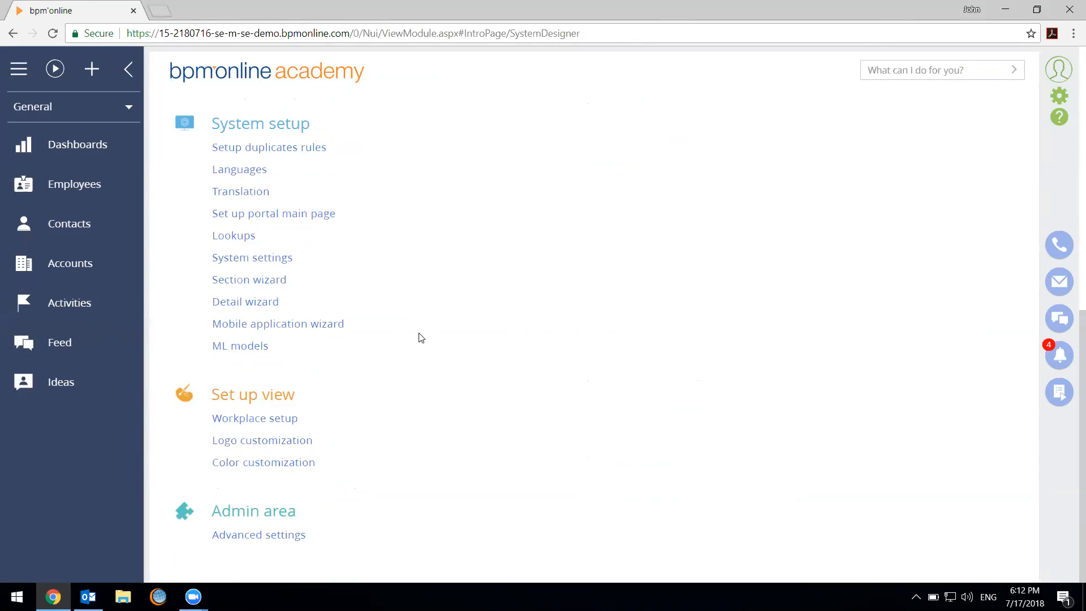
{"action": "left_click", "coordinate": [274, 421]}
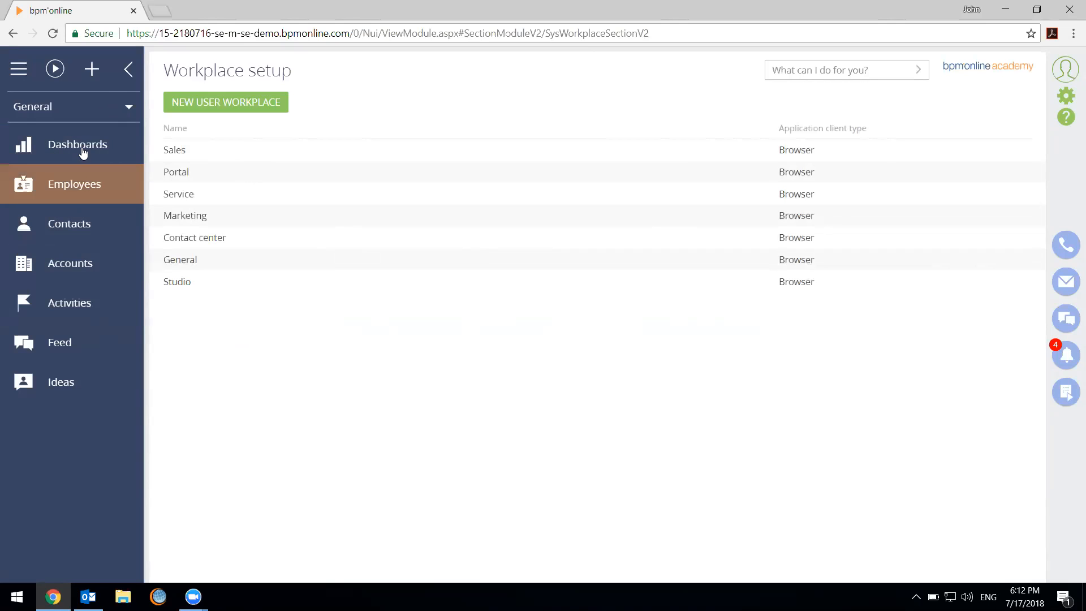
Review the available workplaces and switch the navigation to the Studio workplace
{"action": "left_click", "coordinate": [72, 116]}
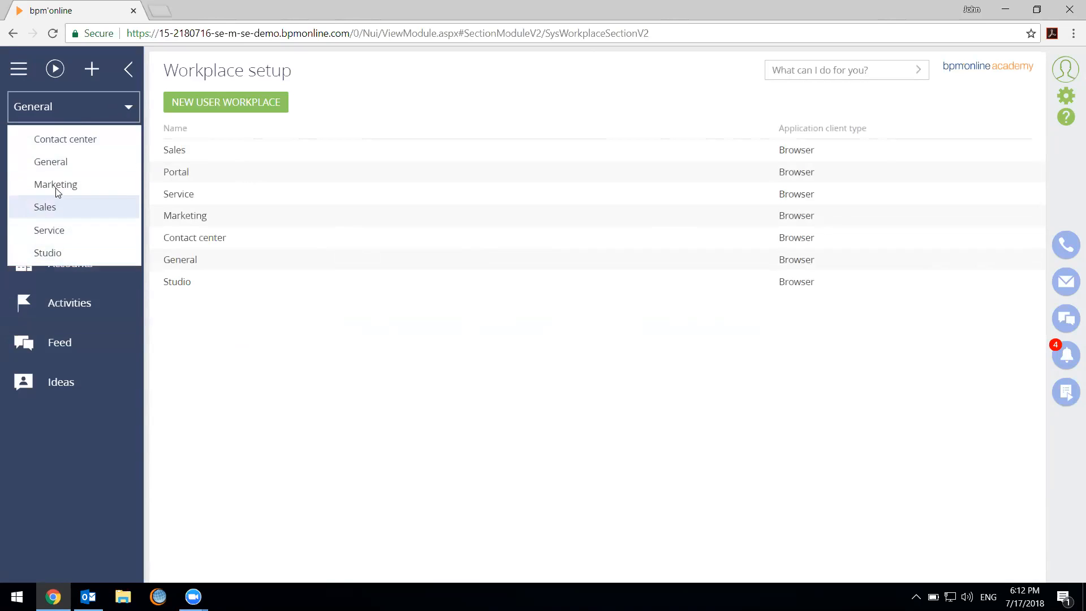
{"action": "left_click", "coordinate": [124, 163]}
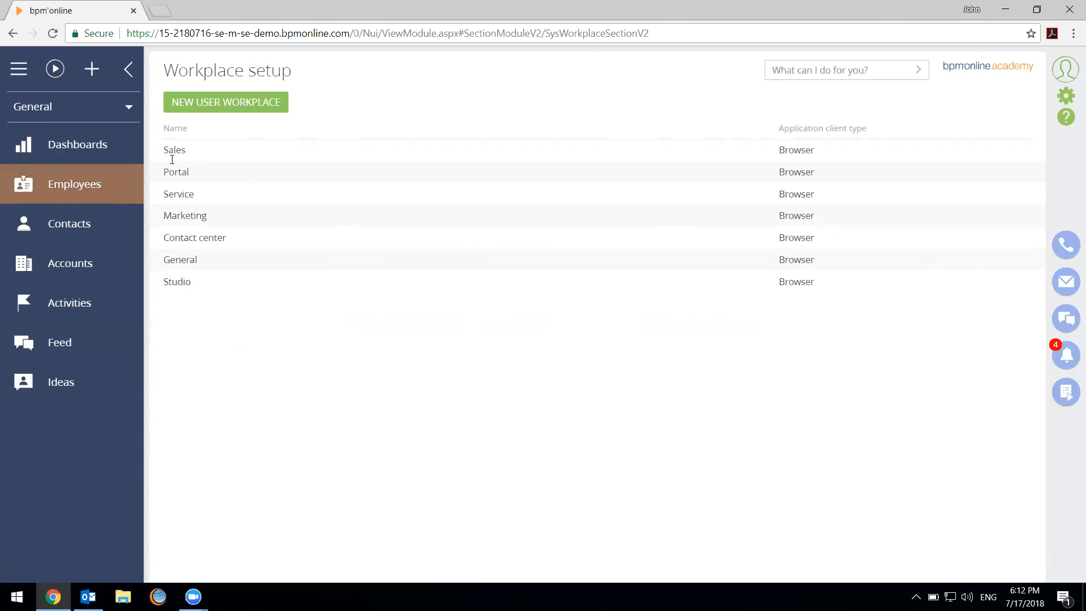
{"action": "left_click", "coordinate": [127, 107]}
{"action": "left_click", "coordinate": [89, 252]}
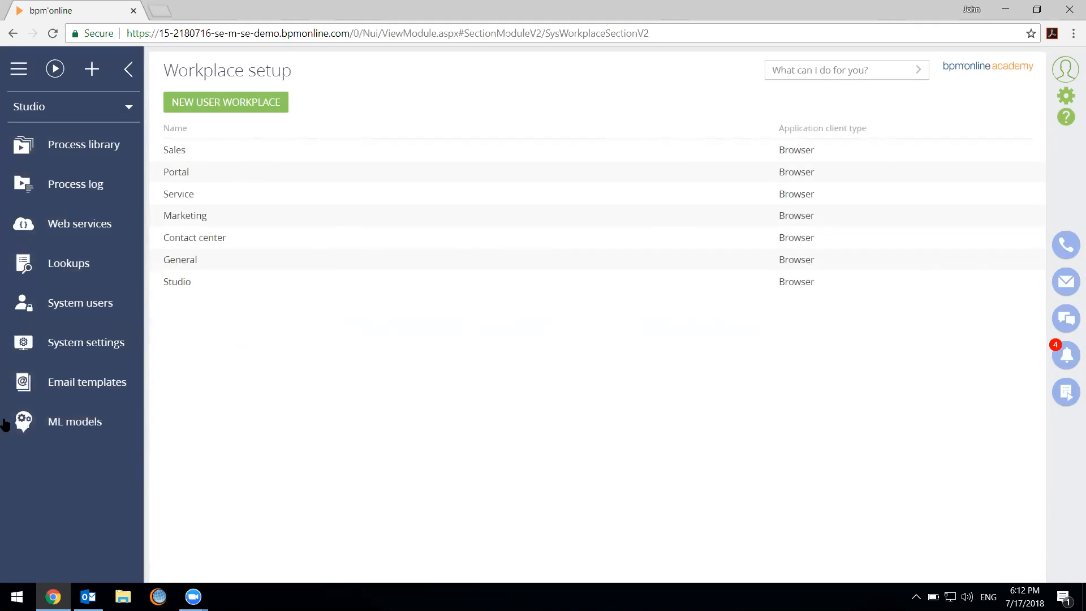
{"action": "left_click", "coordinate": [97, 111]}
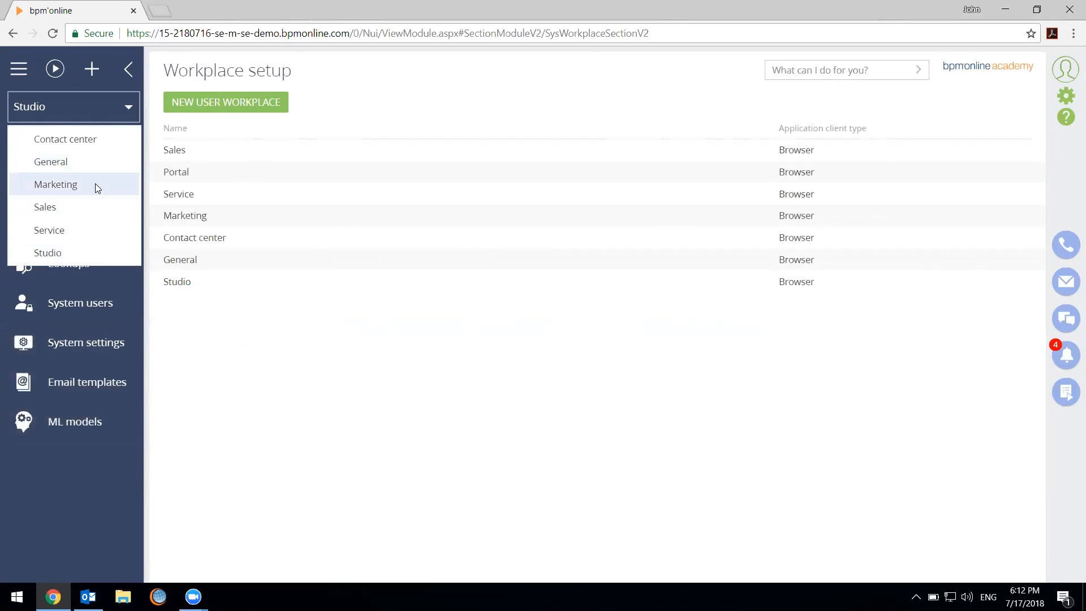
{"action": "left_click", "coordinate": [461, 451]}
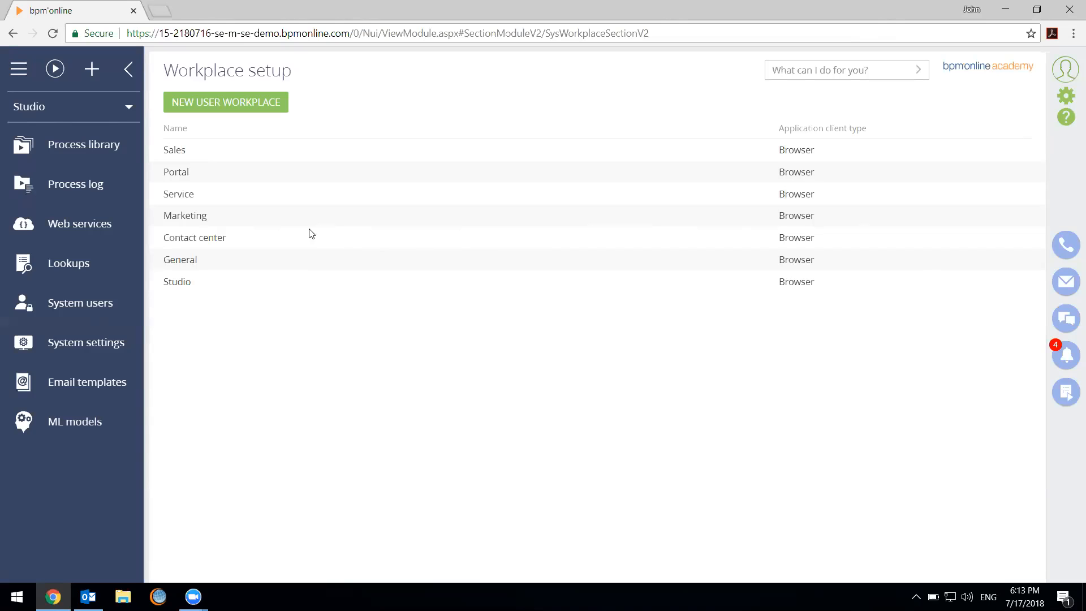
{"action": "left_click", "coordinate": [389, 265]}
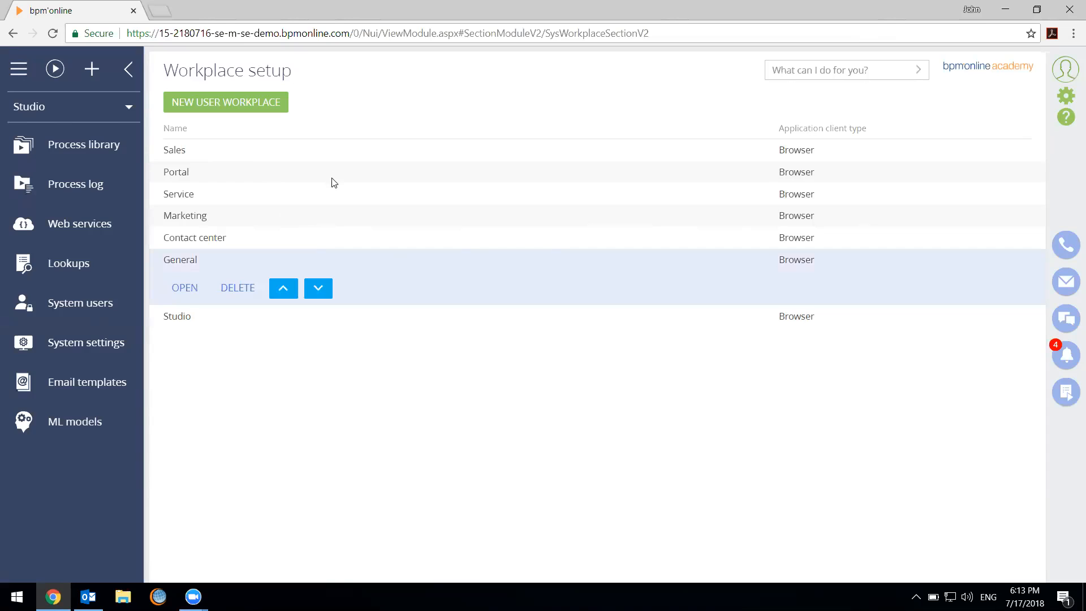
{"action": "left_click", "coordinate": [327, 150]}
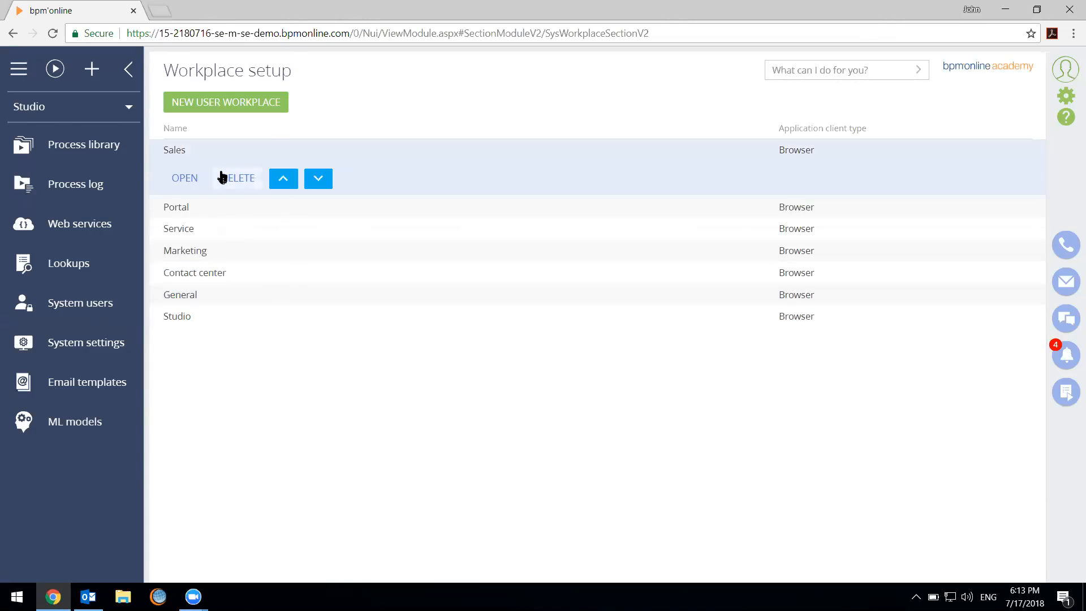
{"action": "left_click", "coordinate": [235, 107]}
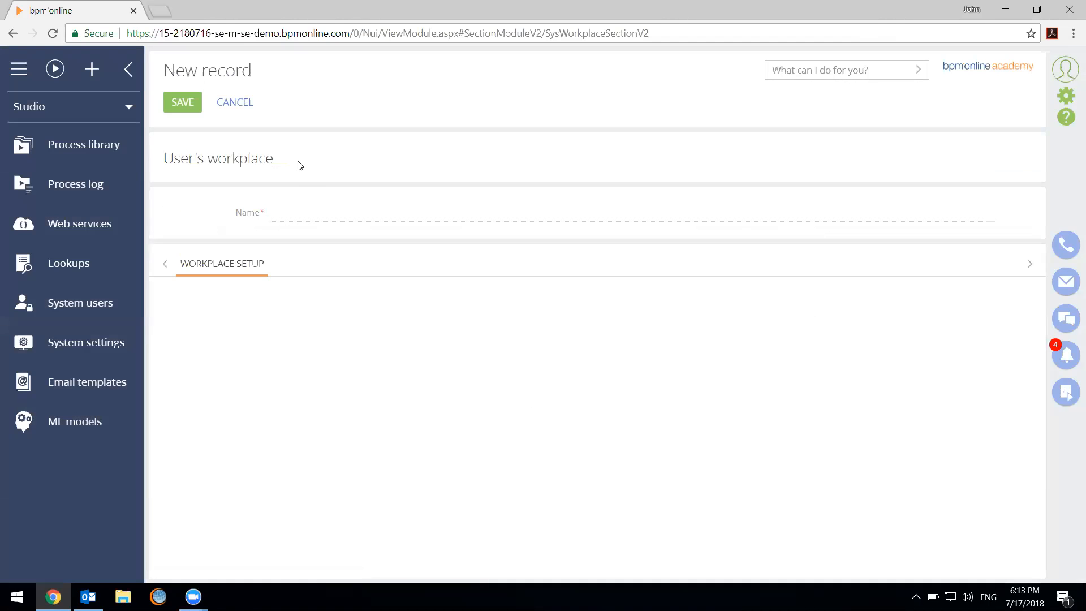
{"action": "left_click", "coordinate": [261, 110]}
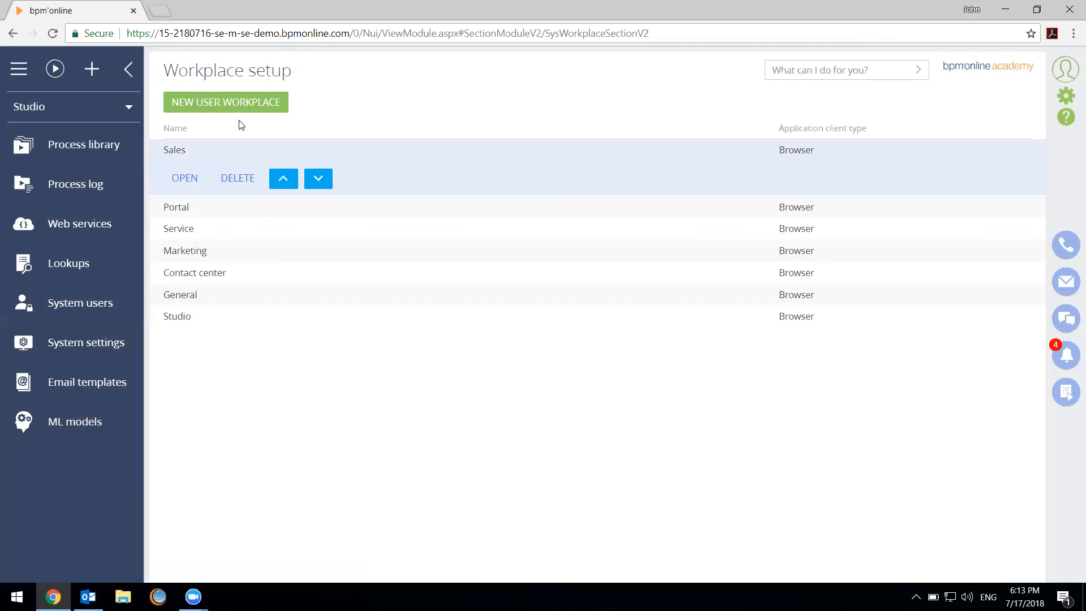
Create a new user workplace named Boston Sales Office
{"action": "left_click", "coordinate": [216, 110]}
{"action": "left_click", "coordinate": [319, 209]}
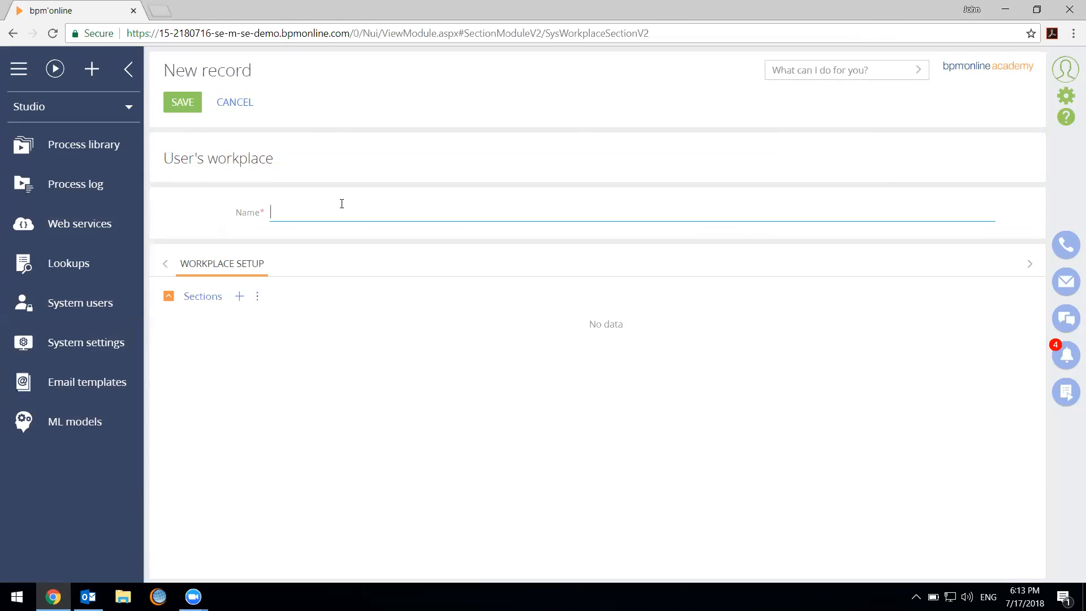
{"action": "type", "text": "Boston SAles"}
{"action": "key", "text": "BackSpace"}
{"action": "key", "text": "BackSpace"}
{"action": "key", "text": "BackSpace"}
{"action": "key", "text": "BackSpace"}
{"action": "type", "text": "ales Office"}
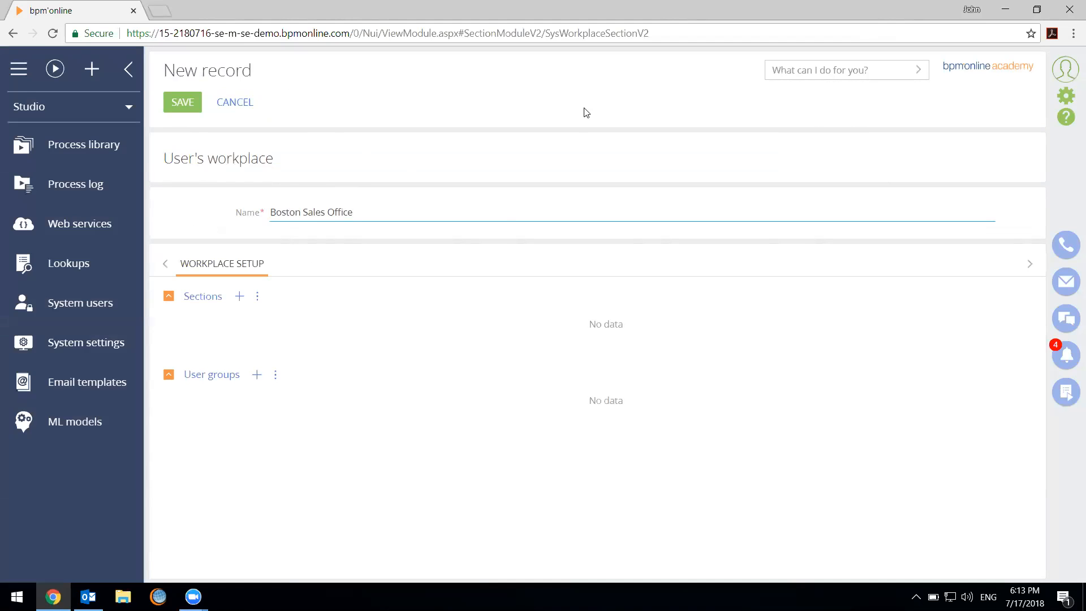
Find the Boston Sales Office group with the search term boston and add it to the workplace's user groups
{"action": "left_click", "coordinate": [257, 376]}
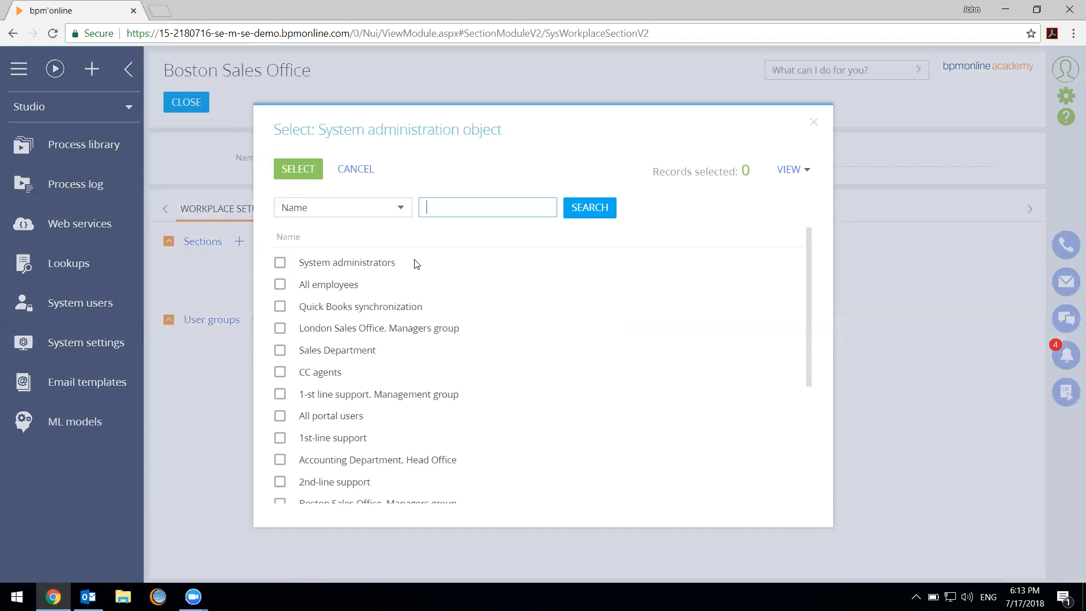
{"action": "type", "text": "boston"}
{"action": "key", "text": "Return"}
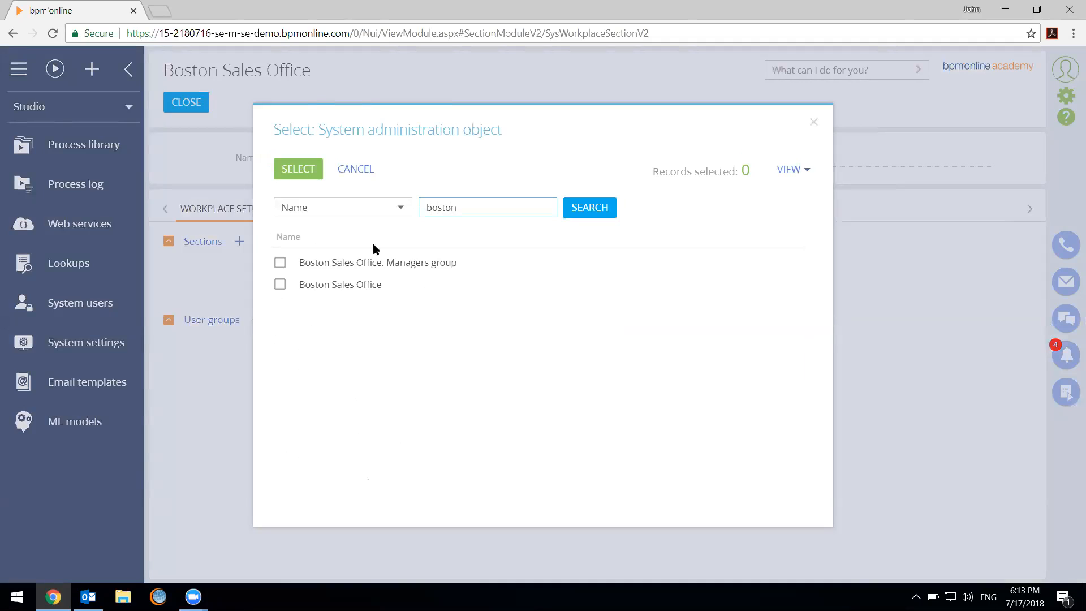
{"action": "left_click", "coordinate": [311, 285]}
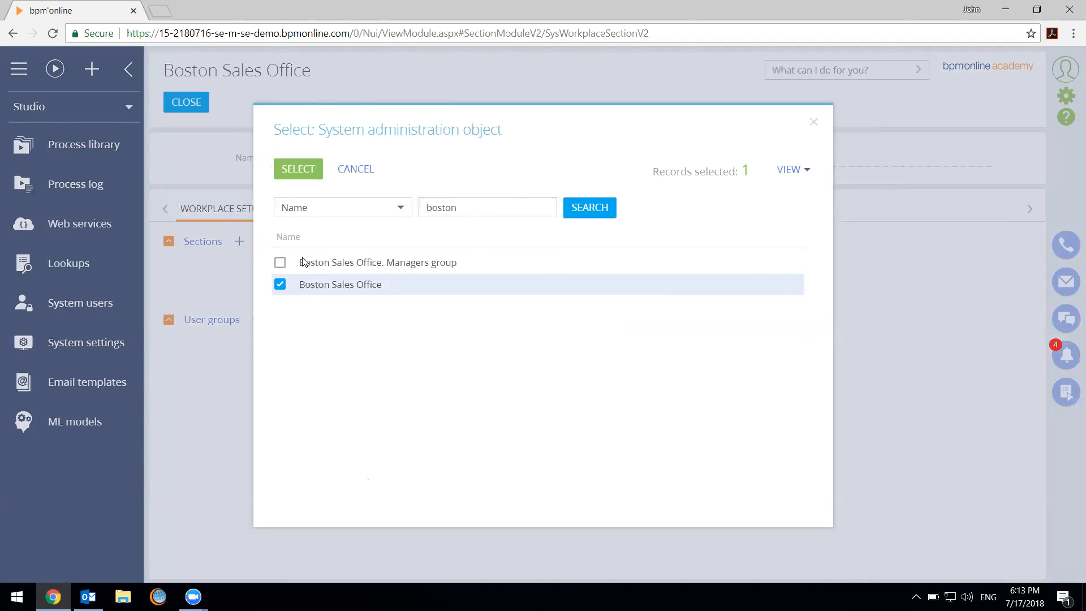
{"action": "left_click", "coordinate": [288, 172]}
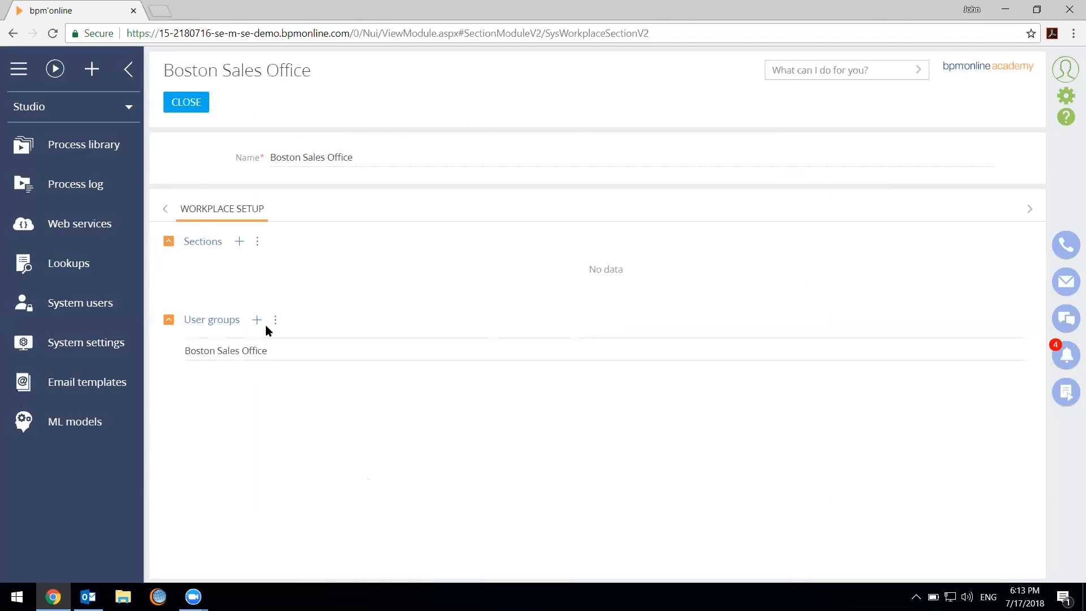
Add the sections Accounts, Activities, Email, Feed, Ideas, Opportunities and Orders to the Boston Sales Office workplace
{"action": "left_click", "coordinate": [240, 242]}
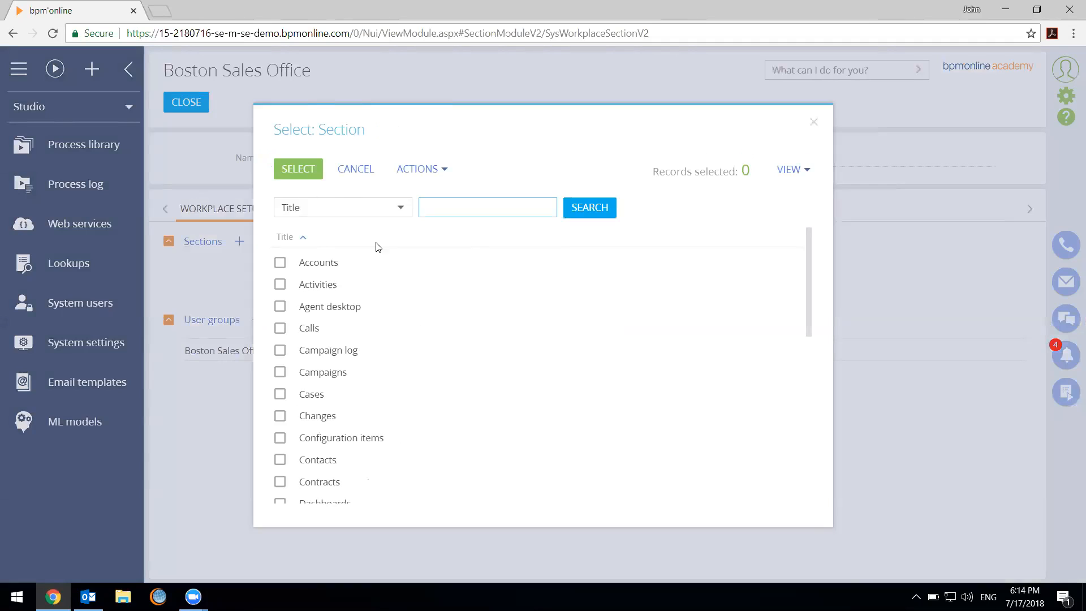
{"action": "left_click", "coordinate": [280, 263]}
{"action": "left_click", "coordinate": [279, 286]}
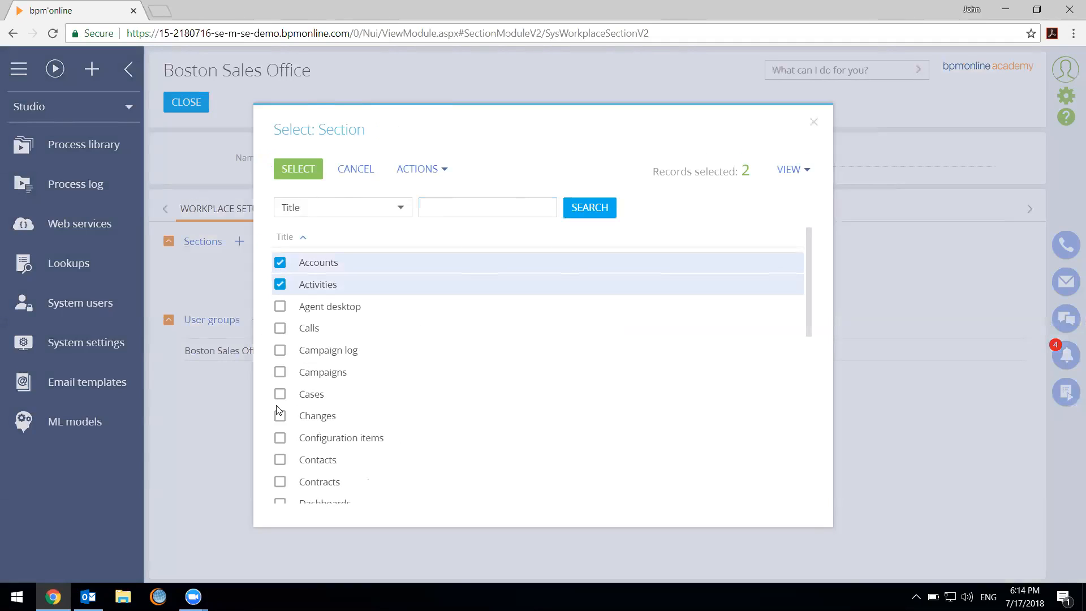
{"action": "scroll", "coordinate": [278, 413], "scroll_direction": "down", "scroll_amount": 3}
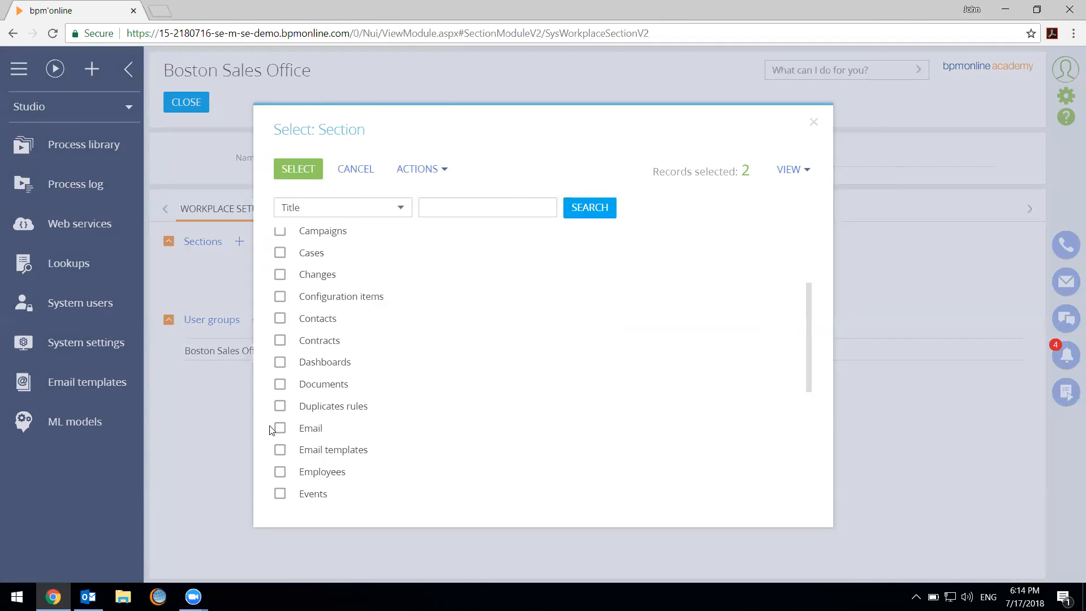
{"action": "left_click", "coordinate": [279, 428]}
{"action": "scroll", "coordinate": [313, 456], "scroll_direction": "down", "scroll_amount": 1}
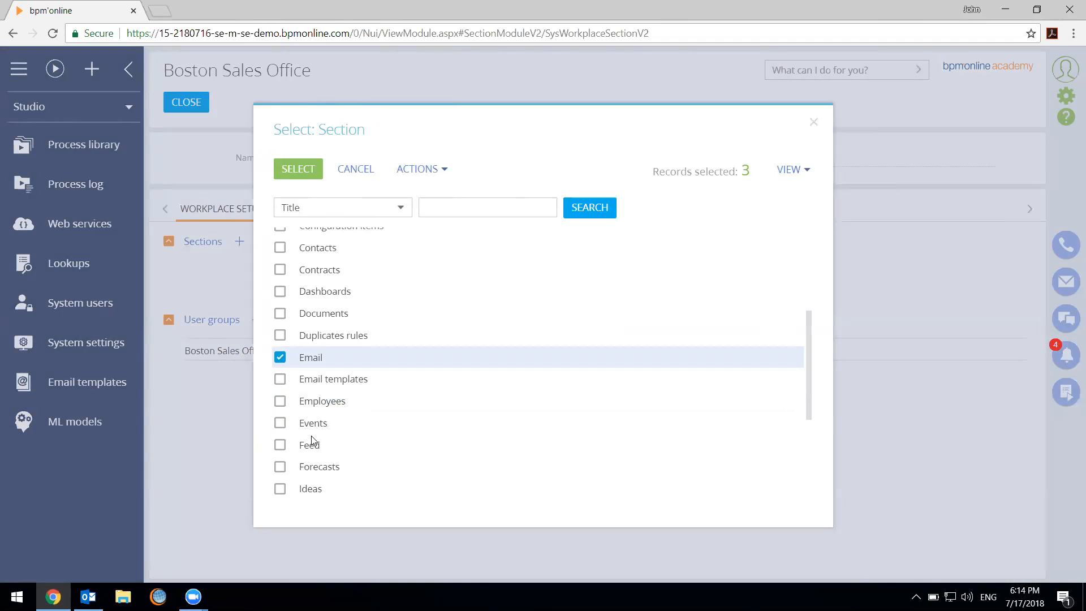
{"action": "scroll", "coordinate": [312, 444], "scroll_direction": "down", "scroll_amount": 1}
{"action": "scroll", "coordinate": [284, 351], "scroll_direction": "down", "scroll_amount": 1}
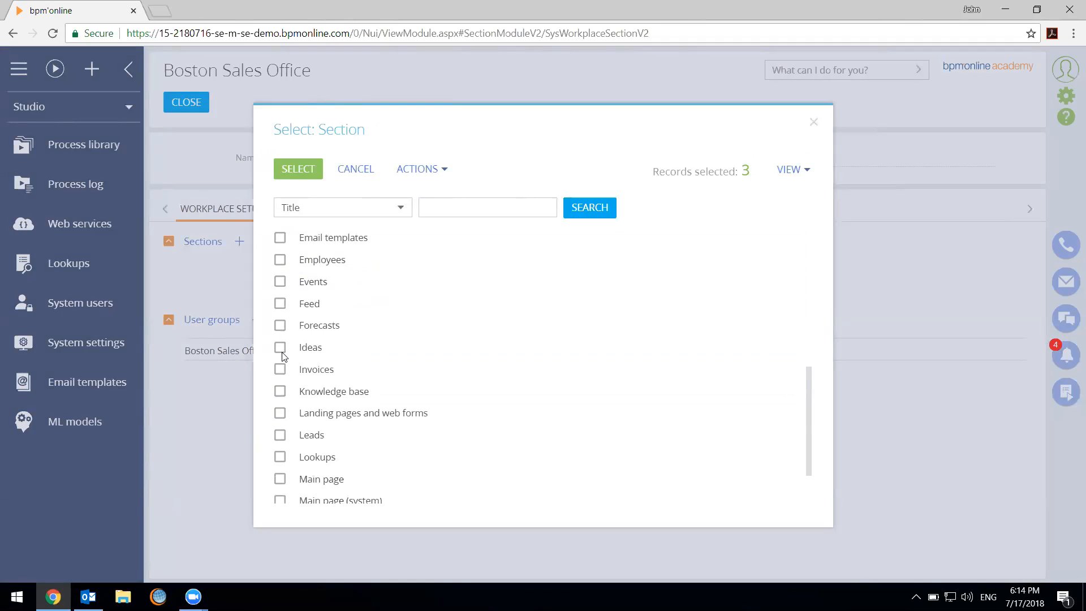
{"action": "left_click", "coordinate": [281, 303]}
{"action": "left_click", "coordinate": [280, 347]}
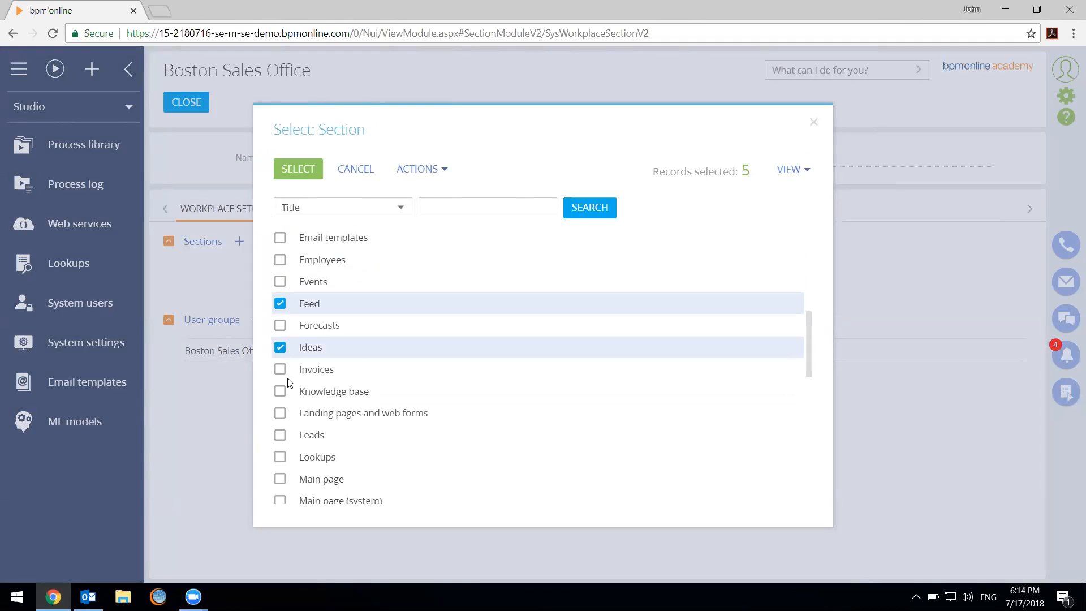
{"action": "scroll", "coordinate": [279, 376], "scroll_direction": "down", "scroll_amount": 2}
{"action": "scroll", "coordinate": [279, 383], "scroll_direction": "down", "scroll_amount": 2}
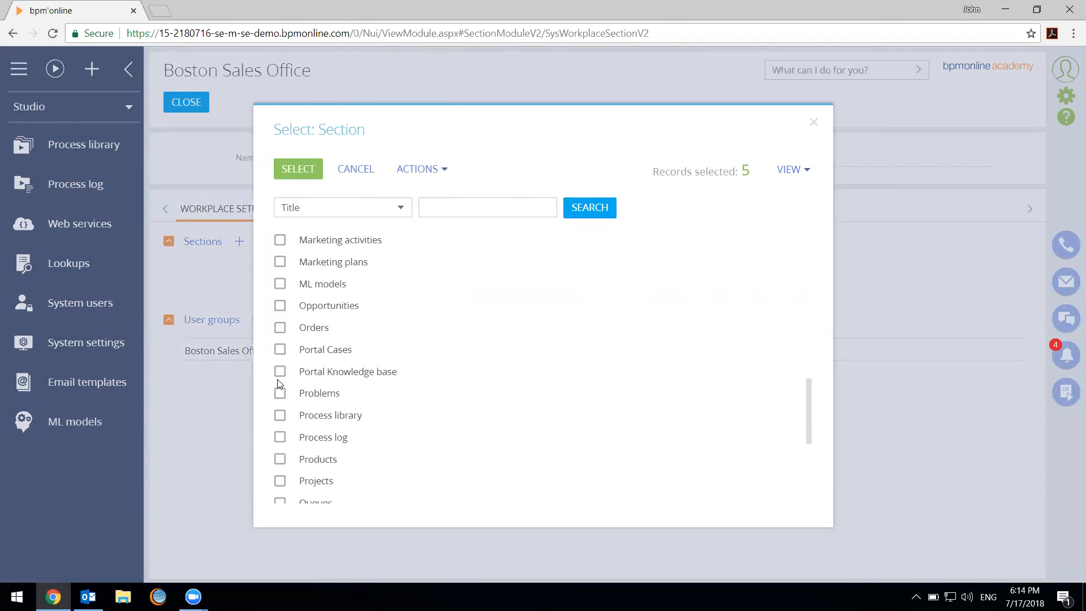
{"action": "left_click", "coordinate": [279, 330]}
{"action": "left_click", "coordinate": [279, 306]}
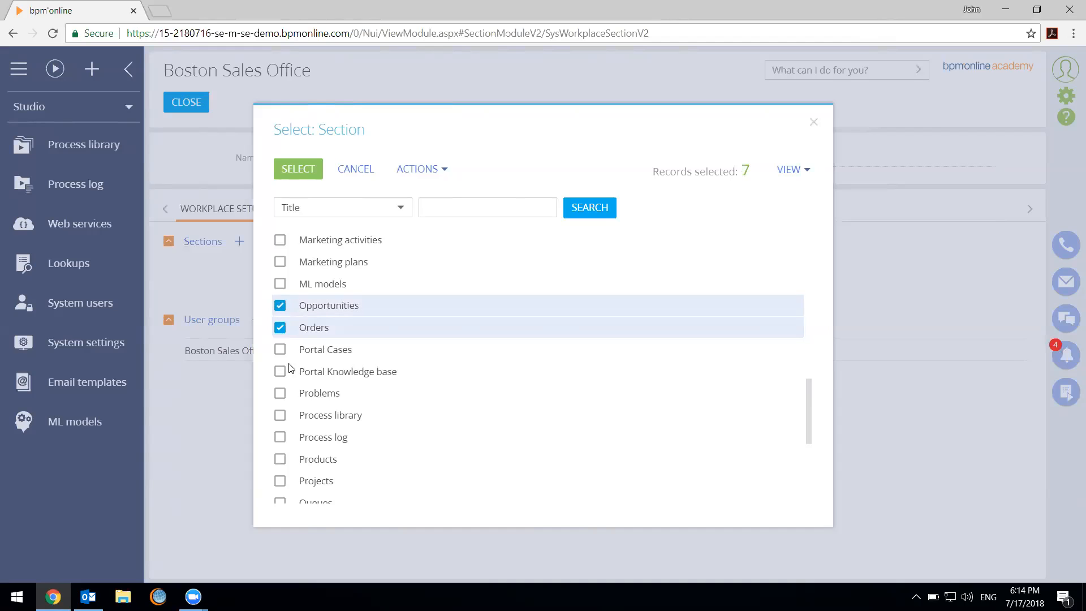
{"action": "left_click", "coordinate": [311, 170]}
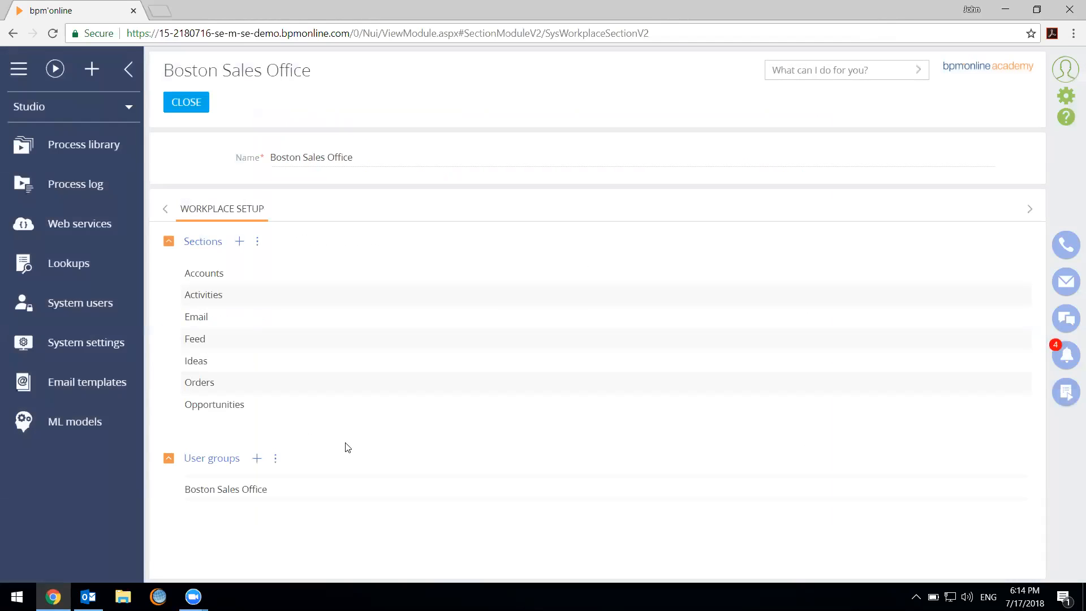
Add the Contacts section to the Boston Sales Office workplace as well
{"action": "left_click", "coordinate": [240, 241]}
{"action": "type", "text": "cont"}
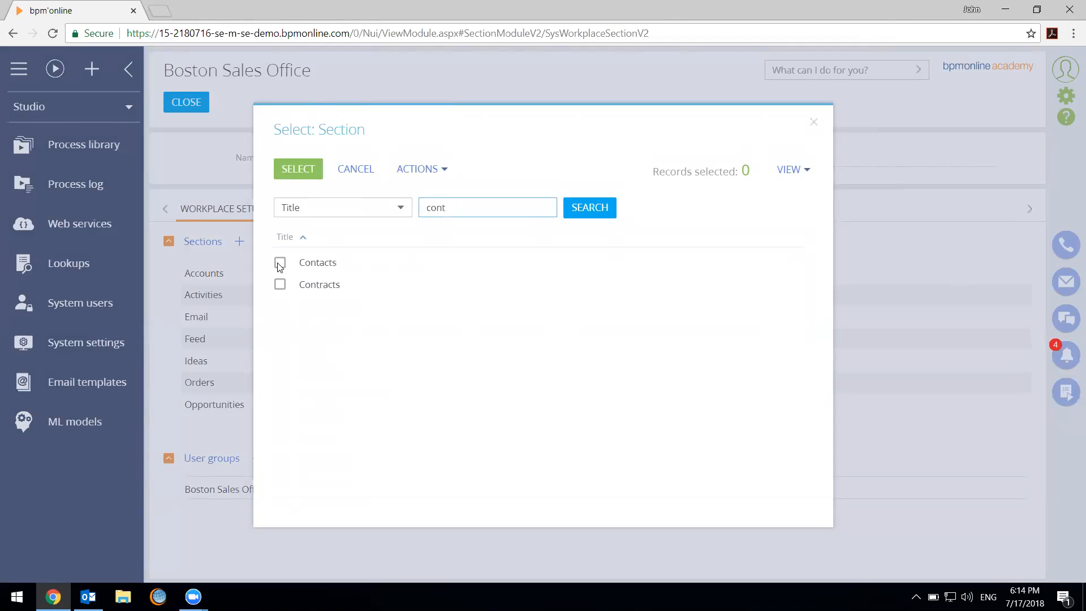
{"action": "left_click", "coordinate": [280, 263]}
{"action": "left_click", "coordinate": [299, 168]}
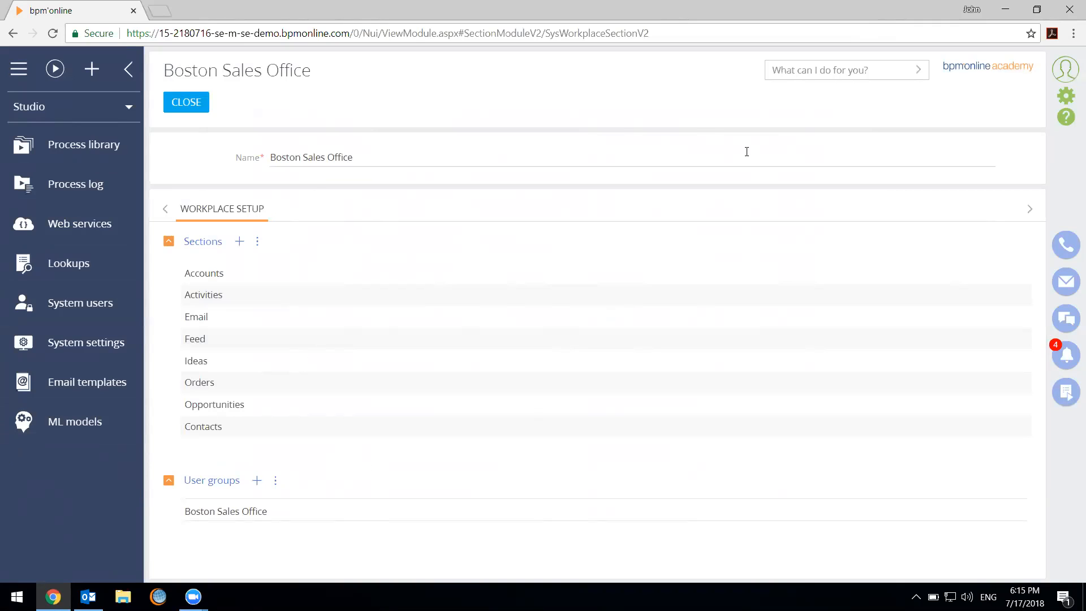
Select the Boston Sales Office user group and the Accounts section to examine the actions available for them
{"action": "left_click", "coordinate": [245, 512]}
{"action": "left_click", "coordinate": [286, 276]}
{"action": "left_click", "coordinate": [290, 301]}
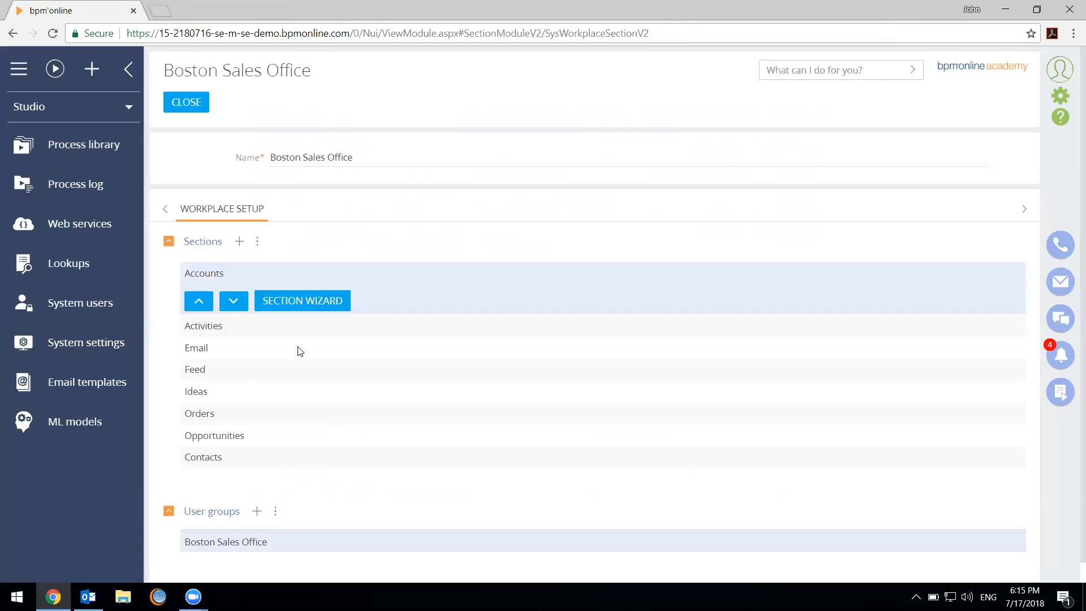
Move the Contacts section up in the Boston Sales Office workplace so it sits between Activities and Email
{"action": "left_click", "coordinate": [299, 350]}
{"action": "left_click", "coordinate": [267, 463]}
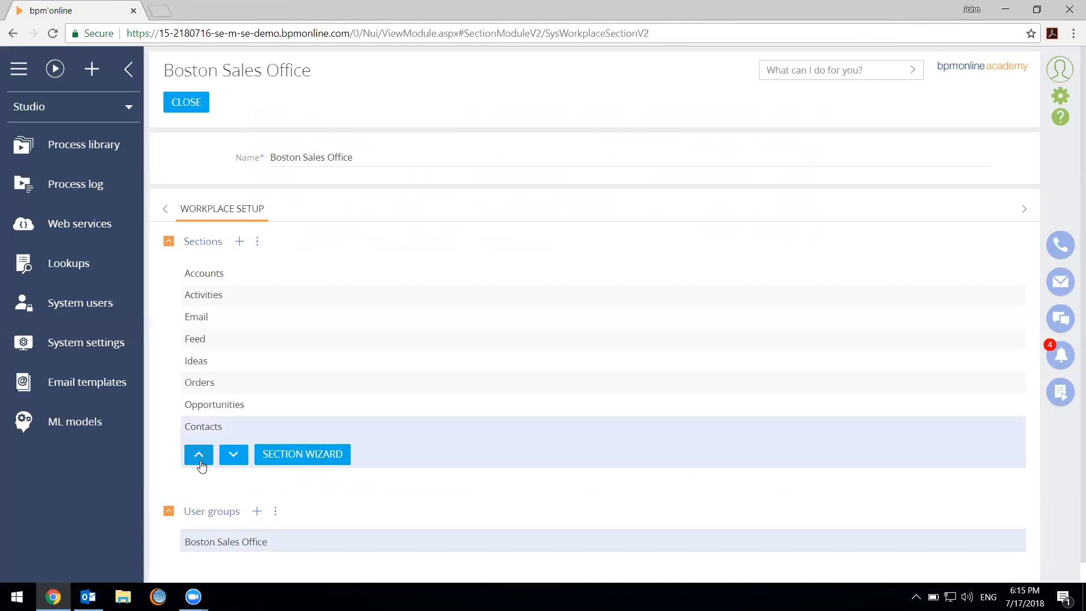
{"action": "left_click", "coordinate": [200, 456]}
{"action": "left_click", "coordinate": [198, 433]}
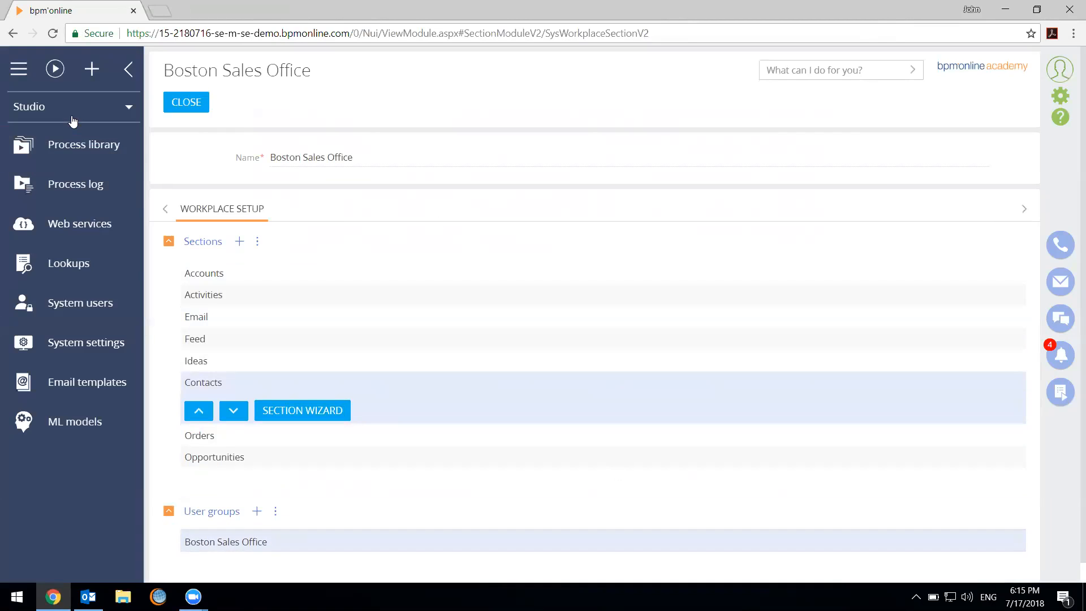
{"action": "left_click", "coordinate": [52, 110]}
{"action": "left_click", "coordinate": [201, 417]}
{"action": "left_click", "coordinate": [201, 418]}
{"action": "left_click", "coordinate": [205, 387]}
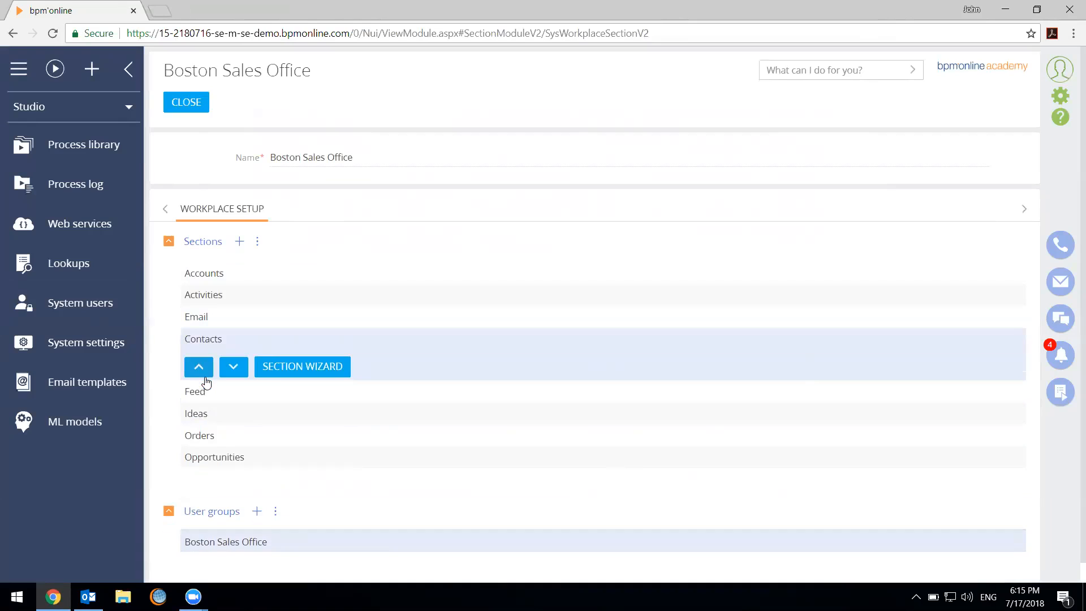
{"action": "left_click", "coordinate": [202, 371]}
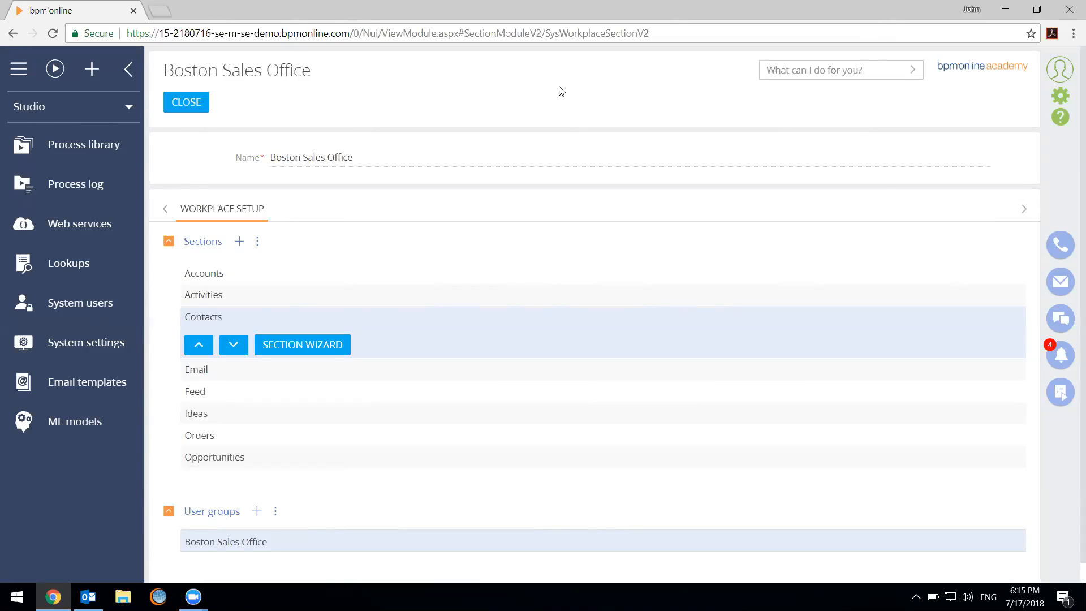
Find the All employees group with the search term all and add it to the Boston Sales Office workplace's user groups
{"action": "left_click", "coordinate": [710, 8]}
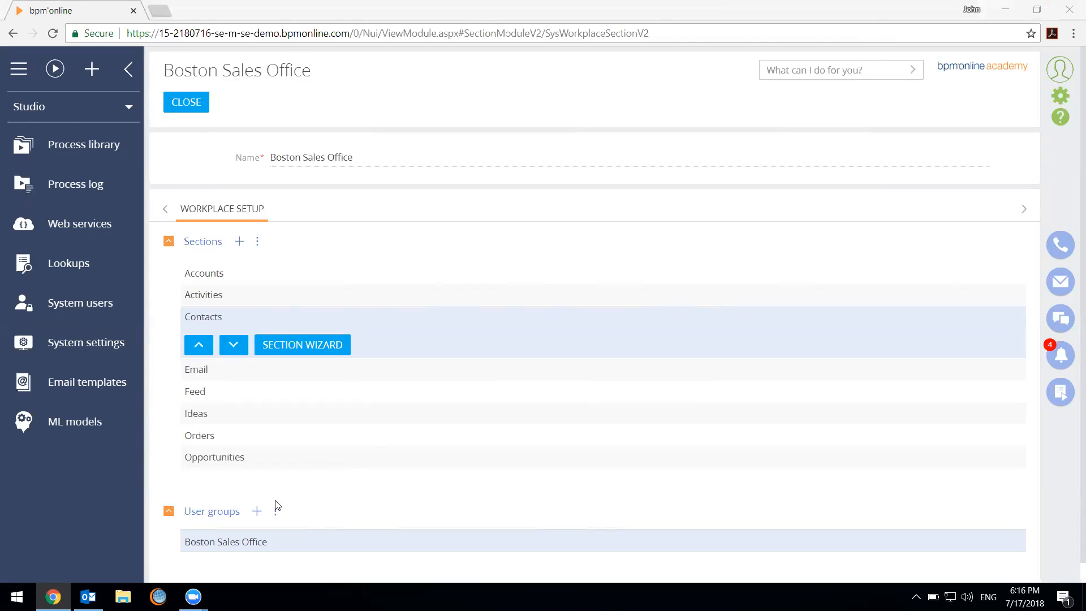
{"action": "left_click", "coordinate": [257, 512]}
{"action": "type", "text": "super"}
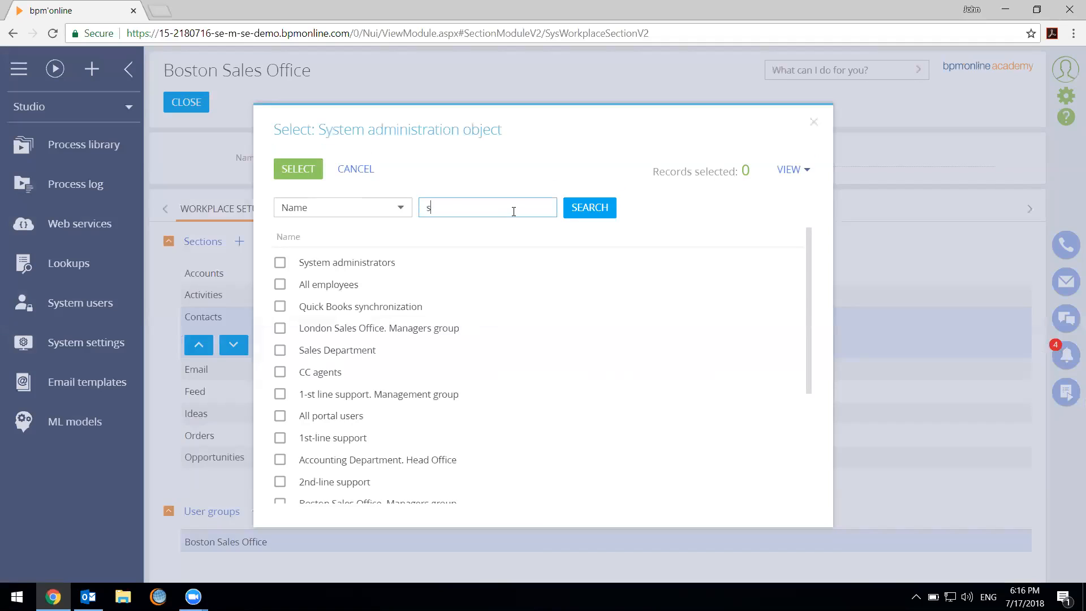
{"action": "double_click", "coordinate": [475, 207]}
{"action": "key", "text": "BackSpace"}
{"action": "type", "text": "all"}
{"action": "key", "text": "Return"}
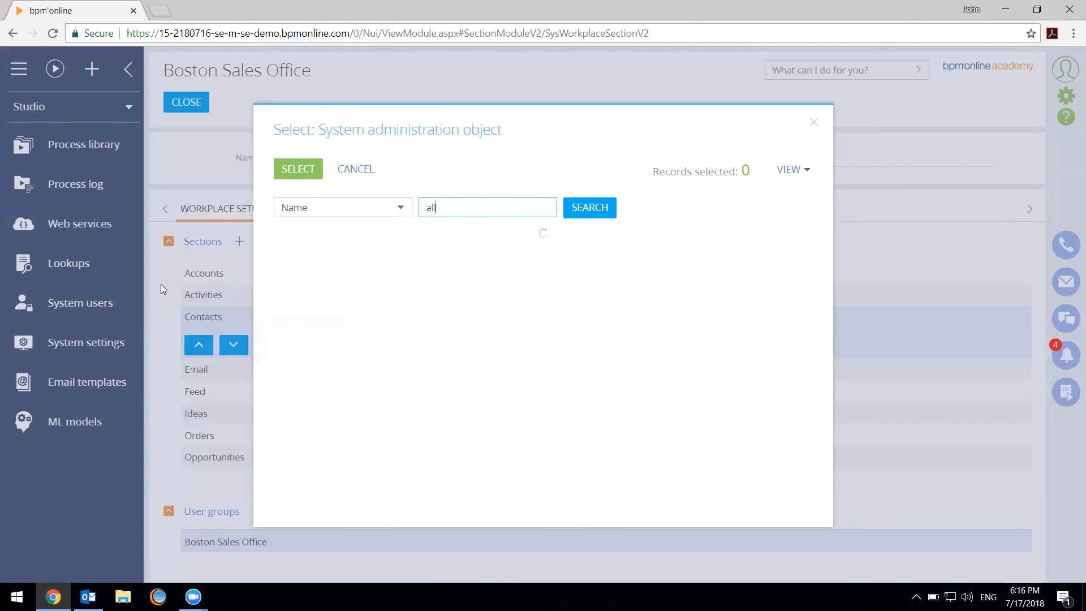
{"action": "left_click", "coordinate": [280, 263]}
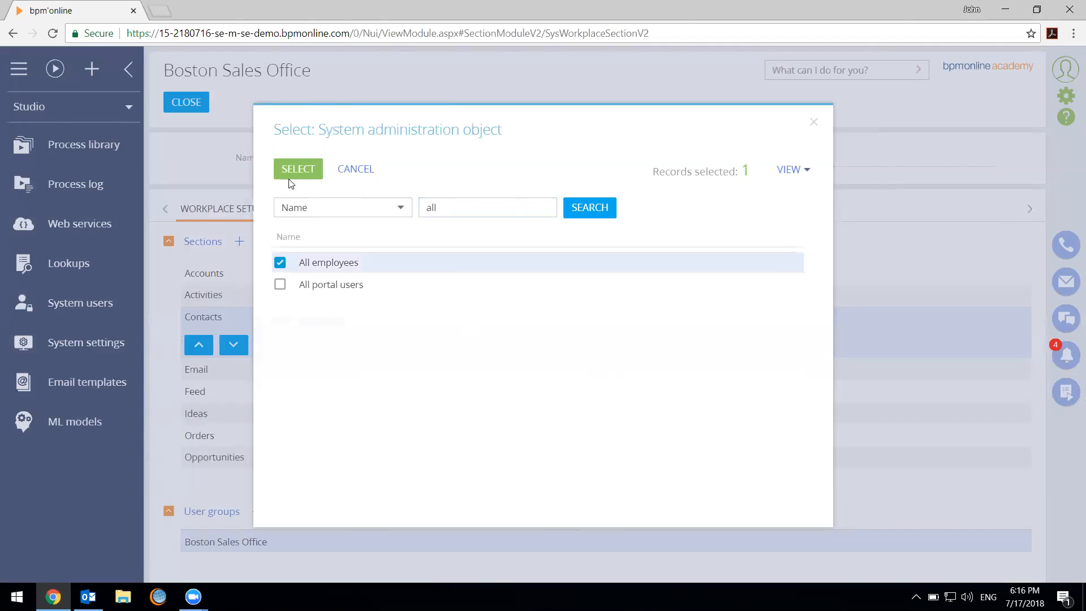
{"action": "left_click", "coordinate": [299, 169]}
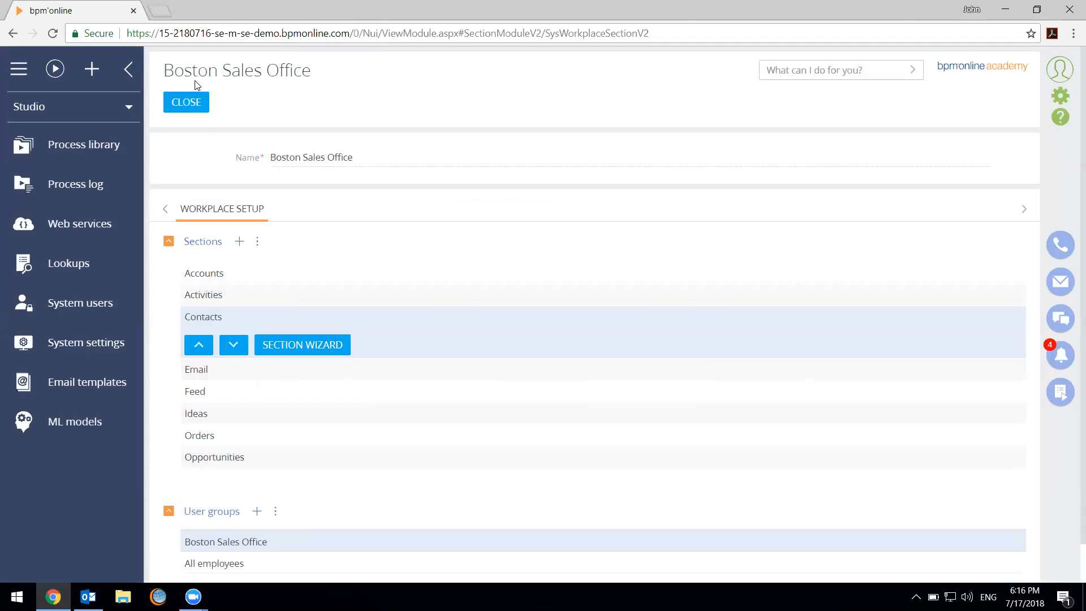
Close the Boston Sales Office setup page and check which workplaces are available for switching
{"action": "left_click", "coordinate": [170, 107]}
{"action": "left_click", "coordinate": [90, 114]}
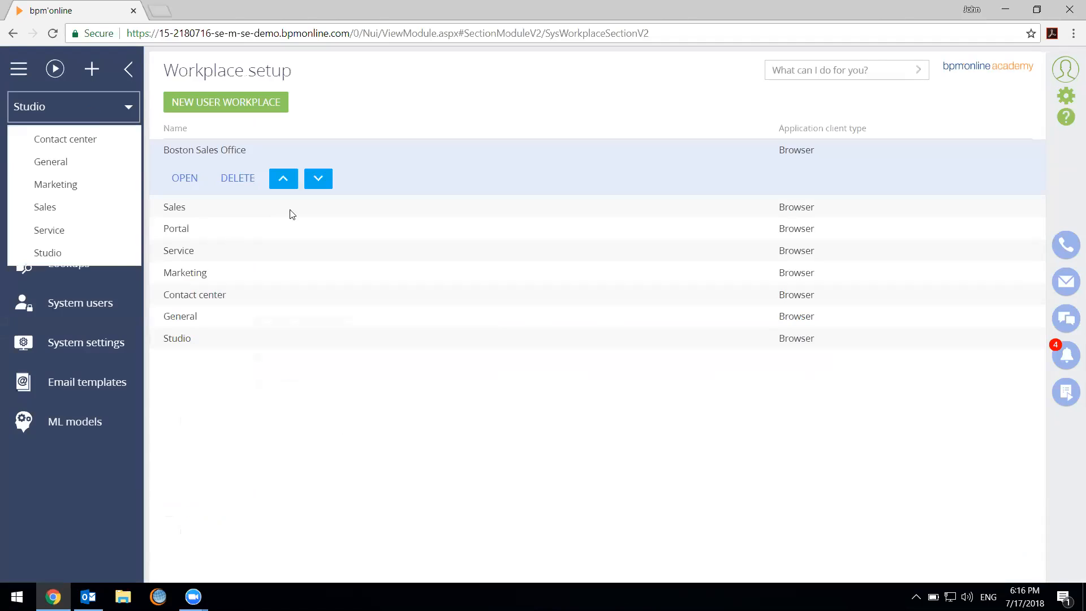
{"action": "left_click", "coordinate": [453, 92]}
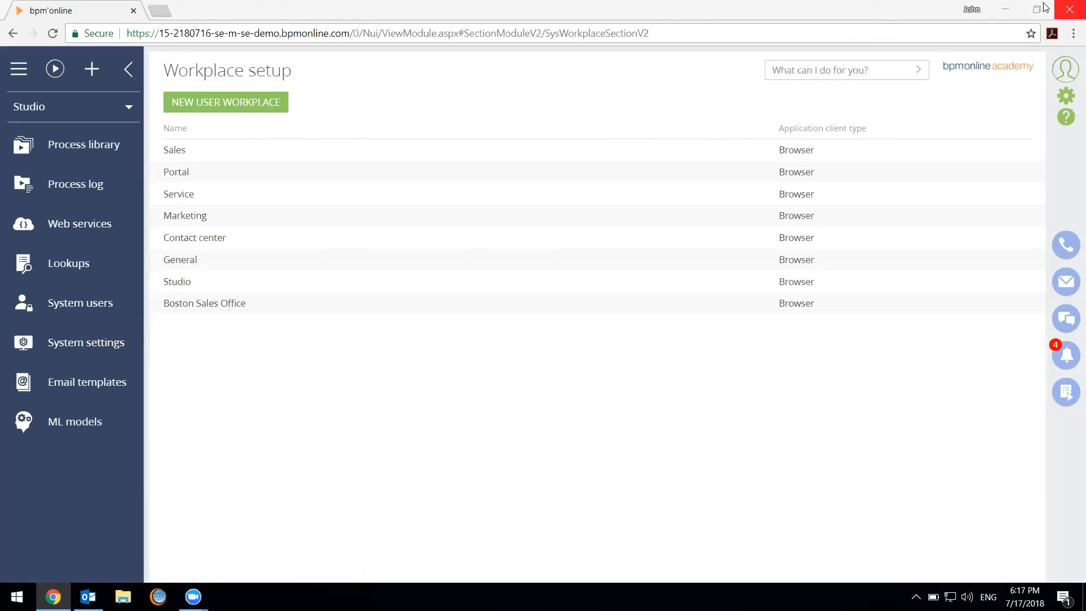
{"action": "left_click", "coordinate": [90, 113]}
{"action": "left_click", "coordinate": [567, 144]}
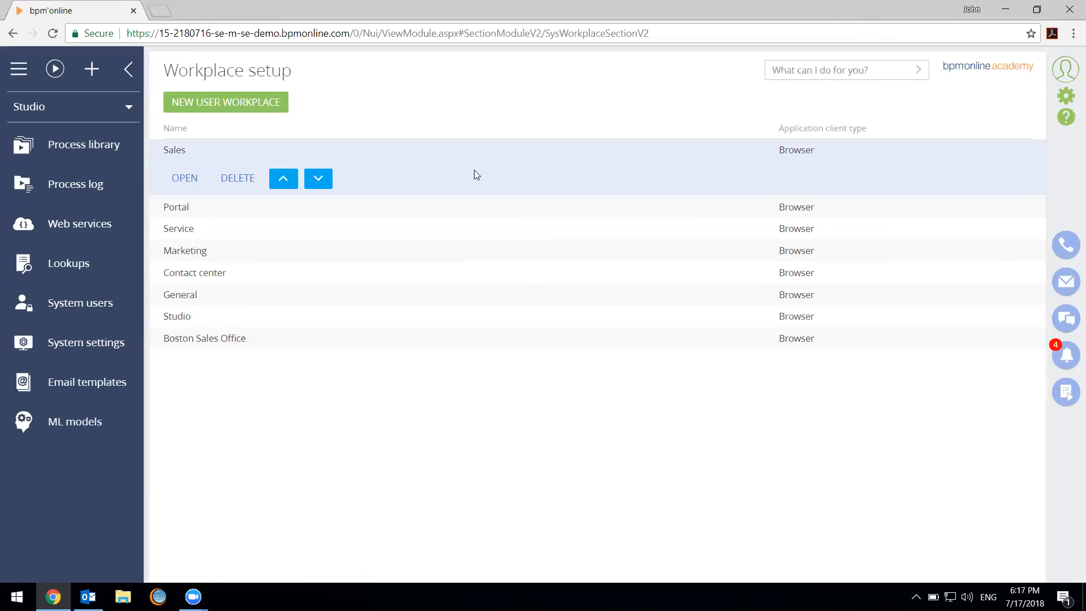
Reopen the Boston Sales Office workplace, check its sections and user groups, and close it
{"action": "left_click", "coordinate": [305, 323]}
{"action": "left_click", "coordinate": [253, 342]}
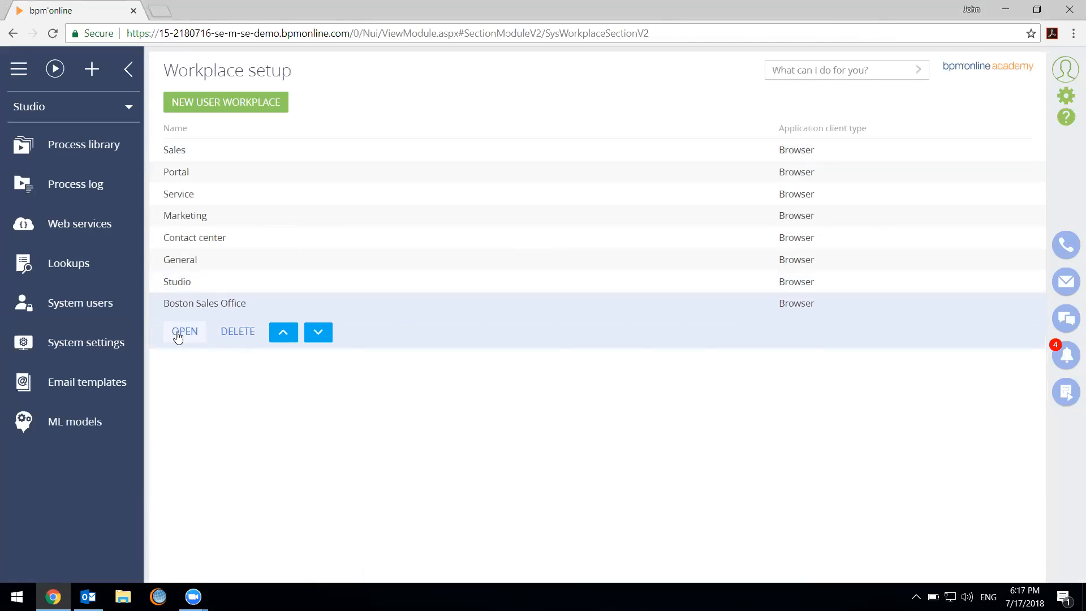
{"action": "left_click", "coordinate": [179, 335]}
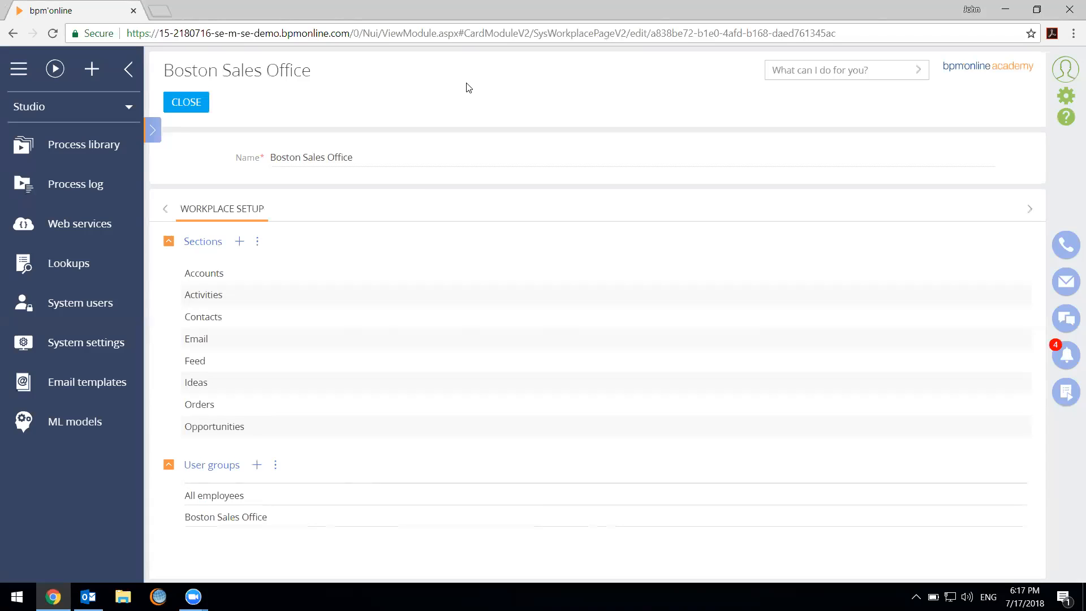
{"action": "left_click", "coordinate": [186, 101]}
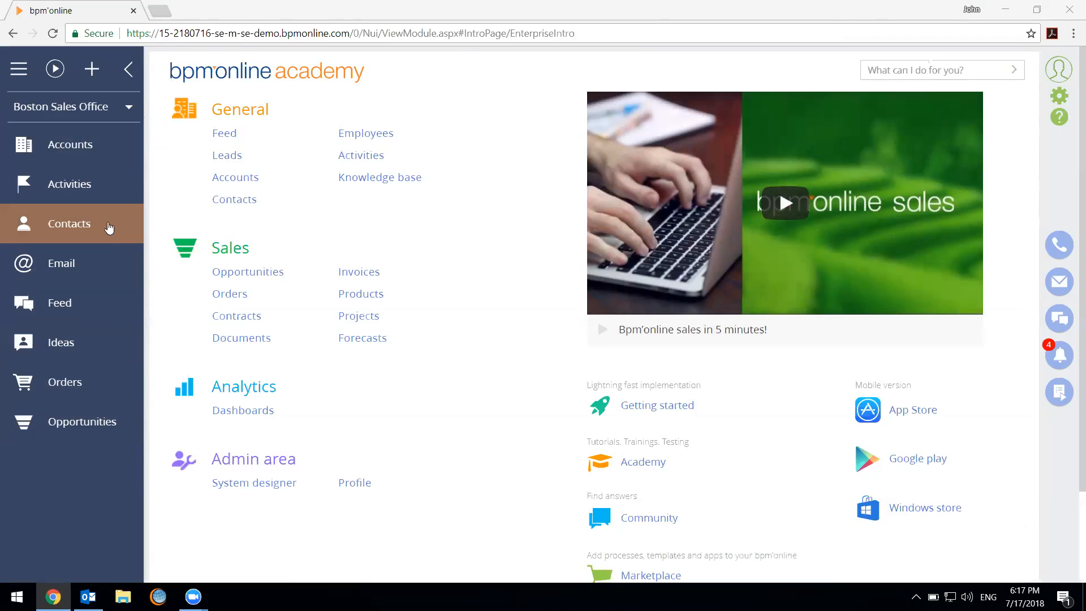
Open the System Designer and review the workplaces available for switching, including Boston Sales Office
{"action": "left_click", "coordinate": [72, 104]}
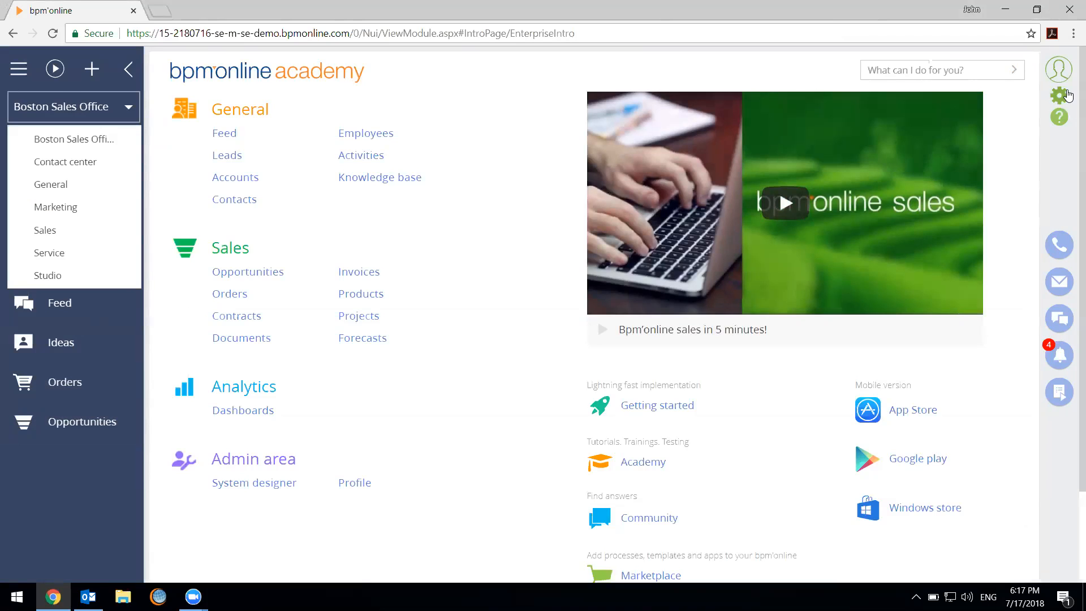
{"action": "left_click", "coordinate": [1060, 94]}
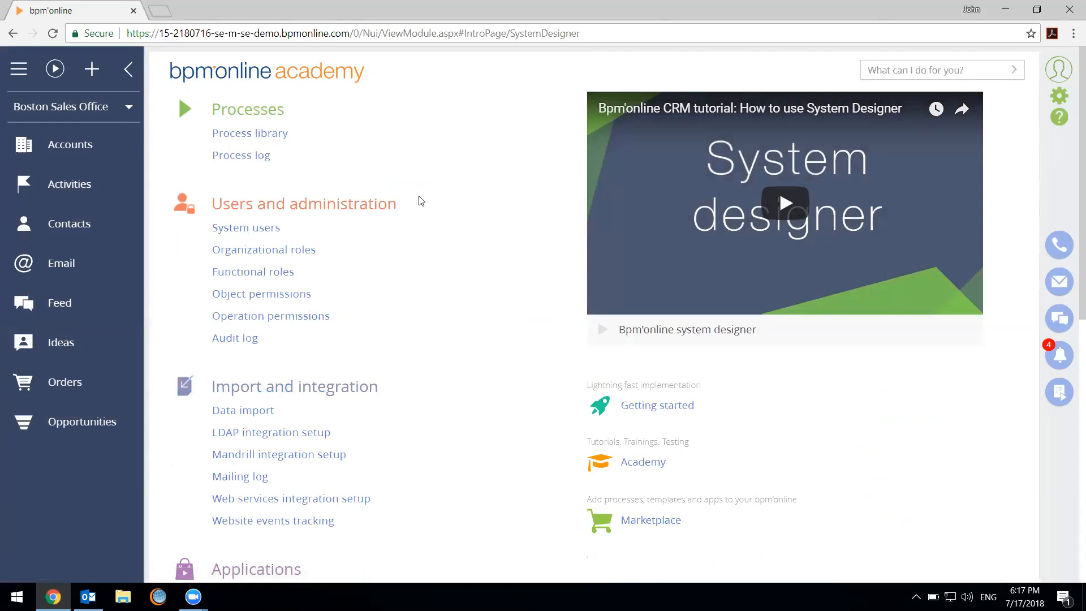
{"action": "left_click", "coordinate": [57, 118]}
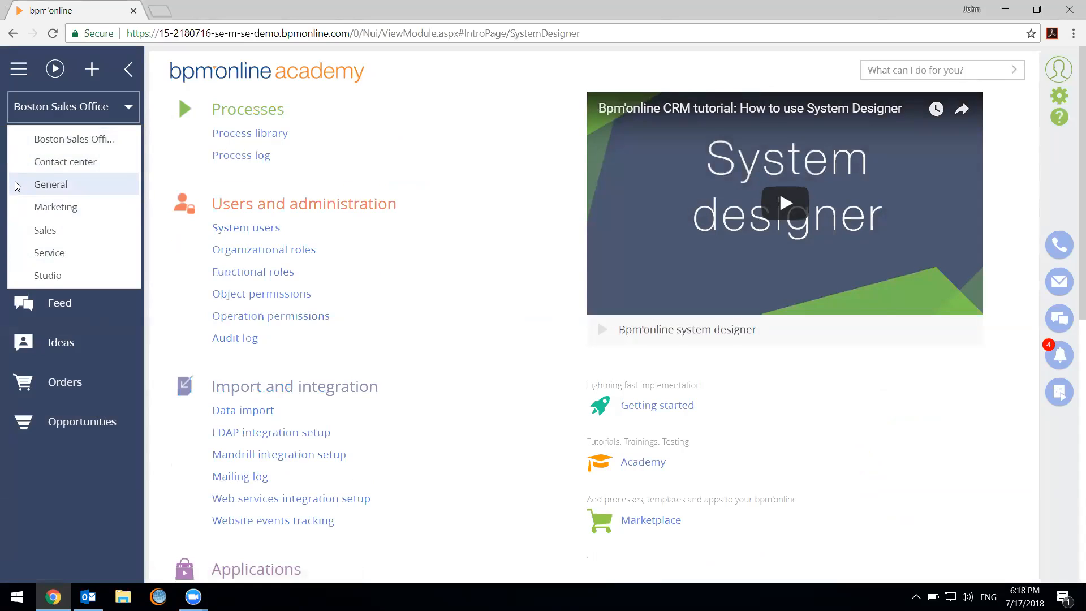
{"action": "left_click", "coordinate": [390, 244]}
Open the Sales workplace from the workplace setup, check its sections and user groups, and close it
{"action": "scroll", "coordinate": [393, 253], "scroll_direction": "down", "scroll_amount": 1}
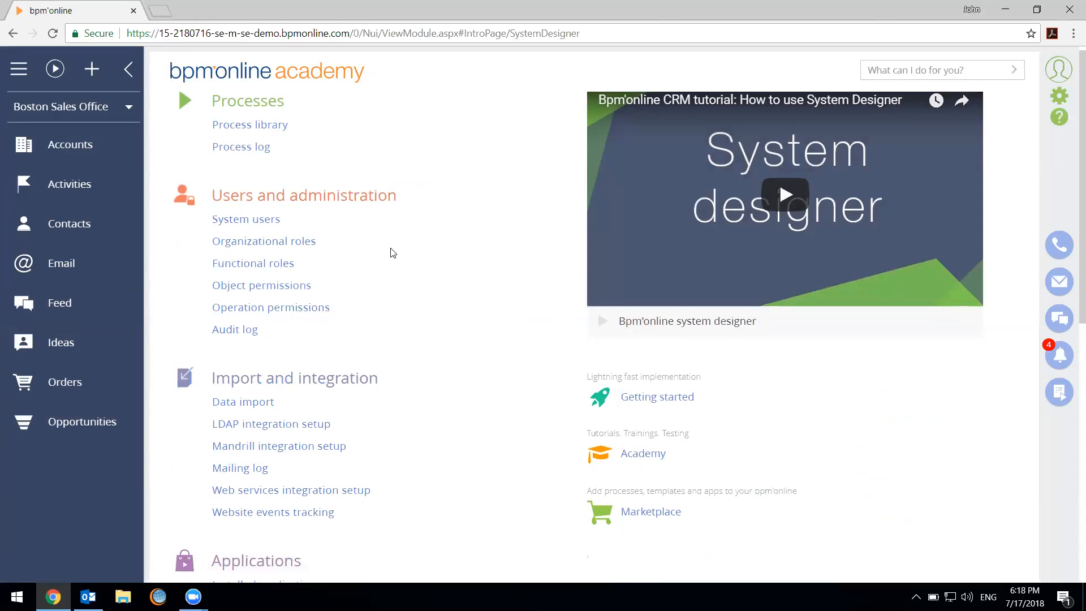
{"action": "scroll", "coordinate": [394, 253], "scroll_direction": "down", "scroll_amount": 9}
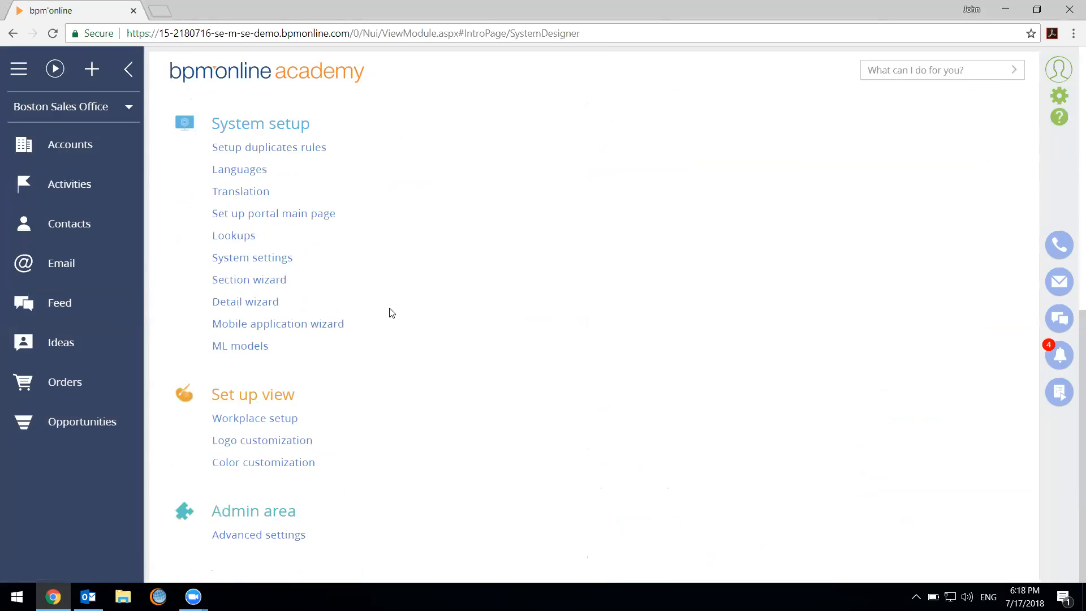
{"action": "left_click", "coordinate": [292, 419]}
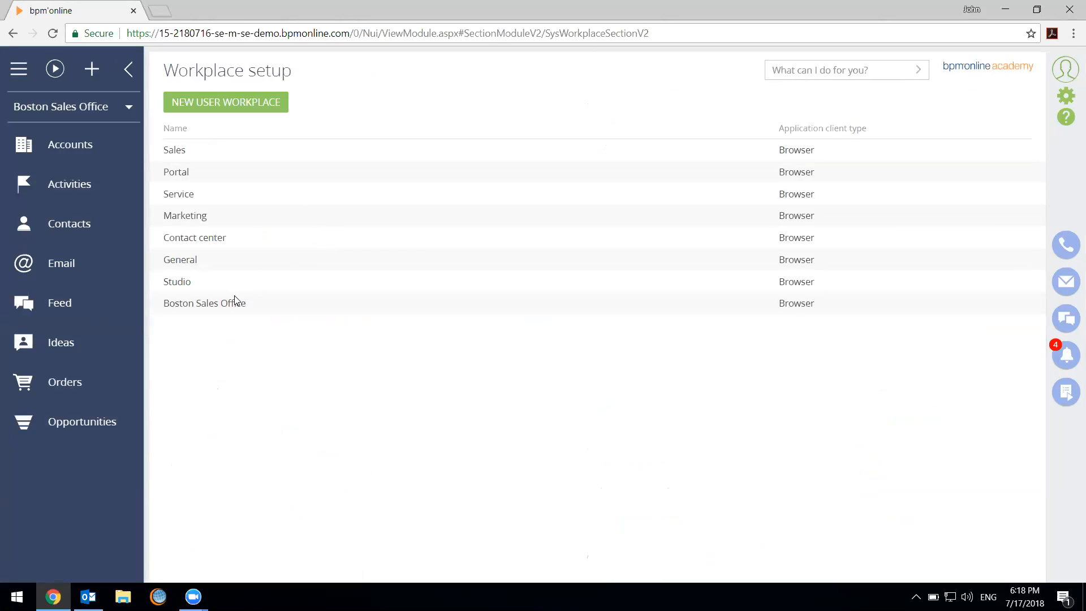
{"action": "left_click", "coordinate": [220, 154]}
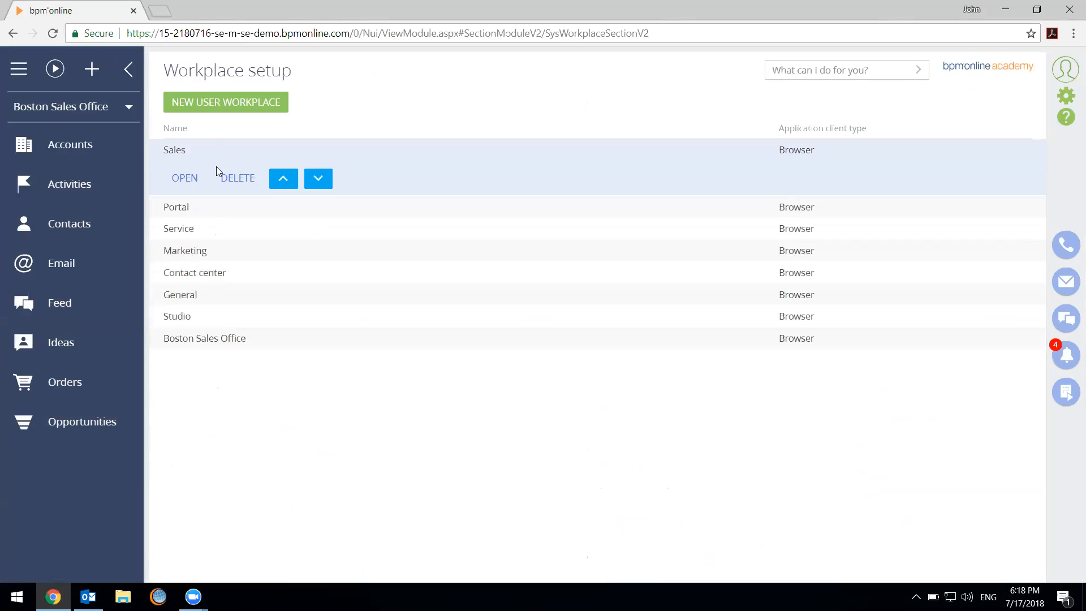
{"action": "left_click", "coordinate": [183, 177]}
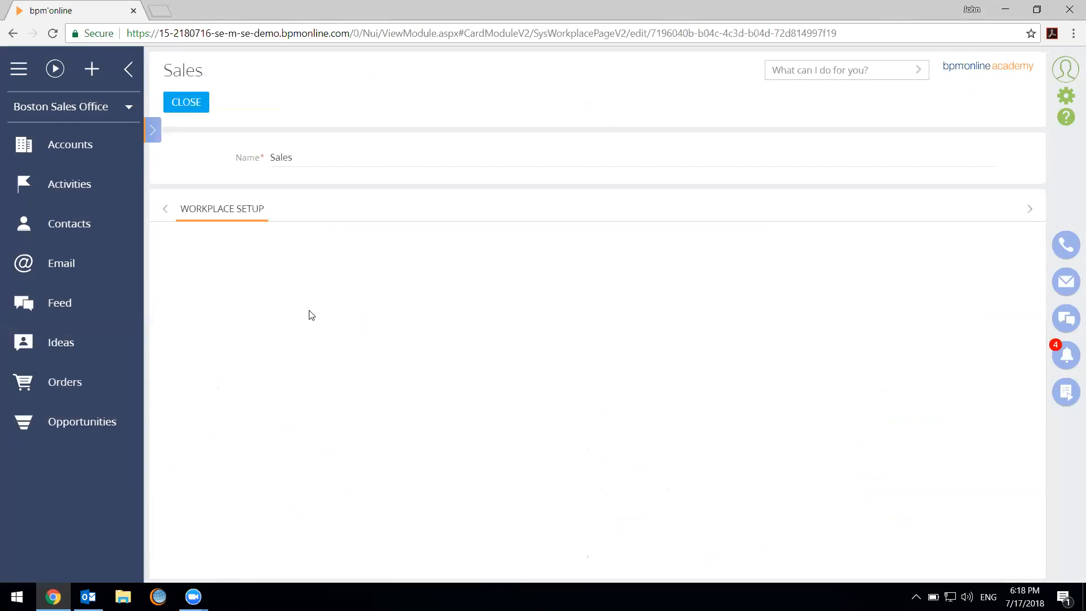
{"action": "left_click", "coordinate": [319, 537]}
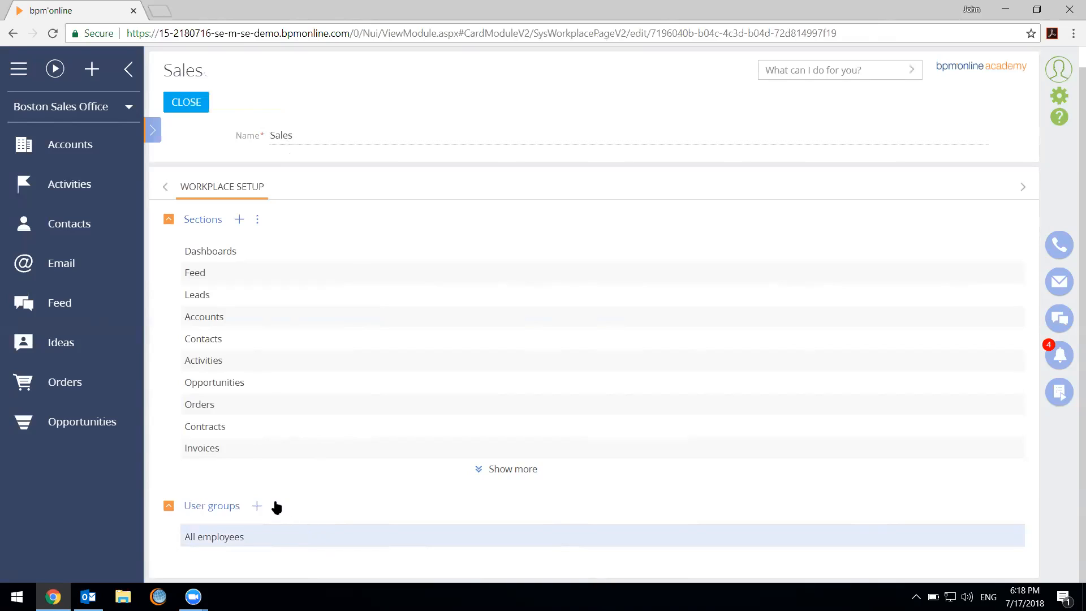
{"action": "left_click", "coordinate": [191, 100]}
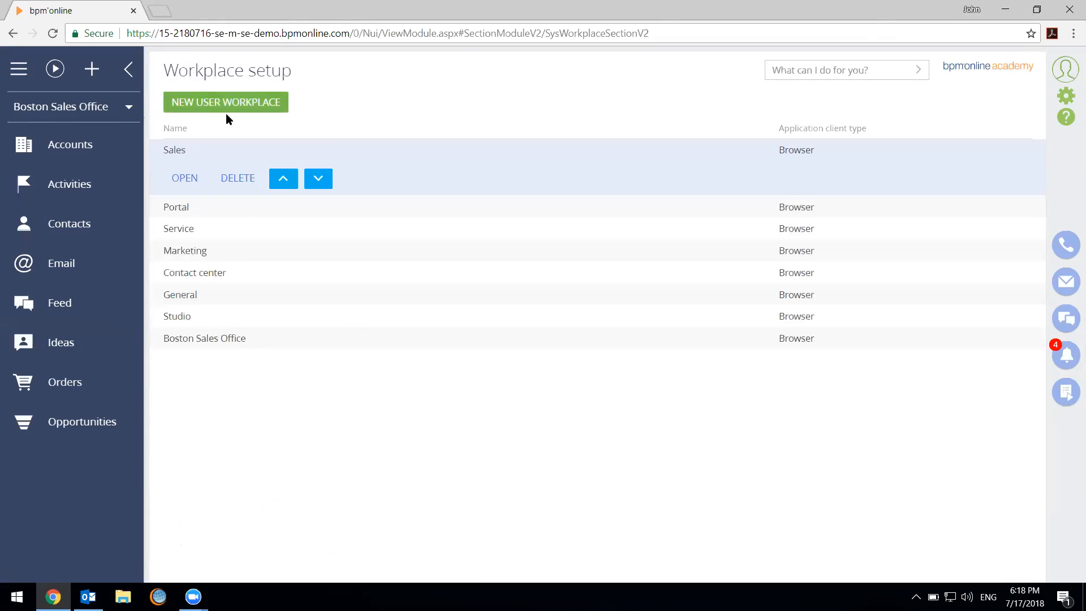
Return to the System Designer and open the Lookups section
{"action": "left_click", "coordinate": [1066, 96]}
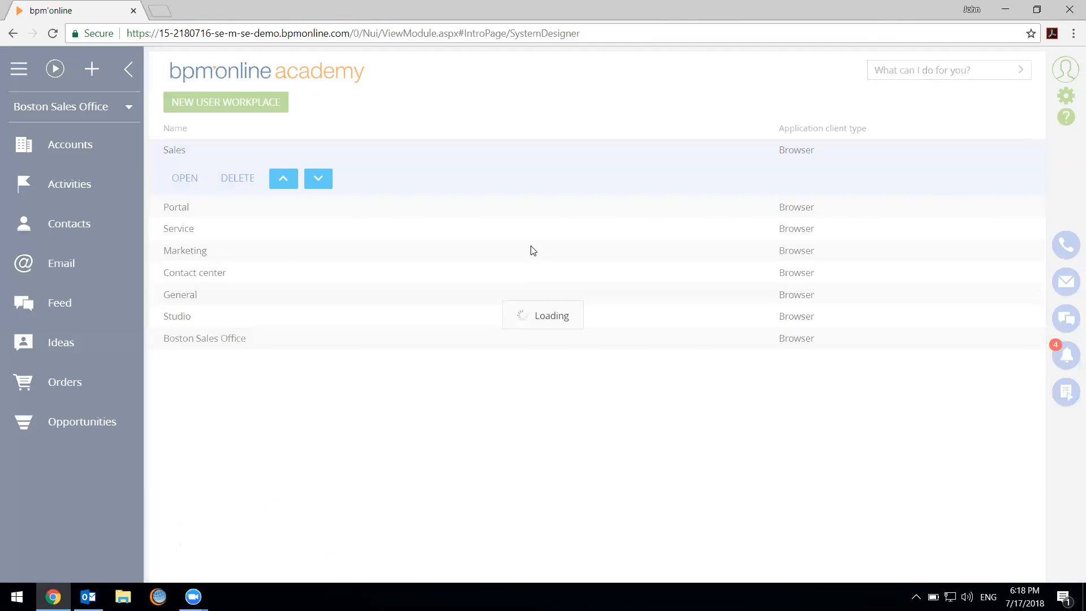
{"action": "scroll", "coordinate": [532, 251], "scroll_direction": "down", "scroll_amount": 9}
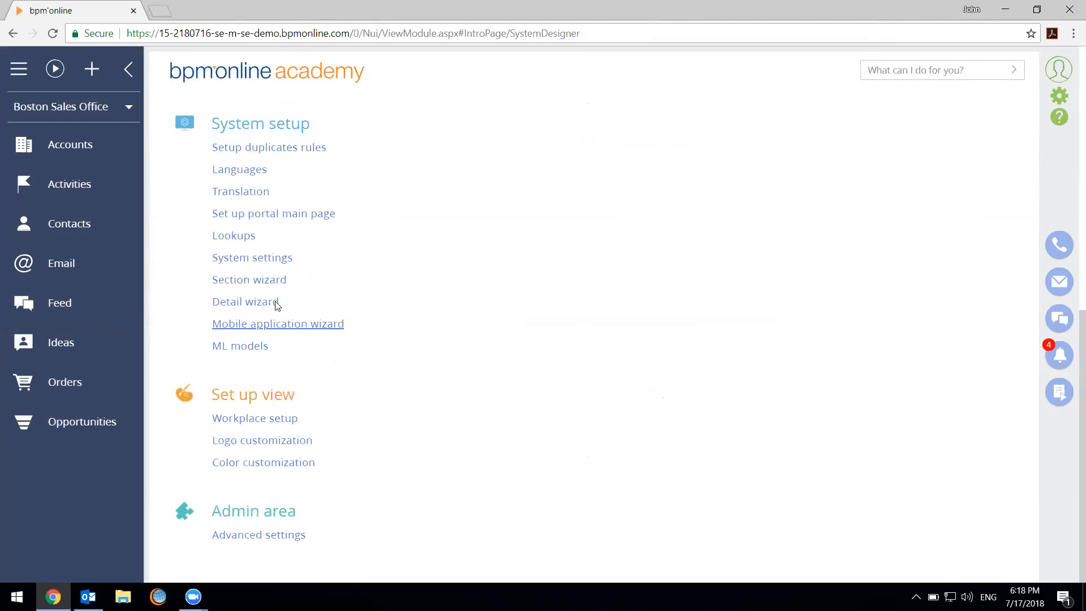
{"action": "left_click", "coordinate": [247, 235]}
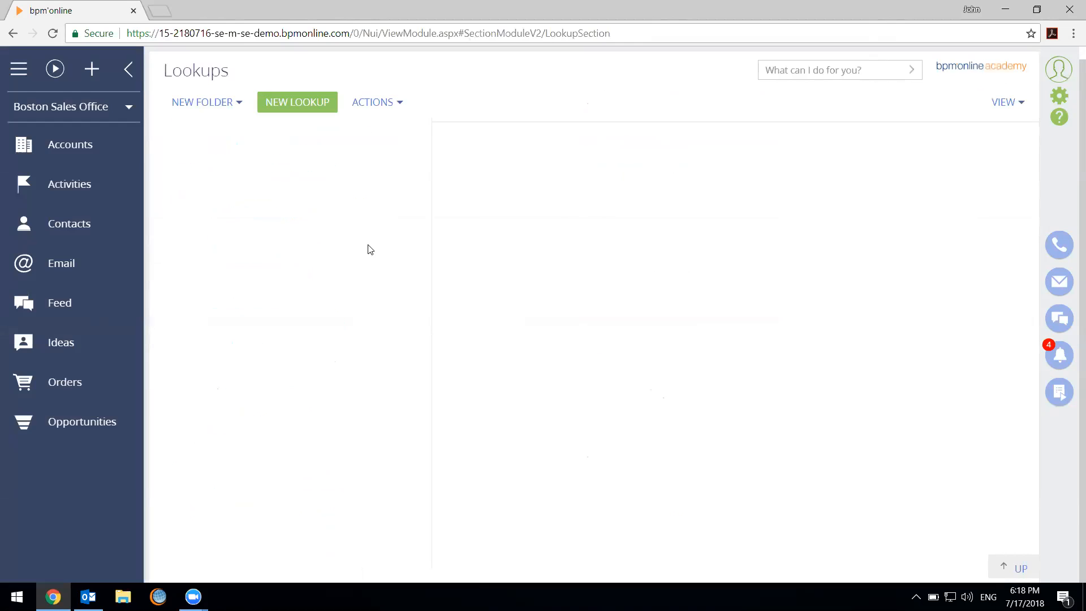
{"action": "left_click", "coordinate": [610, 131]}
Open the first record in the Contacts section and view the choices offered for its Title field
{"action": "left_click", "coordinate": [114, 224]}
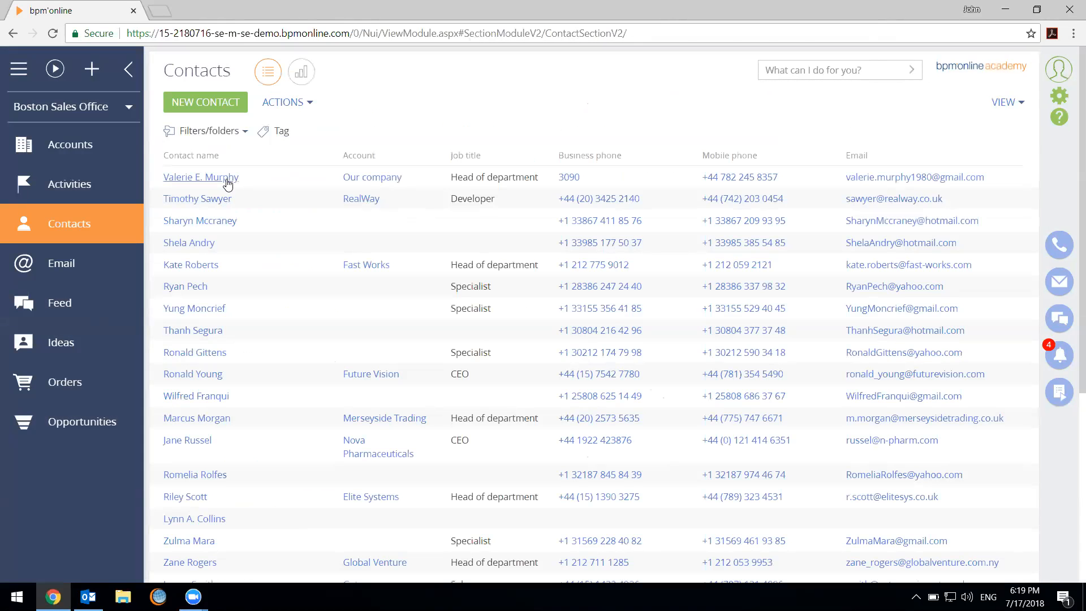
{"action": "left_click", "coordinate": [227, 179]}
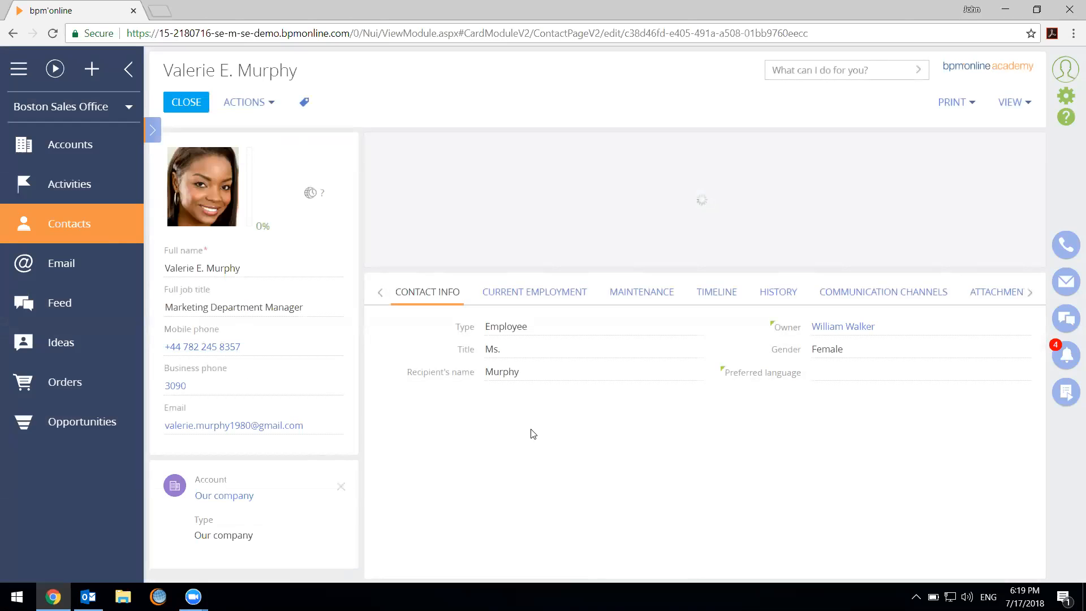
{"action": "left_click", "coordinate": [673, 372]}
{"action": "left_click", "coordinate": [688, 351]}
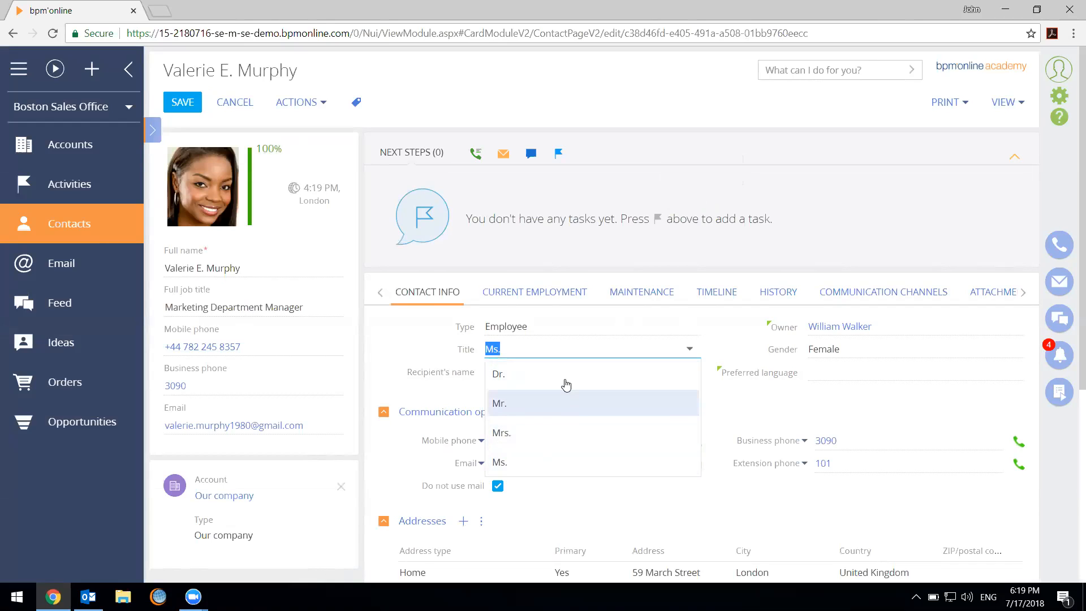
{"action": "left_click", "coordinate": [787, 499]}
Review the contact's details and current employment information, returning to the general contact information
{"action": "scroll", "coordinate": [843, 494], "scroll_direction": "down", "scroll_amount": 5}
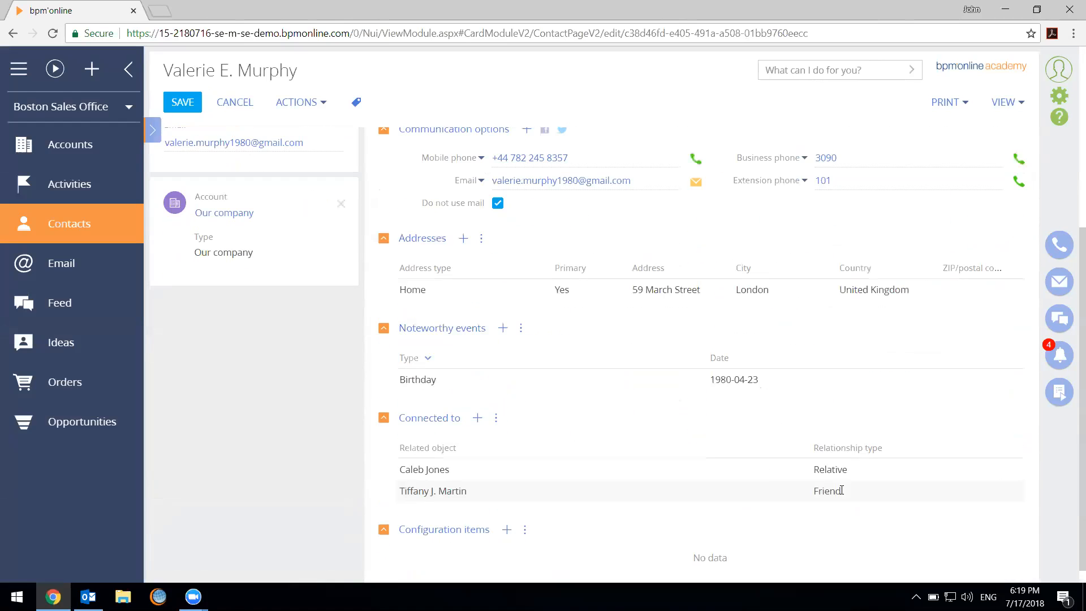
{"action": "scroll", "coordinate": [732, 465], "scroll_direction": "up", "scroll_amount": 5}
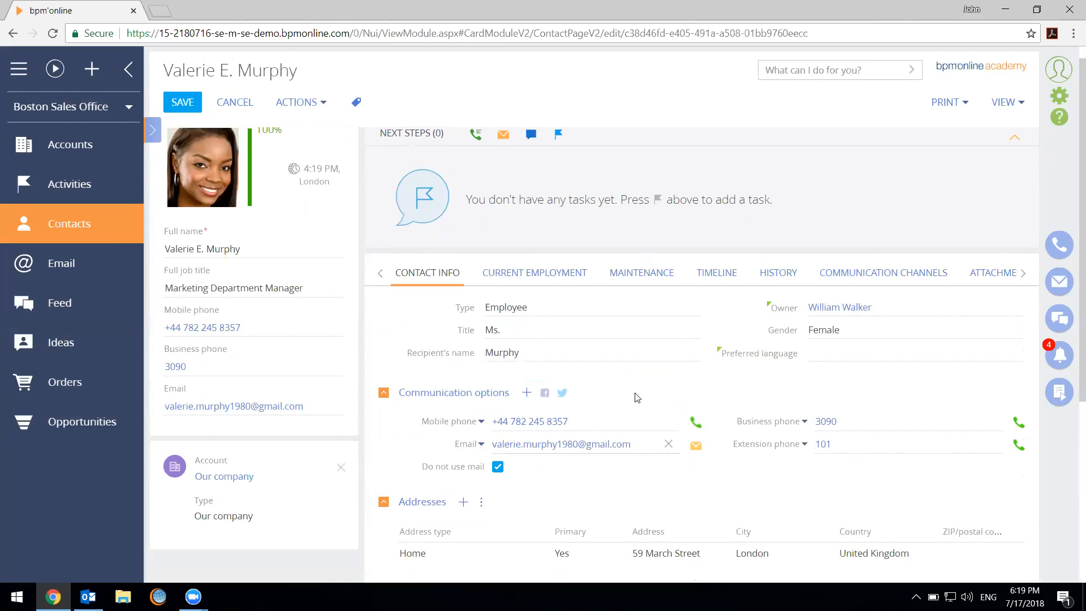
{"action": "left_click", "coordinate": [532, 273]}
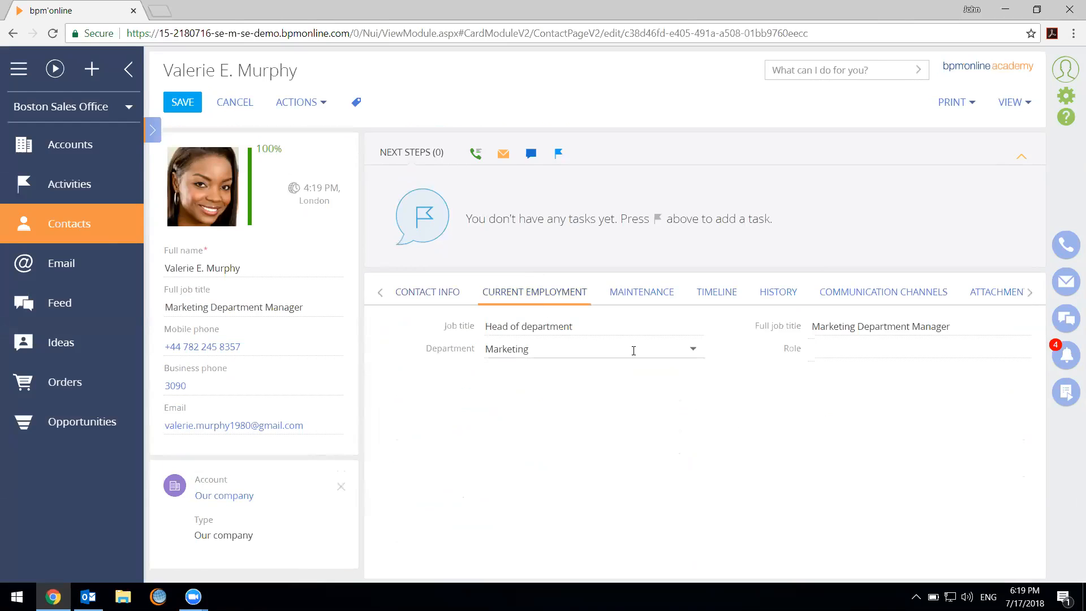
{"action": "left_click", "coordinate": [431, 293]}
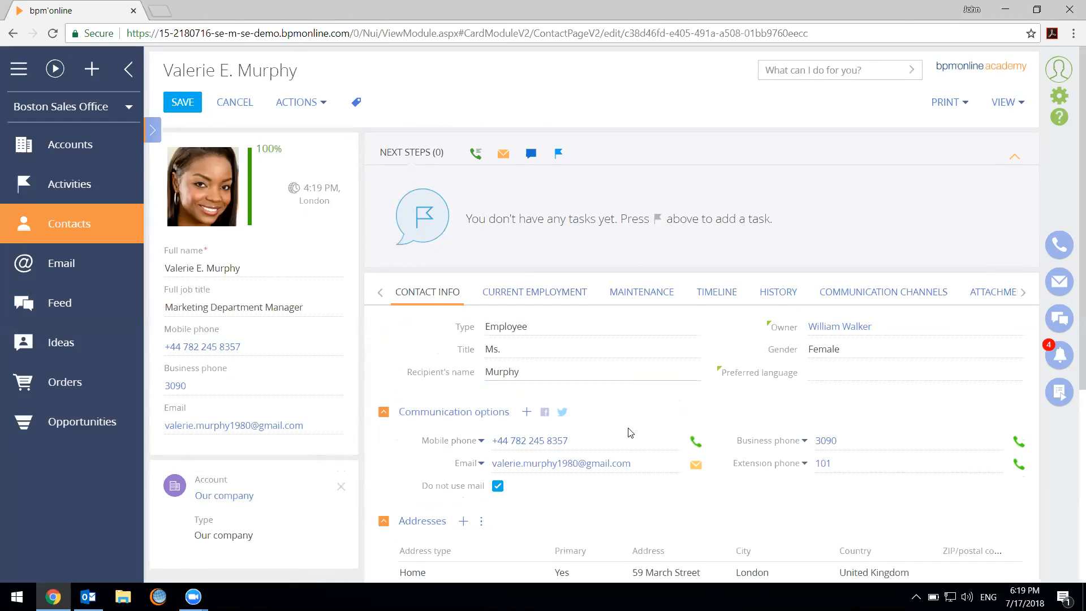
View the cities selectable for a new Business address on the contact, and leave the address form and the contact page
{"action": "scroll", "coordinate": [647, 456], "scroll_direction": "down", "scroll_amount": 5}
{"action": "left_click", "coordinate": [463, 219]}
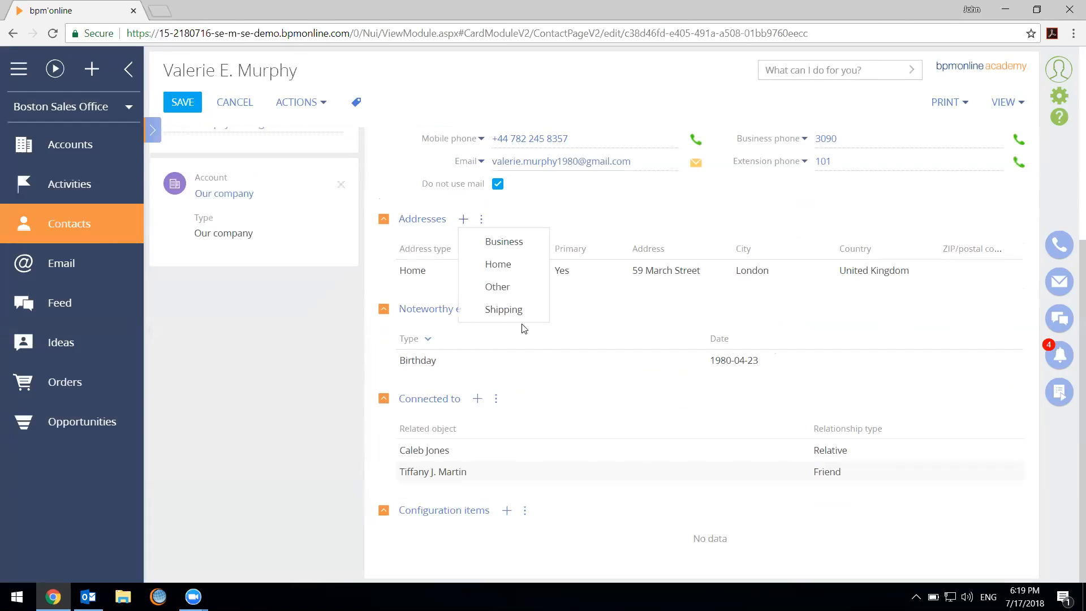
{"action": "left_click", "coordinate": [515, 243]}
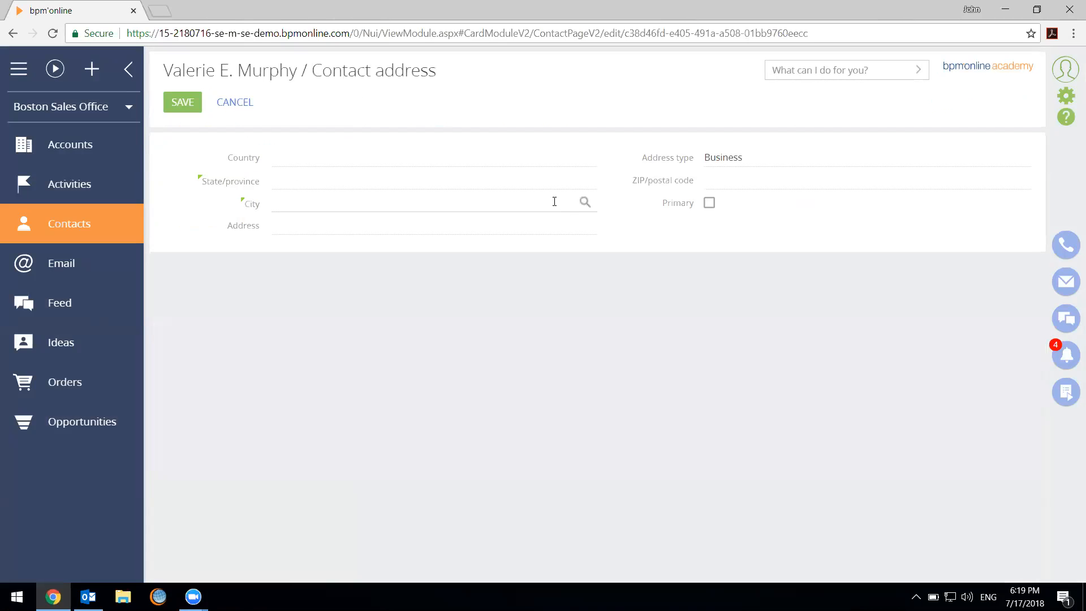
{"action": "left_click", "coordinate": [586, 202]}
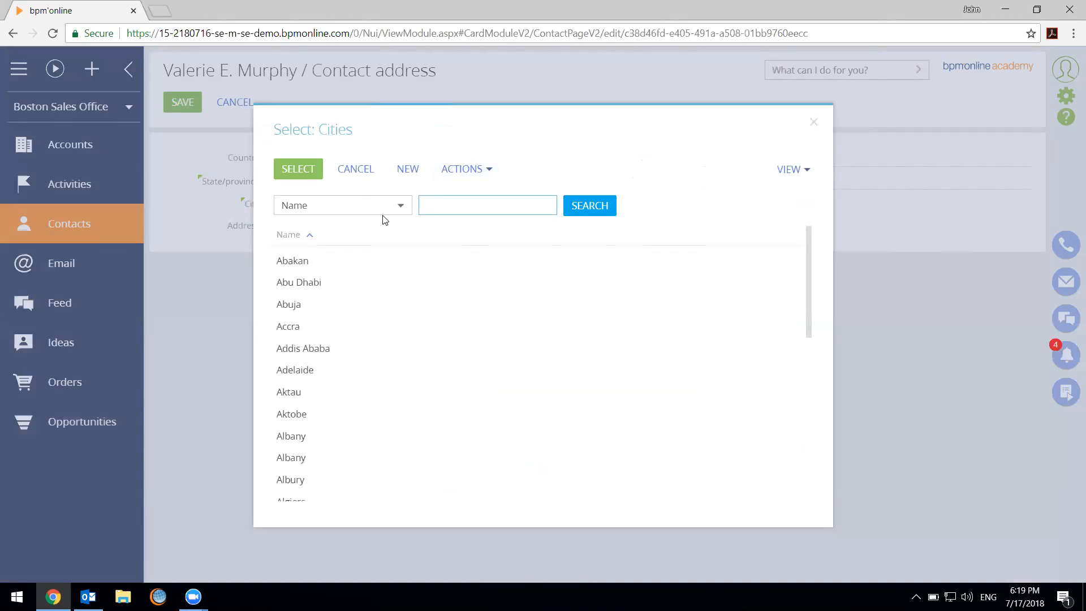
{"action": "left_click", "coordinate": [364, 176]}
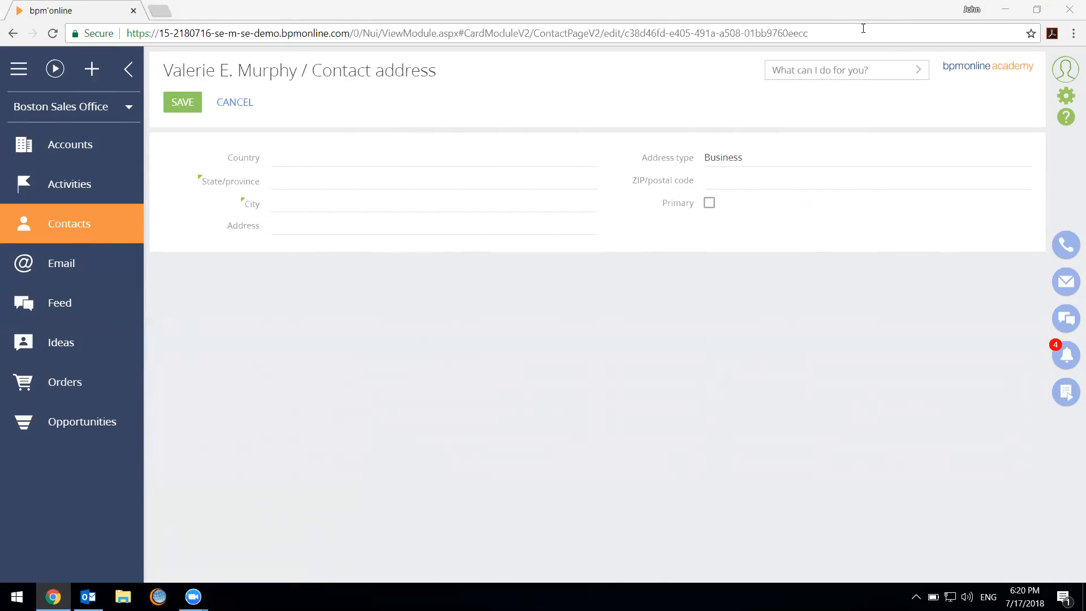
{"action": "left_click", "coordinate": [860, 11]}
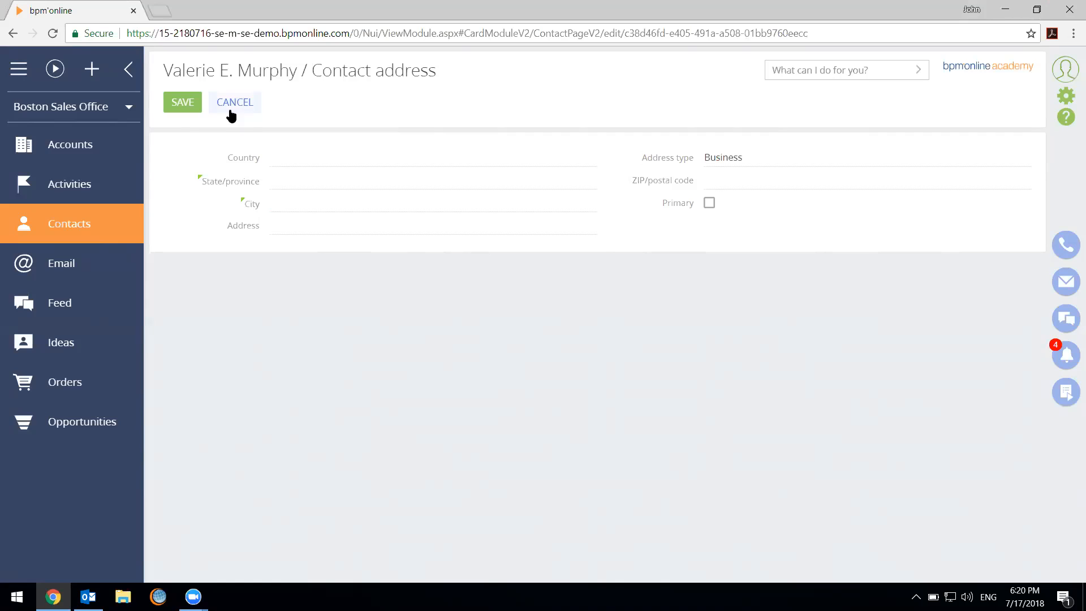
{"action": "left_click", "coordinate": [191, 110]}
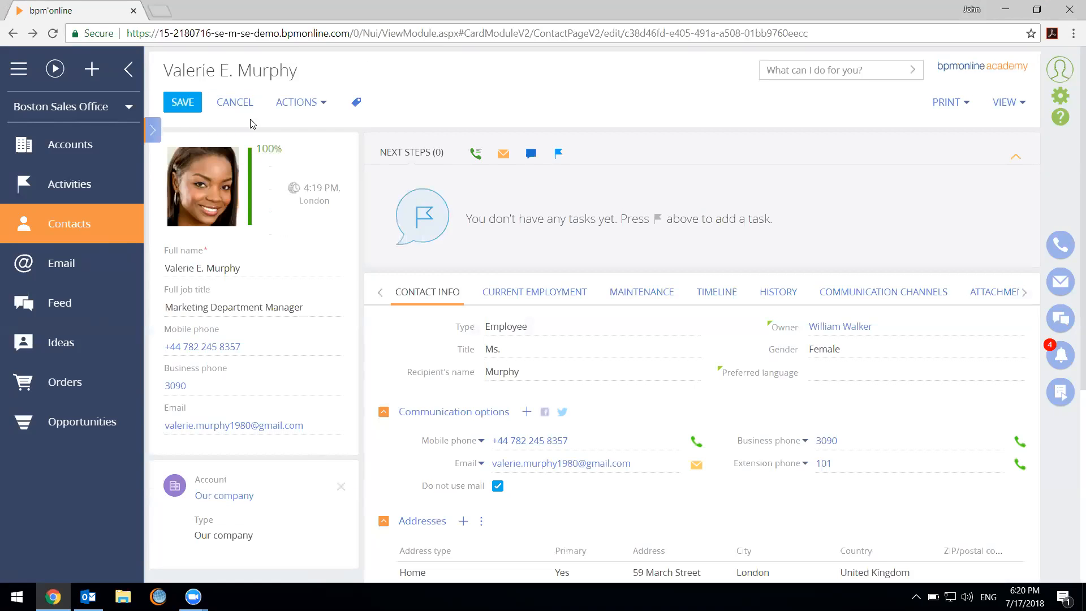
{"action": "left_click", "coordinate": [238, 112]}
Open the Global Venture record in the Accounts section and review its segmentation, communication options and address details
{"action": "left_click", "coordinate": [66, 154]}
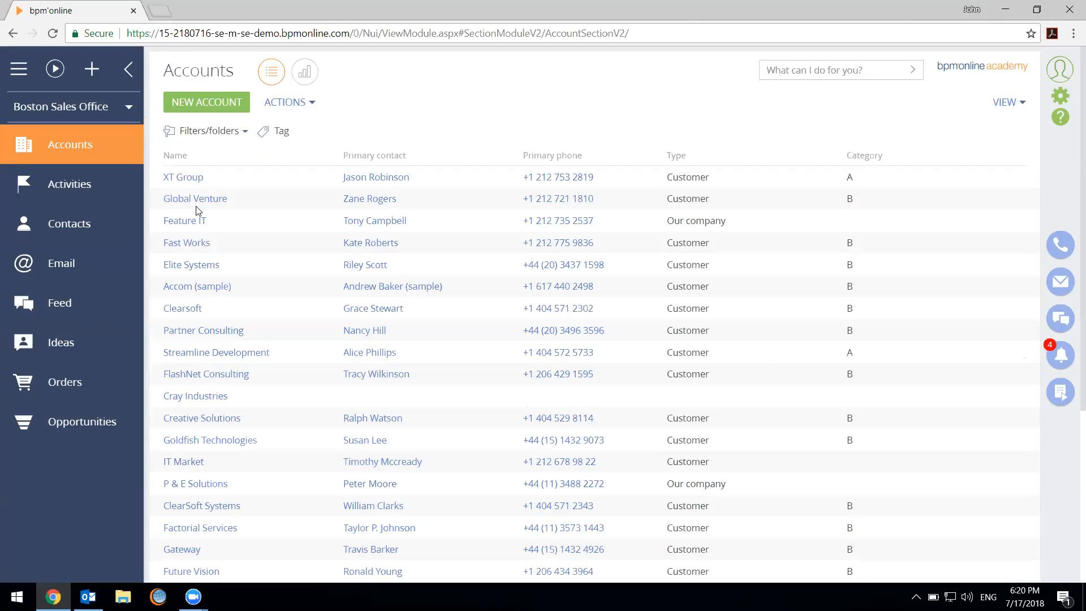
{"action": "left_click", "coordinate": [195, 200]}
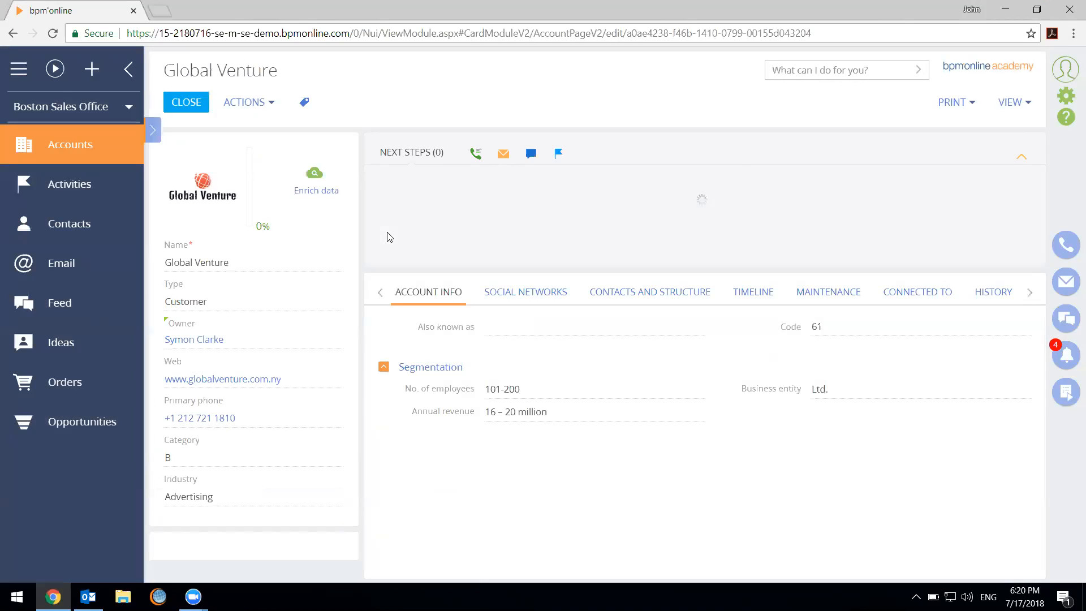
{"action": "scroll", "coordinate": [669, 354], "scroll_direction": "down", "scroll_amount": 5}
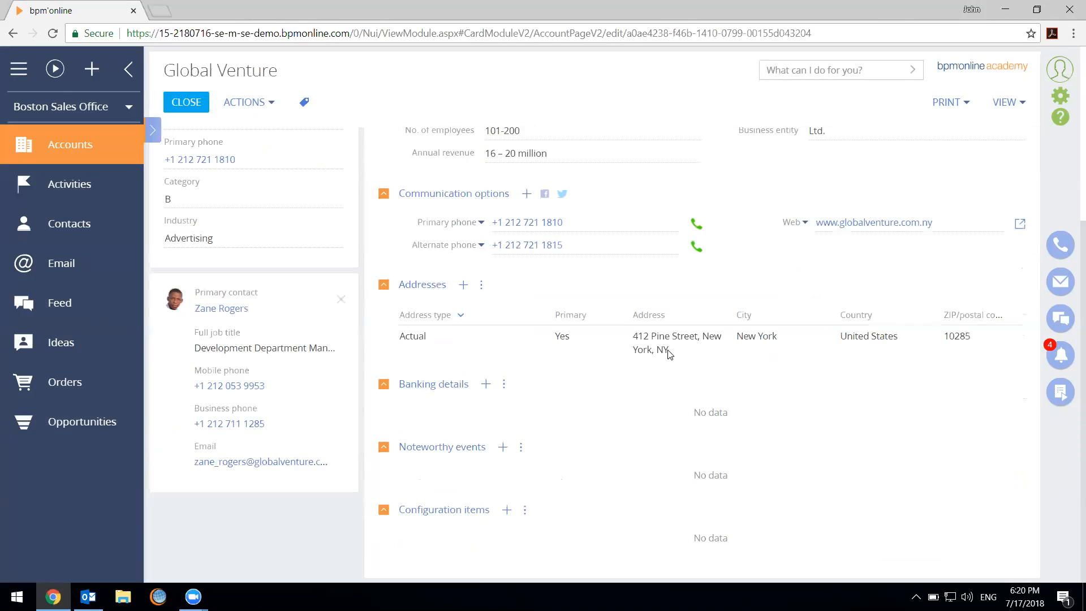
{"action": "scroll", "coordinate": [613, 281], "scroll_direction": "up", "scroll_amount": 2}
{"action": "scroll", "coordinate": [613, 281], "scroll_direction": "down", "scroll_amount": 2}
{"action": "scroll", "coordinate": [814, 337], "scroll_direction": "up", "scroll_amount": 5}
{"action": "scroll", "coordinate": [665, 360], "scroll_direction": "down", "scroll_amount": 3}
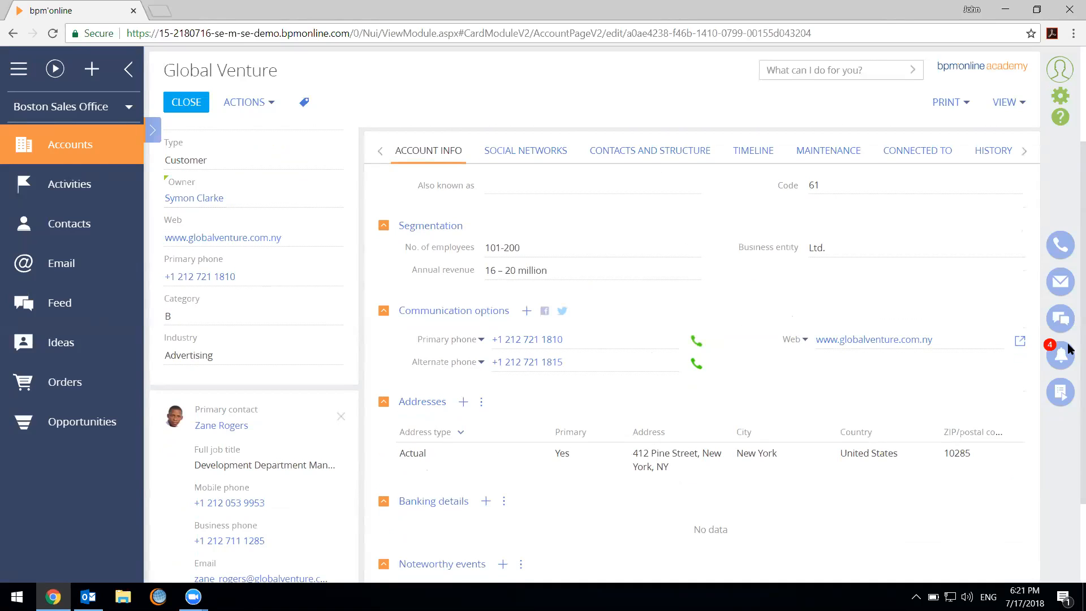
Open the section wizard for Accounts and place a new lookup column beside Annual revenue in the Segmentation group
{"action": "left_click", "coordinate": [1008, 103]}
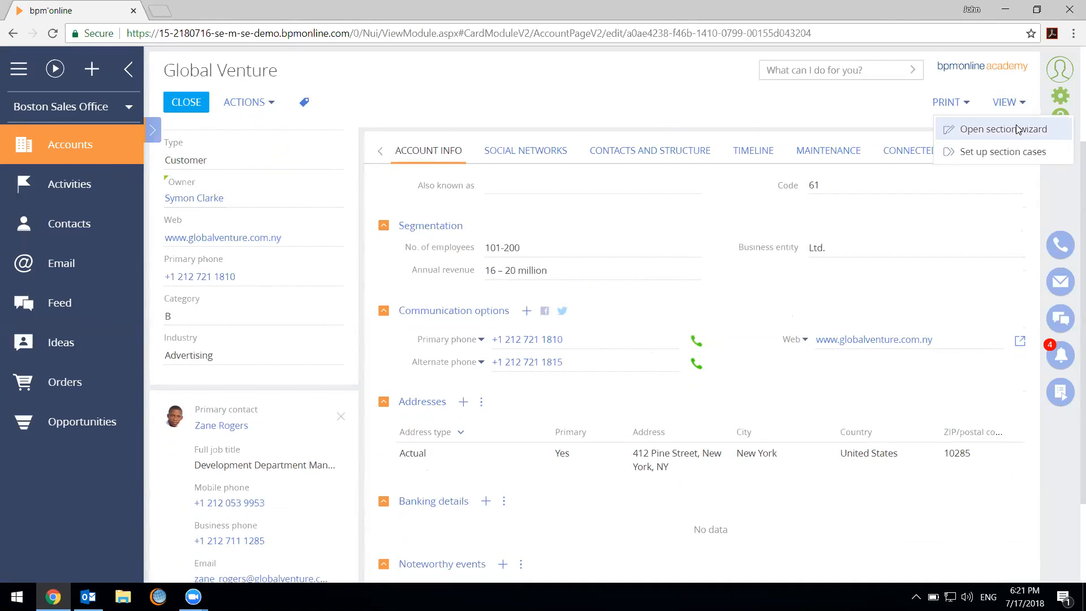
{"action": "left_click", "coordinate": [1016, 124]}
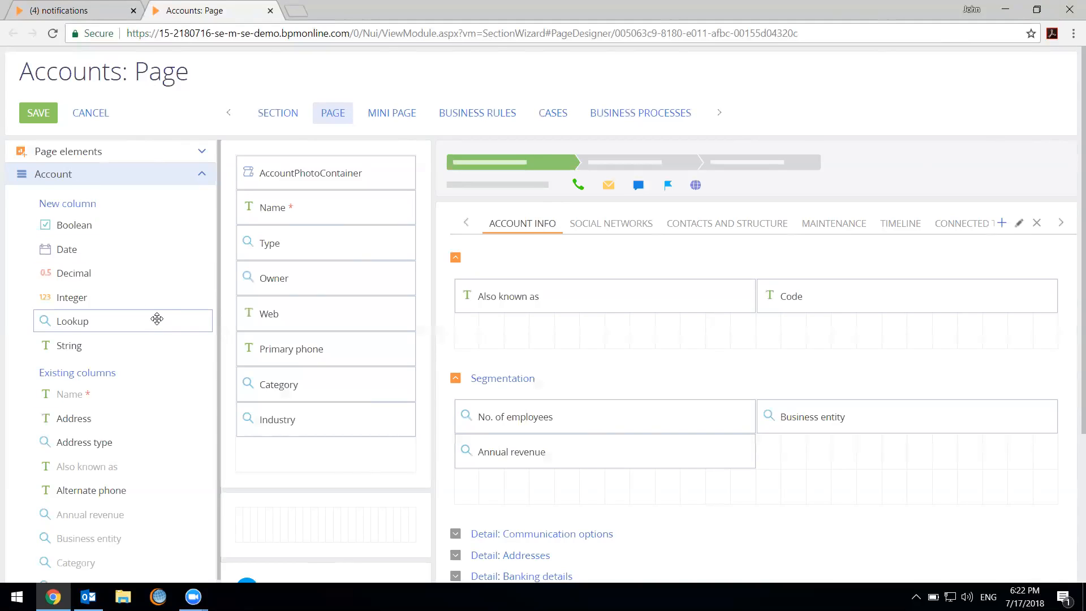
{"action": "left_click_drag", "start_coordinate": [154, 315], "coordinate": [943, 310]}
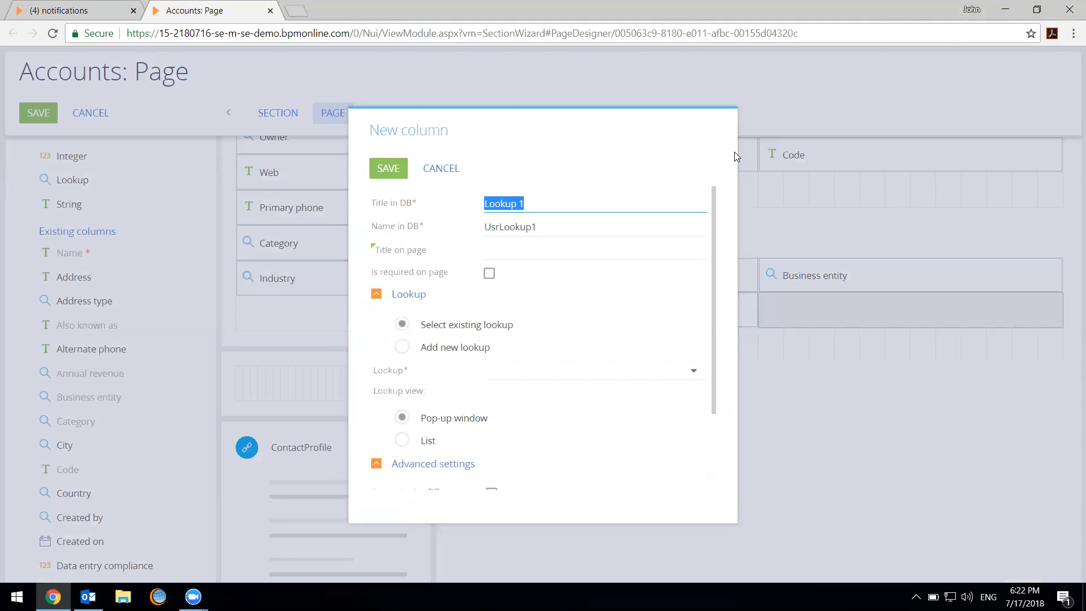
Set the new column's database title to Geographic Territory and its database name to UsrGeoTerritory
{"action": "type", "text": "Goe"}
{"action": "type", "text": "graphic T"}
{"action": "type", "text": "erritory"}
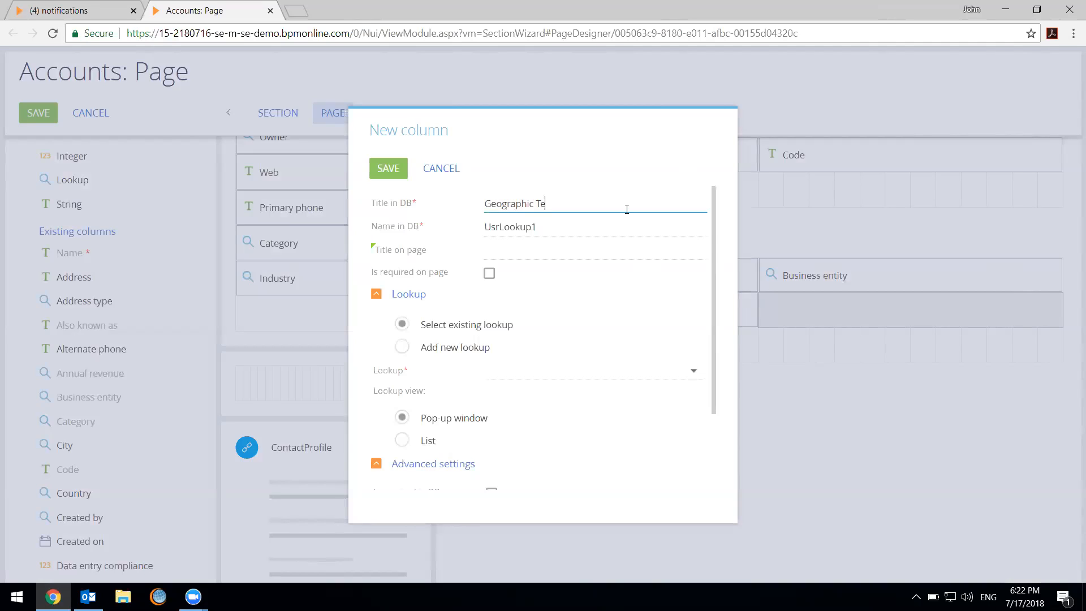
{"action": "key", "text": "Tab"}
{"action": "type", "text": "Us"}
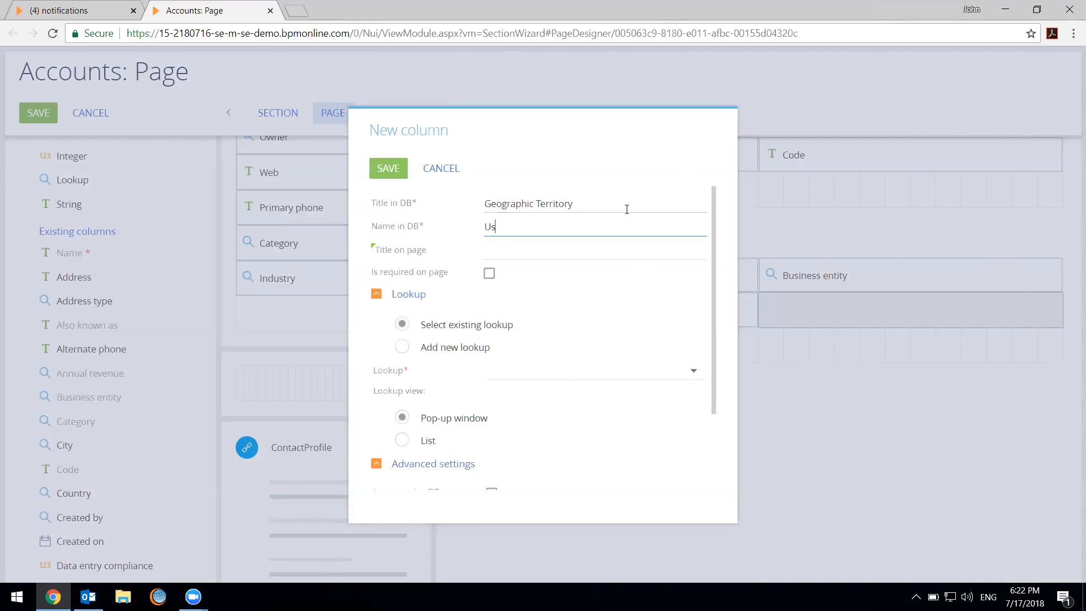
{"action": "type", "text": "rGeoTerritory"}
Choose to add a new lookup for the column, titled Geographic Territory and named UsrGeoTerritory
{"action": "left_click", "coordinate": [403, 347]}
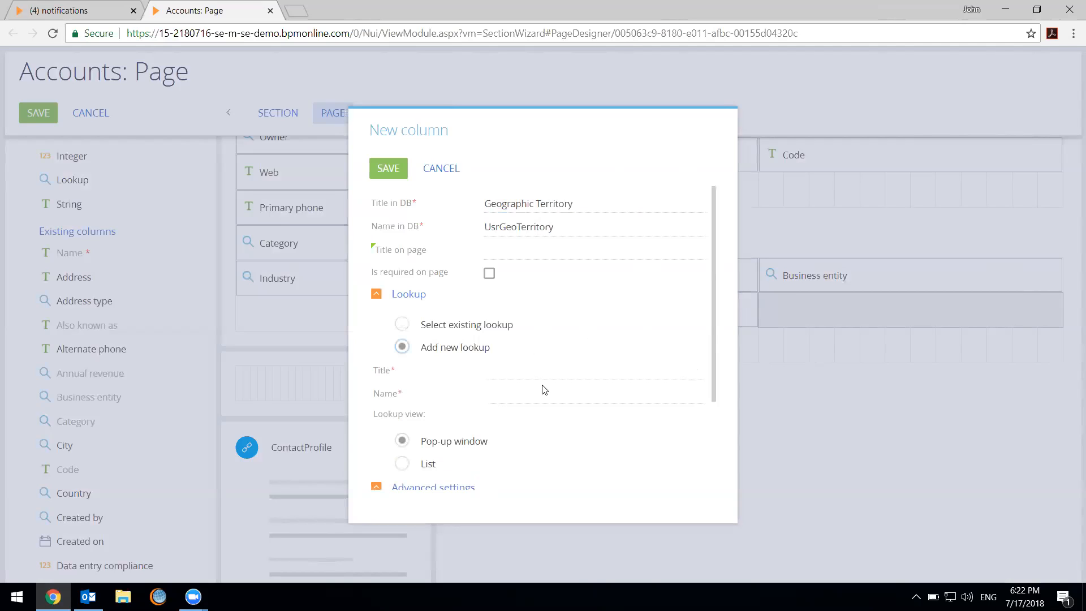
{"action": "scroll", "coordinate": [544, 389], "scroll_direction": "down", "scroll_amount": 3}
{"action": "left_click", "coordinate": [553, 245]}
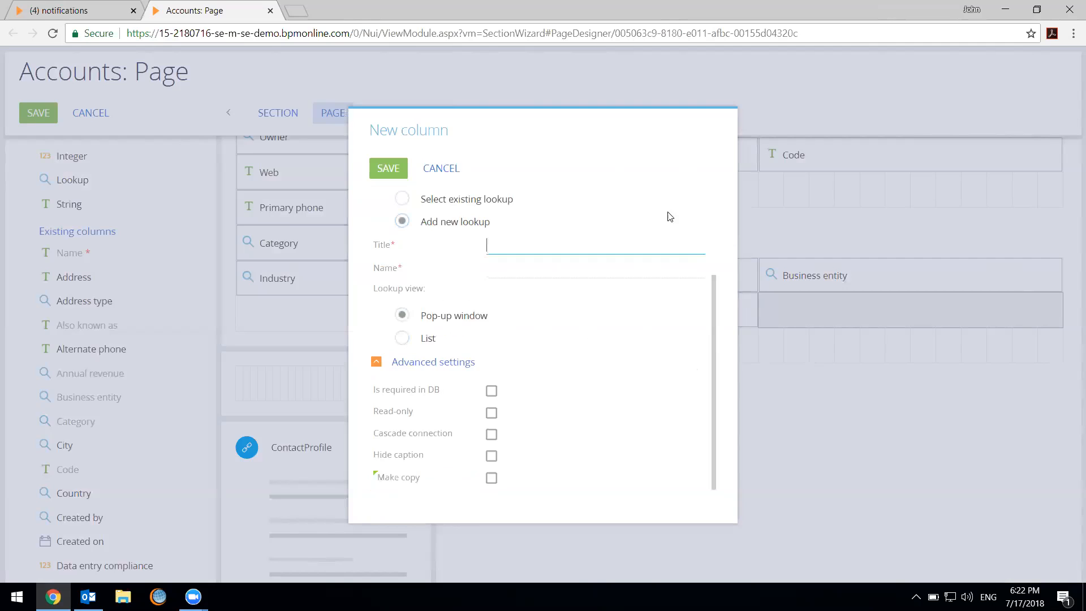
{"action": "scroll", "coordinate": [669, 217], "scroll_direction": "up", "scroll_amount": 3}
{"action": "triple_click", "coordinate": [584, 206]}
{"action": "key", "text": "ctrl+c"}
{"action": "left_click", "coordinate": [569, 370]}
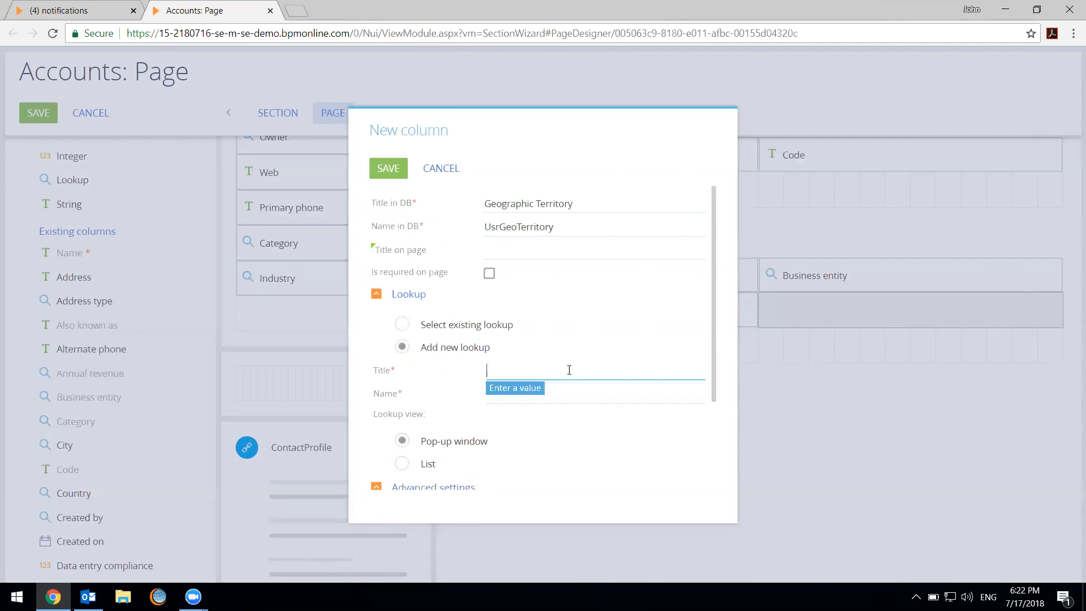
{"action": "key", "text": "ctrl+v"}
{"action": "double_click", "coordinate": [562, 227]}
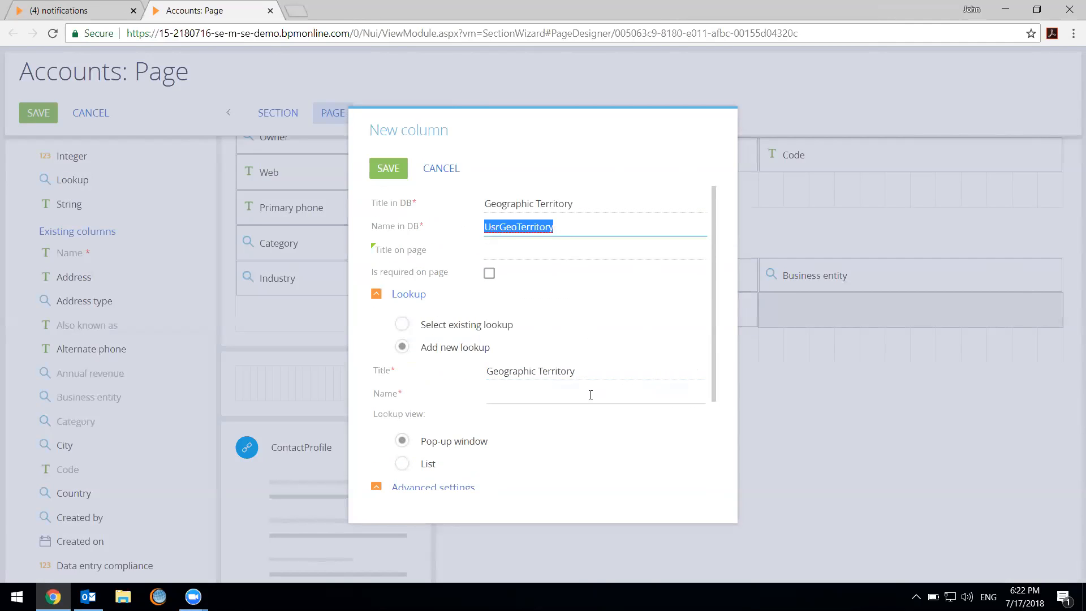
{"action": "key", "text": "ctrl+c"}
{"action": "left_click", "coordinate": [590, 395]}
{"action": "key", "text": "ctrl+v"}
Set the lookup view to List with Make copy enabled, and save the new column
{"action": "scroll", "coordinate": [596, 439], "scroll_direction": "down", "scroll_amount": 3}
{"action": "left_click", "coordinate": [402, 338]}
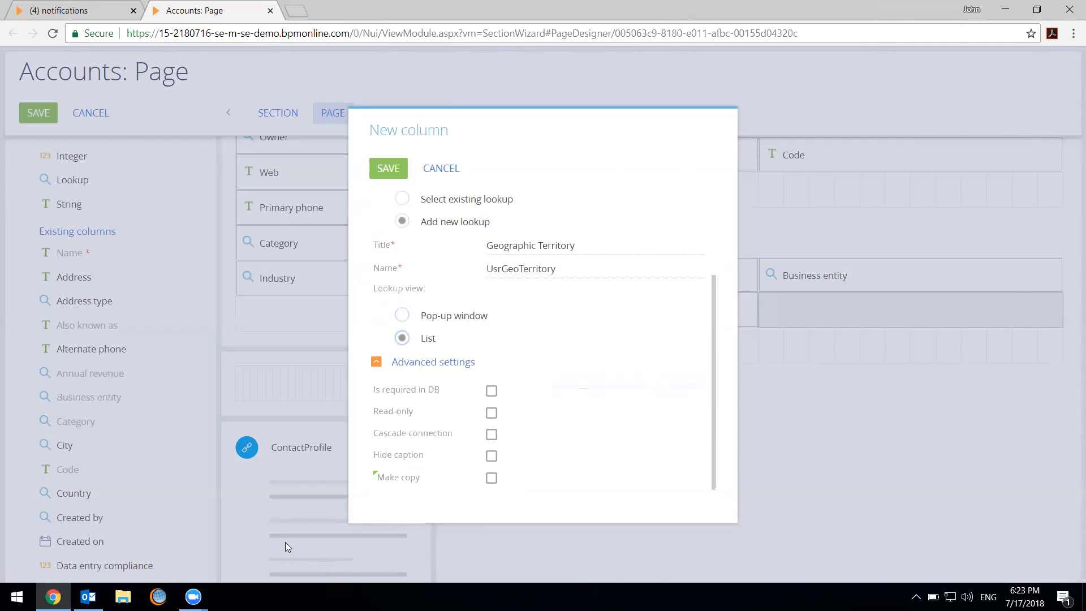
{"action": "left_click", "coordinate": [491, 478]}
{"action": "left_click", "coordinate": [399, 168]}
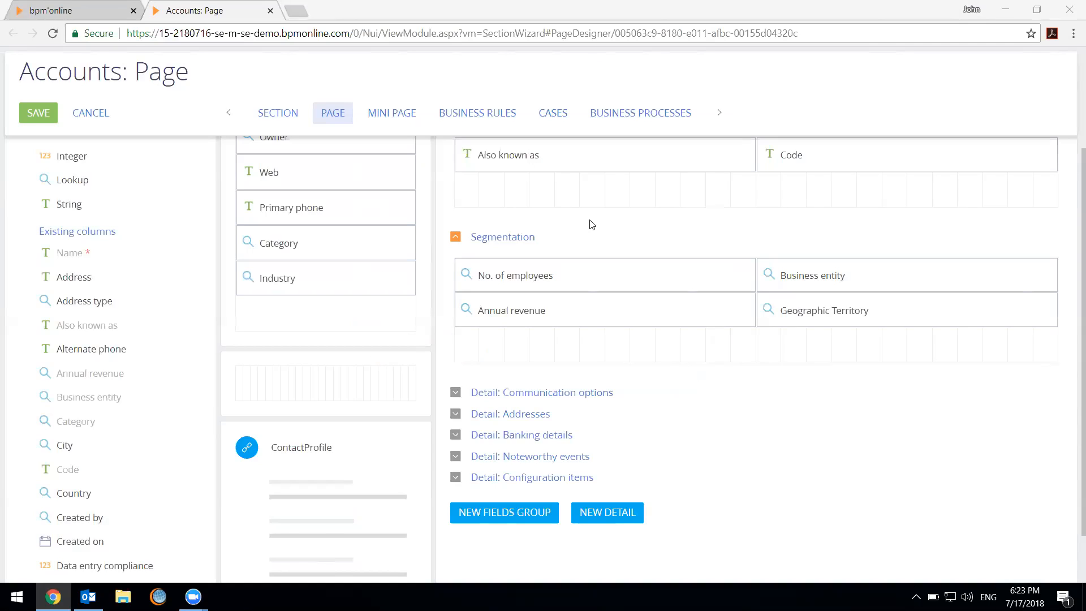
Save the Accounts page changes and close the section wizard
{"action": "left_click", "coordinate": [92, 158]}
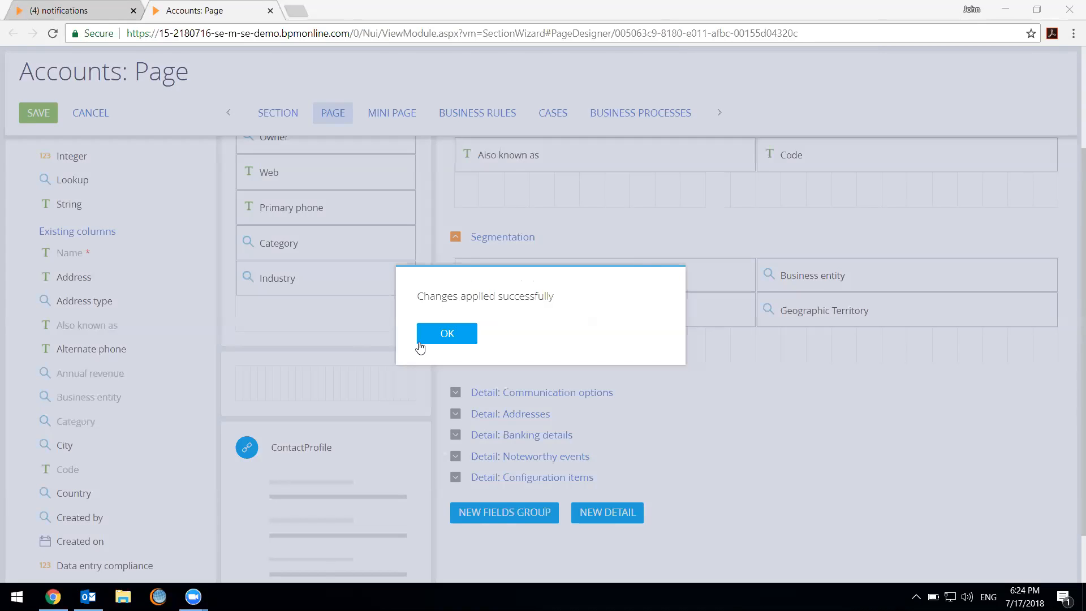
{"action": "left_click", "coordinate": [447, 334]}
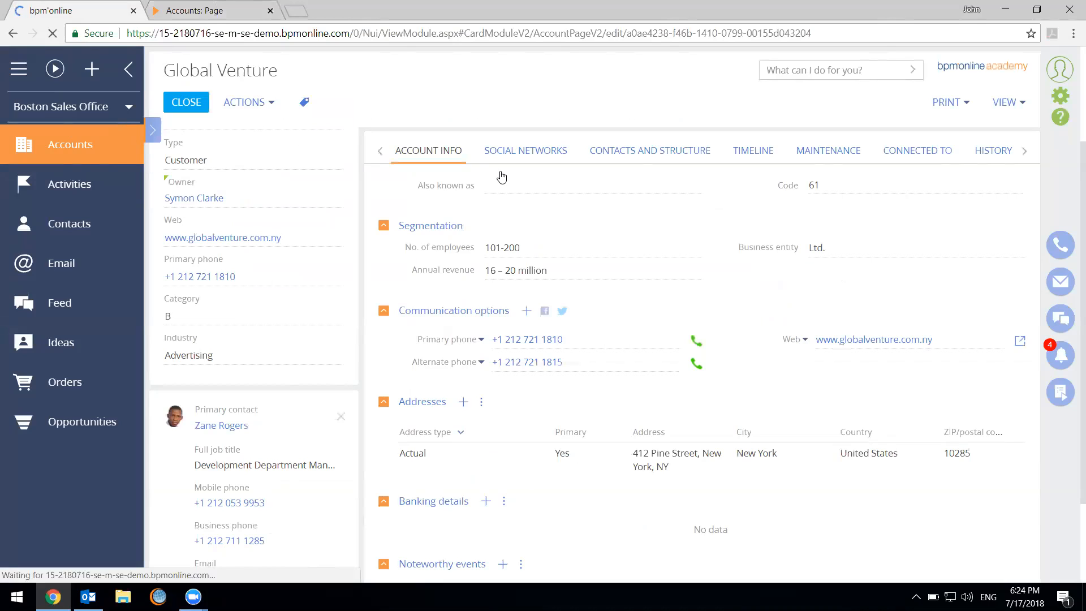
{"action": "left_click", "coordinate": [271, 11]}
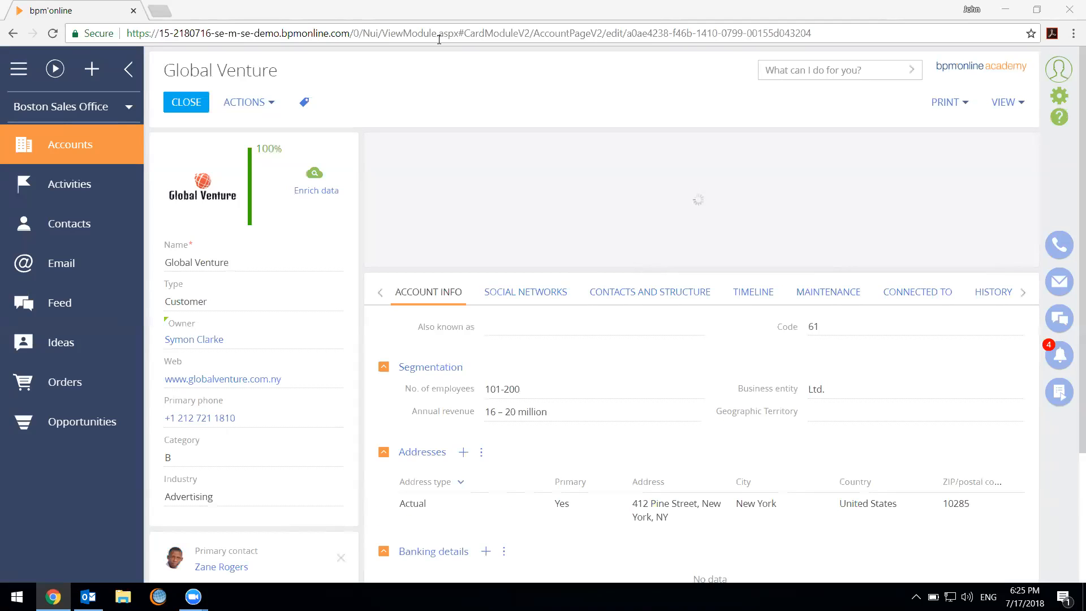
Check the Geographic Territory field in the Global Venture account's Segmentation group for selectable values
{"action": "scroll", "coordinate": [613, 311], "scroll_direction": "down", "scroll_amount": 4}
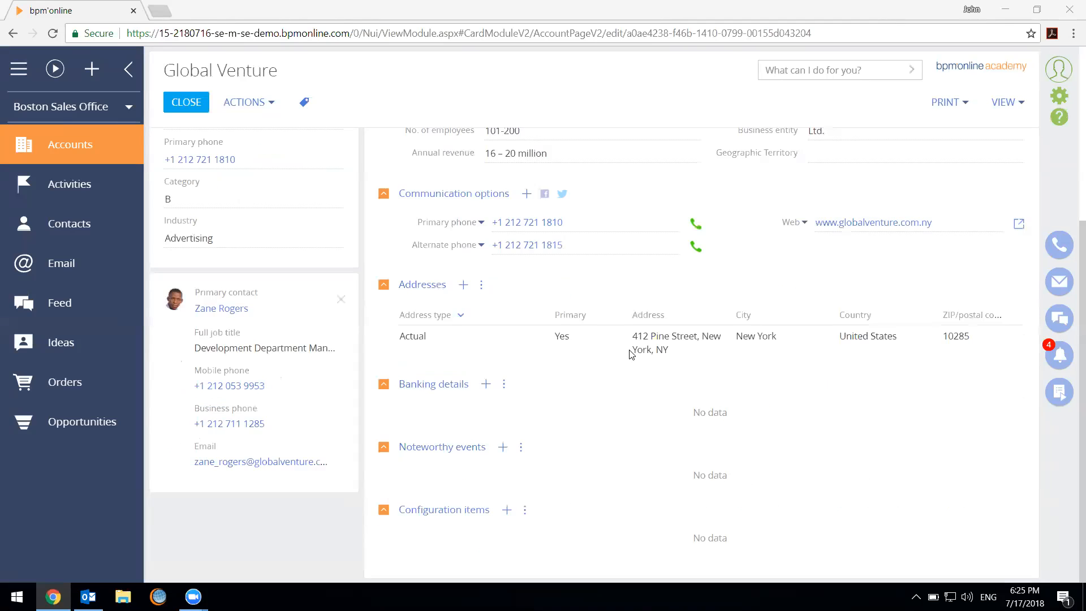
{"action": "scroll", "coordinate": [724, 315], "scroll_direction": "up", "scroll_amount": 1}
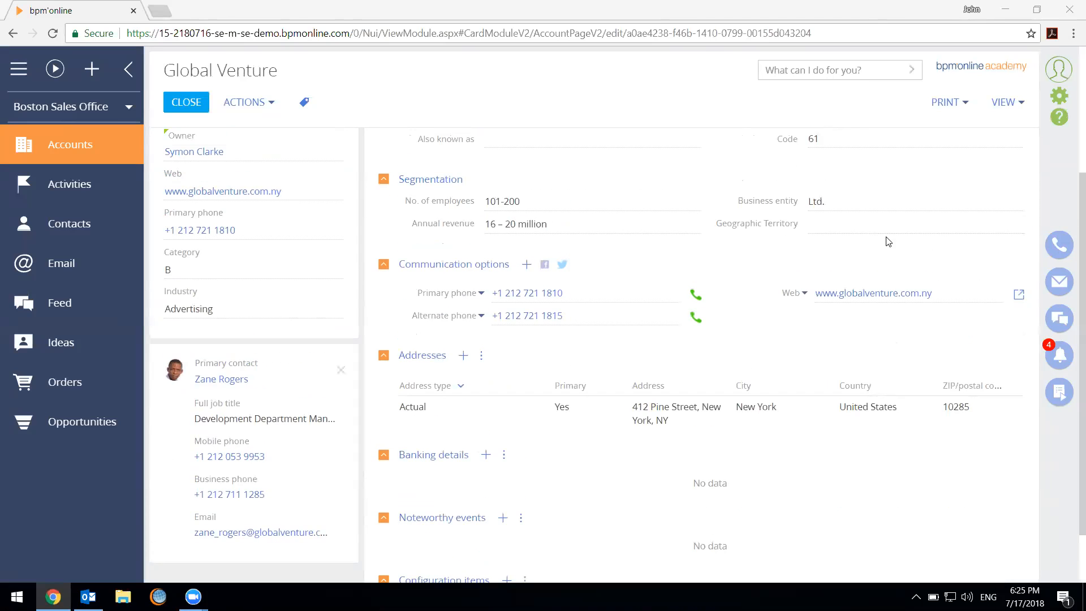
{"action": "left_click", "coordinate": [849, 224]}
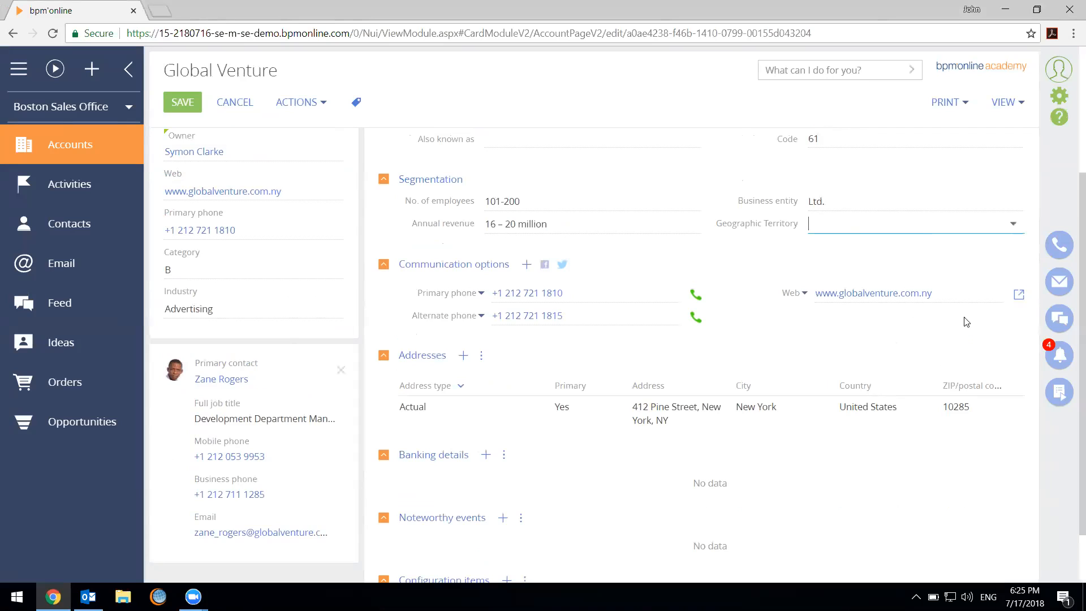
Switch to the Studio workplace and open its Lookups section
{"action": "left_click", "coordinate": [11, 111]}
{"action": "left_click", "coordinate": [74, 281]}
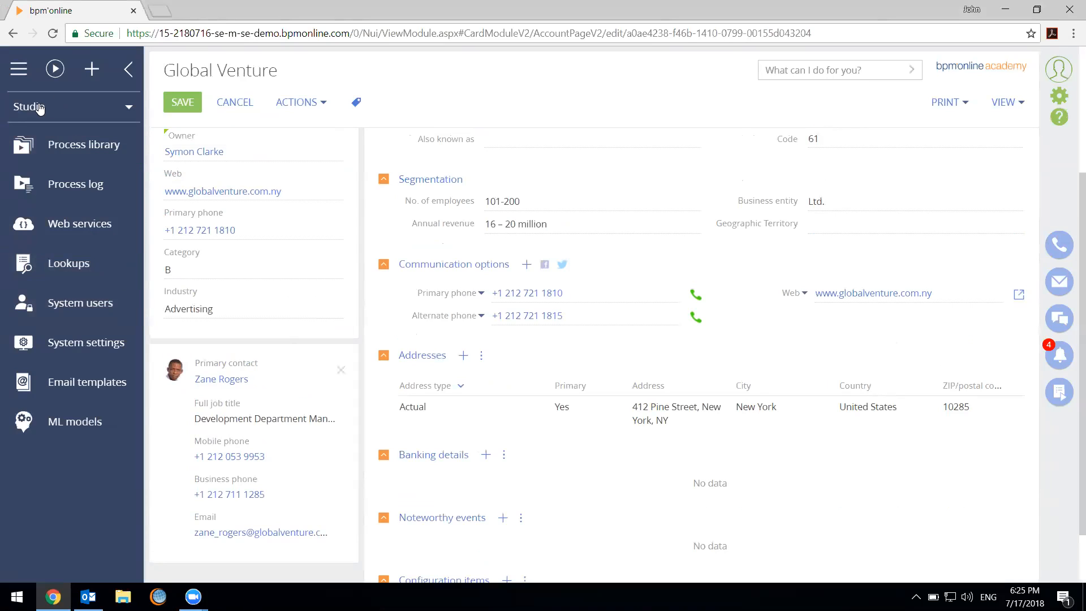
{"action": "left_click", "coordinate": [105, 264]}
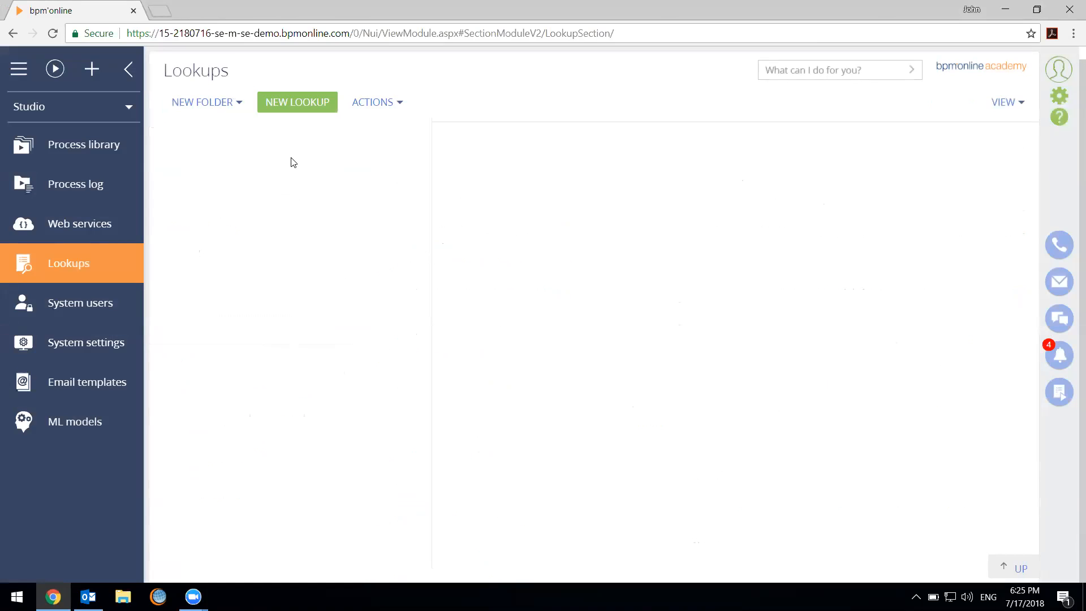
{"action": "left_click", "coordinate": [285, 153]}
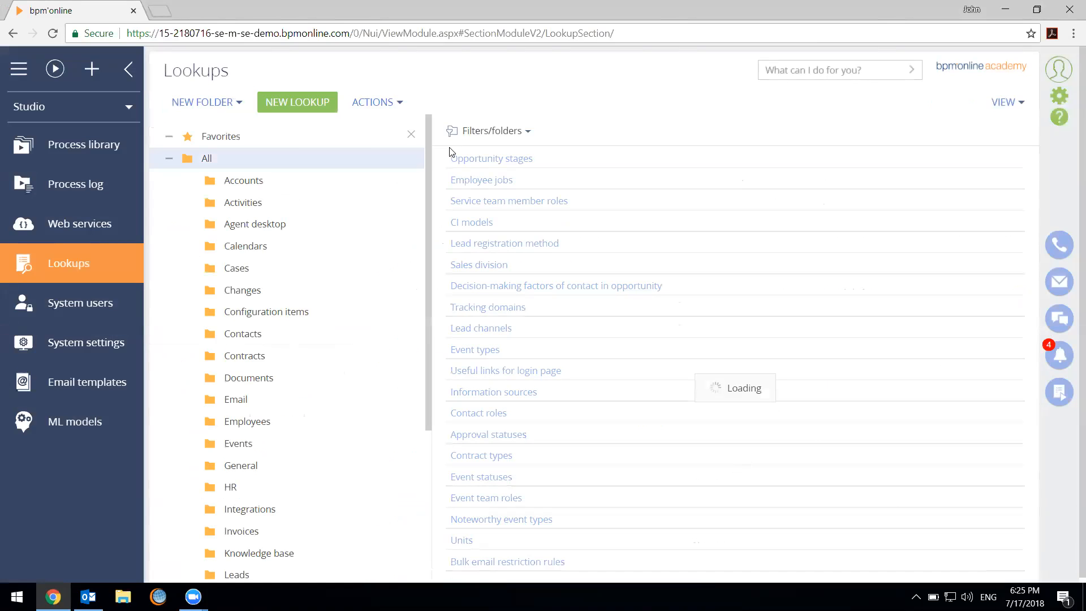
Filter the lookups by names containing "geo"
{"action": "left_click", "coordinate": [486, 133]}
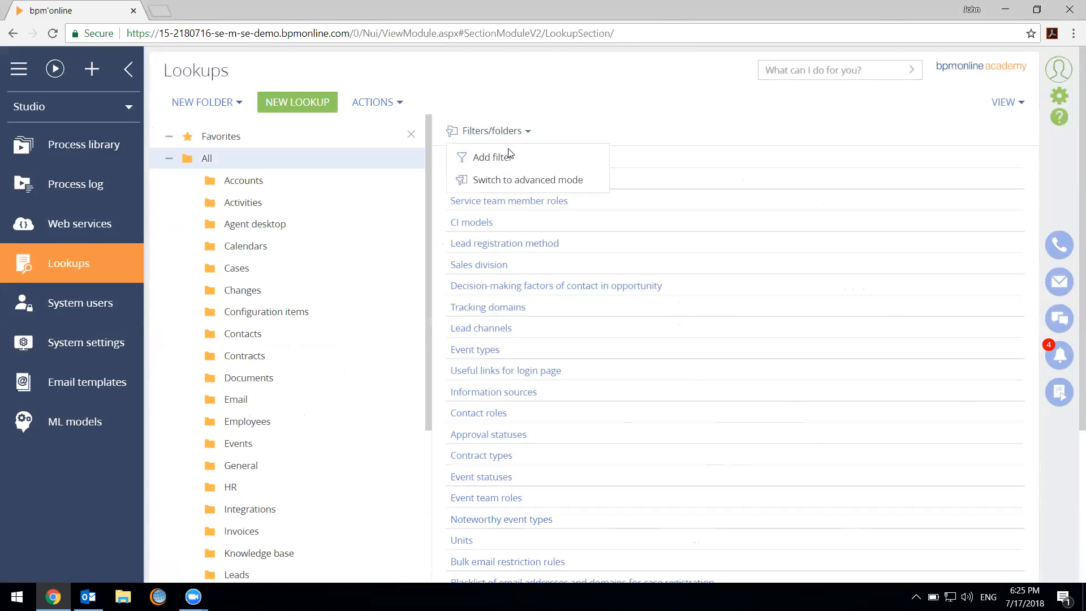
{"action": "left_click", "coordinate": [478, 152]}
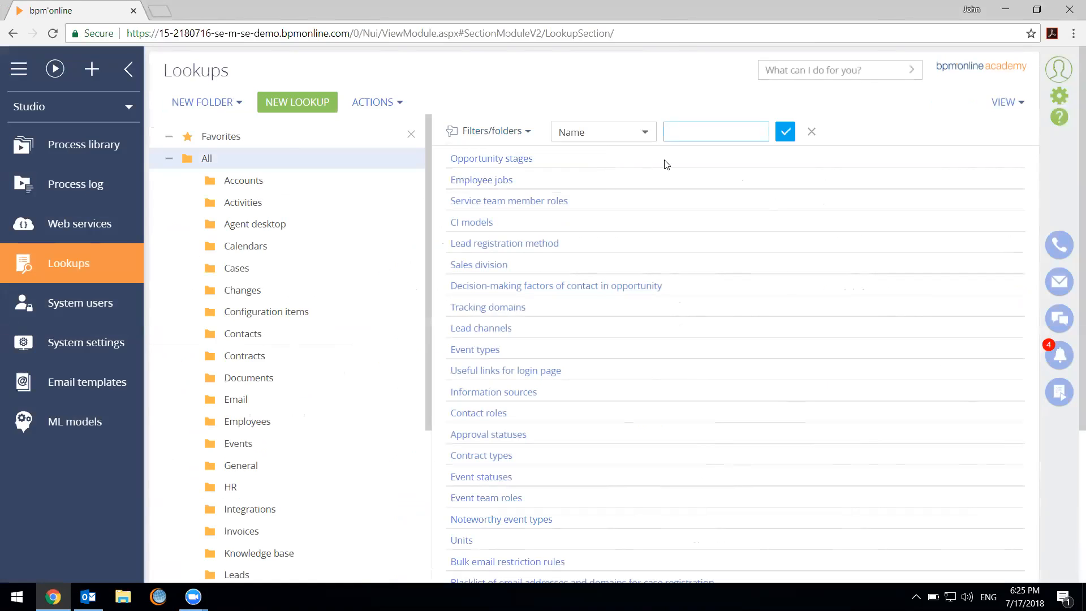
{"action": "type", "text": "geo"}
{"action": "key", "text": "Return"}
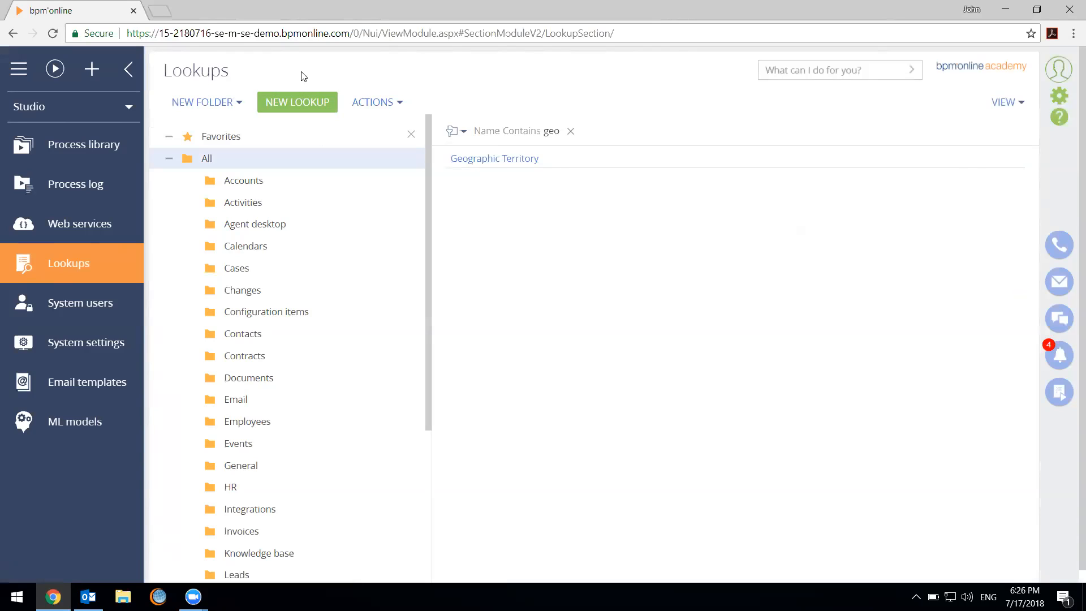
Open the Geographic Territory lookup's content and add a North America value
{"action": "left_click", "coordinate": [487, 159]}
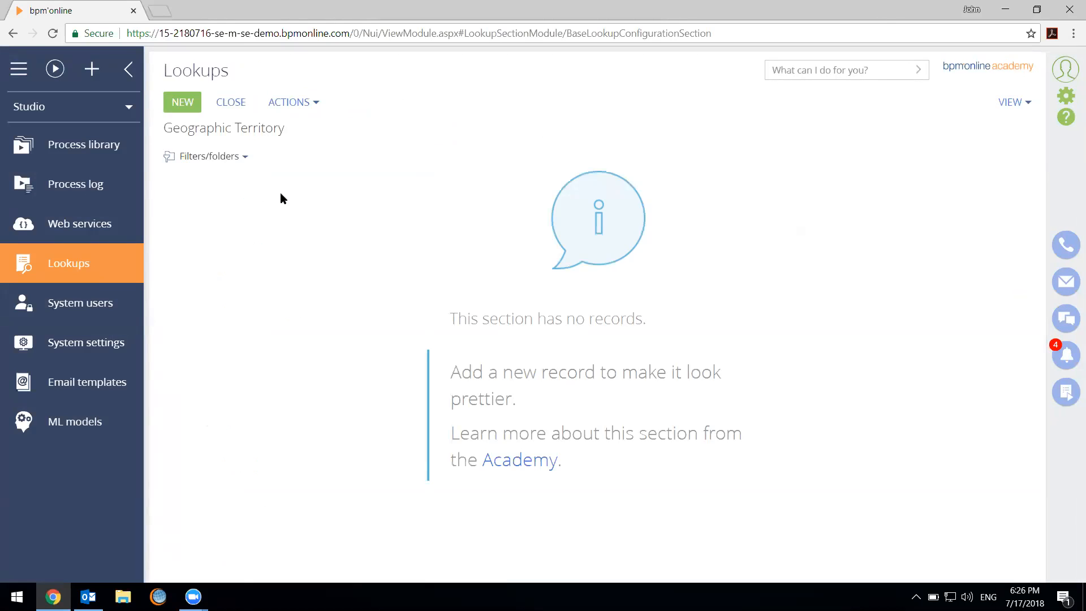
{"action": "left_click", "coordinate": [174, 109]}
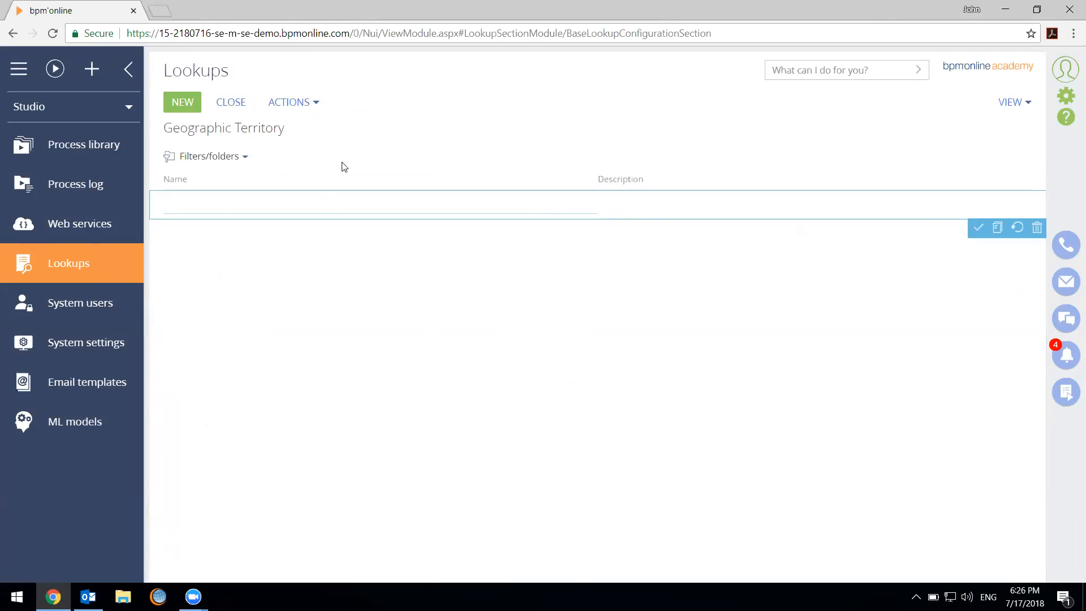
{"action": "left_click", "coordinate": [526, 90]}
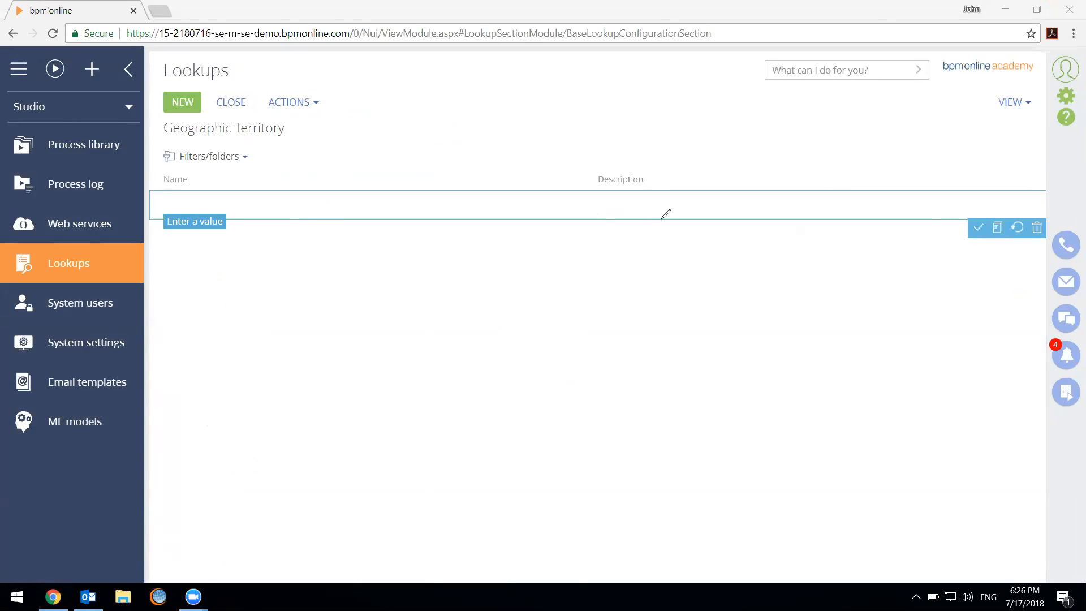
{"action": "left_click", "coordinate": [496, 211]}
{"action": "type", "text": "North Ame"}
{"action": "key", "text": "Return"}
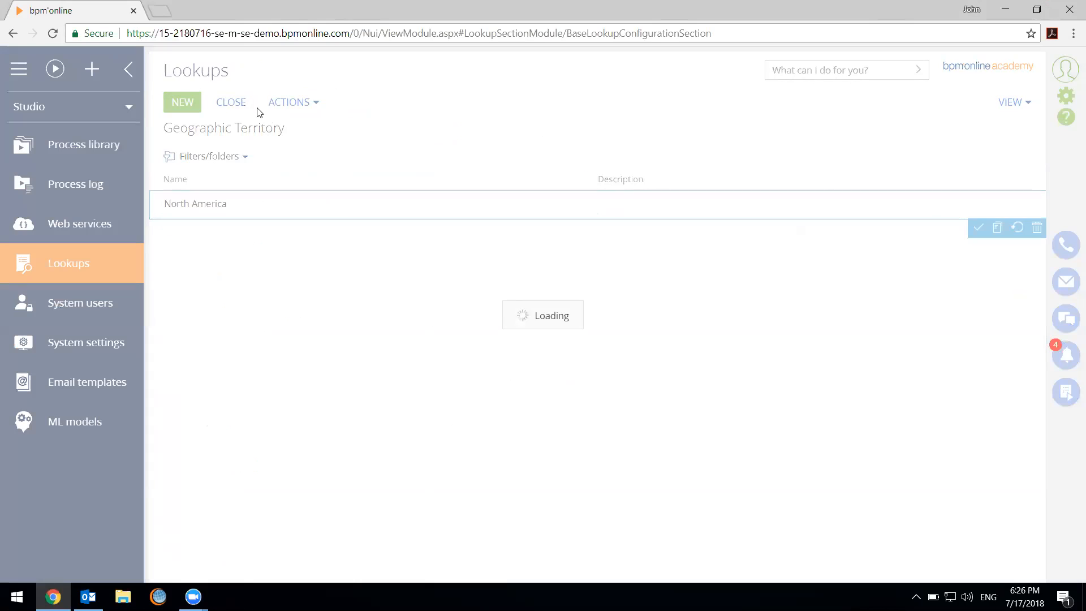
Add LATAM and EU as values in the Geographic Territory lookup
{"action": "left_click", "coordinate": [198, 102]}
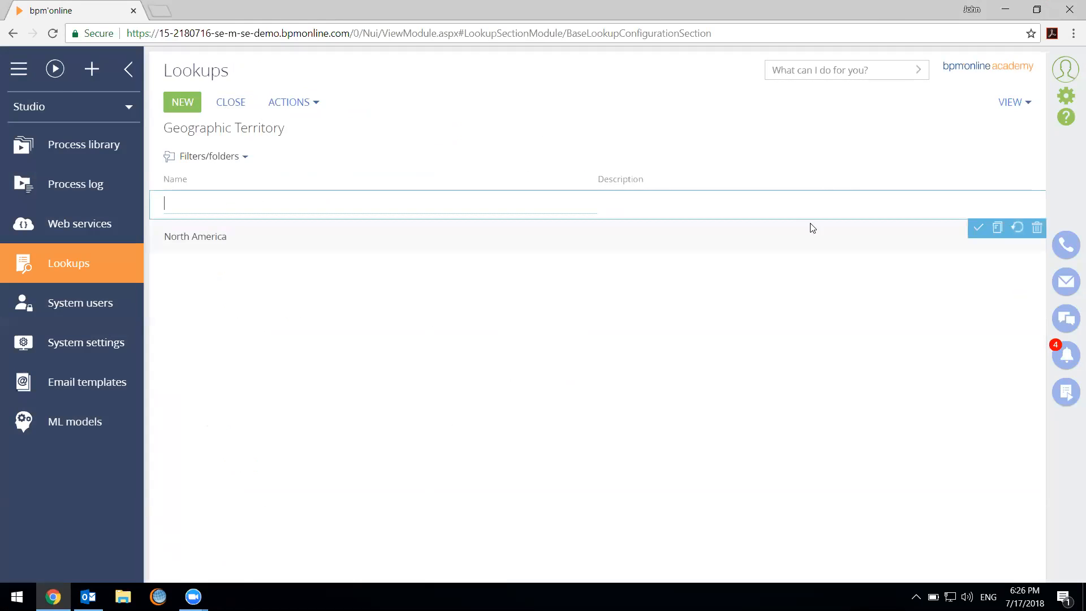
{"action": "type", "text": "LATAM"}
{"action": "key", "text": "Return"}
{"action": "left_click", "coordinate": [180, 103]}
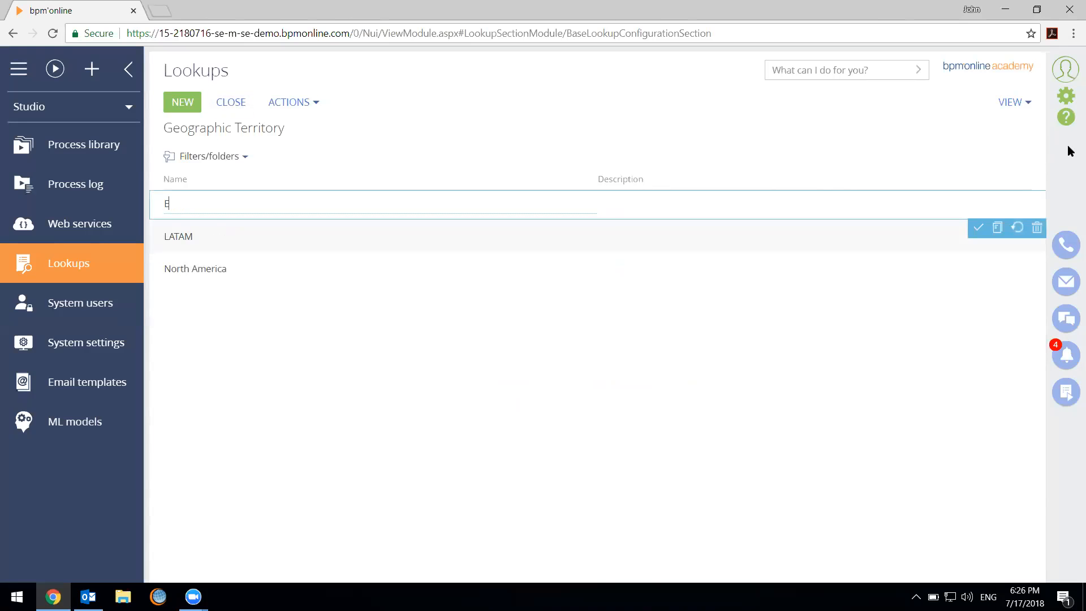
{"action": "type", "text": "EU"}
{"action": "key", "text": "Return"}
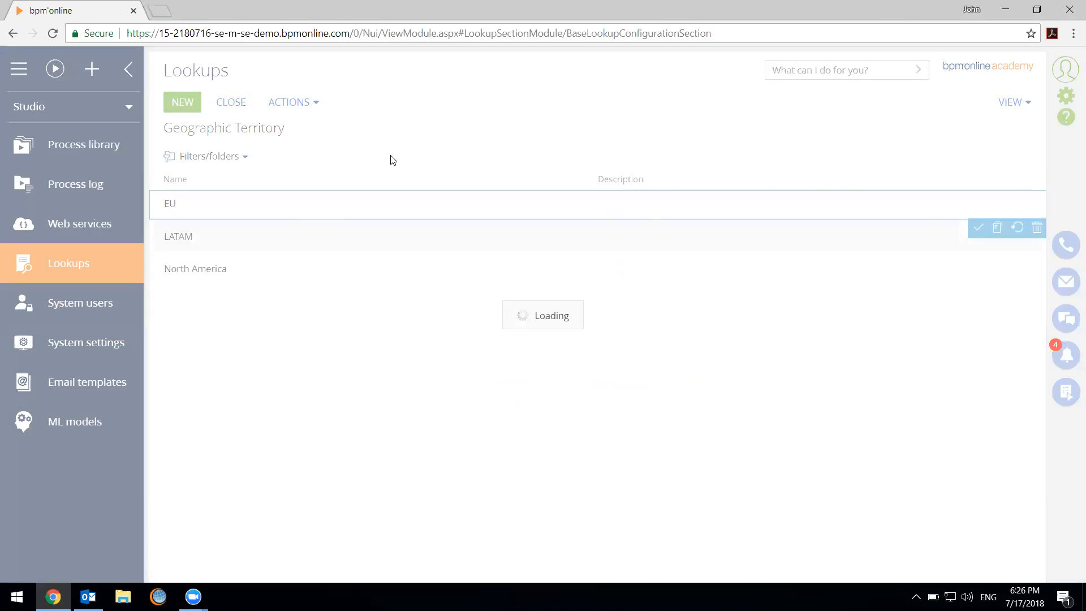
Add Africa and APAC as values in the Geographic Territory lookup
{"action": "left_click", "coordinate": [181, 103]}
{"action": "type", "text": "Afriaca"}
{"action": "key", "text": "Return"}
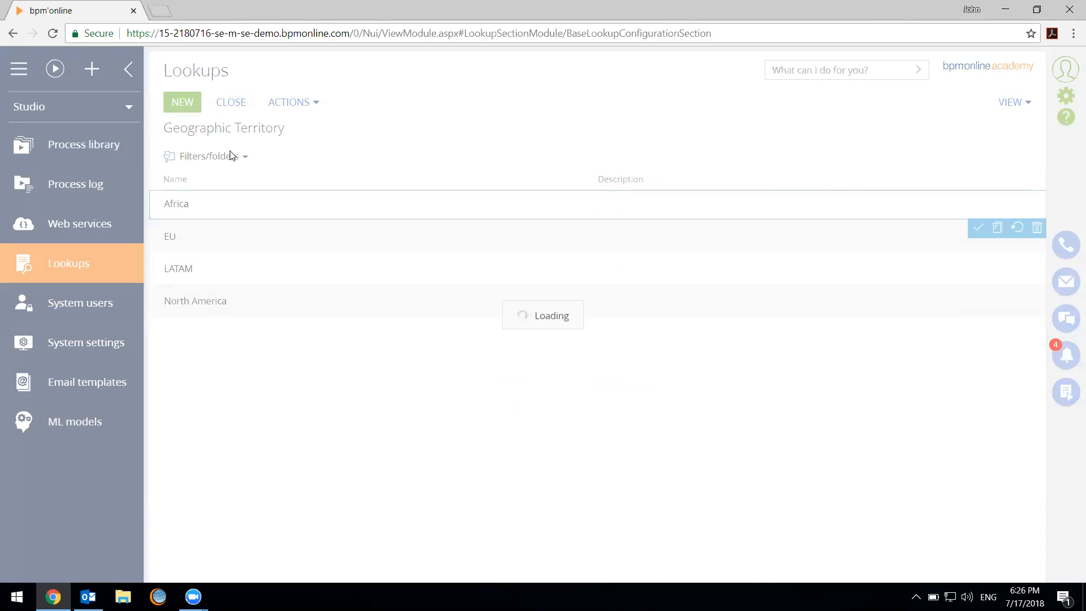
{"action": "left_click", "coordinate": [181, 107]}
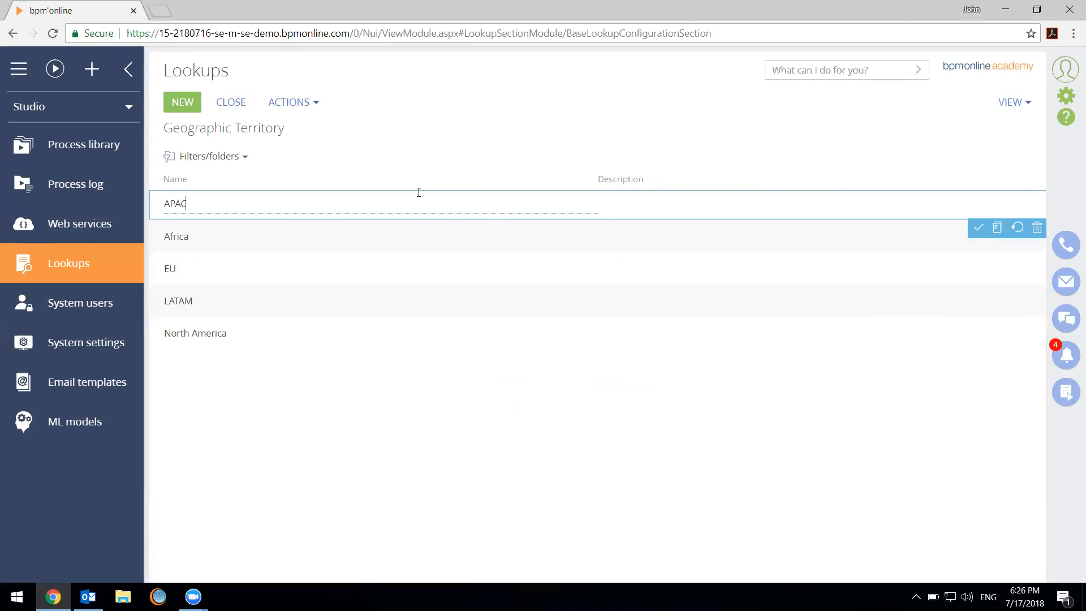
{"action": "key", "text": "Return"}
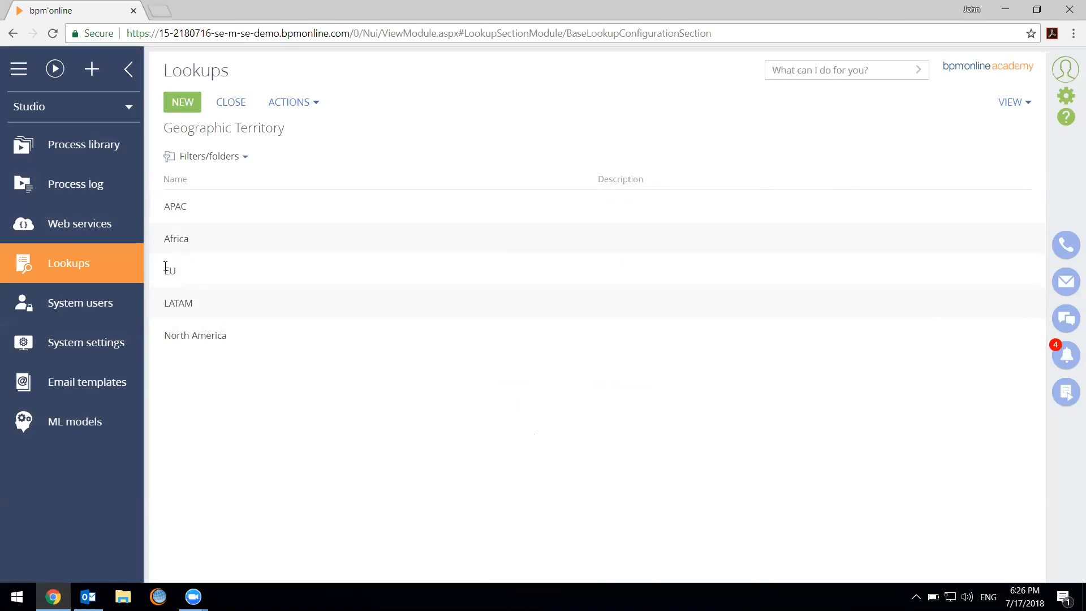
Add MidEast and Oceania as values in the Geographic Territory lookup
{"action": "left_click", "coordinate": [189, 105]}
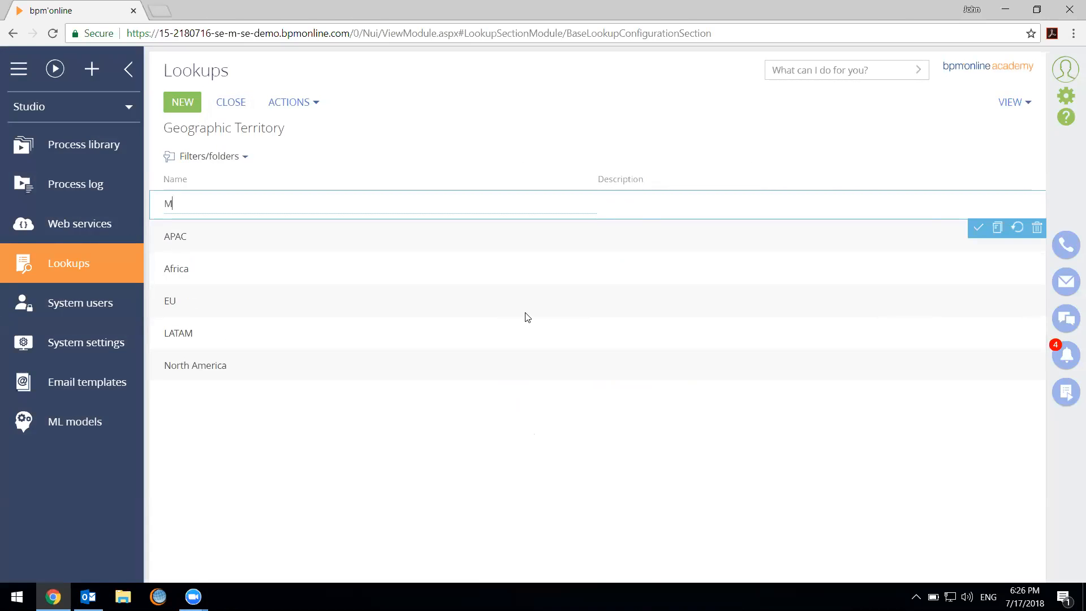
{"action": "type", "text": "MidEast"}
{"action": "key", "text": "Return"}
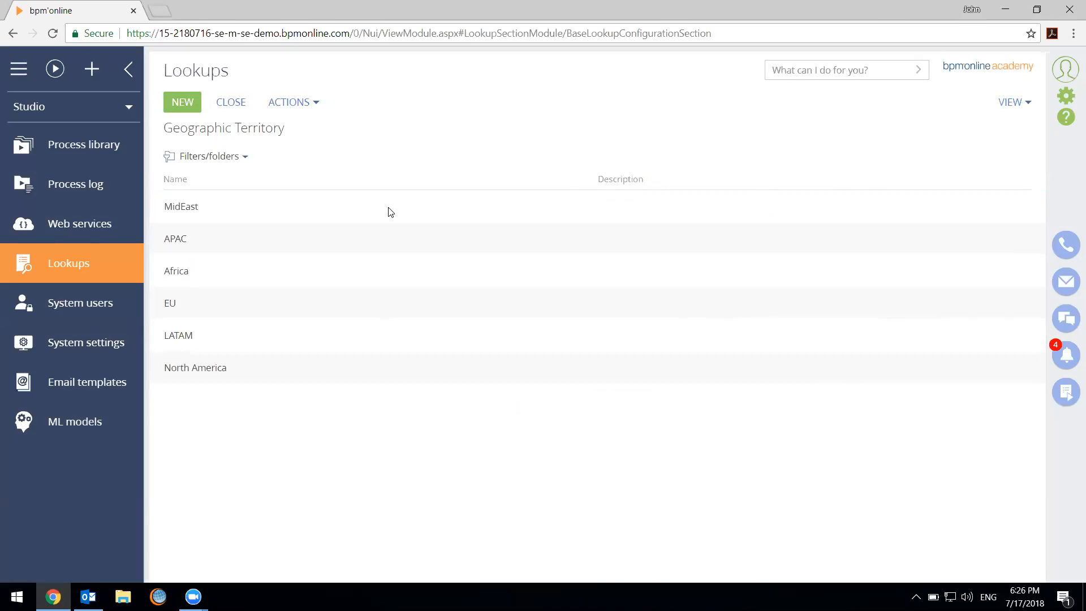
{"action": "left_click", "coordinate": [181, 107]}
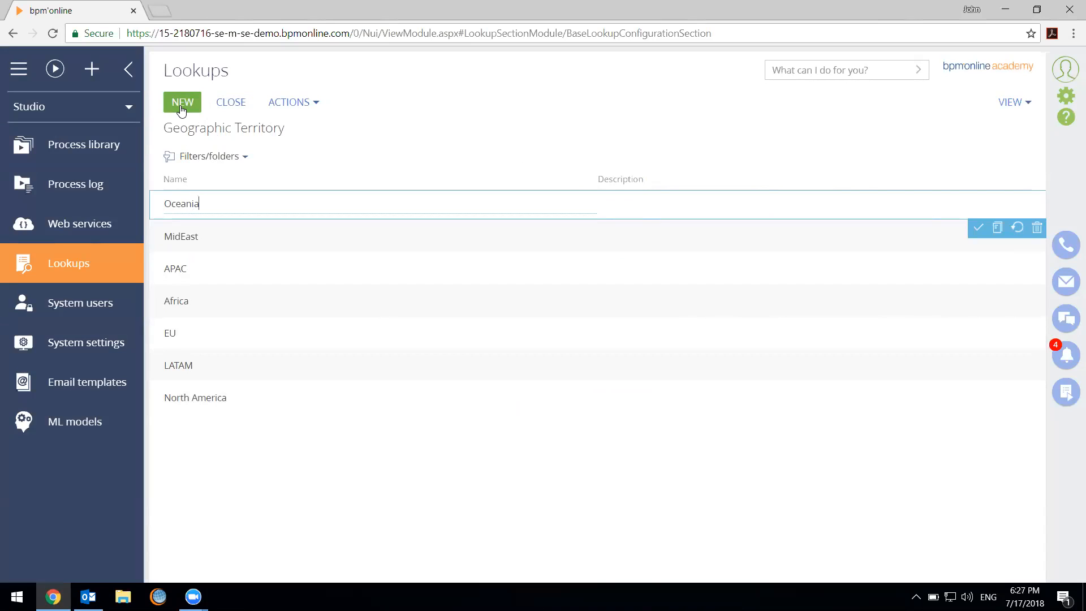
{"action": "left_click", "coordinate": [433, 121]}
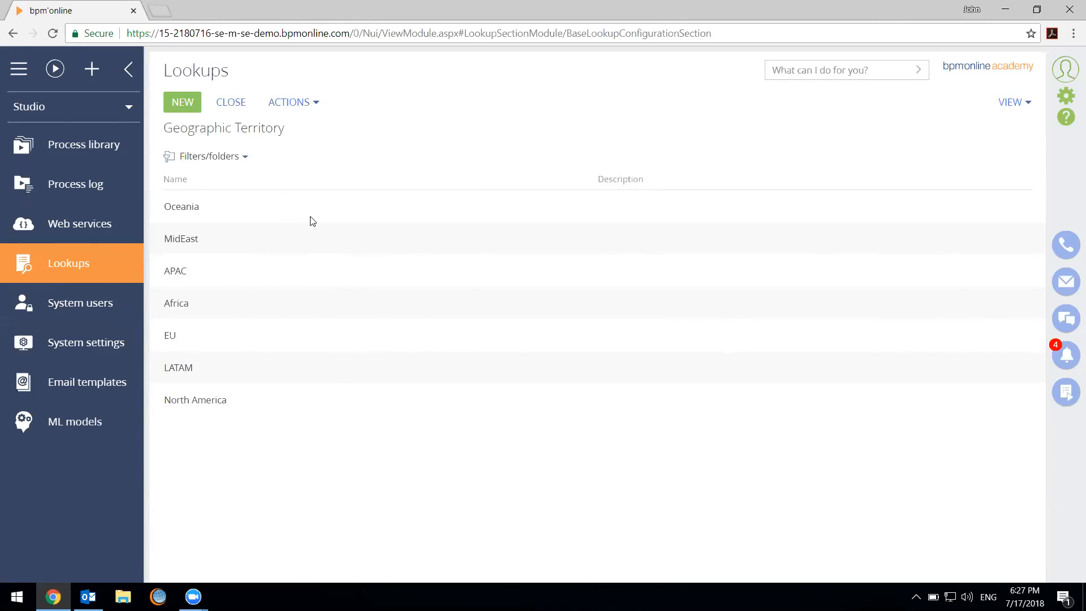
Switch to the General workplace and open the Global Venture account from the Accounts section
{"action": "left_click", "coordinate": [108, 114]}
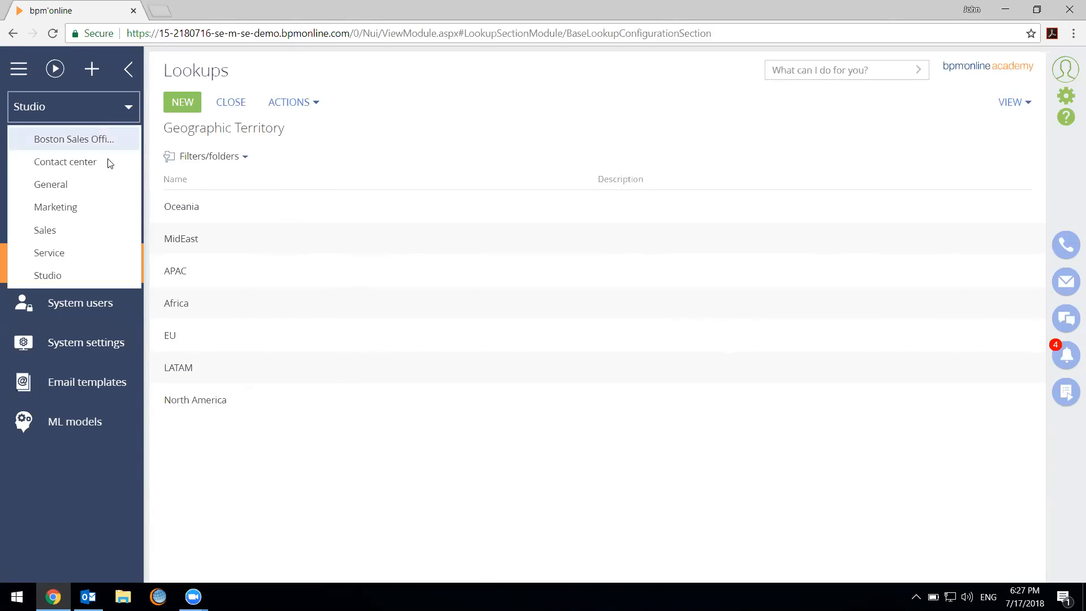
{"action": "left_click", "coordinate": [97, 184]}
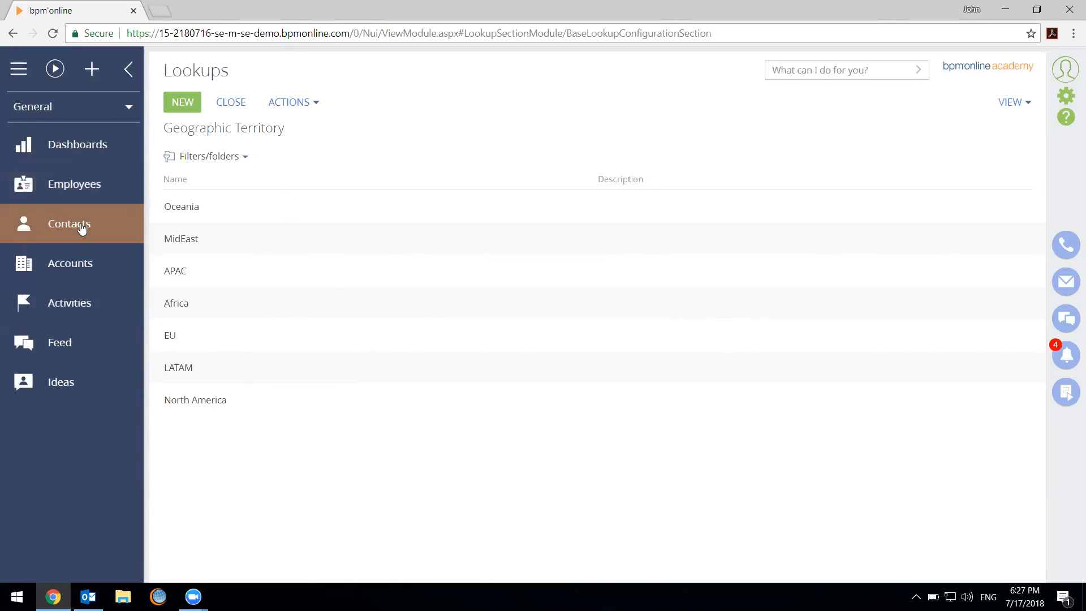
{"action": "left_click", "coordinate": [61, 267]}
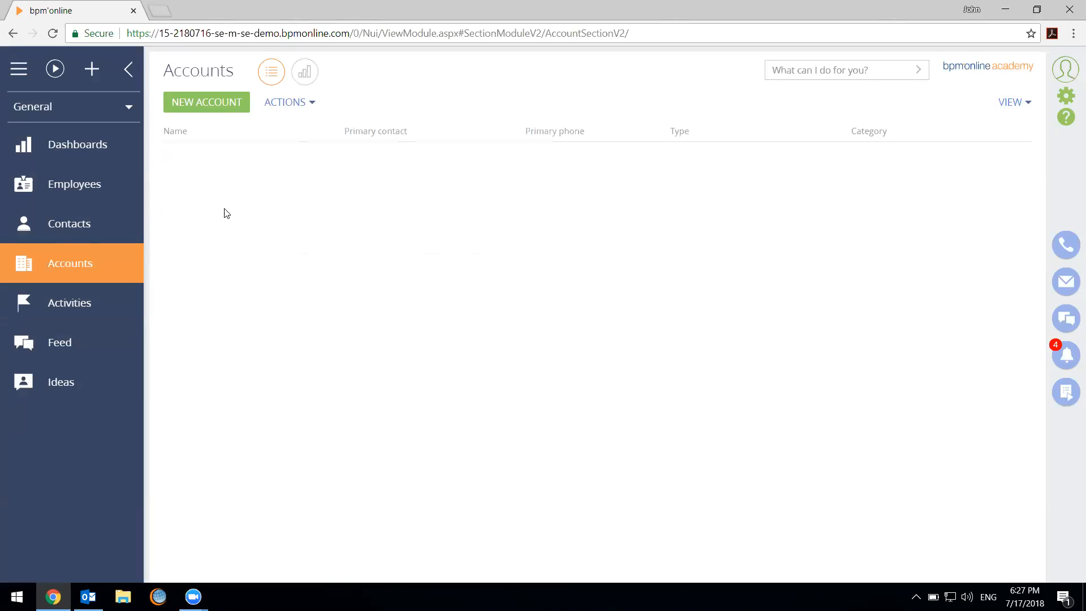
{"action": "left_click", "coordinate": [196, 199]}
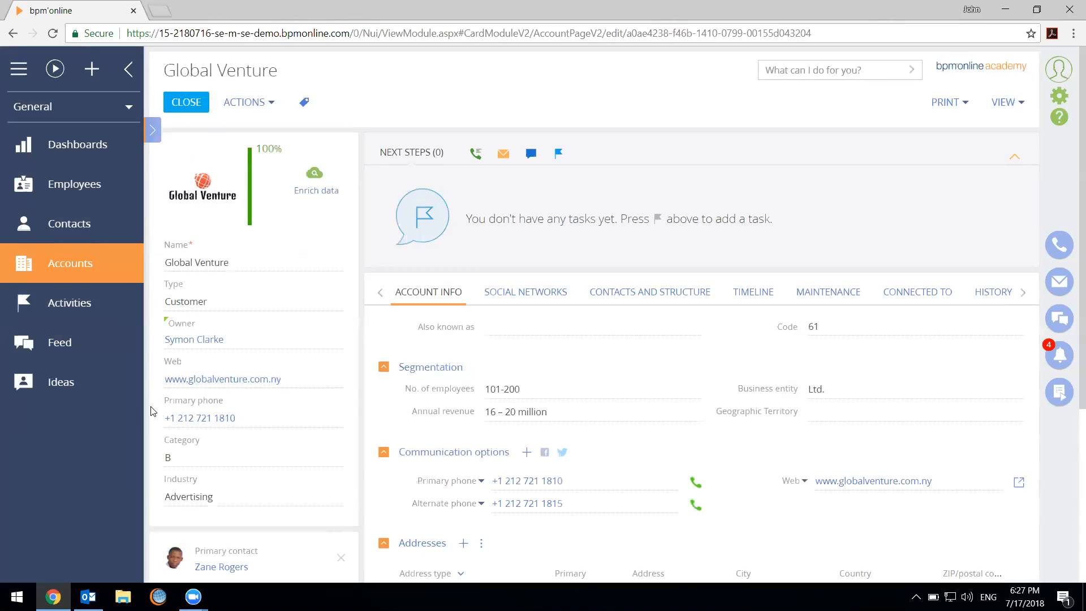
Set the Global Venture account's Geographic Territory to North America and save the record
{"action": "left_click", "coordinate": [869, 403]}
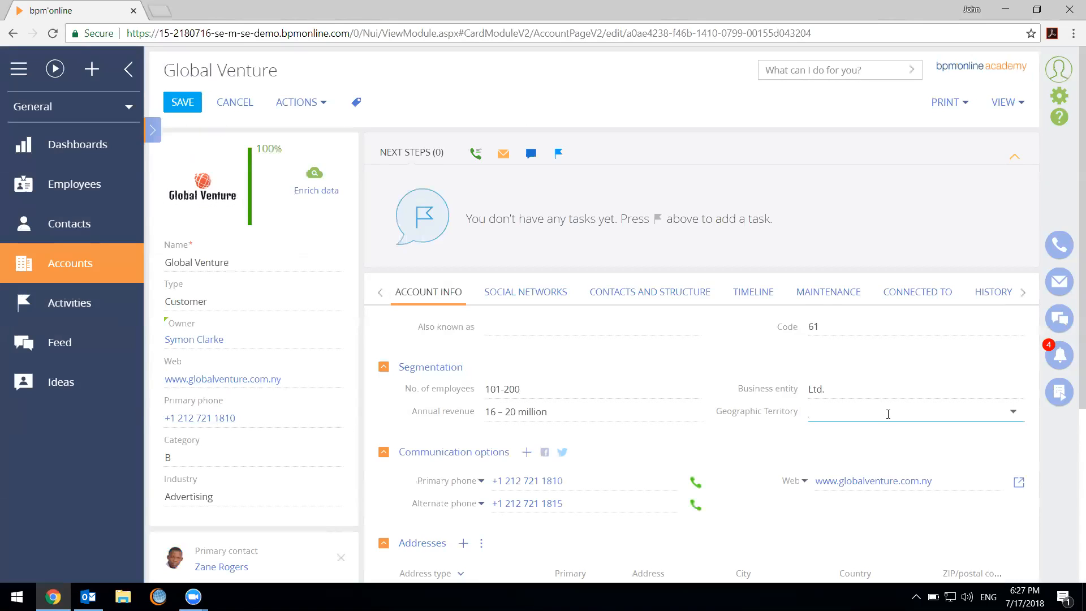
{"action": "left_click", "coordinate": [889, 414]}
{"action": "left_click", "coordinate": [820, 366]}
{"action": "left_click", "coordinate": [182, 101]}
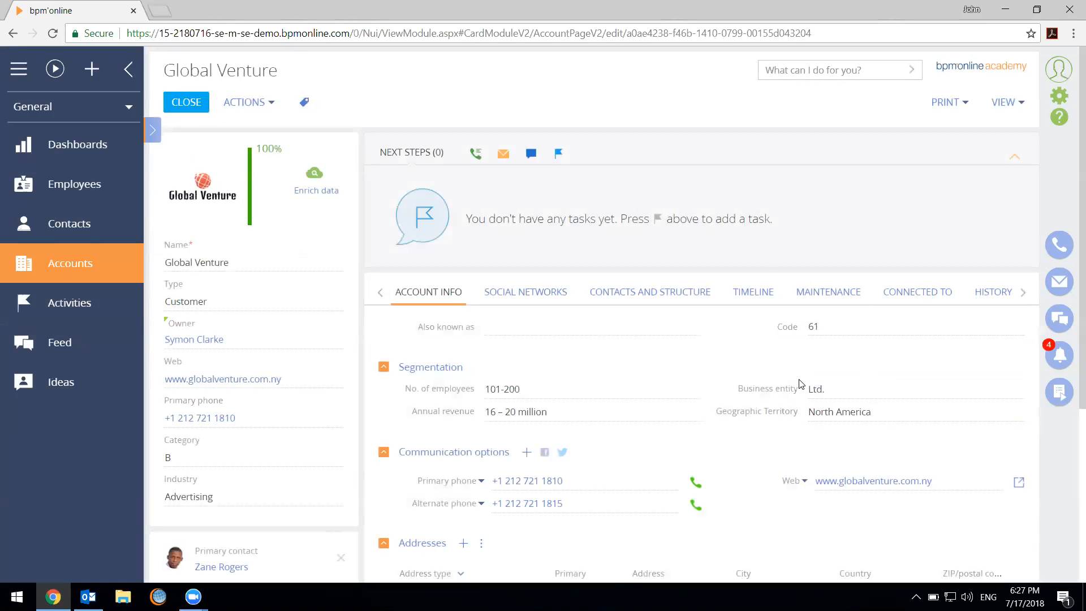
{"action": "scroll", "coordinate": [775, 379], "scroll_direction": "down", "scroll_amount": 4}
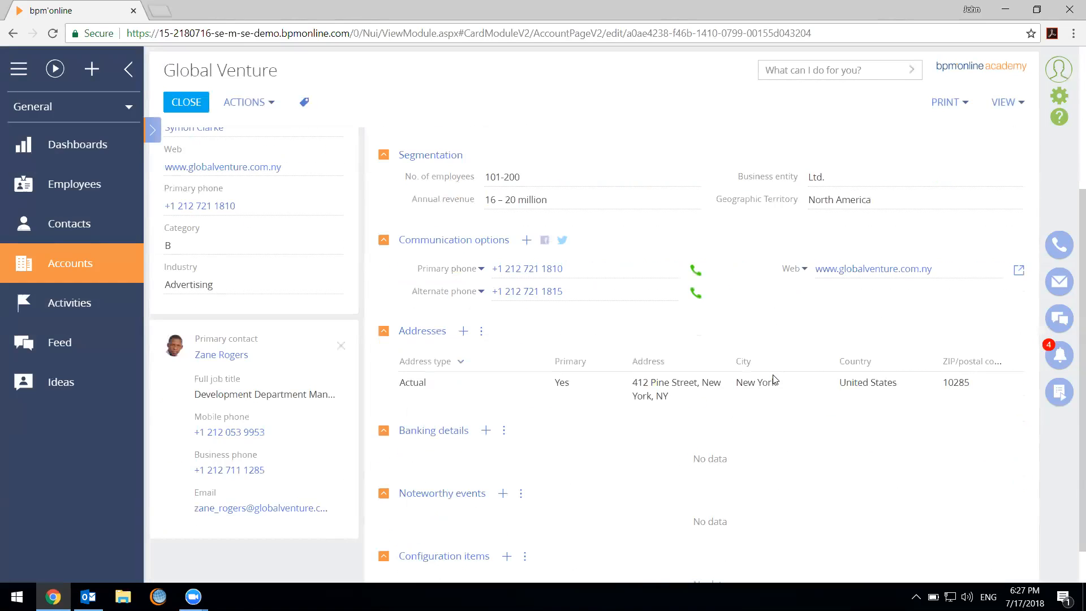
{"action": "scroll", "coordinate": [775, 379], "scroll_direction": "up", "scroll_amount": 4}
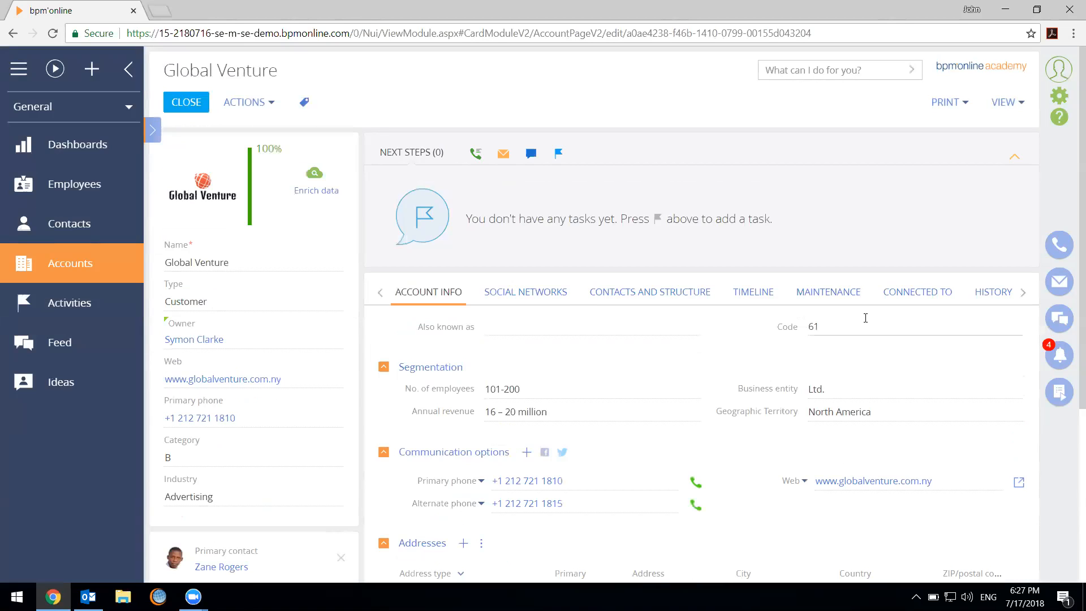
Return to the Lookups section of the Studio workplace and remove the "geo" name filter
{"action": "left_click", "coordinate": [49, 109]}
{"action": "left_click", "coordinate": [75, 277]}
{"action": "left_click", "coordinate": [75, 278]}
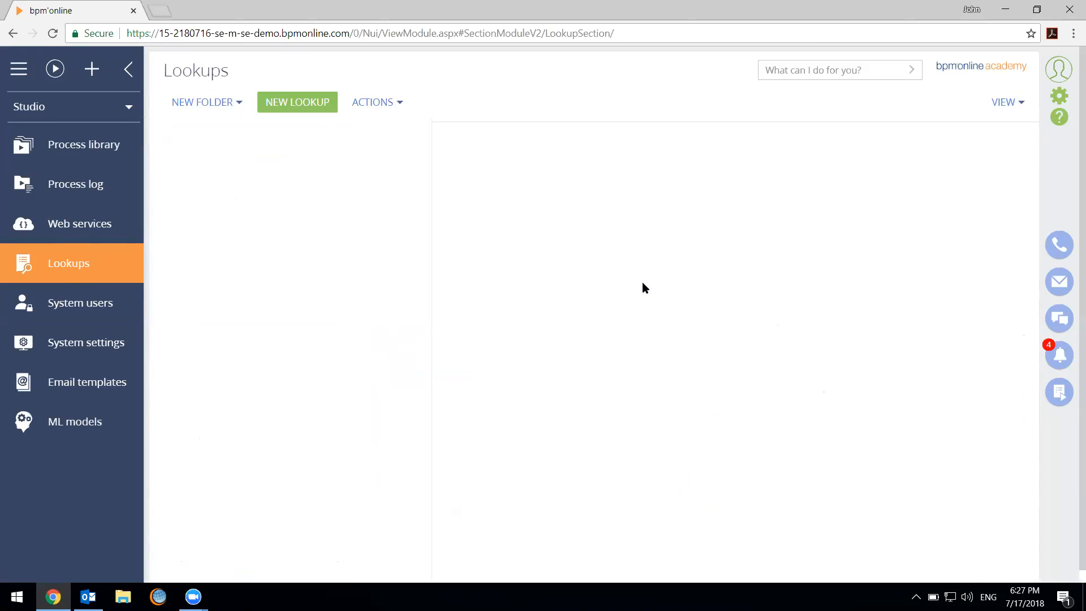
{"action": "left_click", "coordinate": [341, 161]}
{"action": "left_click", "coordinate": [570, 131]}
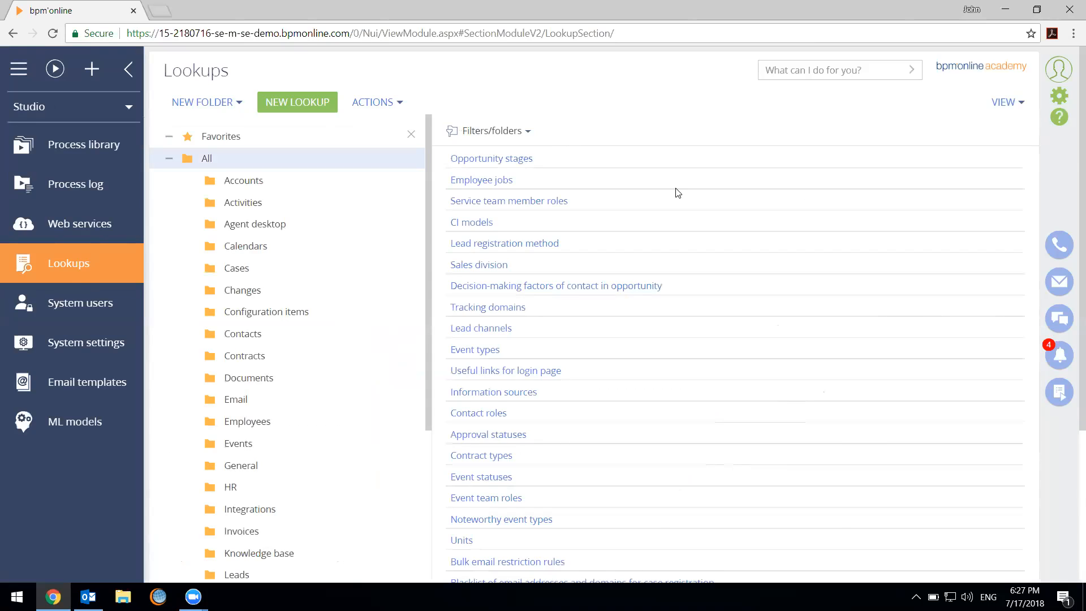
Examine the full list of lookups available in the system
{"action": "scroll", "coordinate": [674, 190], "scroll_direction": "down", "scroll_amount": 4}
{"action": "scroll", "coordinate": [676, 204], "scroll_direction": "down", "scroll_amount": 5}
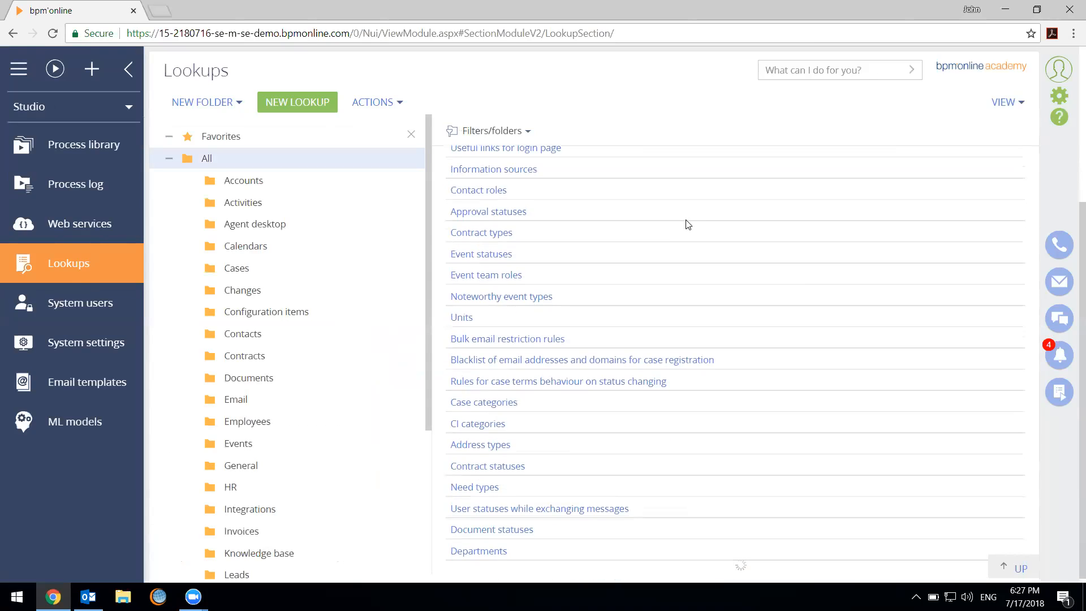
{"action": "scroll", "coordinate": [650, 230], "scroll_direction": "down", "scroll_amount": 1}
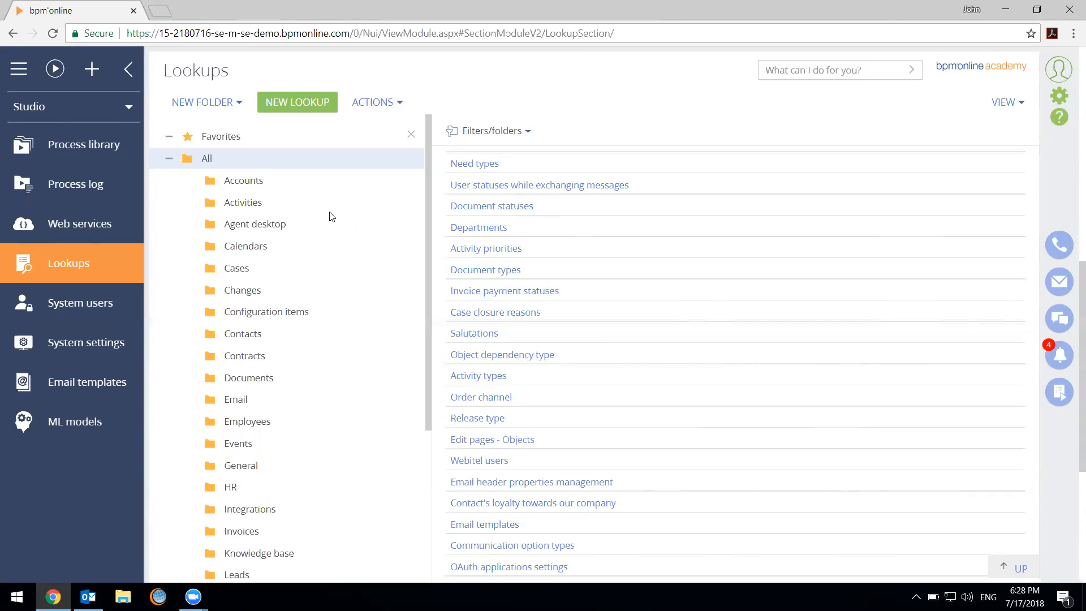
{"action": "scroll", "coordinate": [717, 348], "scroll_direction": "down", "scroll_amount": 3}
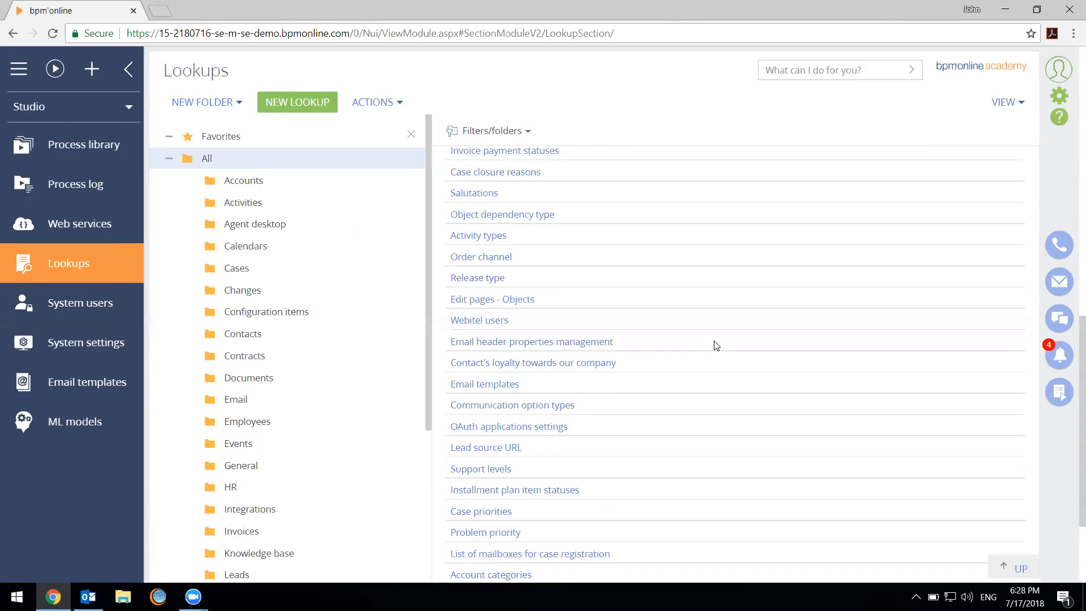
{"action": "scroll", "coordinate": [716, 345], "scroll_direction": "up", "scroll_amount": 10}
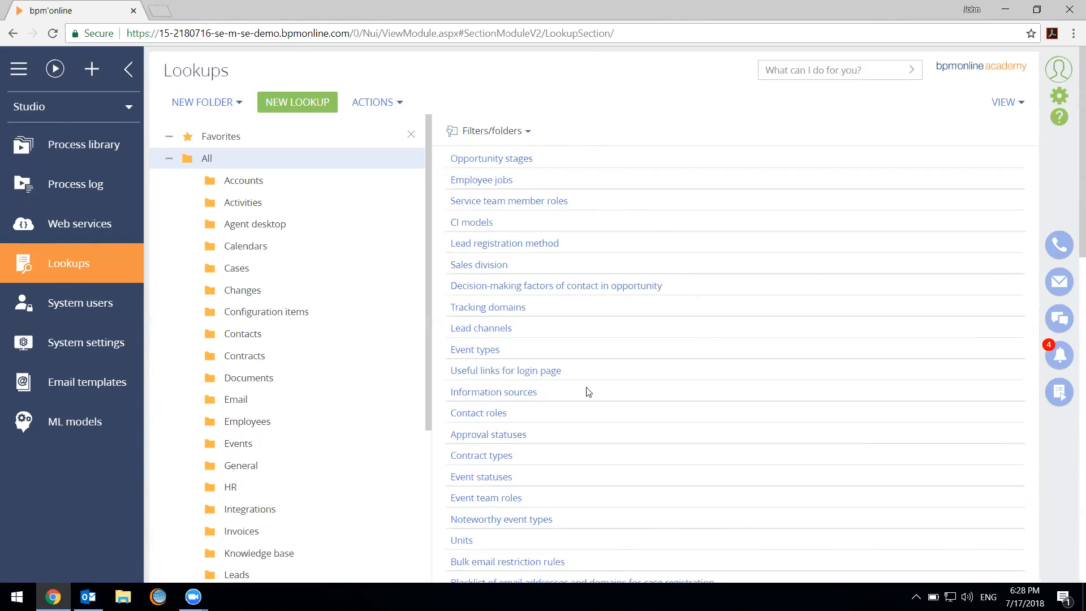
{"action": "scroll", "coordinate": [691, 266], "scroll_direction": "down", "scroll_amount": 15}
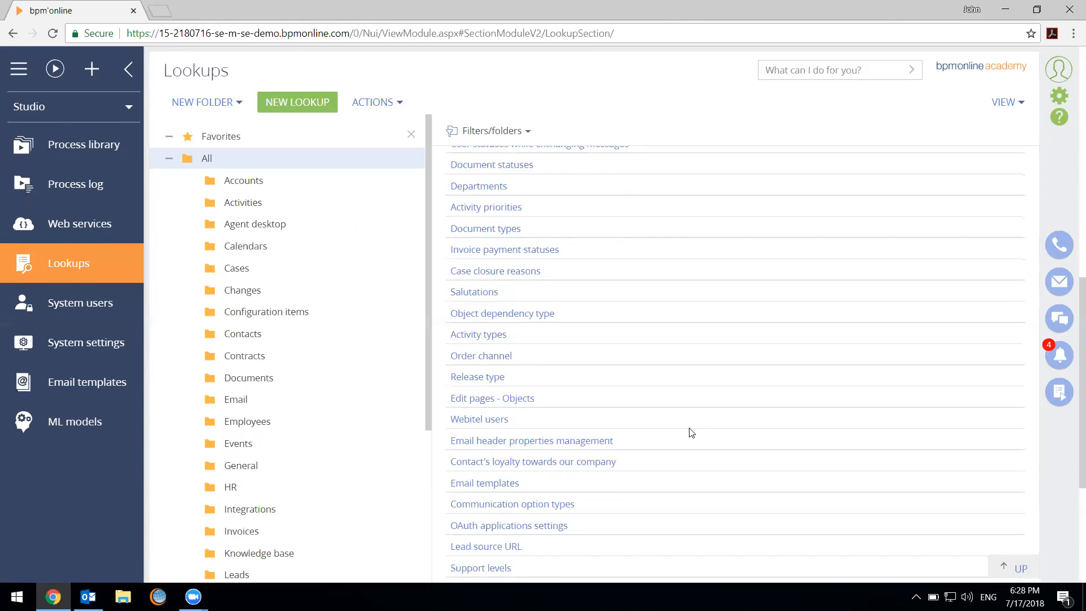
{"action": "scroll", "coordinate": [622, 373], "scroll_direction": "down", "scroll_amount": 3}
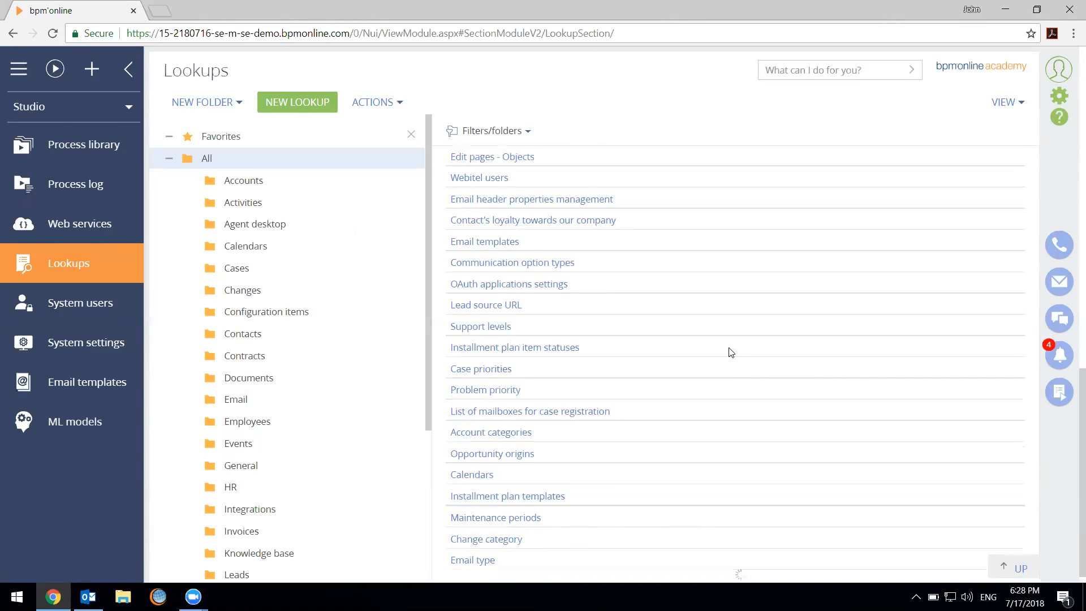
{"action": "scroll", "coordinate": [676, 369], "scroll_direction": "down", "scroll_amount": 5}
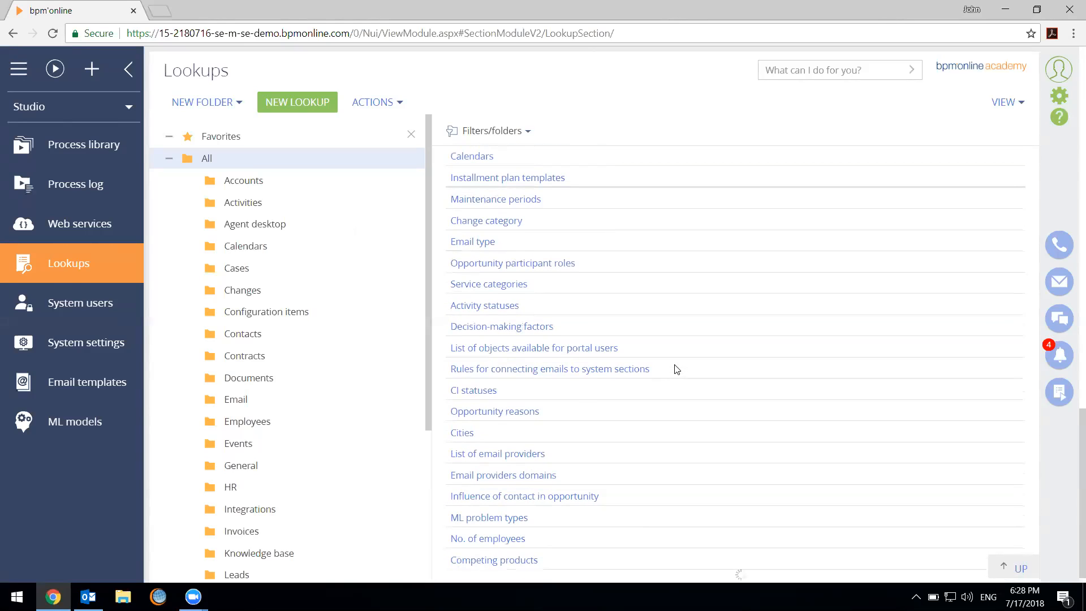
{"action": "scroll", "coordinate": [676, 369], "scroll_direction": "down", "scroll_amount": 4}
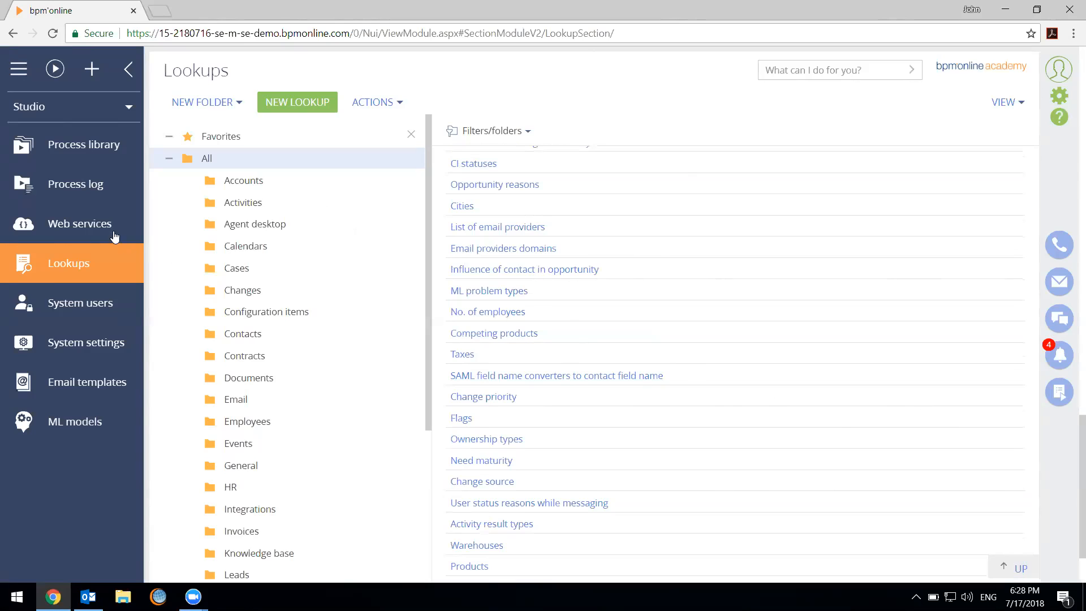
{"action": "left_click", "coordinate": [96, 110]}
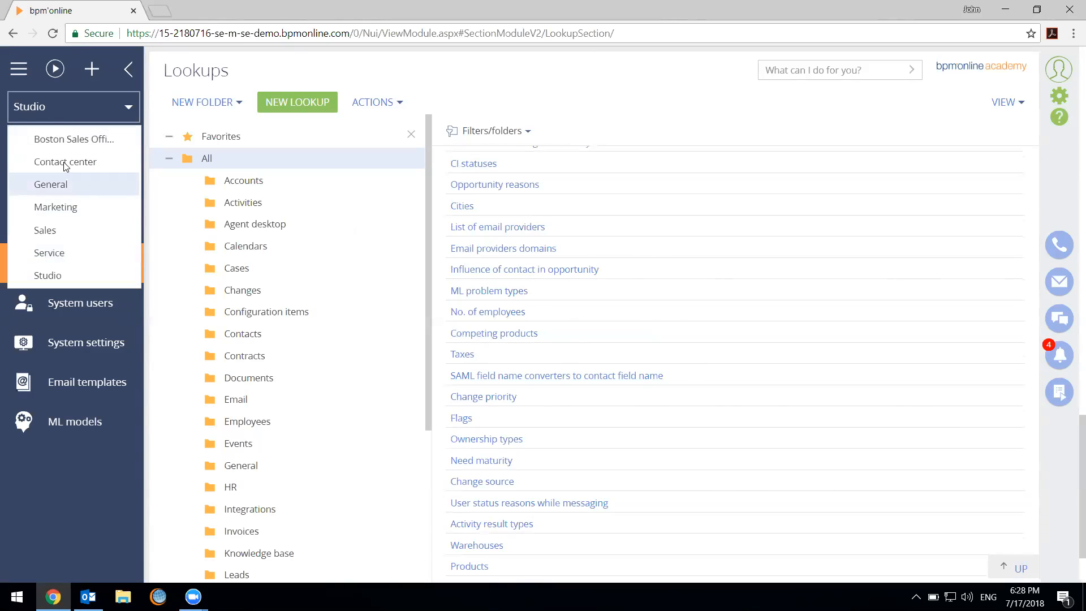
{"action": "left_click", "coordinate": [771, 352]}
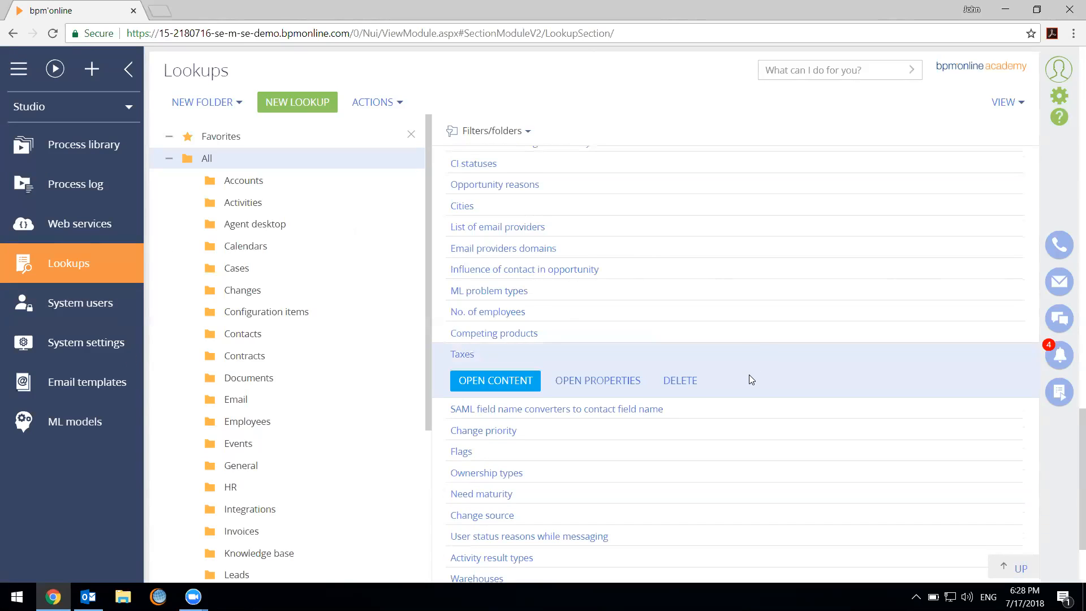
{"action": "scroll", "coordinate": [729, 324], "scroll_direction": "up", "scroll_amount": 4}
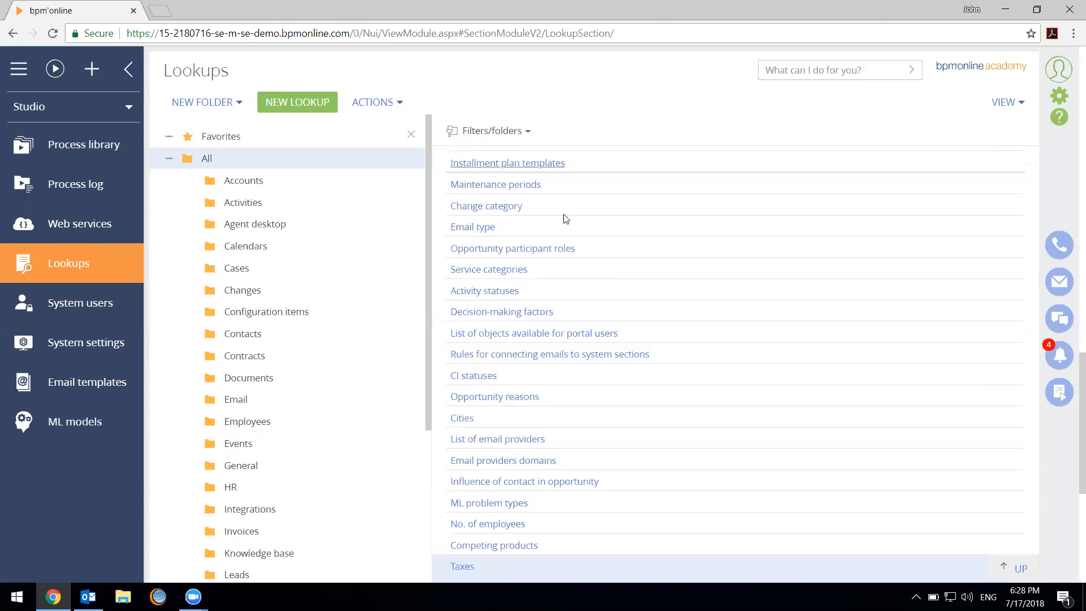
Look through the remaining lookups listed below Installment plan templates
{"action": "scroll", "coordinate": [687, 277], "scroll_direction": "down", "scroll_amount": 6}
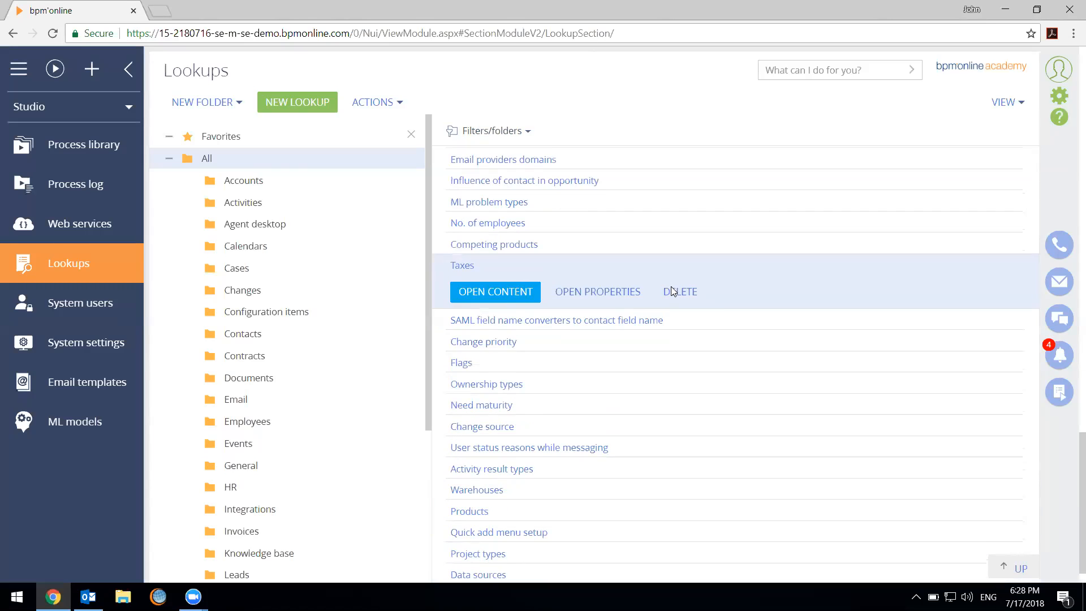
{"action": "scroll", "coordinate": [668, 313], "scroll_direction": "down", "scroll_amount": 4}
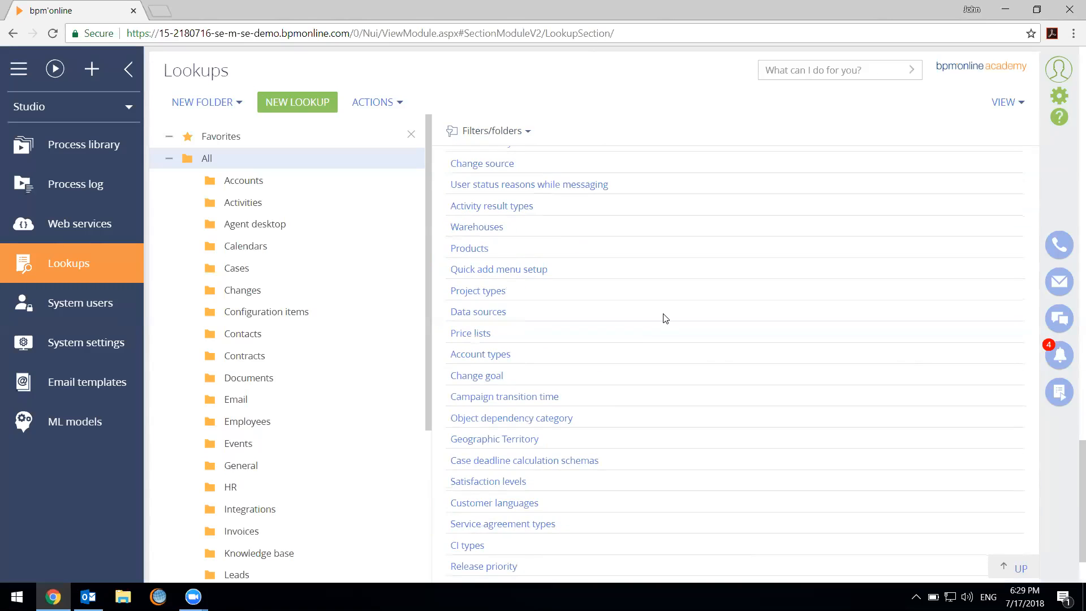
{"action": "scroll", "coordinate": [656, 314], "scroll_direction": "down", "scroll_amount": 10}
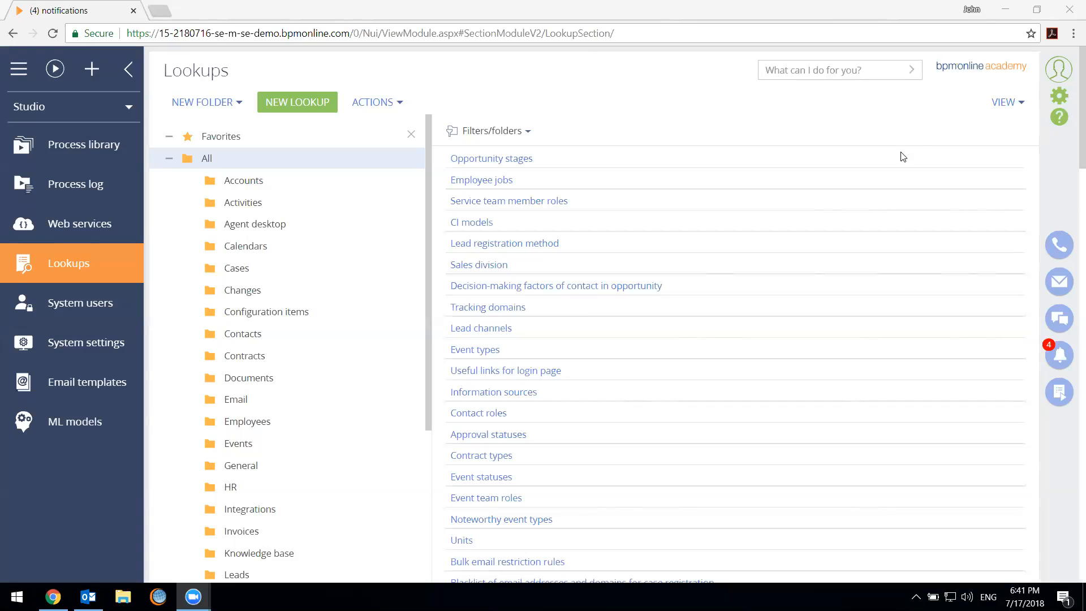
Switch to the Sales workplace and open the XT Group account from the Accounts section
{"action": "left_click", "coordinate": [595, 115]}
{"action": "left_click", "coordinate": [71, 110]}
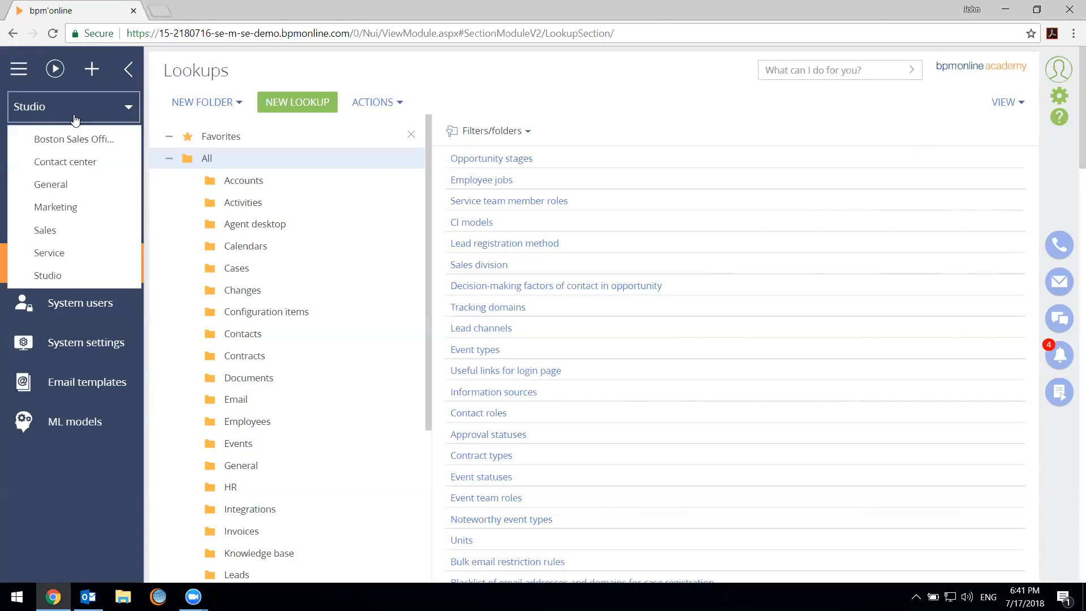
{"action": "left_click", "coordinate": [56, 229]}
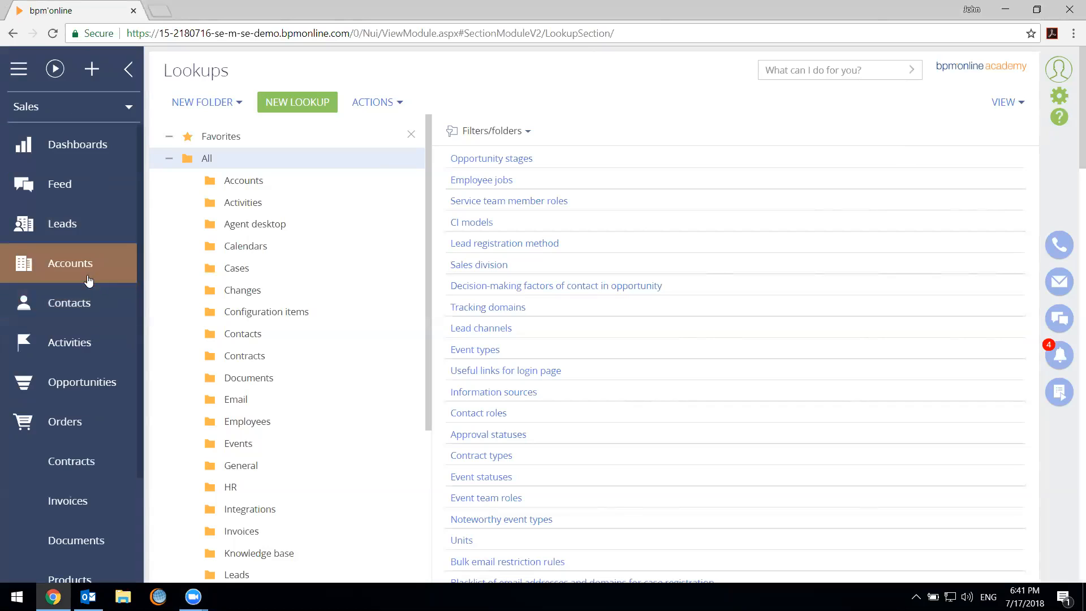
{"action": "left_click", "coordinate": [70, 263]}
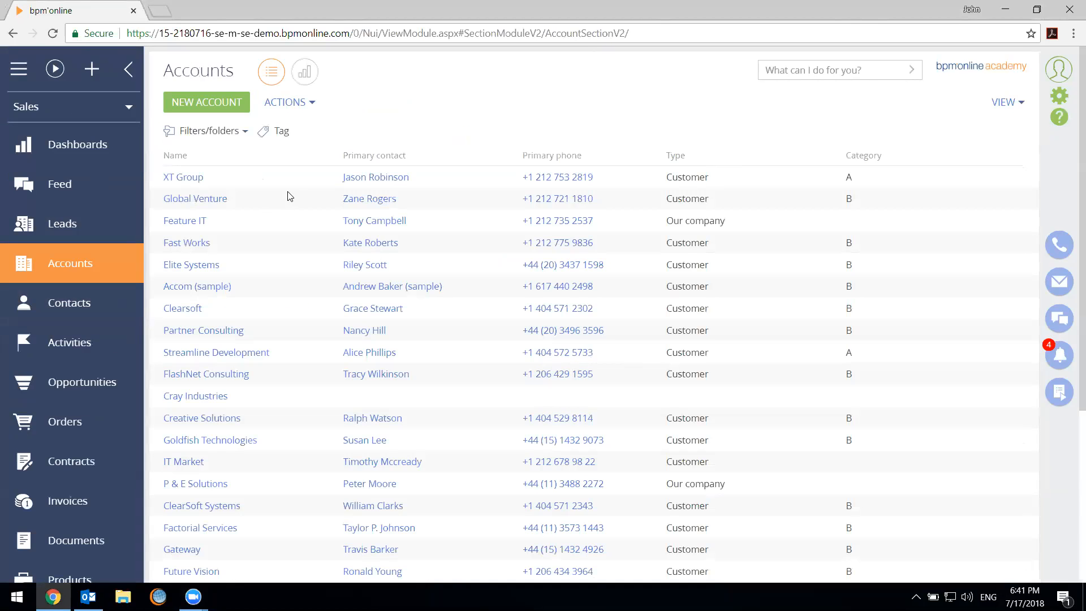
{"action": "left_click", "coordinate": [275, 184]}
{"action": "left_click", "coordinate": [195, 208]}
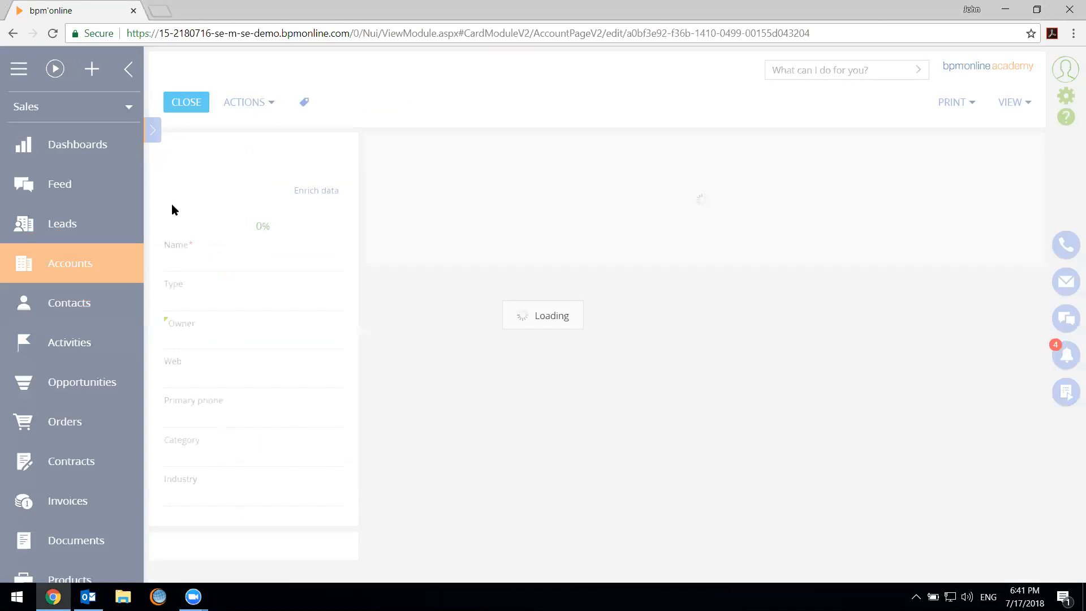
Inspect the Geographic Territory column's settings in the Accounts section wizard and close the wizard without saving
{"action": "left_click", "coordinate": [1005, 102]}
{"action": "left_click", "coordinate": [1001, 130]}
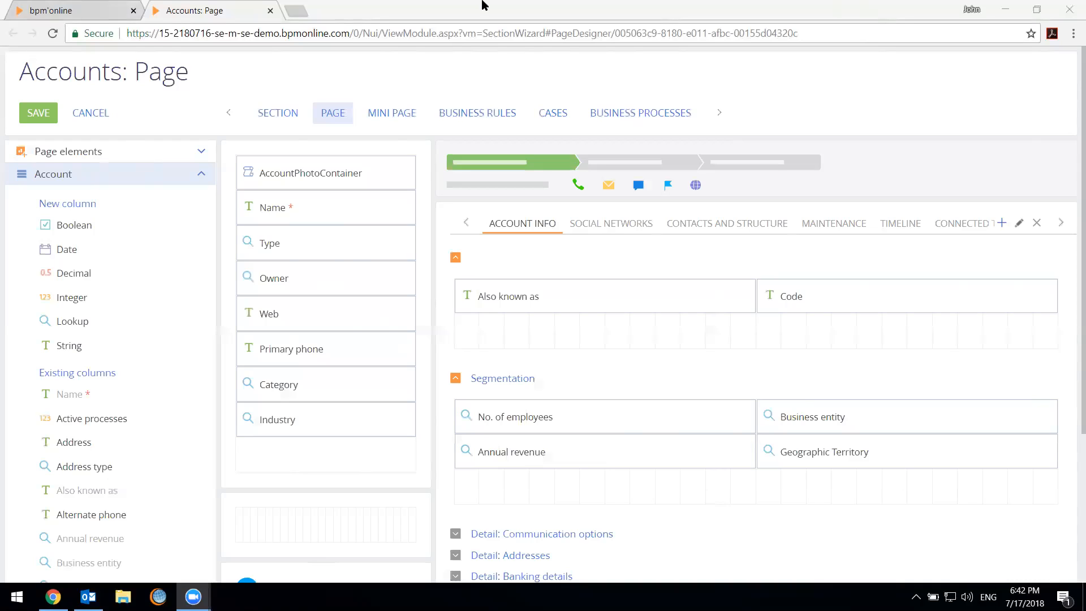
{"action": "left_click", "coordinate": [830, 468]}
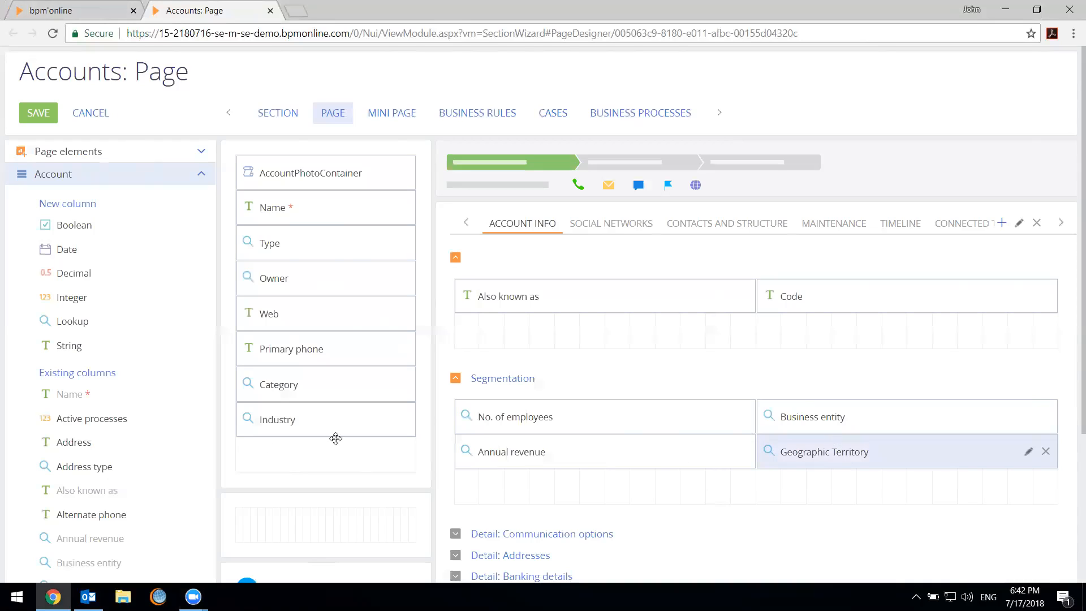
{"action": "left_click", "coordinate": [1028, 453]}
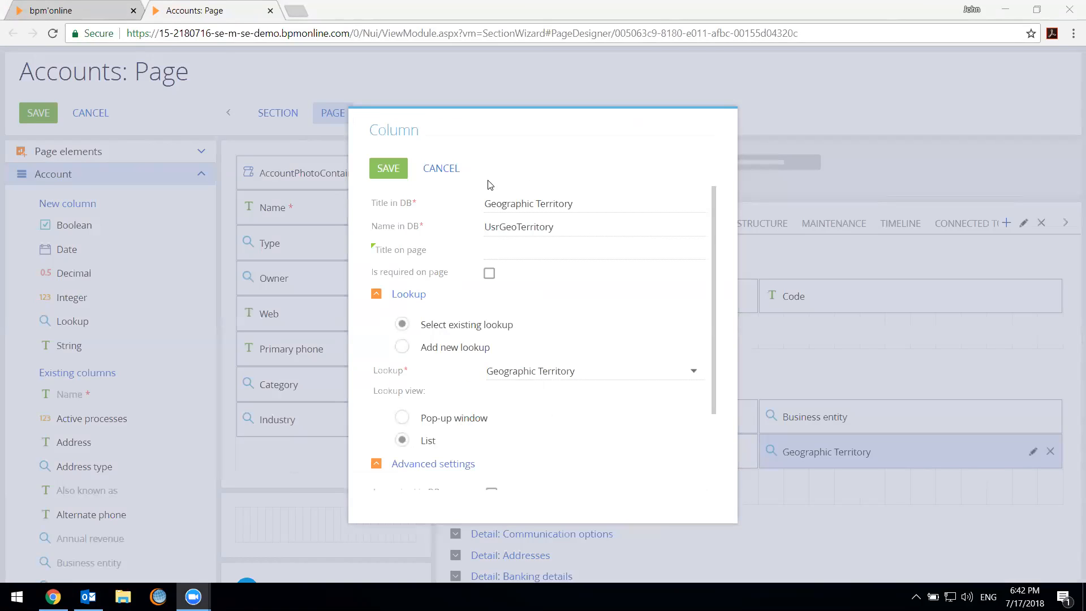
{"action": "left_click", "coordinate": [442, 168]}
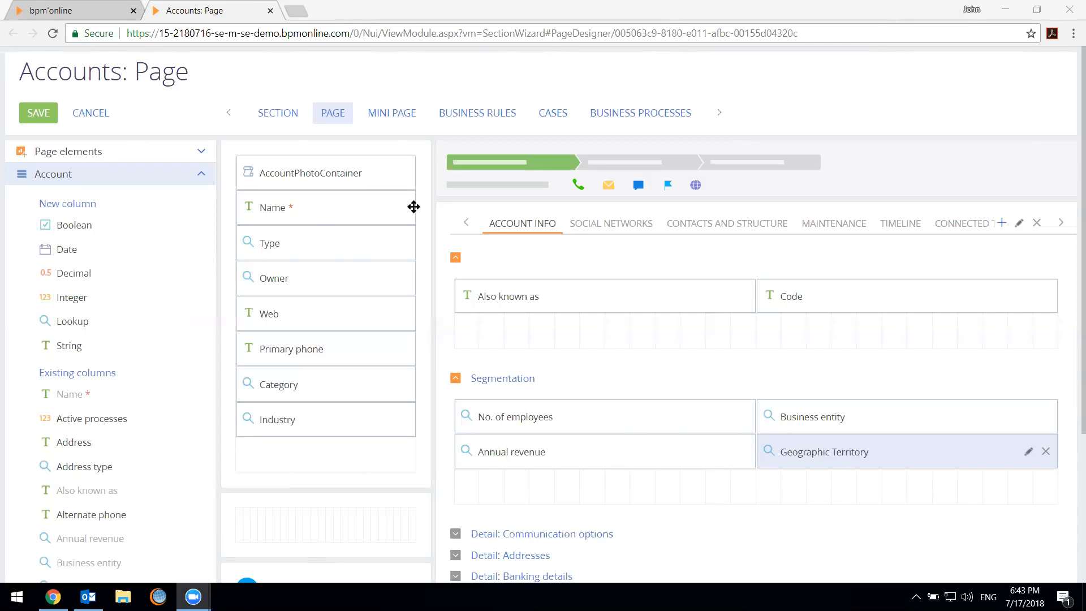
{"action": "left_click", "coordinate": [270, 11]}
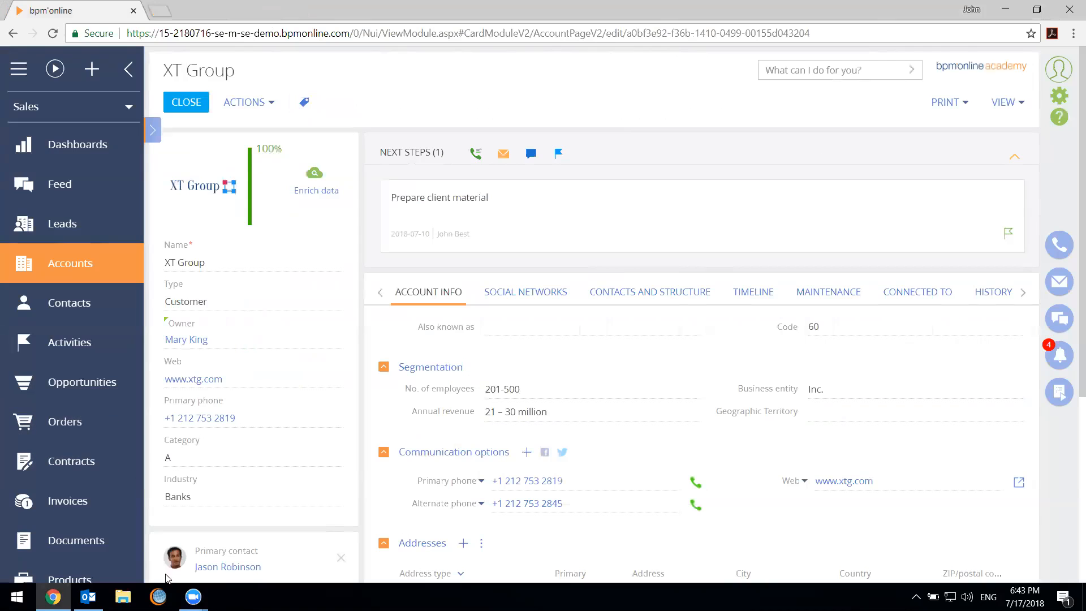
Switch to the slideshow on customization without development and advance to the Overview slide
{"action": "left_click", "coordinate": [123, 596]}
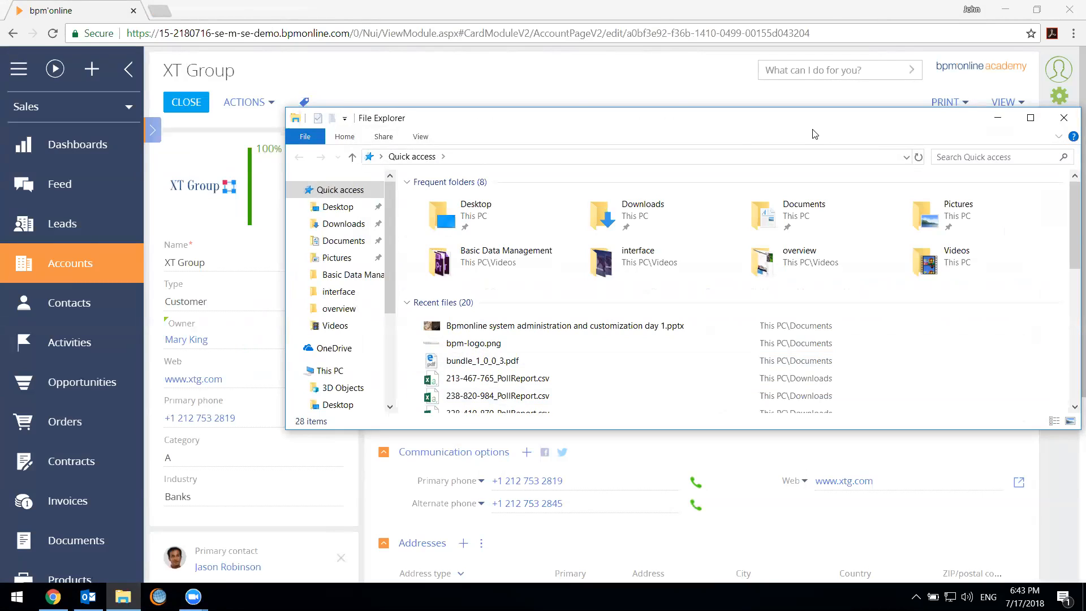
{"action": "key", "text": "alt+Tab"}
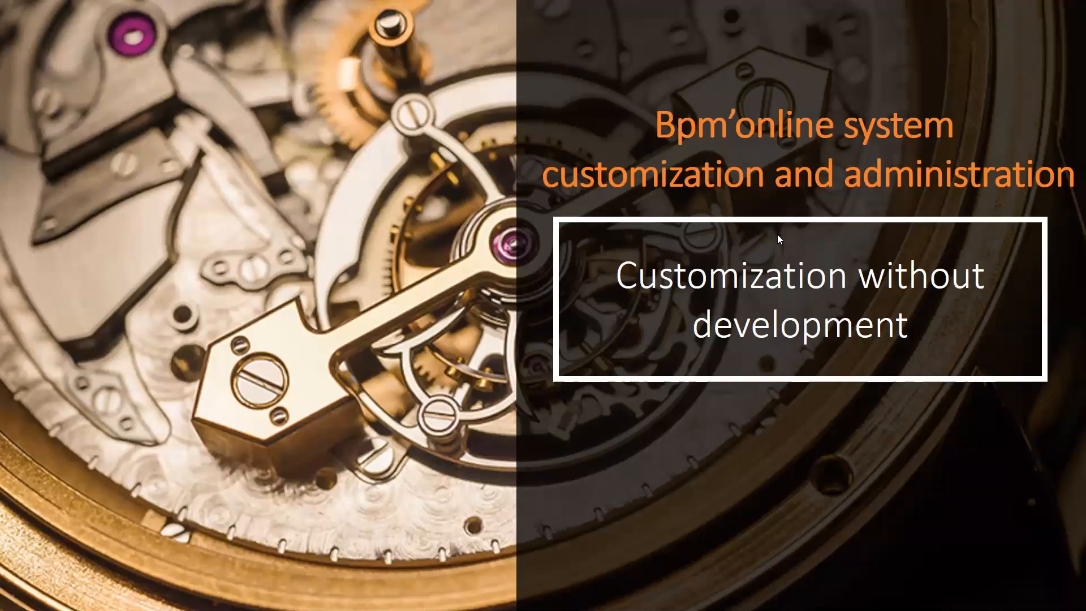
{"action": "left_click", "coordinate": [955, 294]}
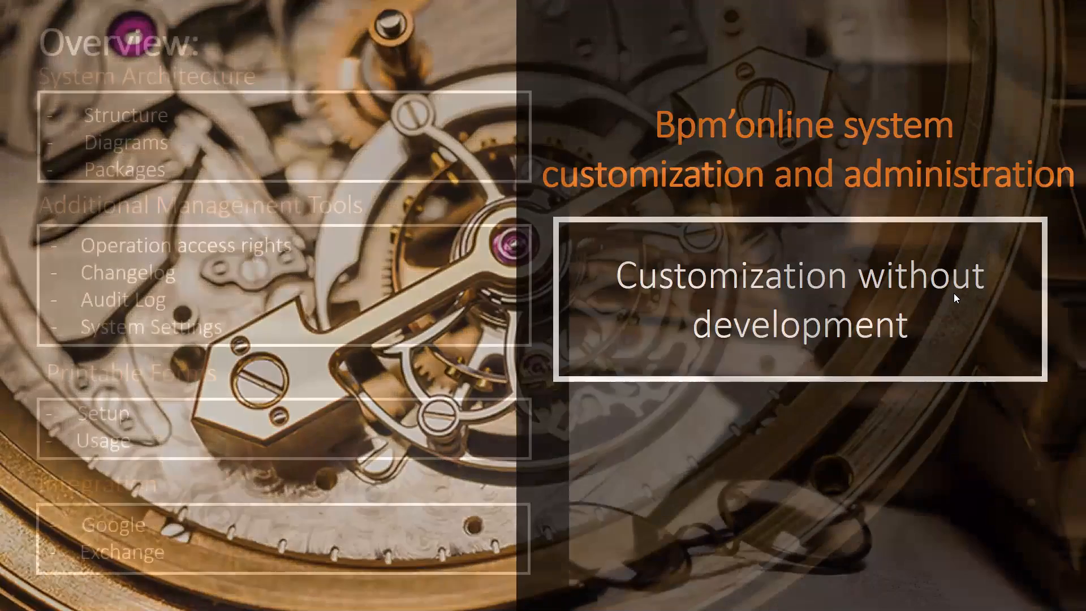
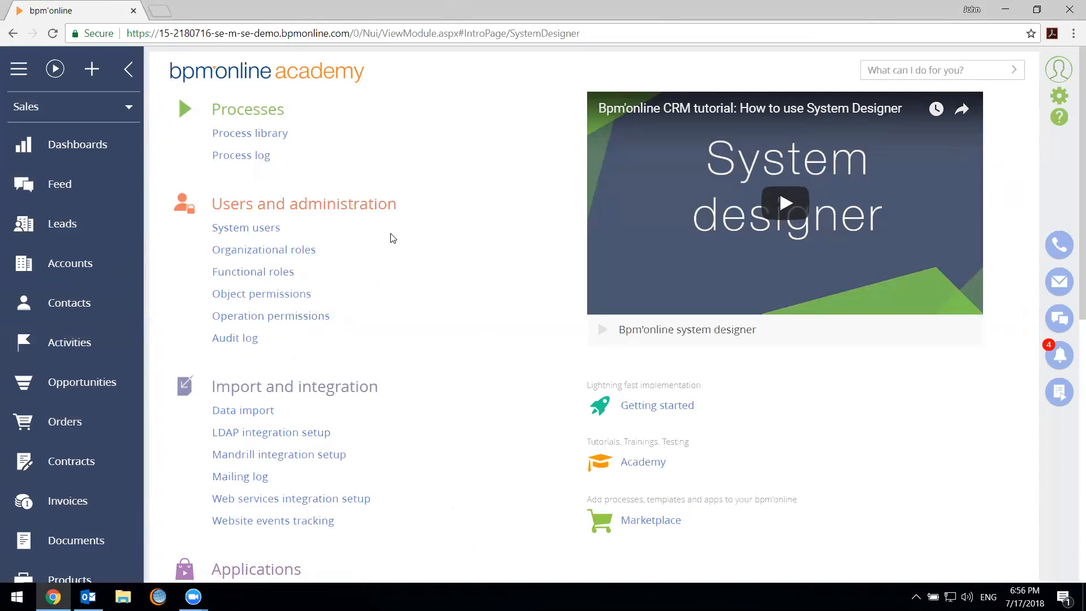
Open the advanced settings from the System Designer's Admin area and go to the Configuration section
{"action": "scroll", "coordinate": [392, 236], "scroll_direction": "down", "scroll_amount": 1}
{"action": "scroll", "coordinate": [393, 238], "scroll_direction": "down", "scroll_amount": 8}
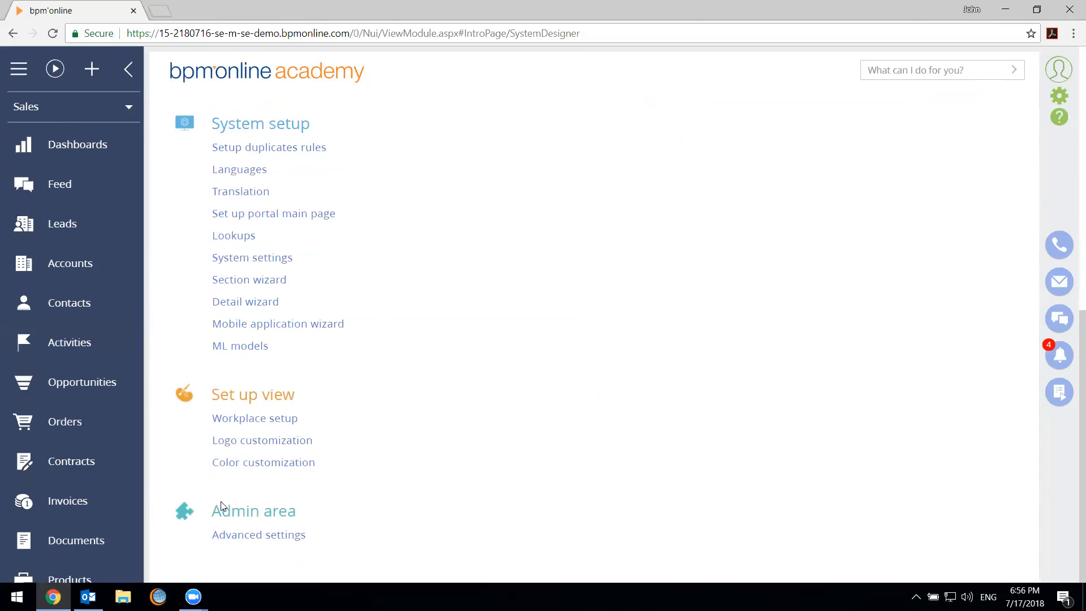
{"action": "left_click", "coordinate": [236, 537]}
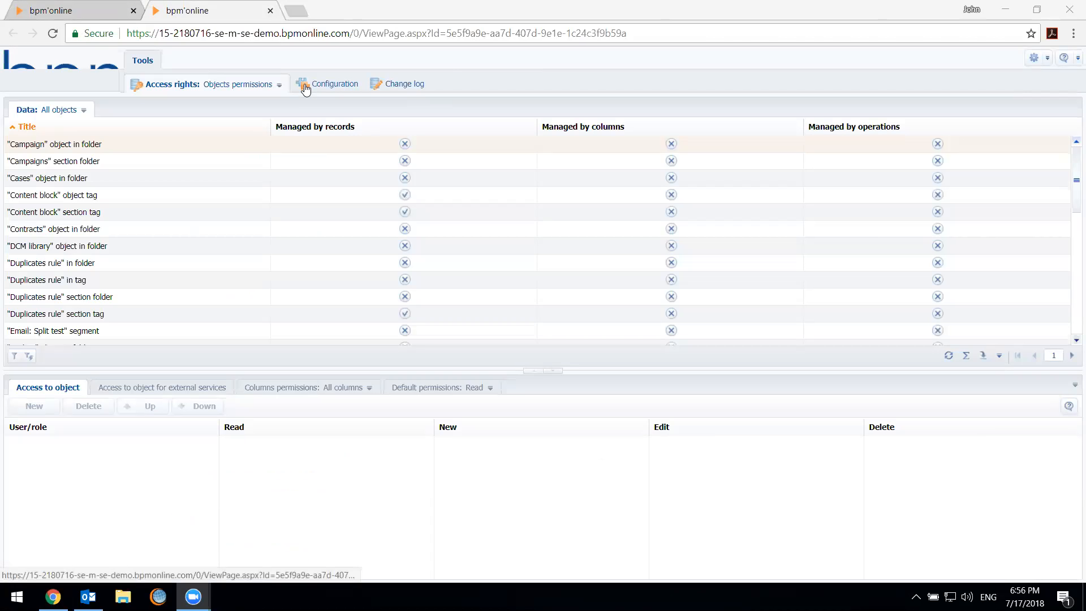
{"action": "left_click", "coordinate": [304, 86]}
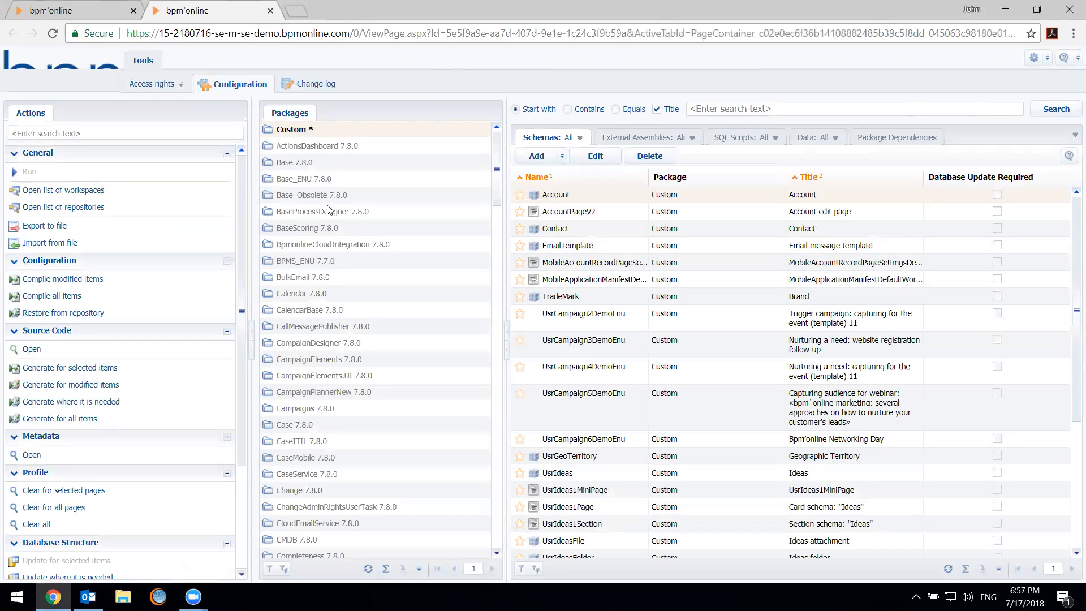
Review the standard schema types available to add, then open the UsrIdeas1Page schema of the Custom package and close it again
{"action": "left_click", "coordinate": [560, 159]}
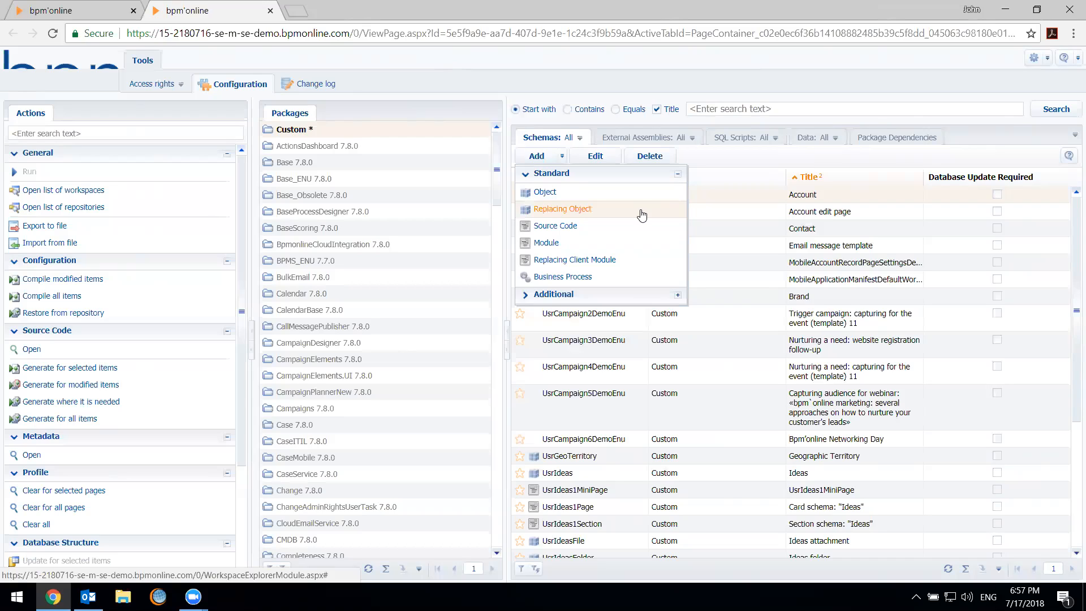
{"action": "left_click", "coordinate": [830, 258]}
{"action": "left_click", "coordinate": [569, 193]}
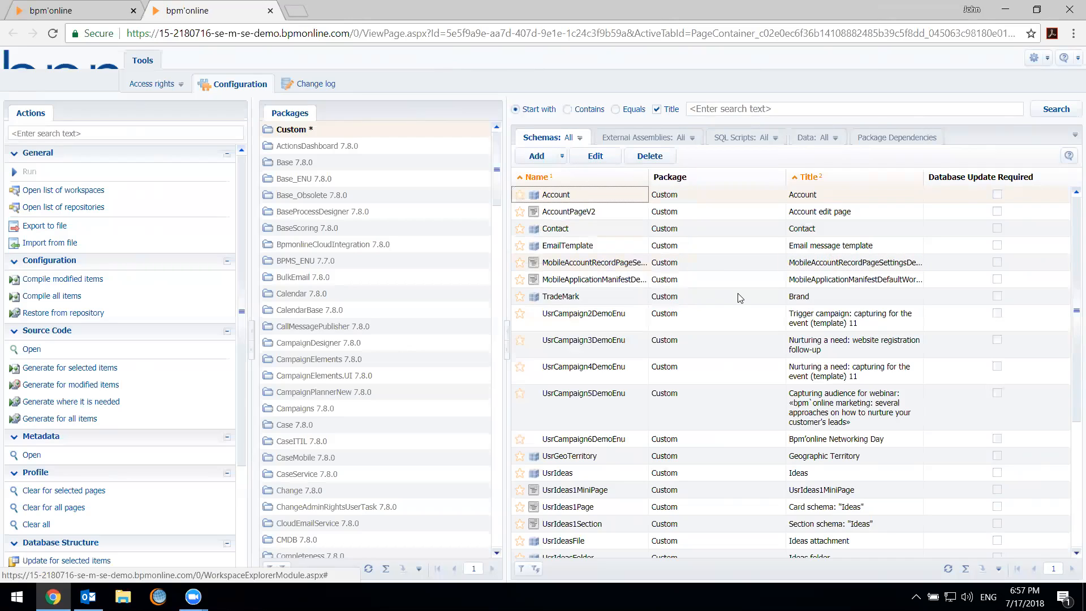
{"action": "left_click", "coordinate": [563, 245]}
{"action": "scroll", "coordinate": [592, 321], "scroll_direction": "down", "scroll_amount": 3}
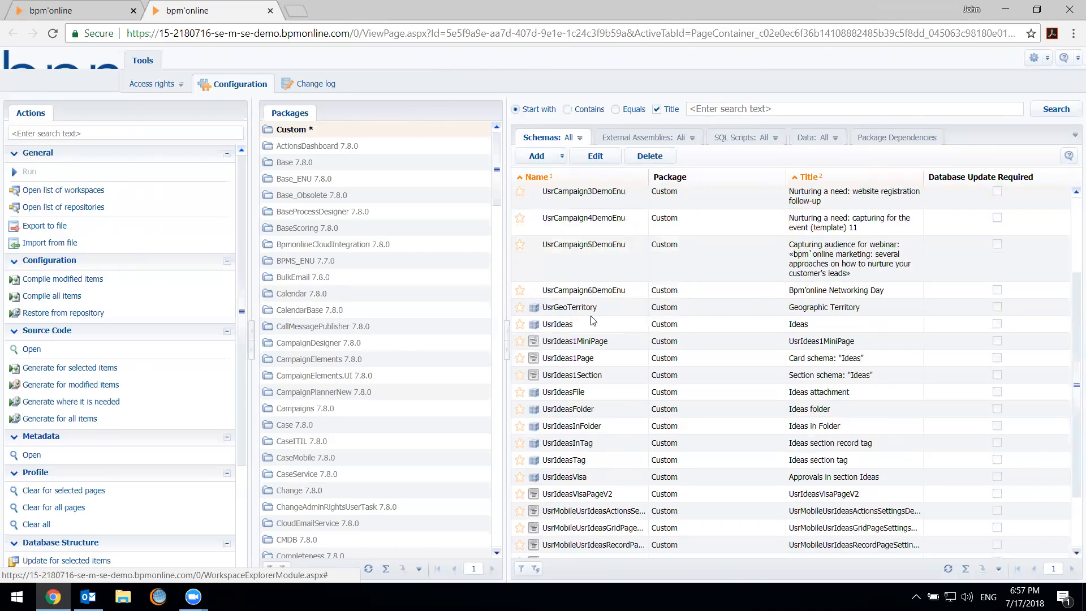
{"action": "double_click", "coordinate": [583, 354]}
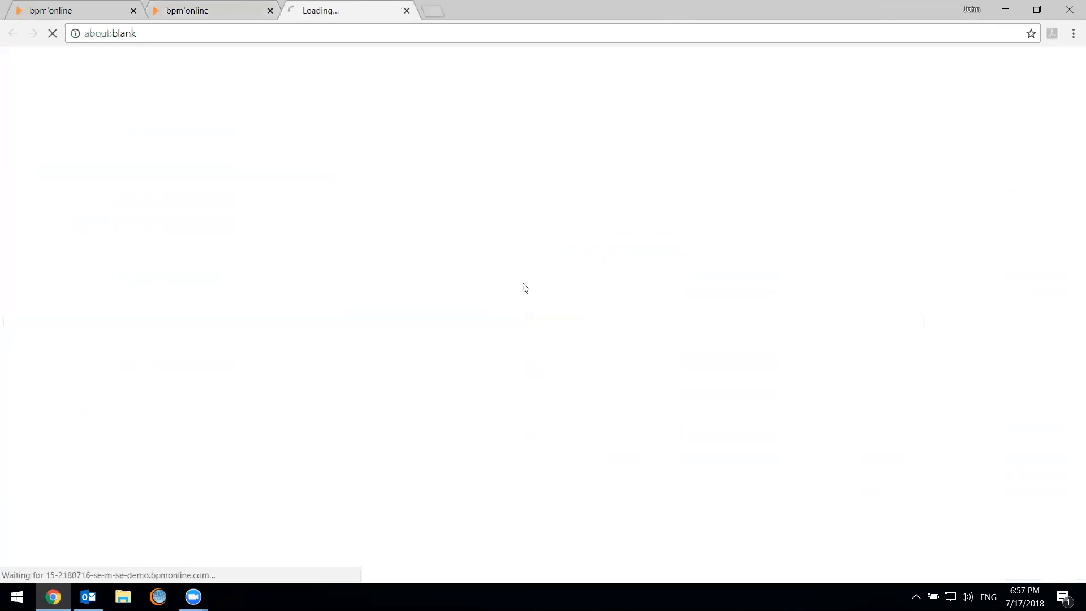
{"action": "left_click", "coordinate": [407, 11]}
{"action": "scroll", "coordinate": [676, 291], "scroll_direction": "up", "scroll_amount": 3}
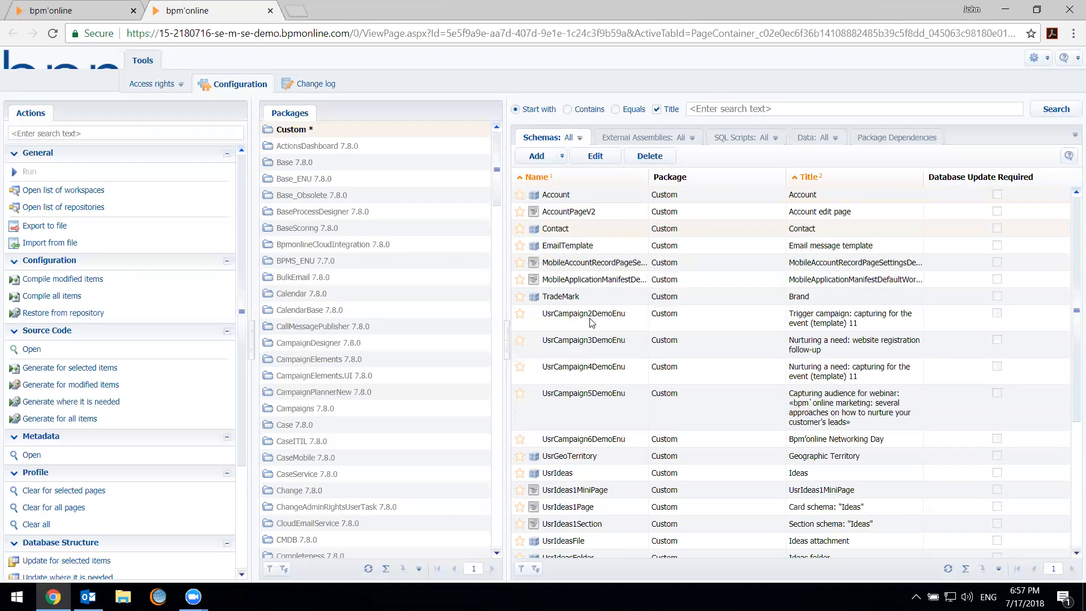
View the Opportunities section in the main application and return to the Configuration section
{"action": "left_click", "coordinate": [88, 7]}
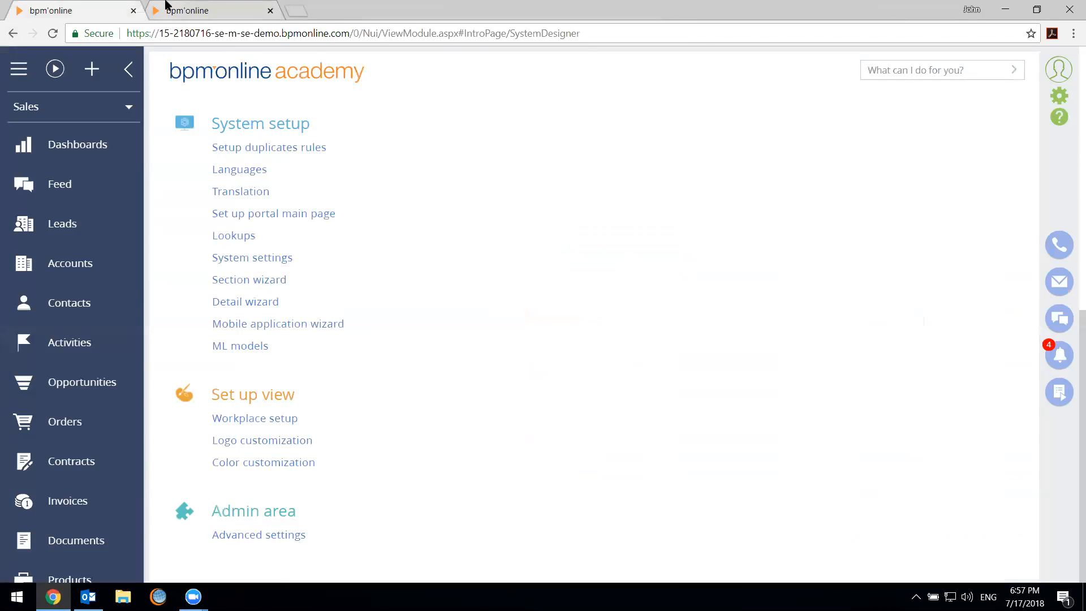
{"action": "left_click", "coordinate": [168, 7]}
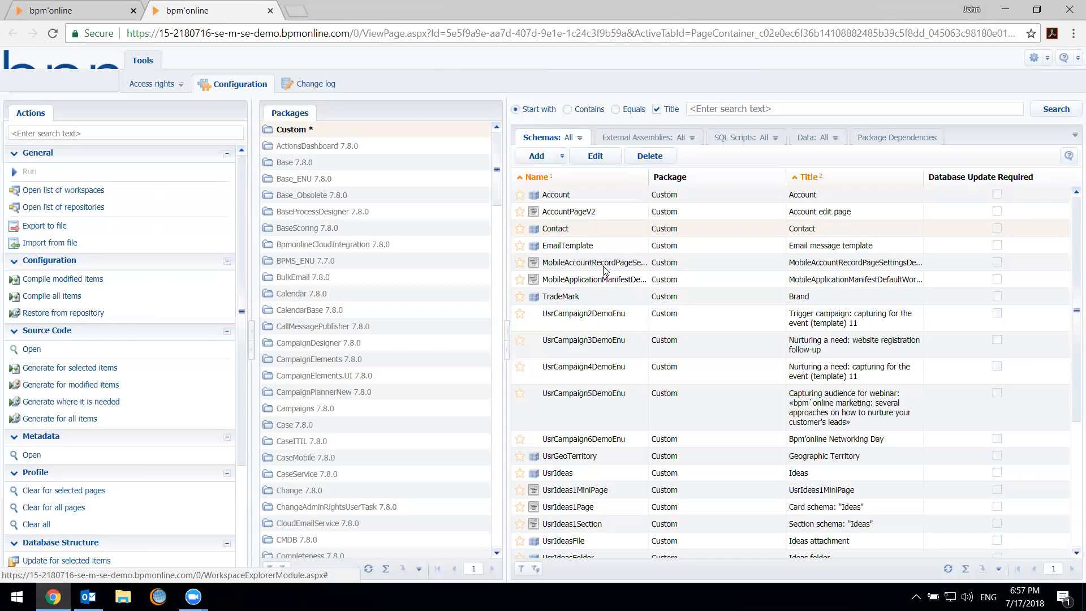
{"action": "left_click", "coordinate": [68, 8]}
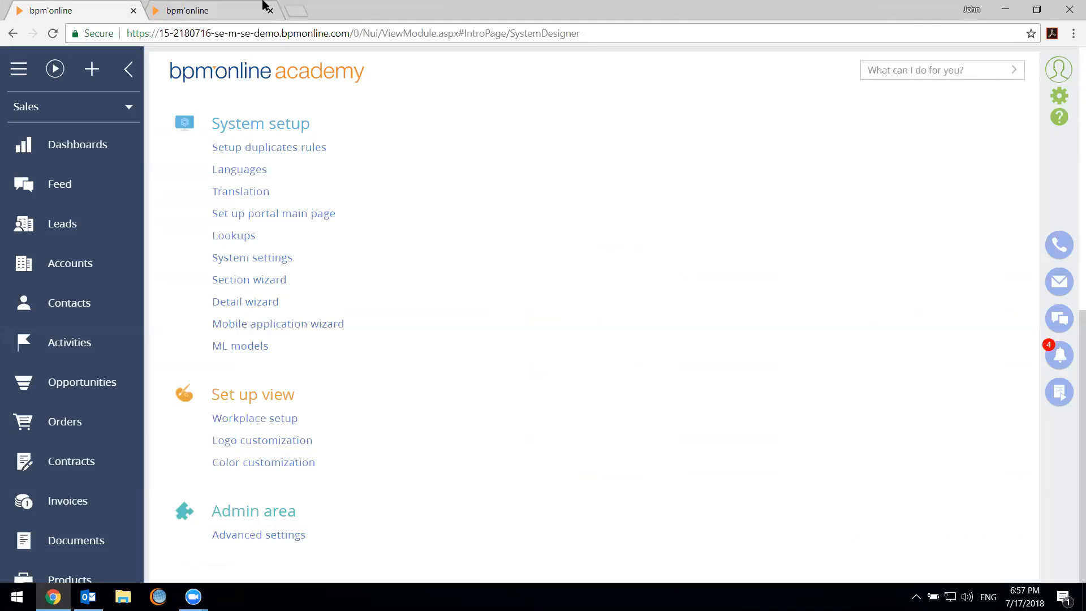
{"action": "left_click", "coordinate": [93, 388]}
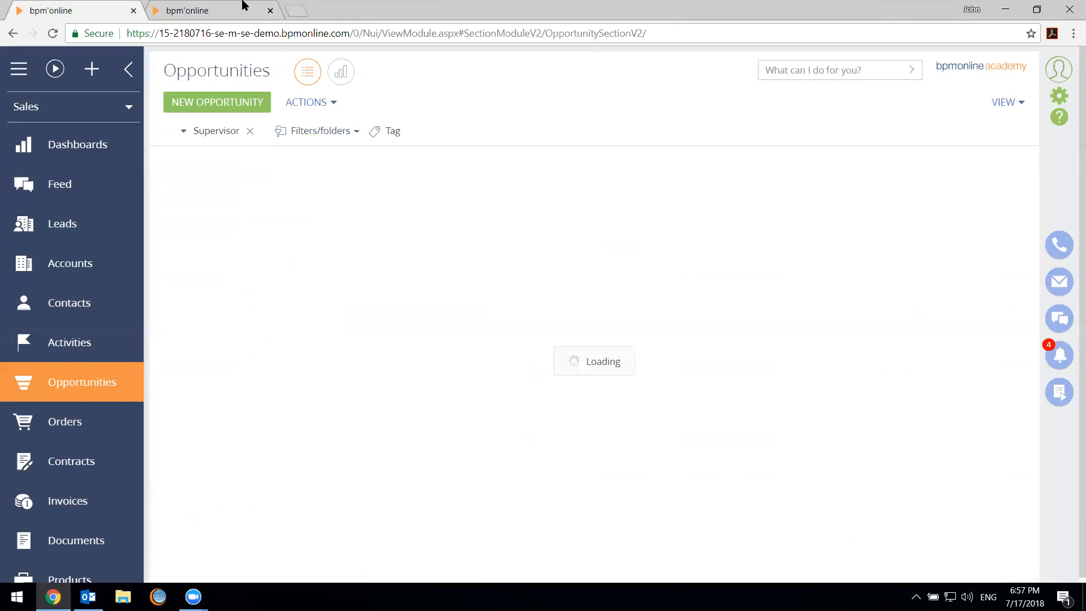
{"action": "key", "text": "ctrl+Tab"}
Add a replacing object in the Custom package with Opportunity as its parent object
{"action": "left_click", "coordinate": [553, 155]}
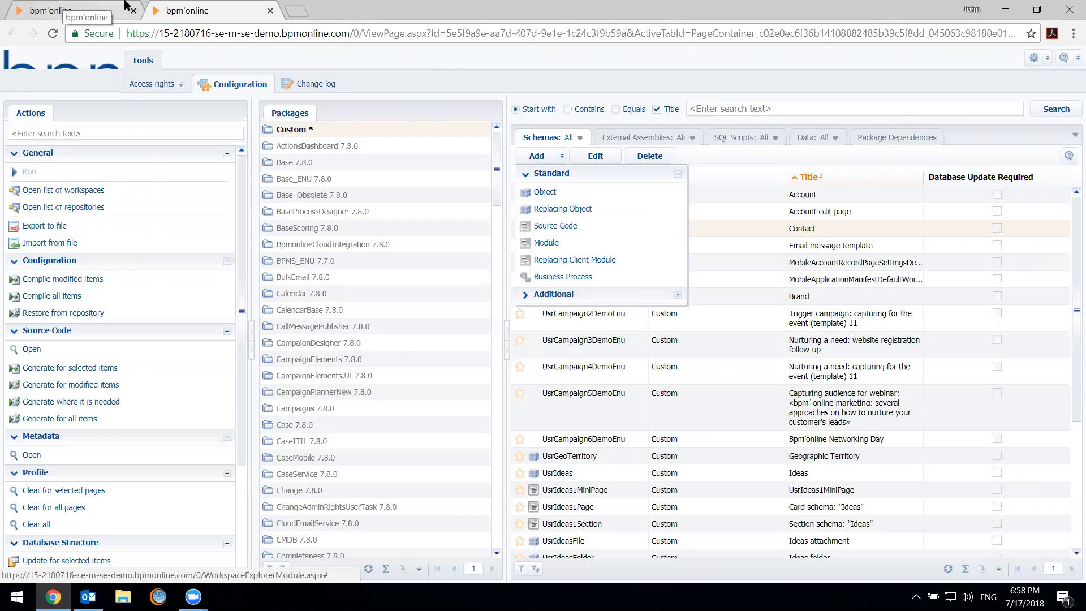
{"action": "left_click", "coordinate": [583, 215]}
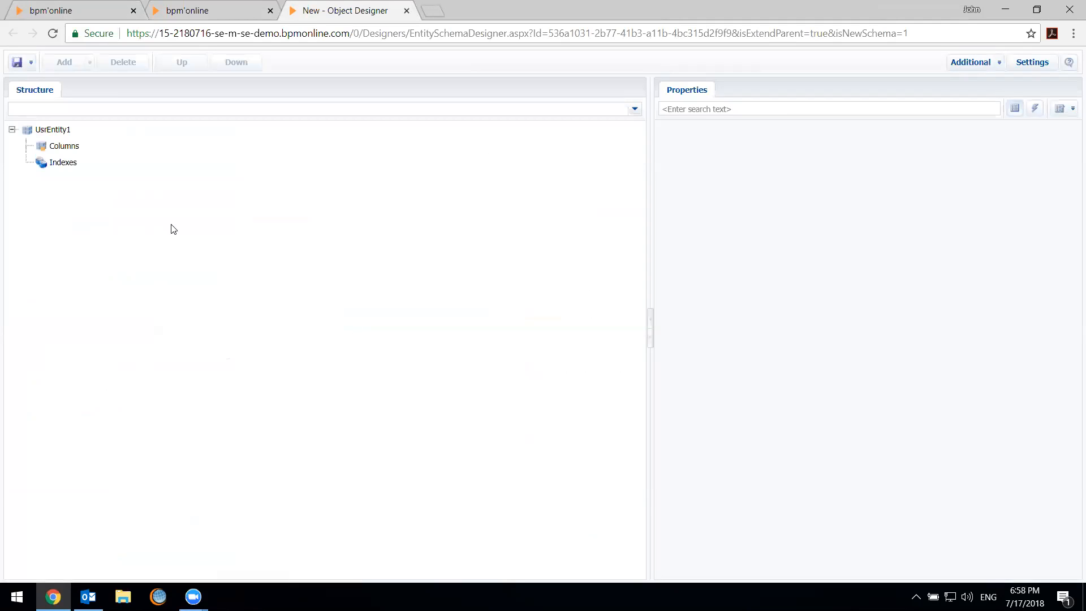
{"action": "left_click", "coordinate": [72, 132]}
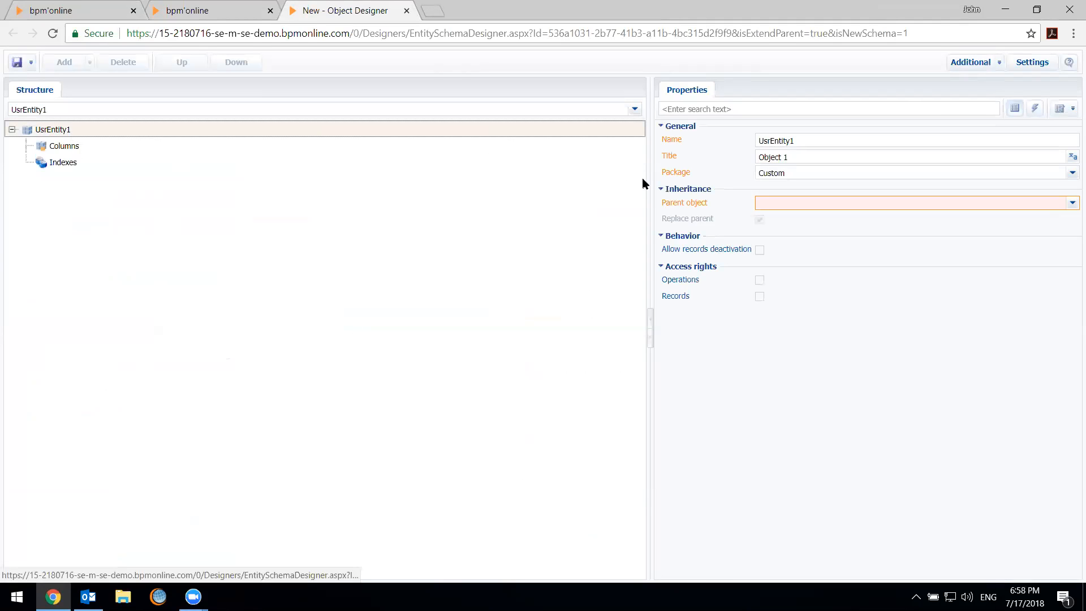
{"action": "left_click", "coordinate": [783, 204]}
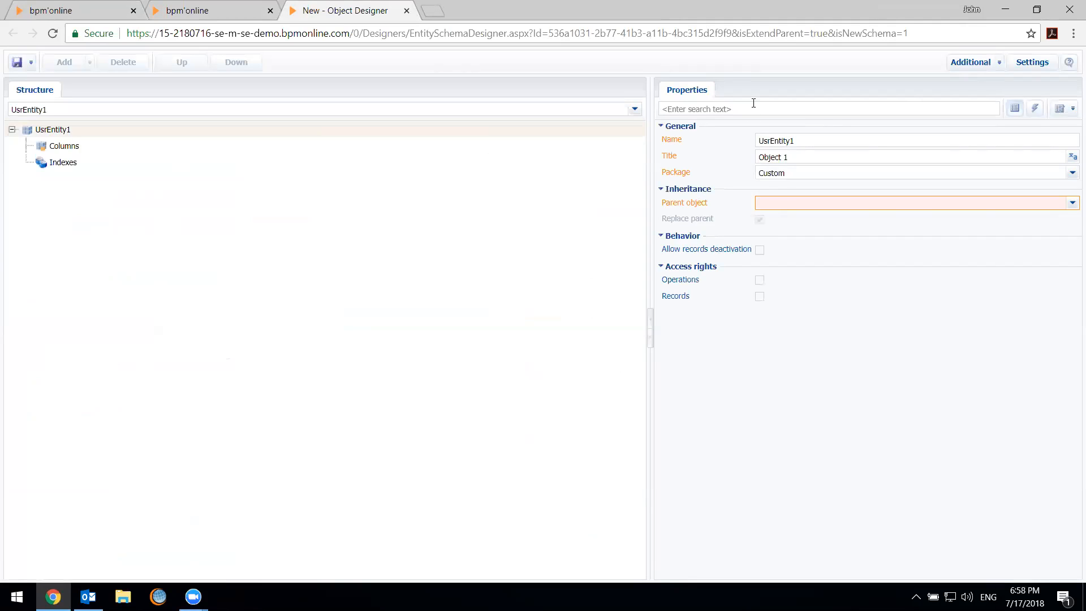
{"action": "type", "text": "Oppo"}
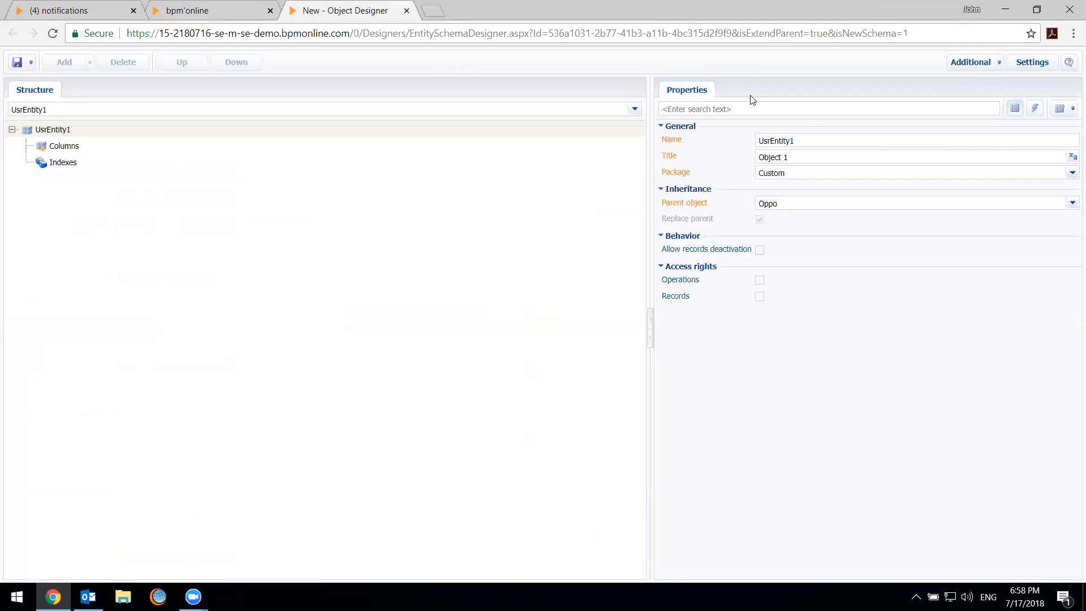
{"action": "key", "text": "BackSpace"}
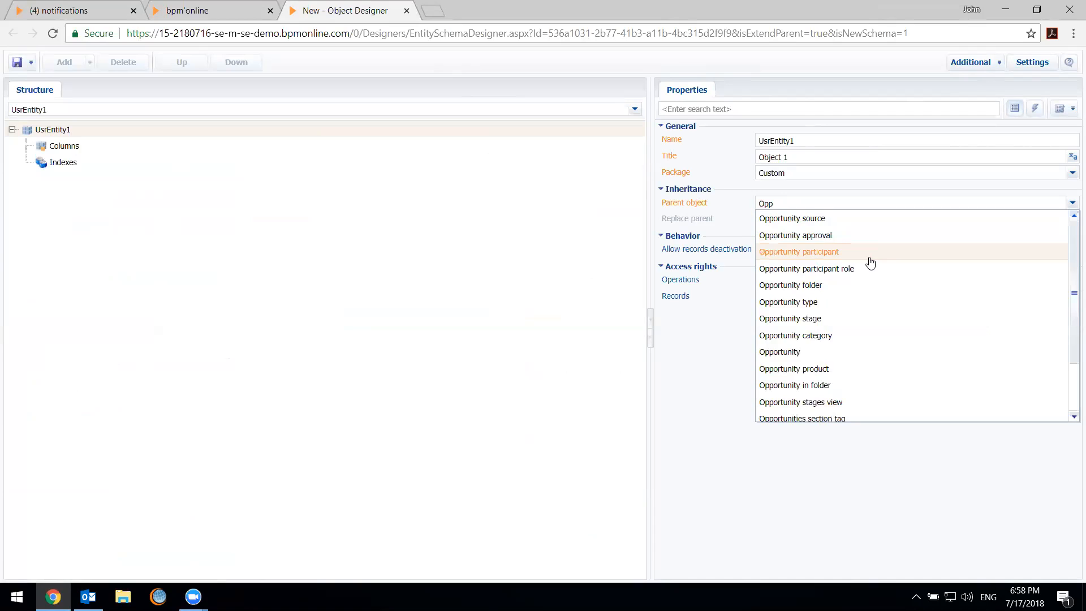
{"action": "left_click", "coordinate": [818, 356]}
{"action": "left_click", "coordinate": [514, 344]}
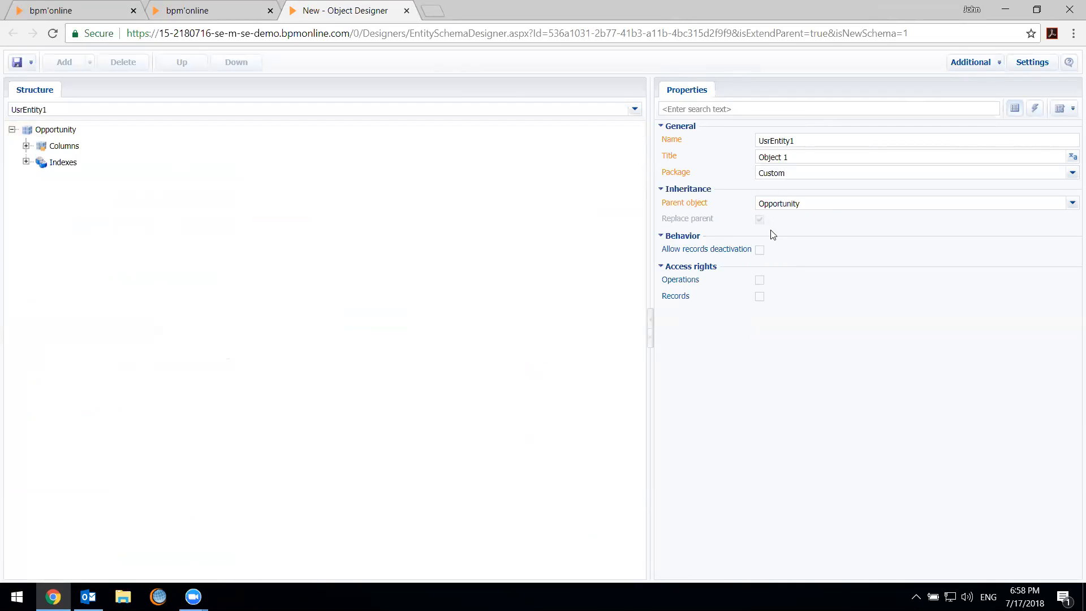
Expand the Opportunity object's columns and look through its inherited columns
{"action": "left_click", "coordinate": [26, 146]}
{"action": "left_click", "coordinate": [40, 162]}
{"action": "scroll", "coordinate": [192, 394], "scroll_direction": "down", "scroll_amount": 3}
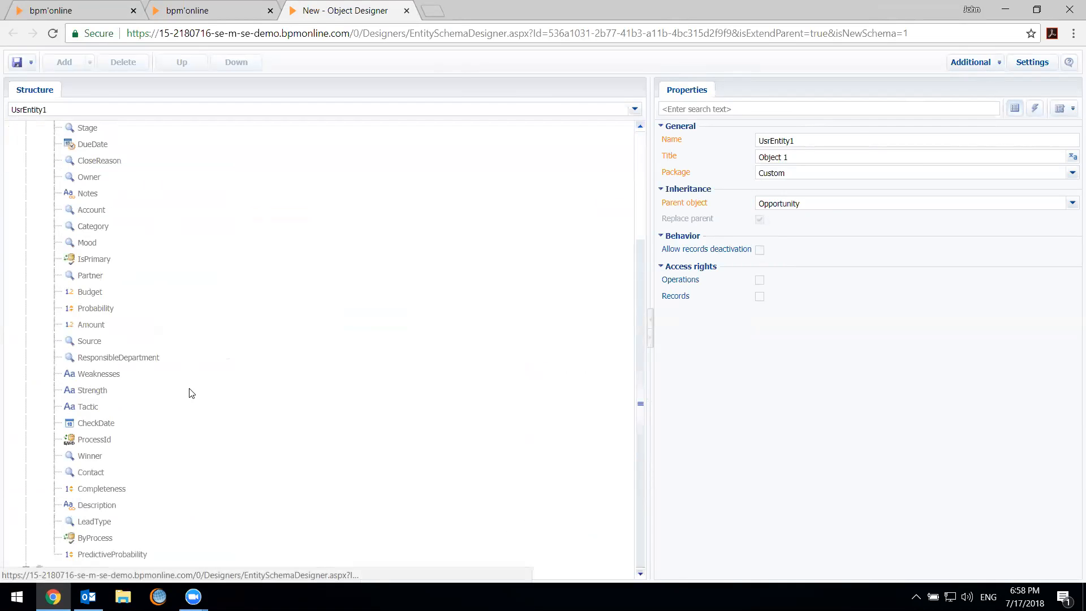
{"action": "scroll", "coordinate": [173, 405], "scroll_direction": "up", "scroll_amount": 2}
{"action": "scroll", "coordinate": [172, 405], "scroll_direction": "down", "scroll_amount": 2}
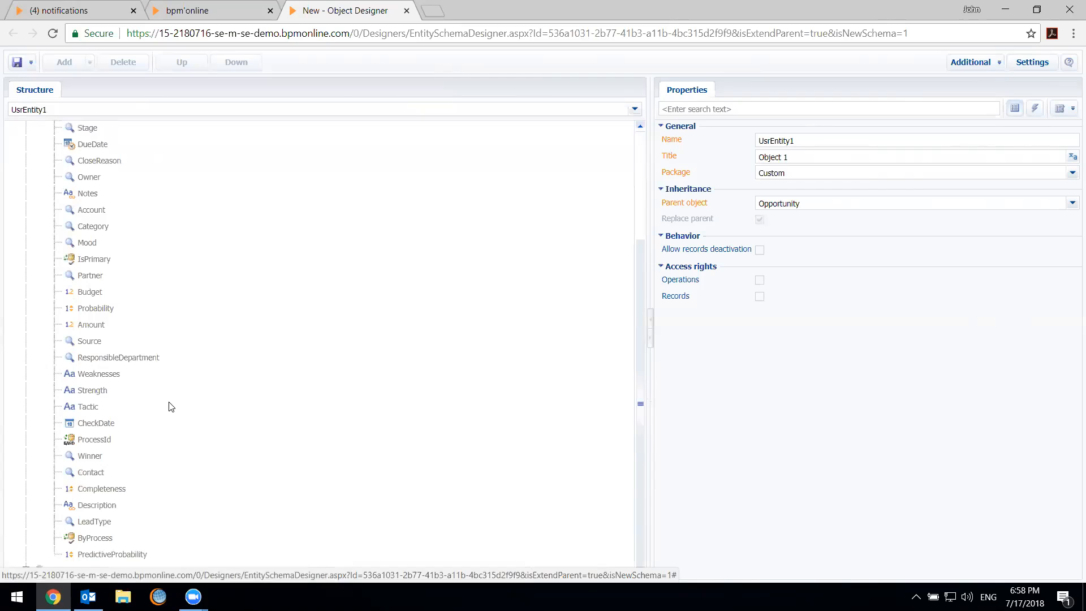
{"action": "scroll", "coordinate": [166, 399], "scroll_direction": "up", "scroll_amount": 3}
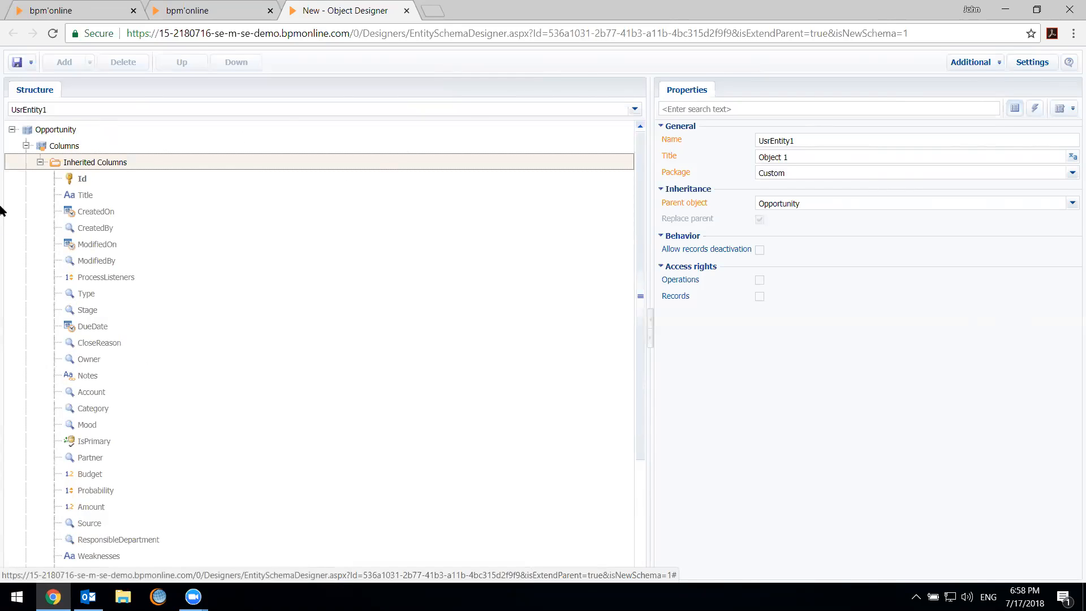
Add a Currency column to the replacing Opportunity object and close the Object Designer without saving
{"action": "left_click", "coordinate": [91, 145]}
{"action": "right_click", "coordinate": [91, 144]}
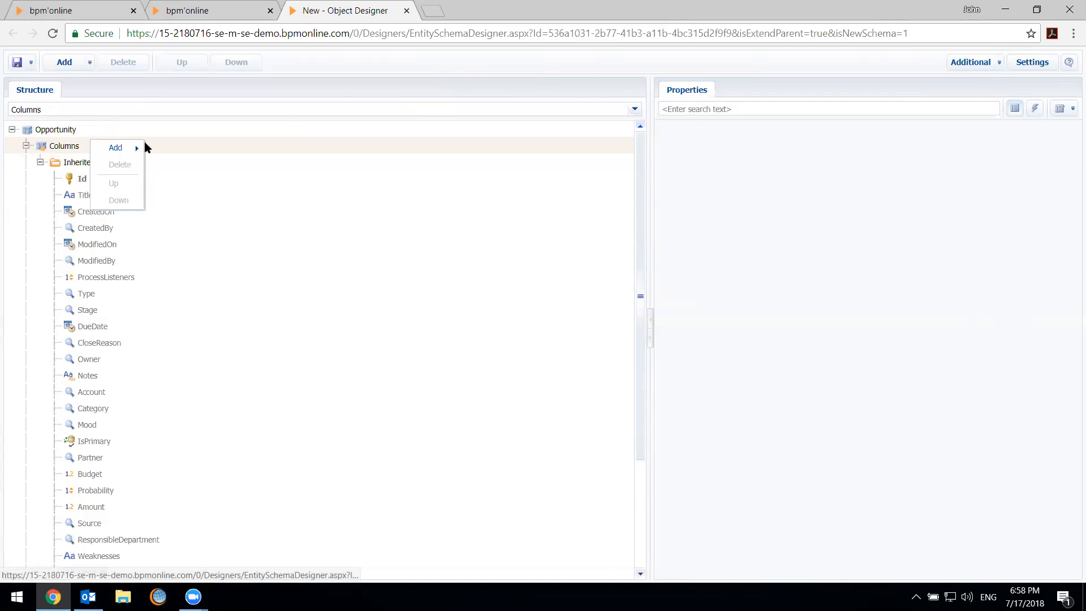
{"action": "mouse_move", "coordinate": [125, 146]}
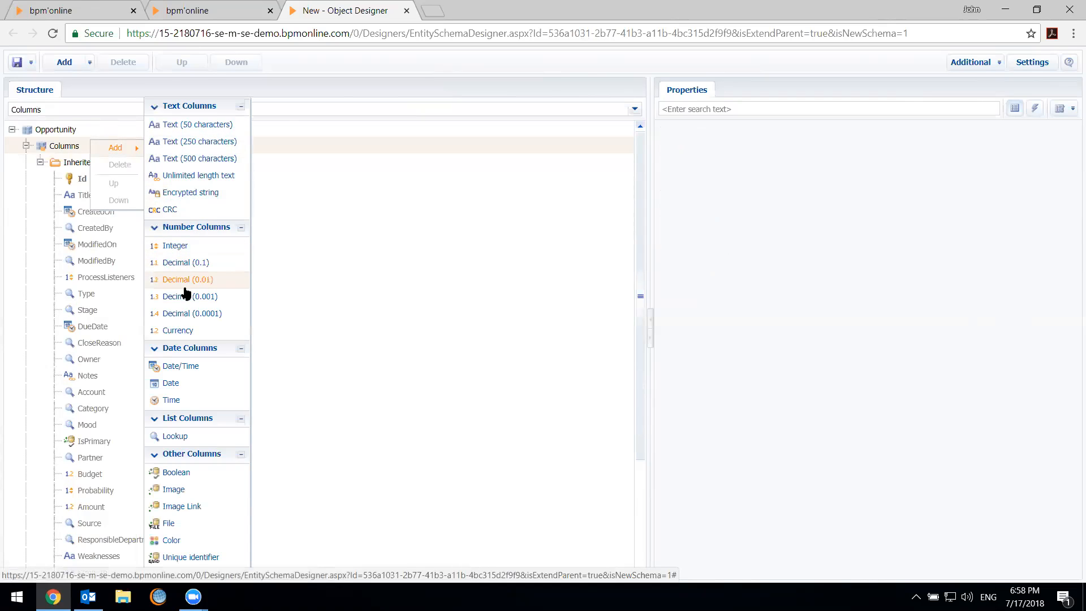
{"action": "left_click", "coordinate": [178, 333]}
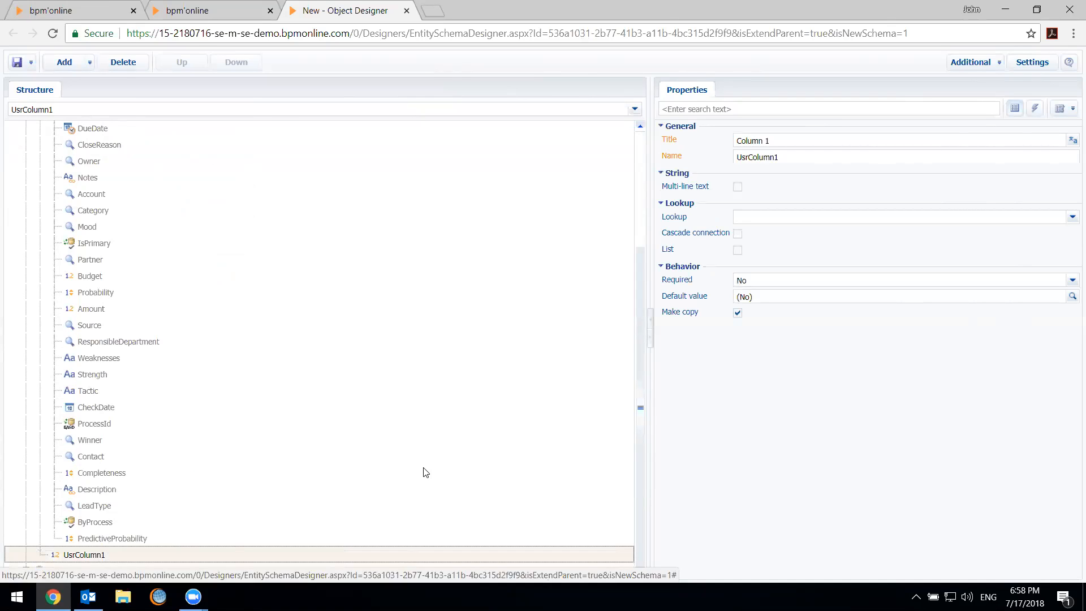
{"action": "scroll", "coordinate": [421, 467], "scroll_direction": "up", "scroll_amount": 5}
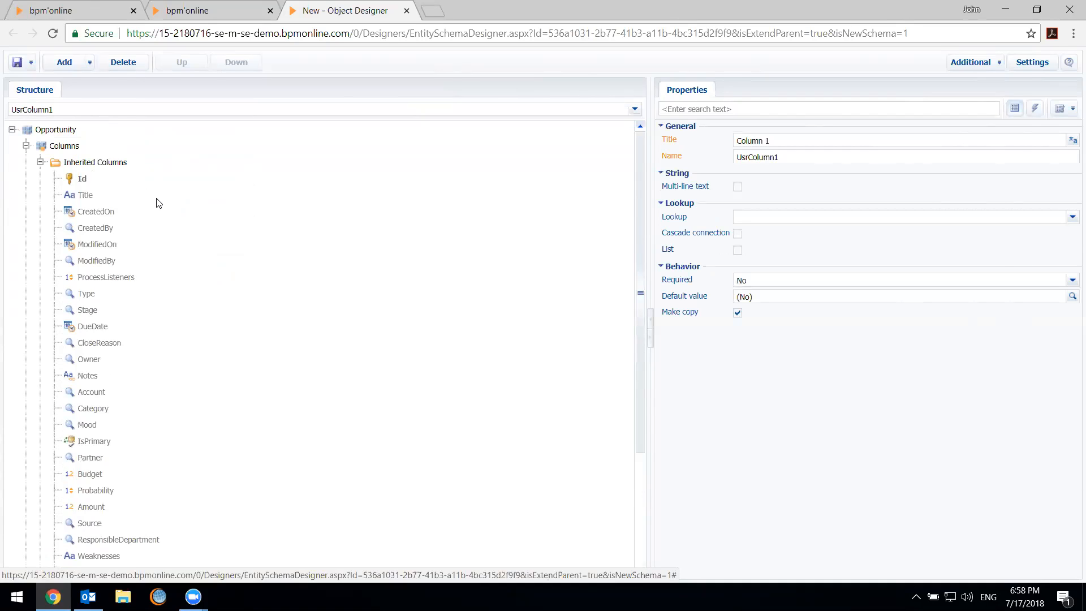
{"action": "scroll", "coordinate": [225, 351], "scroll_direction": "down", "scroll_amount": 5}
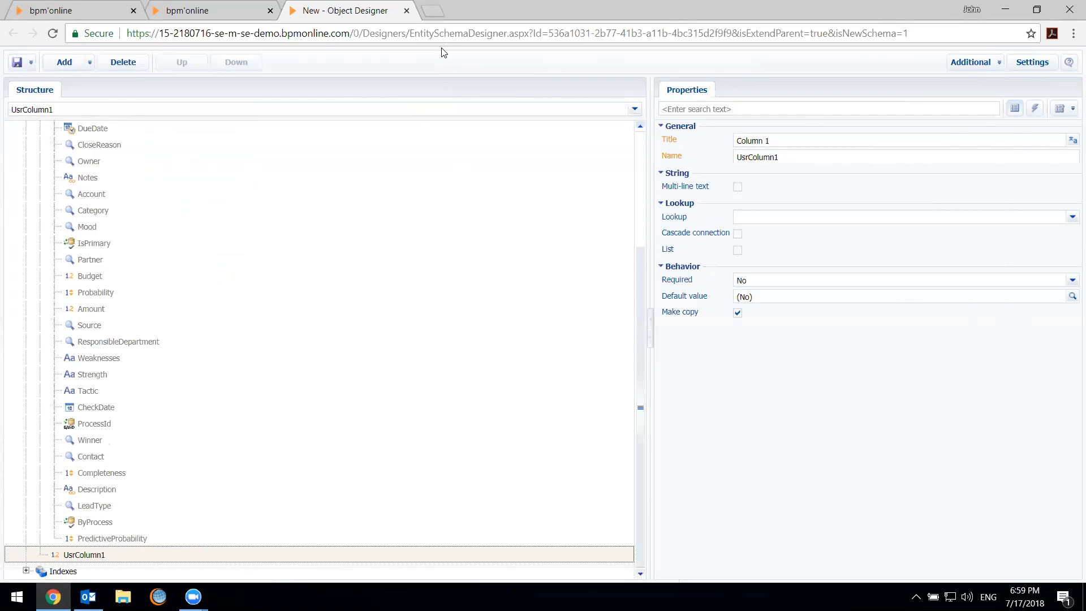
{"action": "scroll", "coordinate": [302, 296], "scroll_direction": "up", "scroll_amount": 5}
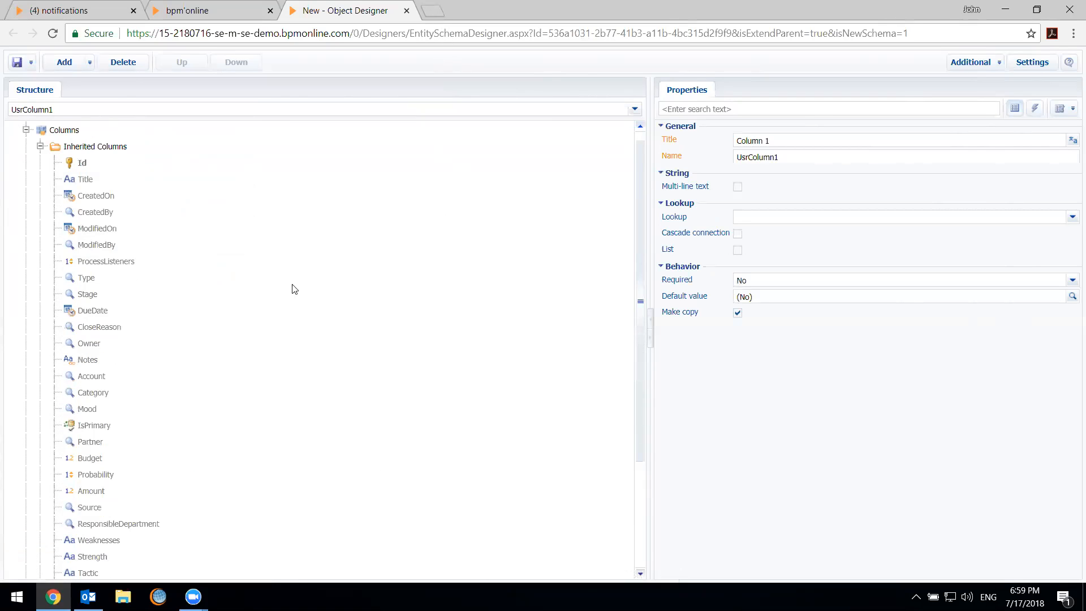
{"action": "left_click", "coordinate": [408, 13]}
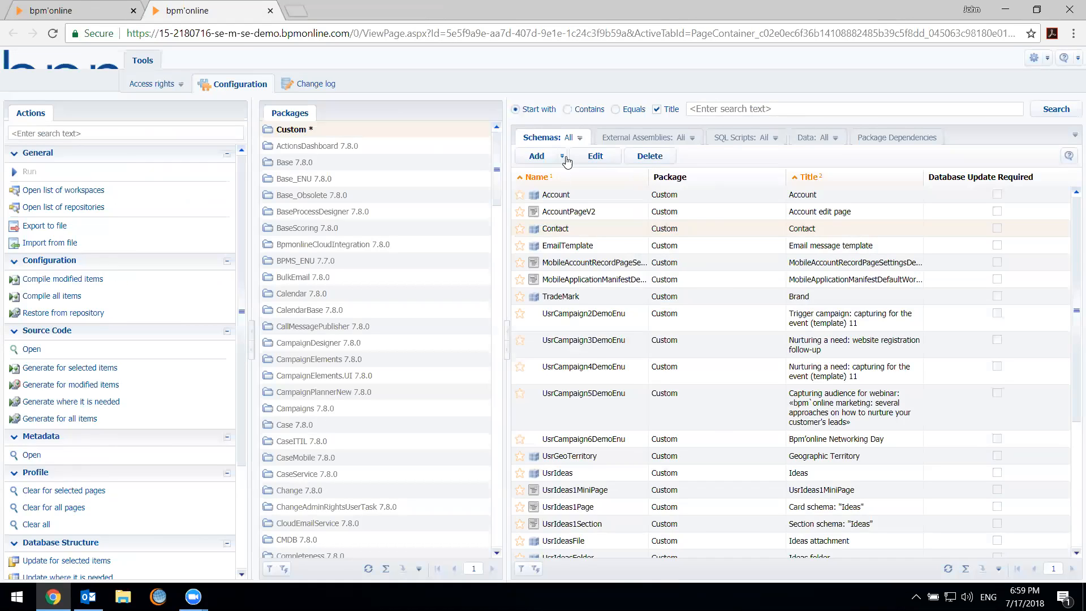
Review the standard and additional schema types that can be added to the Custom package, without adding any
{"action": "left_click", "coordinate": [563, 158]}
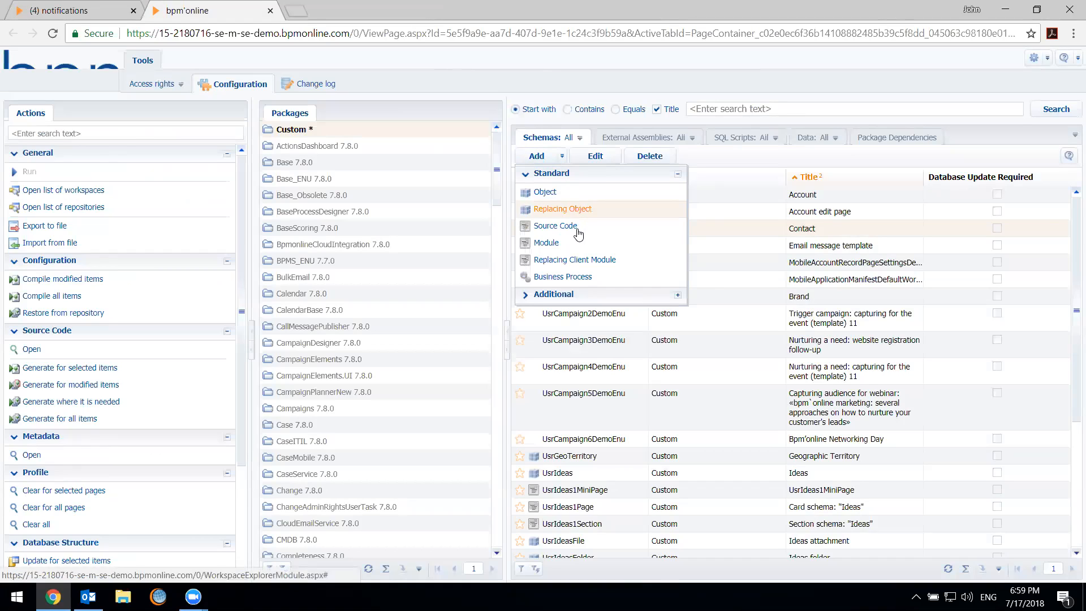
{"action": "left_click", "coordinate": [554, 295]}
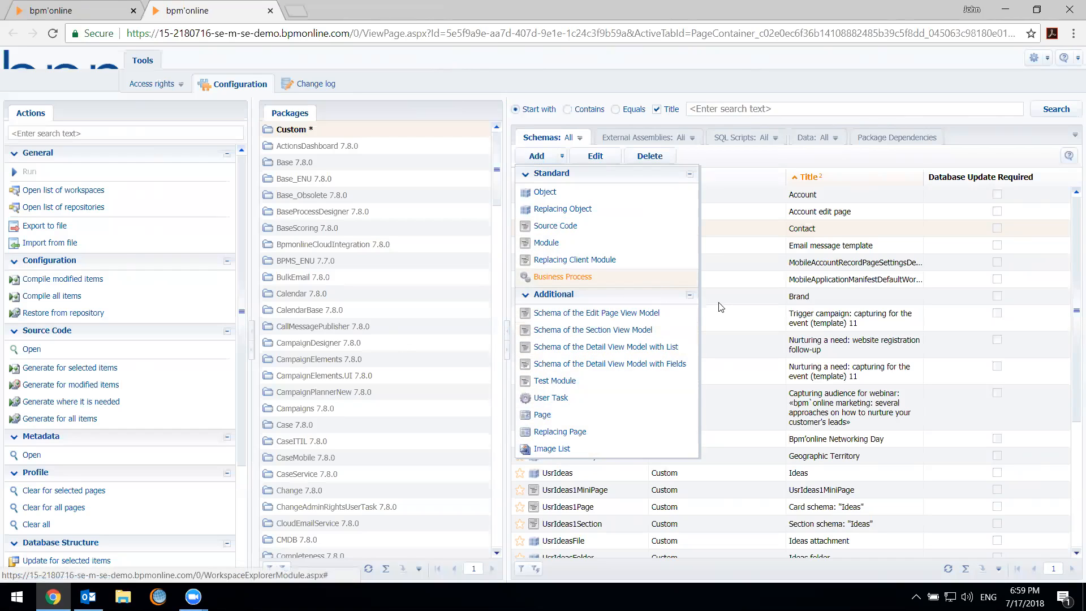
{"action": "left_click", "coordinate": [726, 370]}
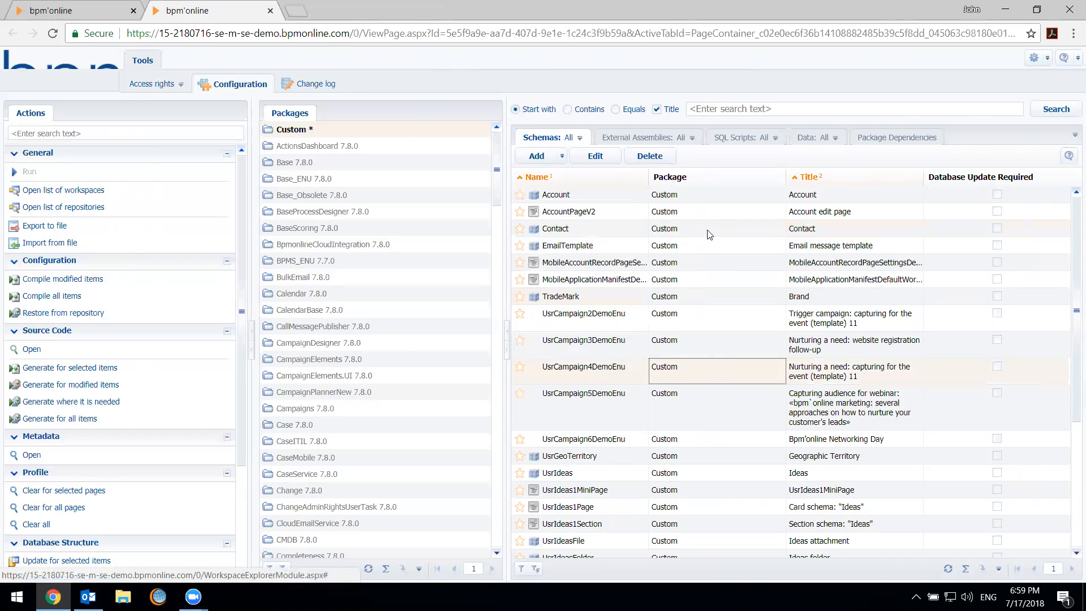
{"action": "left_click", "coordinate": [711, 198]}
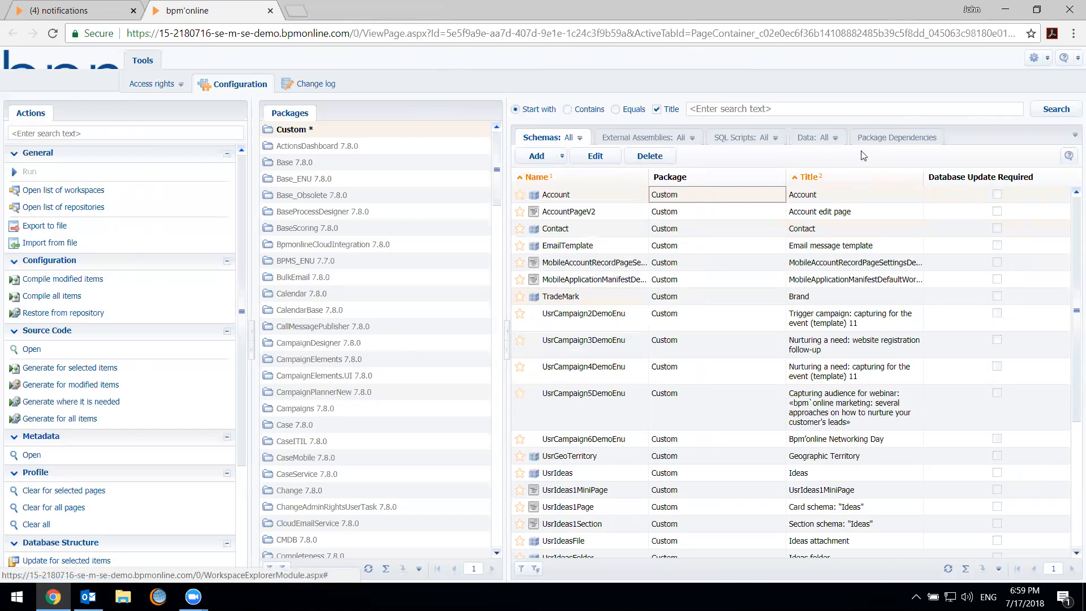
Show the Custom package's dependencies and collapse the Actions area to make room
{"action": "left_click", "coordinate": [898, 138]}
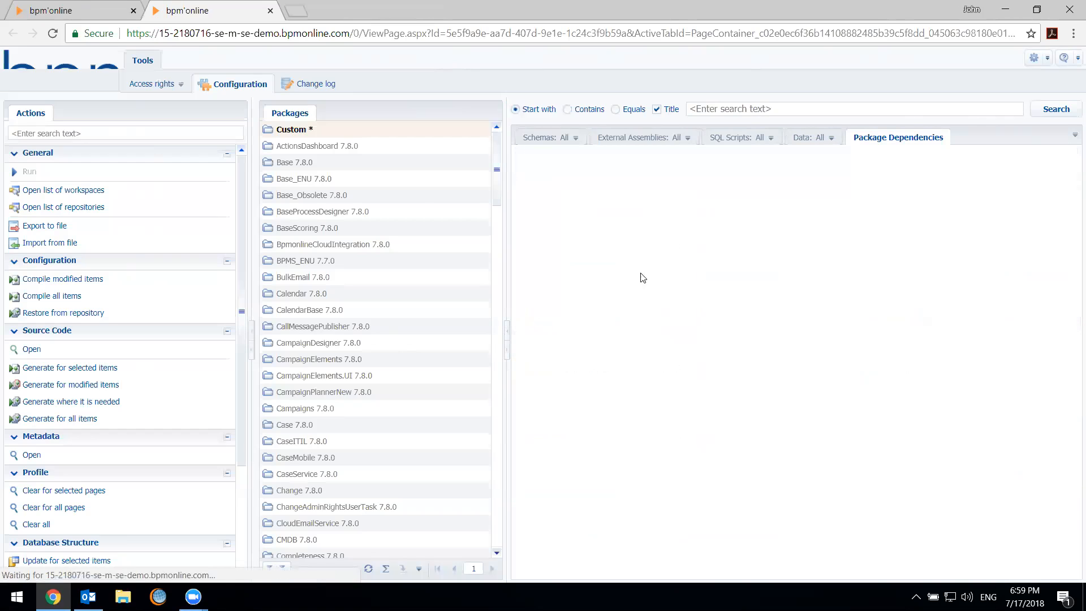
{"action": "left_click_drag", "start_coordinate": [249, 294], "coordinate": [7, 263]}
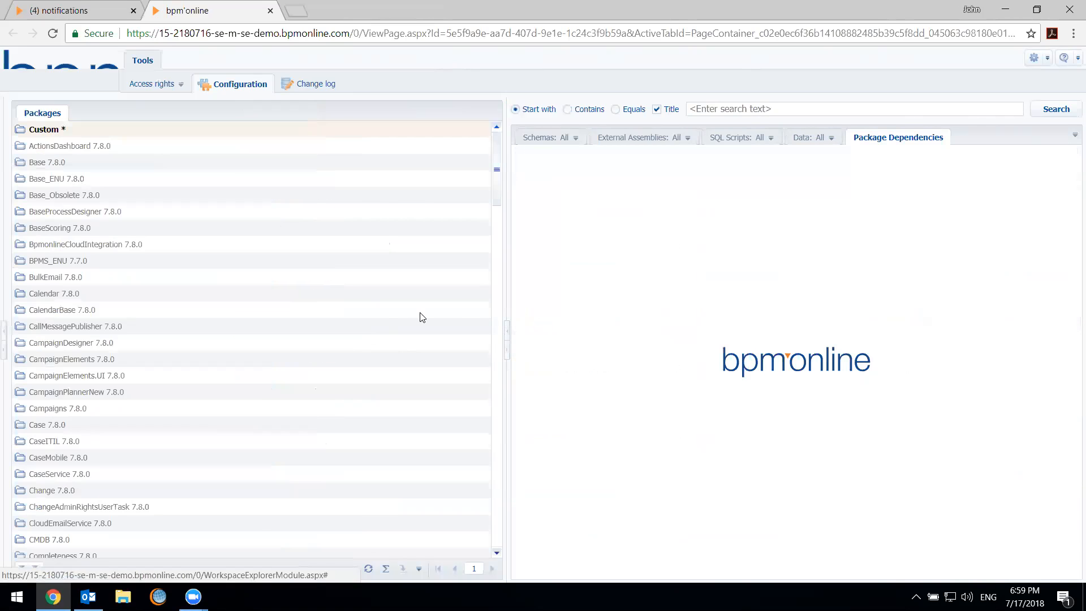
Narrow the packages list to give the package dependency diagram more room
{"action": "left_click", "coordinate": [507, 341]}
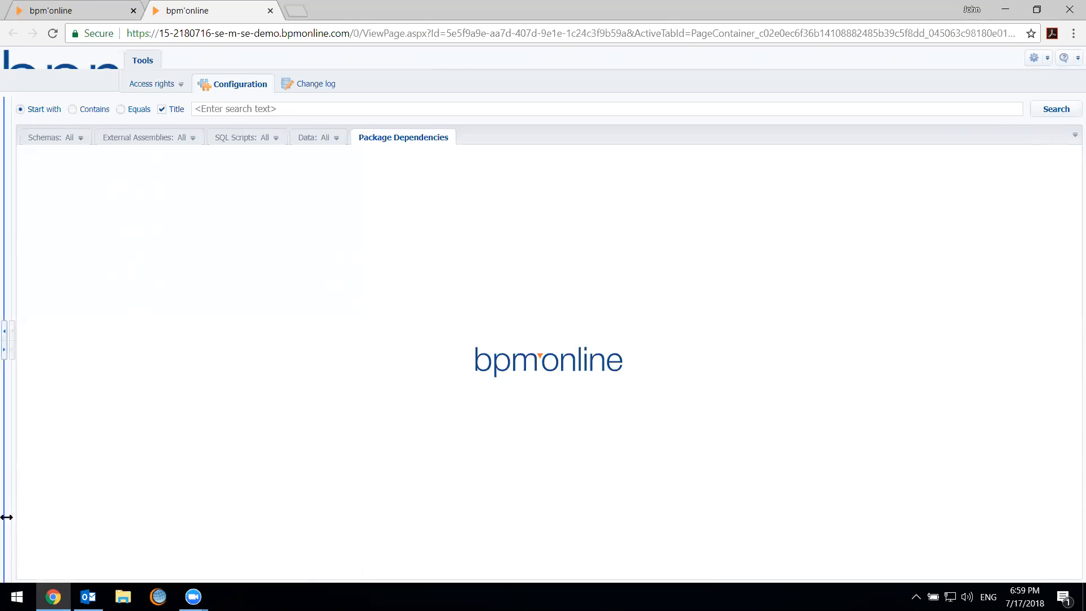
{"action": "left_click", "coordinate": [4, 358]}
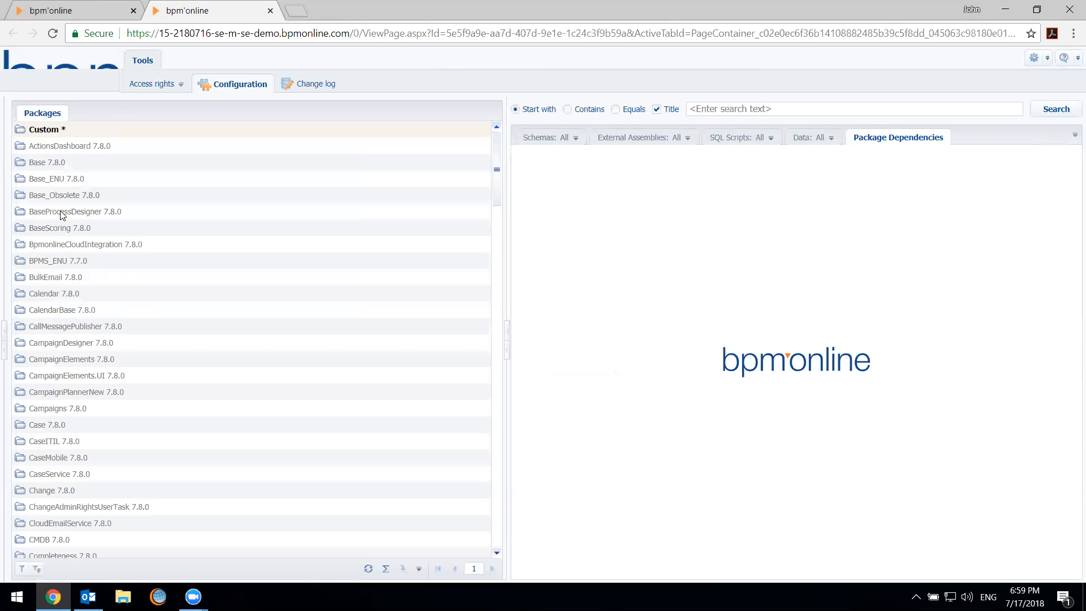
{"action": "left_click_drag", "start_coordinate": [506, 255], "coordinate": [192, 232]}
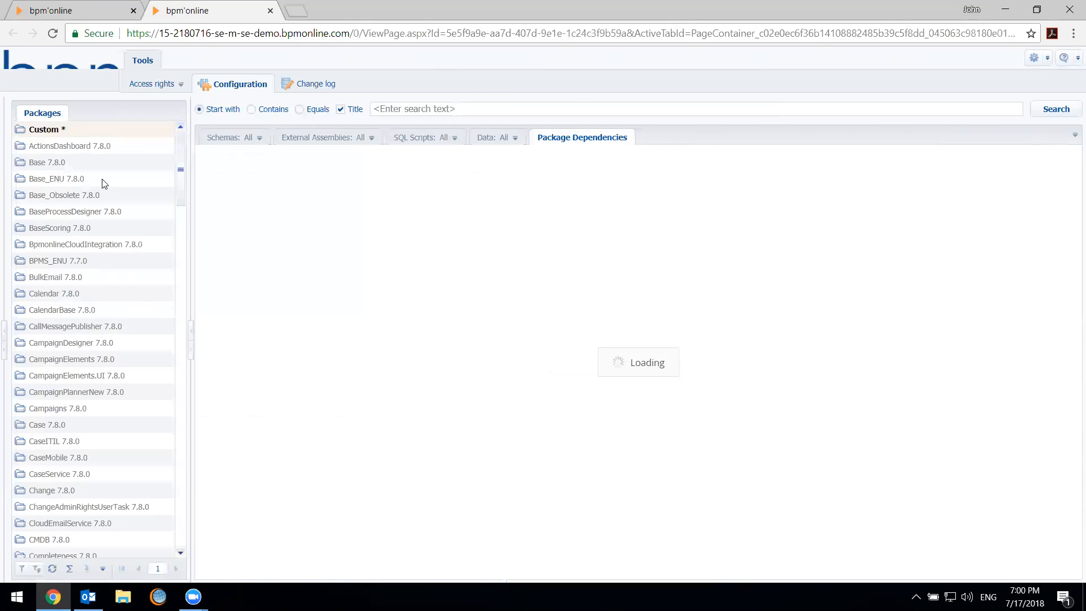
Select the Calendar 7.8.0 package in the packages list
{"action": "left_click", "coordinate": [96, 136]}
{"action": "left_click", "coordinate": [81, 192]}
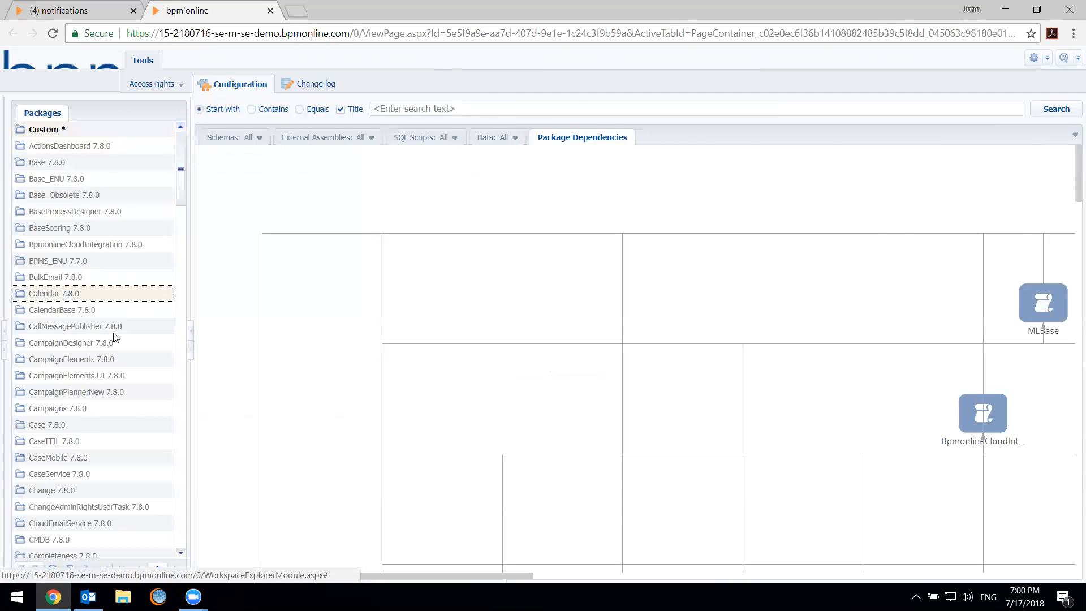
{"action": "left_click", "coordinate": [106, 306]}
{"action": "left_click", "coordinate": [104, 294]}
{"action": "double_click", "coordinate": [70, 297]}
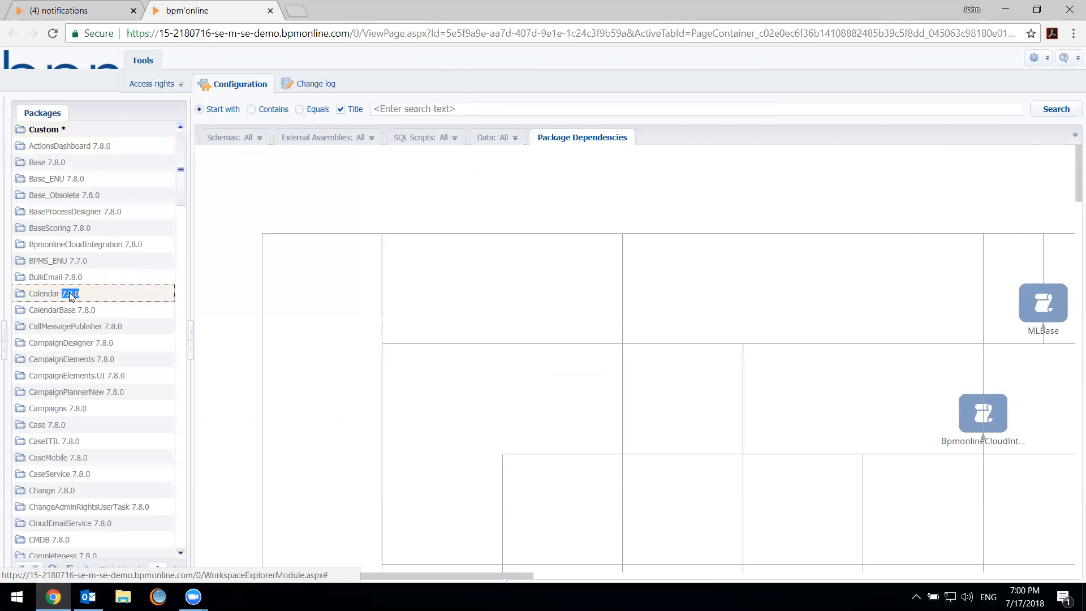
Highlight the CalendarBase package's links in the dependency diagram and trace them through the lower levels
{"action": "left_click_drag", "start_coordinate": [479, 576], "coordinate": [740, 578]}
{"action": "left_click", "coordinate": [848, 305]}
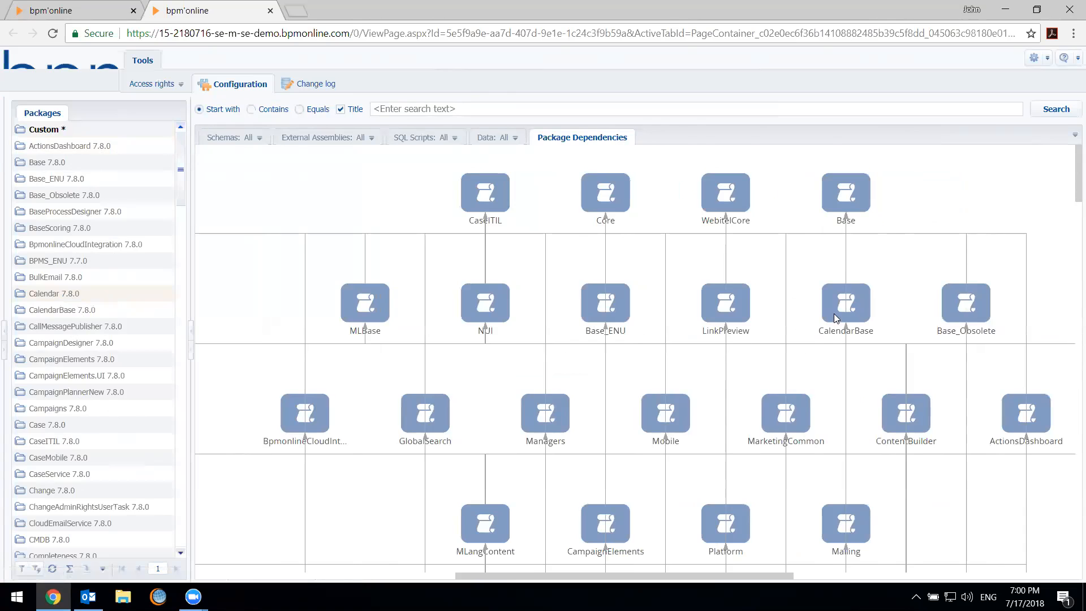
{"action": "scroll", "coordinate": [883, 396], "scroll_direction": "down", "scroll_amount": 4}
{"action": "scroll", "coordinate": [892, 408], "scroll_direction": "down", "scroll_amount": 15}
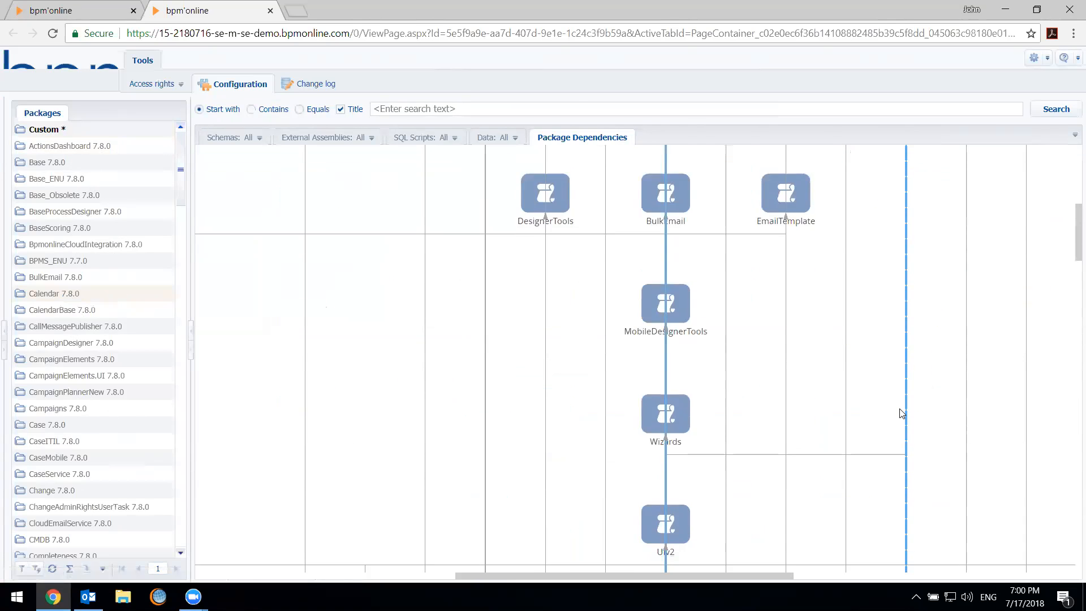
{"action": "scroll", "coordinate": [895, 418], "scroll_direction": "down", "scroll_amount": 2}
{"action": "scroll", "coordinate": [895, 419], "scroll_direction": "up", "scroll_amount": 18}
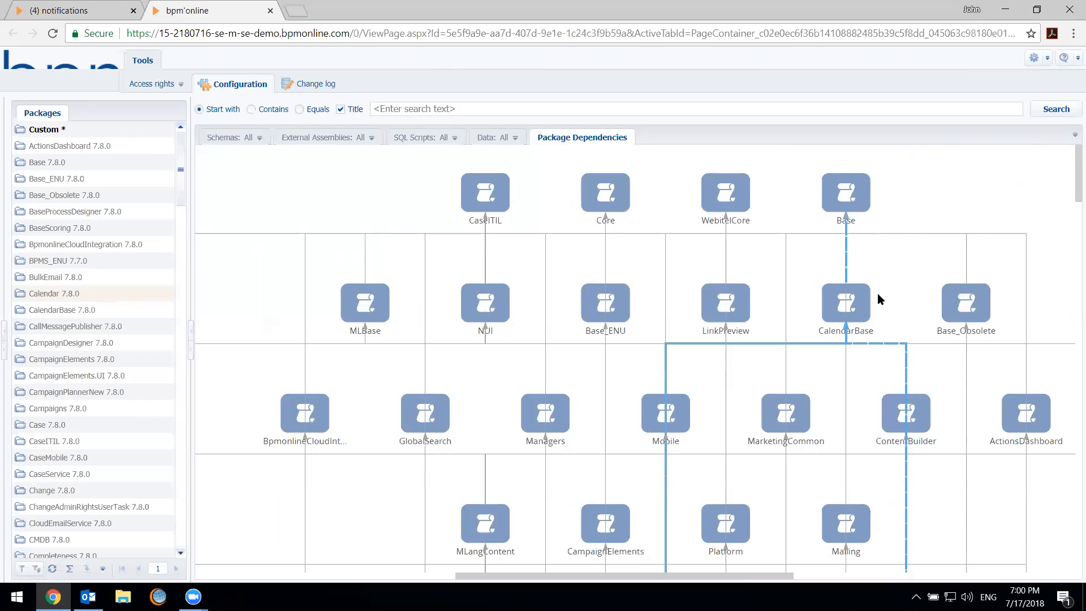
Check the dependency links of the CalendarBase, Base, WebitelCore and Core packages, without opening the Calendar package
{"action": "left_click", "coordinate": [844, 305]}
{"action": "left_click", "coordinate": [853, 191]}
{"action": "left_click", "coordinate": [711, 201]}
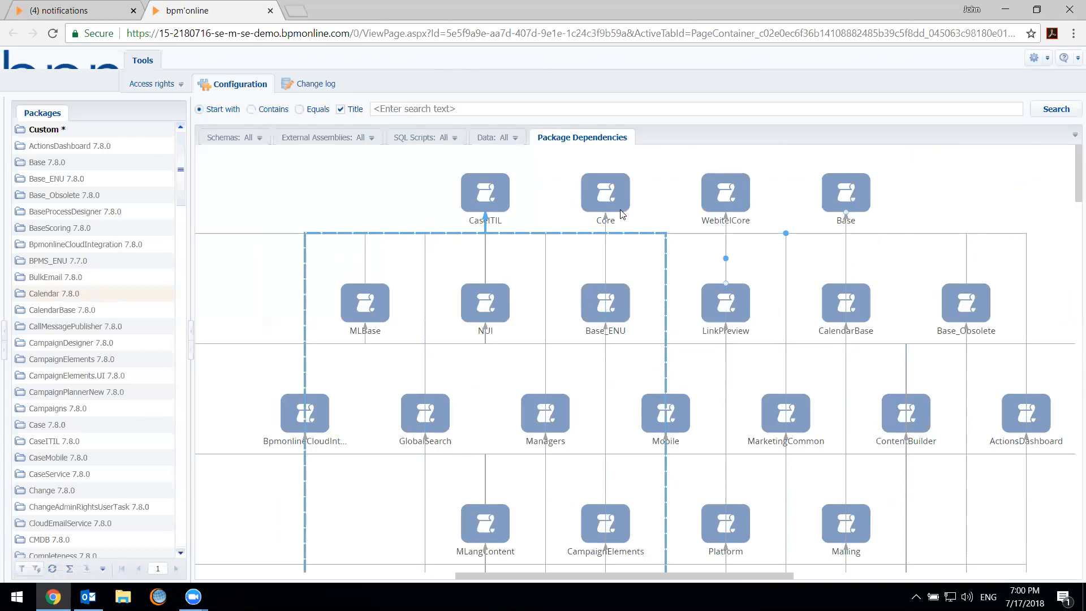
{"action": "left_click", "coordinate": [820, 198]}
{"action": "left_click", "coordinate": [595, 198]}
{"action": "double_click", "coordinate": [847, 229]}
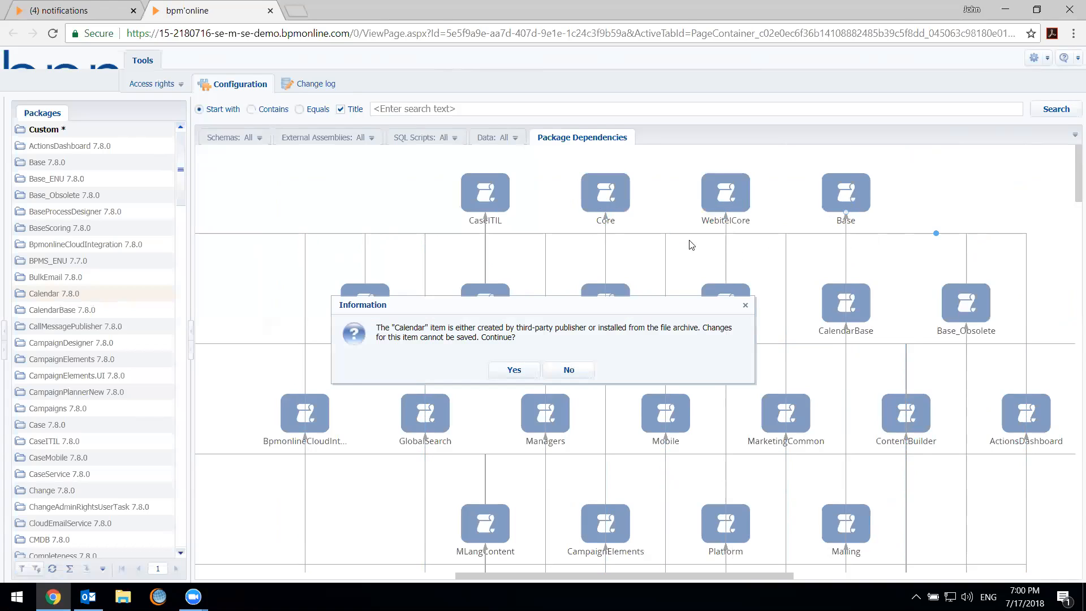
{"action": "left_click", "coordinate": [750, 306]}
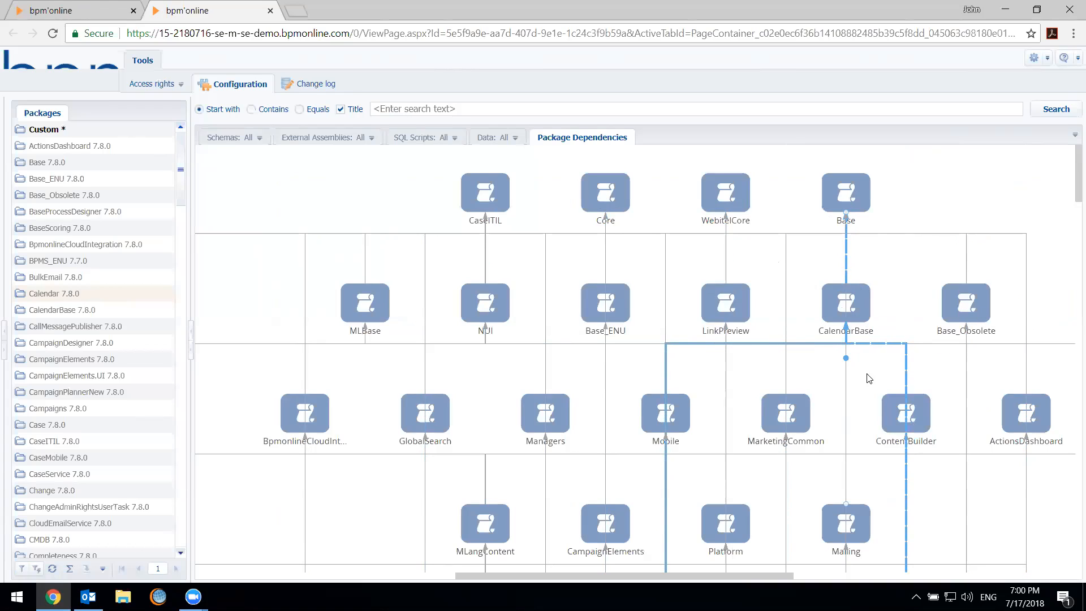
Follow the highlighted CalendarBase dependency line down through the diagram's levels to the Calendar package
{"action": "scroll", "coordinate": [832, 391], "scroll_direction": "down", "scroll_amount": 2}
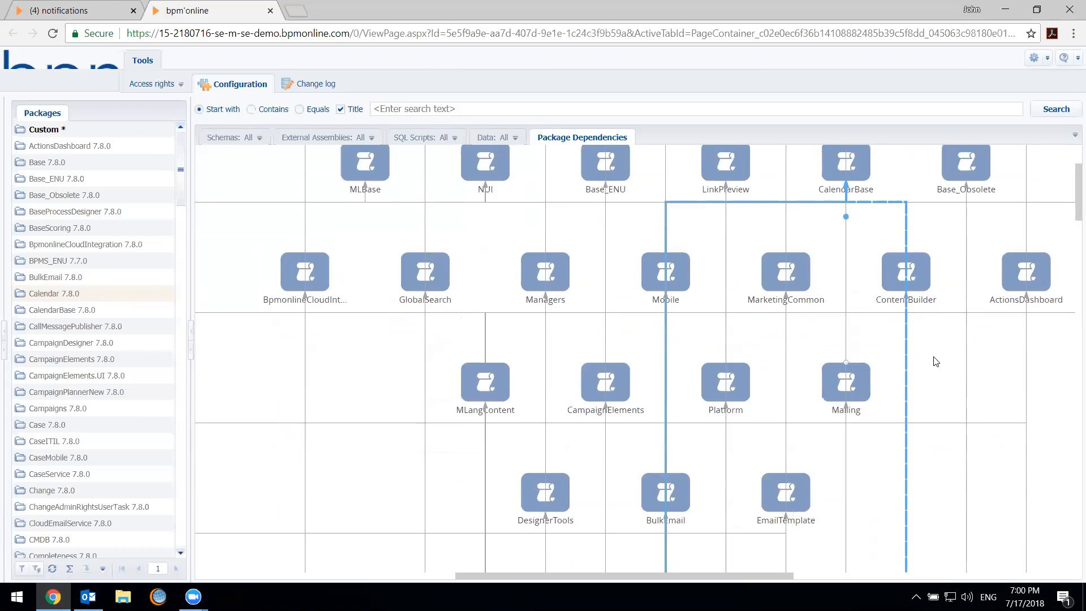
{"action": "scroll", "coordinate": [957, 358], "scroll_direction": "up", "scroll_amount": 2}
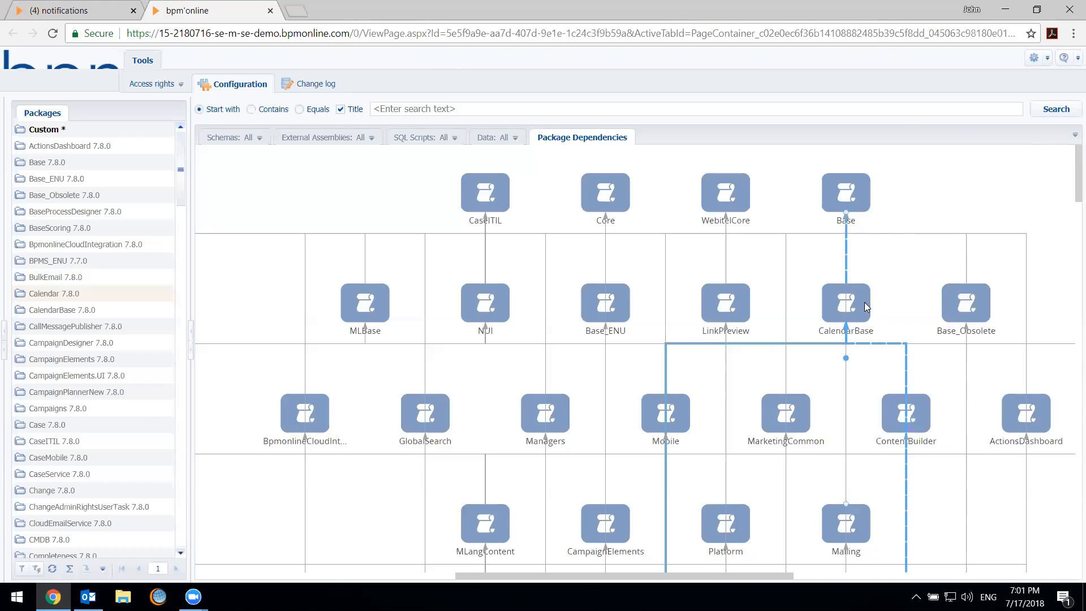
{"action": "scroll", "coordinate": [832, 336], "scroll_direction": "down", "scroll_amount": 2}
{"action": "scroll", "coordinate": [899, 396], "scroll_direction": "down", "scroll_amount": 2}
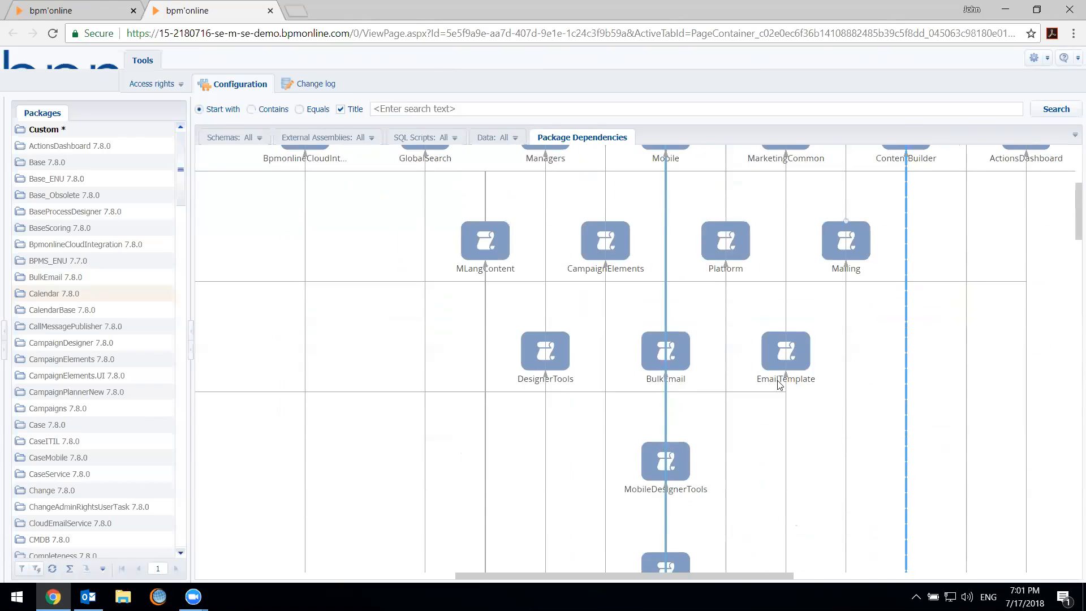
{"action": "scroll", "coordinate": [660, 350], "scroll_direction": "down", "scroll_amount": 2}
{"action": "scroll", "coordinate": [668, 399], "scroll_direction": "down", "scroll_amount": 2}
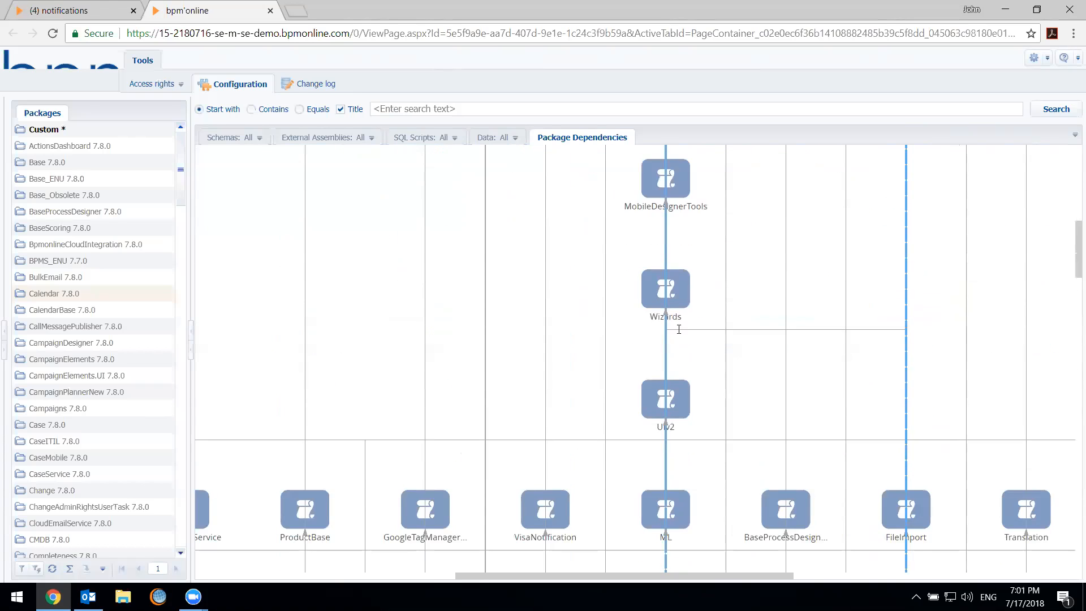
{"action": "scroll", "coordinate": [669, 398], "scroll_direction": "down", "scroll_amount": 1}
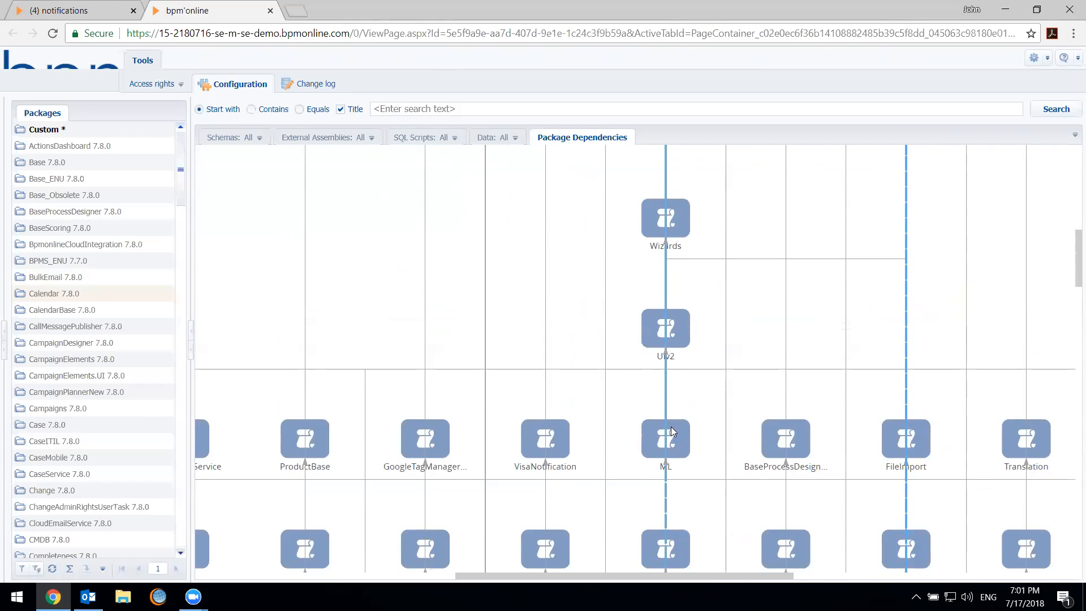
{"action": "scroll", "coordinate": [671, 426], "scroll_direction": "down", "scroll_amount": 1}
{"action": "scroll", "coordinate": [927, 467], "scroll_direction": "down", "scroll_amount": 8}
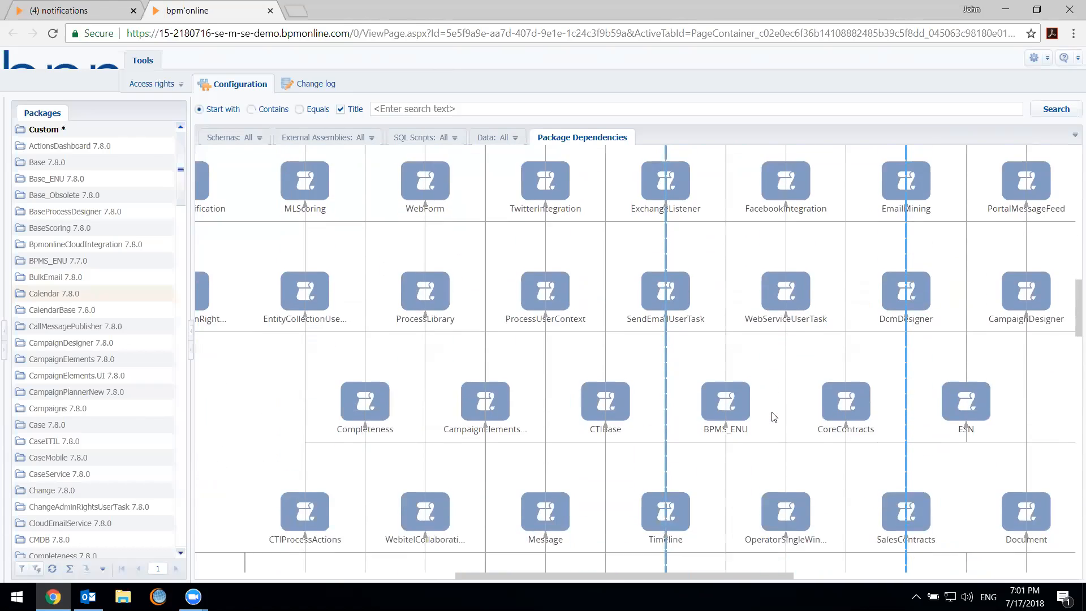
{"action": "scroll", "coordinate": [773, 416], "scroll_direction": "down", "scroll_amount": 9}
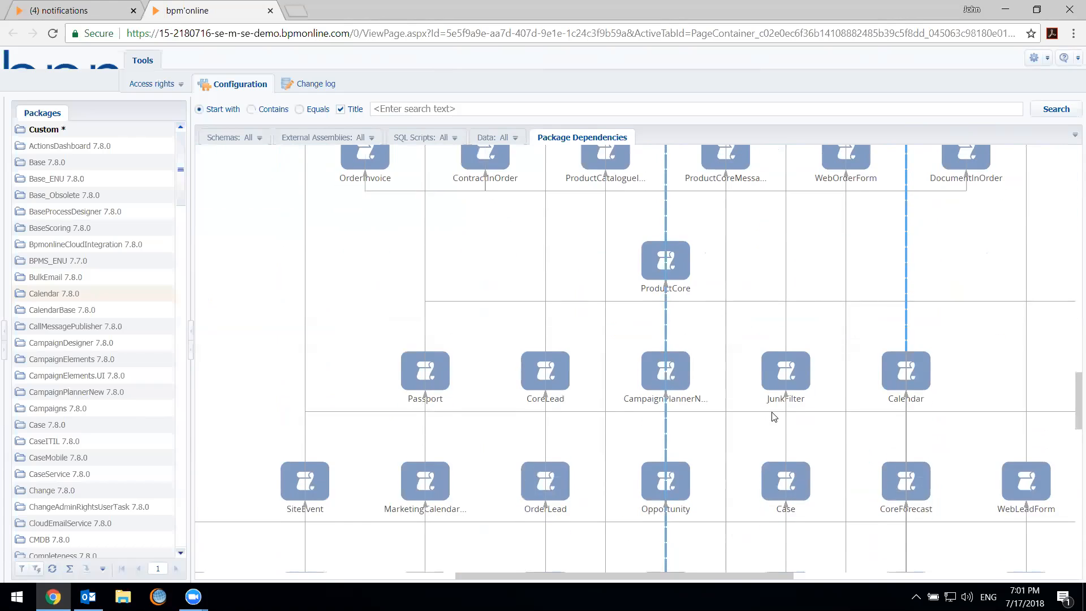
{"action": "scroll", "coordinate": [773, 412], "scroll_direction": "down", "scroll_amount": 2}
{"action": "scroll", "coordinate": [773, 415], "scroll_direction": "up", "scroll_amount": 2}
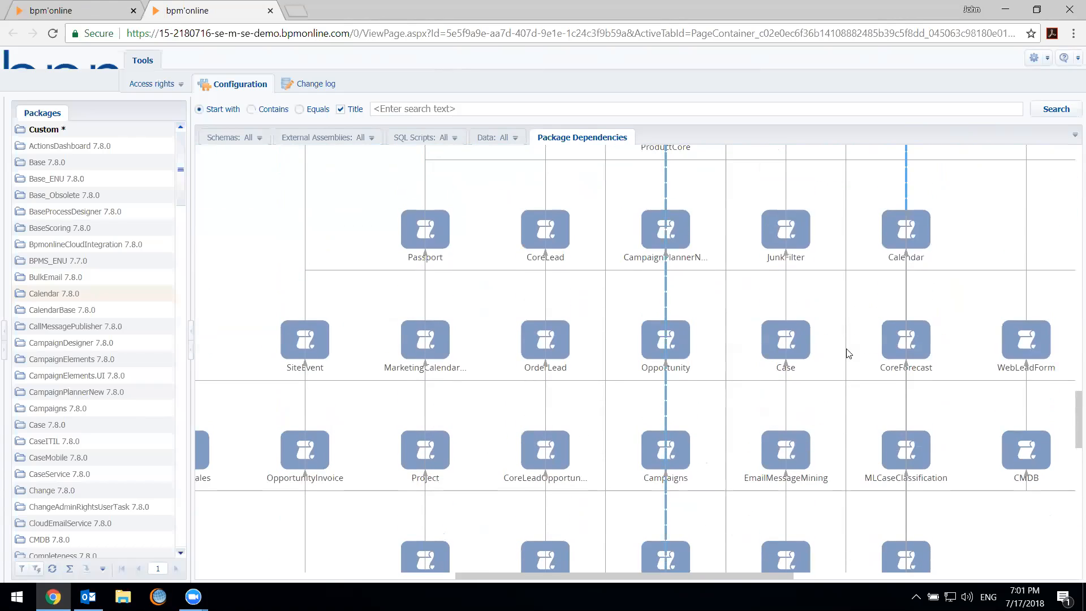
Highlight the Calendar package's links in the diagram and examine the packages connected to it
{"action": "left_click", "coordinate": [902, 250]}
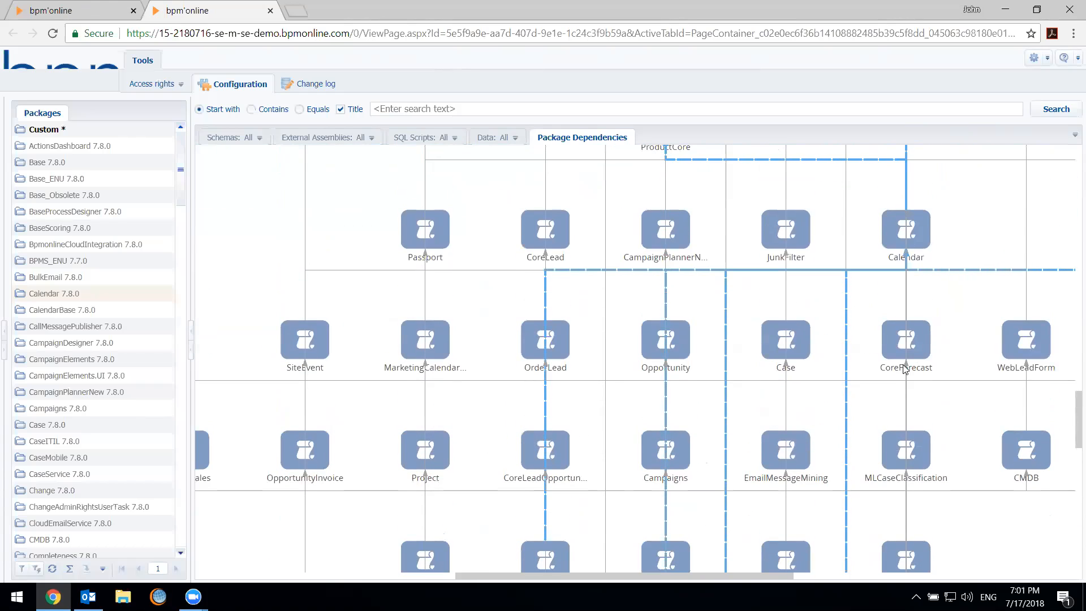
{"action": "left_click_drag", "start_coordinate": [783, 583], "coordinate": [706, 576]}
{"action": "left_click", "coordinate": [925, 576]}
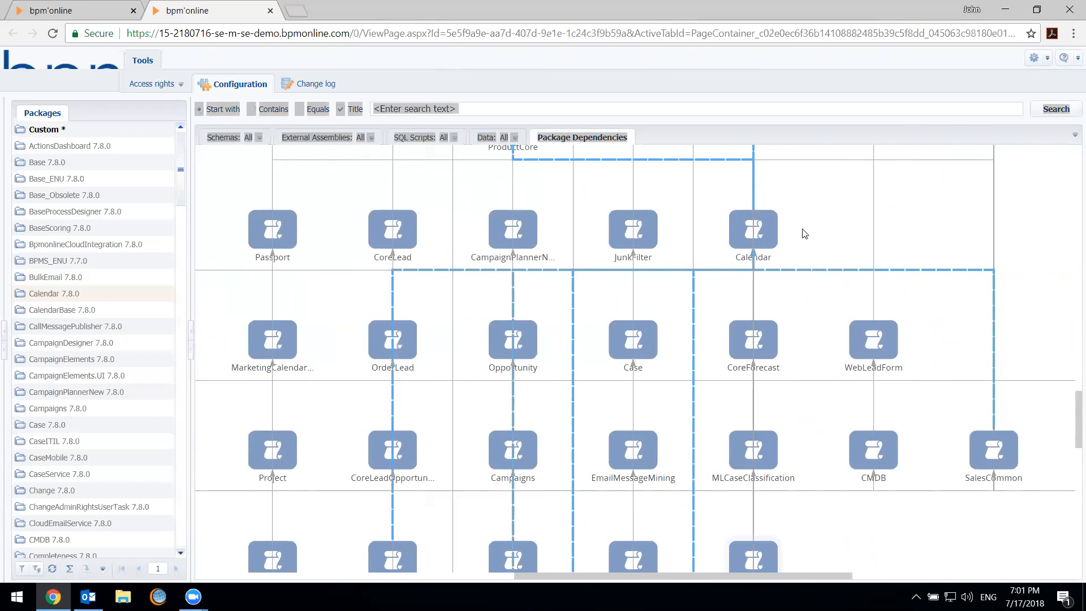
{"action": "left_click", "coordinate": [667, 139]}
{"action": "left_click", "coordinate": [667, 139]}
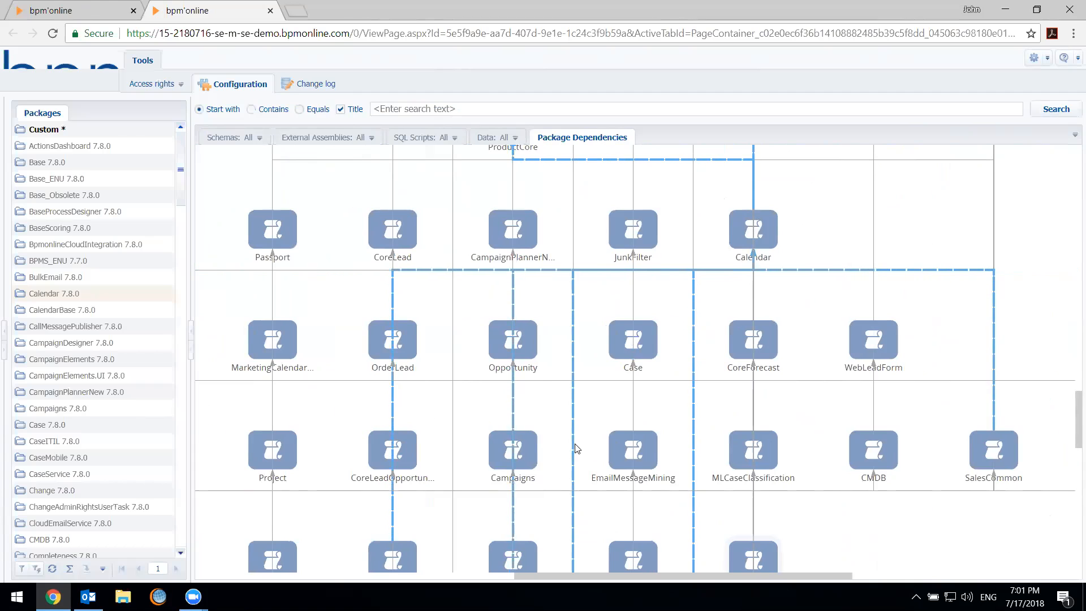
Start adding a new package and show its list of packages it depends on
{"action": "right_click", "coordinate": [105, 130]}
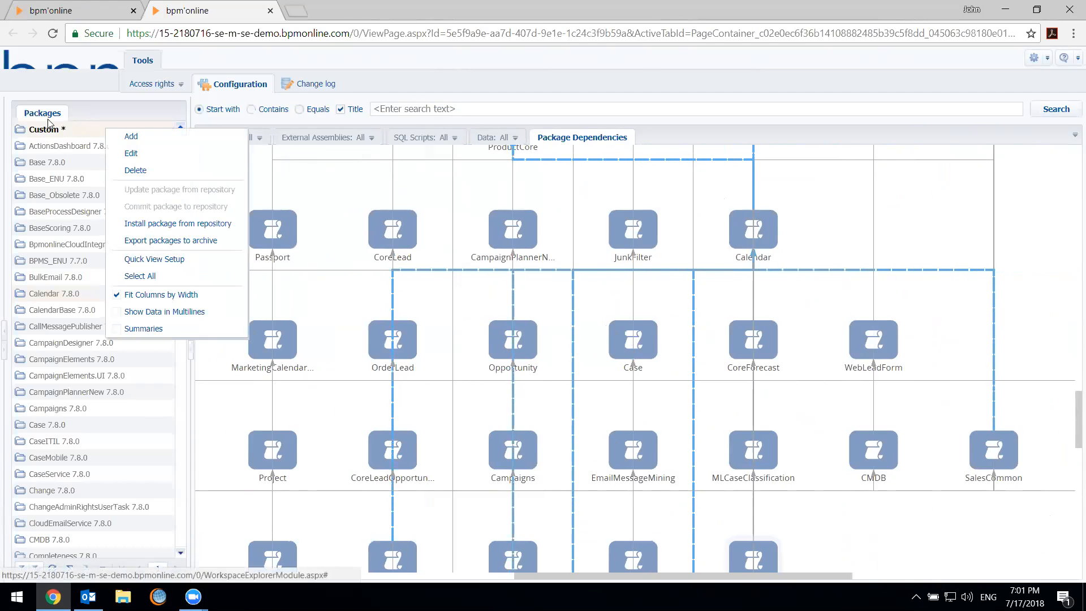
{"action": "left_click", "coordinate": [153, 143]}
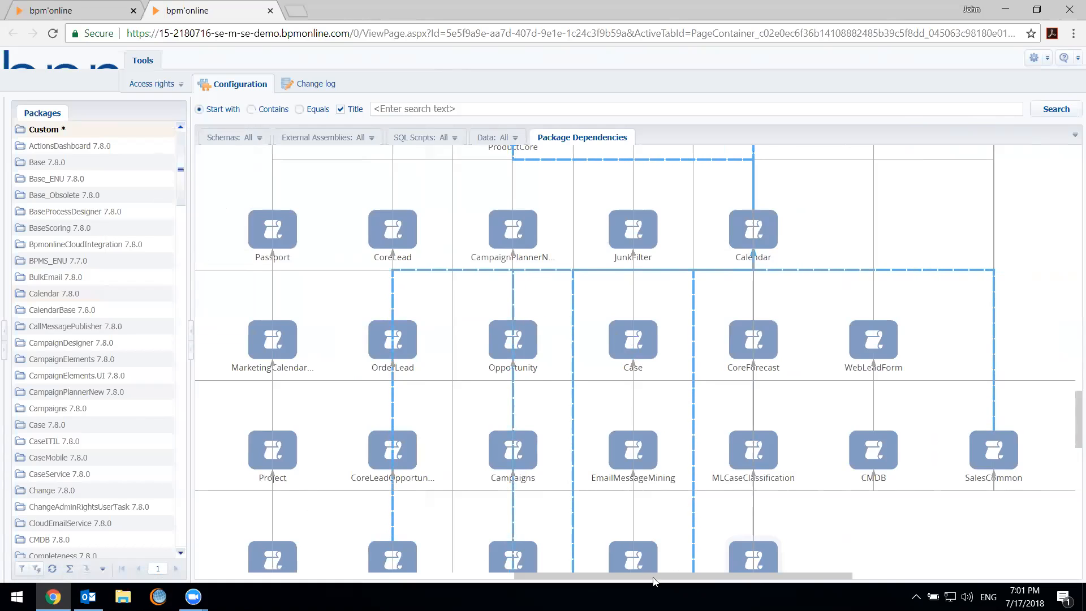
{"action": "left_click_drag", "start_coordinate": [655, 581], "coordinate": [626, 581]}
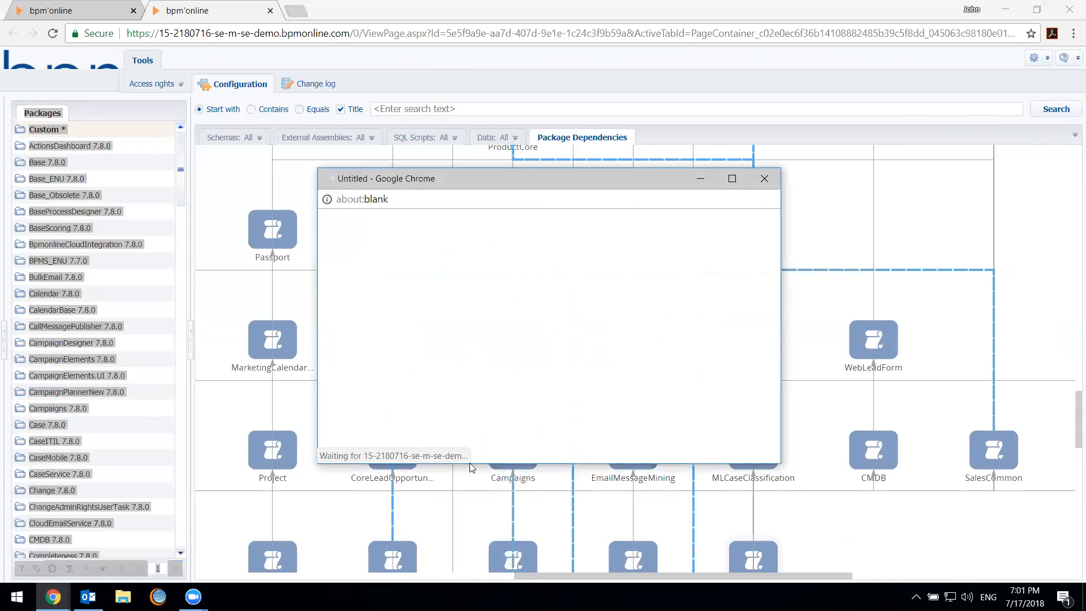
{"action": "left_click", "coordinate": [481, 323]}
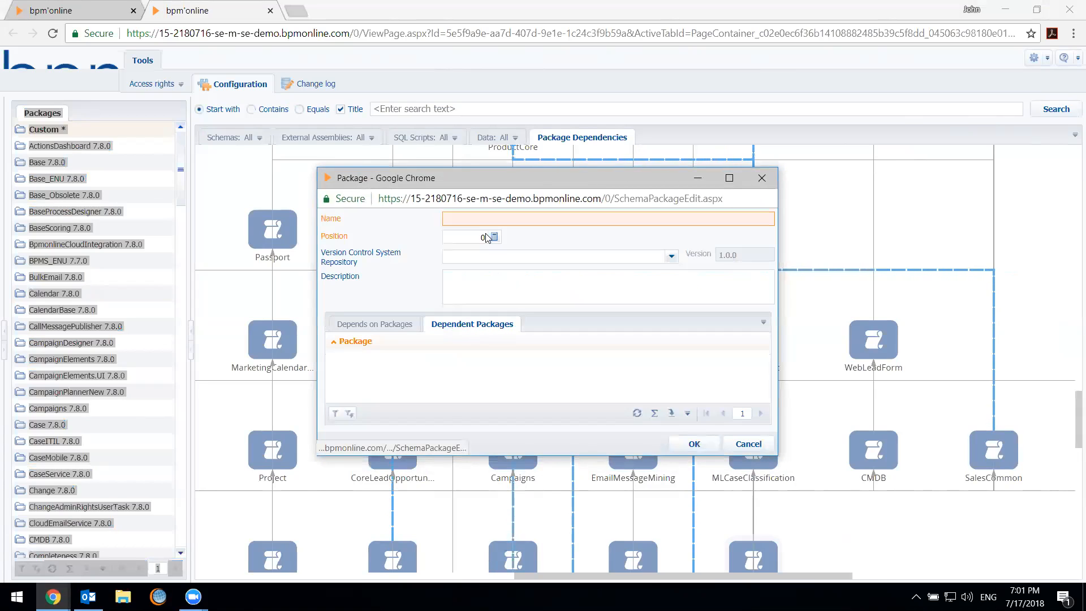
{"action": "left_click", "coordinate": [394, 323]}
{"action": "left_click", "coordinate": [484, 220]}
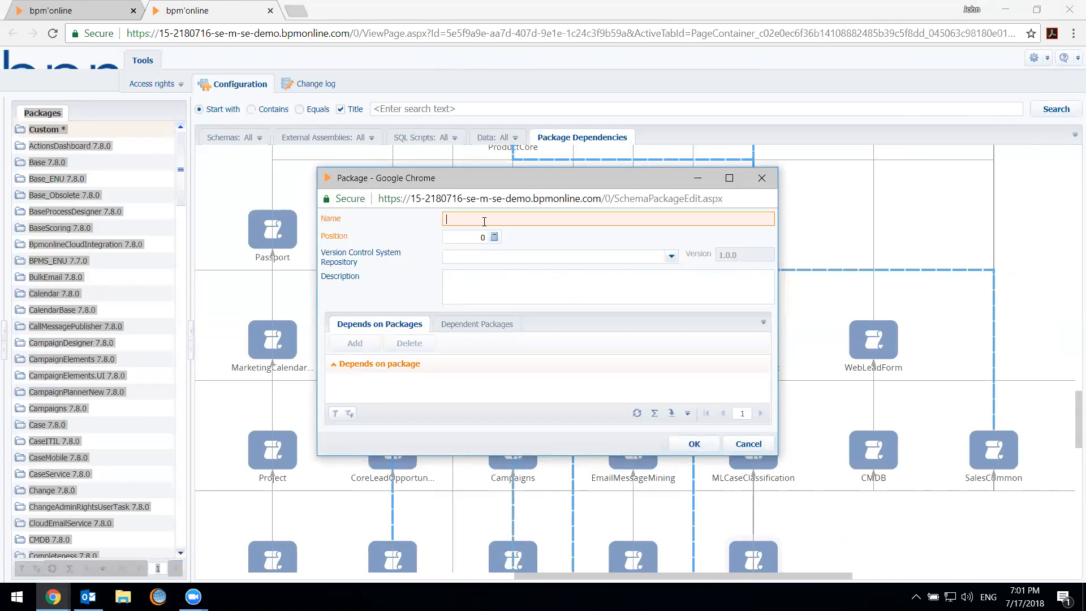
Name the new package PartnerPackage, view its dependent packages list and save the package
{"action": "type", "text": "PartnerPackage"}
{"action": "key", "text": "Tab"}
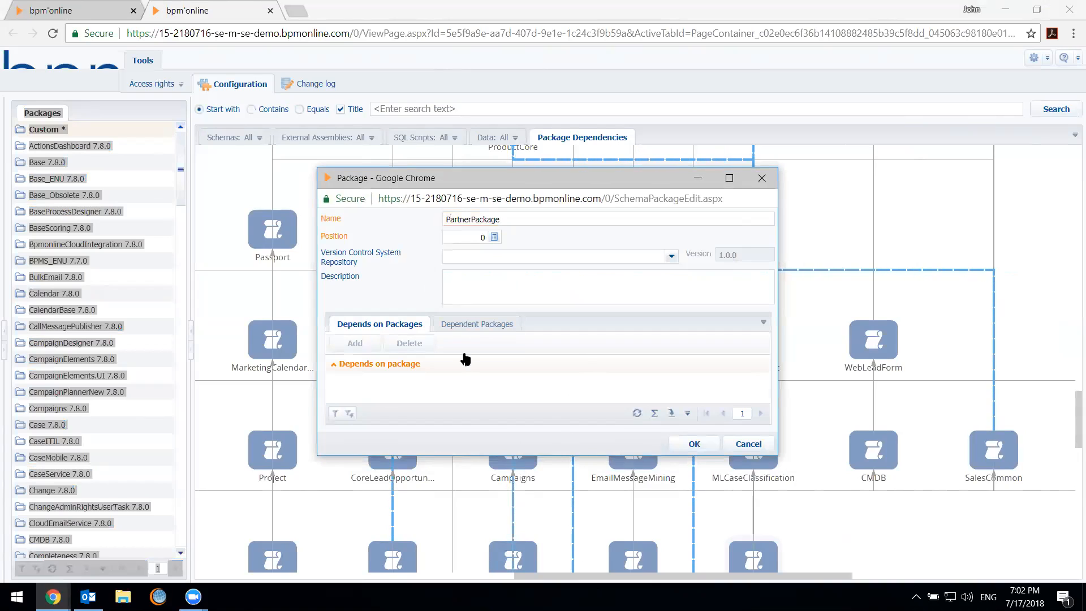
{"action": "left_click", "coordinate": [469, 324]}
{"action": "left_click", "coordinate": [695, 443]}
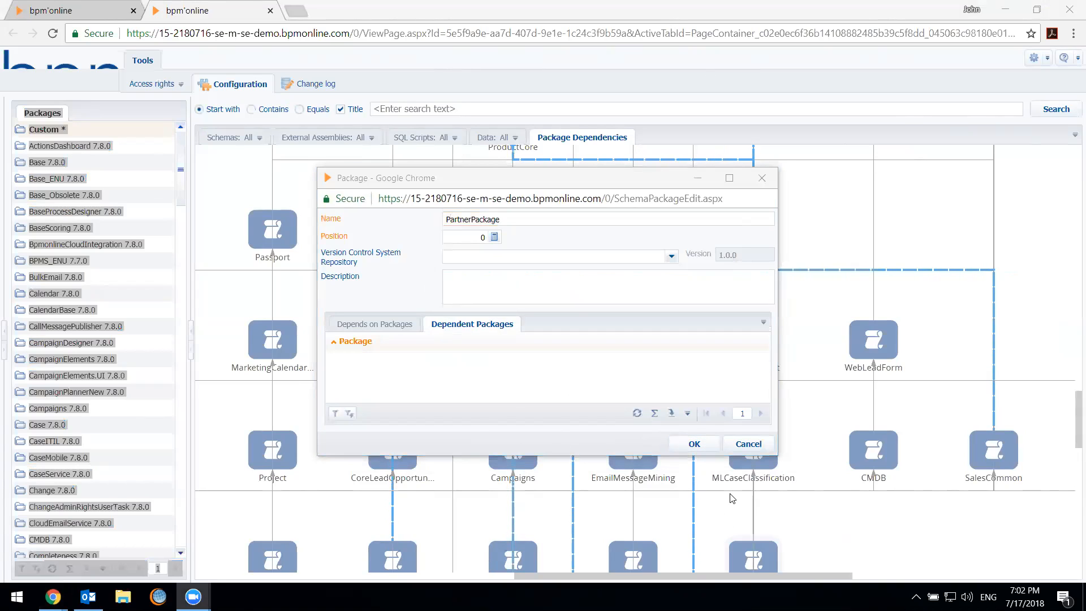
{"action": "left_click", "coordinate": [690, 446]}
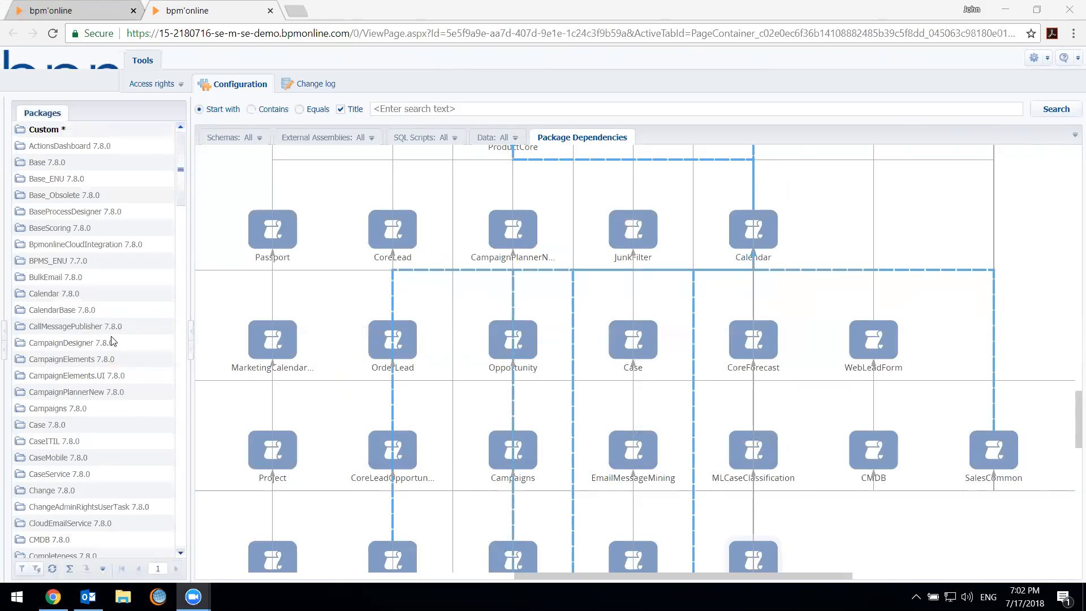
Open the PartnerPackage package for editing and check which packages depend on it
{"action": "scroll", "coordinate": [110, 306], "scroll_direction": "down", "scroll_amount": 20}
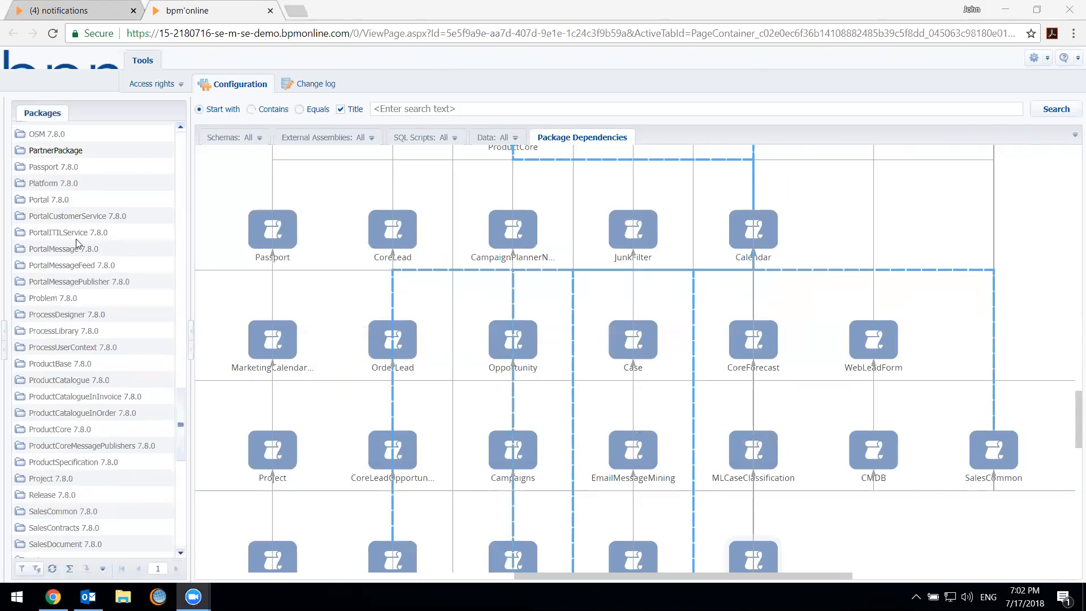
{"action": "scroll", "coordinate": [78, 244], "scroll_direction": "up", "scroll_amount": 3}
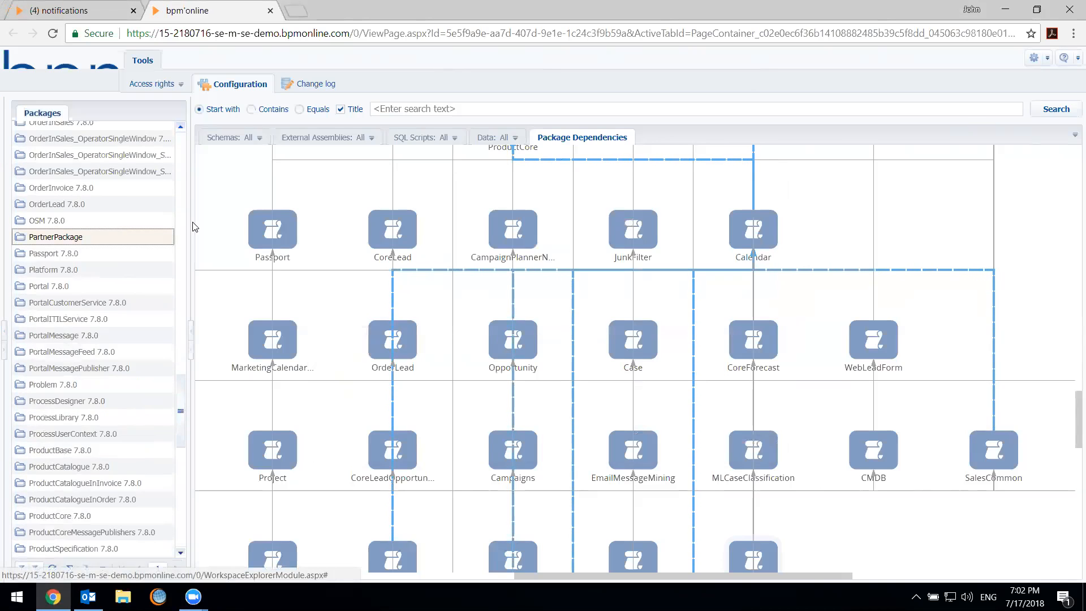
{"action": "right_click", "coordinate": [139, 237]}
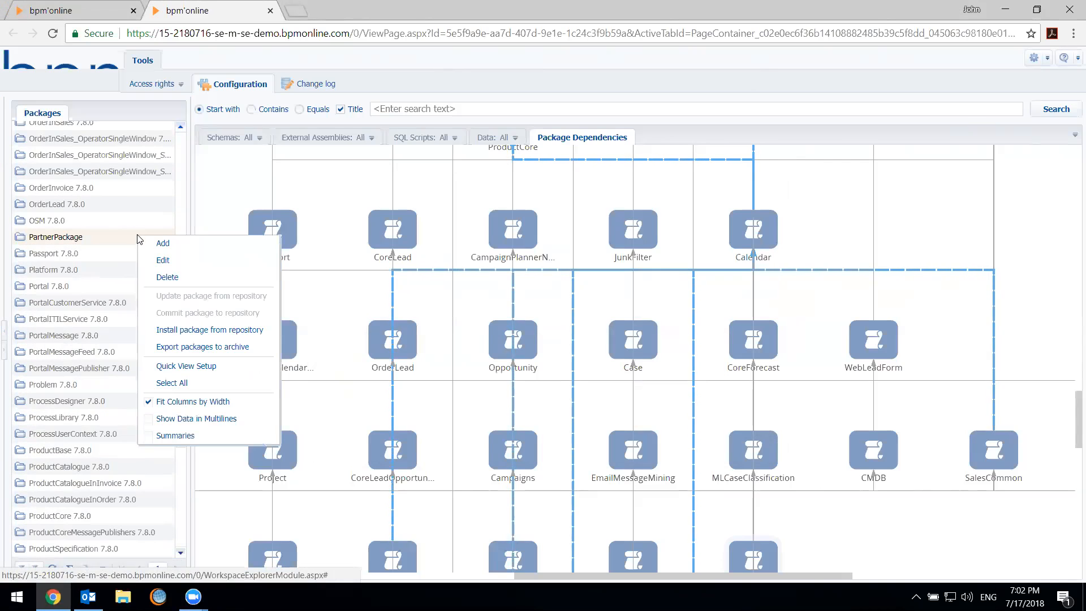
{"action": "left_click", "coordinate": [191, 262]}
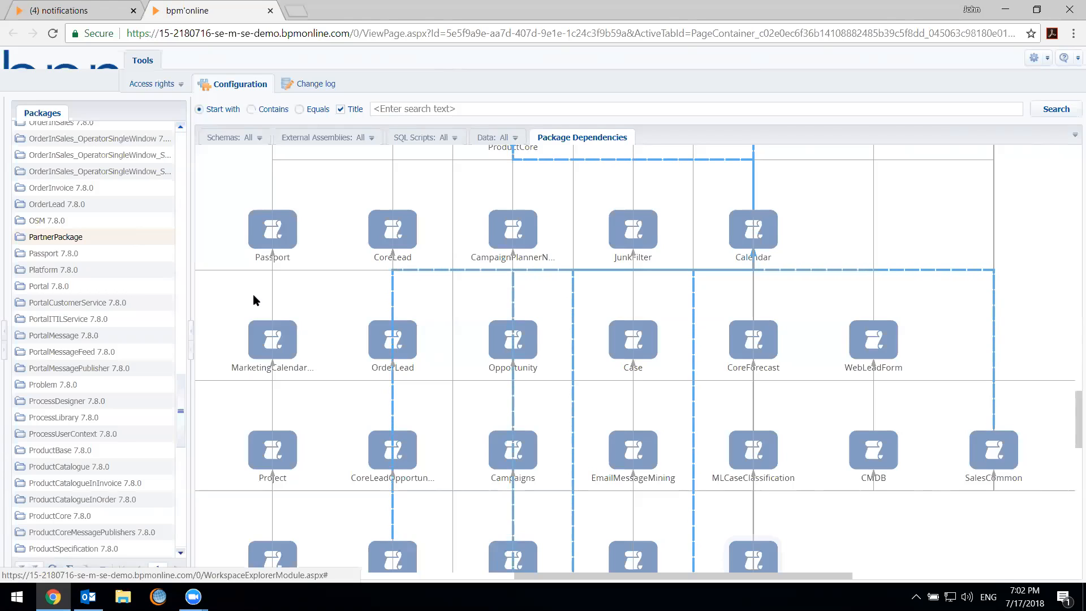
{"action": "left_click", "coordinate": [120, 241]}
{"action": "right_click", "coordinate": [119, 241]}
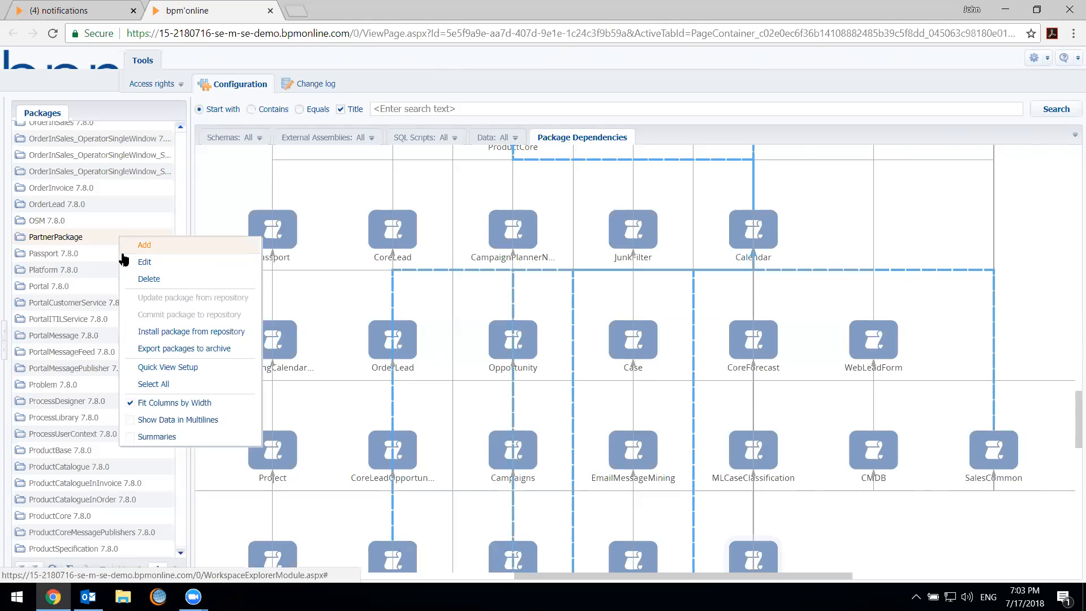
{"action": "left_click", "coordinate": [144, 262]}
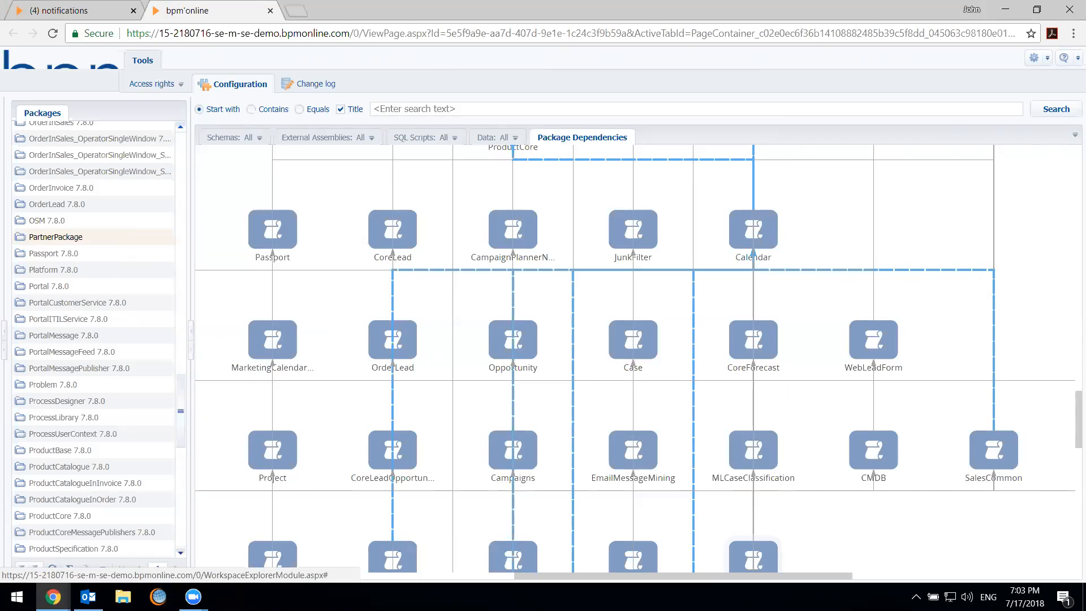
{"action": "mouse_move", "coordinate": [53, 596]}
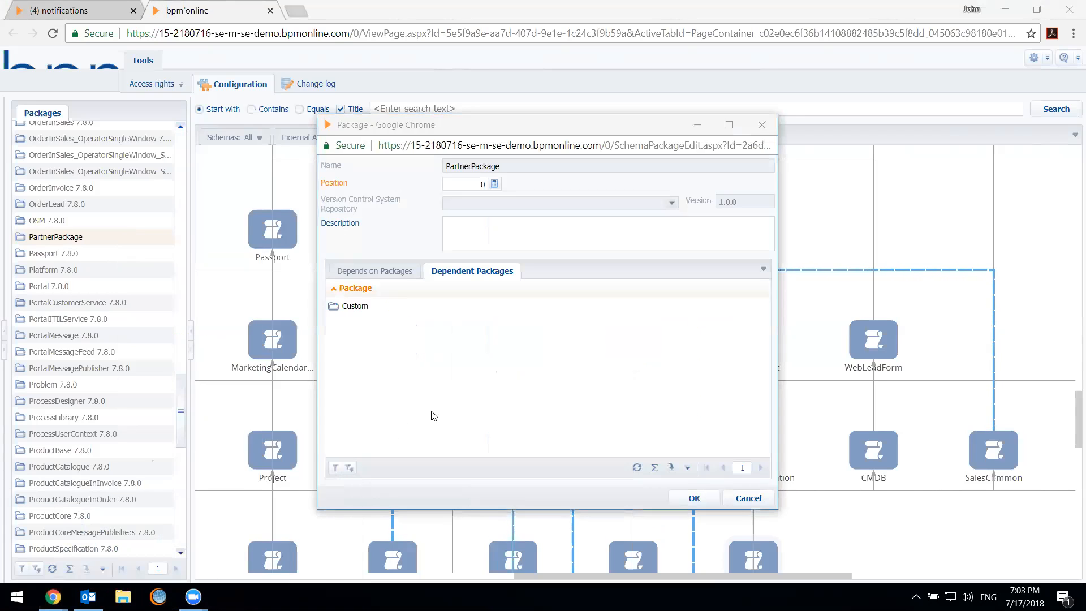
{"action": "left_click", "coordinate": [422, 422]}
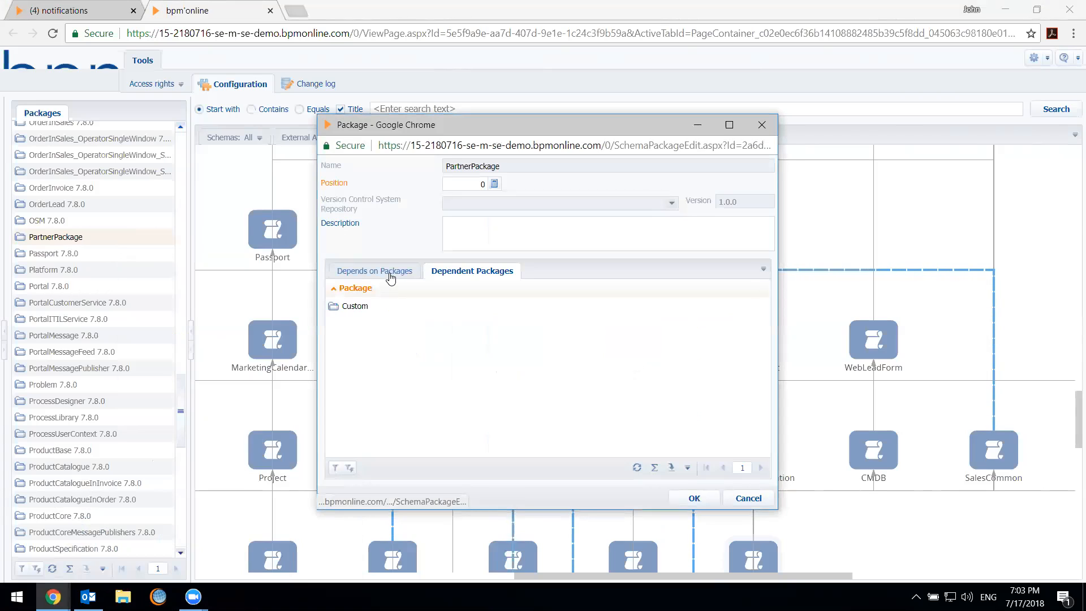
{"action": "left_click", "coordinate": [481, 305]}
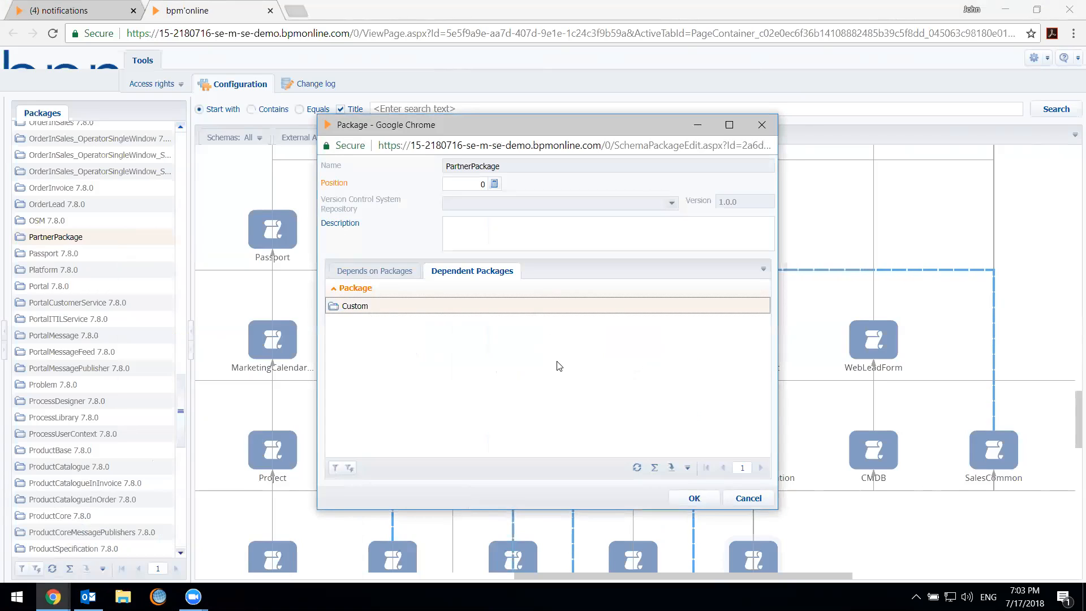
Add Base to the packages that PartnerPackage depends on and save the package
{"action": "left_click", "coordinate": [389, 271]}
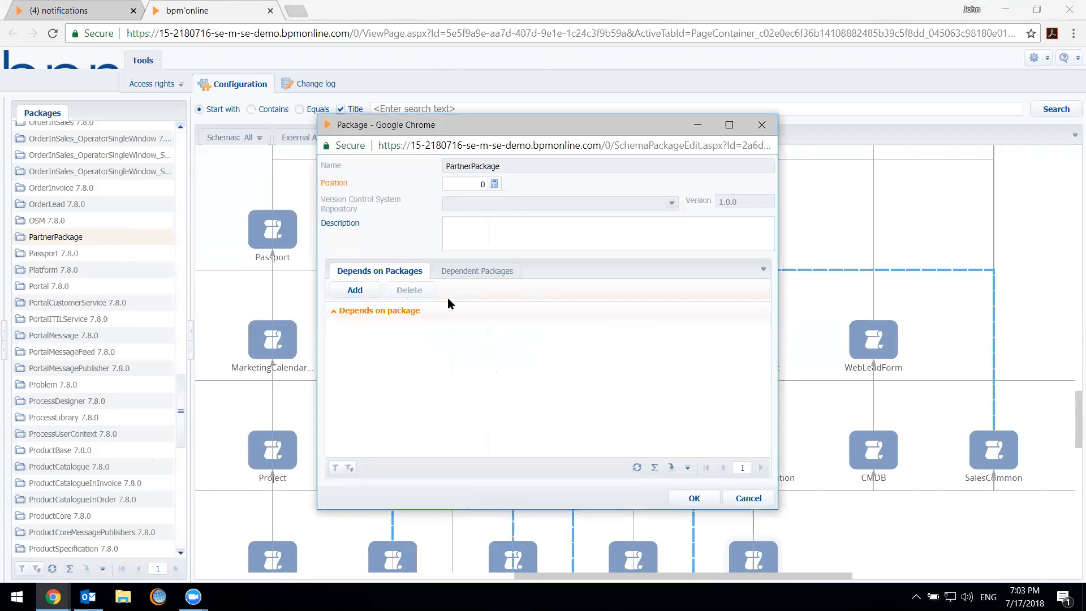
{"action": "left_click", "coordinate": [373, 293]}
{"action": "left_click", "coordinate": [465, 258]}
{"action": "key", "text": "Return"}
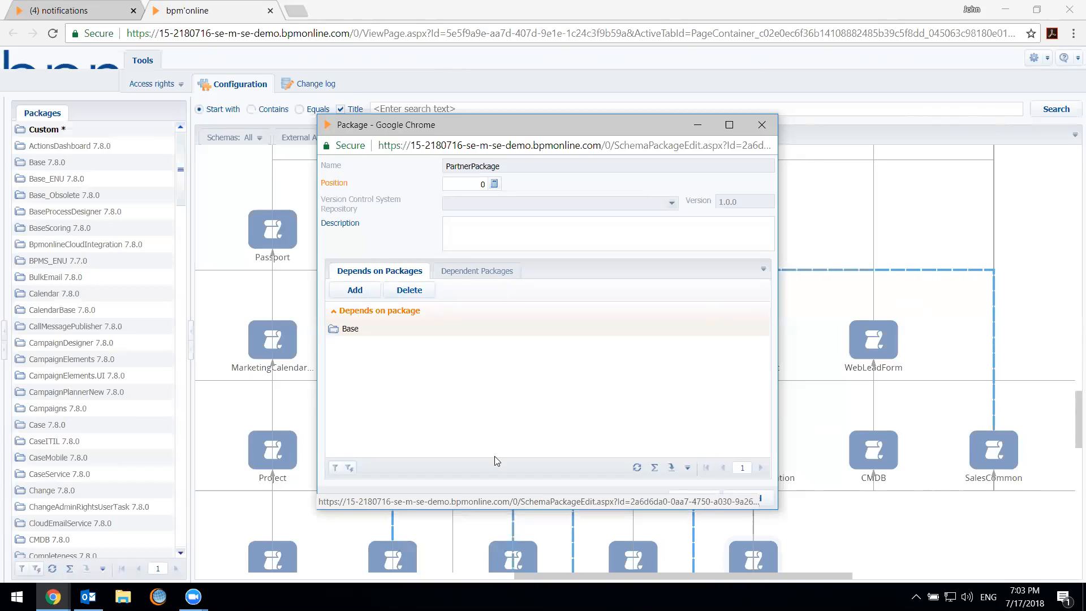
{"action": "left_click", "coordinate": [692, 502]}
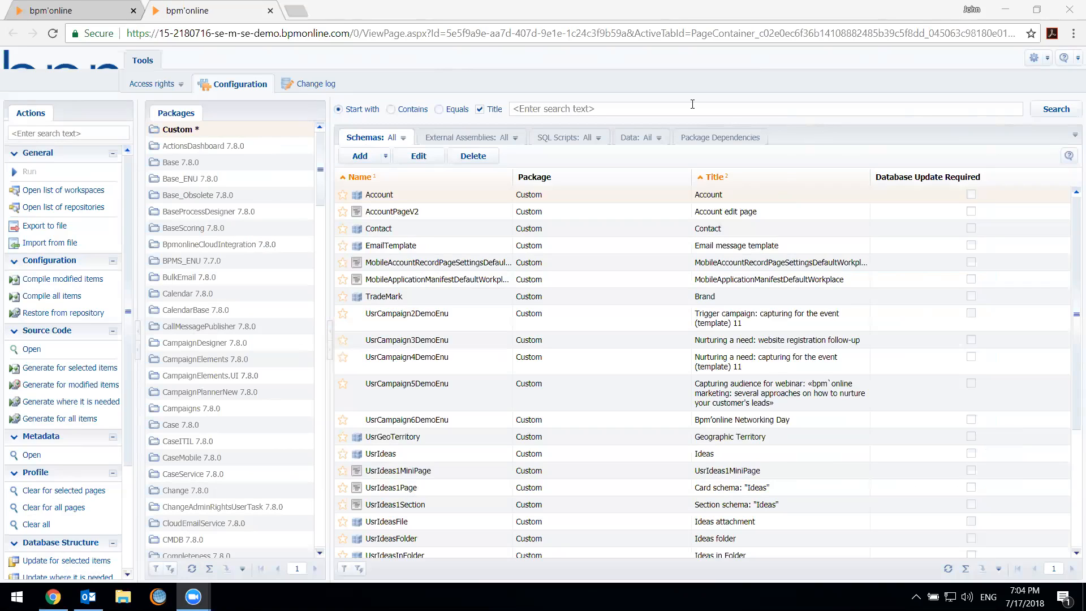
Find PartnerPackage in the package list and export it to an archive
{"action": "left_click_drag", "start_coordinate": [317, 194], "coordinate": [312, 440]}
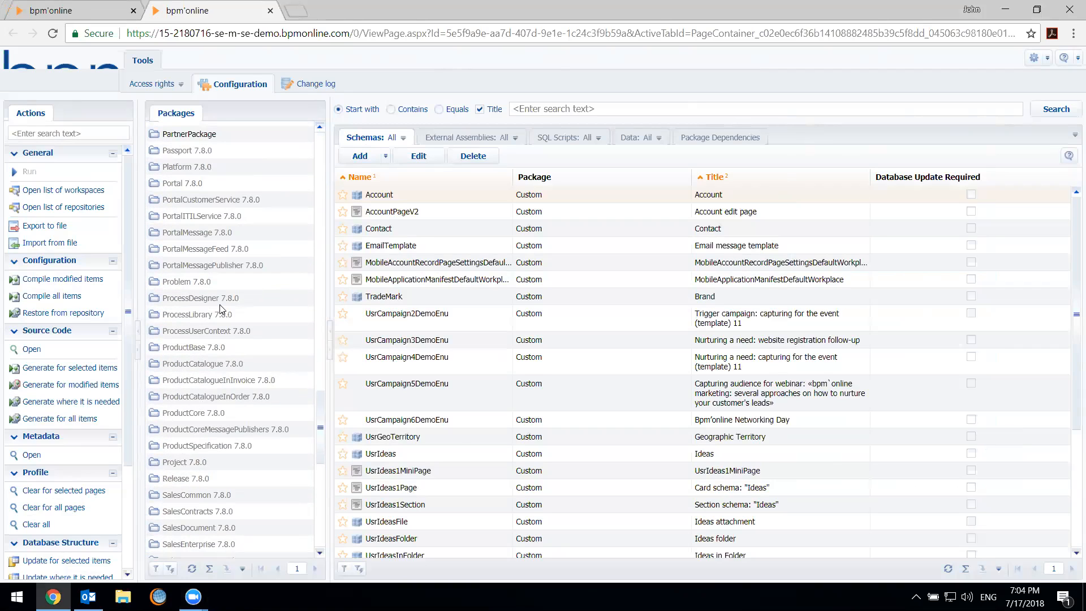
{"action": "right_click", "coordinate": [187, 136]}
{"action": "left_click", "coordinate": [194, 296]}
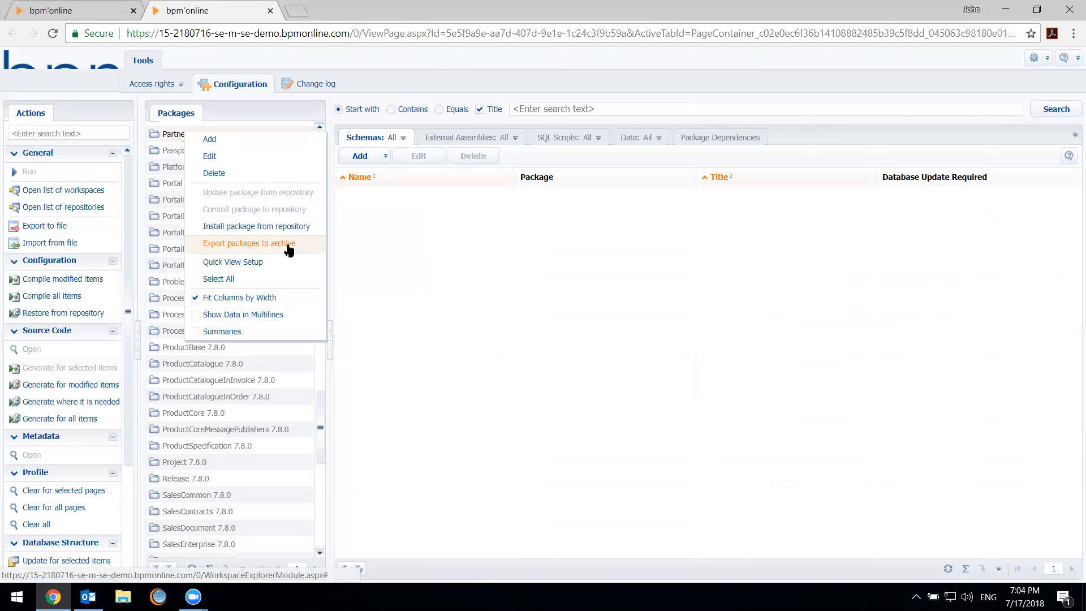
{"action": "left_click", "coordinate": [289, 250]}
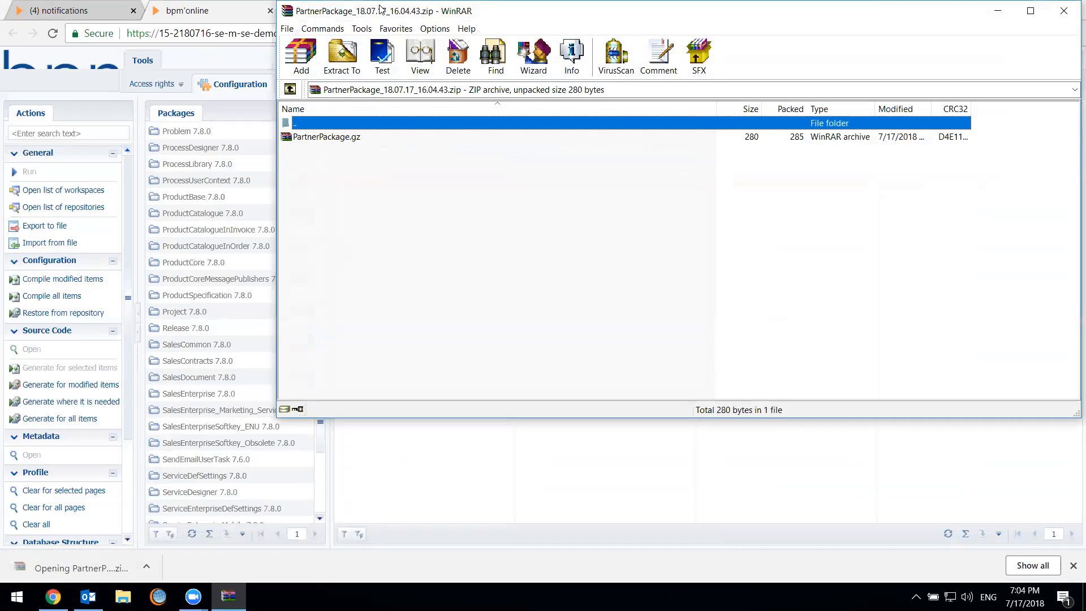
Inspect the exported zip and the PartnerPackage.gz inside it, and close both archive windows
{"action": "left_click_drag", "start_coordinate": [380, 8], "coordinate": [306, 44]}
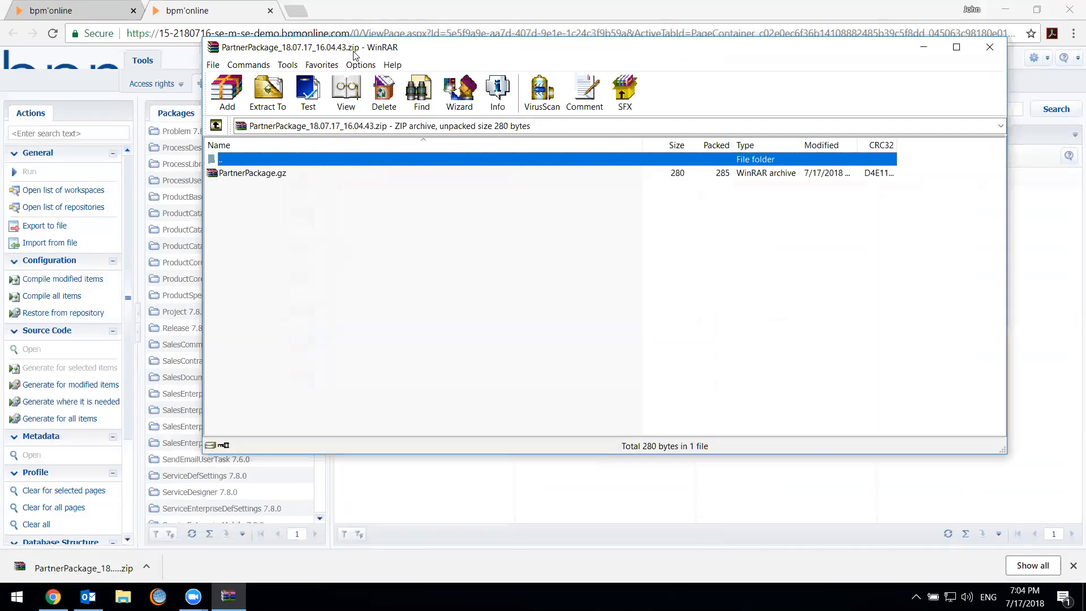
{"action": "left_click", "coordinate": [281, 175]}
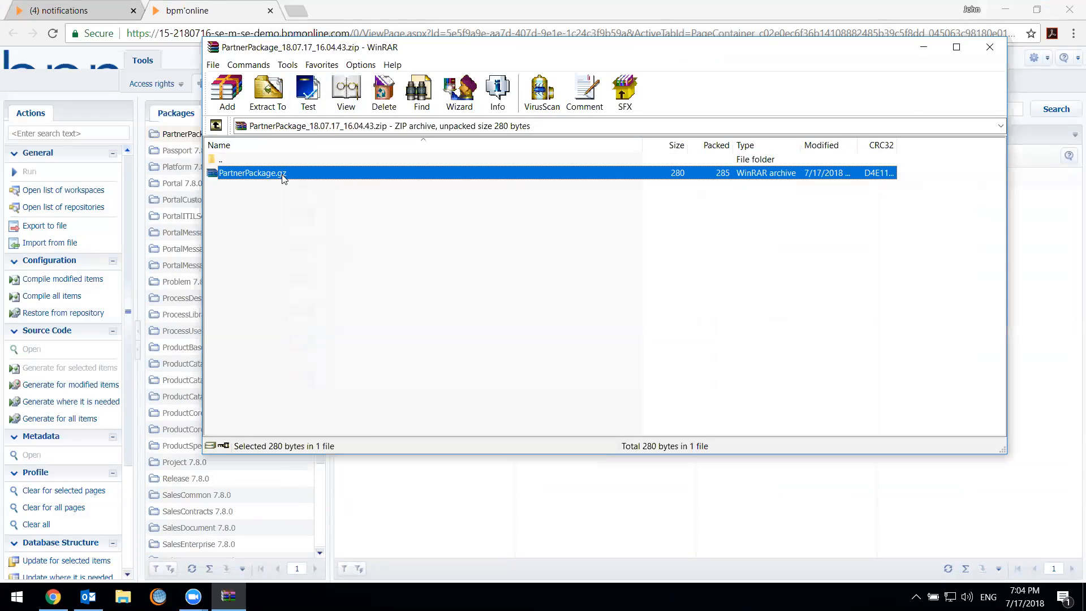
{"action": "double_click", "coordinate": [282, 174]}
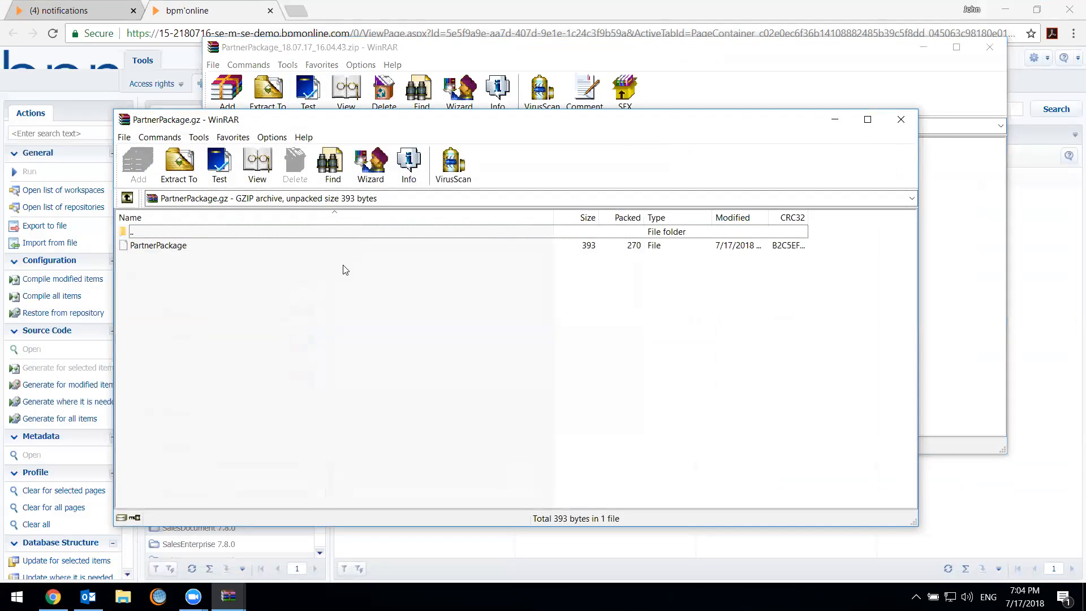
{"action": "left_click", "coordinate": [741, 248]}
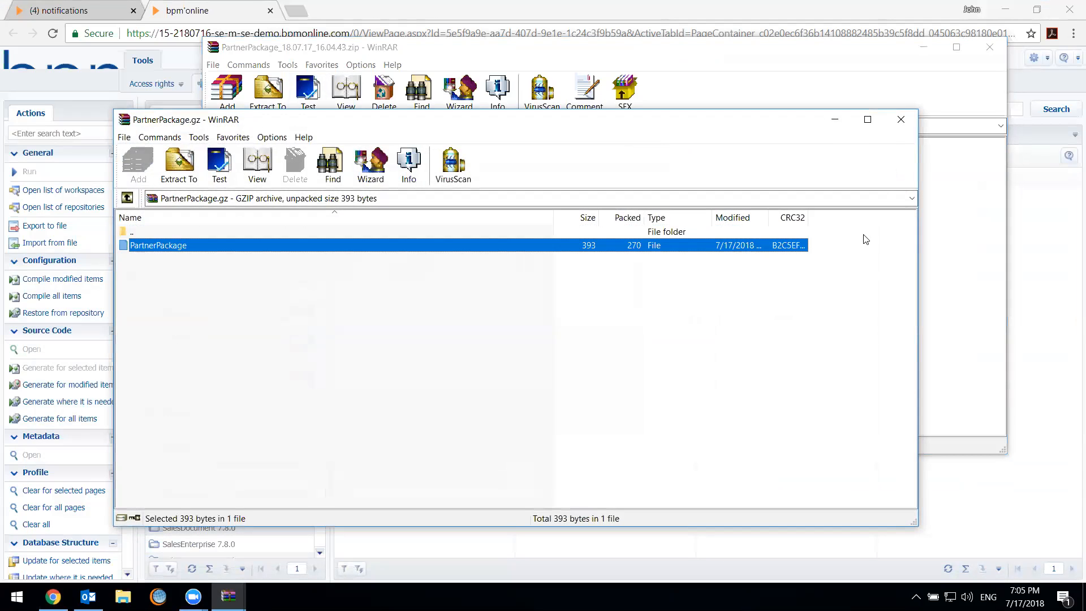
{"action": "left_click", "coordinate": [901, 120]}
{"action": "left_click", "coordinate": [990, 48]}
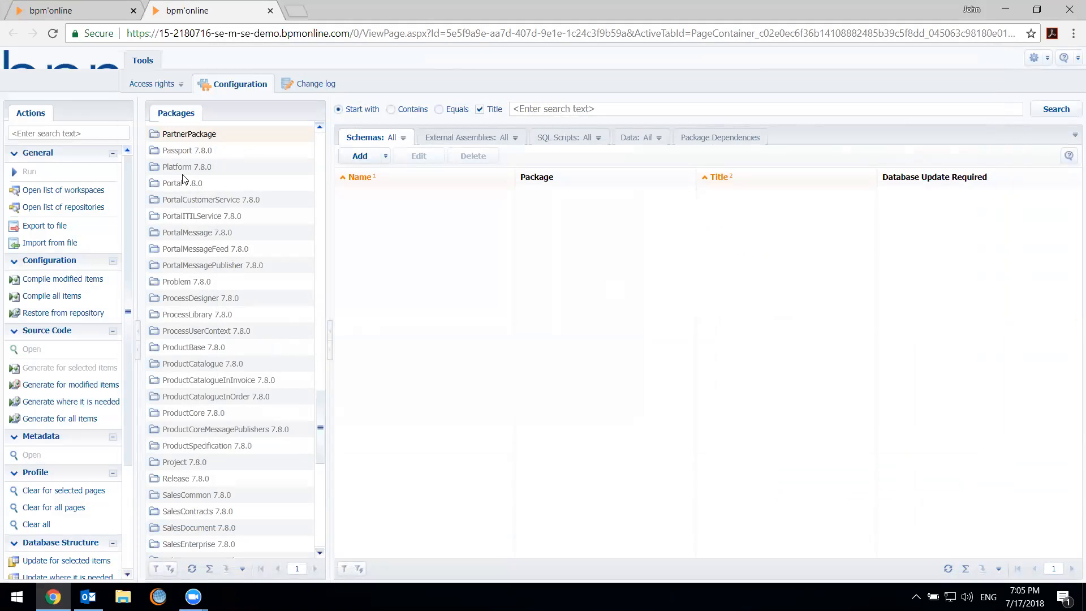
Start an import from file and choose PartnerPackage_18.07.17_16.04.43.zip from the Downloads folder
{"action": "left_click", "coordinate": [196, 134]}
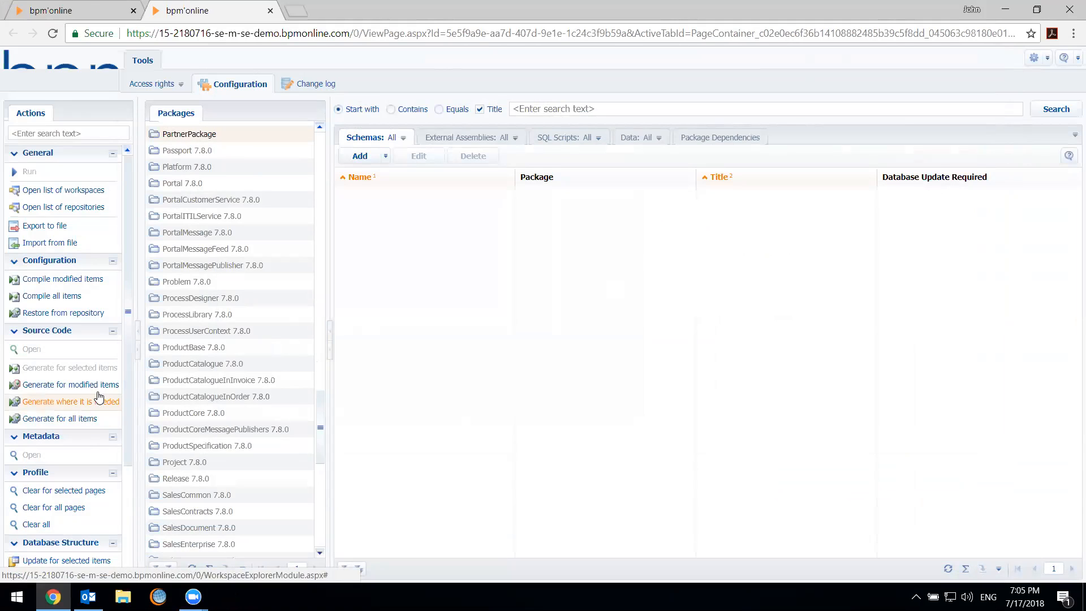
{"action": "scroll", "coordinate": [61, 557], "scroll_direction": "down", "scroll_amount": 1}
{"action": "left_click", "coordinate": [269, 136]}
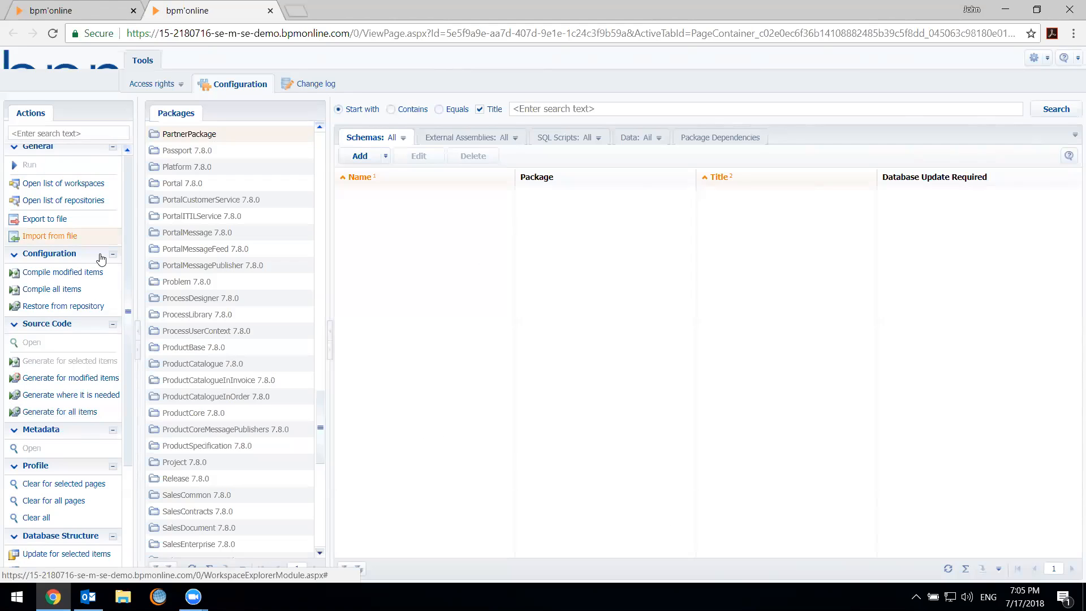
{"action": "left_click", "coordinate": [61, 239]}
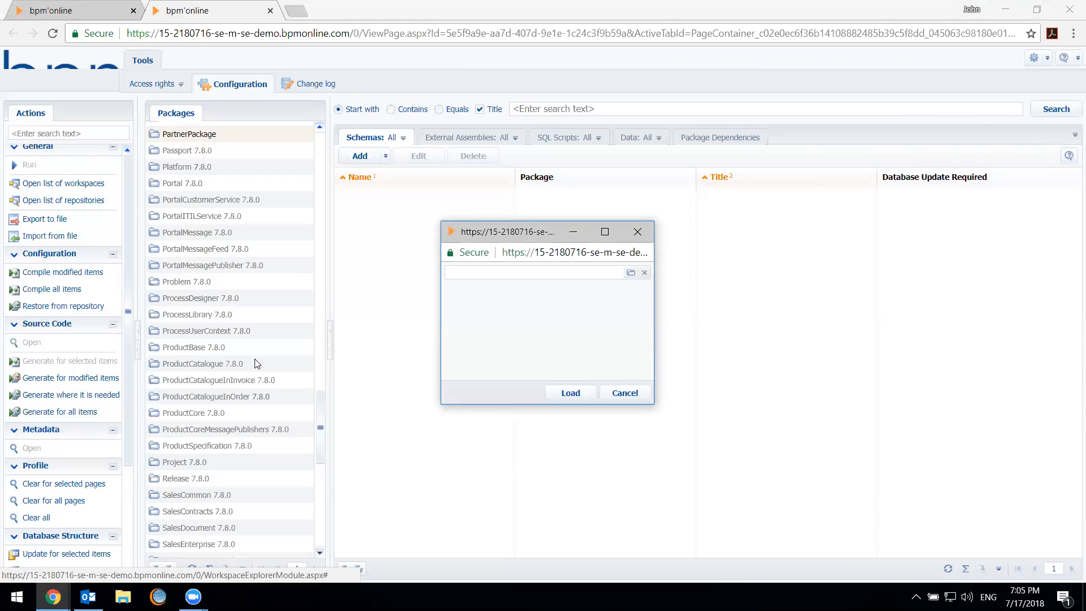
{"action": "left_click", "coordinate": [630, 273]}
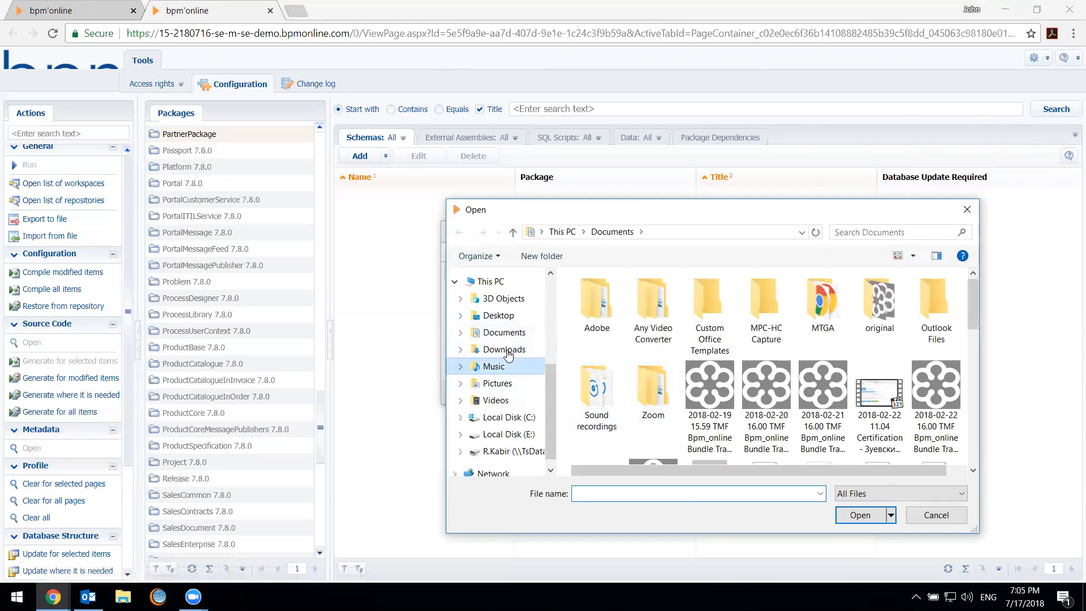
{"action": "left_click", "coordinate": [501, 350]}
{"action": "left_click", "coordinate": [678, 492]}
{"action": "type", "text": "part"}
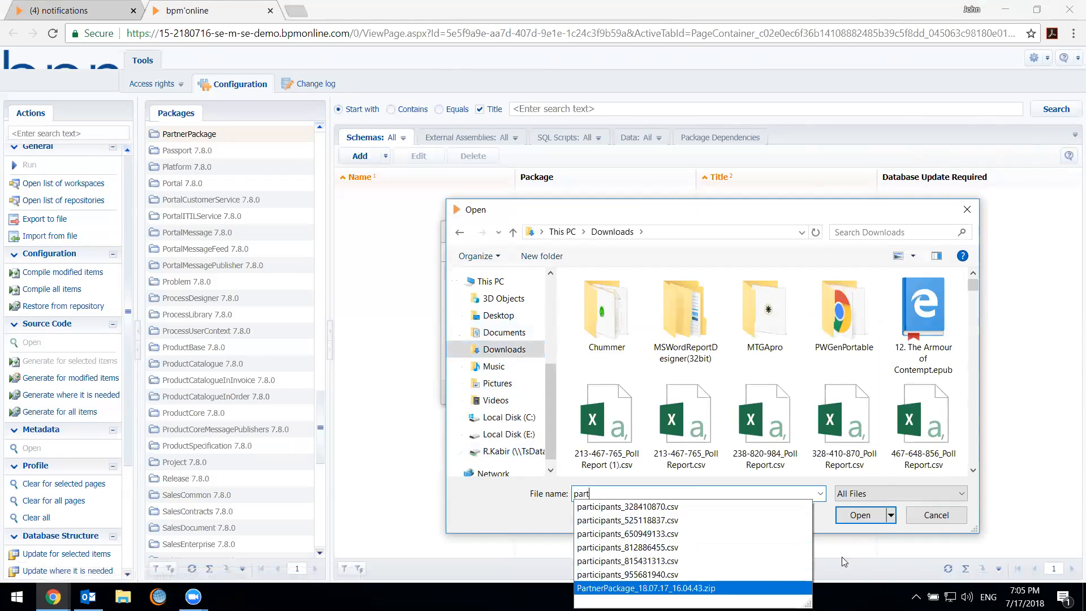
{"action": "left_click", "coordinate": [646, 588]}
{"action": "left_click", "coordinate": [859, 515]}
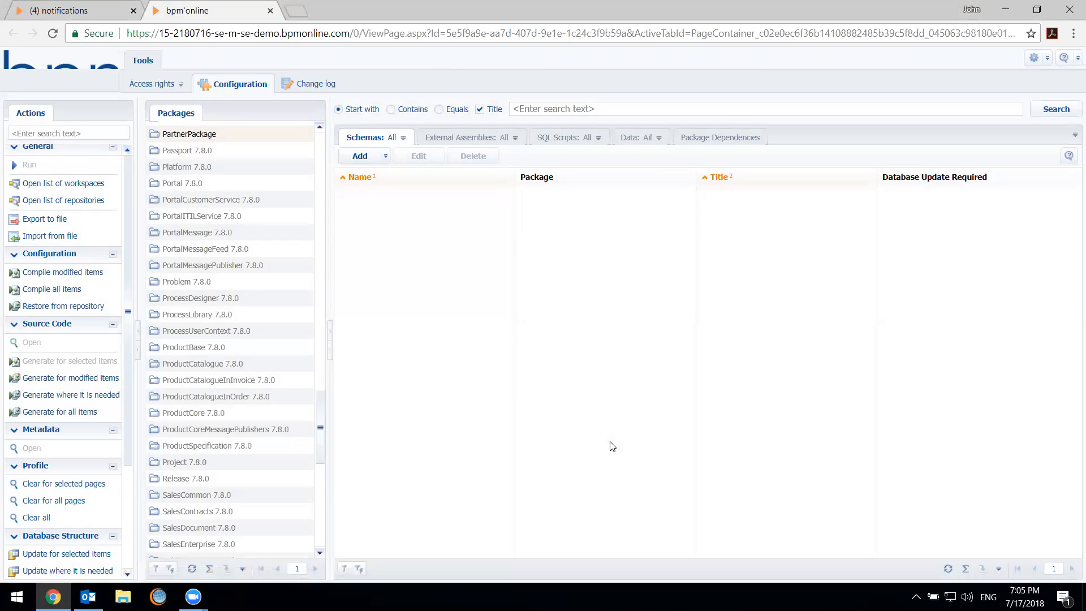
Reload the configuration page and show the schemas of the PartnerPackage package
{"action": "left_click", "coordinate": [113, 136]}
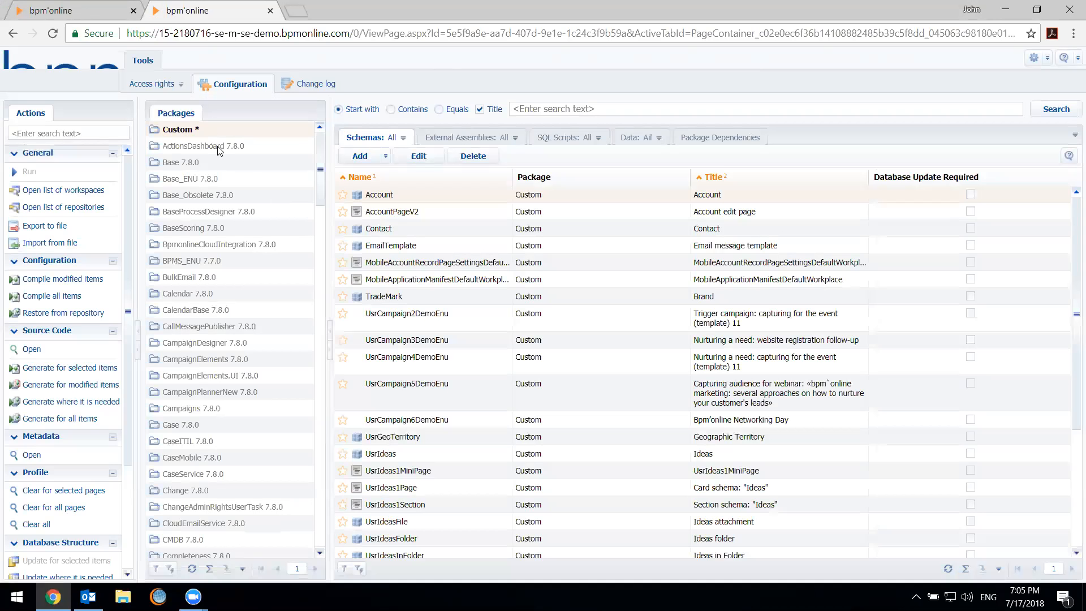
{"action": "scroll", "coordinate": [219, 294], "scroll_direction": "down", "scroll_amount": 20}
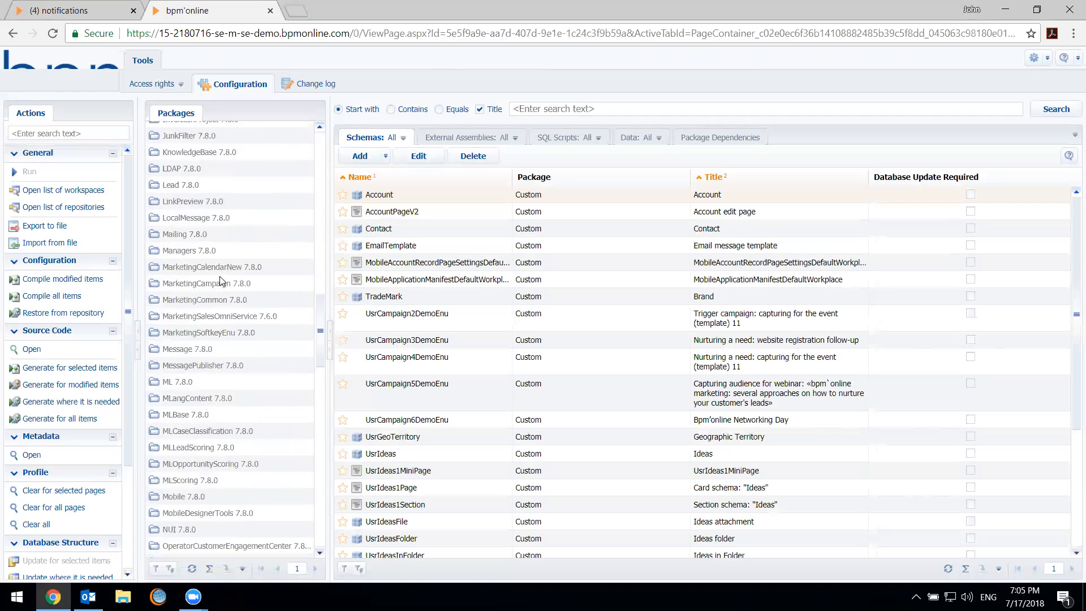
{"action": "scroll", "coordinate": [219, 303], "scroll_direction": "down", "scroll_amount": 3}
{"action": "left_click", "coordinate": [234, 152]}
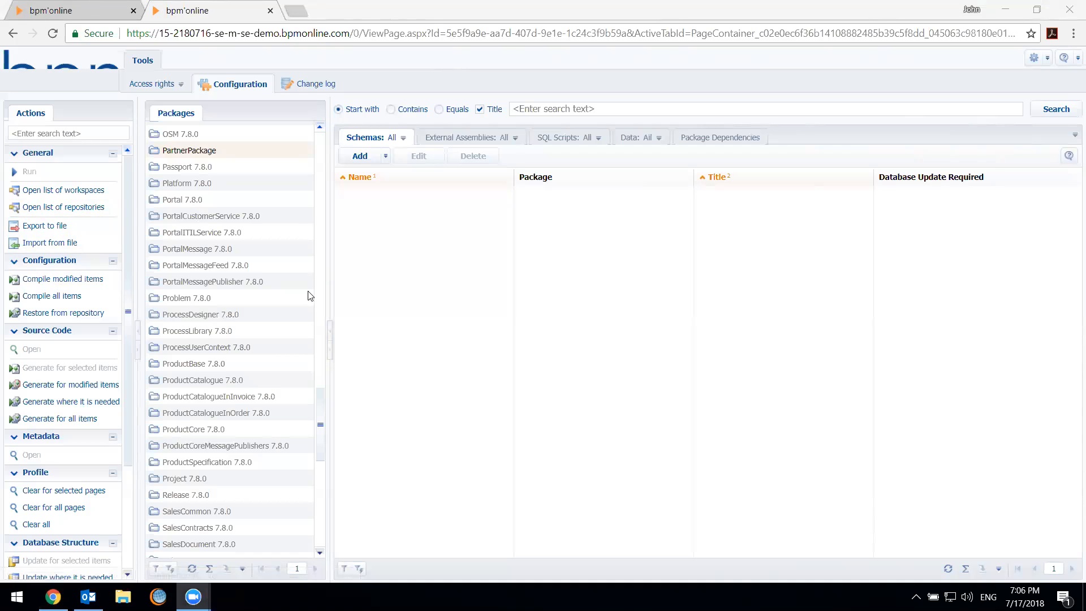
Show the schemas of the Base 7.8.0 package and select its Account schema
{"action": "left_click_drag", "start_coordinate": [322, 423], "coordinate": [318, 170]}
{"action": "left_click", "coordinate": [217, 163]}
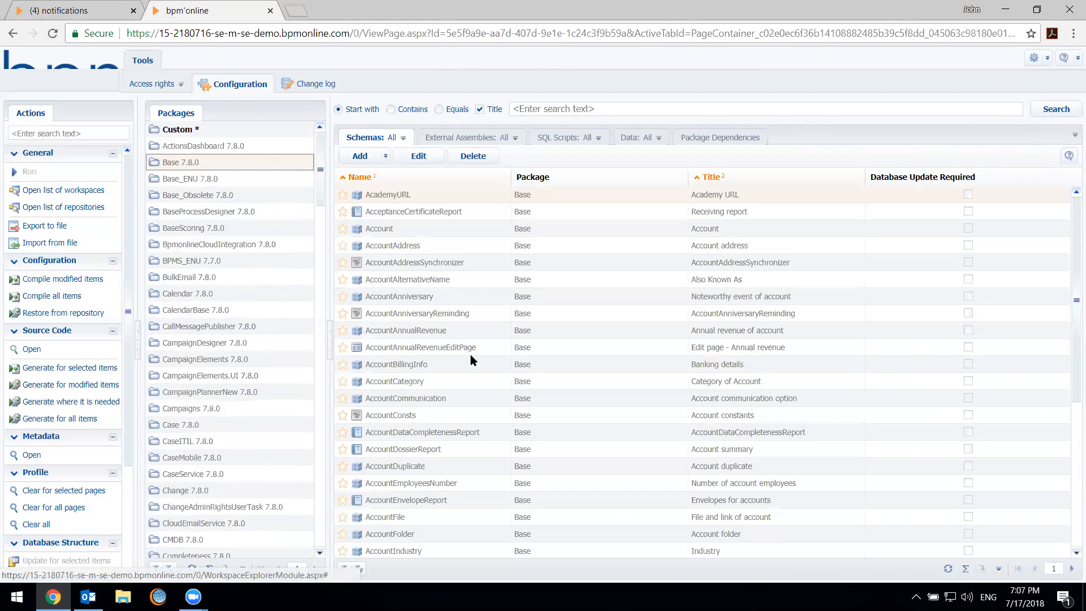
{"action": "left_click", "coordinate": [450, 231]}
{"action": "left_click", "coordinate": [540, 233]}
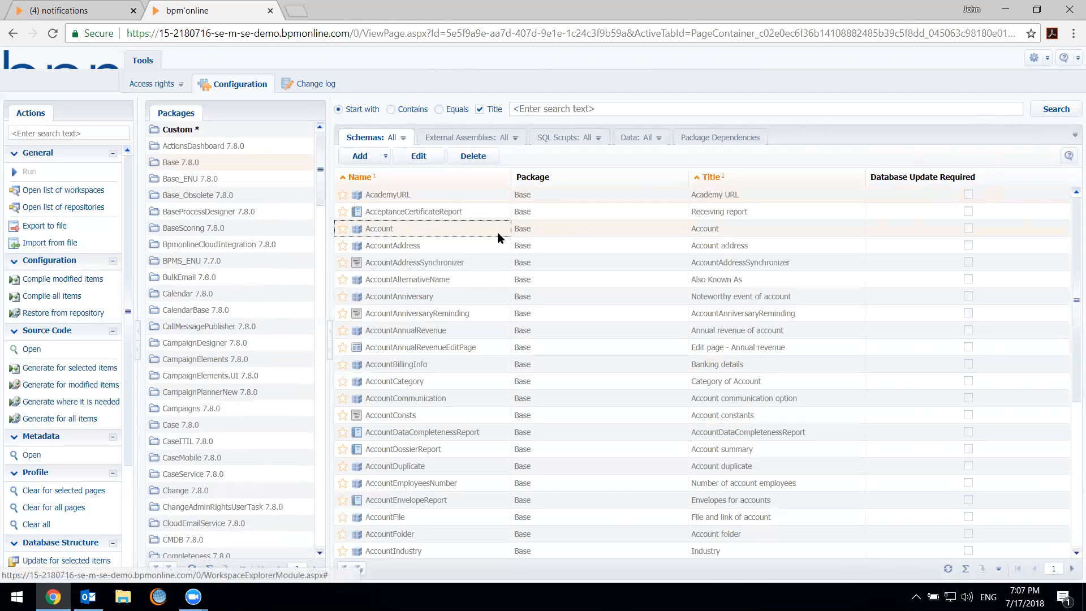
{"action": "left_click", "coordinate": [184, 167]}
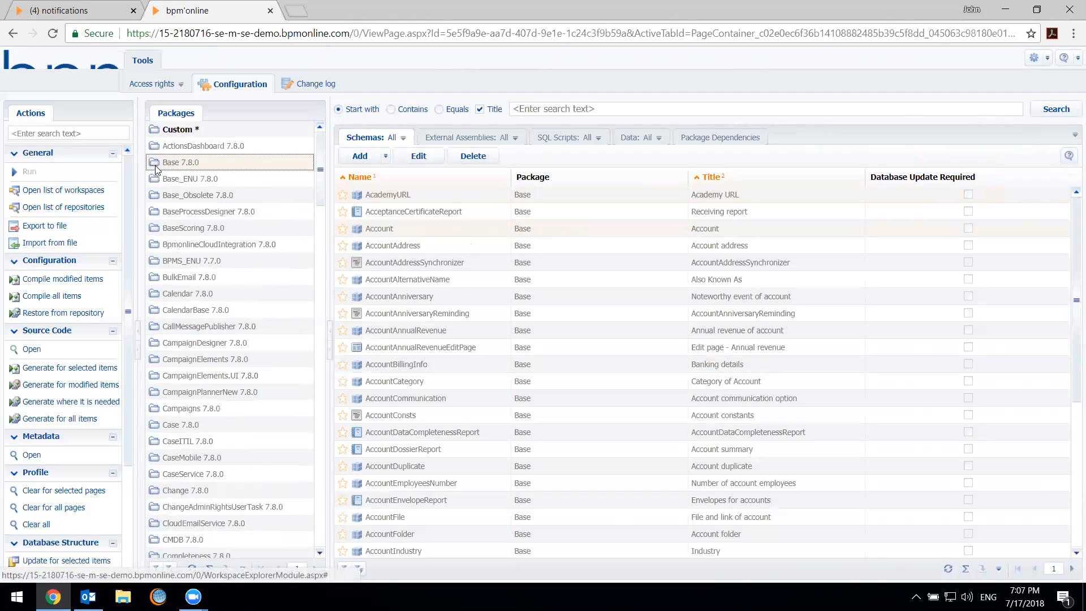
{"action": "left_click", "coordinate": [383, 233]}
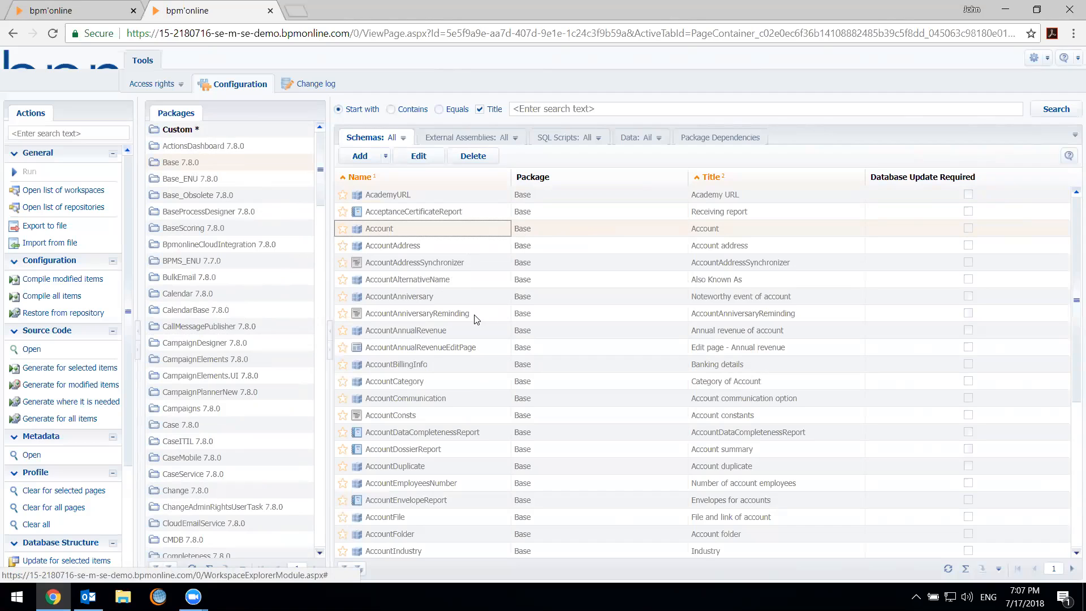
Examine the package dependency diagram with the Base package's connections traced, and return to the Base schema list
{"action": "left_click", "coordinate": [703, 136]}
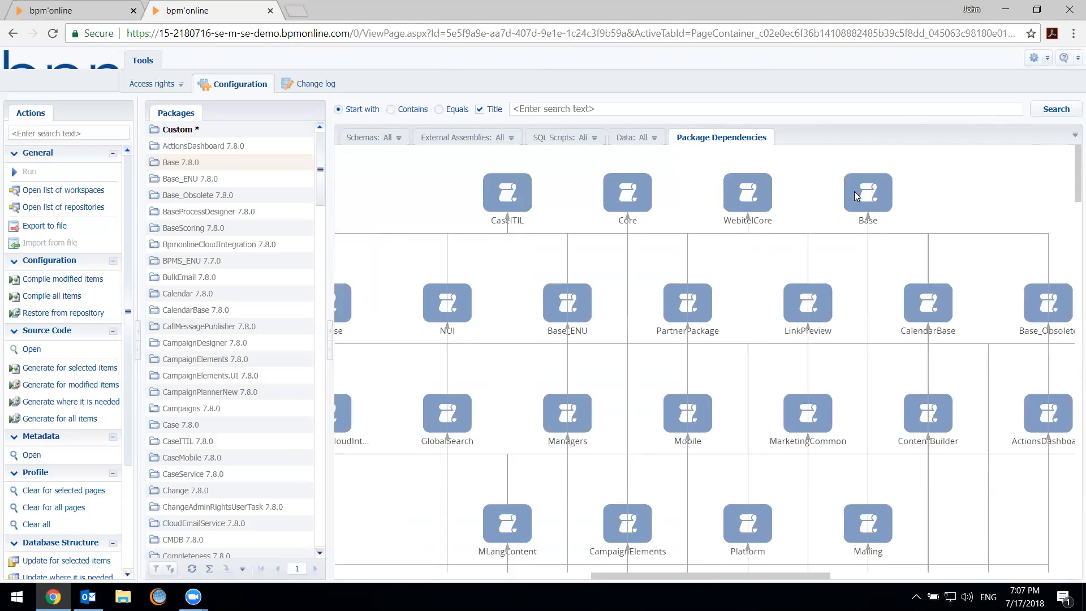
{"action": "scroll", "coordinate": [860, 477], "scroll_direction": "down", "scroll_amount": 3}
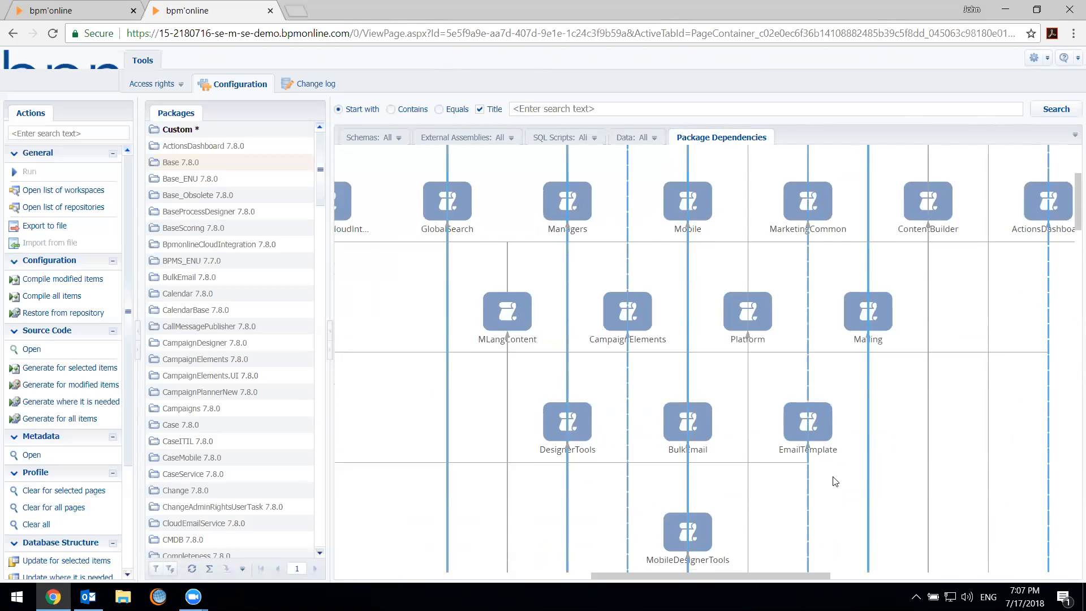
{"action": "scroll", "coordinate": [904, 450], "scroll_direction": "up", "scroll_amount": 3}
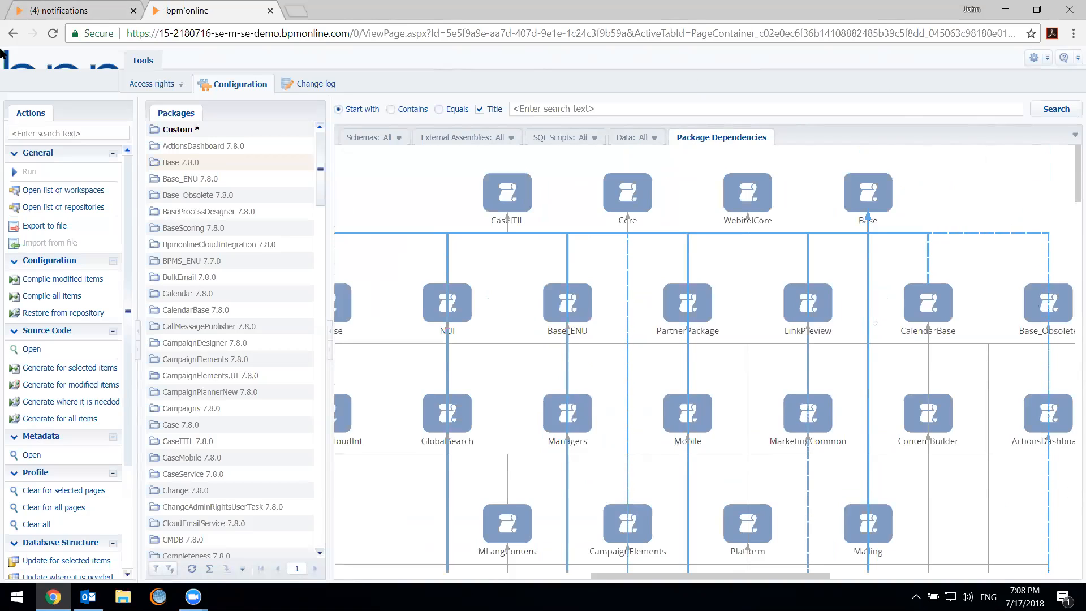
{"action": "left_click", "coordinate": [371, 137]}
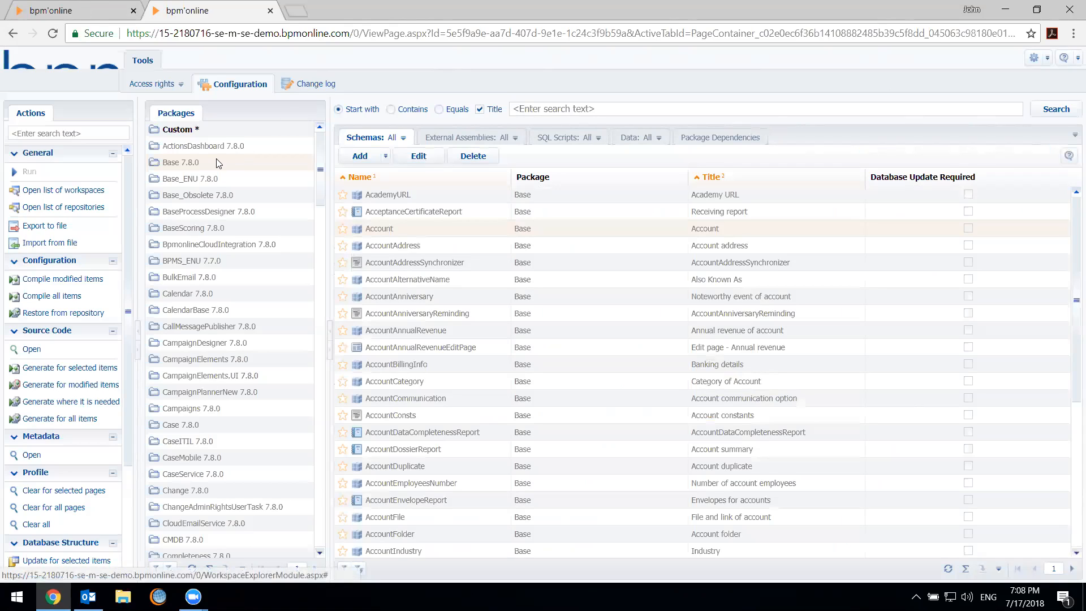
{"action": "left_click", "coordinate": [592, 115]}
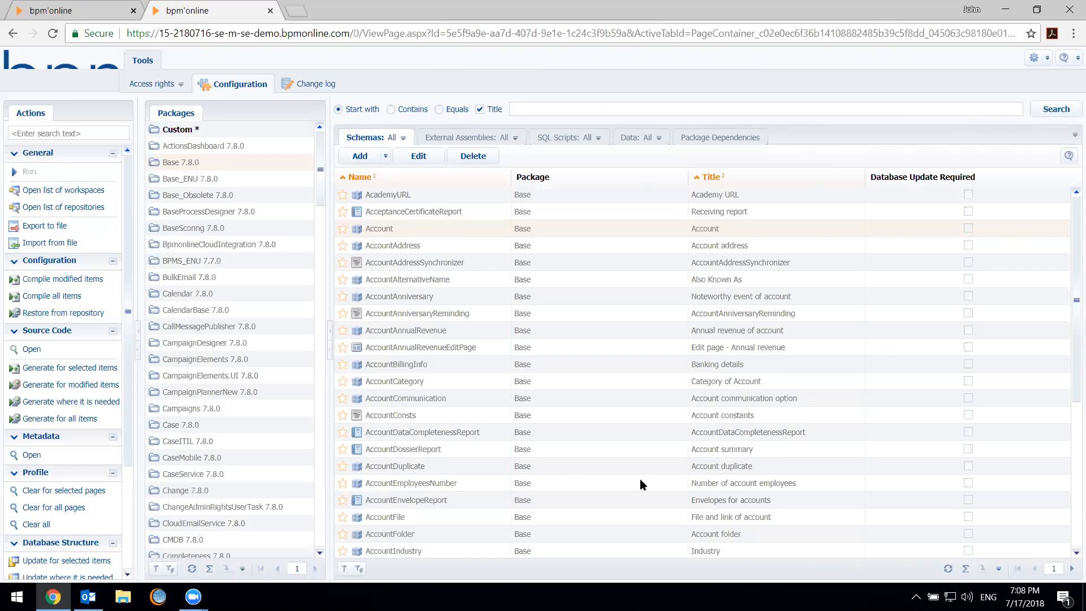
Open the License Manager for user licenses and reposition its window over the configuration page
{"action": "mouse_move", "coordinate": [88, 596]}
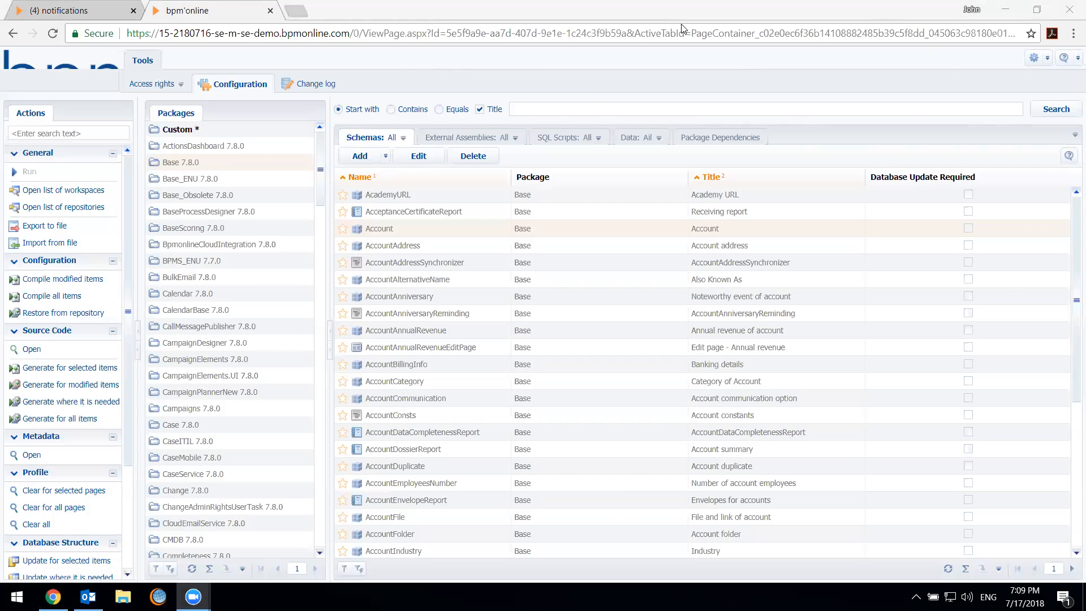
{"action": "left_click", "coordinate": [1035, 59]}
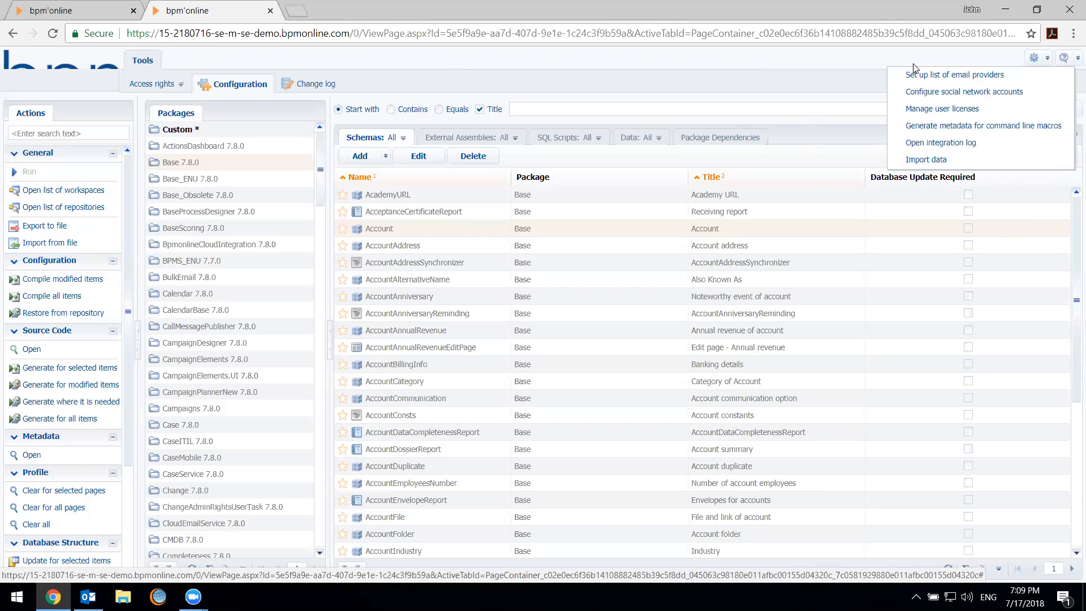
{"action": "left_click", "coordinate": [971, 109]}
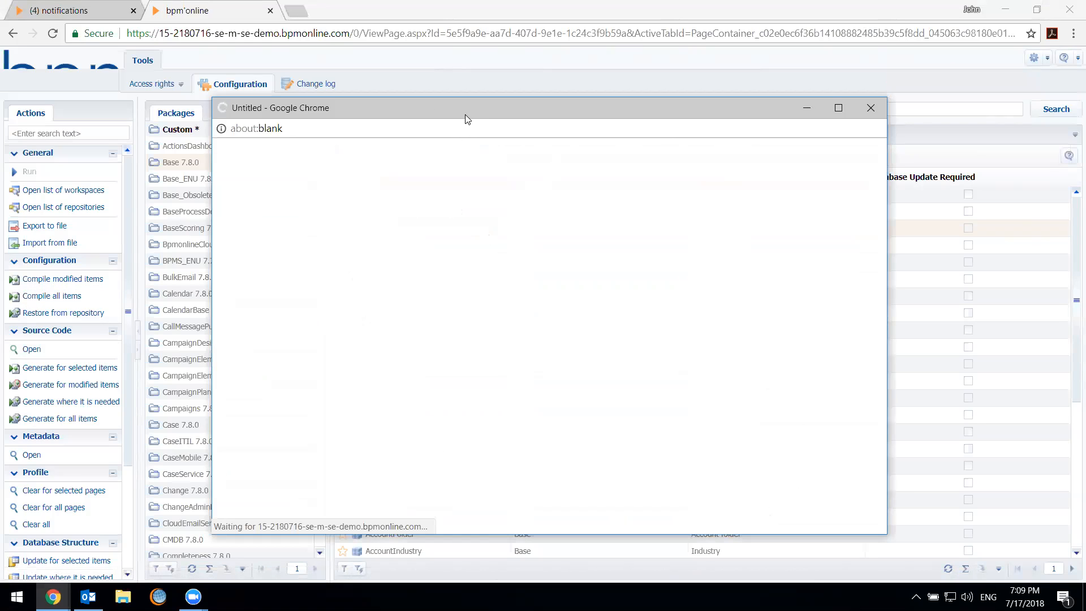
{"action": "left_click_drag", "start_coordinate": [465, 111], "coordinate": [554, 48]}
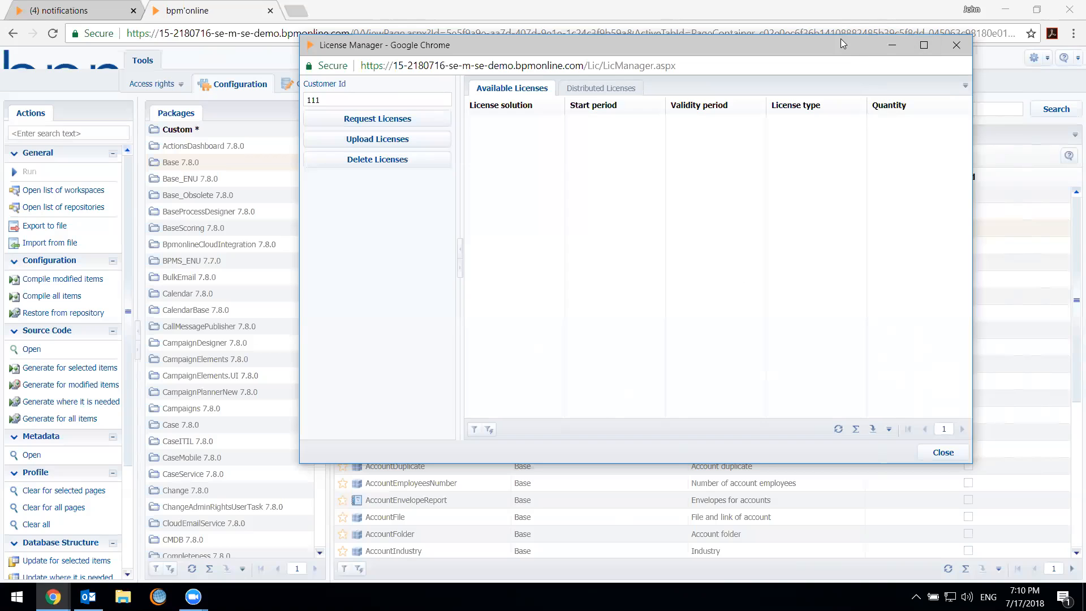
{"action": "left_click_drag", "start_coordinate": [840, 40], "coordinate": [848, 81]}
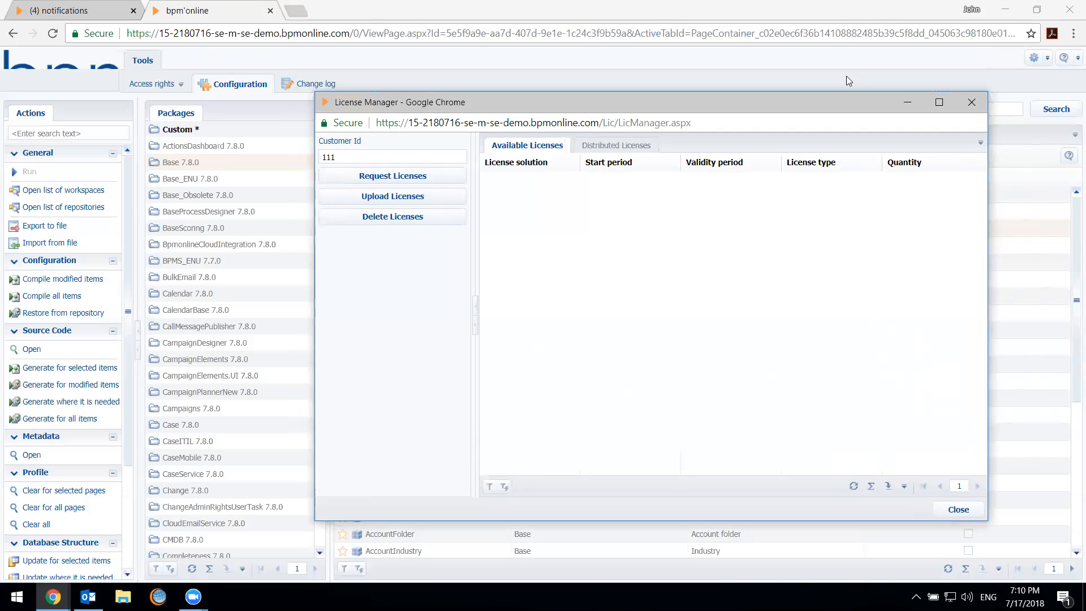
{"action": "left_click_drag", "start_coordinate": [499, 100], "coordinate": [483, 55]}
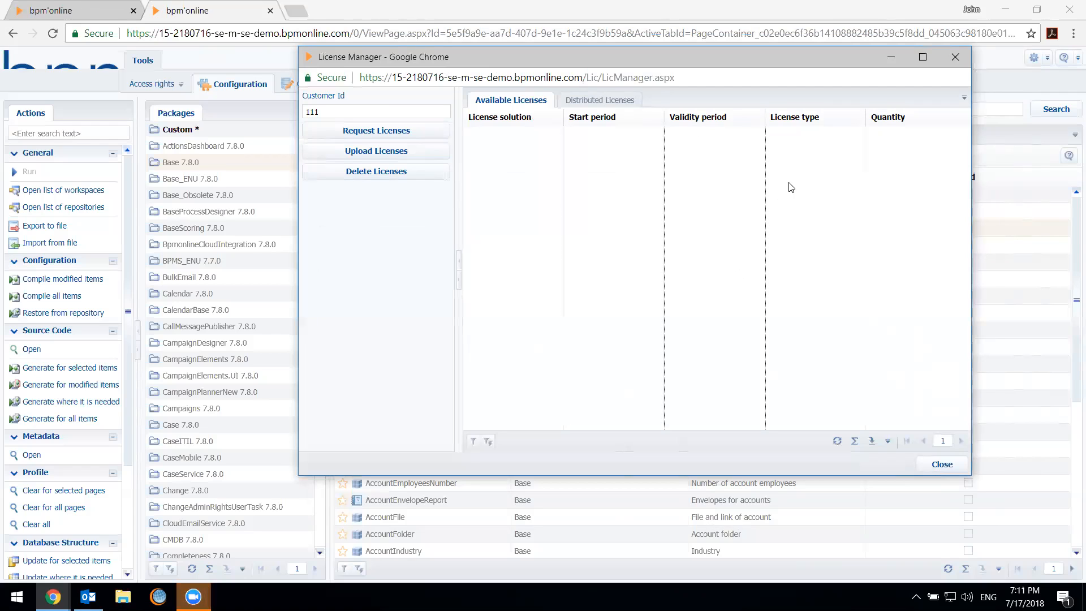
Review the distributed licenses by contact, including the licensed users filter, and return to the available licenses
{"action": "left_click", "coordinate": [577, 102]}
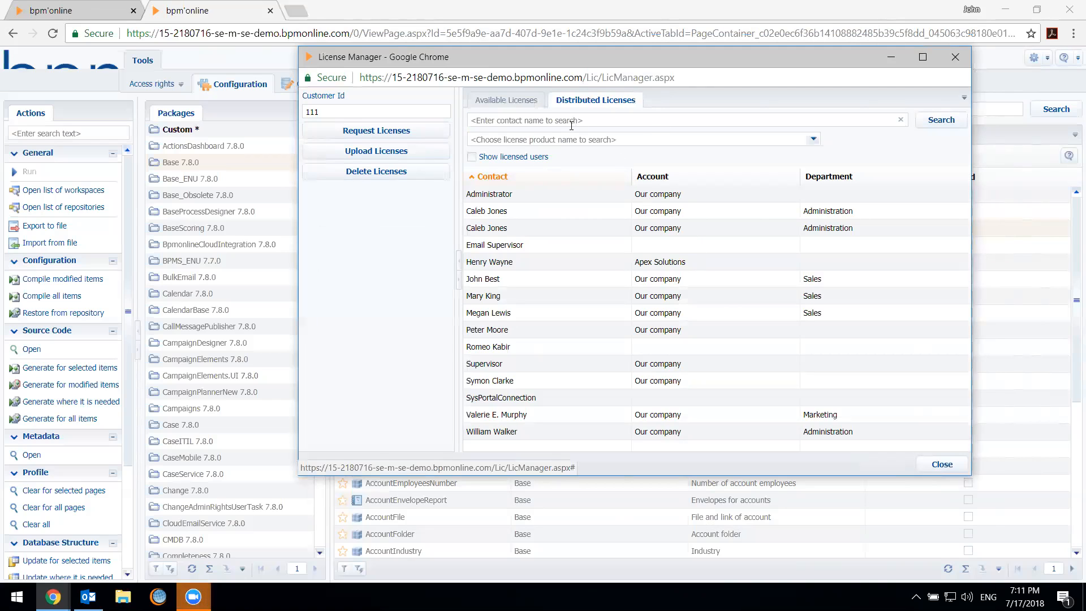
{"action": "left_click", "coordinate": [471, 156]}
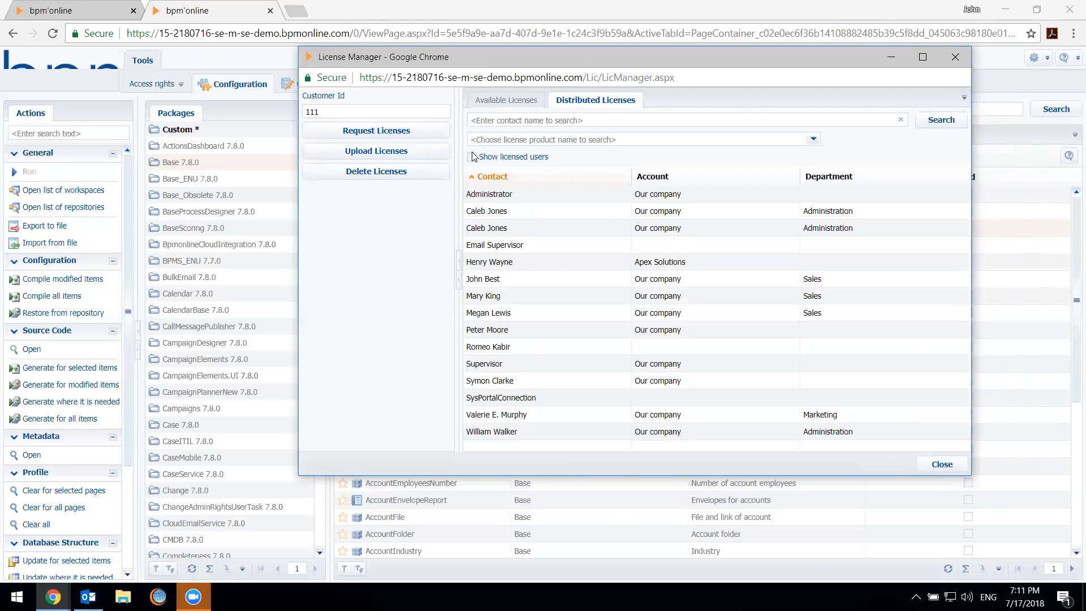
{"action": "left_click", "coordinate": [506, 100]}
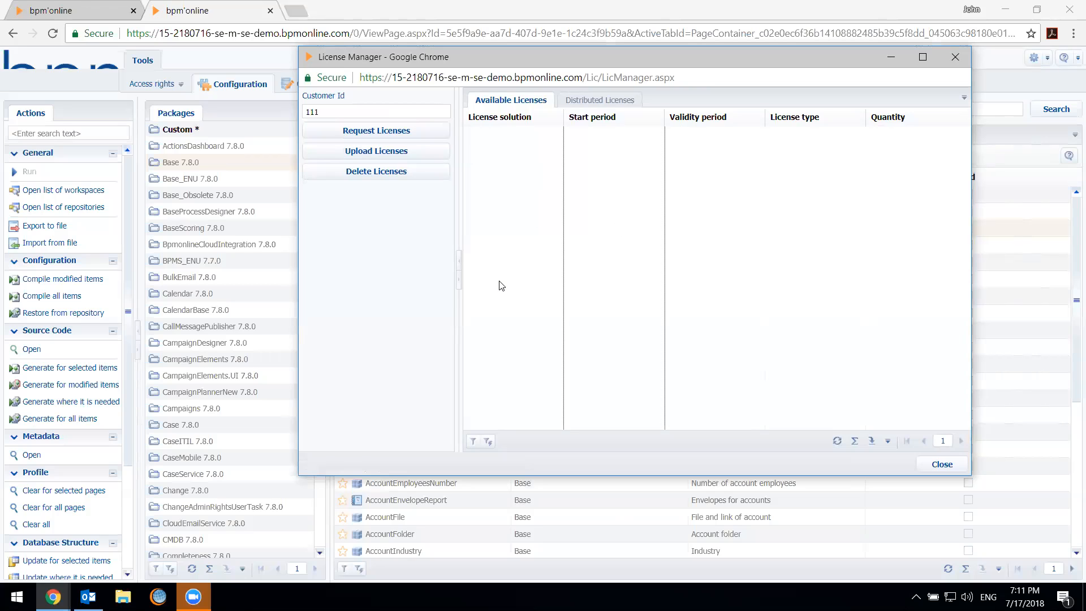
Generate and download a license request file, and highlight the customer ID it is based on
{"action": "left_click", "coordinate": [407, 131]}
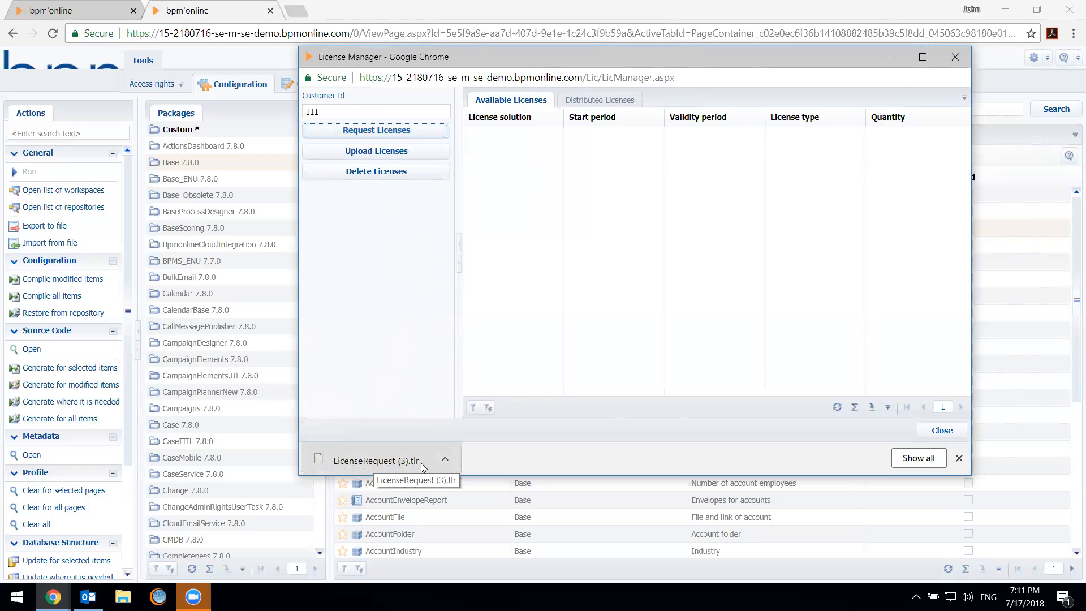
{"action": "left_click_drag", "start_coordinate": [353, 113], "coordinate": [295, 122]}
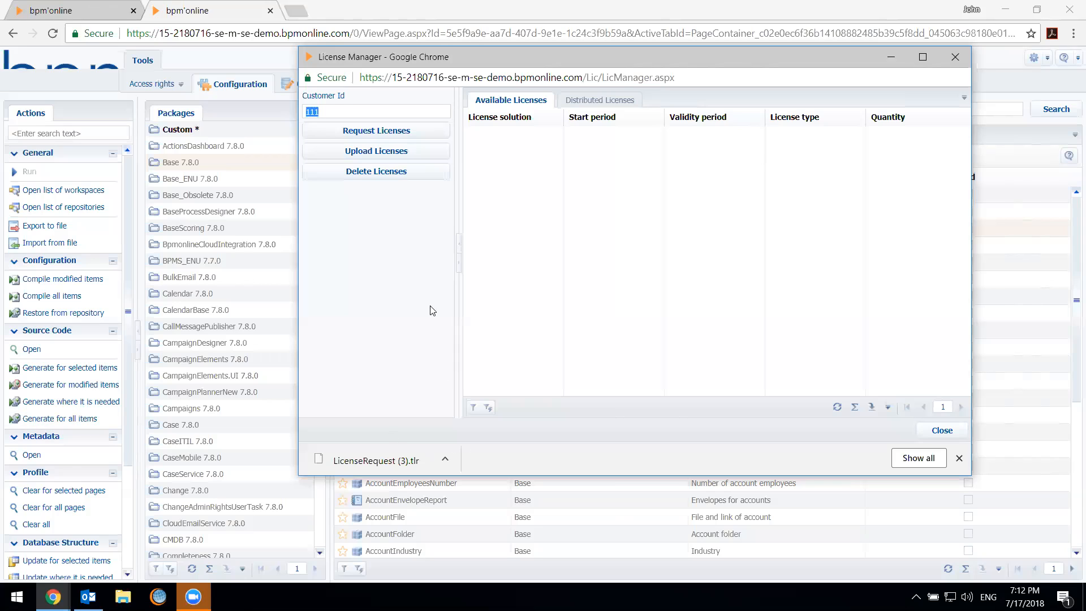
Show how to upload a license file by browsing the Downloads folder, and cancel without choosing a file
{"action": "left_click", "coordinate": [406, 155]}
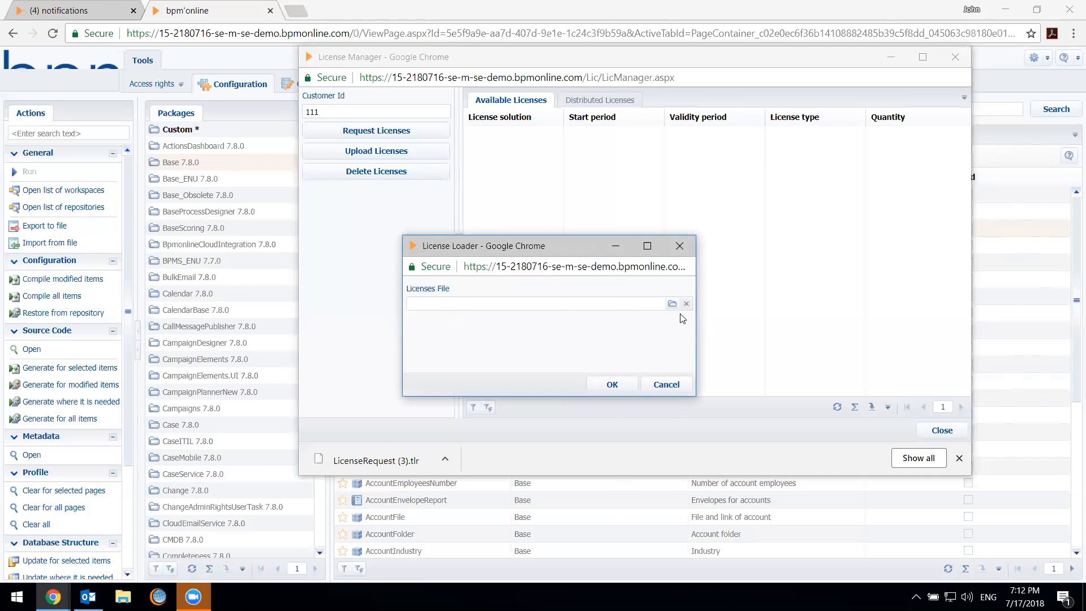
{"action": "left_click", "coordinate": [671, 305]}
{"action": "scroll", "coordinate": [718, 420], "scroll_direction": "down", "scroll_amount": 5}
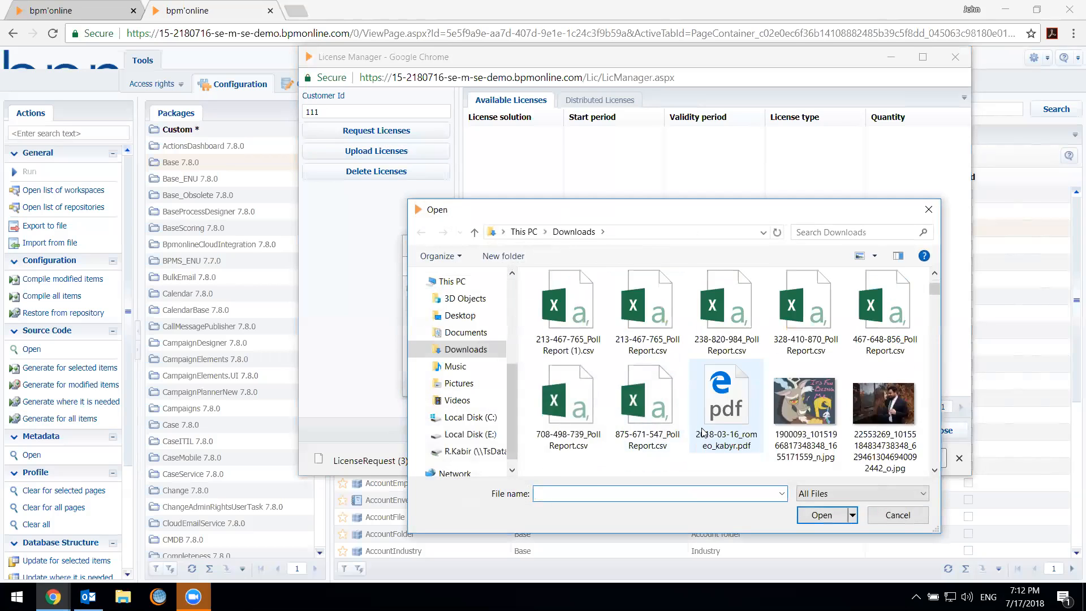
{"action": "left_click", "coordinate": [898, 515]}
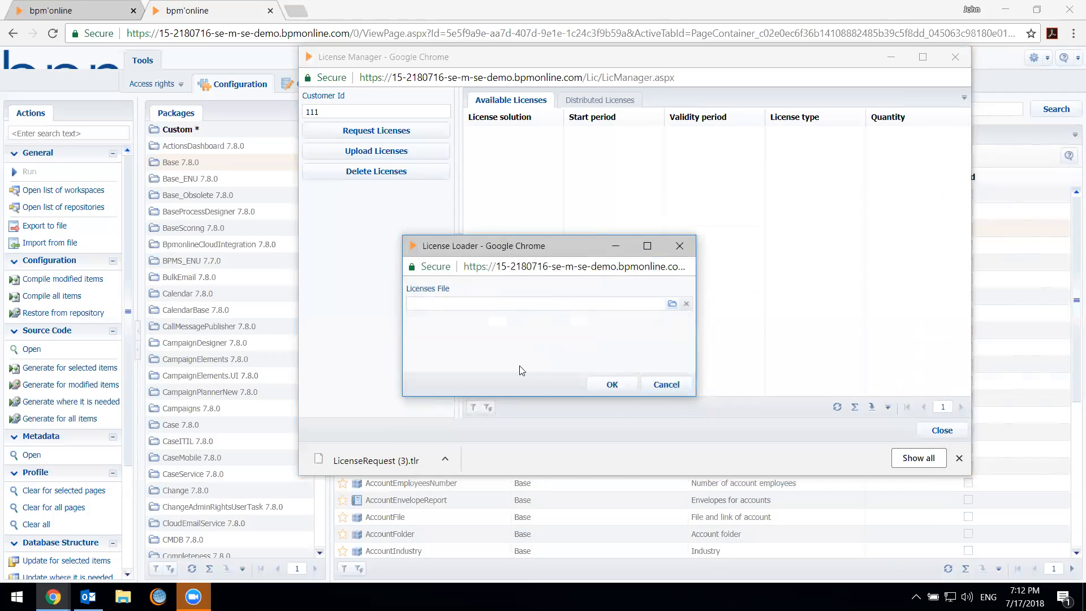
{"action": "left_click", "coordinate": [664, 390]}
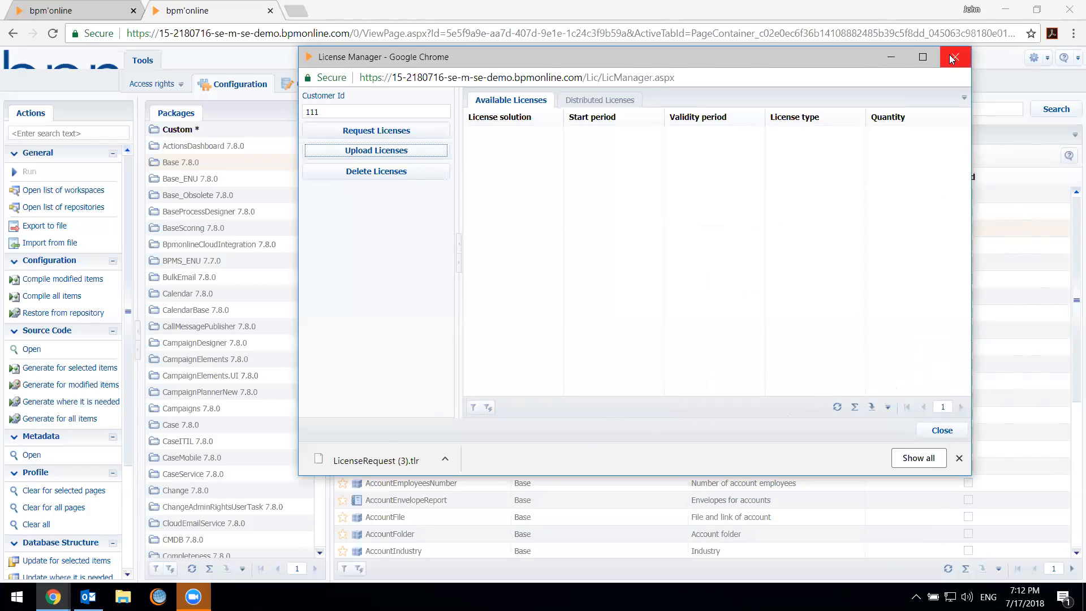
Dismiss the download notification and close the License Manager
{"action": "left_click", "coordinate": [959, 458]}
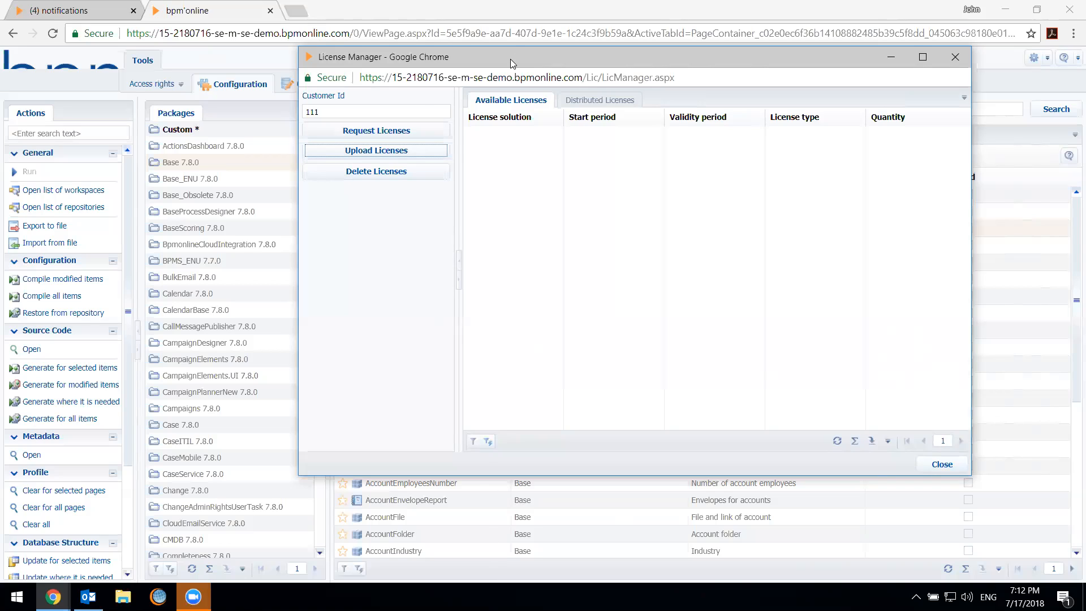
{"action": "left_click_drag", "start_coordinate": [511, 59], "coordinate": [374, 62]}
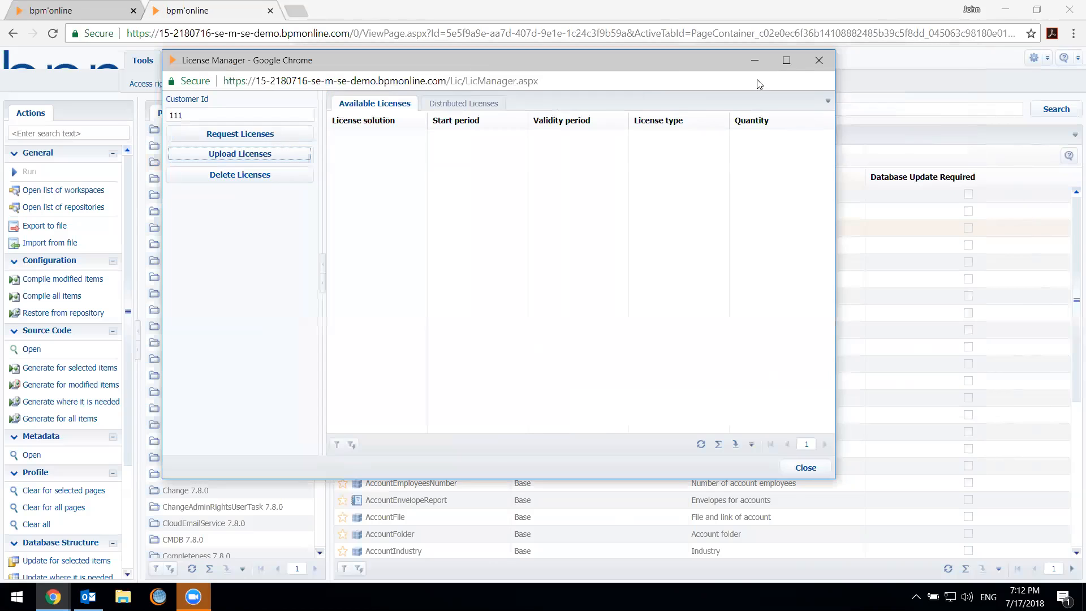
{"action": "left_click", "coordinate": [826, 59]}
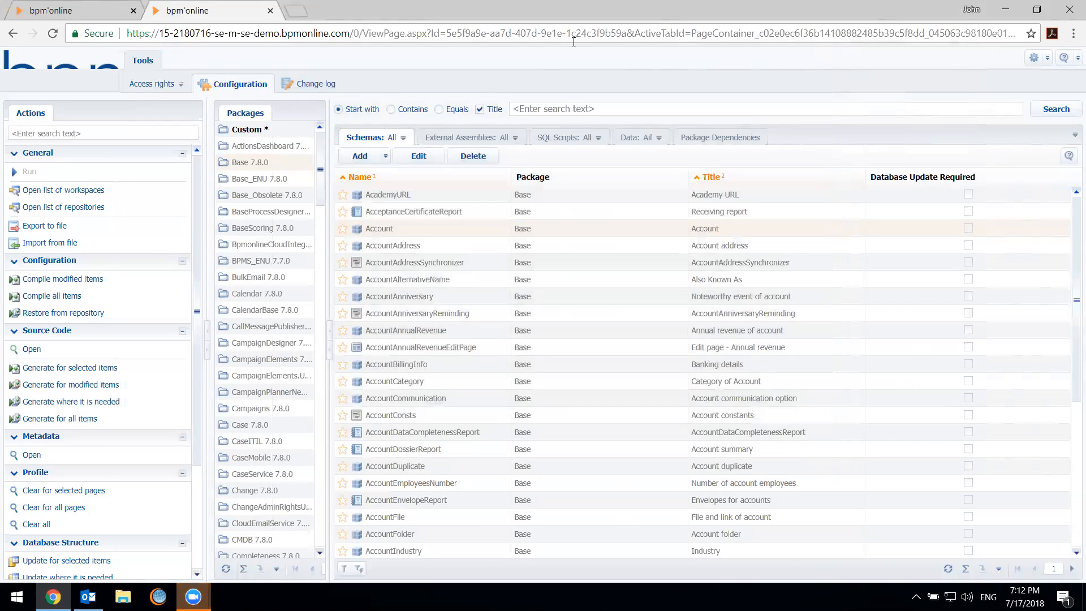
View the change log, go back to the configuration section, and close the advanced settings page
{"action": "left_click", "coordinate": [306, 83]}
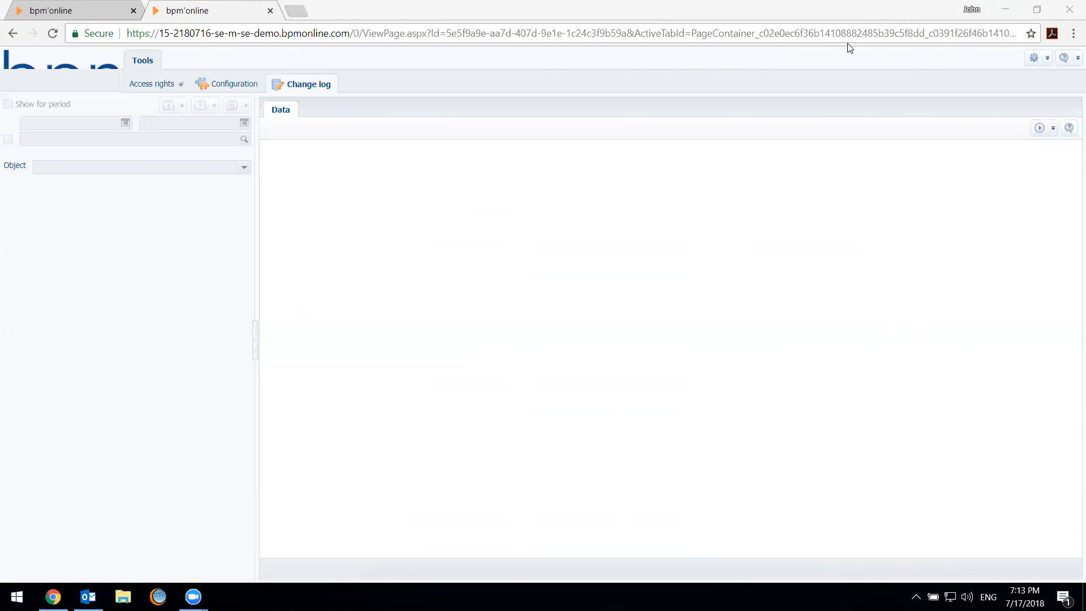
{"action": "left_click", "coordinate": [240, 88]}
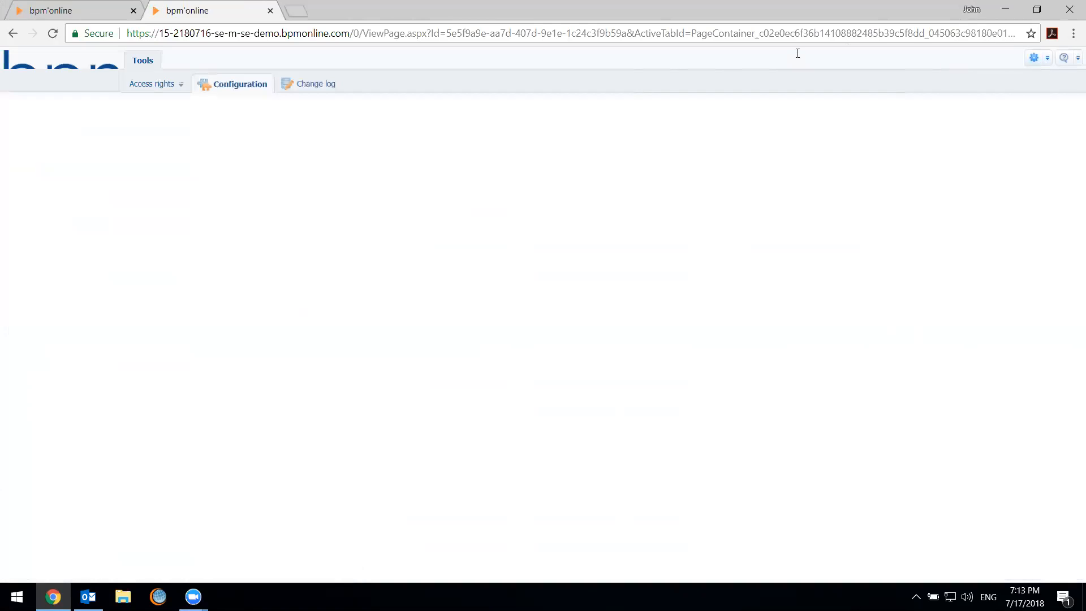
{"action": "key", "text": "ctrl+w"}
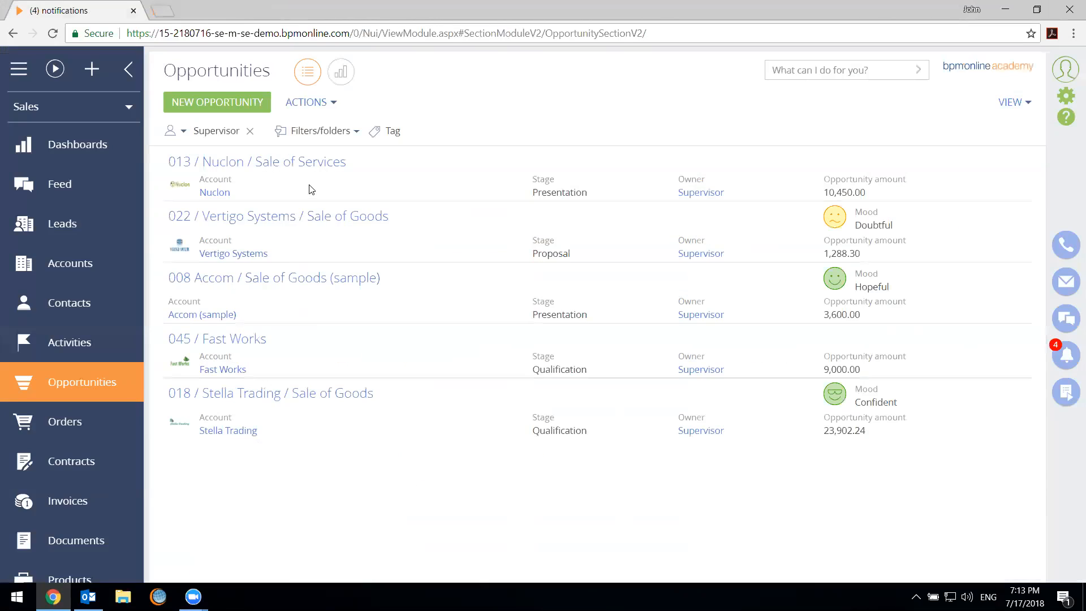
Open the System Designer and launch the advanced settings from its admin area
{"action": "left_click", "coordinate": [1065, 95]}
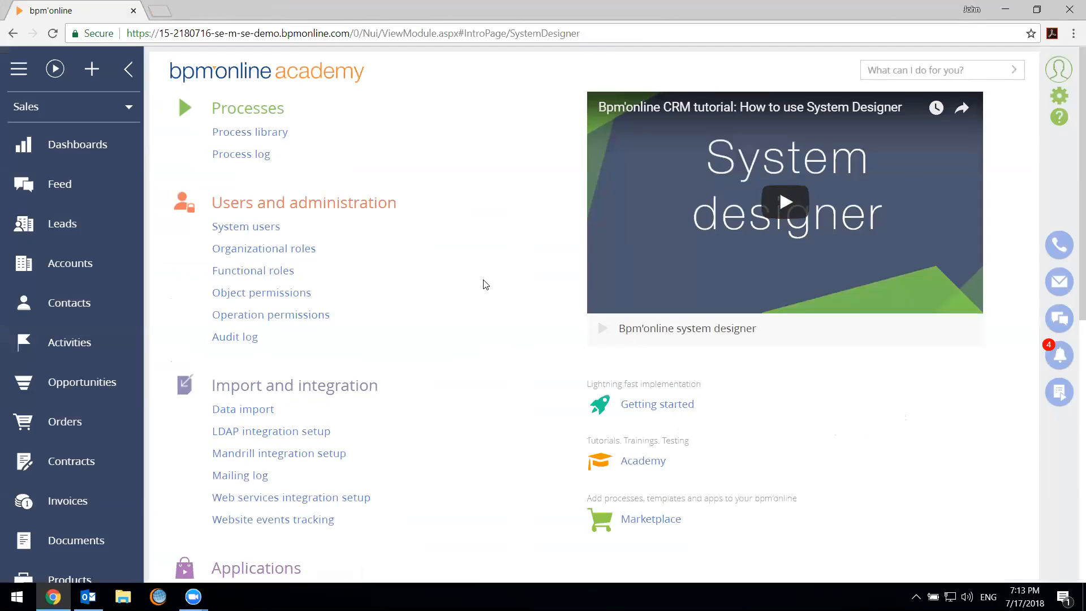
{"action": "scroll", "coordinate": [481, 286], "scroll_direction": "down", "scroll_amount": 10}
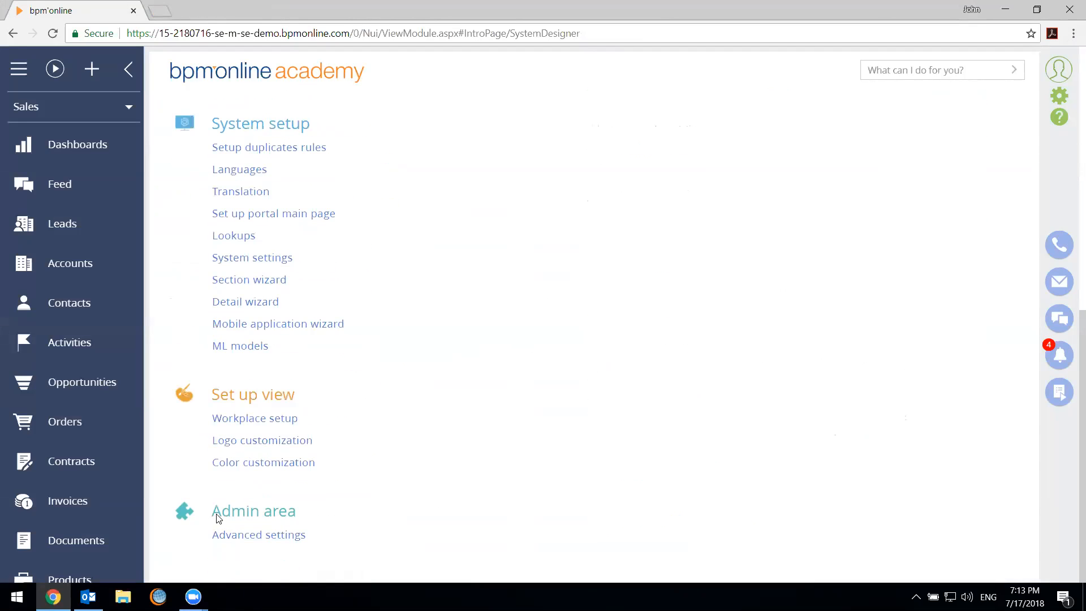
{"action": "left_click", "coordinate": [260, 542]}
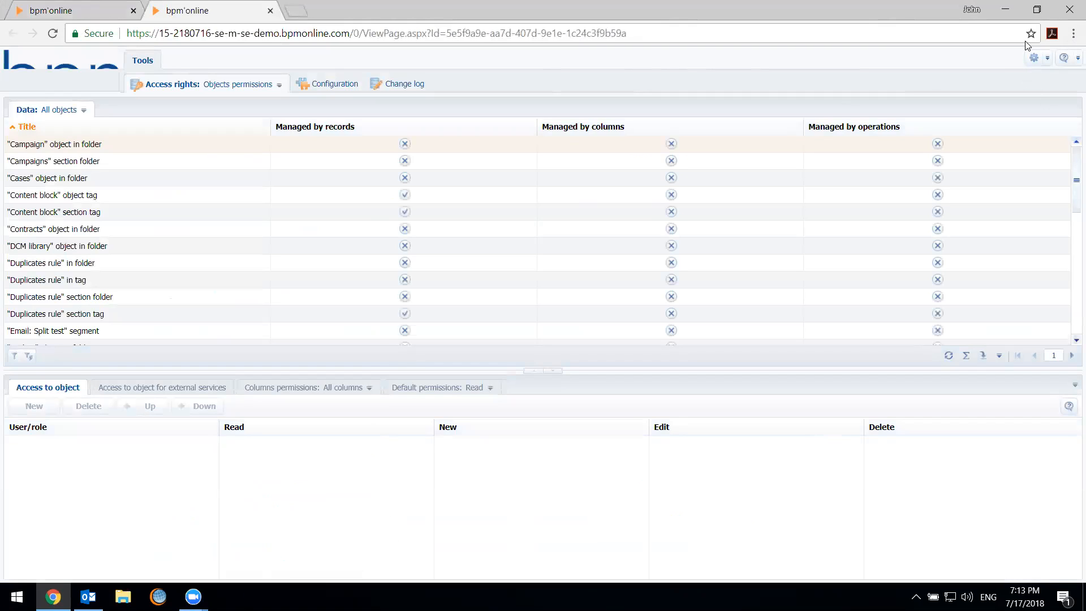
Reopen the License Manager from the advanced settings to show where user licenses are managed, and close it
{"action": "left_click", "coordinate": [1034, 59]}
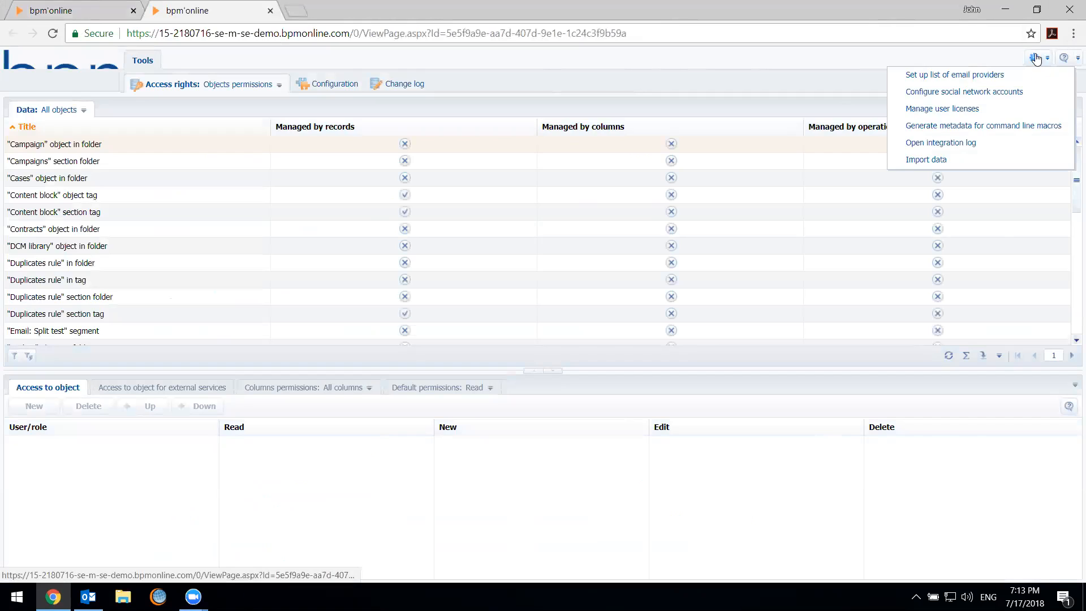
{"action": "left_click", "coordinate": [1003, 113]}
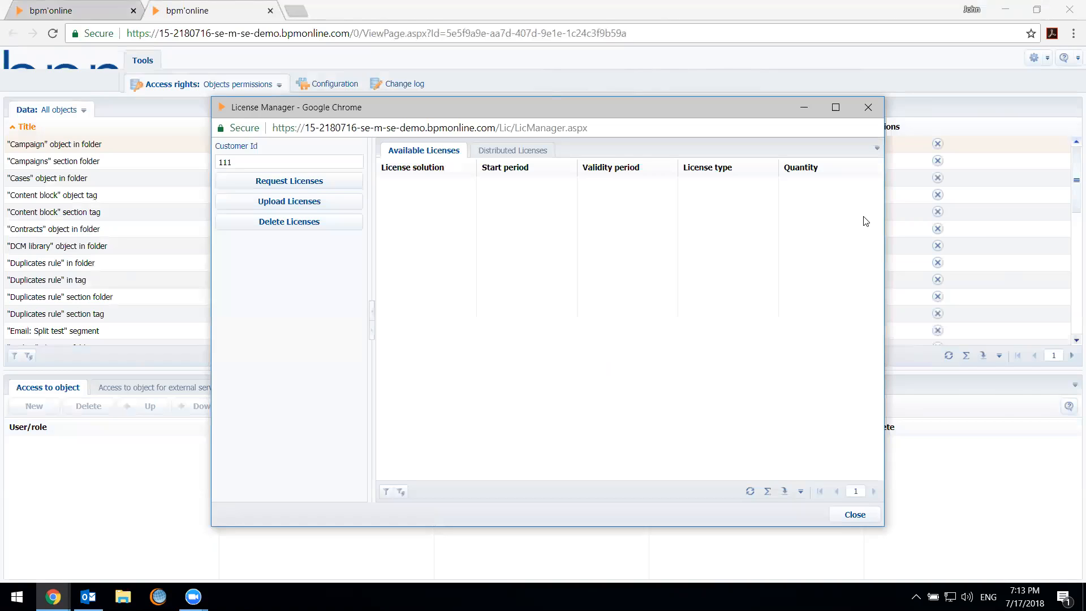
{"action": "left_click", "coordinate": [869, 106]}
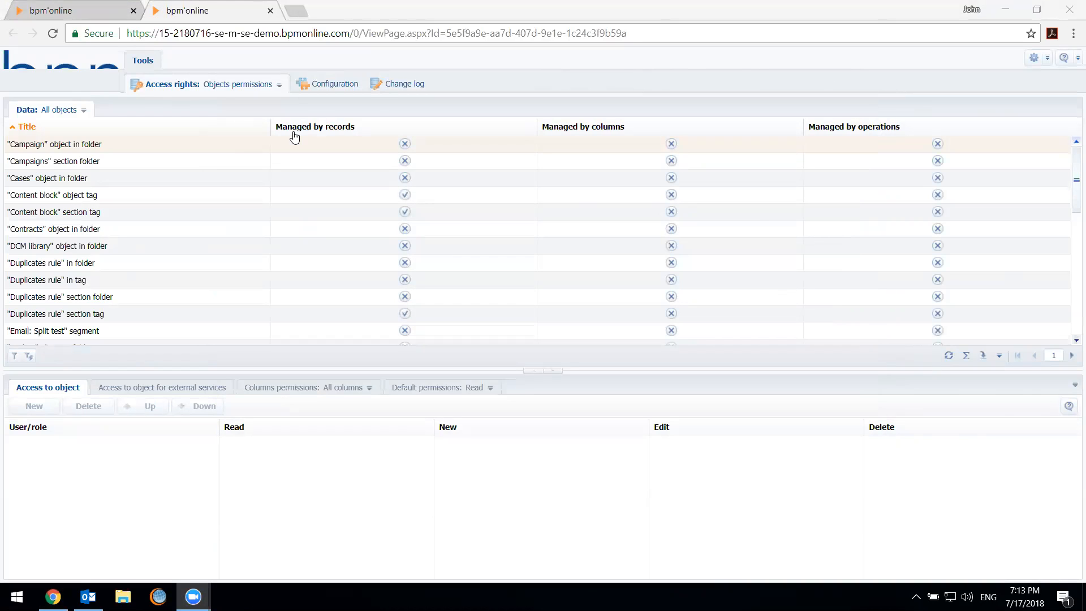
View the change log, and return to the main application page to open the Contacts section
{"action": "left_click", "coordinate": [379, 93]}
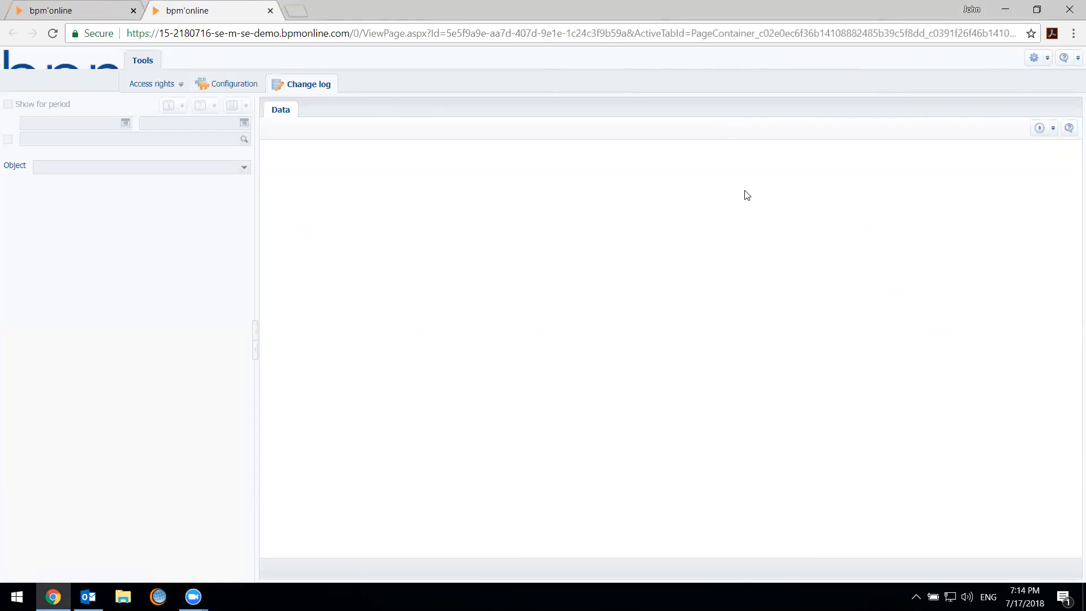
{"action": "left_click", "coordinate": [131, 4]}
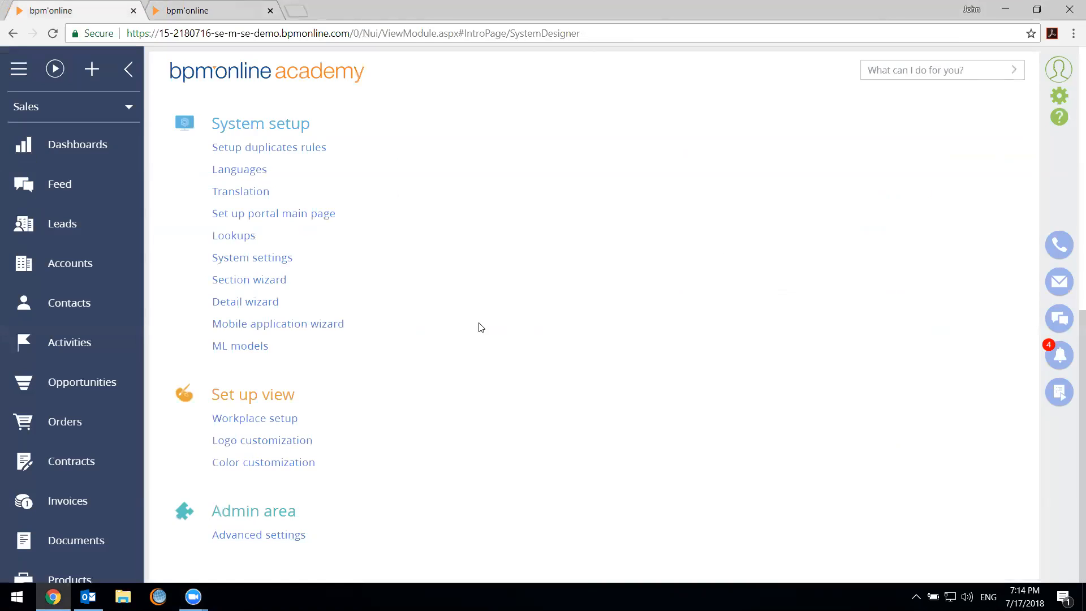
{"action": "left_click", "coordinate": [102, 317]}
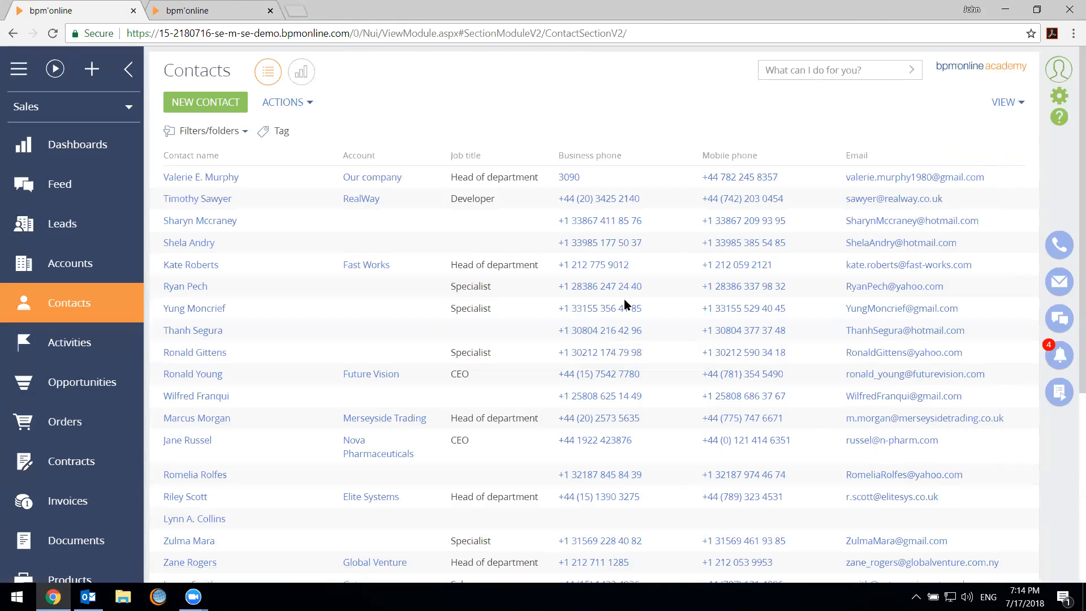
Open the record of the Fast Works contact, save it, and return to the contacts list
{"action": "left_click", "coordinate": [335, 266]}
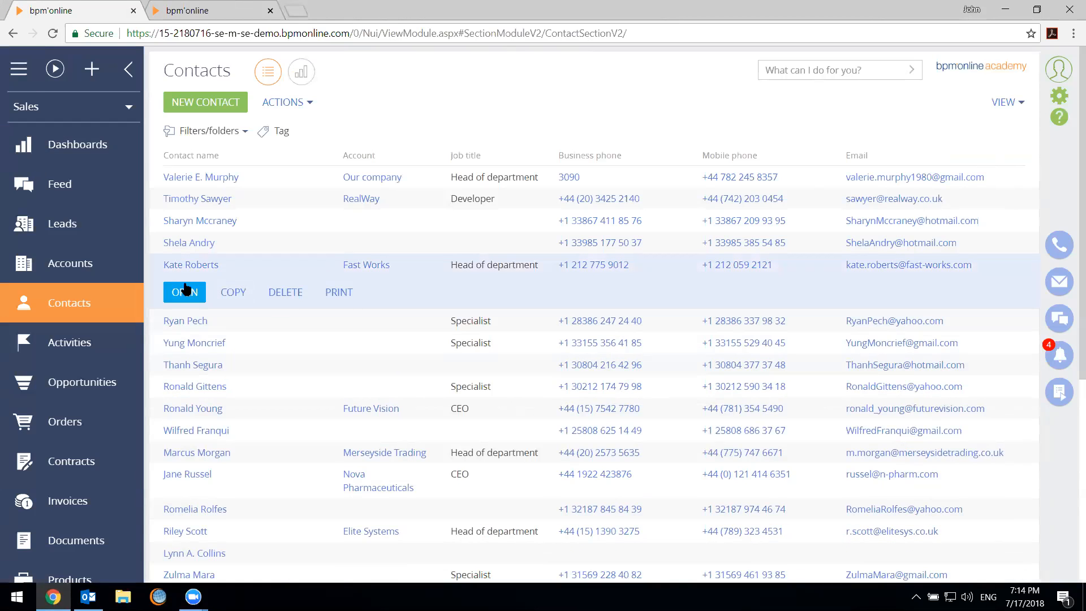
{"action": "left_click", "coordinate": [184, 291]}
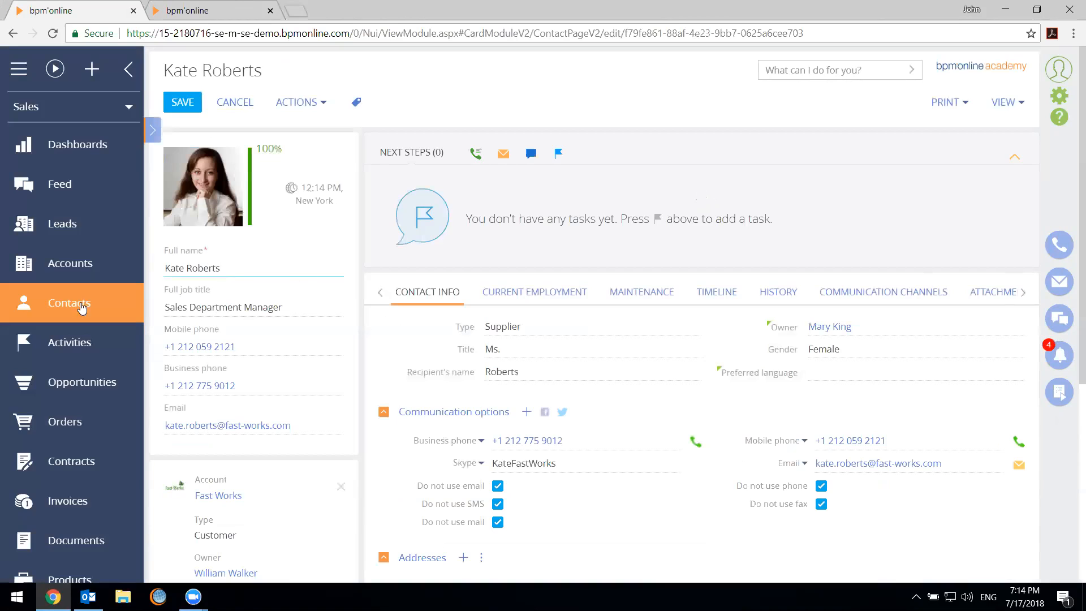
{"action": "left_click", "coordinate": [190, 81]}
{"action": "left_click", "coordinate": [182, 102]}
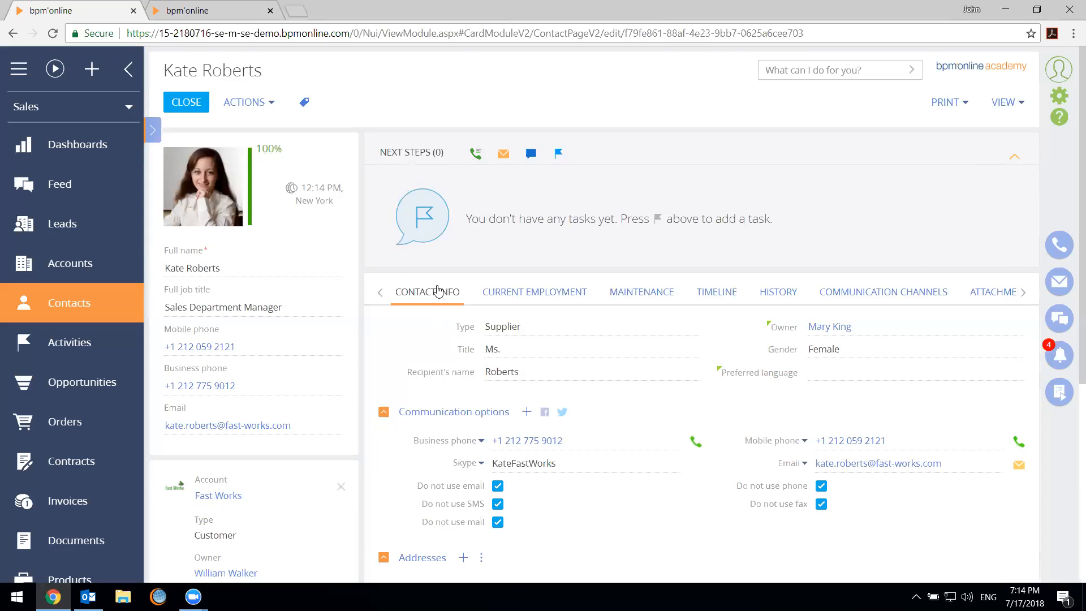
{"action": "left_click", "coordinate": [185, 104]}
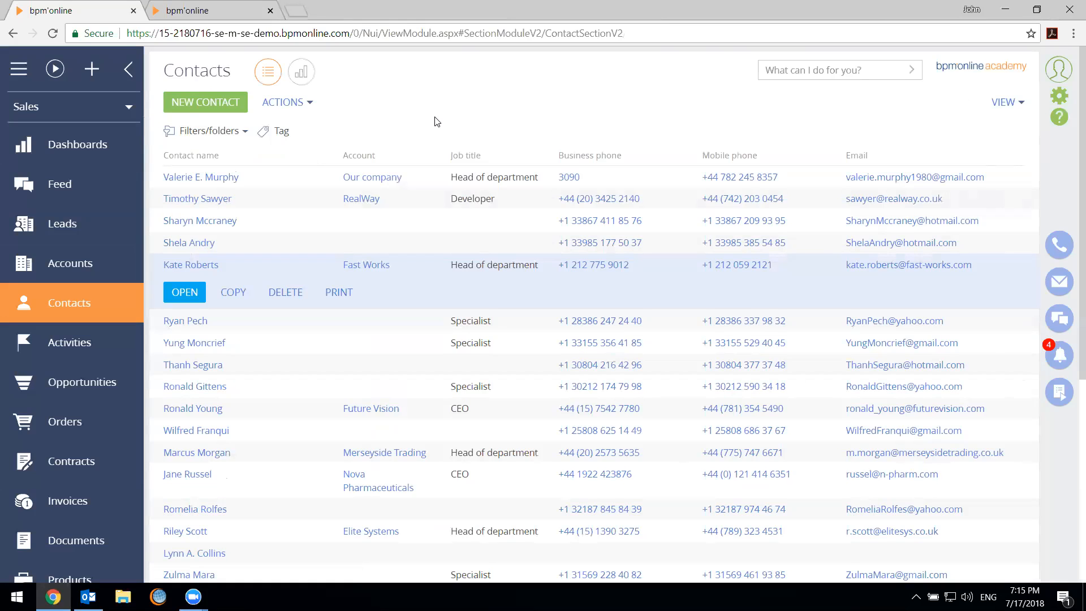
Return to the change log and start a new log setup entry for the Account object
{"action": "left_click", "coordinate": [221, 6]}
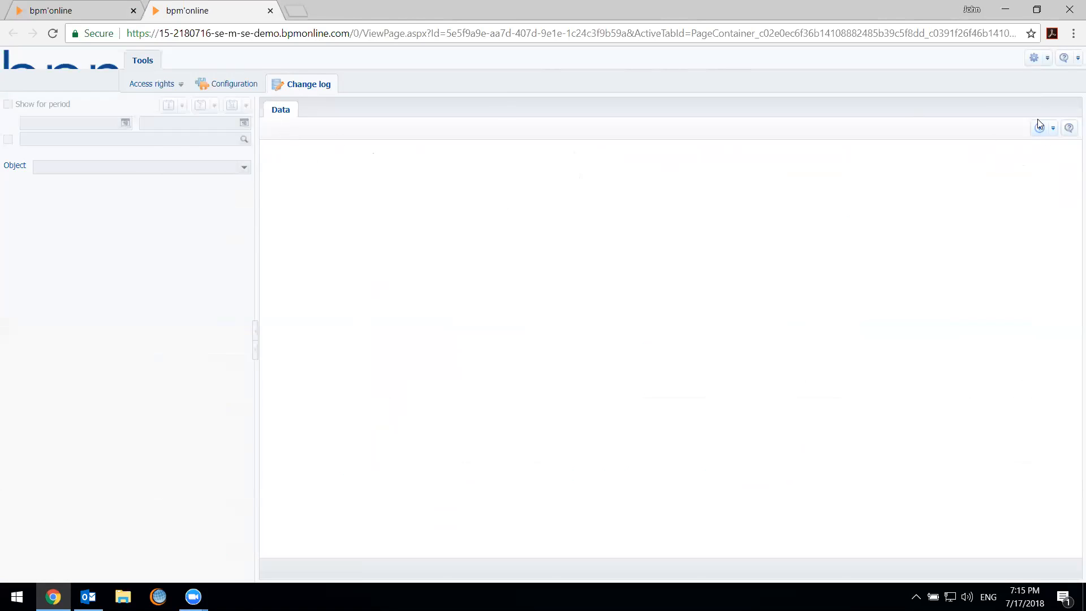
{"action": "left_click", "coordinate": [1044, 134]}
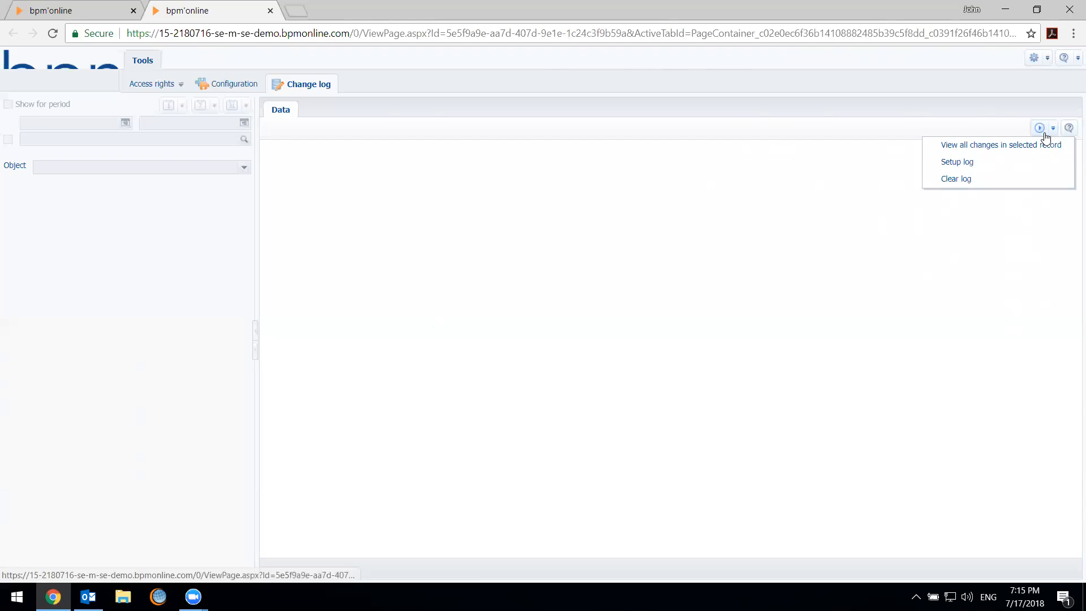
{"action": "left_click", "coordinate": [1041, 170]}
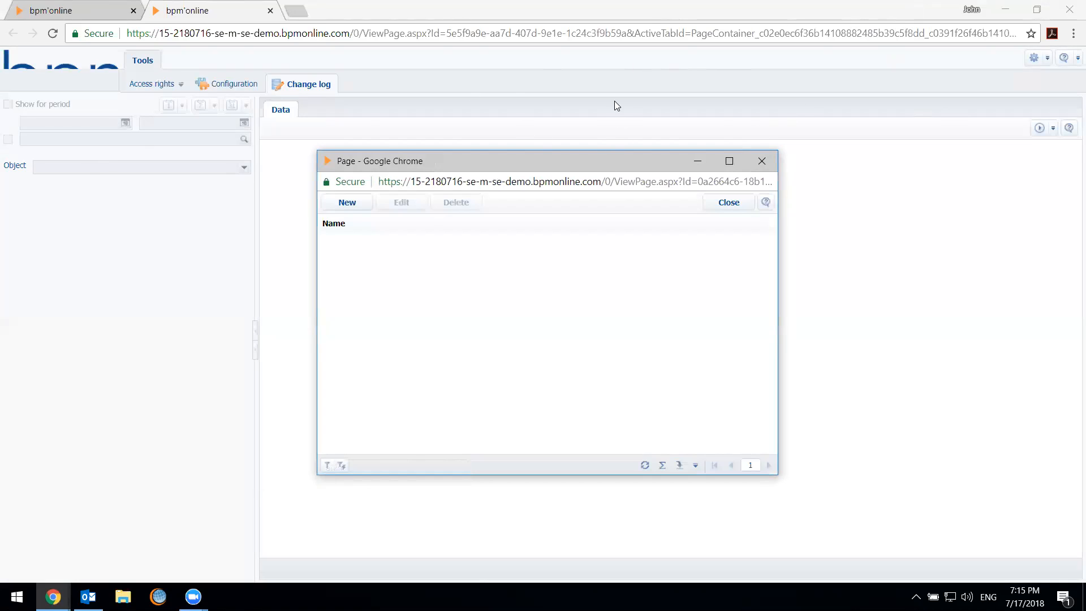
{"action": "left_click", "coordinate": [332, 204]}
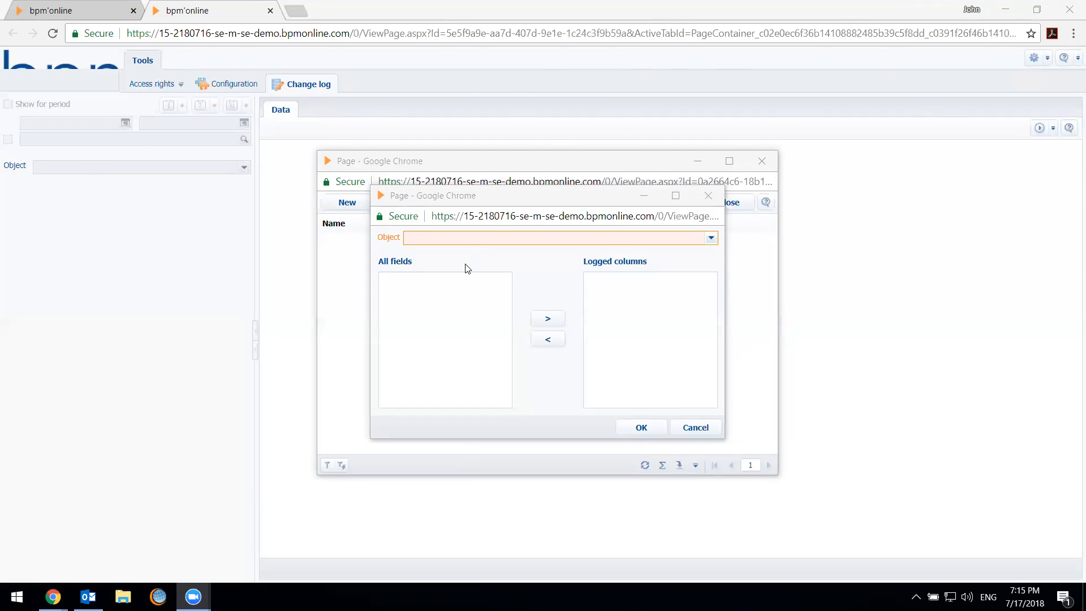
{"action": "left_click", "coordinate": [476, 236]}
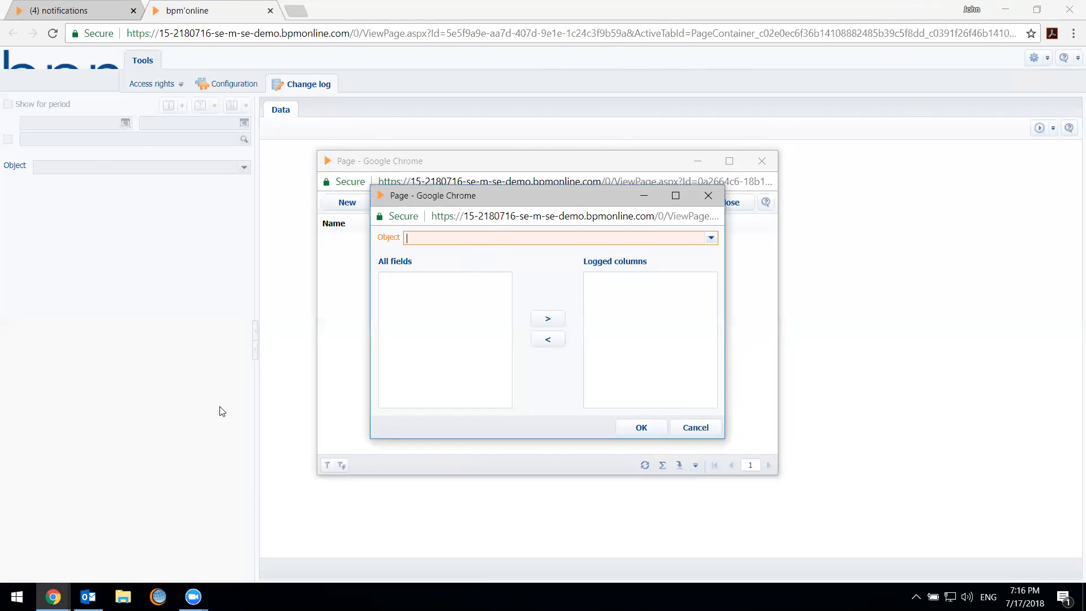
{"action": "type", "text": "acc"}
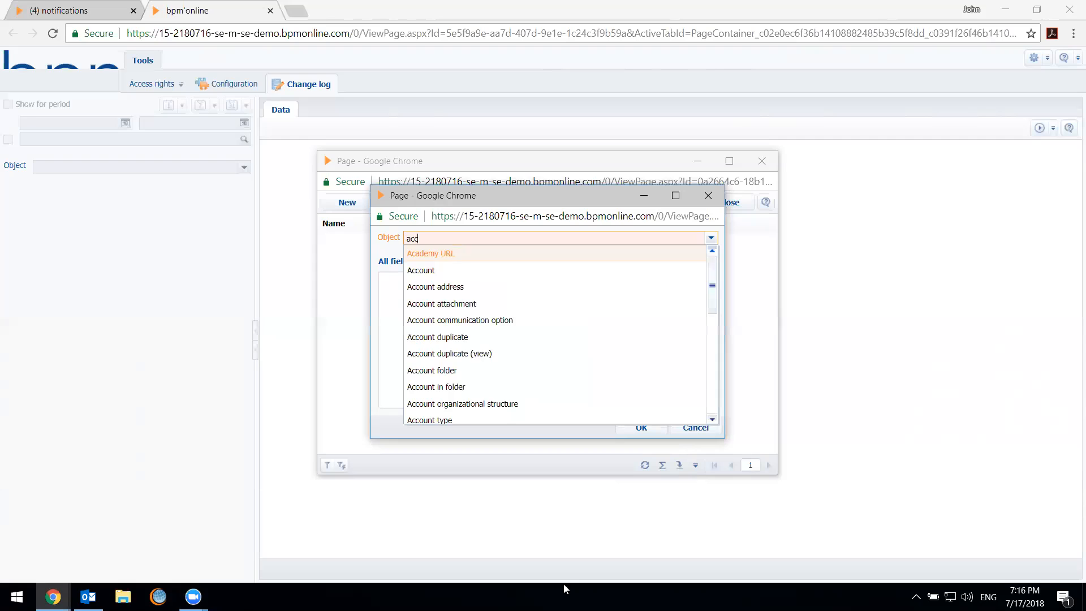
{"action": "left_click", "coordinate": [487, 258]}
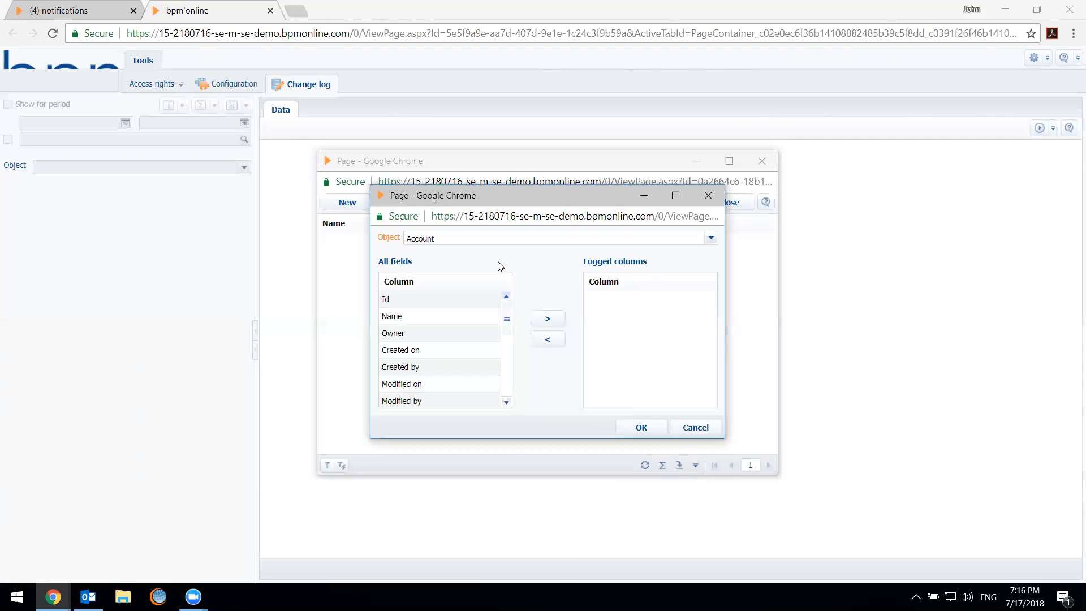
Add the Name and Owner fields to the logged columns of the Account object
{"action": "mouse_move", "coordinate": [504, 326]}
{"action": "left_mouse_down"}
{"action": "mouse_move", "coordinate": [504, 357]}
{"action": "mouse_move", "coordinate": [505, 322]}
{"action": "left_mouse_up"}
{"action": "left_click", "coordinate": [464, 317]}
{"action": "left_click", "coordinate": [546, 319]}
{"action": "left_click", "coordinate": [472, 334]}
{"action": "left_click", "coordinate": [547, 320]}
Find the Category field of the Account object and add it to the logged columns
{"action": "scroll", "coordinate": [472, 367], "scroll_direction": "down", "scroll_amount": 3}
{"action": "scroll", "coordinate": [467, 365], "scroll_direction": "down", "scroll_amount": 8}
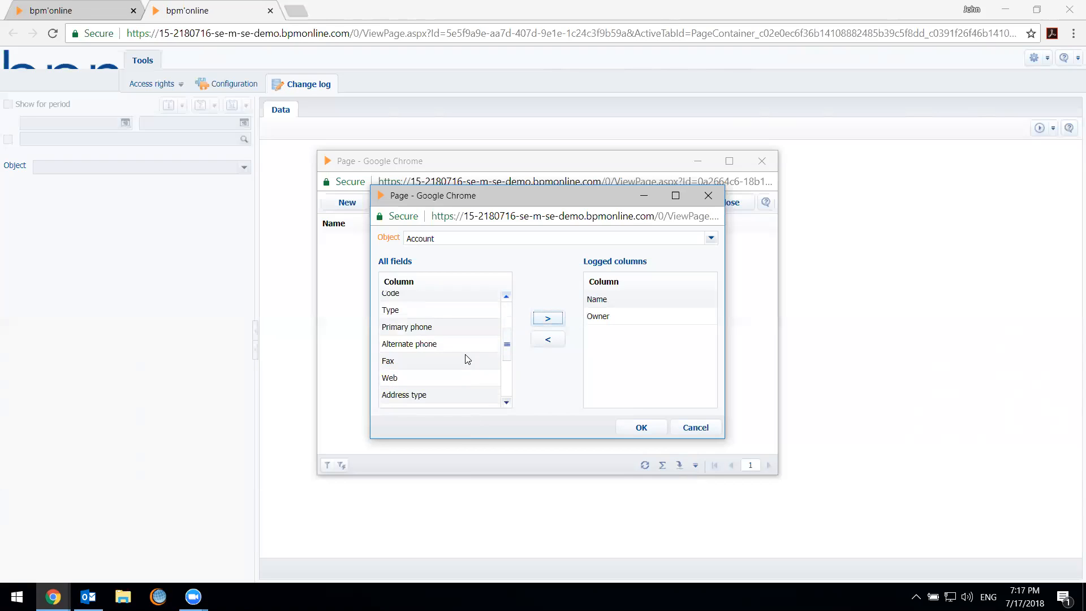
{"action": "scroll", "coordinate": [461, 363], "scroll_direction": "down", "scroll_amount": 1}
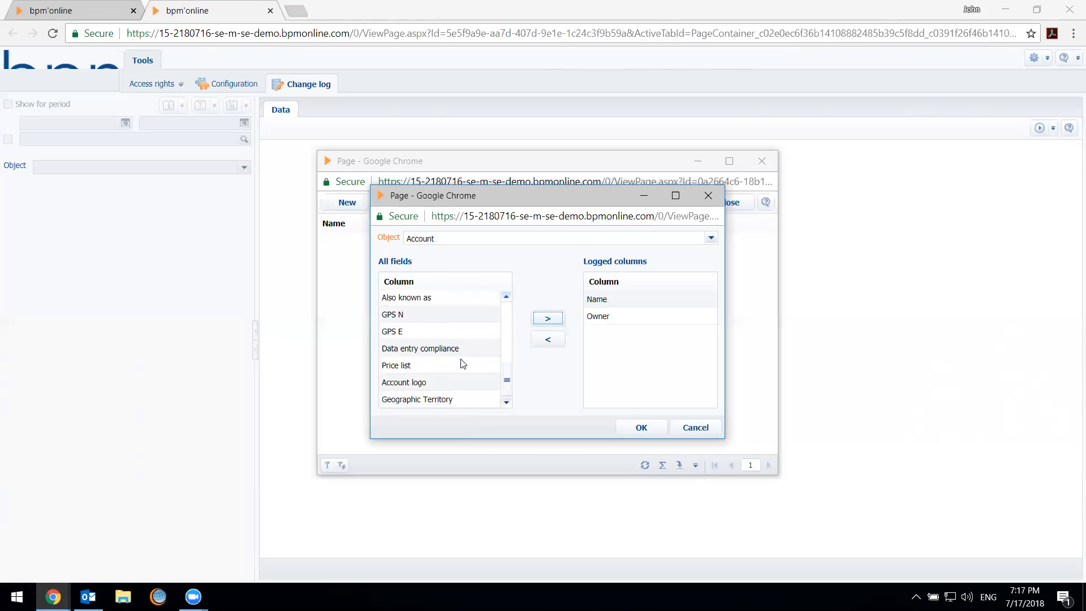
{"action": "scroll", "coordinate": [455, 381], "scroll_direction": "up", "scroll_amount": 3}
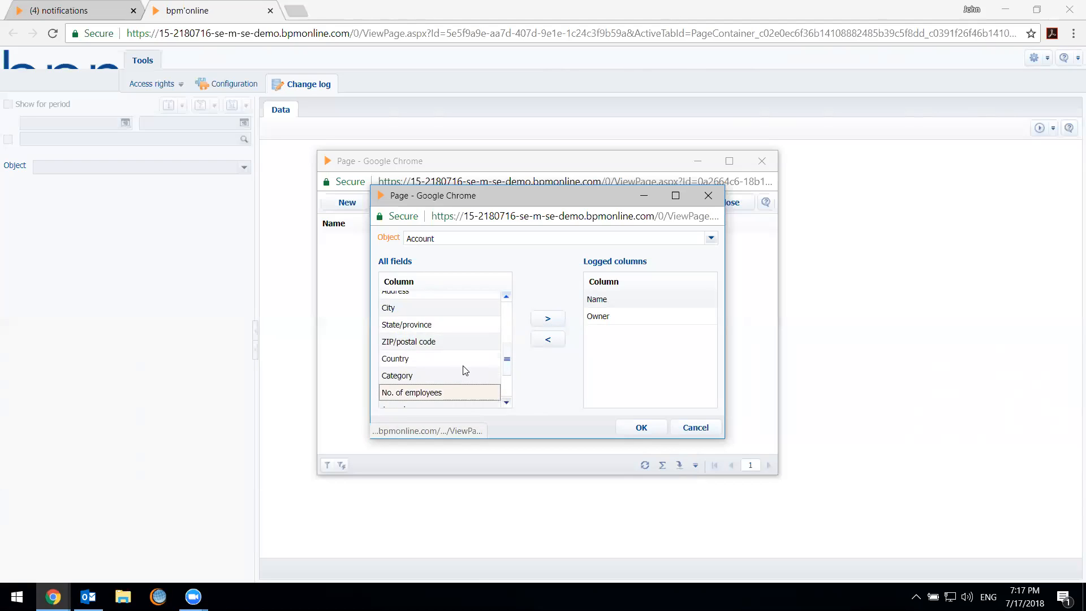
{"action": "left_click", "coordinate": [407, 375]}
{"action": "left_click", "coordinate": [552, 318]}
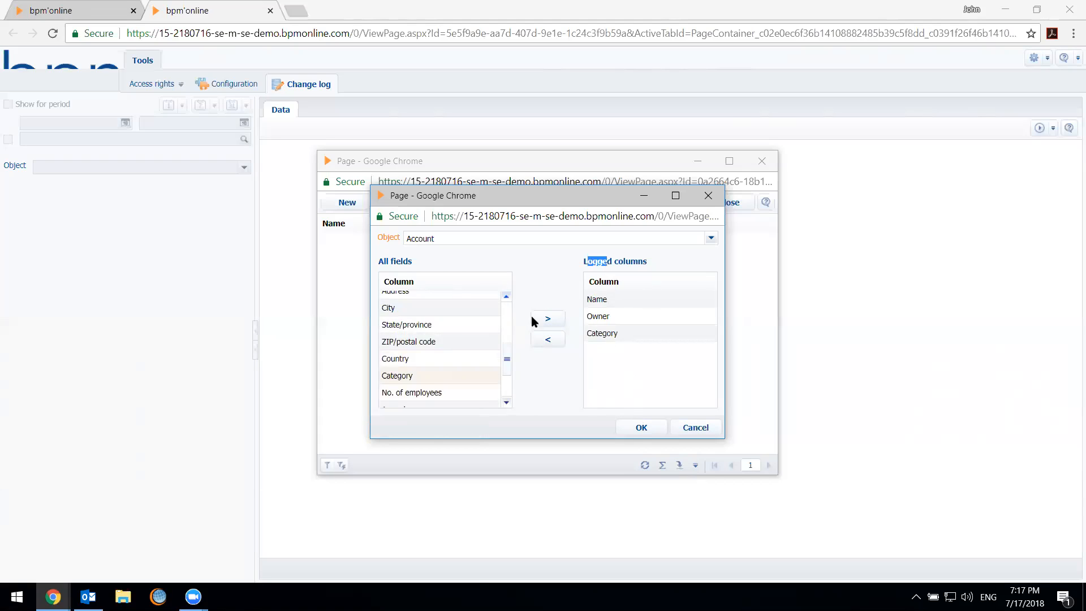
Save the Account object's log setup and close the list of logged objects
{"action": "left_click", "coordinate": [440, 377]}
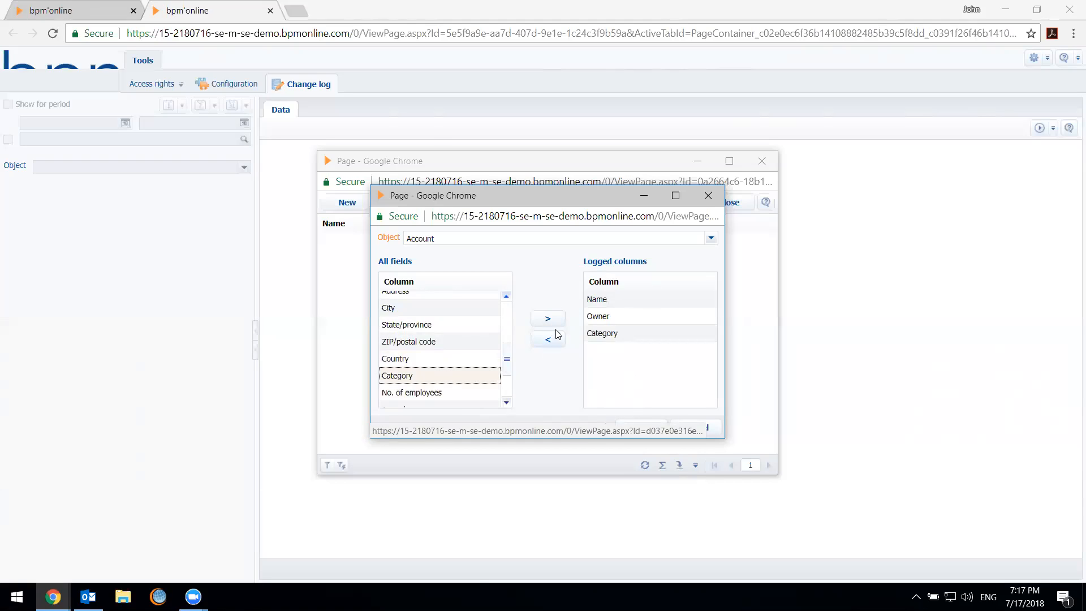
{"action": "left_click", "coordinate": [643, 321]}
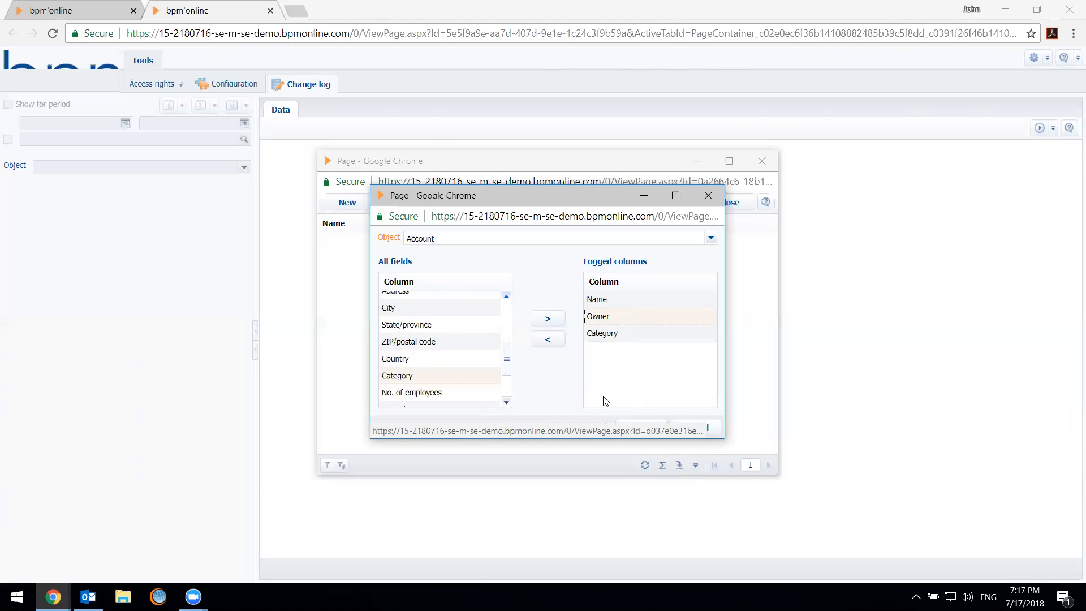
{"action": "left_click", "coordinate": [594, 333]}
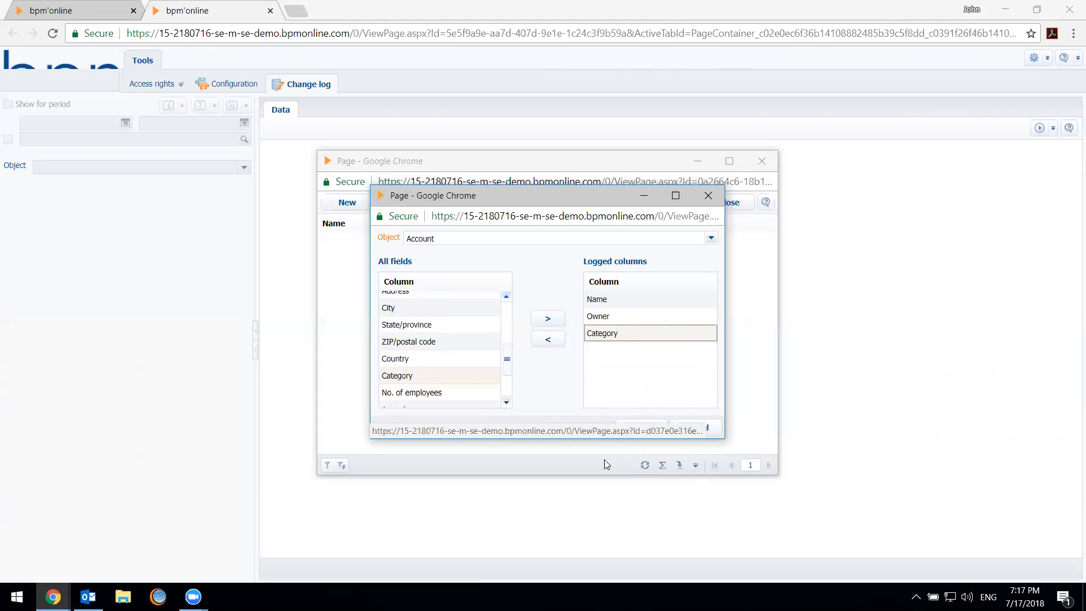
{"action": "left_click", "coordinate": [639, 427]}
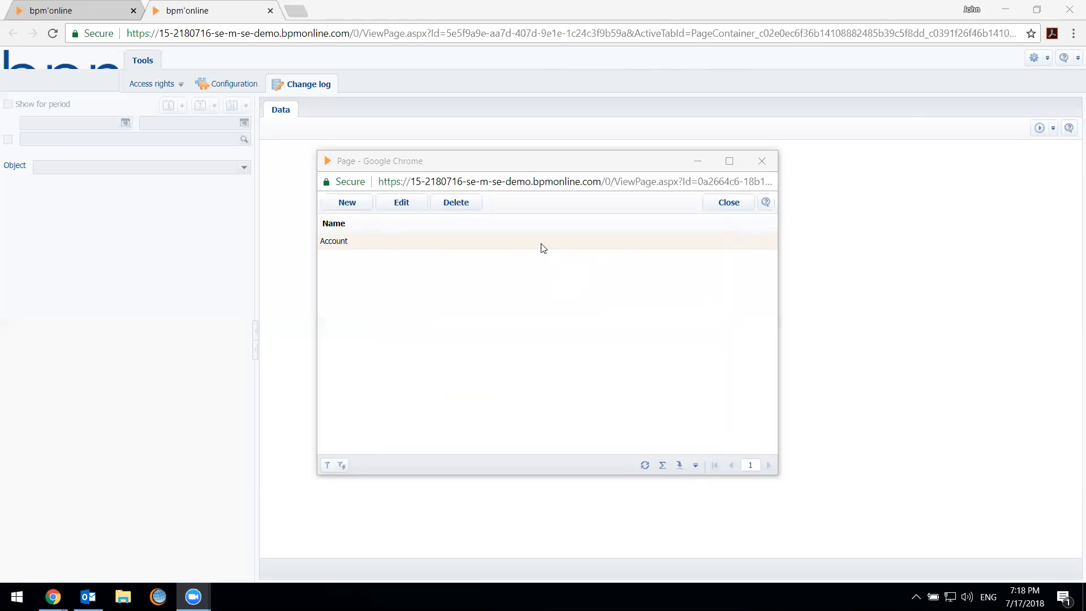
{"action": "left_click", "coordinate": [414, 243]}
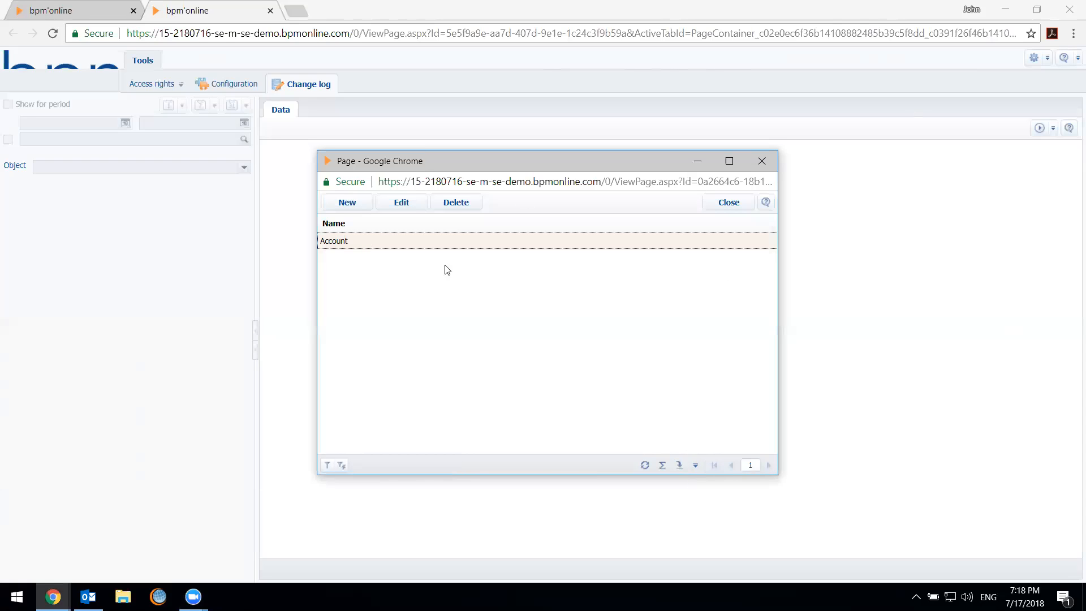
{"action": "left_click", "coordinate": [722, 203]}
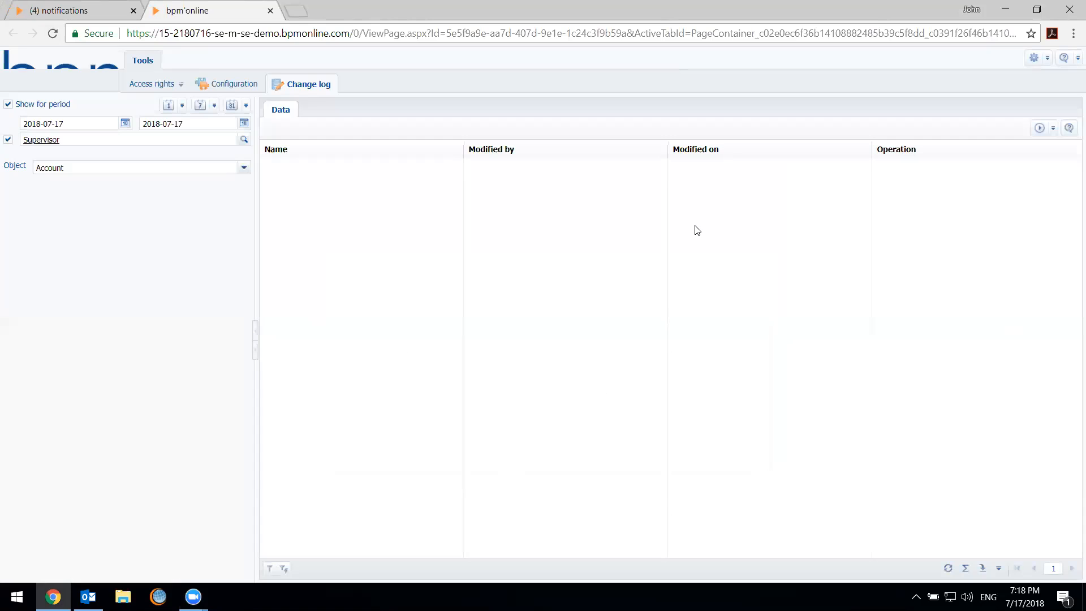
Turn off the period filter and the Supervisor user filter in the change log
{"action": "left_click", "coordinate": [38, 110]}
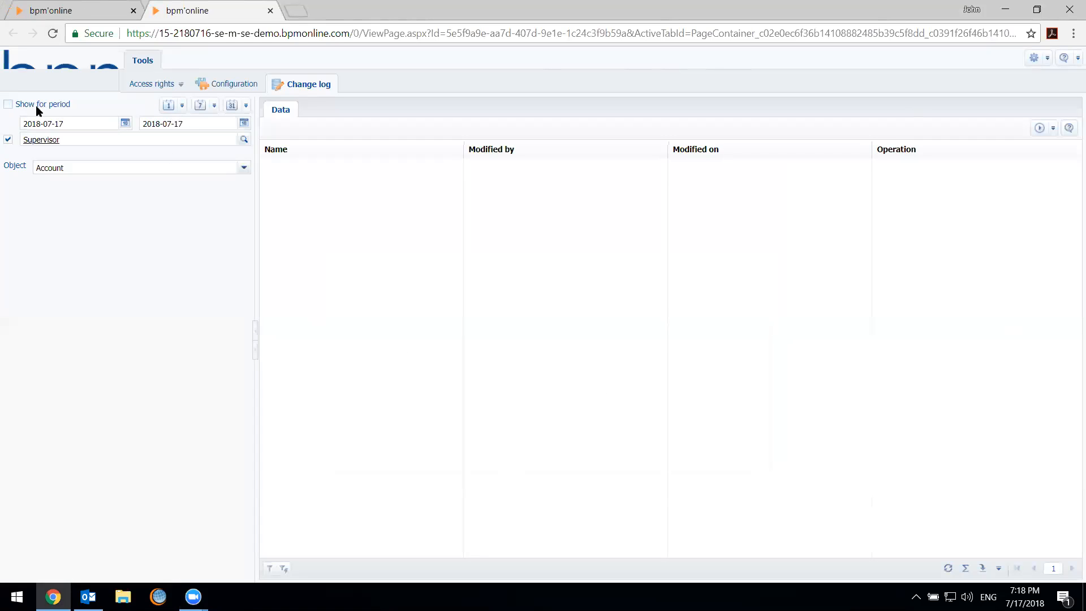
{"action": "left_click", "coordinate": [8, 139]}
{"action": "left_click", "coordinate": [516, 349]}
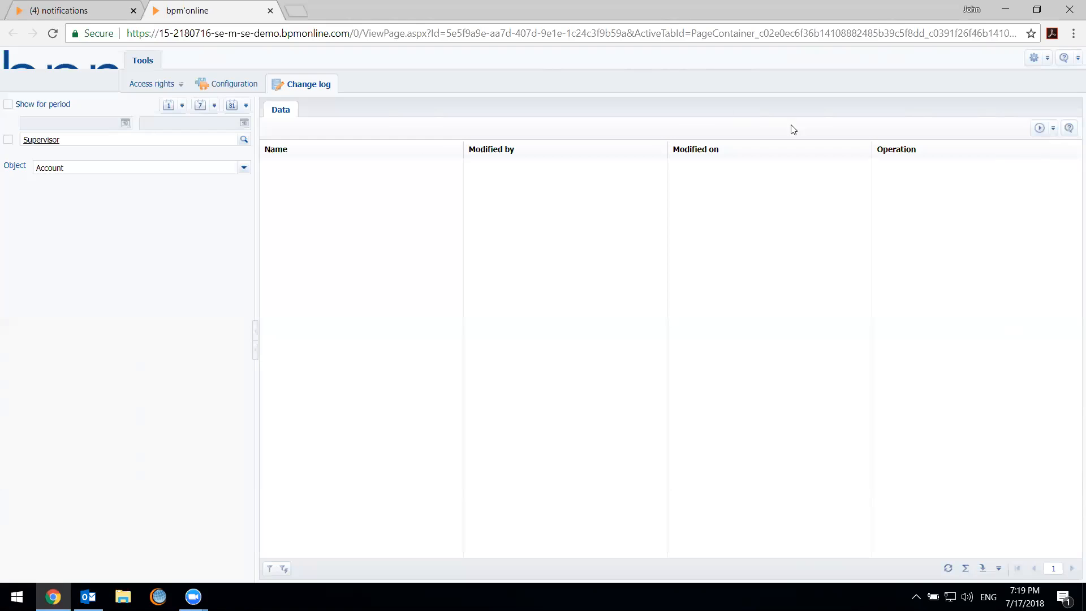
{"action": "left_click", "coordinate": [1038, 127]}
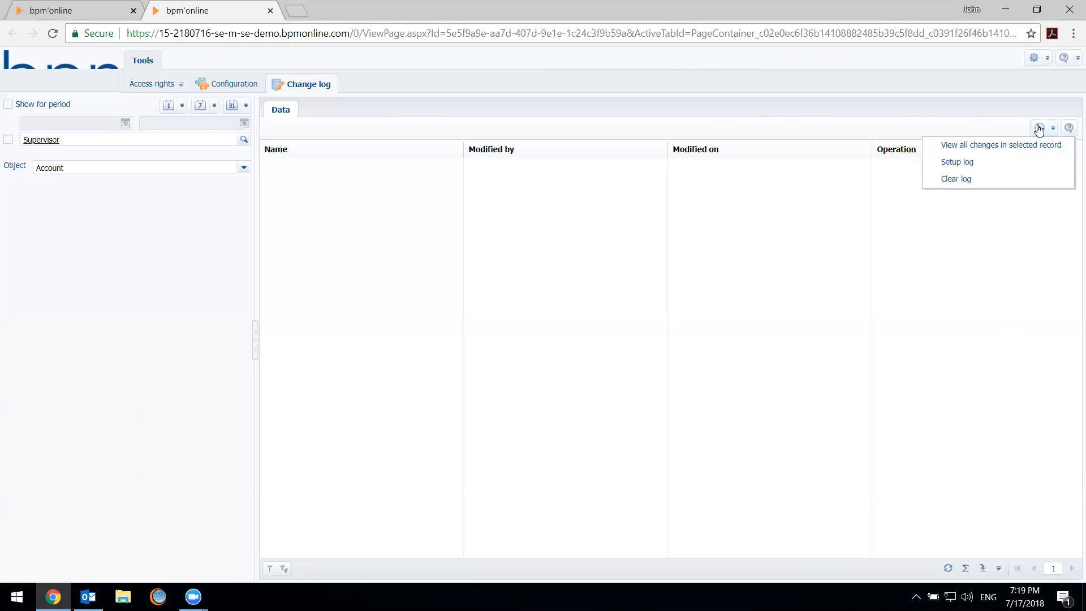
{"action": "left_click", "coordinate": [1028, 155]}
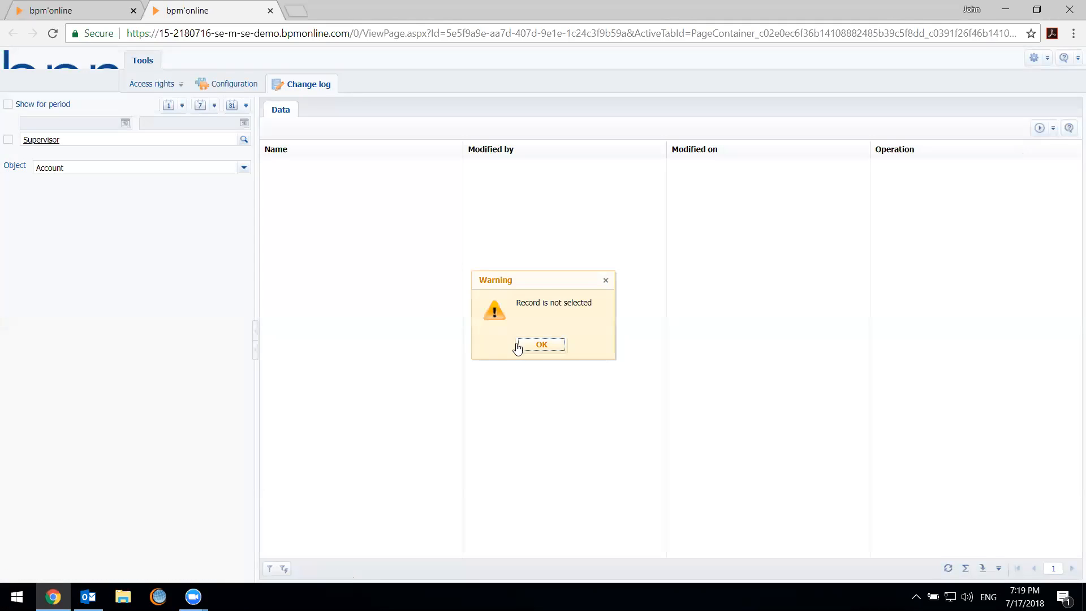
{"action": "left_click", "coordinate": [518, 348]}
Reopen the log setup, review the columns logged for the Account object, and close the setup windows
{"action": "left_click", "coordinate": [1039, 128]}
{"action": "left_click", "coordinate": [1037, 164]}
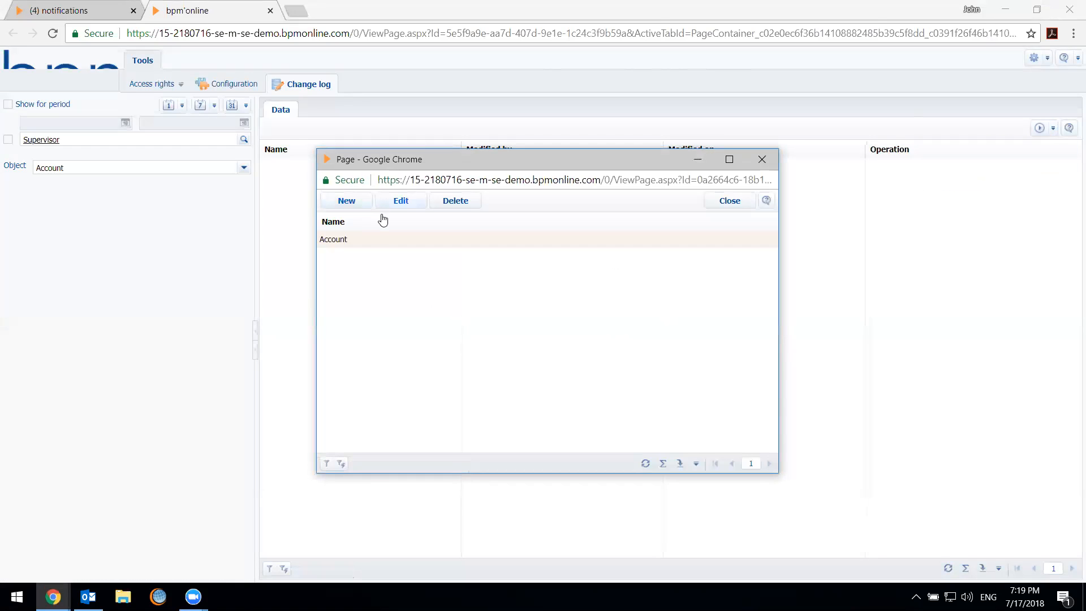
{"action": "double_click", "coordinate": [394, 240]}
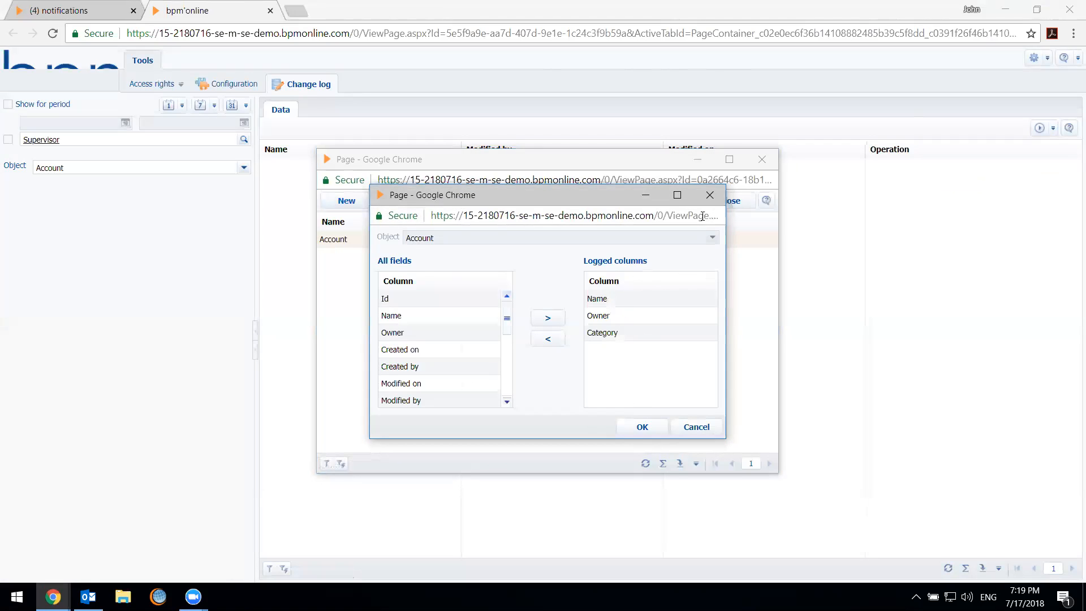
{"action": "left_click", "coordinate": [710, 195]}
{"action": "left_click", "coordinate": [750, 165]}
Open the Global Venture account in the main application's Accounts section and set its Category to A
{"action": "left_click", "coordinate": [41, 8]}
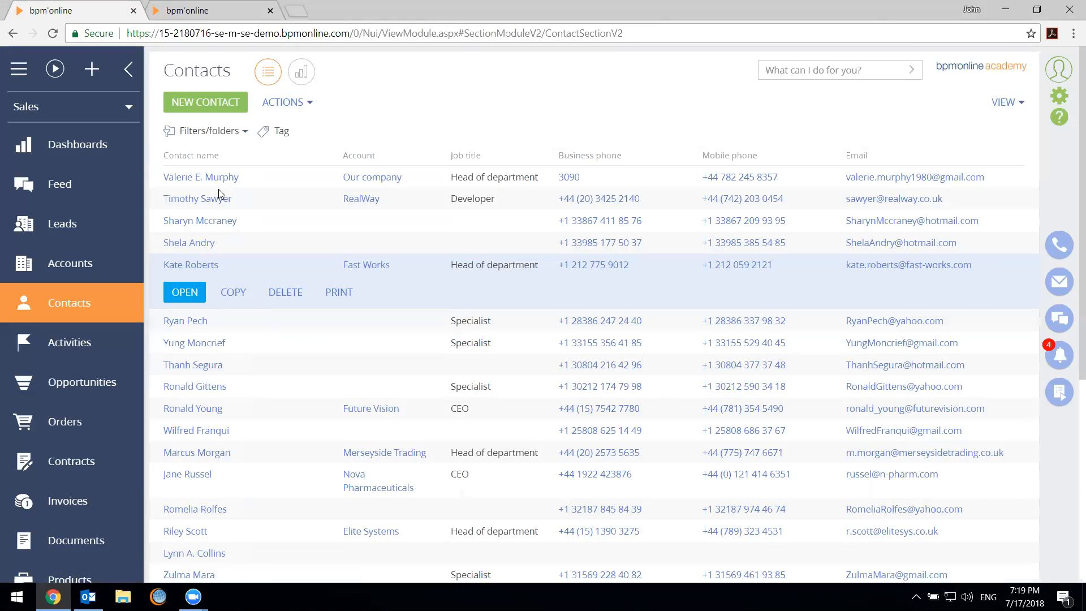
{"action": "left_click", "coordinate": [84, 264]}
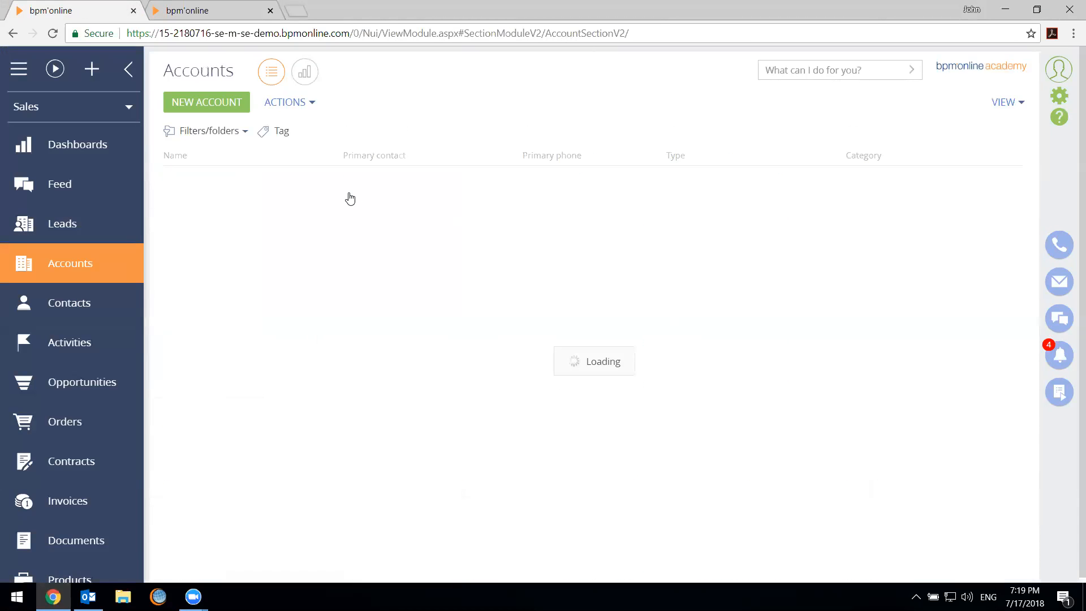
{"action": "left_click", "coordinate": [193, 208]}
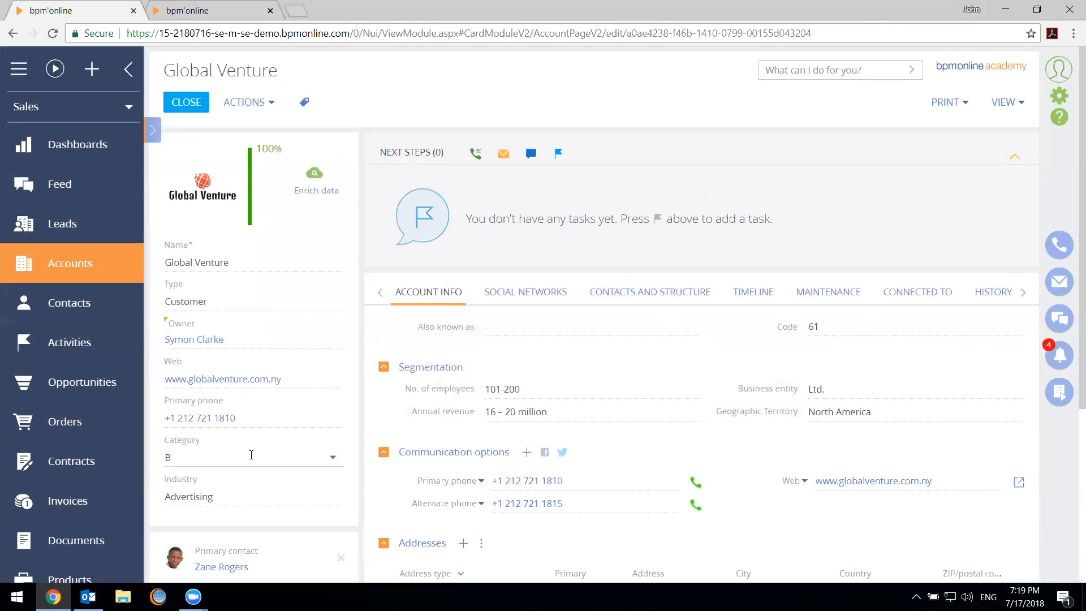
{"action": "left_click", "coordinate": [252, 455]}
{"action": "left_click", "coordinate": [237, 355]}
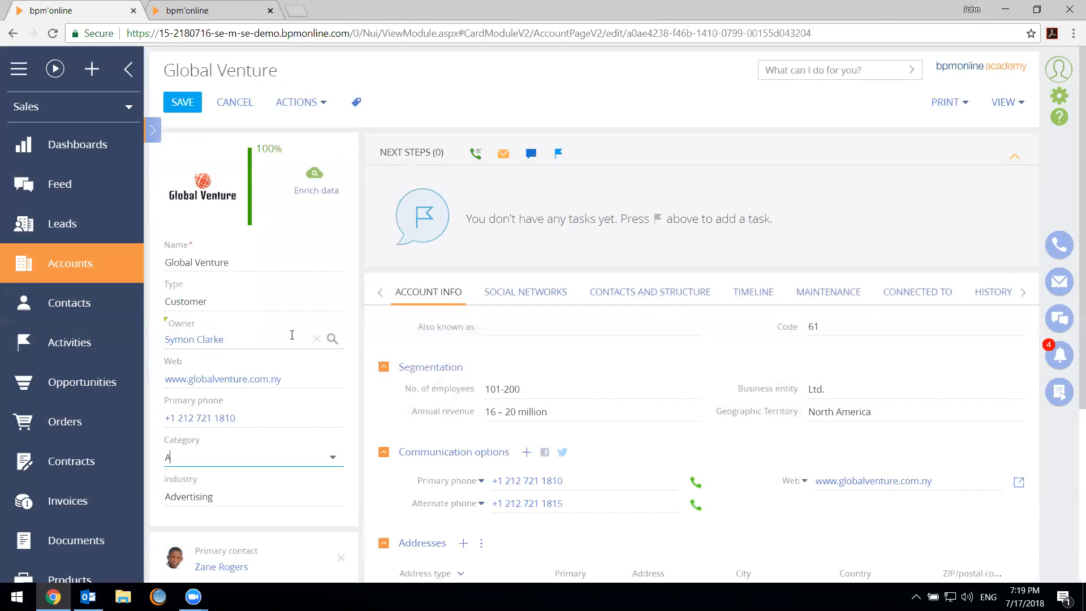
Assign a different owner to the Global Venture account, then save and close the record
{"action": "left_click", "coordinate": [315, 339]}
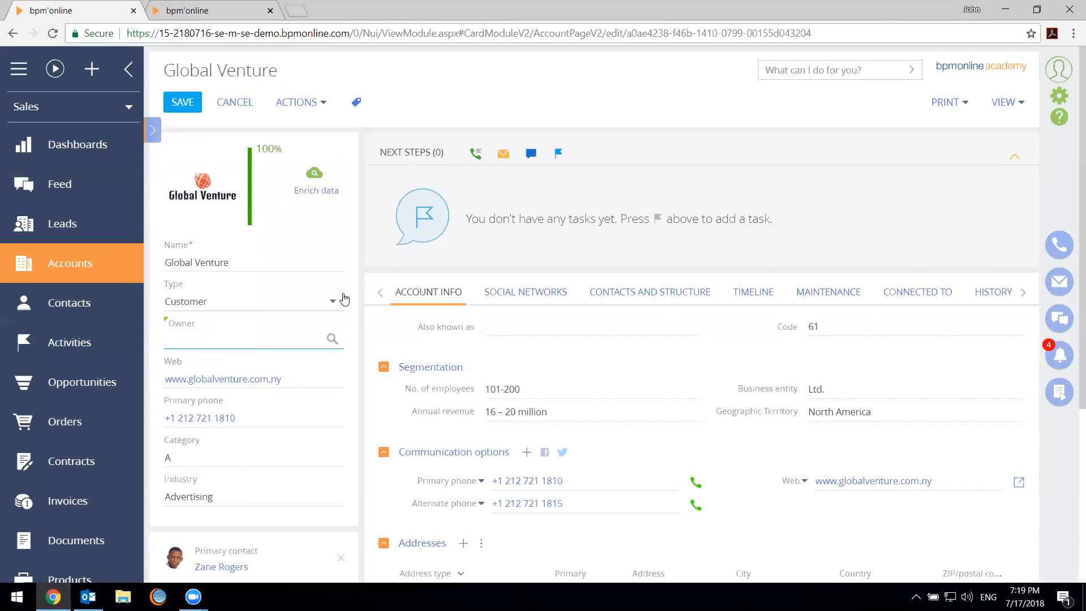
{"action": "left_click", "coordinate": [259, 356]}
{"action": "left_click", "coordinate": [183, 102]}
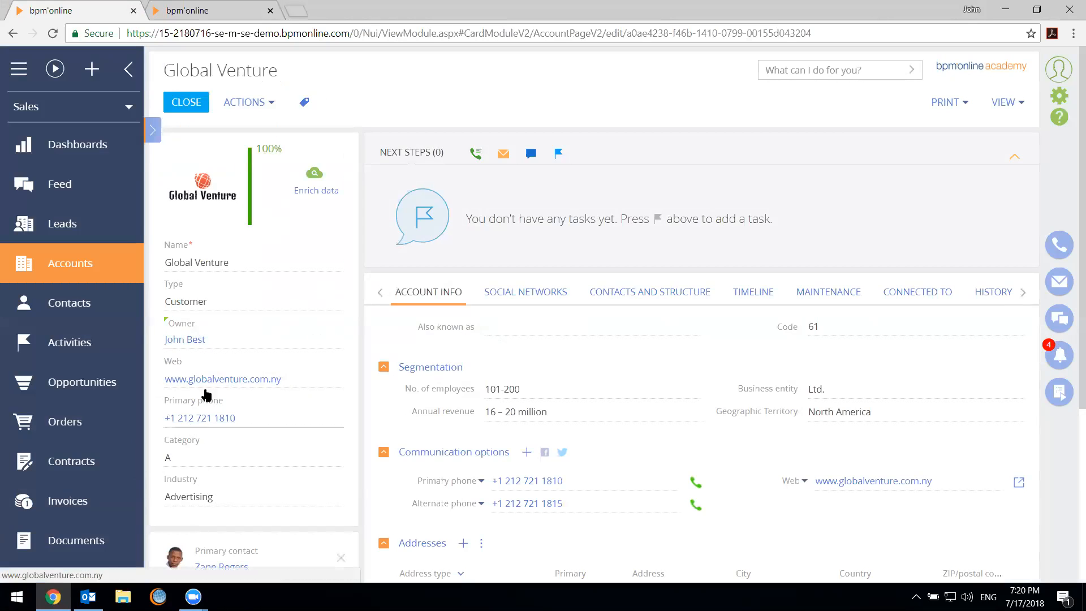
{"action": "left_click", "coordinate": [180, 106]}
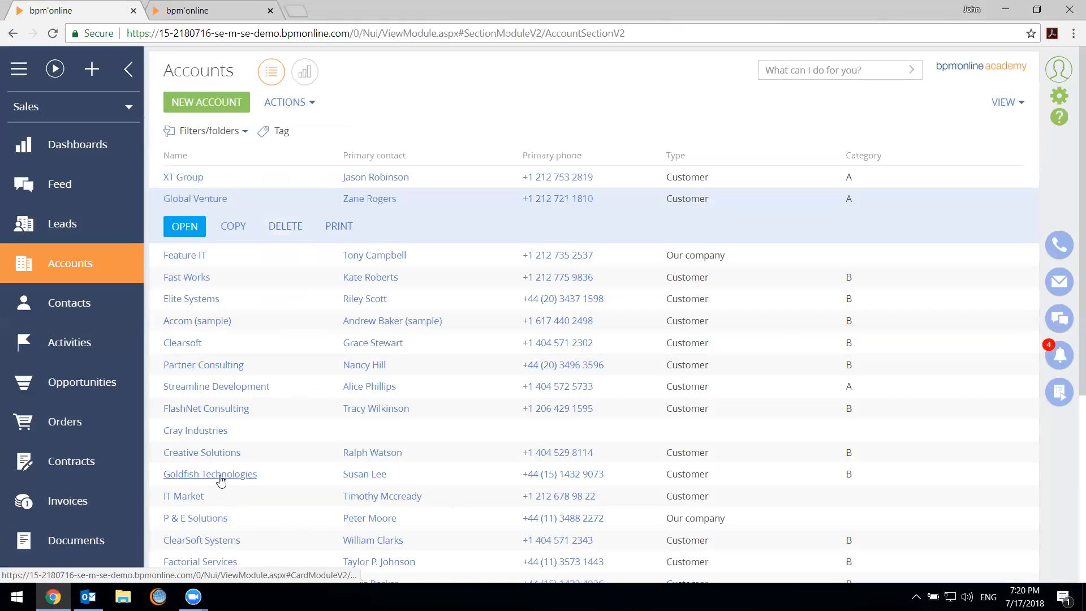
Open the Goldfish Technologies account and replace its name using the suggested online match GoldfishTechnologies (gftech.in)
{"action": "left_click", "coordinate": [219, 478]}
{"action": "left_click", "coordinate": [171, 251]}
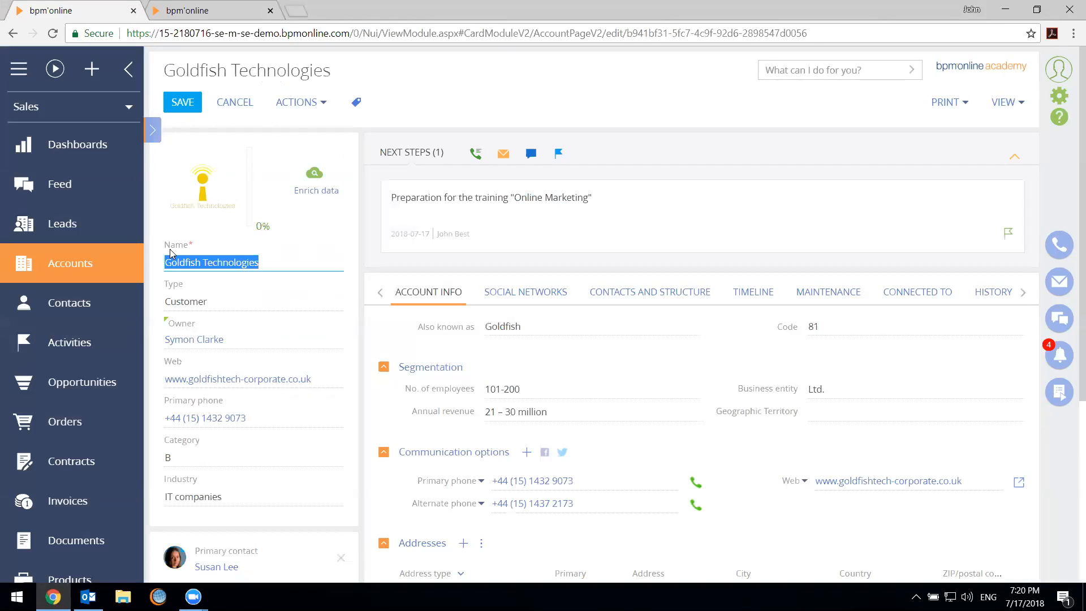
{"action": "type", "text": "GfTECH"}
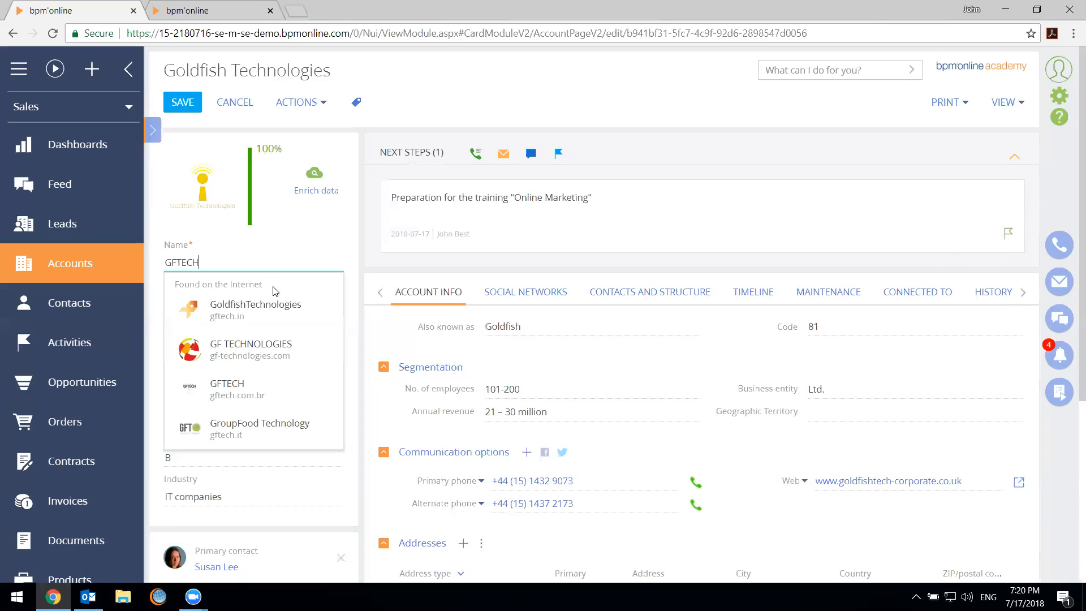
{"action": "left_click", "coordinate": [275, 307]}
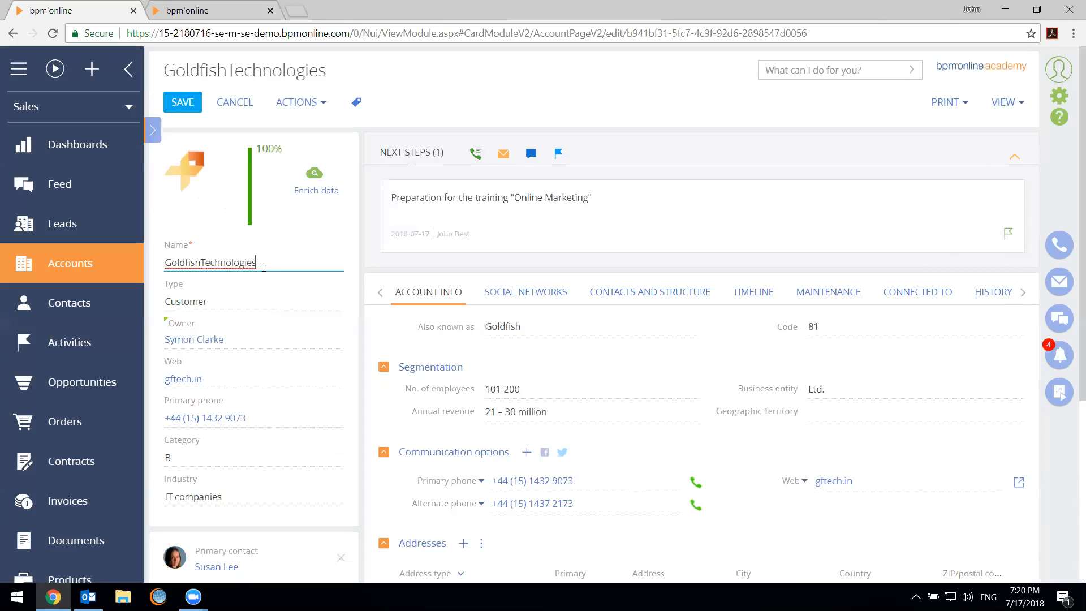
Assign a different owner to the GoldfishTechnologies account, set its Category to C, and save and close the record
{"action": "left_click", "coordinate": [316, 339]}
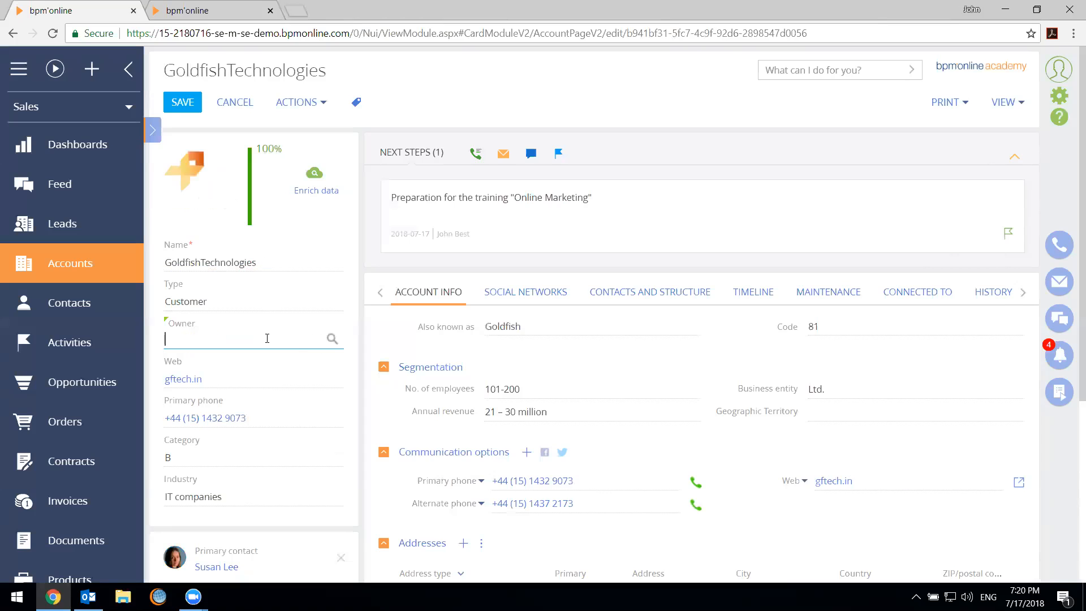
{"action": "type", "text": "Valer"}
{"action": "left_click", "coordinate": [262, 368]}
{"action": "left_click", "coordinate": [321, 463]}
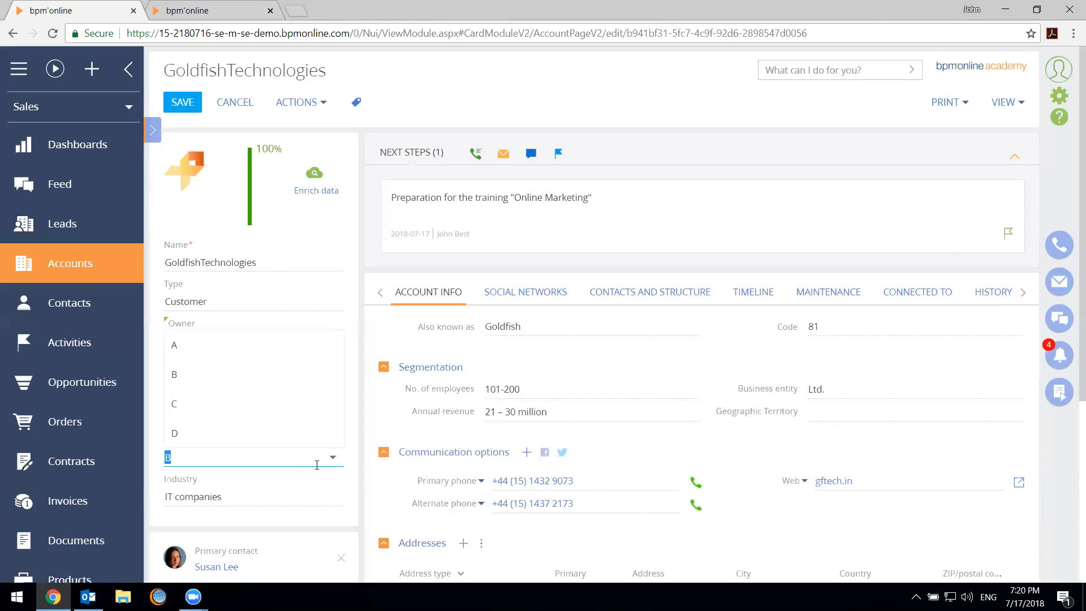
{"action": "left_click", "coordinate": [286, 408]}
{"action": "left_click", "coordinate": [186, 100]}
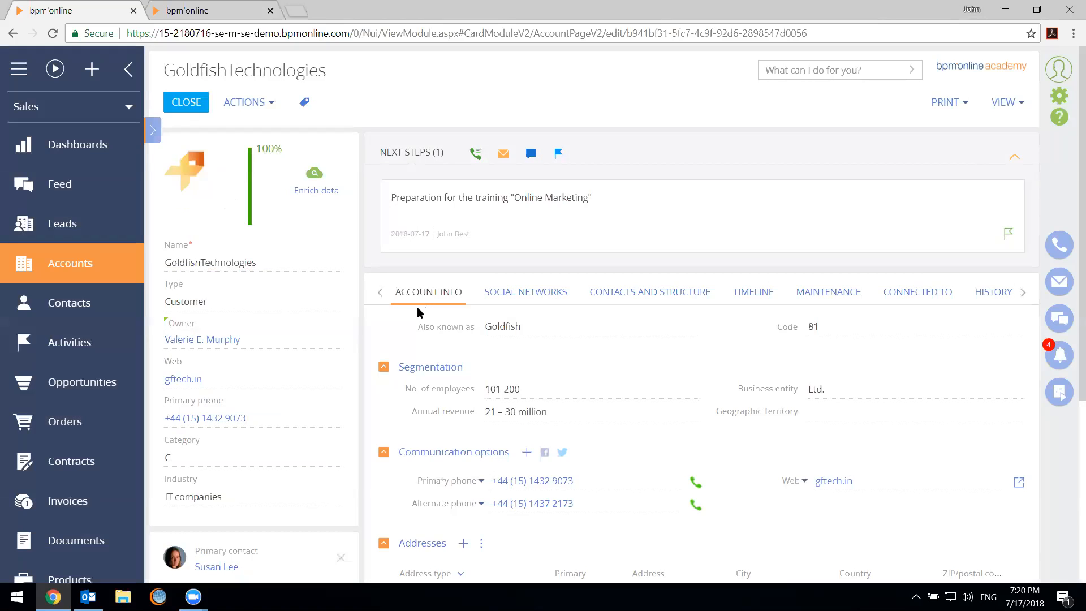
{"action": "left_click", "coordinate": [198, 105]}
Open the Leoline account and replace its name using the suggested online match LEO & LIN (leoandlin.com)
{"action": "scroll", "coordinate": [272, 503], "scroll_direction": "down", "scroll_amount": 4}
{"action": "left_click", "coordinate": [269, 498]}
{"action": "left_click", "coordinate": [185, 475]}
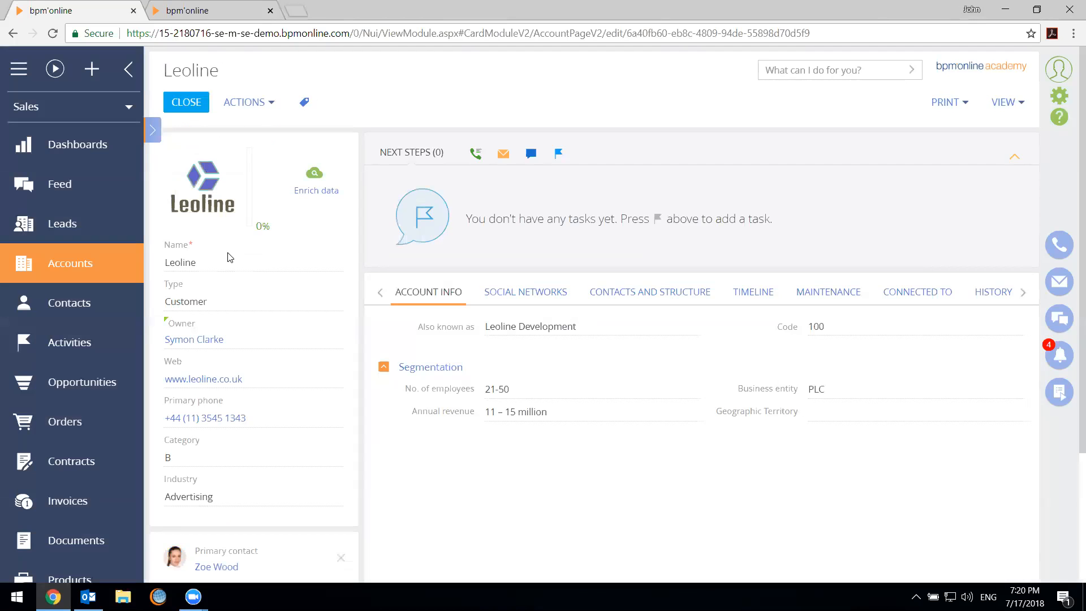
{"action": "left_click", "coordinate": [247, 261]}
{"action": "key", "text": "BackSpace"}
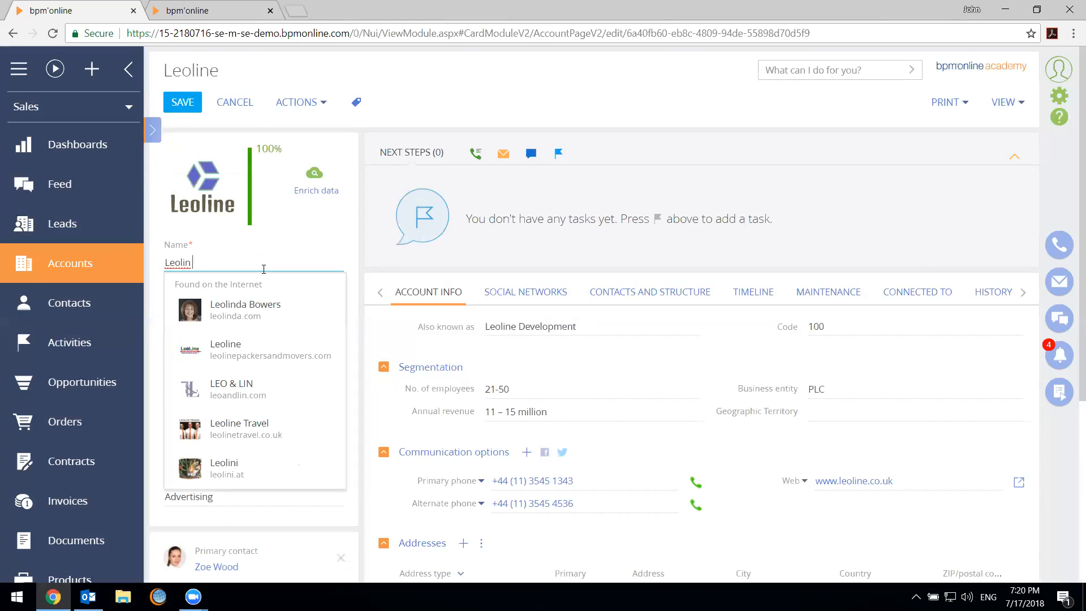
{"action": "left_click", "coordinate": [233, 393]}
Set the LEO & LIN account's owner to Administrator and its Category to D, and save the record
{"action": "left_click", "coordinate": [311, 343]}
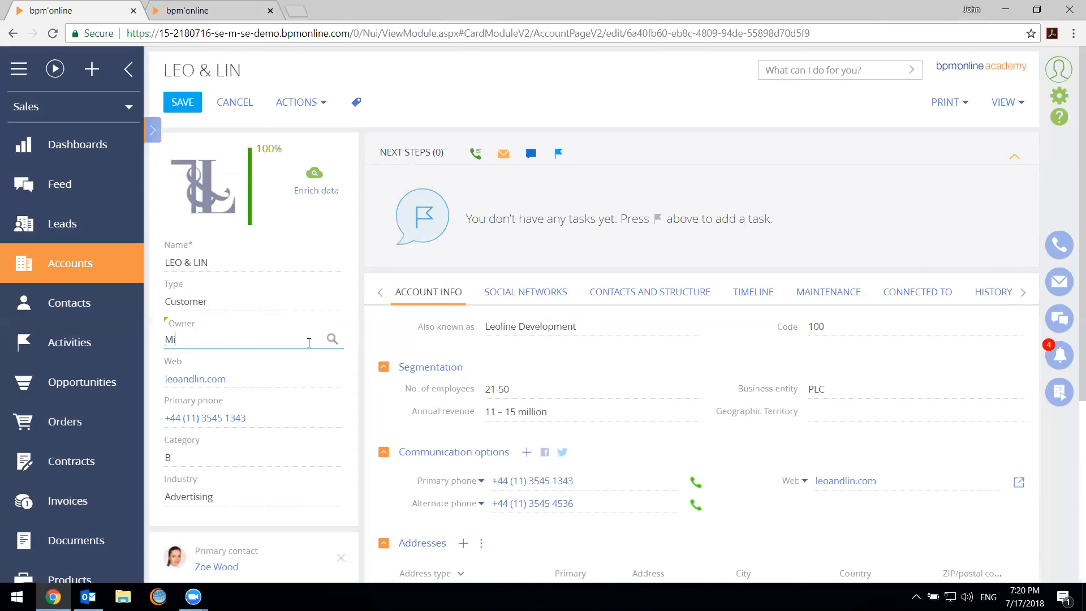
{"action": "left_click", "coordinate": [280, 363]}
{"action": "left_click", "coordinate": [218, 461]}
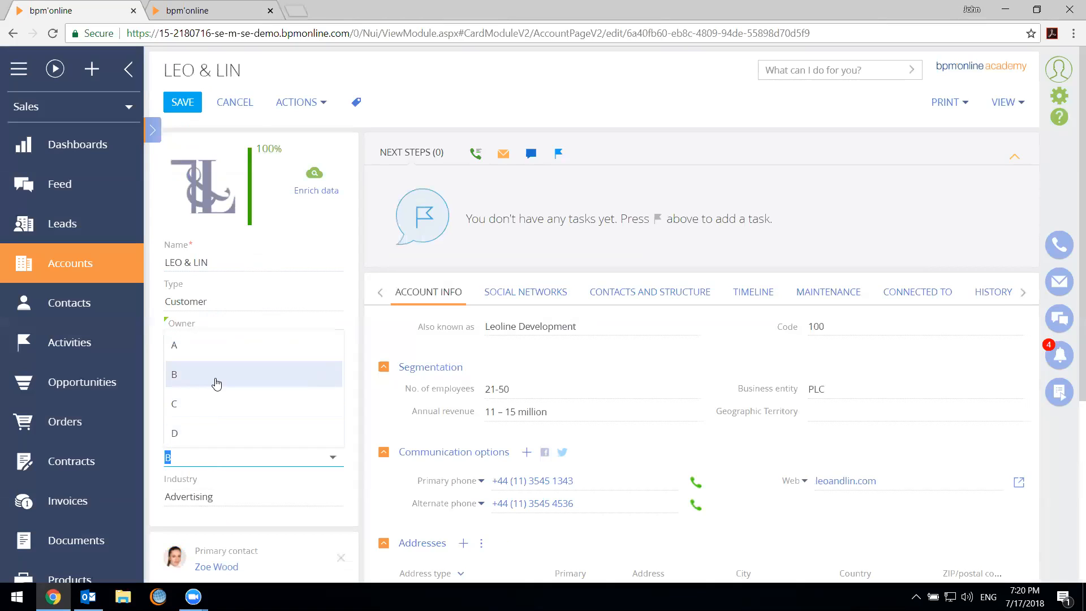
{"action": "left_click", "coordinate": [197, 435]}
{"action": "left_click", "coordinate": [186, 104]}
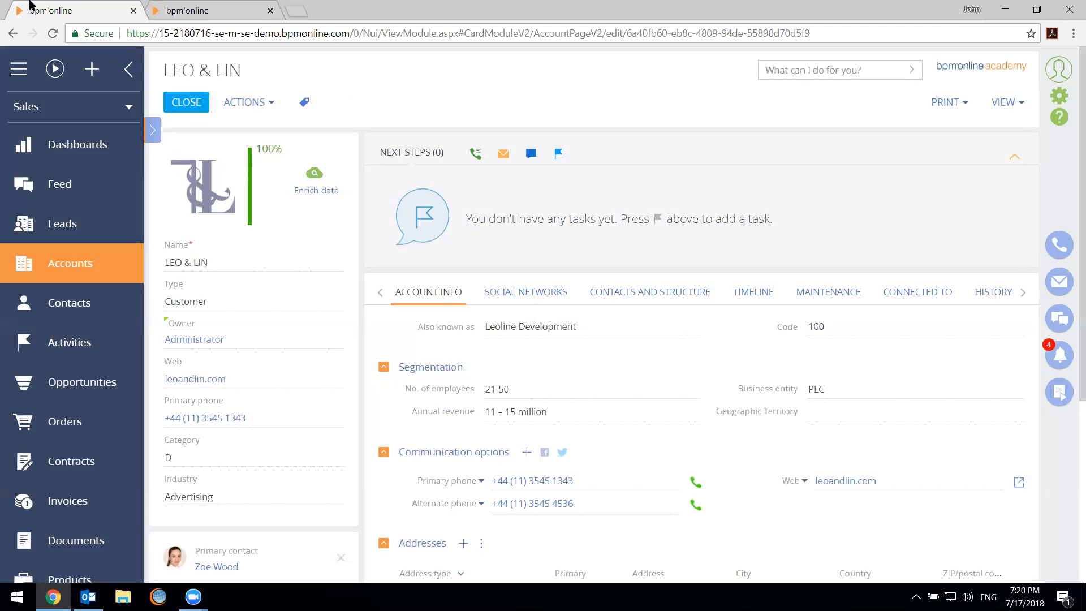
Reload the change log and examine the name, modification time and operation logged for LEO & LIN
{"action": "left_click", "coordinate": [161, 7]}
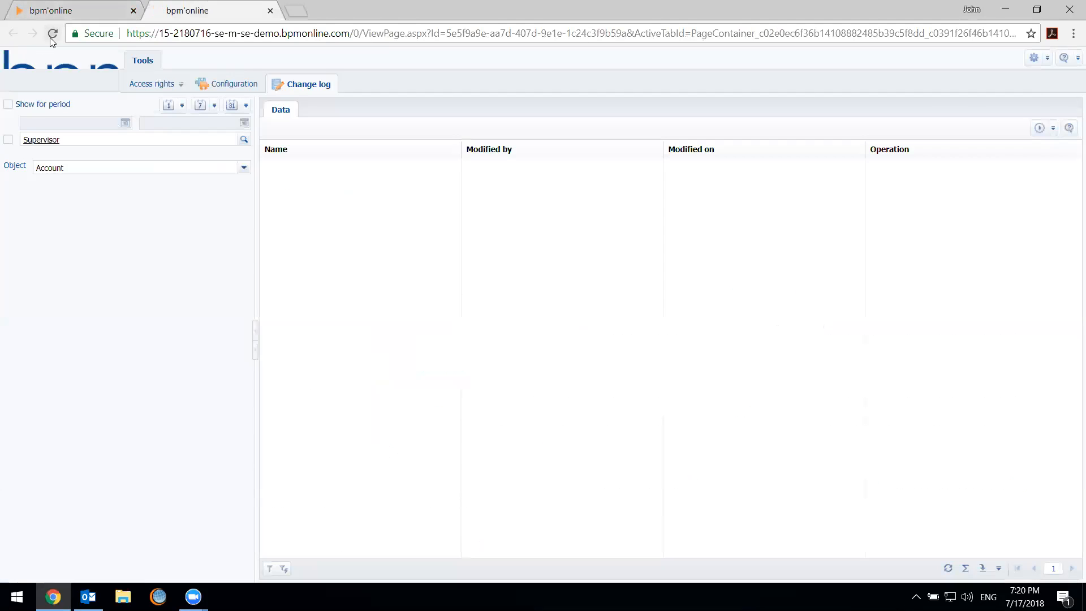
{"action": "left_click", "coordinate": [52, 34]}
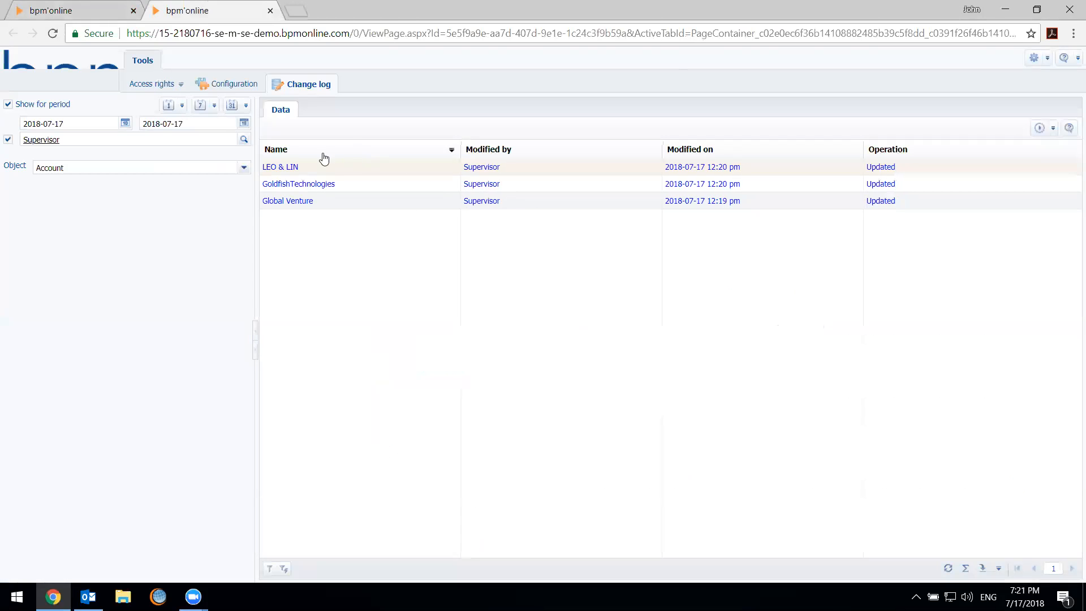
{"action": "left_click", "coordinate": [278, 166]}
{"action": "left_click", "coordinate": [627, 172]}
{"action": "left_click", "coordinate": [710, 172]}
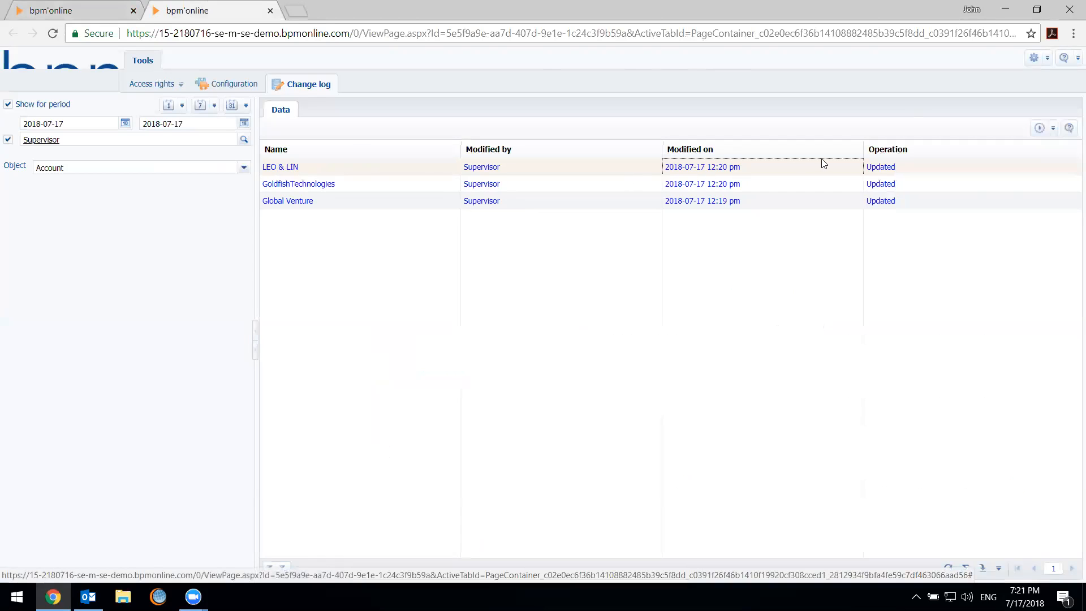
{"action": "left_click", "coordinate": [939, 167]}
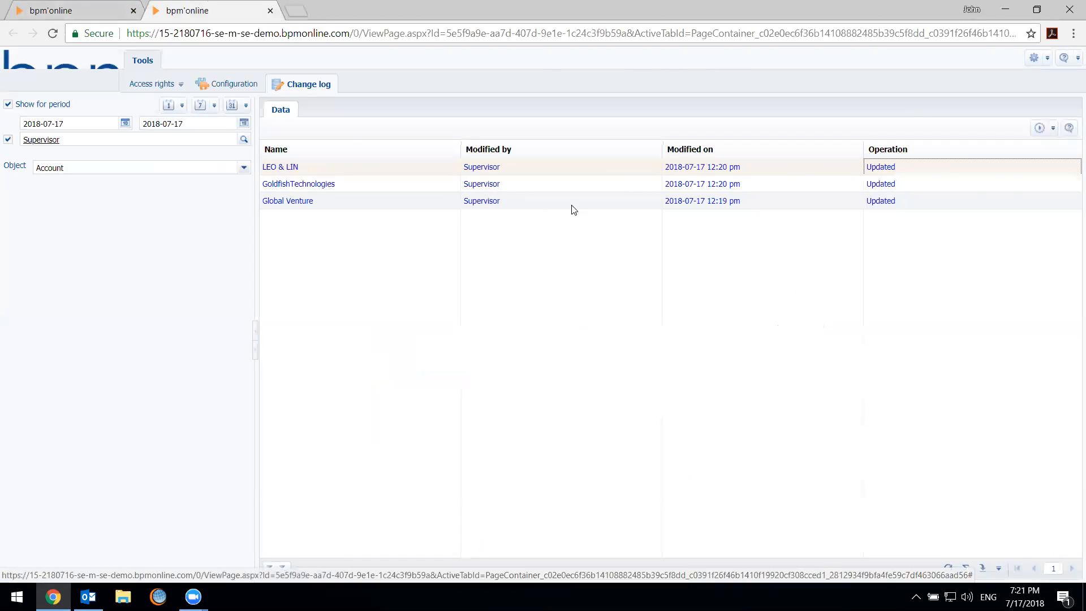
Close the LEO & LIN record and create a new account from the suggested online match Apple (apple.com)
{"action": "left_click", "coordinate": [128, 8]}
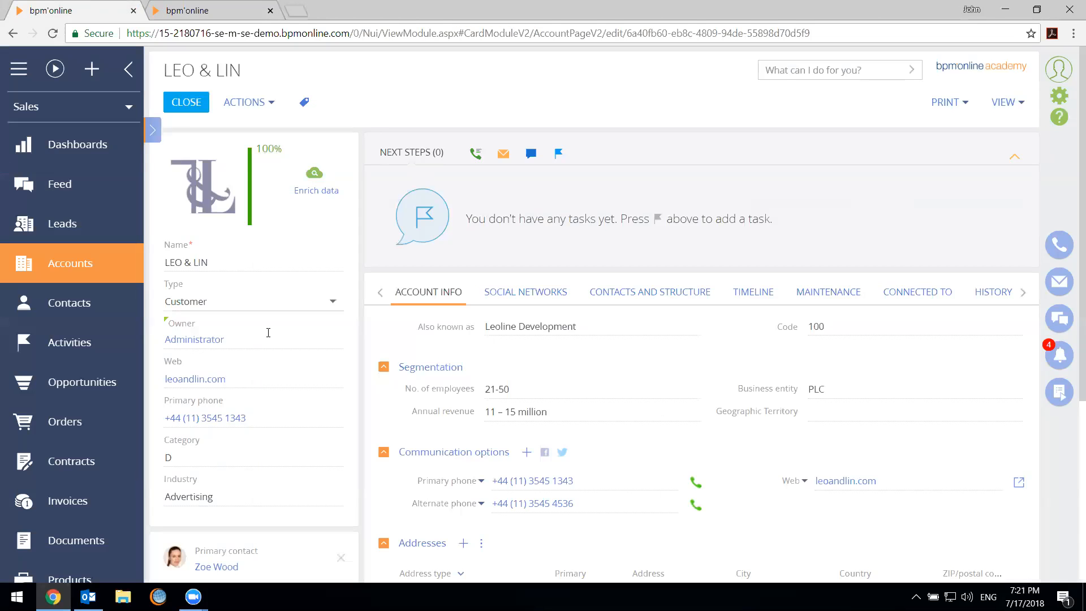
{"action": "left_click", "coordinate": [187, 103]}
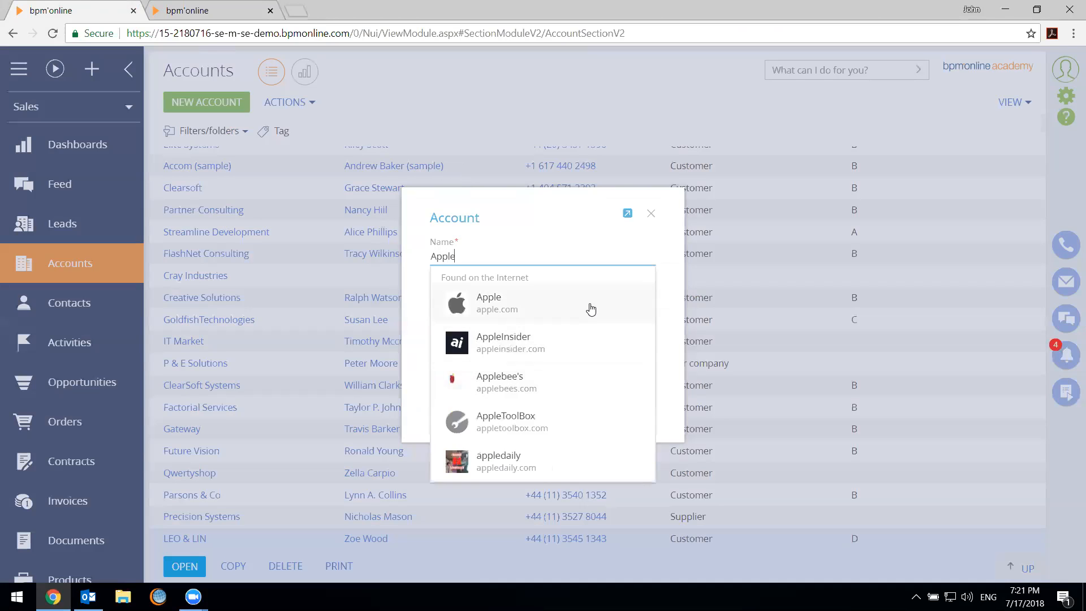
{"action": "left_click", "coordinate": [589, 308]}
{"action": "left_click", "coordinate": [570, 418]}
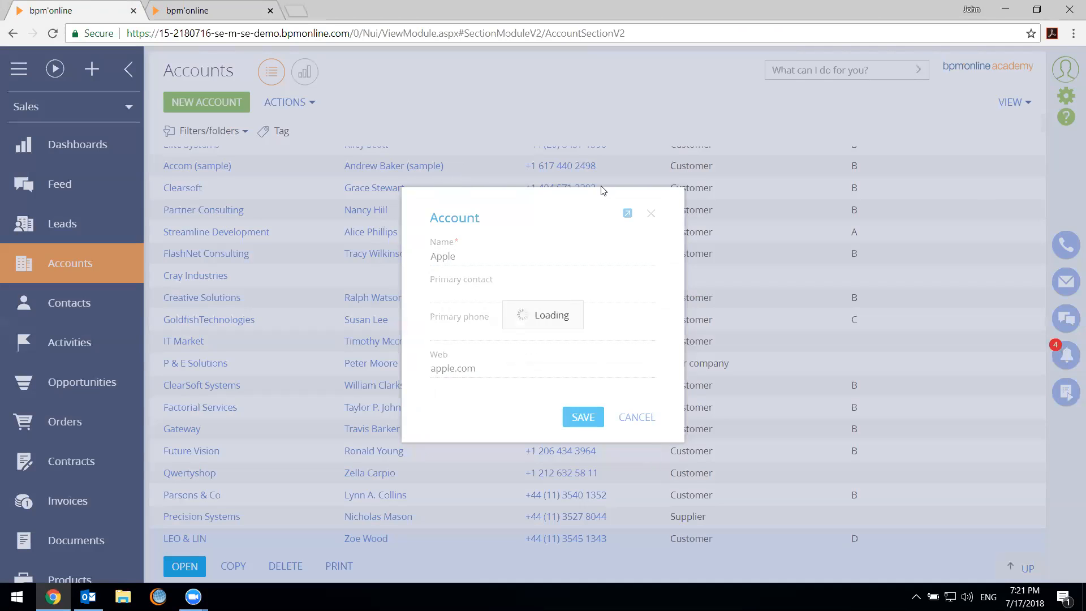
Open the Apple account, set its Category to A and save it, and reload the change log
{"action": "scroll", "coordinate": [300, 282], "scroll_direction": "down", "scroll_amount": 3}
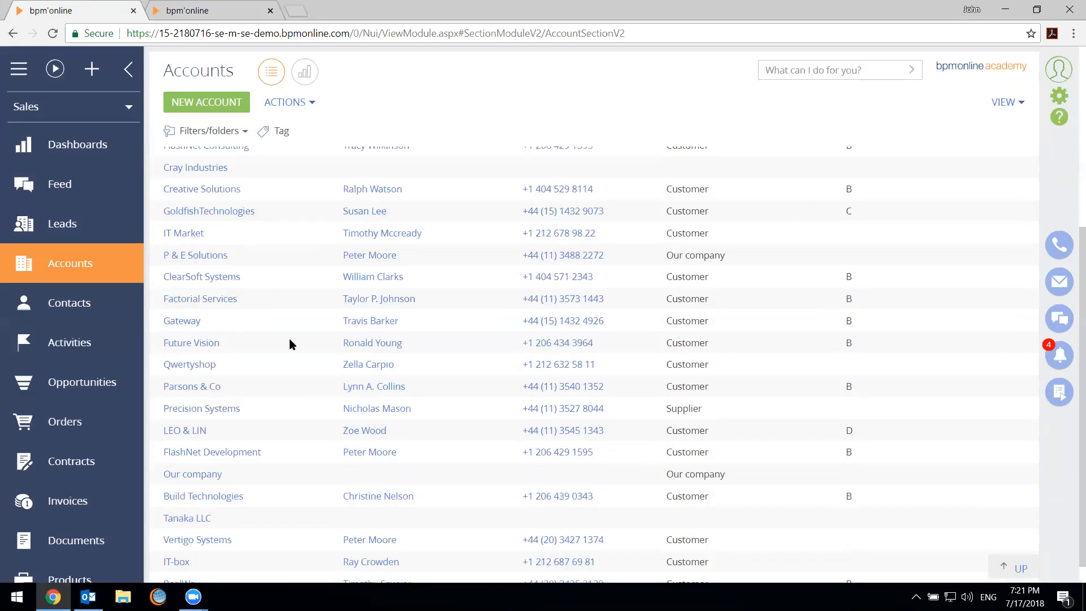
{"action": "left_click", "coordinate": [184, 204]}
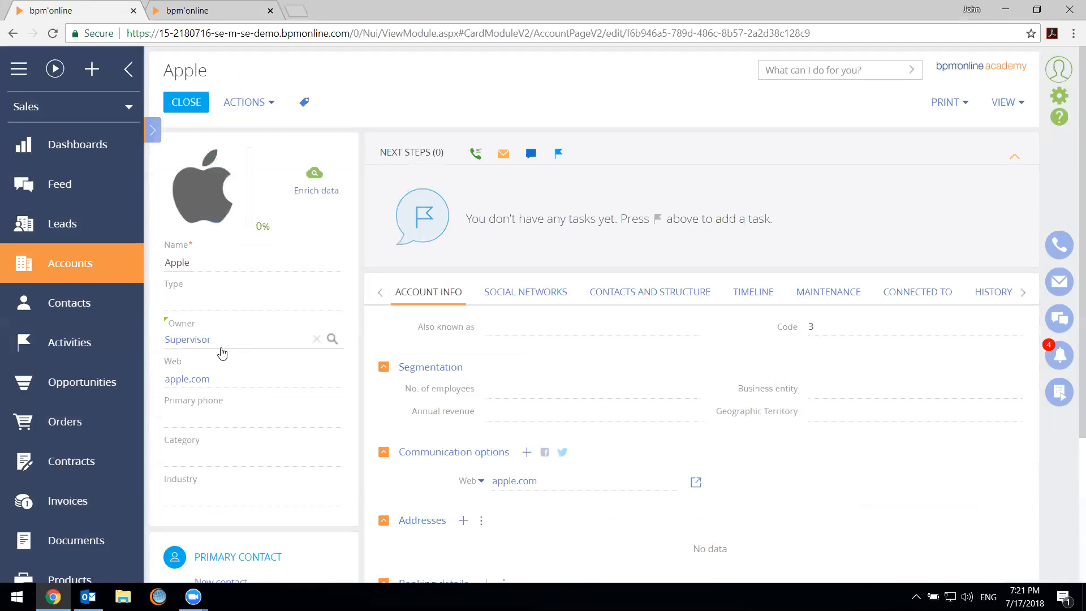
{"action": "left_click", "coordinate": [267, 456]}
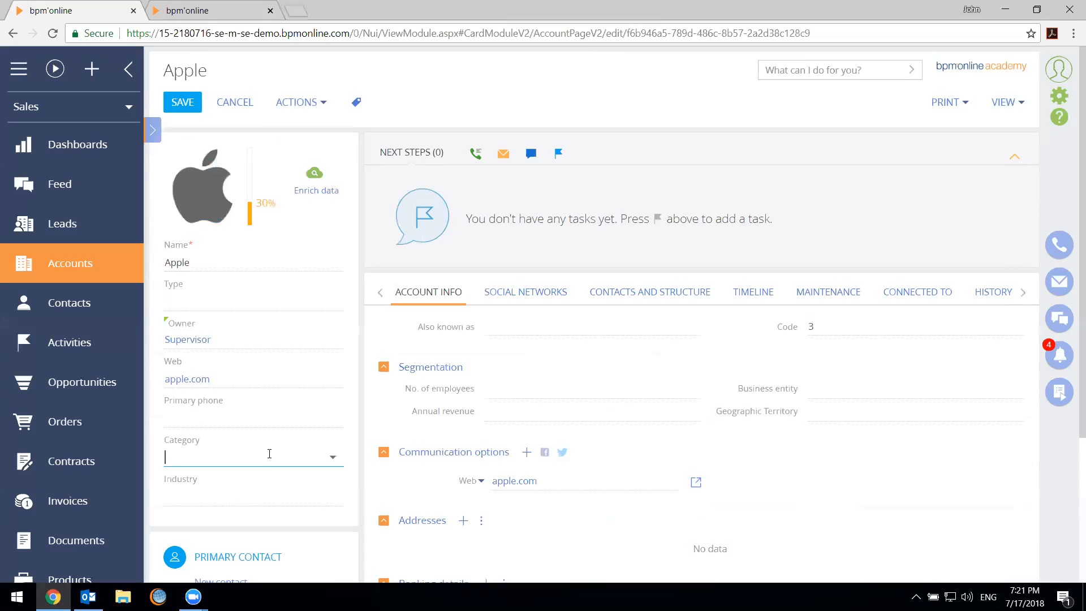
{"action": "left_click", "coordinate": [220, 345]}
{"action": "left_click", "coordinate": [196, 105]}
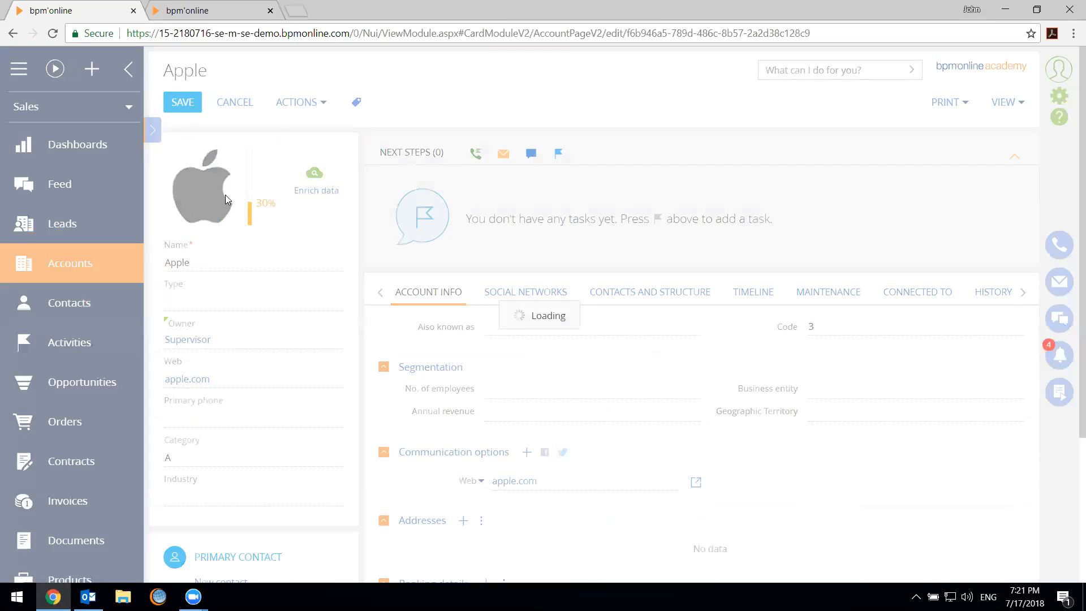
{"action": "left_click", "coordinate": [182, 10]}
{"action": "left_click", "coordinate": [51, 35]}
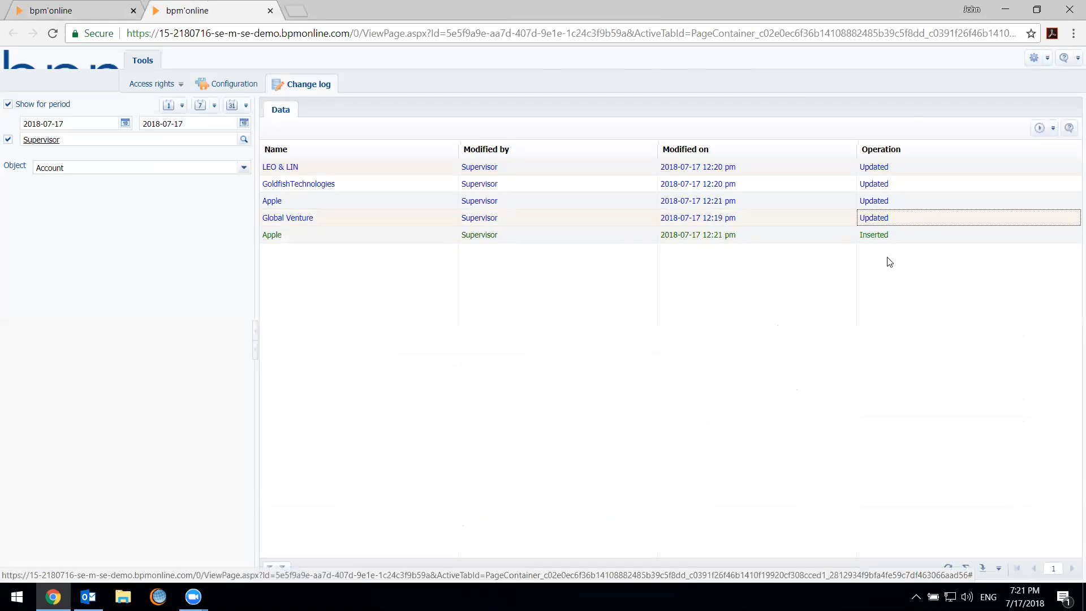
Clear the owner of the Apple account and save the record
{"action": "left_click", "coordinate": [101, 7]}
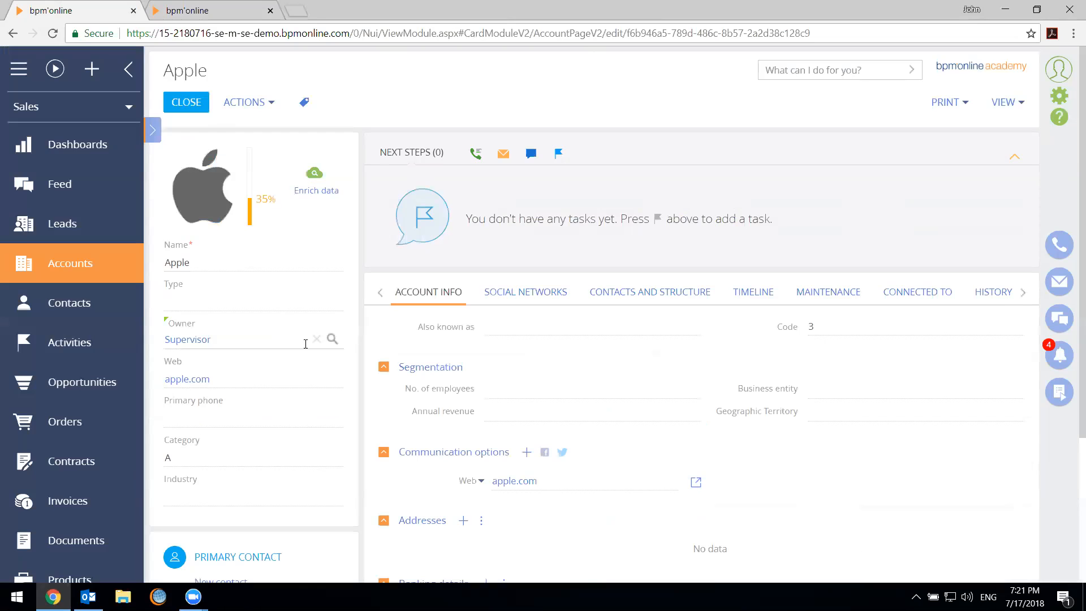
{"action": "left_click", "coordinate": [317, 340]}
{"action": "left_click", "coordinate": [190, 98]}
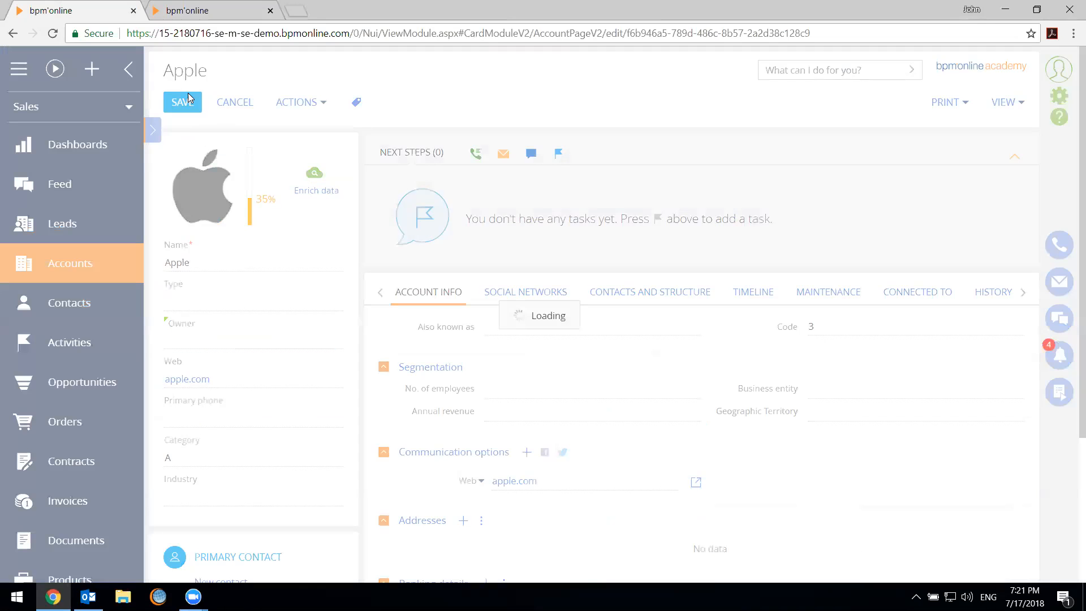
Reload the change log again and examine the update entries for the Apple account
{"action": "left_click", "coordinate": [198, 10]}
{"action": "left_click", "coordinate": [53, 32]}
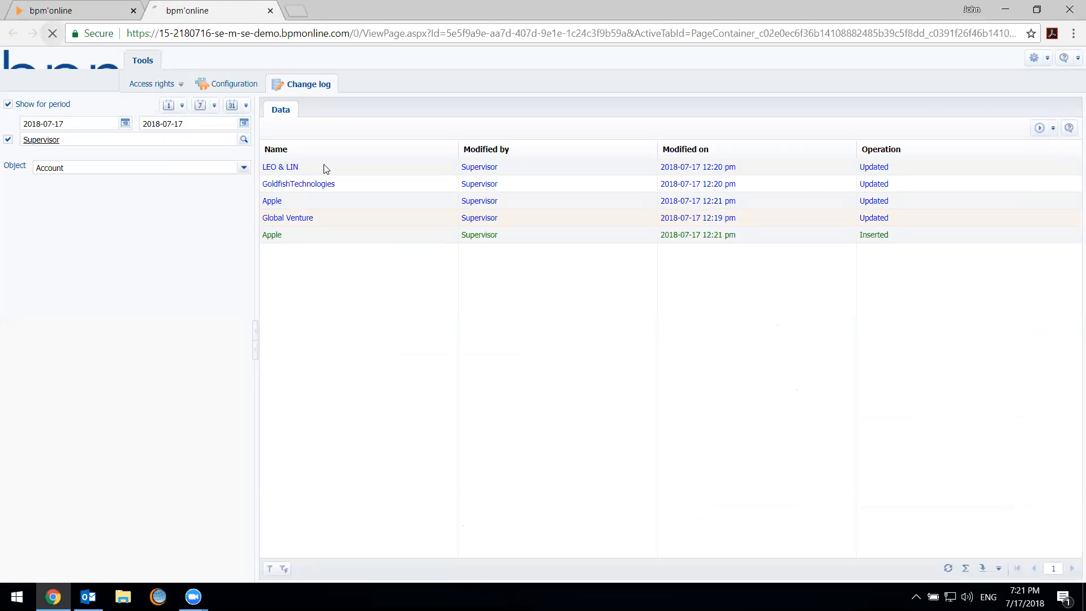
{"action": "left_click", "coordinate": [442, 249]}
{"action": "left_click", "coordinate": [561, 220]}
{"action": "left_click", "coordinate": [566, 200]}
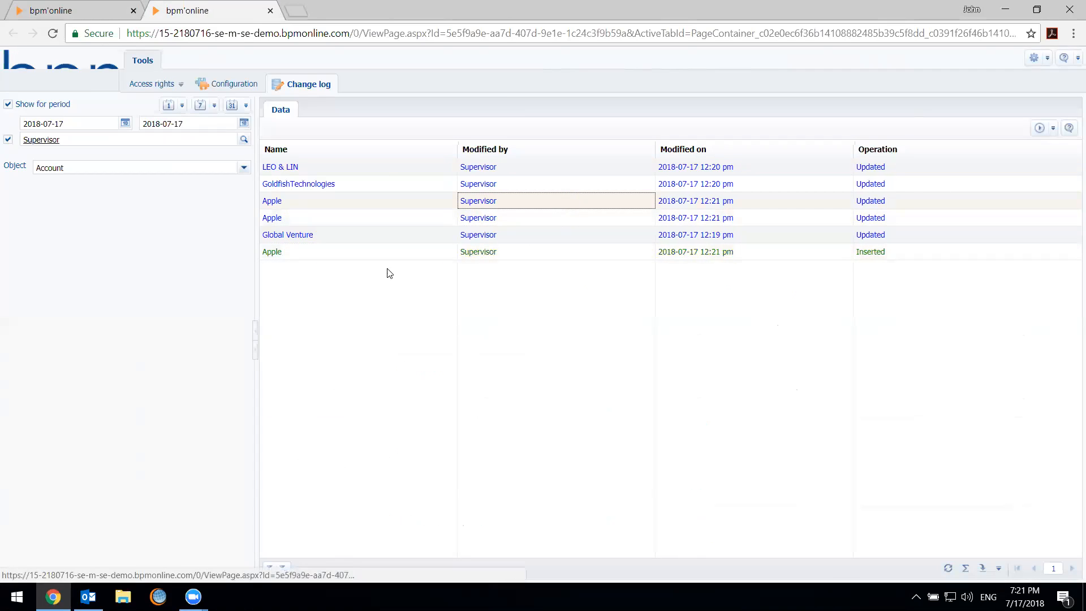
{"action": "left_click", "coordinate": [938, 201]}
{"action": "left_click", "coordinate": [904, 219]}
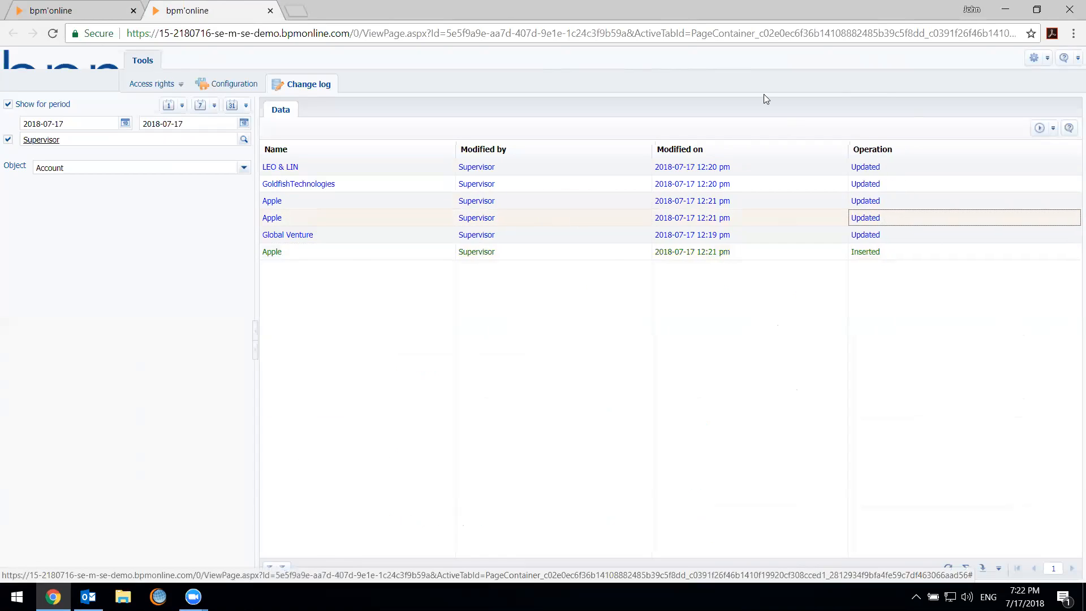
View all changes in the GoldfishTechnologies record, widening the window and sorting by Operation, and close it
{"action": "left_click", "coordinate": [425, 187]}
{"action": "left_click", "coordinate": [1040, 127]}
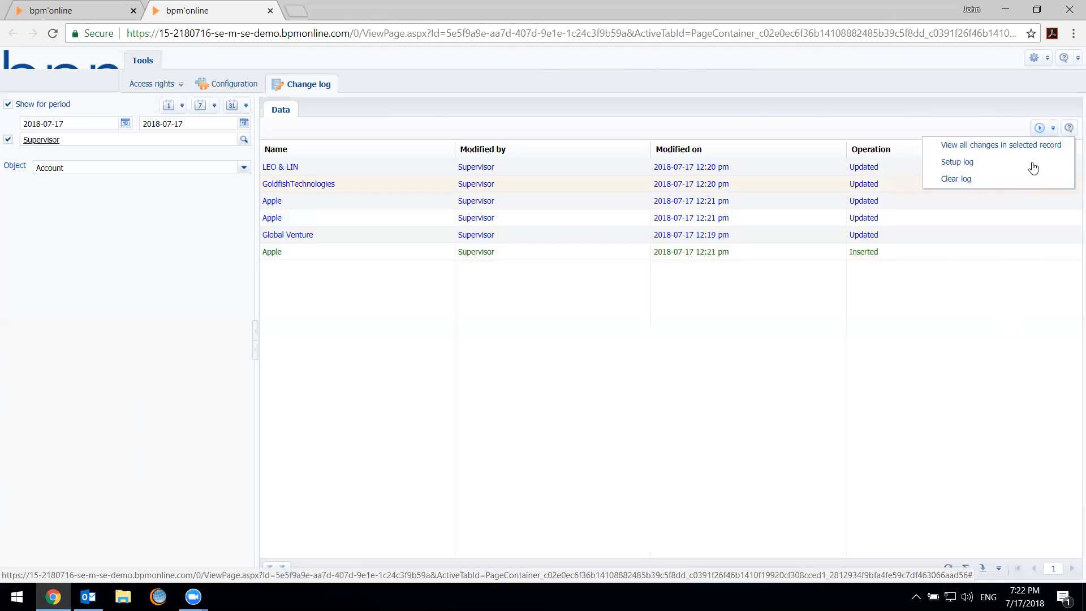
{"action": "left_click", "coordinate": [1023, 150]}
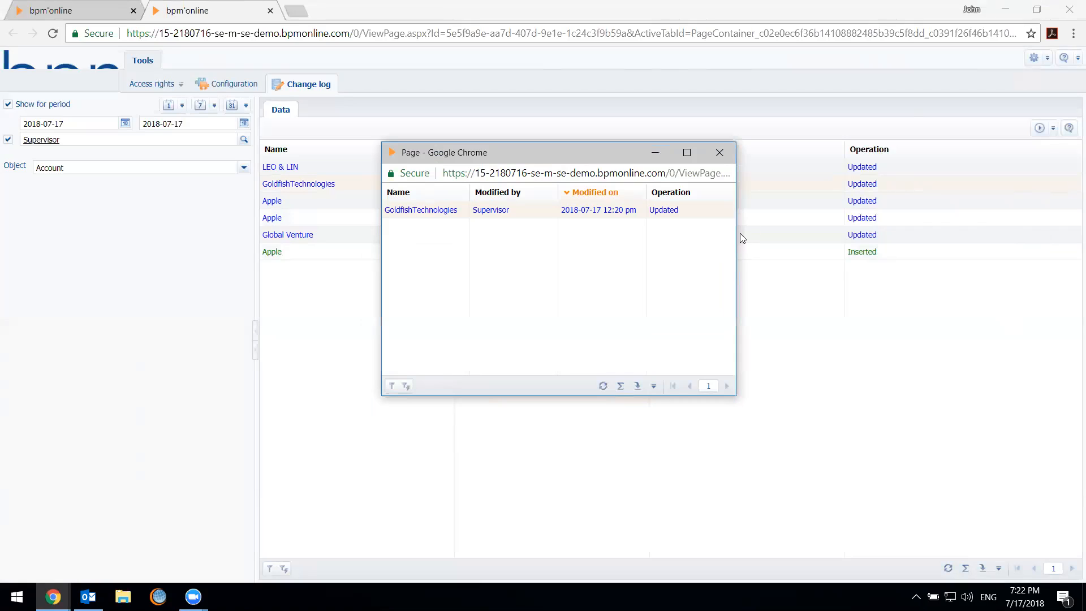
{"action": "left_click_drag", "start_coordinate": [736, 233], "coordinate": [1005, 212]}
{"action": "left_click", "coordinate": [900, 193]}
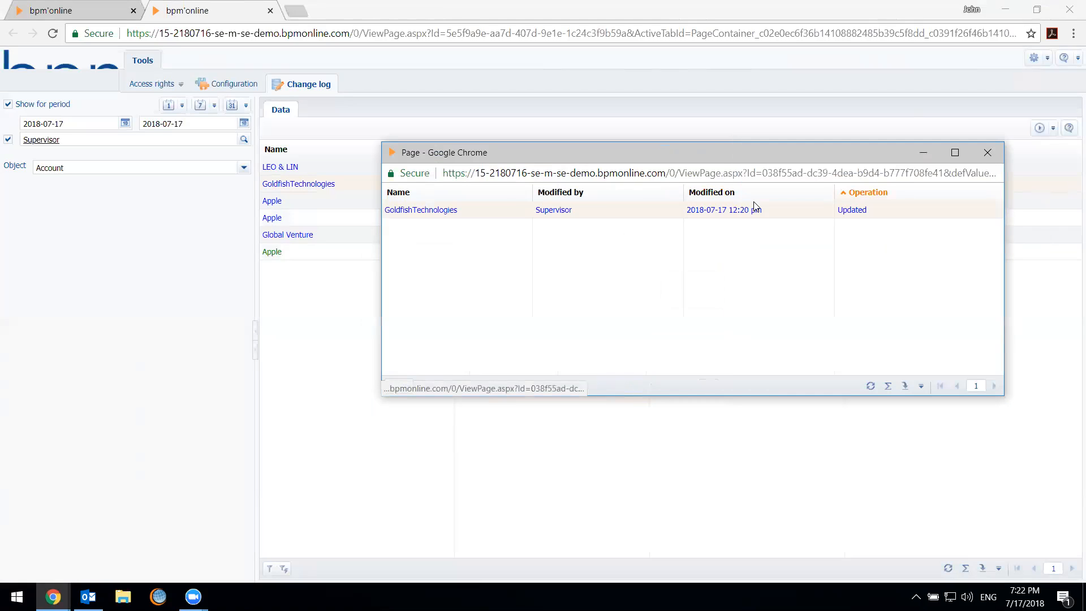
{"action": "left_click", "coordinate": [988, 153]}
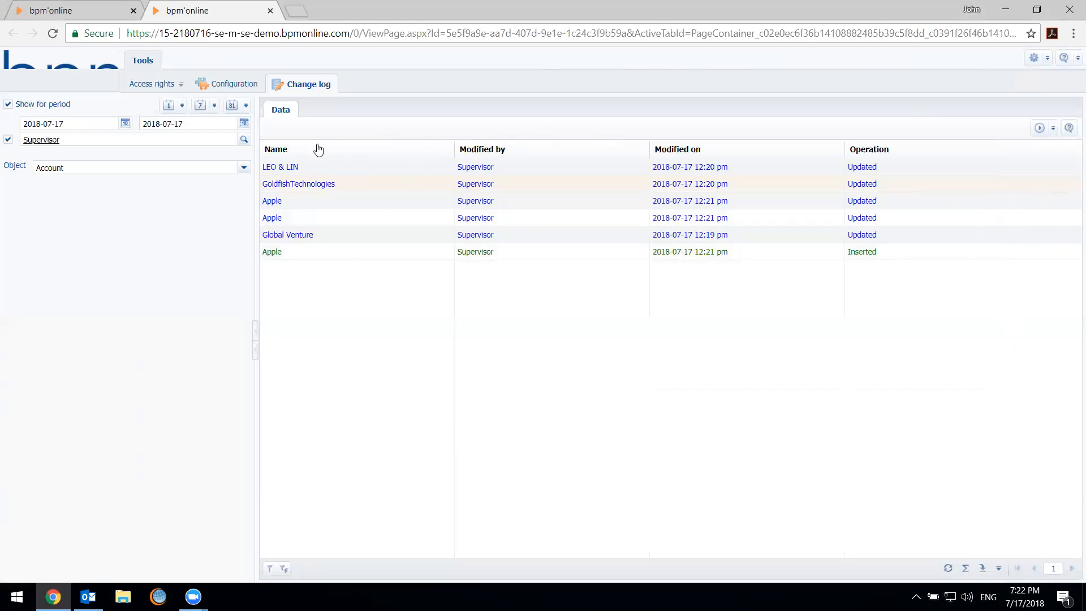
Add the Owner and Category columns to the change log list for the Account object
{"action": "left_click", "coordinate": [1072, 150]}
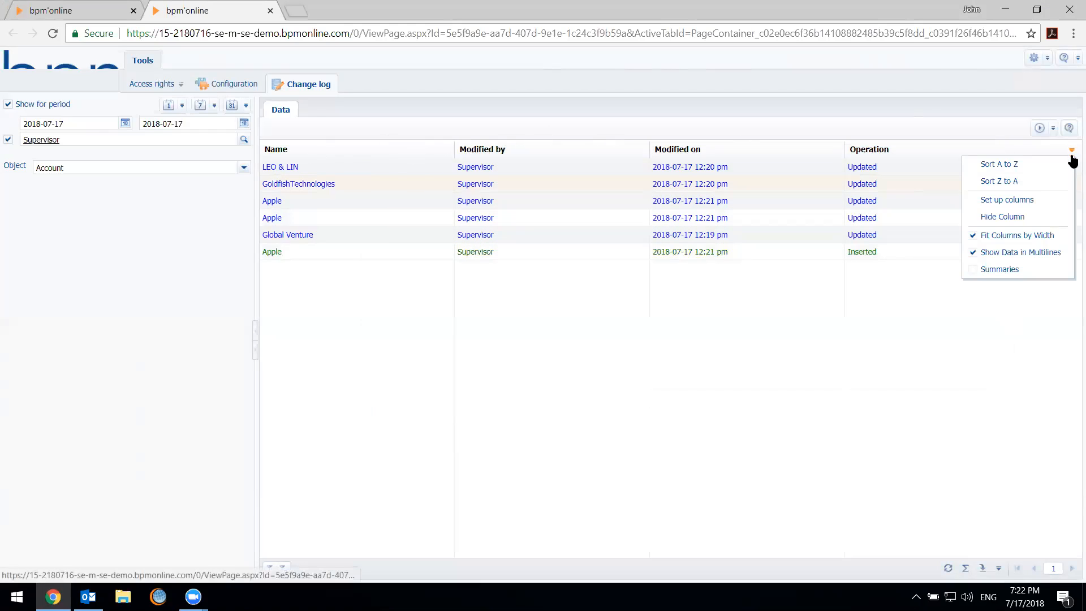
{"action": "left_click", "coordinate": [1010, 316]}
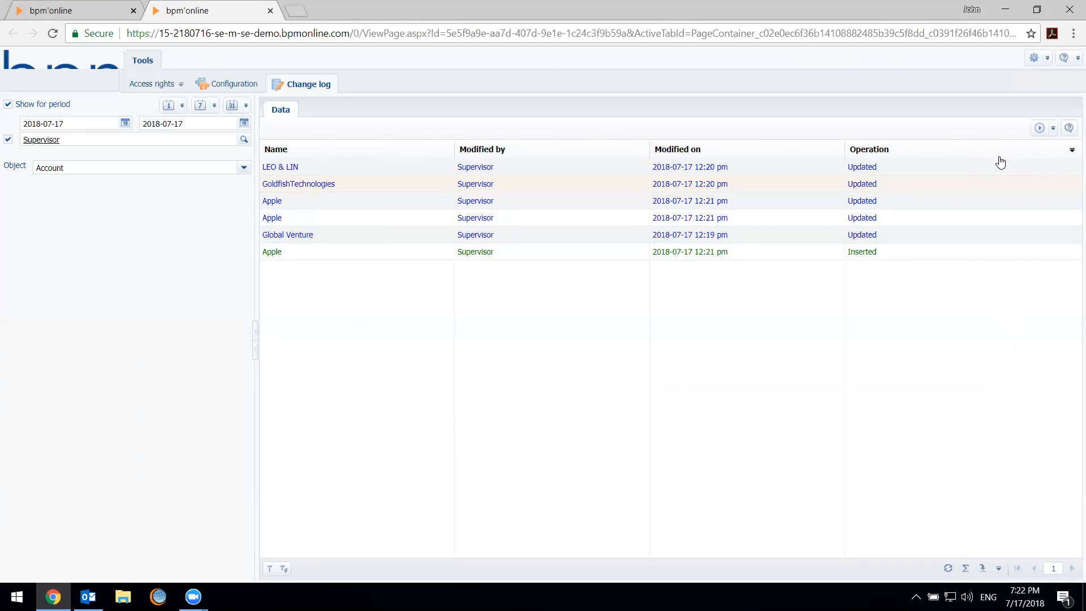
{"action": "left_click", "coordinate": [1071, 151]}
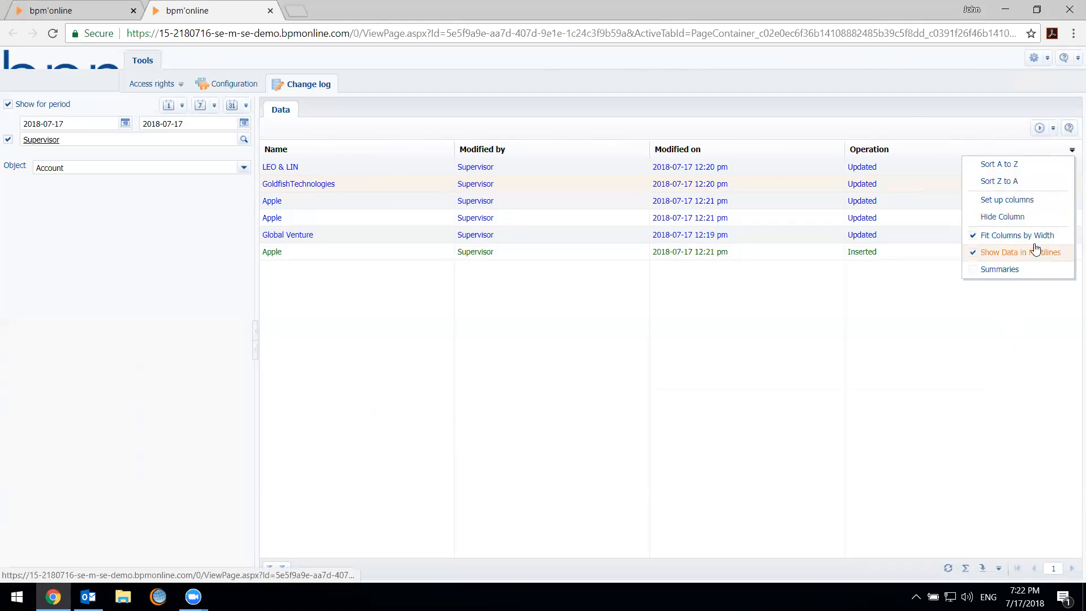
{"action": "left_click", "coordinate": [1027, 201]}
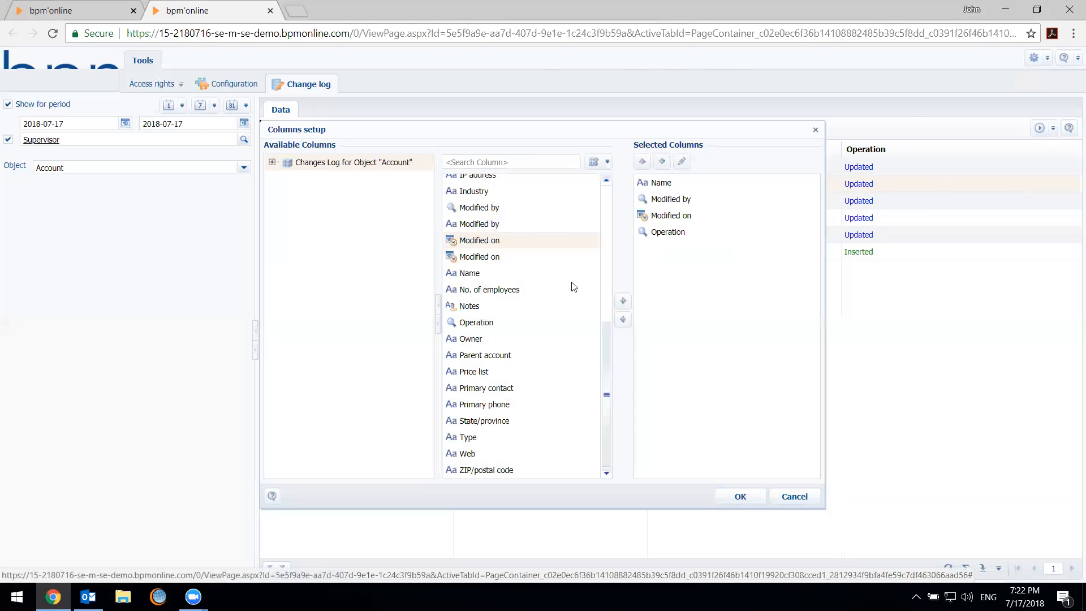
{"action": "double_click", "coordinate": [497, 342]}
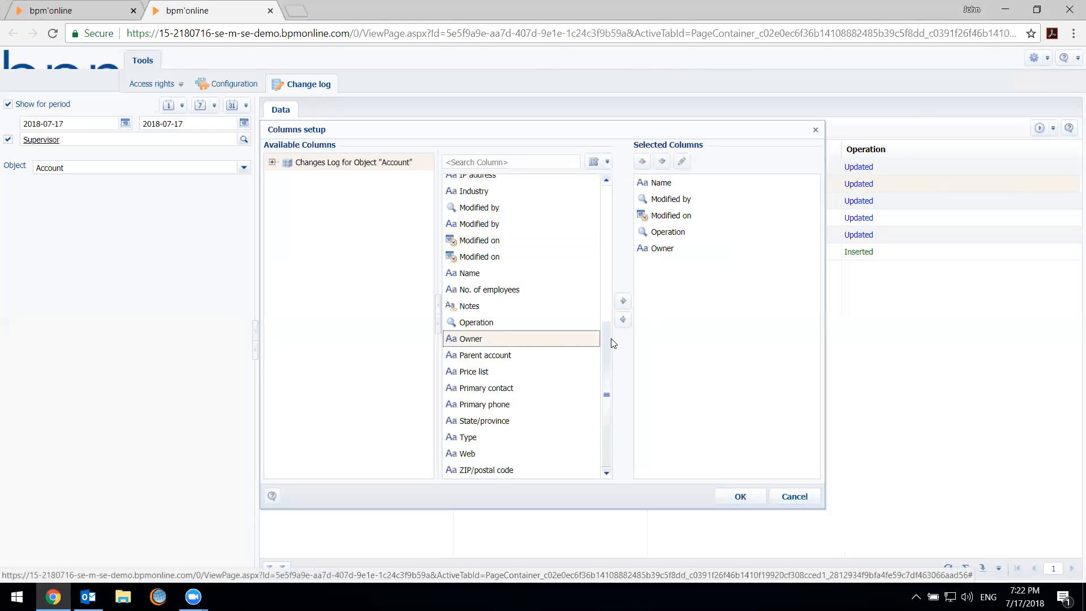
{"action": "scroll", "coordinate": [504, 322], "scroll_direction": "up", "scroll_amount": 2}
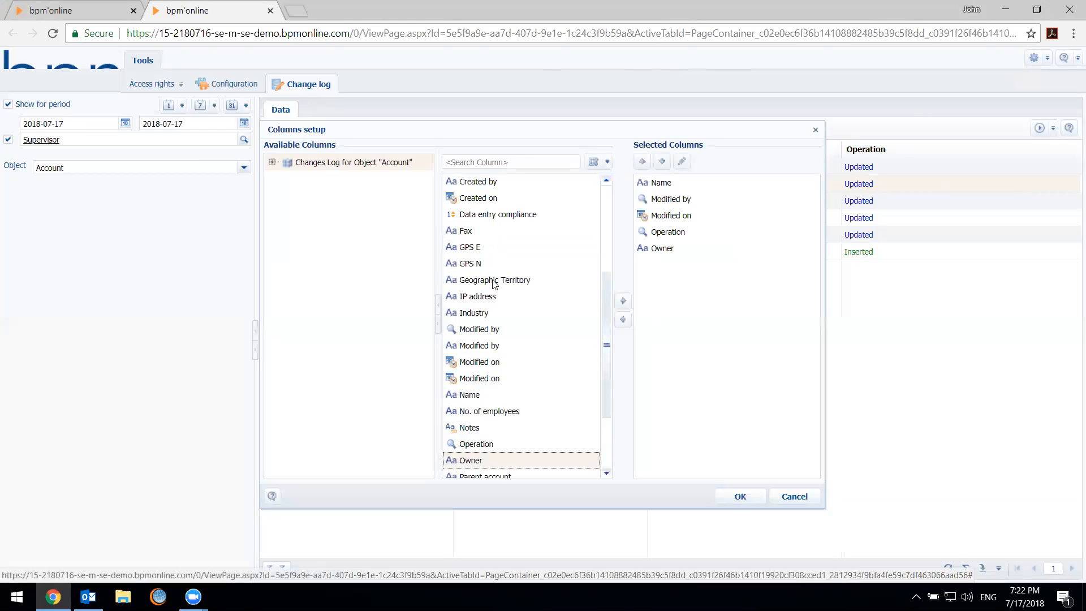
{"action": "scroll", "coordinate": [494, 281], "scroll_direction": "up", "scroll_amount": 2}
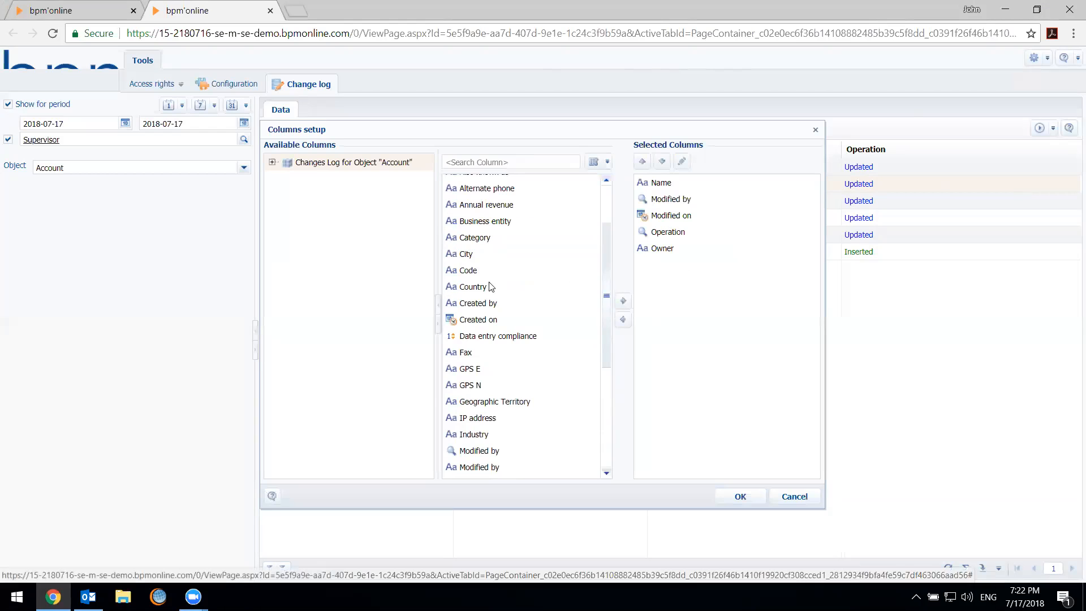
{"action": "double_click", "coordinate": [490, 242]}
{"action": "left_click", "coordinate": [740, 496]}
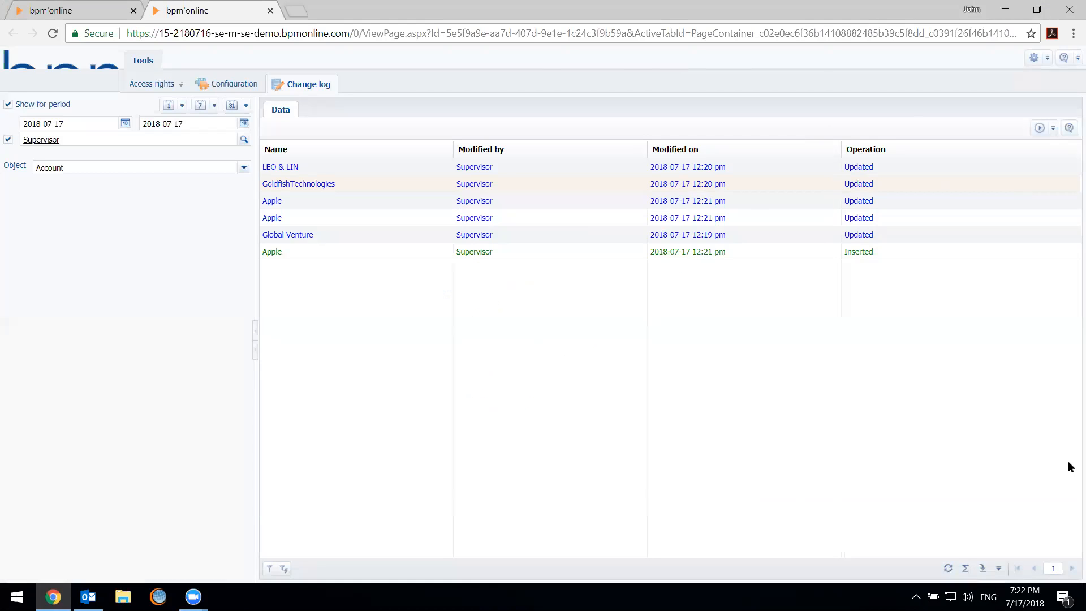
Sort the change log by Modified on in ascending order and narrow the Operation and Owner columns
{"action": "left_click", "coordinate": [655, 151]}
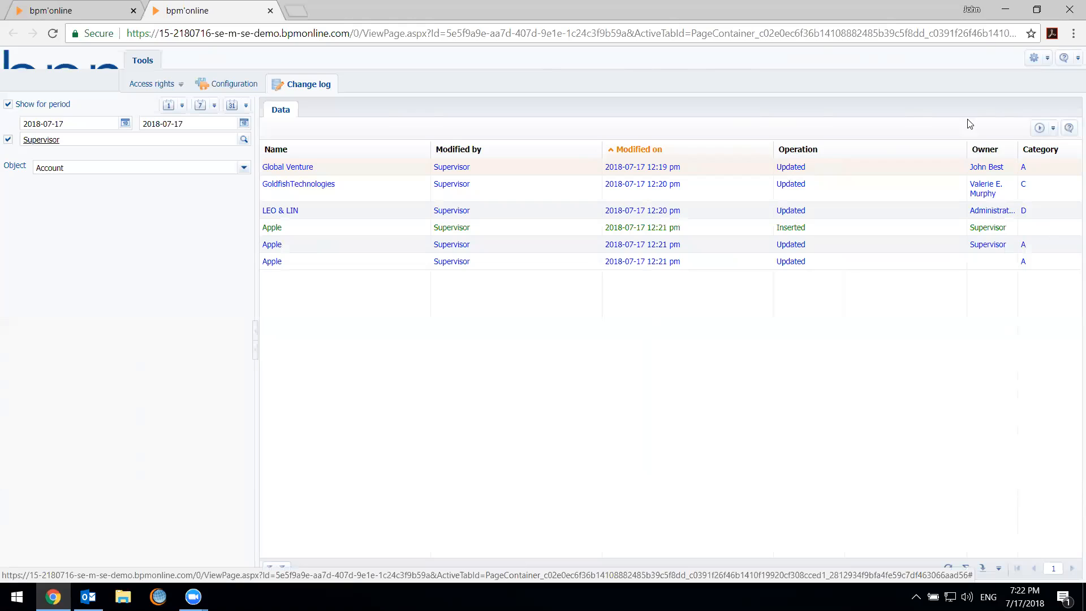
{"action": "left_click_drag", "start_coordinate": [966, 148], "coordinate": [861, 139]}
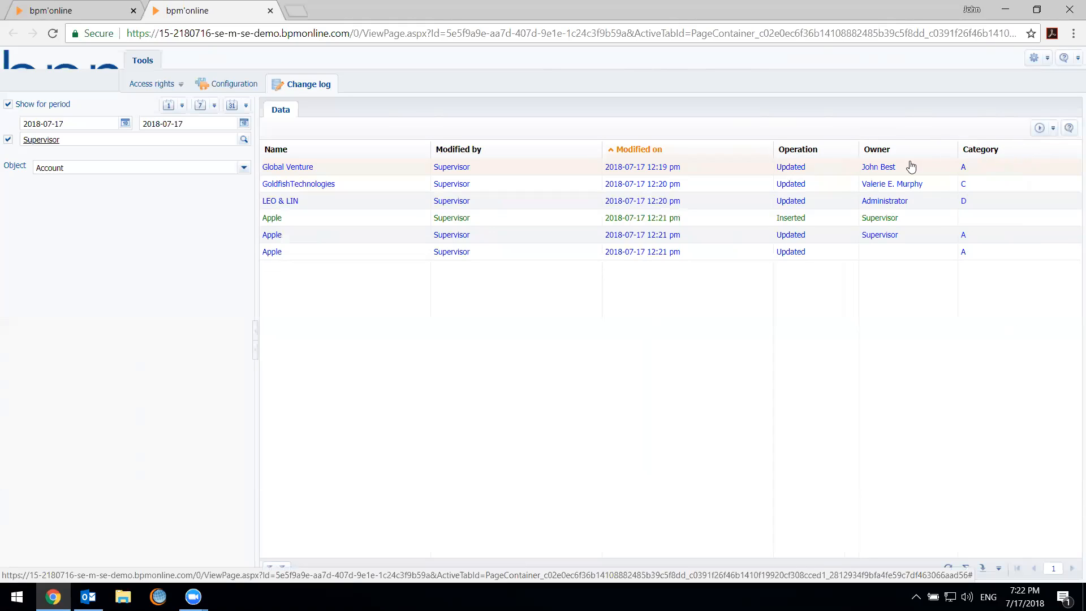
{"action": "left_click_drag", "start_coordinate": [957, 152], "coordinate": [931, 150]}
Examine the Owner and Category values of the logged account changes, comparing the inserted and updated Apple entries
{"action": "left_click", "coordinate": [1005, 199]}
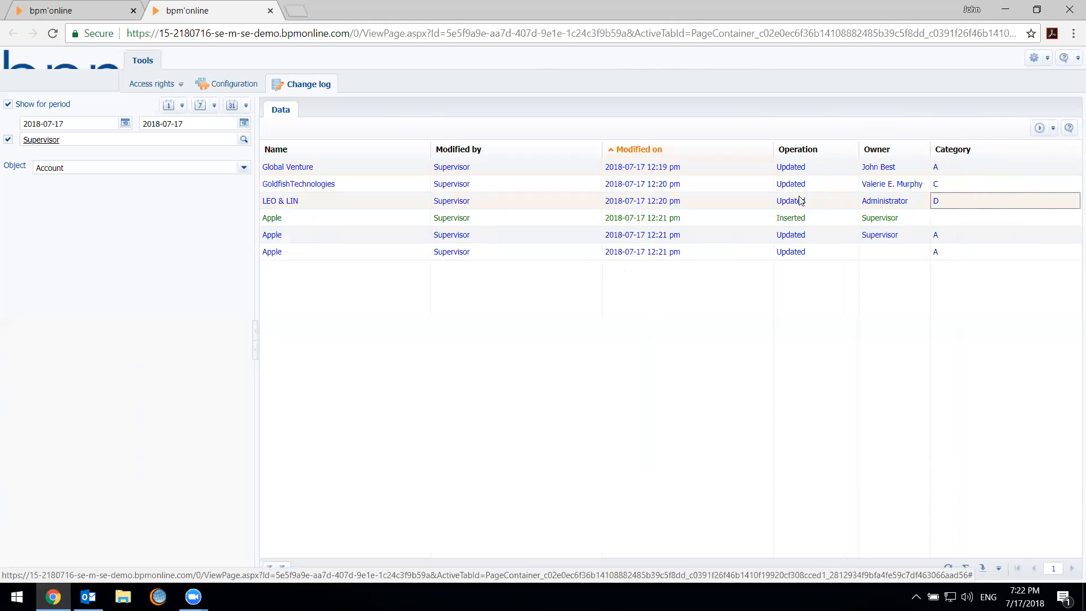
{"action": "left_click", "coordinate": [900, 240]}
{"action": "left_click", "coordinate": [897, 253]}
{"action": "left_click", "coordinate": [861, 242]}
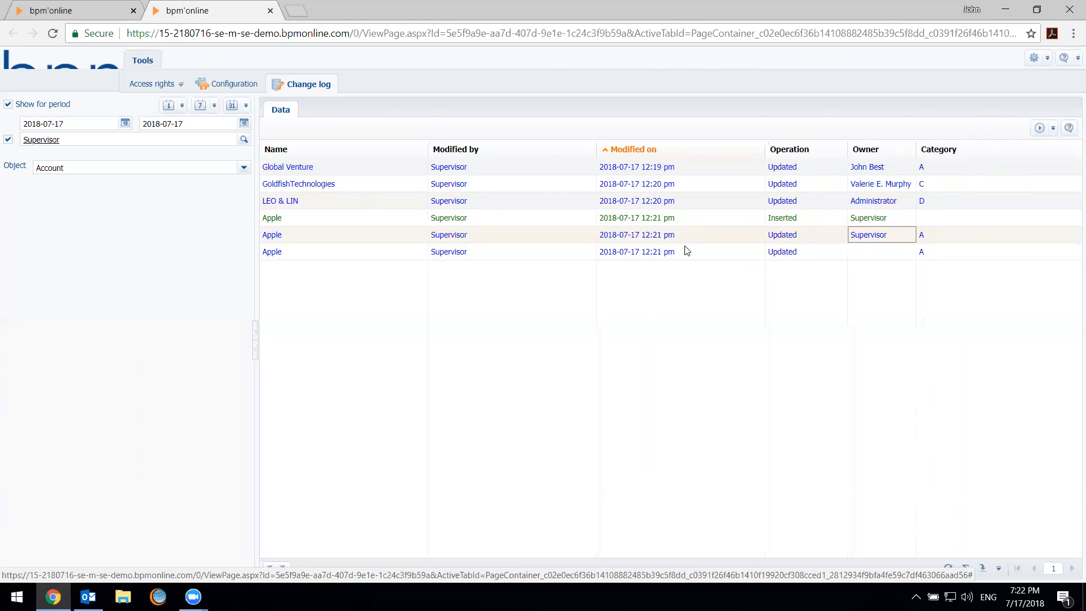
{"action": "left_click", "coordinate": [659, 233]}
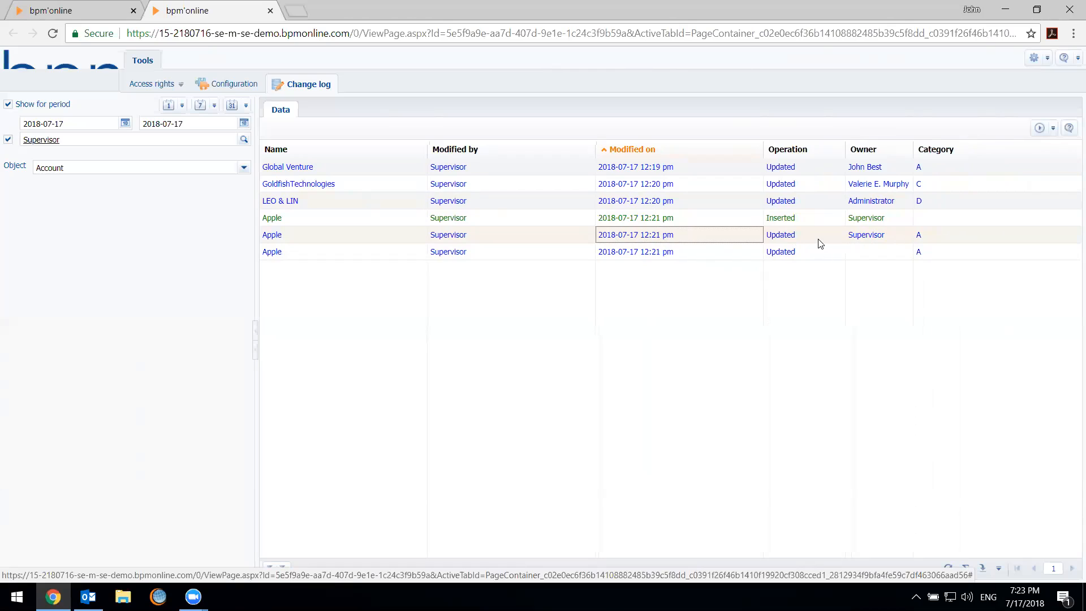
{"action": "left_click", "coordinate": [826, 238]}
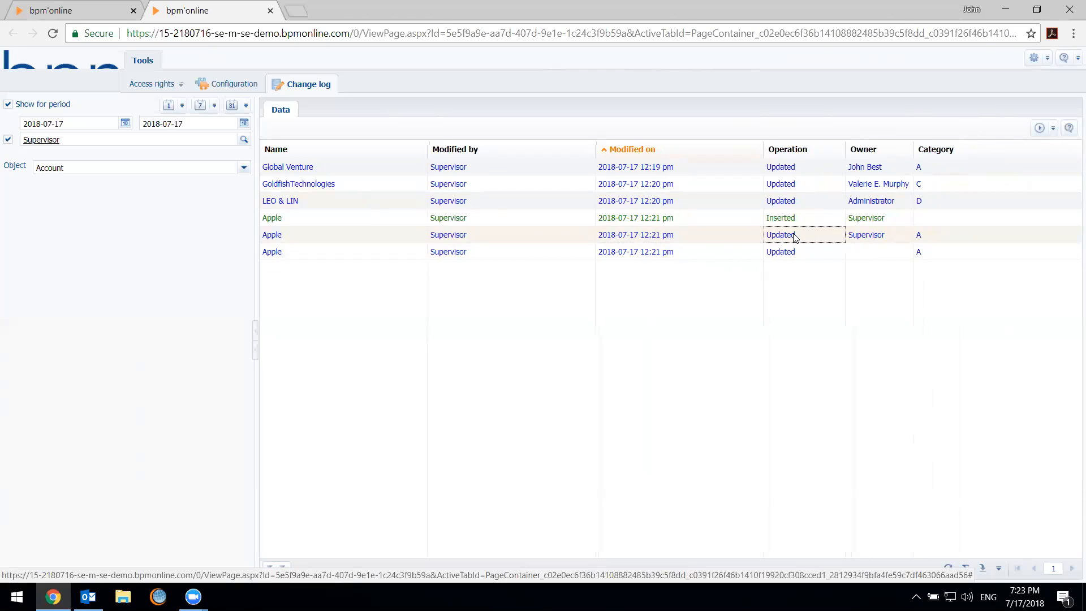
{"action": "left_click", "coordinate": [876, 239]}
{"action": "left_click", "coordinate": [890, 206]}
{"action": "left_click", "coordinate": [885, 223]}
{"action": "left_click", "coordinate": [916, 227]}
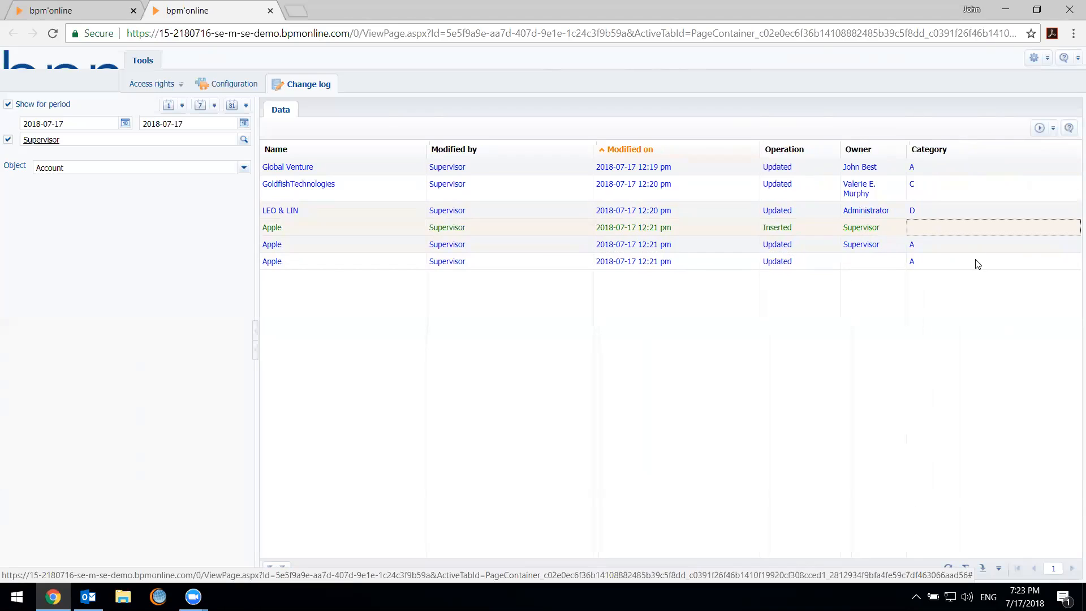
{"action": "left_click", "coordinate": [951, 255]}
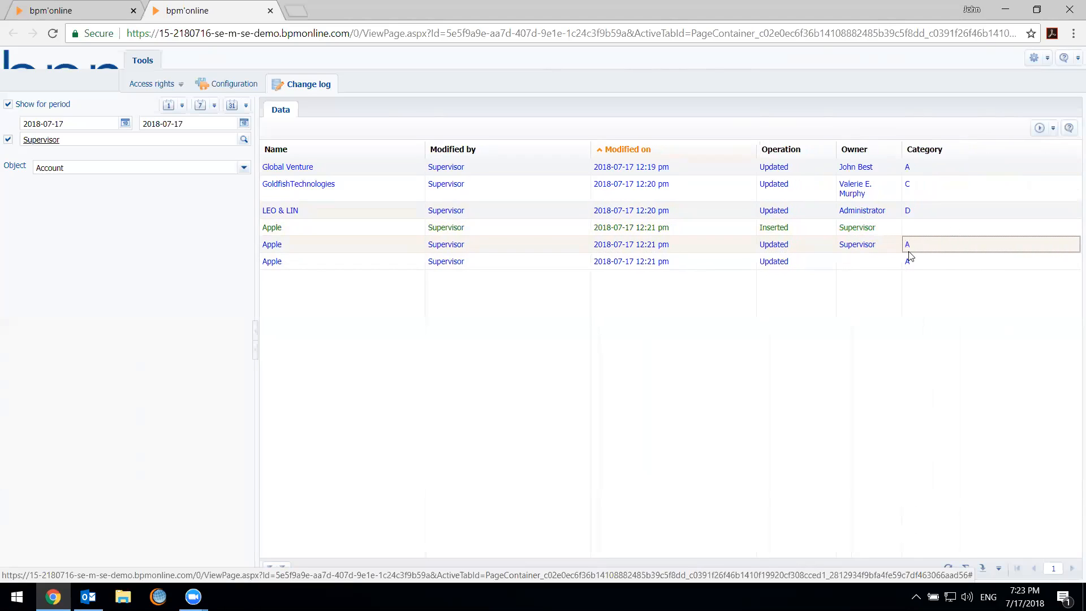
{"action": "left_click", "coordinate": [872, 262]}
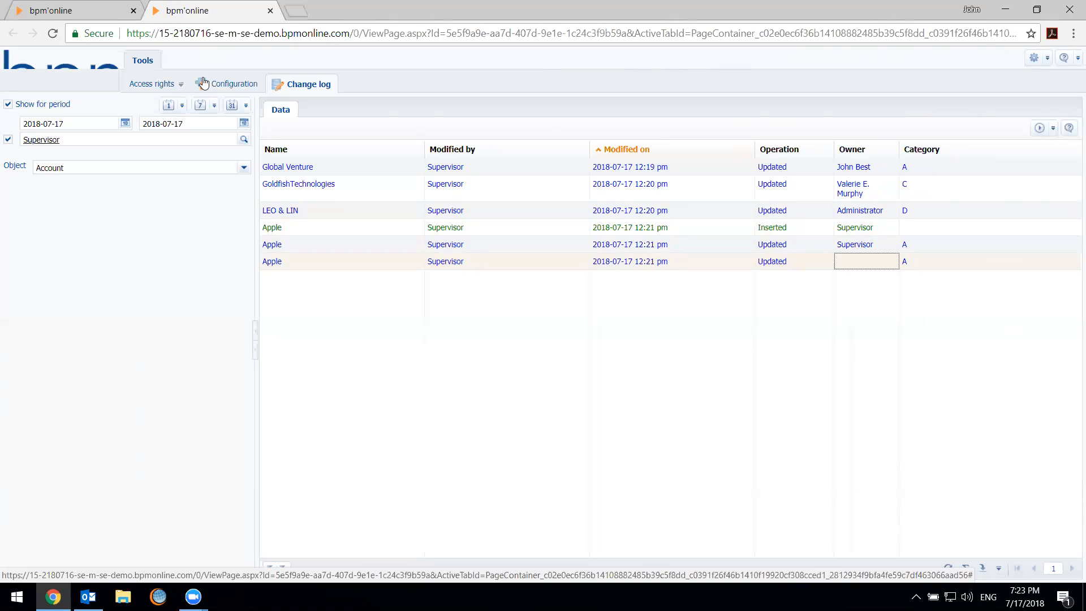
Close the change log and reopen it from the System Designer
{"action": "left_click", "coordinate": [270, 10]}
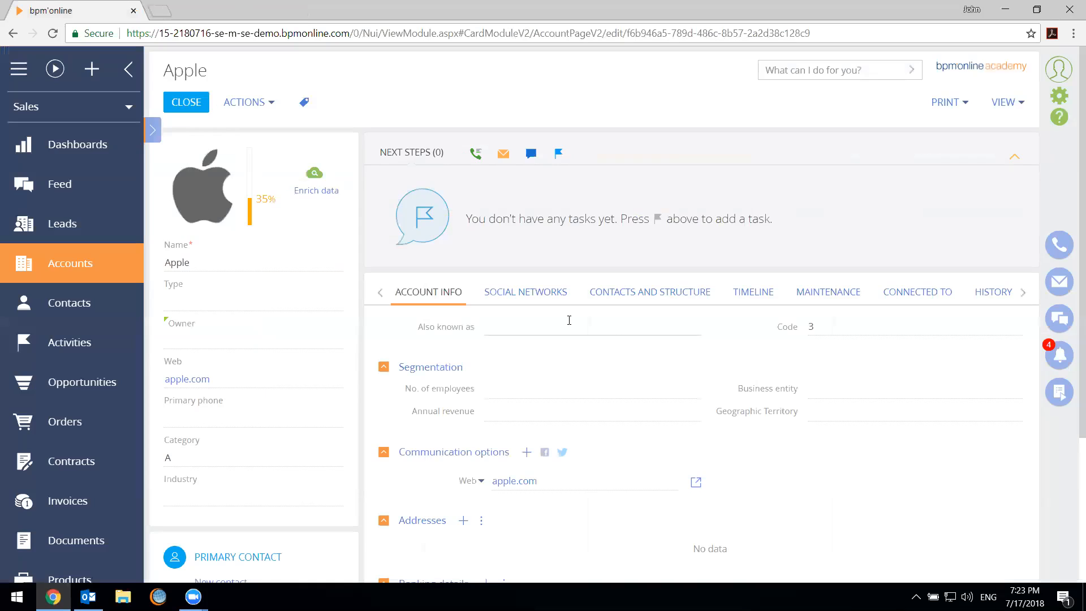
{"action": "left_click", "coordinate": [640, 102]}
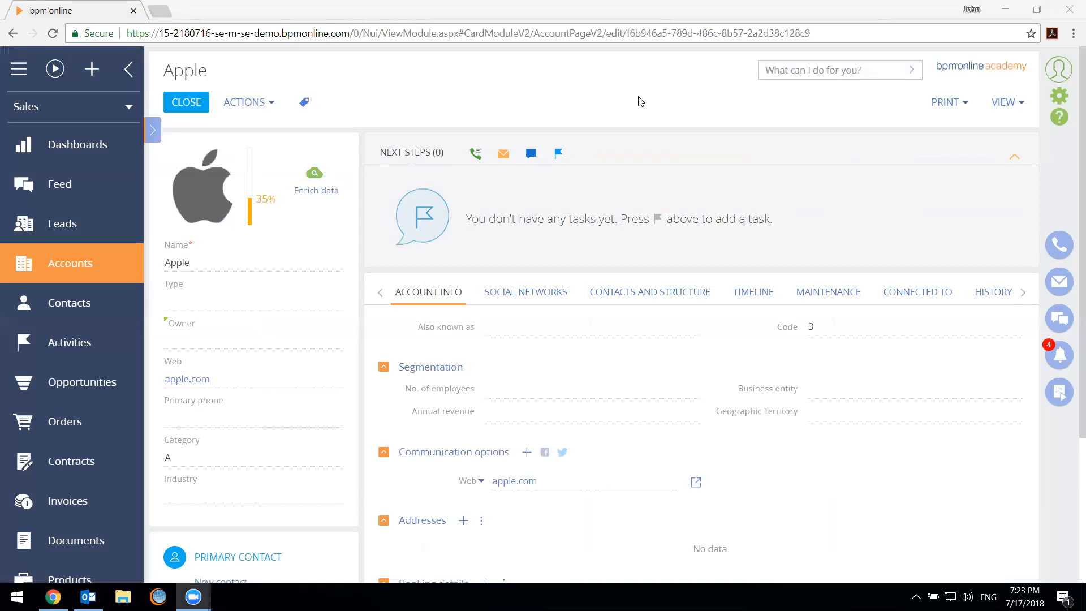
{"action": "left_click", "coordinate": [1063, 115]}
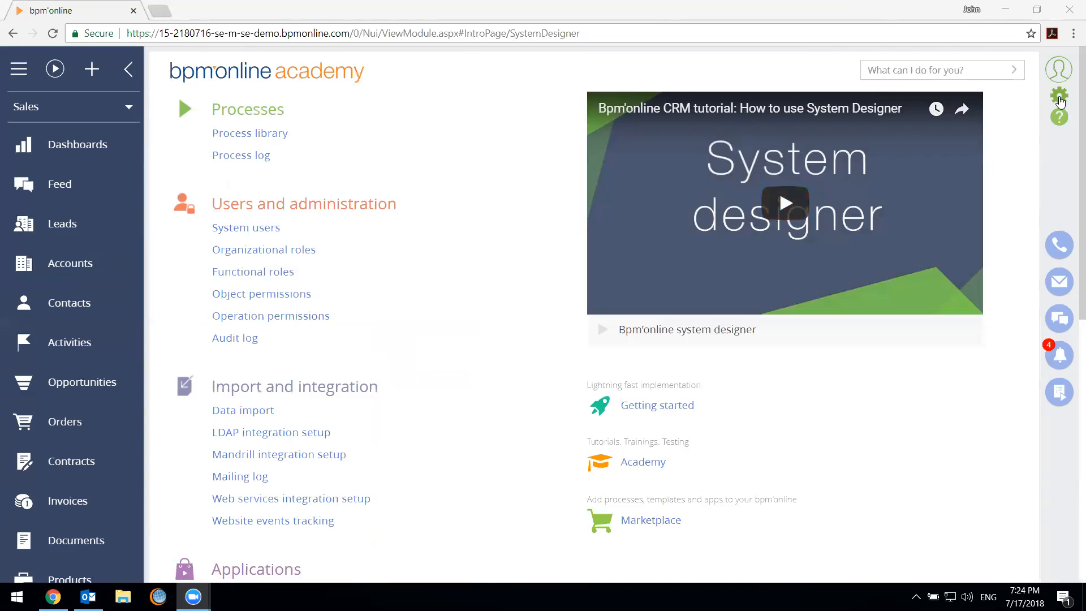
{"action": "scroll", "coordinate": [395, 459], "scroll_direction": "down", "scroll_amount": 6}
{"action": "scroll", "coordinate": [395, 459], "scroll_direction": "down", "scroll_amount": 2}
{"action": "left_click", "coordinate": [251, 540]}
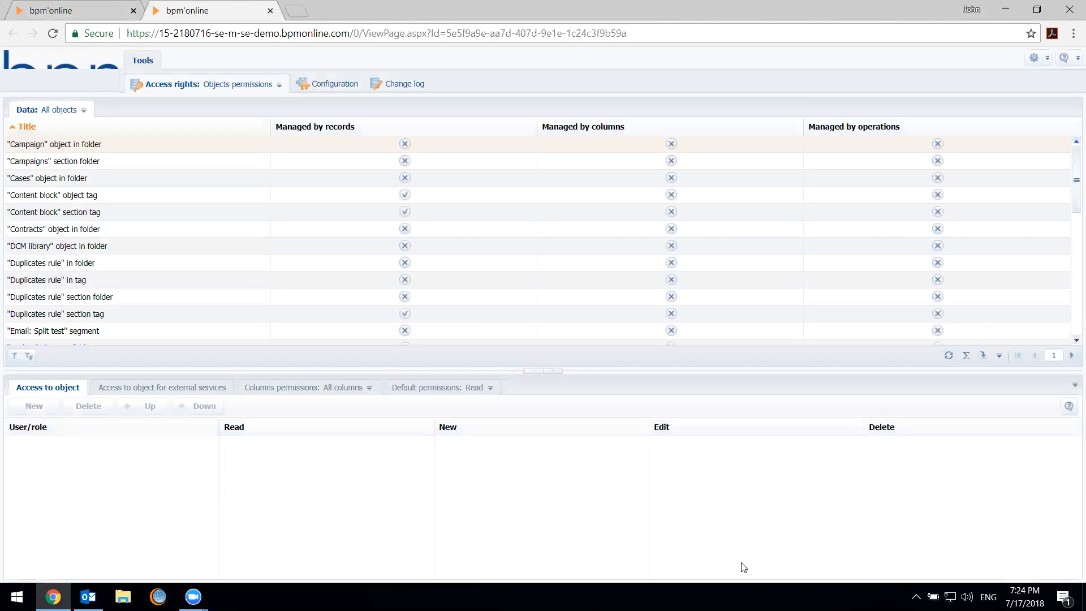
{"action": "left_click", "coordinate": [396, 85]}
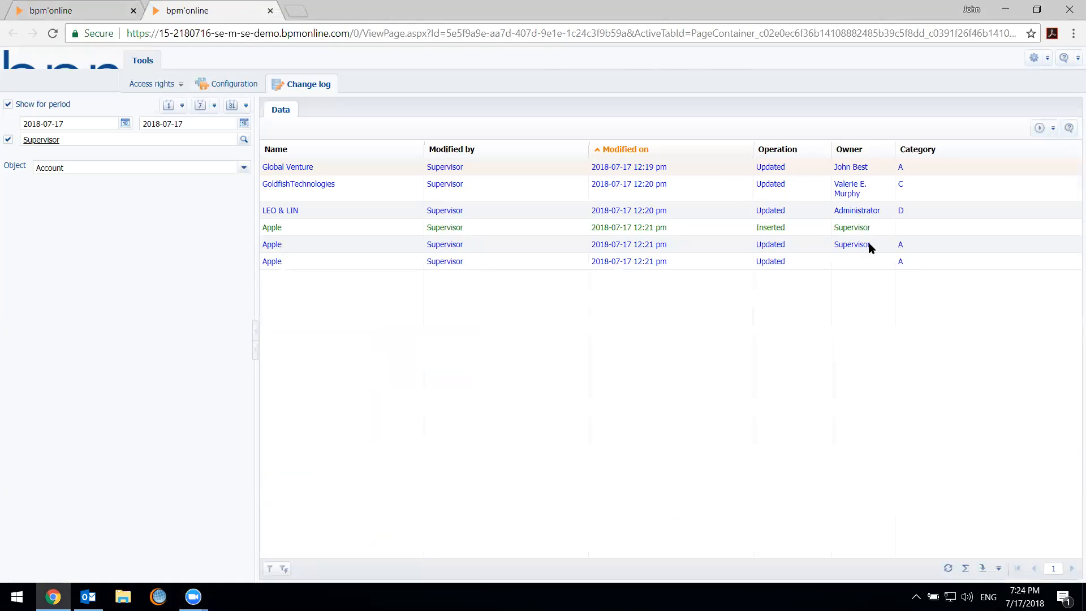
{"action": "left_click", "coordinate": [1066, 152]}
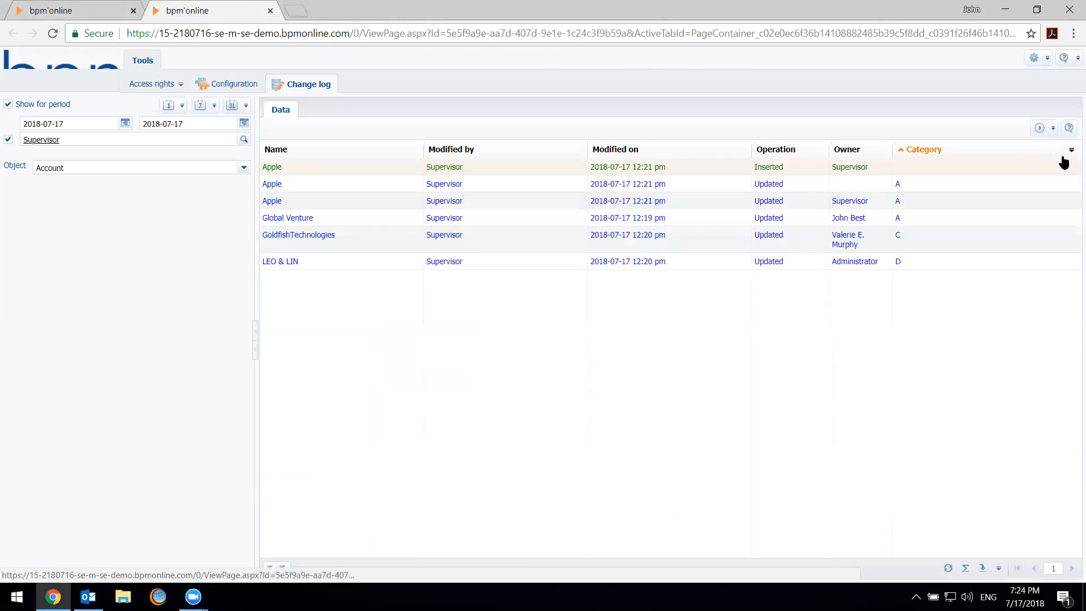
{"action": "left_click", "coordinate": [748, 153]}
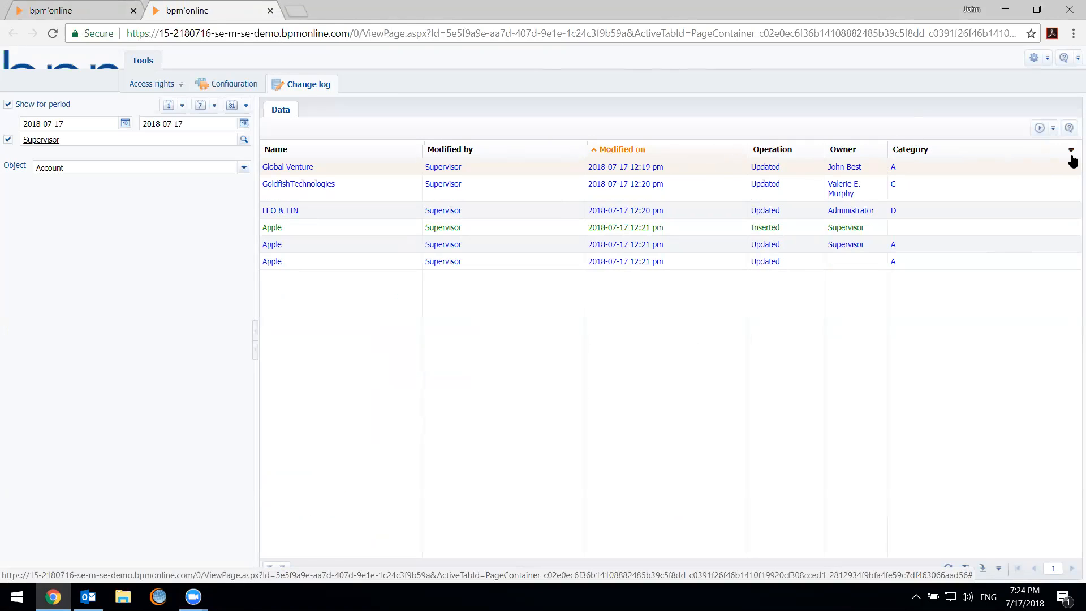
{"action": "left_click", "coordinate": [1069, 155]}
{"action": "left_click", "coordinate": [700, 155]}
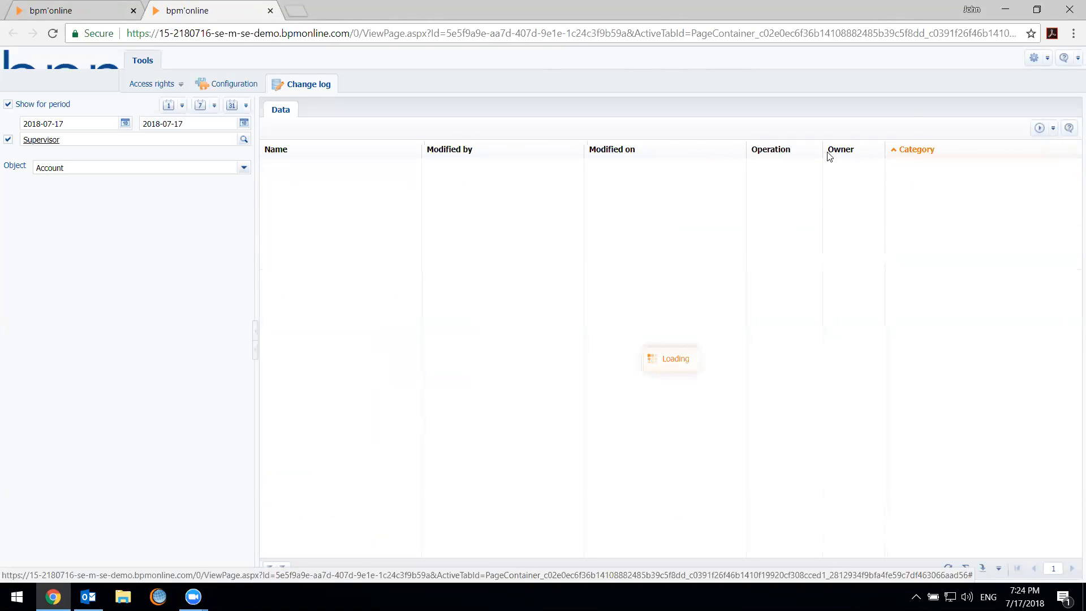
Review the selected columns in the change log's column setup, close it without changes, and return to the Apple entries
{"action": "left_click", "coordinate": [1071, 150]}
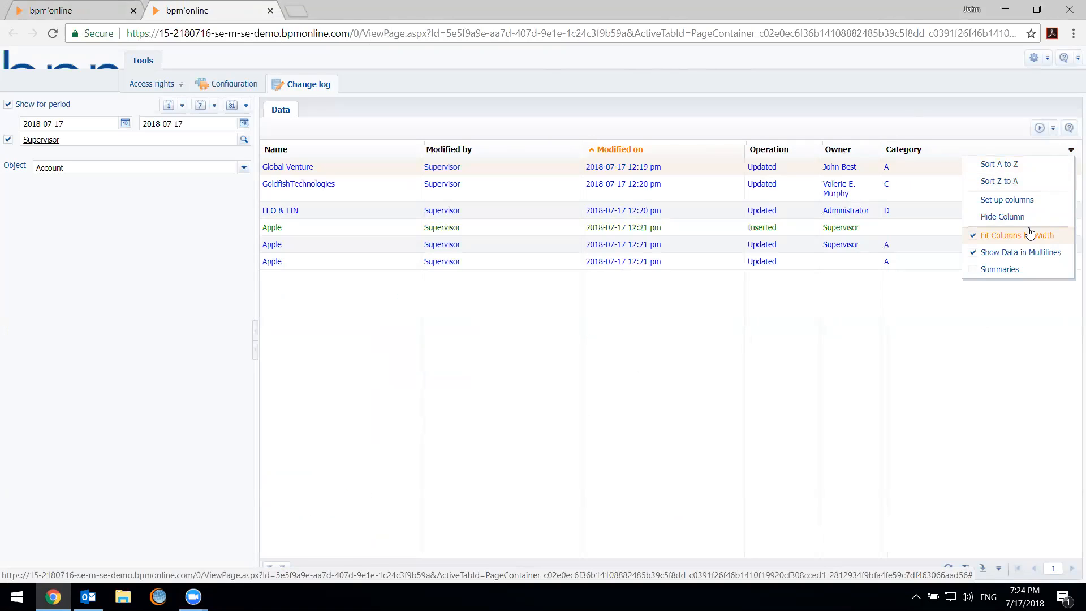
{"action": "left_click", "coordinate": [1024, 204]}
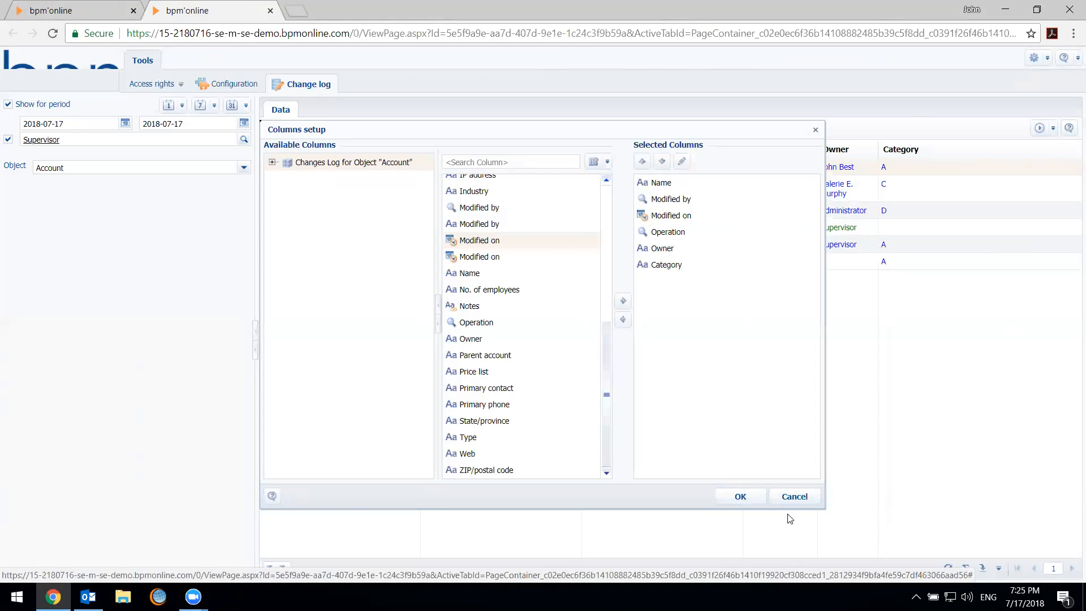
{"action": "left_click", "coordinate": [795, 496]}
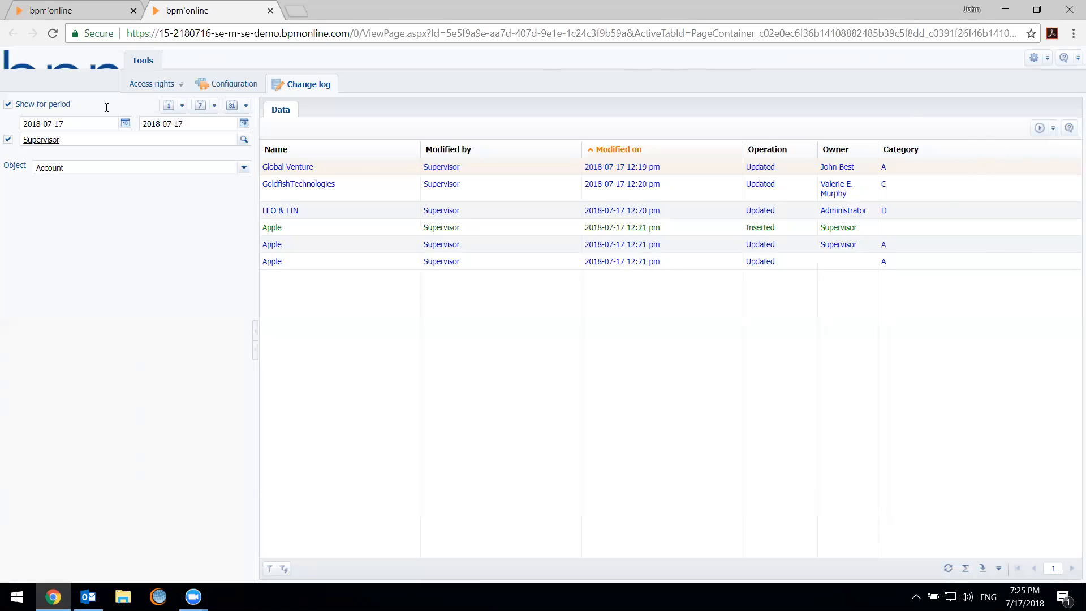
{"action": "left_click", "coordinate": [908, 233]}
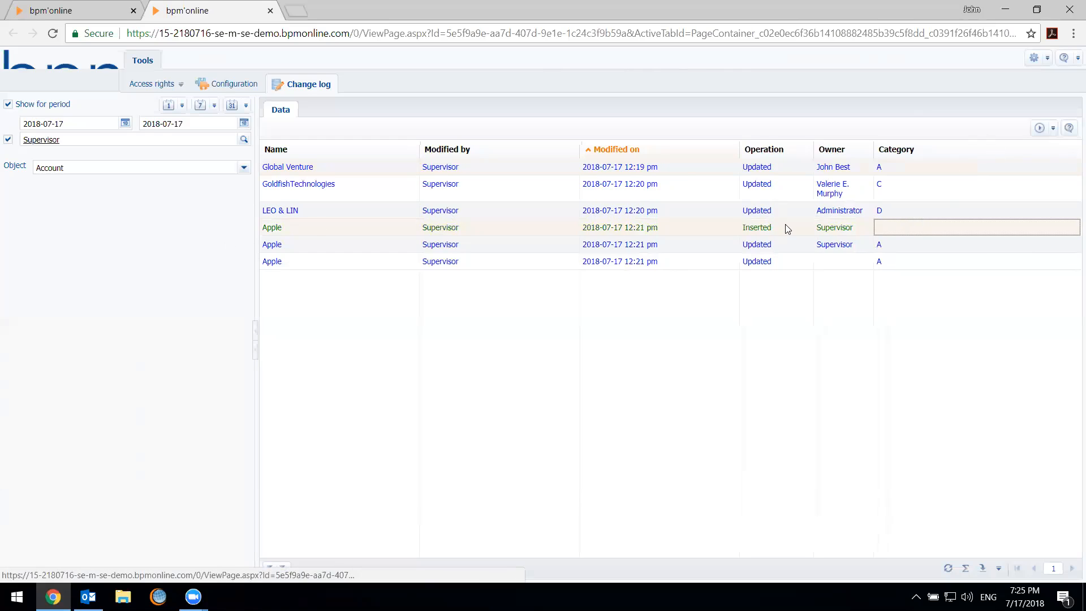
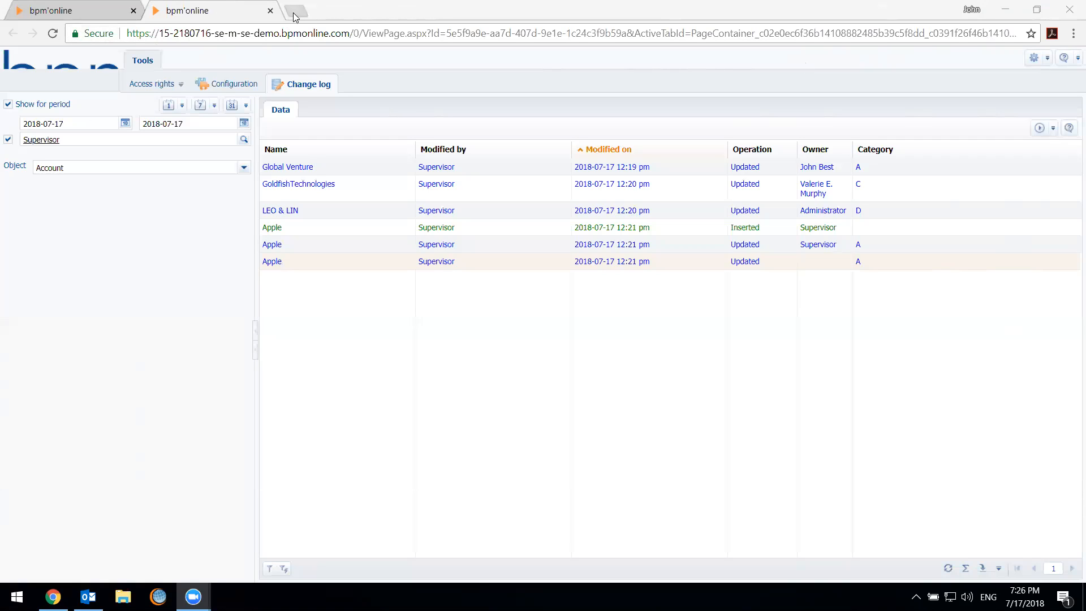
Close the change log, then open the Audit log from the System Designer without its owner filter
{"action": "left_click", "coordinate": [271, 11]}
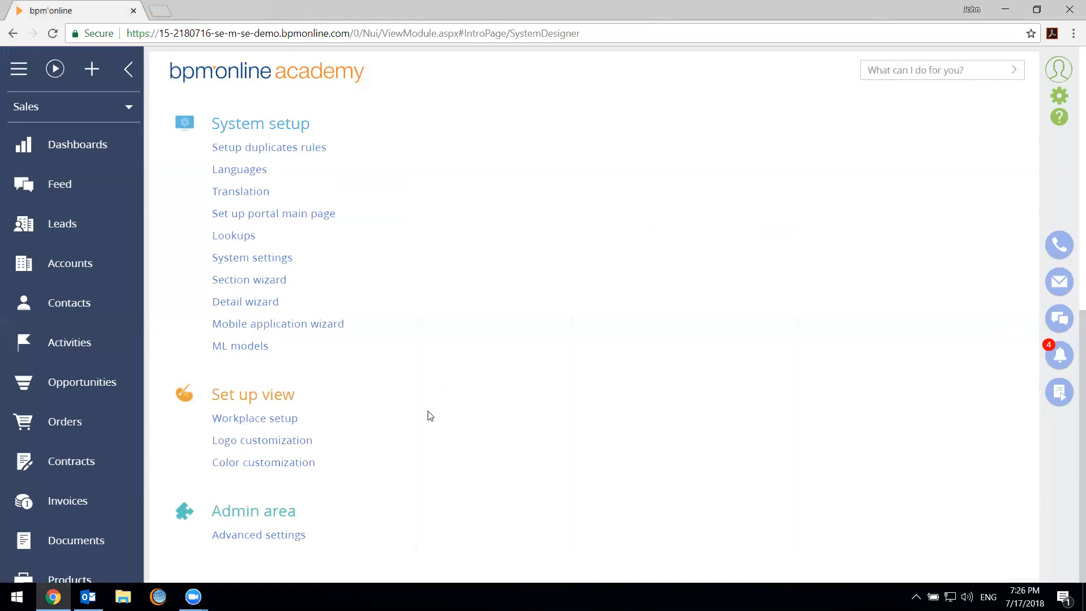
{"action": "scroll", "coordinate": [439, 439], "scroll_direction": "up", "scroll_amount": 5}
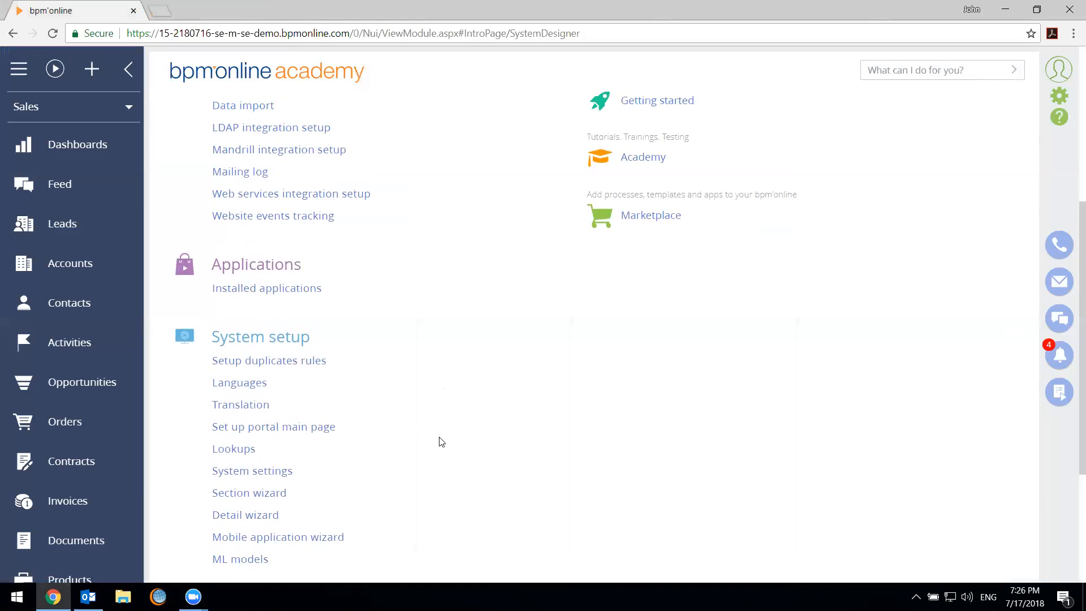
{"action": "scroll", "coordinate": [441, 444], "scroll_direction": "up", "scroll_amount": 1}
{"action": "scroll", "coordinate": [441, 447], "scroll_direction": "up", "scroll_amount": 1}
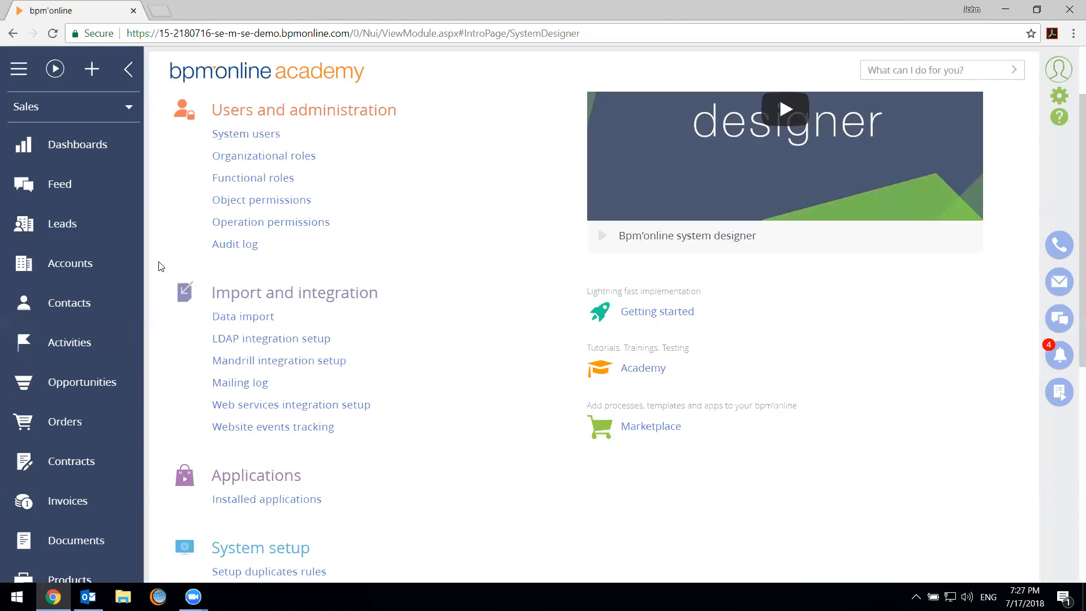
{"action": "left_click", "coordinate": [249, 246]}
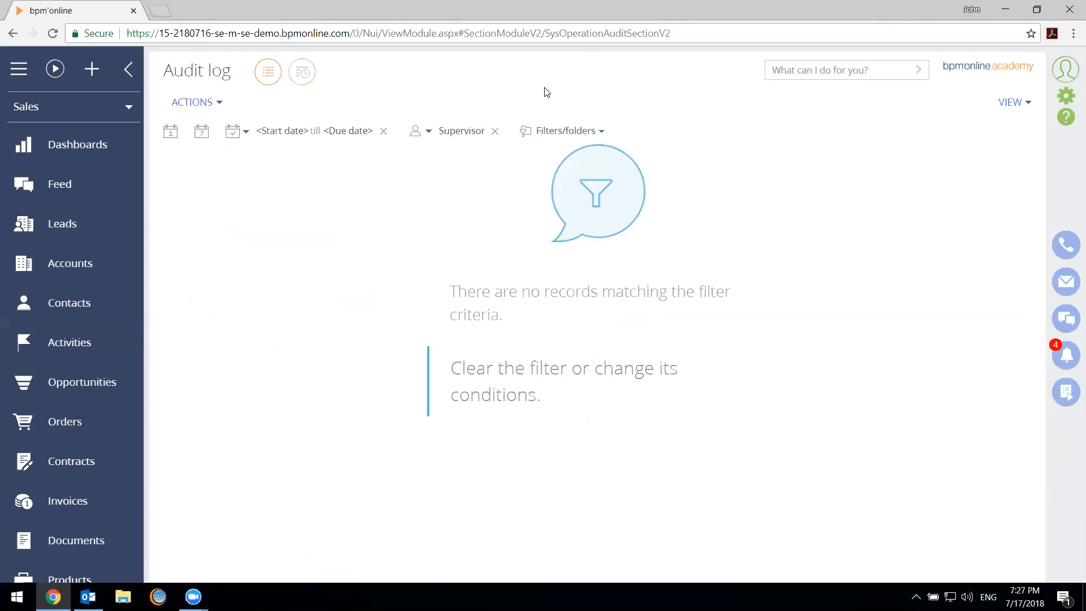
{"action": "left_click", "coordinate": [495, 132]}
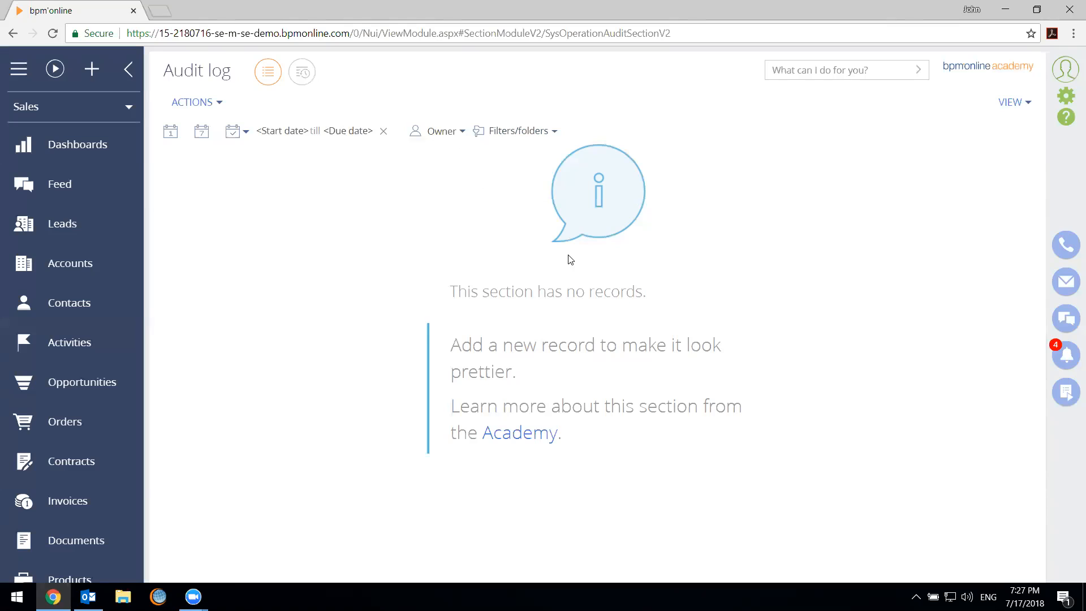
Open Operation permissions from the System Designer and filter the list by Name containing "print"
{"action": "left_click", "coordinate": [1066, 99]}
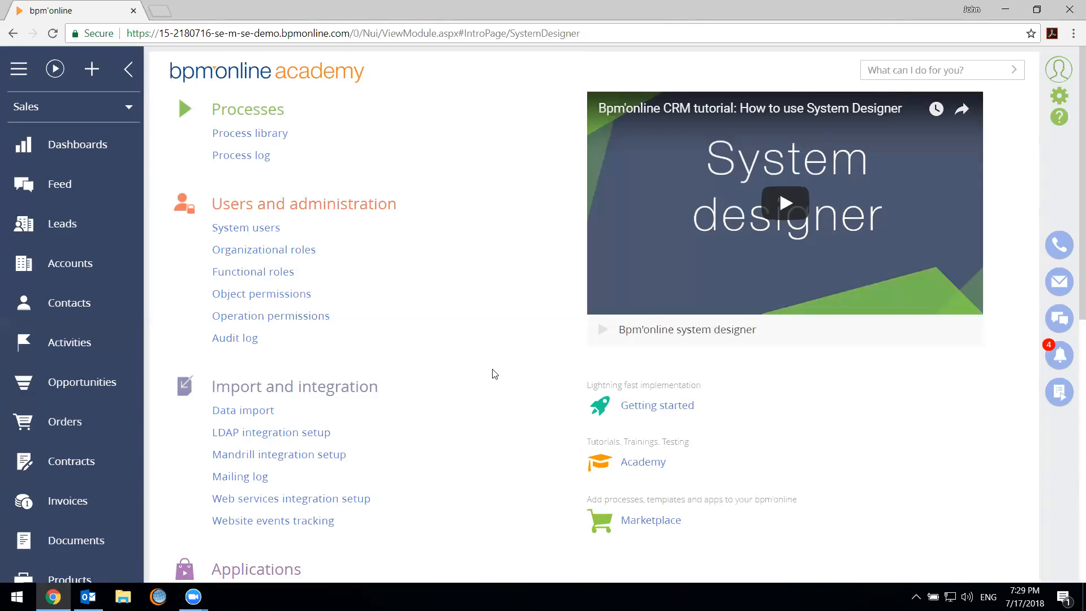
{"action": "left_click", "coordinate": [309, 318]}
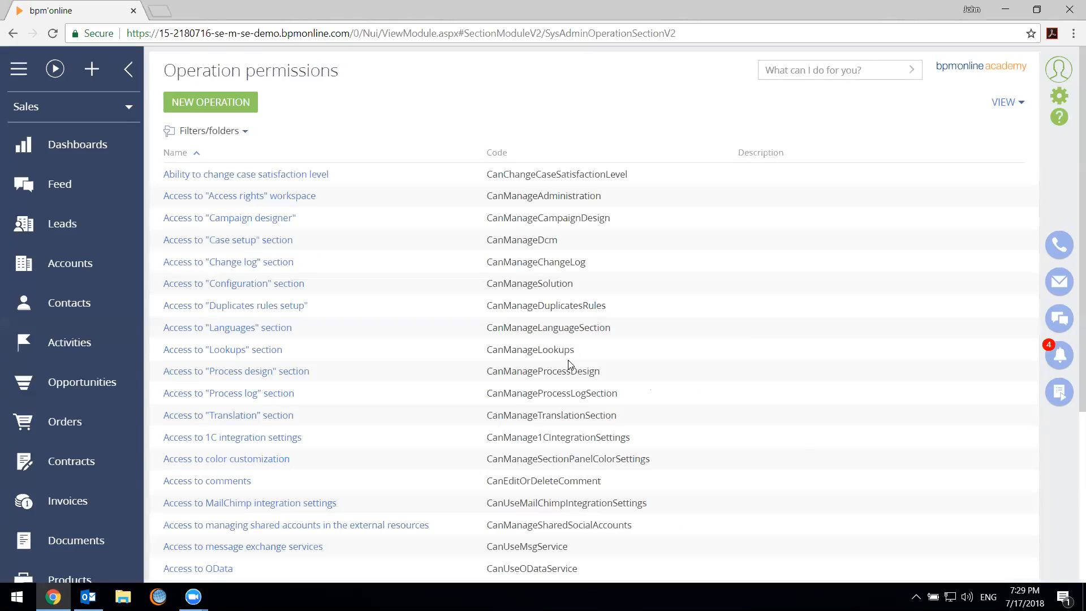
{"action": "scroll", "coordinate": [797, 238], "scroll_direction": "down", "scroll_amount": 4}
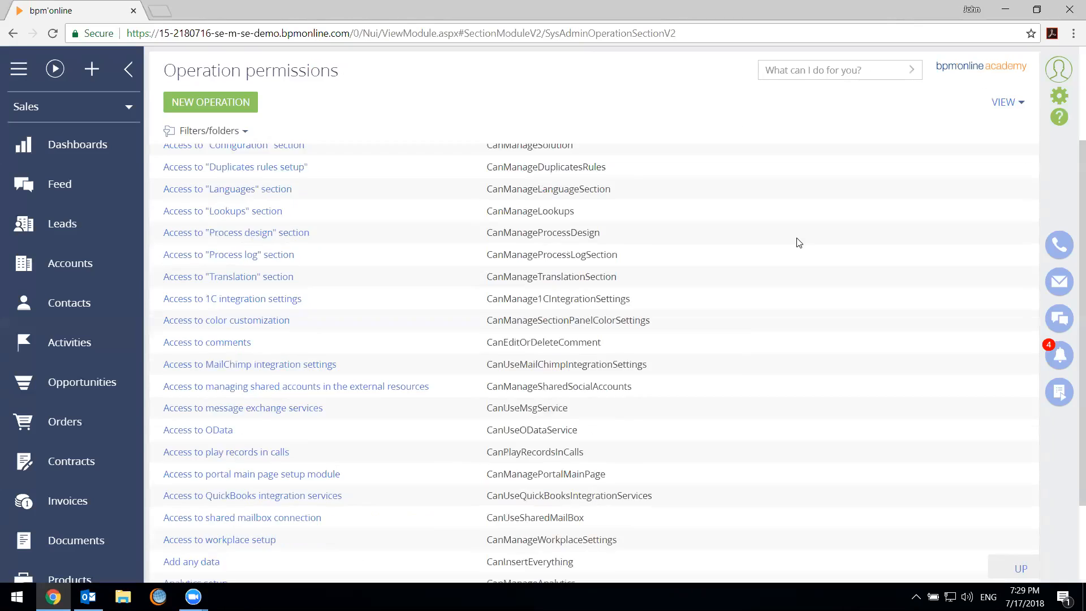
{"action": "scroll", "coordinate": [174, 141], "scroll_direction": "up", "scroll_amount": 3}
{"action": "left_click", "coordinate": [174, 139]}
{"action": "left_click", "coordinate": [203, 156]}
{"action": "type", "text": "print"}
{"action": "key", "text": "Return"}
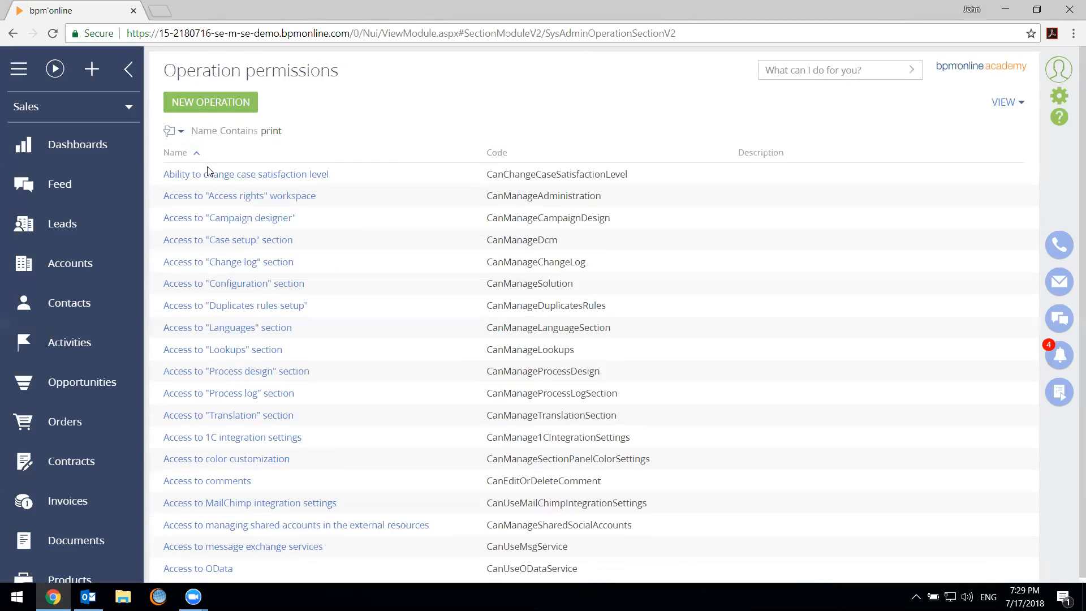
Try the Name filter with "%print" and remove the filter from the operation permissions list
{"action": "left_click", "coordinate": [277, 133]}
{"action": "key", "text": "ctrl+a"}
{"action": "type", "text": "%print"}
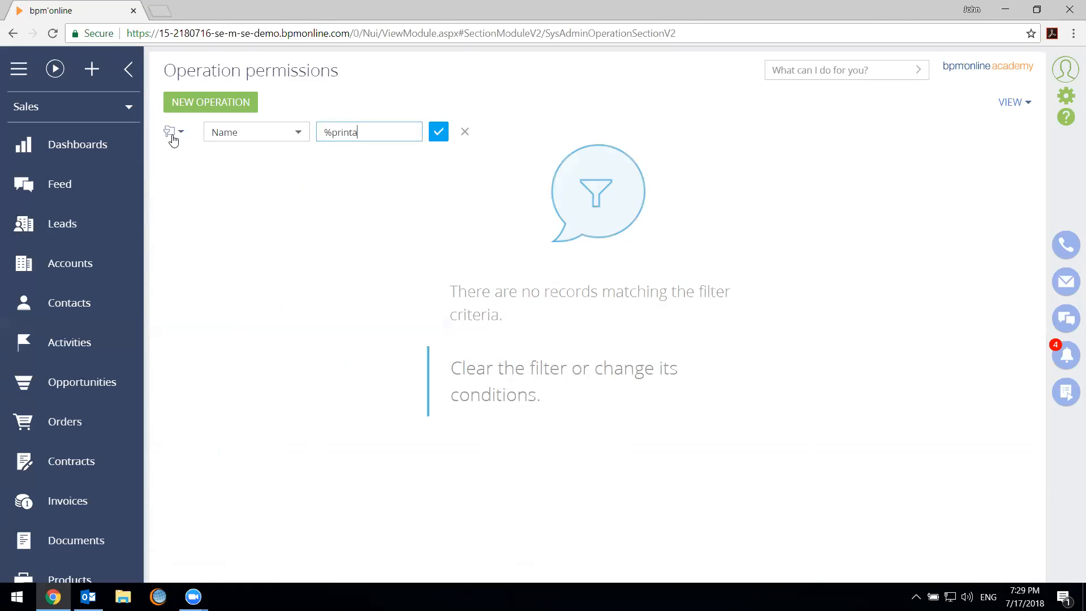
{"action": "key", "text": "Return"}
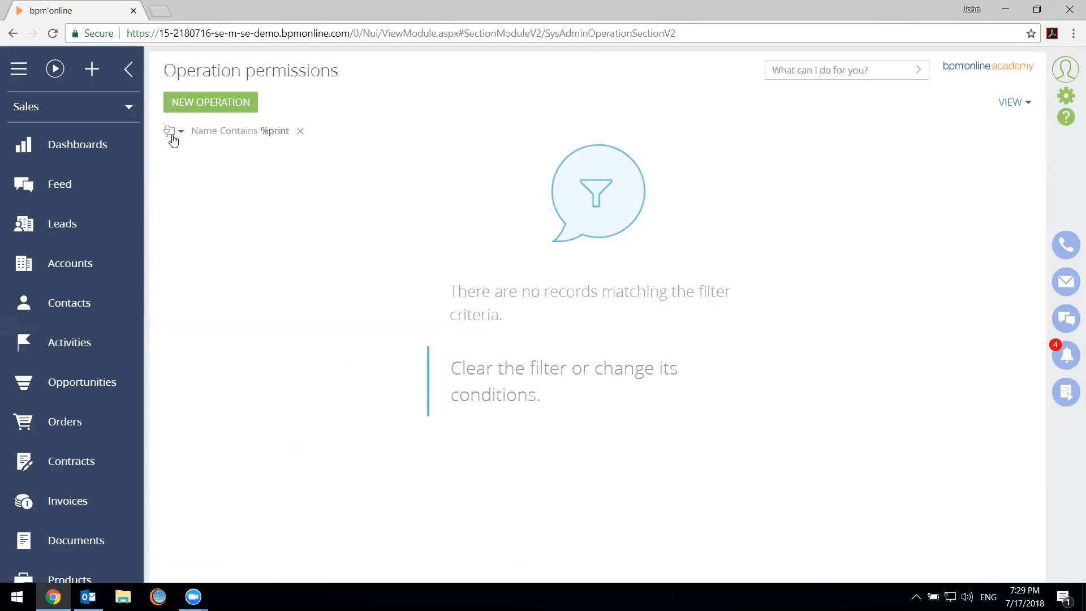
{"action": "left_click", "coordinate": [275, 134]}
{"action": "key", "text": "Return"}
{"action": "left_click", "coordinate": [310, 136]}
Examine the operation permissions down to the end of the list, including Duplicates search, View "Audit log" section and Manage user licenses
{"action": "scroll", "coordinate": [472, 310], "scroll_direction": "down", "scroll_amount": 3}
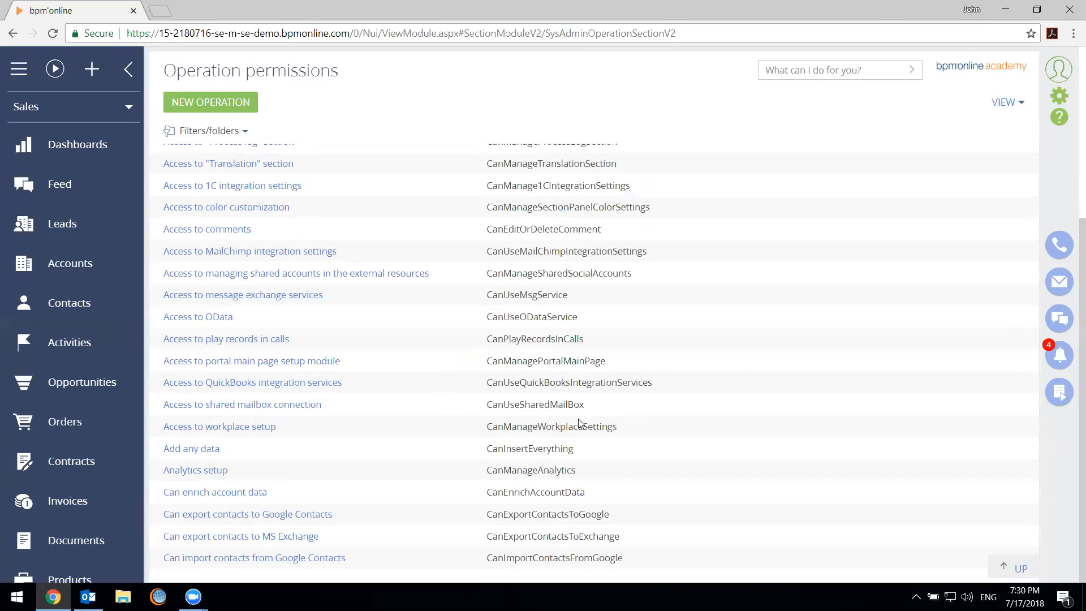
{"action": "scroll", "coordinate": [507, 493], "scroll_direction": "up", "scroll_amount": 2}
{"action": "scroll", "coordinate": [507, 495], "scroll_direction": "down", "scroll_amount": 3}
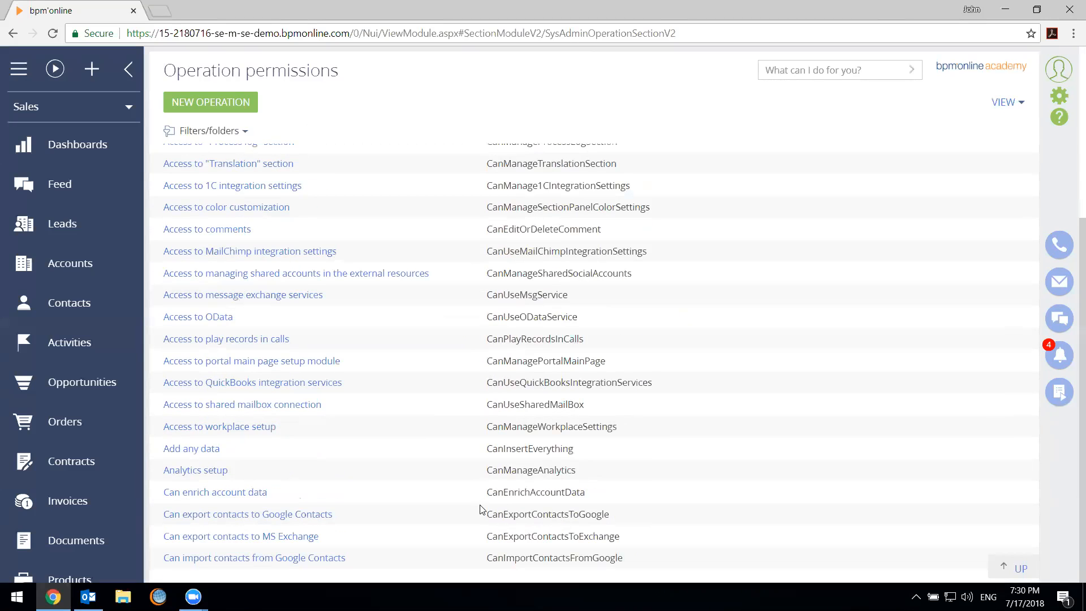
{"action": "left_click", "coordinate": [559, 566]}
{"action": "scroll", "coordinate": [524, 524], "scroll_direction": "down", "scroll_amount": 7}
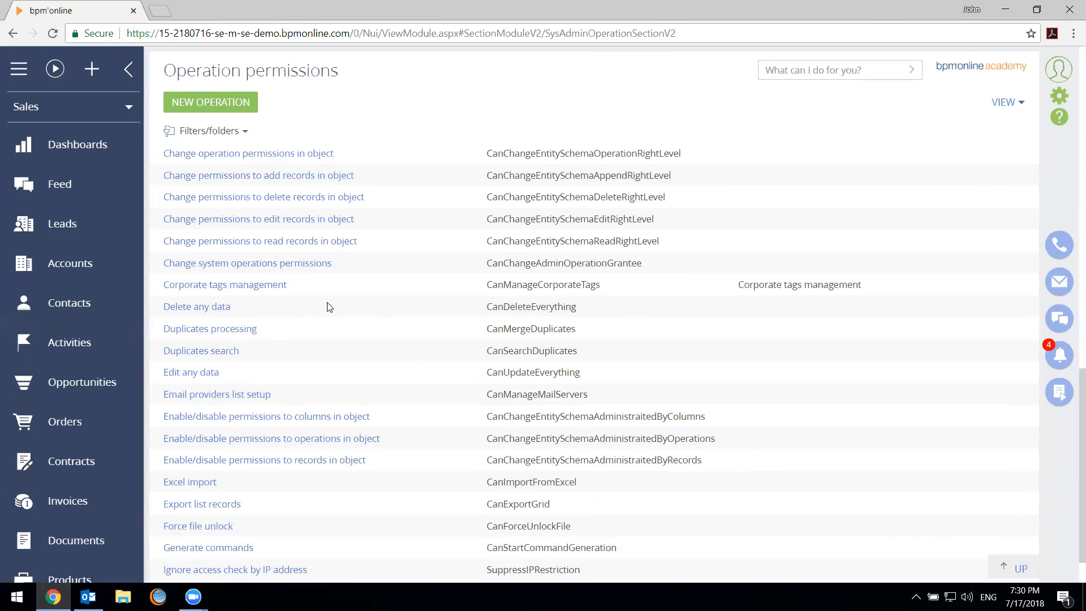
{"action": "left_click", "coordinate": [371, 310]}
{"action": "left_click", "coordinate": [401, 387]}
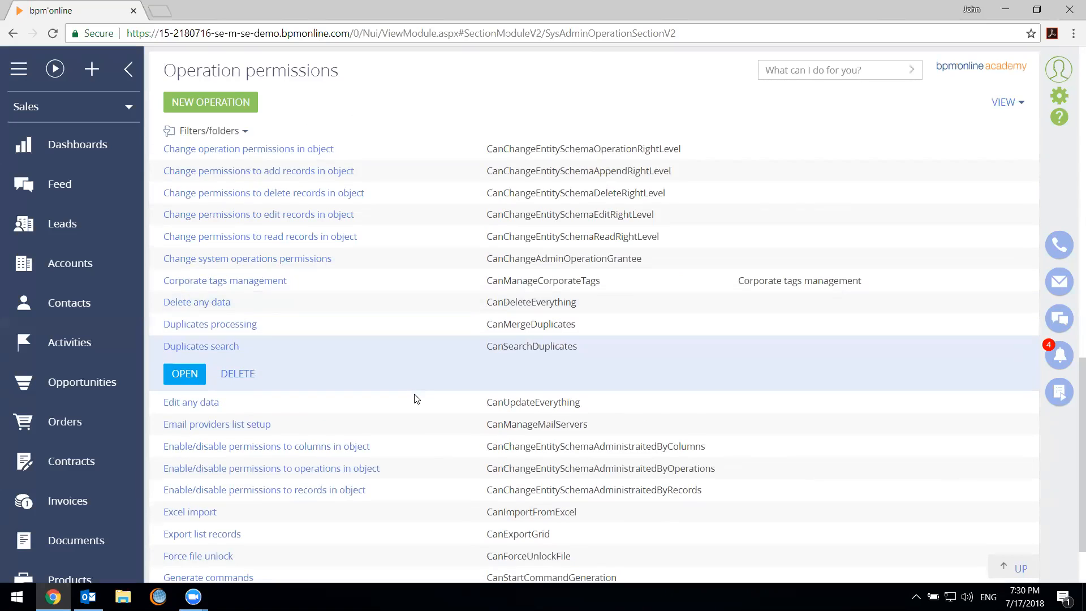
{"action": "scroll", "coordinate": [385, 433], "scroll_direction": "down", "scroll_amount": 2}
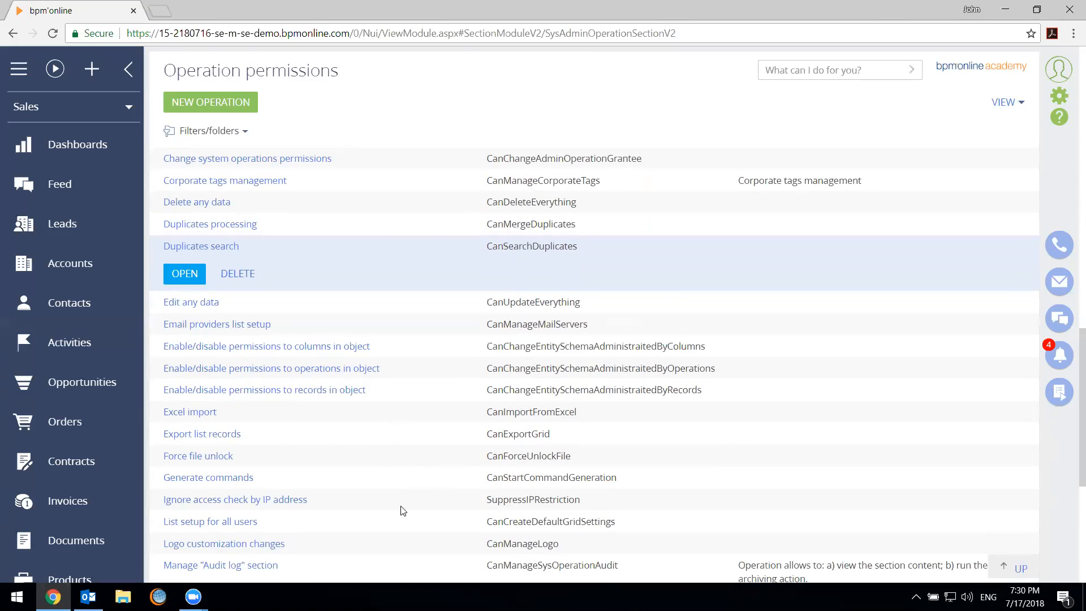
{"action": "scroll", "coordinate": [380, 518], "scroll_direction": "down", "scroll_amount": 3}
{"action": "scroll", "coordinate": [381, 512], "scroll_direction": "down", "scroll_amount": 4}
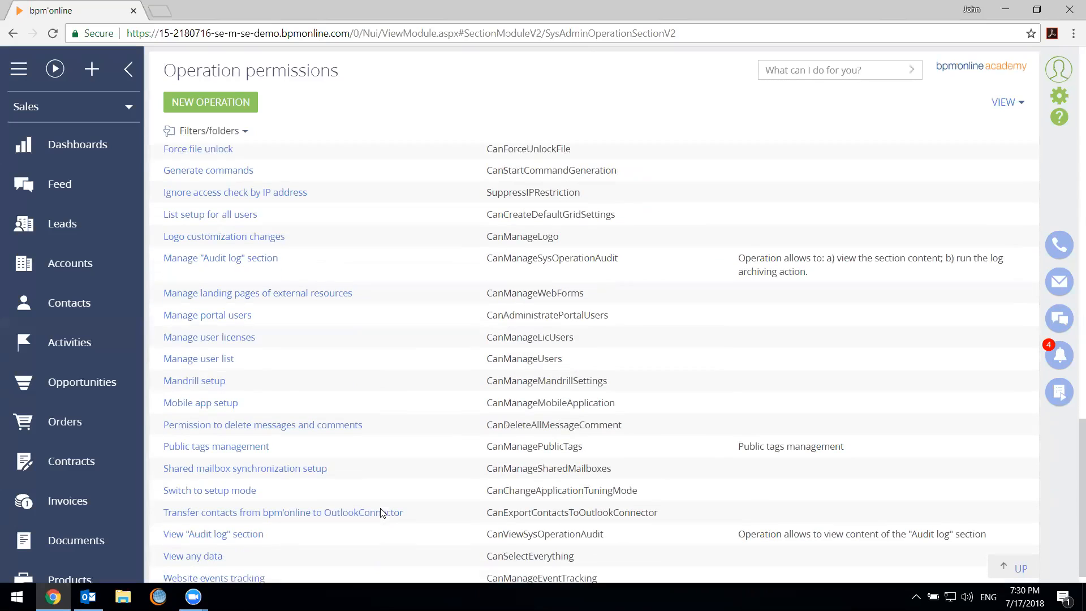
{"action": "left_click", "coordinate": [393, 450]}
{"action": "scroll", "coordinate": [458, 502], "scroll_direction": "down", "scroll_amount": 1}
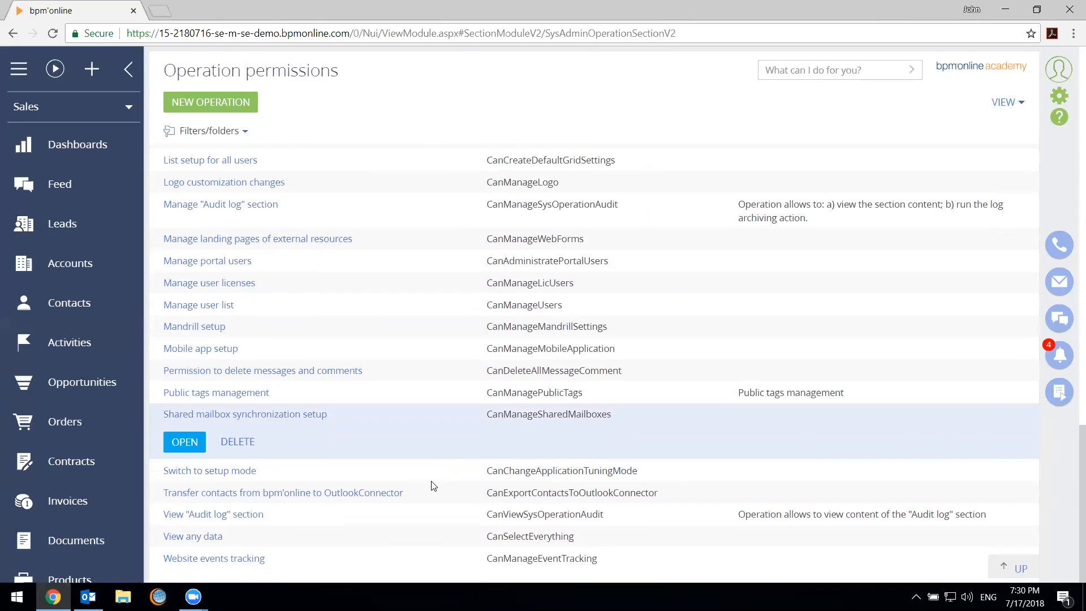
{"action": "left_click", "coordinate": [350, 515]}
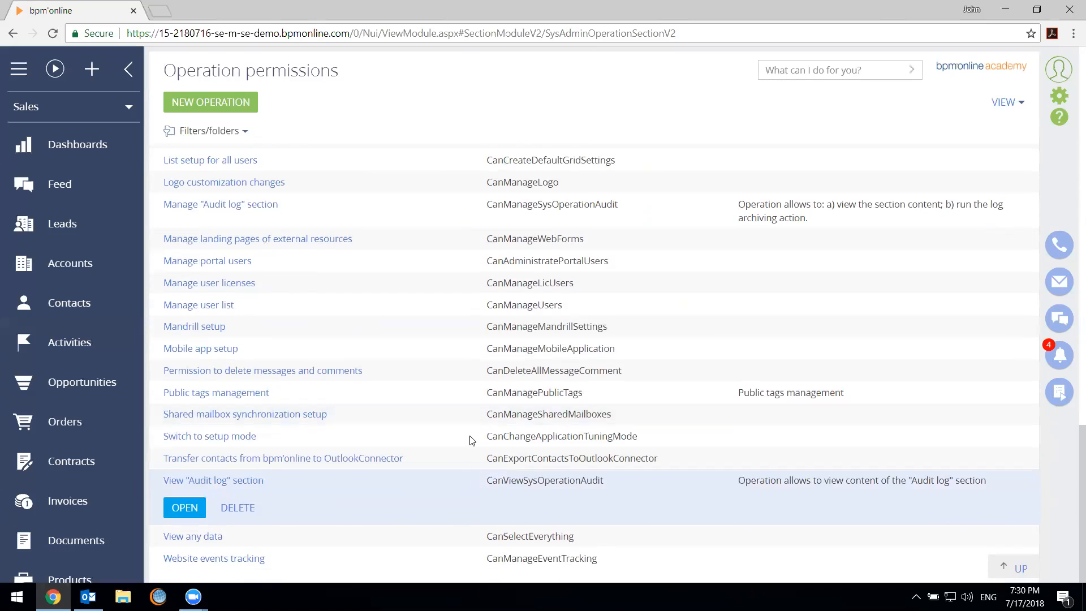
{"action": "left_click", "coordinate": [313, 284]}
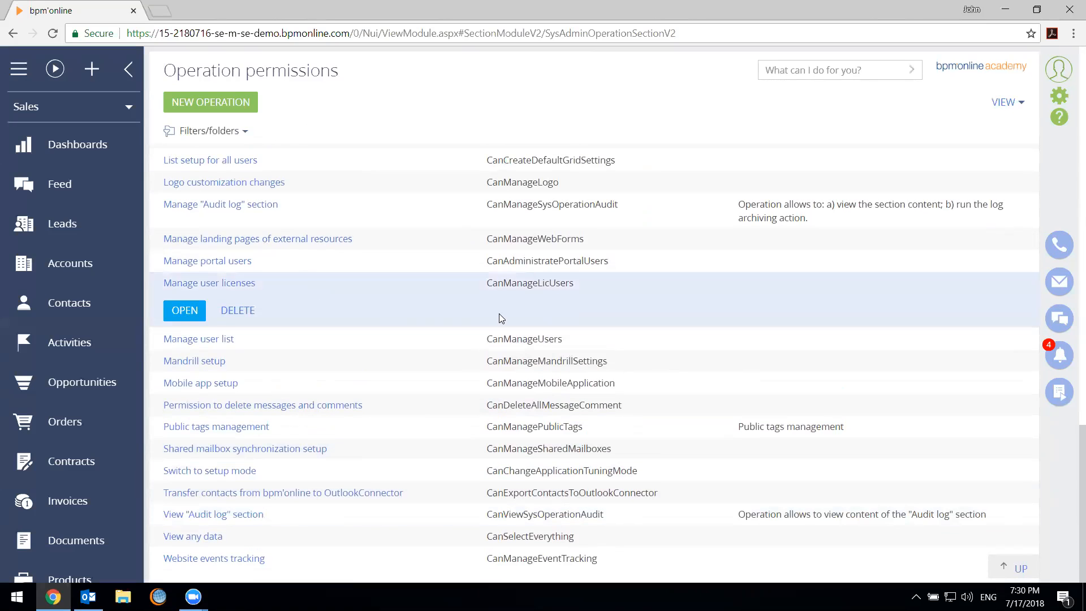
Examine the Export list records and Excel import operations, the enable/disable object permissions and the change permission operations above them
{"action": "scroll", "coordinate": [499, 314], "scroll_direction": "up", "scroll_amount": 3}
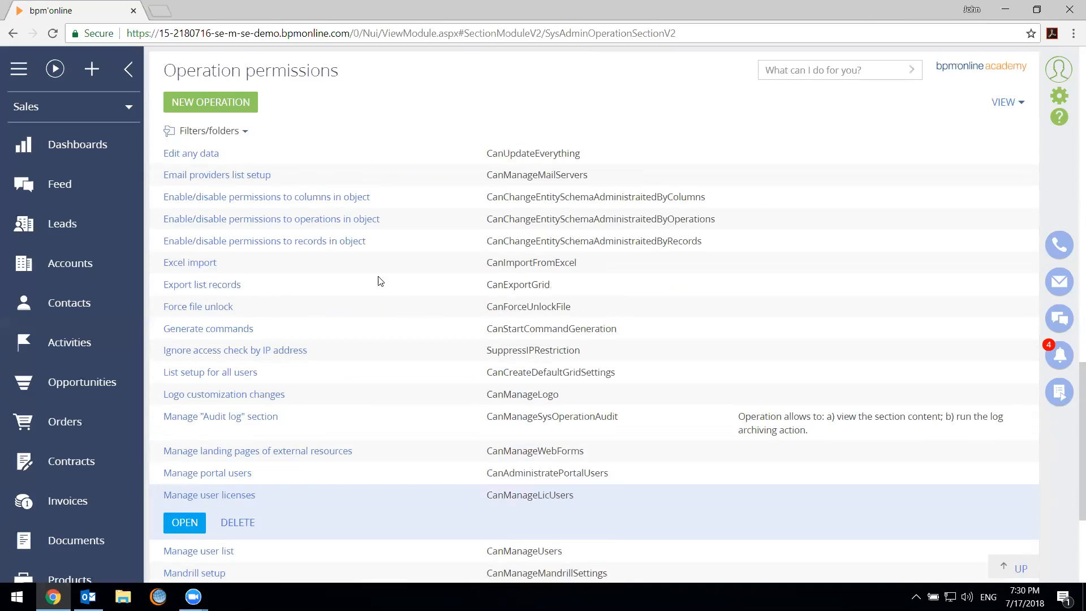
{"action": "left_click", "coordinate": [379, 270]}
{"action": "left_click", "coordinate": [382, 321]}
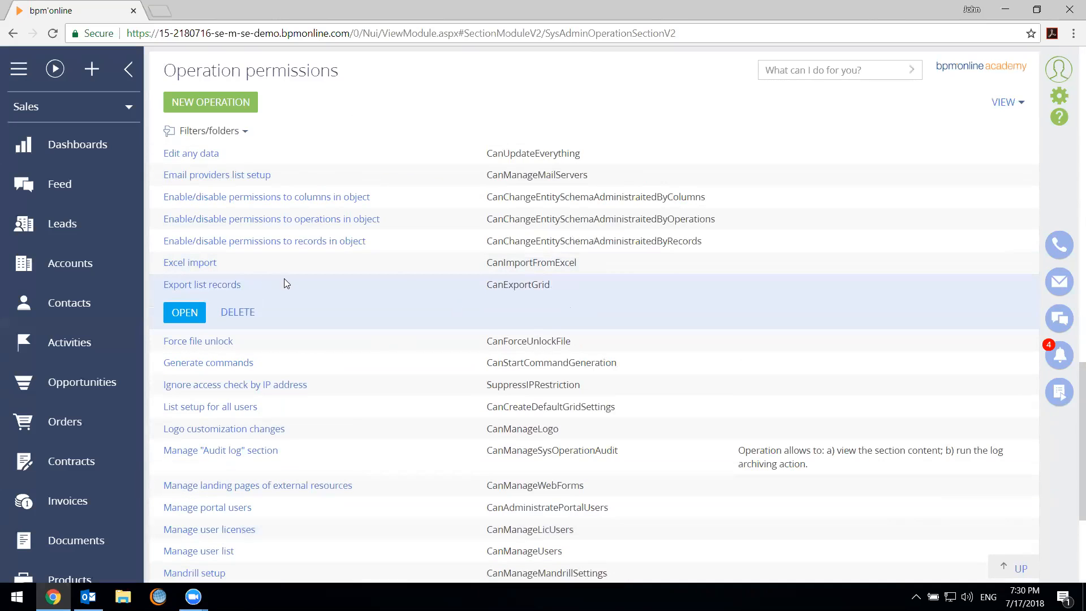
{"action": "left_click", "coordinate": [280, 268]}
{"action": "left_click", "coordinate": [379, 316]}
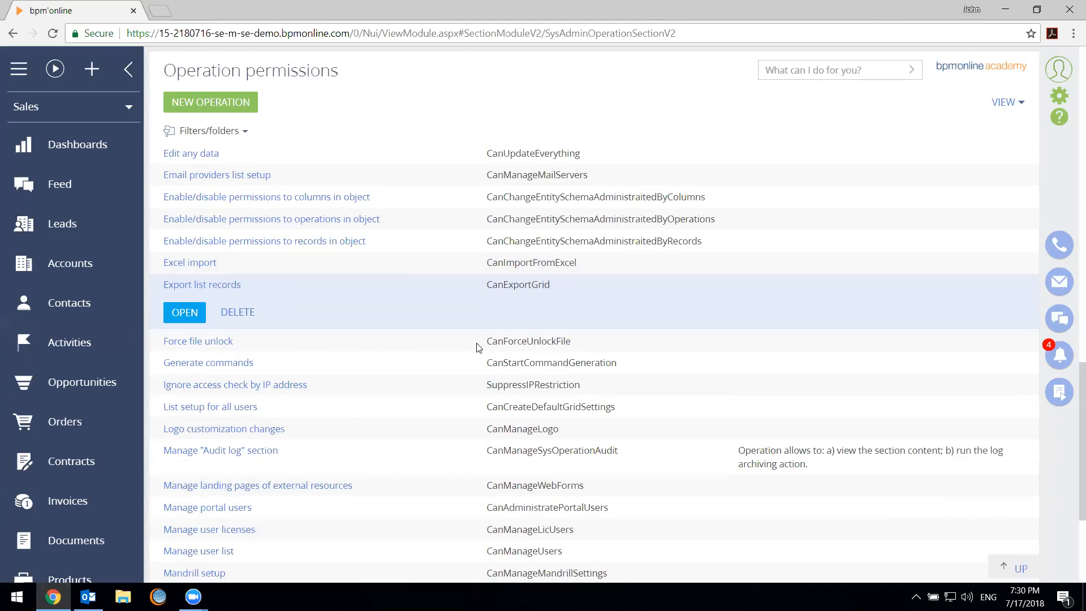
{"action": "left_click", "coordinate": [401, 268]}
{"action": "scroll", "coordinate": [419, 306], "scroll_direction": "up", "scroll_amount": 2}
{"action": "left_click", "coordinate": [431, 341]}
{"action": "left_click", "coordinate": [440, 394]}
{"action": "left_click", "coordinate": [440, 324]}
{"action": "left_click", "coordinate": [449, 393]}
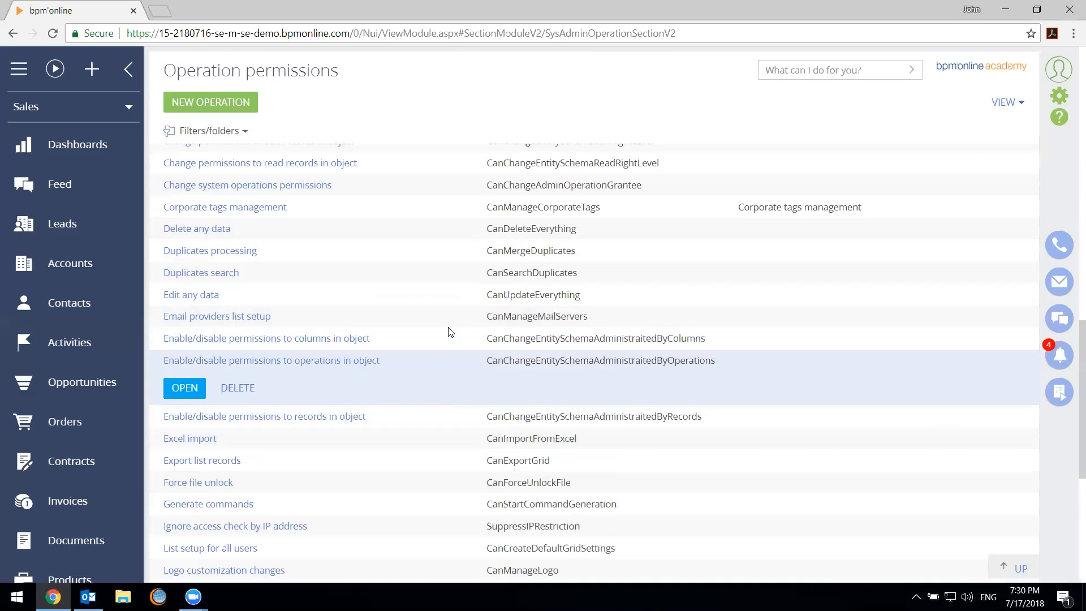
{"action": "scroll", "coordinate": [449, 329], "scroll_direction": "up", "scroll_amount": 1}
{"action": "scroll", "coordinate": [446, 327], "scroll_direction": "up", "scroll_amount": 3}
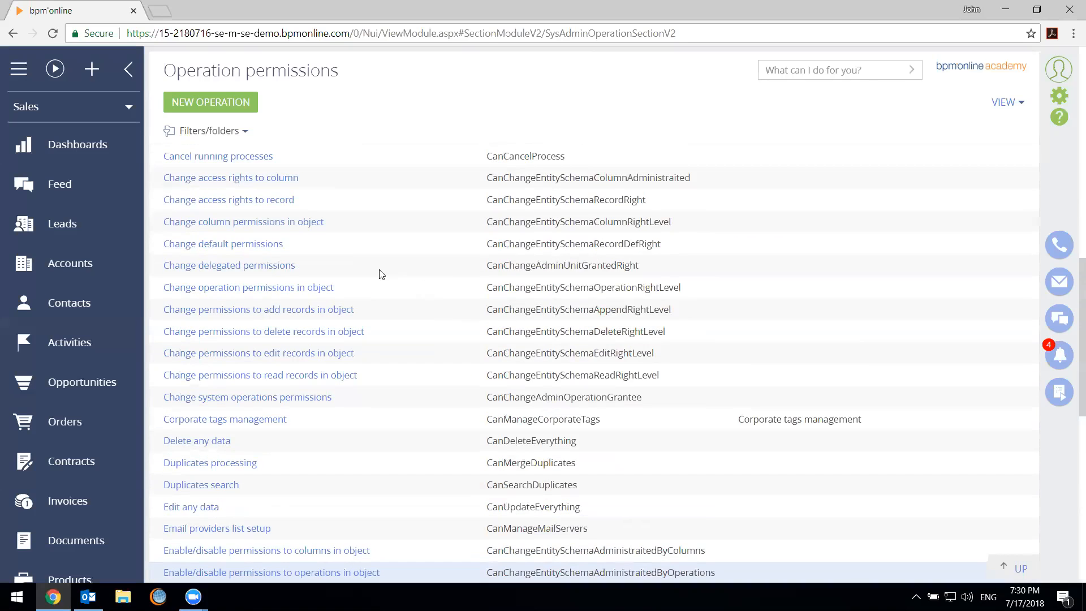
{"action": "scroll", "coordinate": [381, 273], "scroll_direction": "up", "scroll_amount": 5}
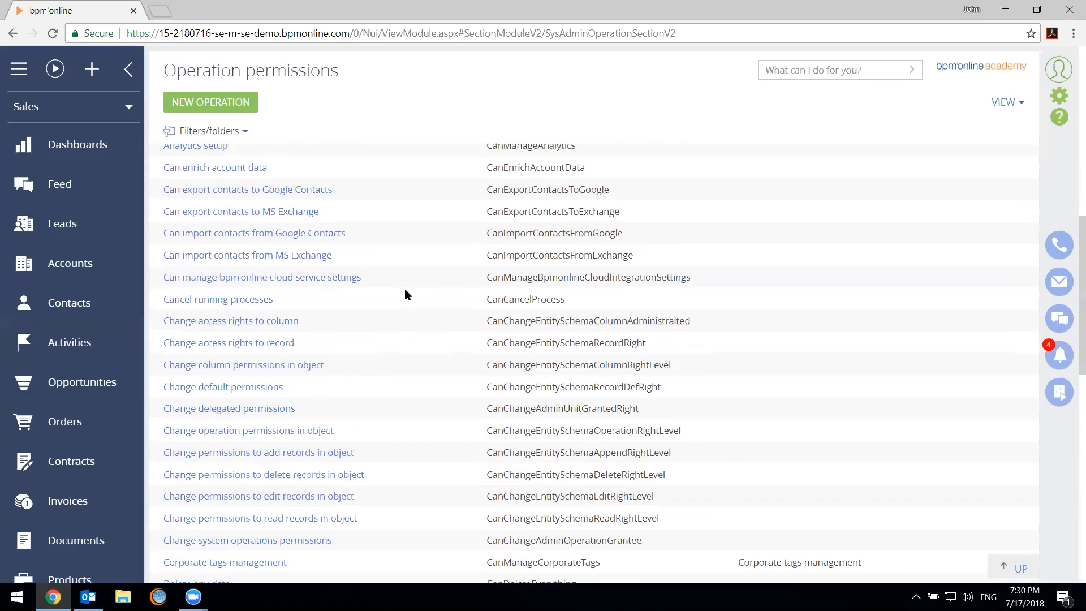
{"action": "scroll", "coordinate": [405, 290], "scroll_direction": "up", "scroll_amount": 4}
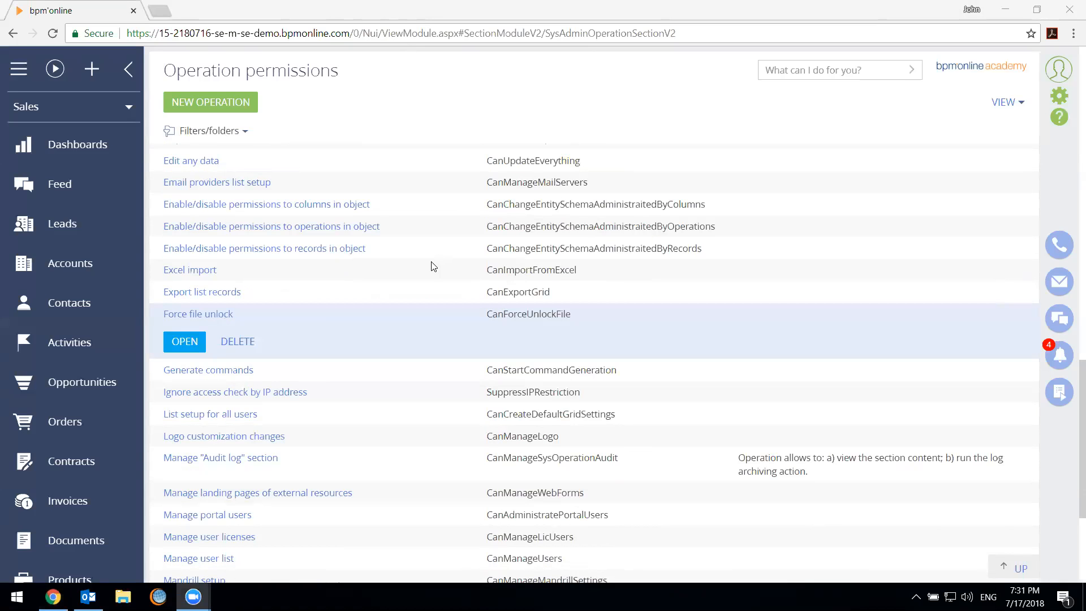
Open the Excel import operation and add the first listed user to its operation permissions
{"action": "left_click", "coordinate": [420, 283]}
{"action": "left_click", "coordinate": [390, 275]}
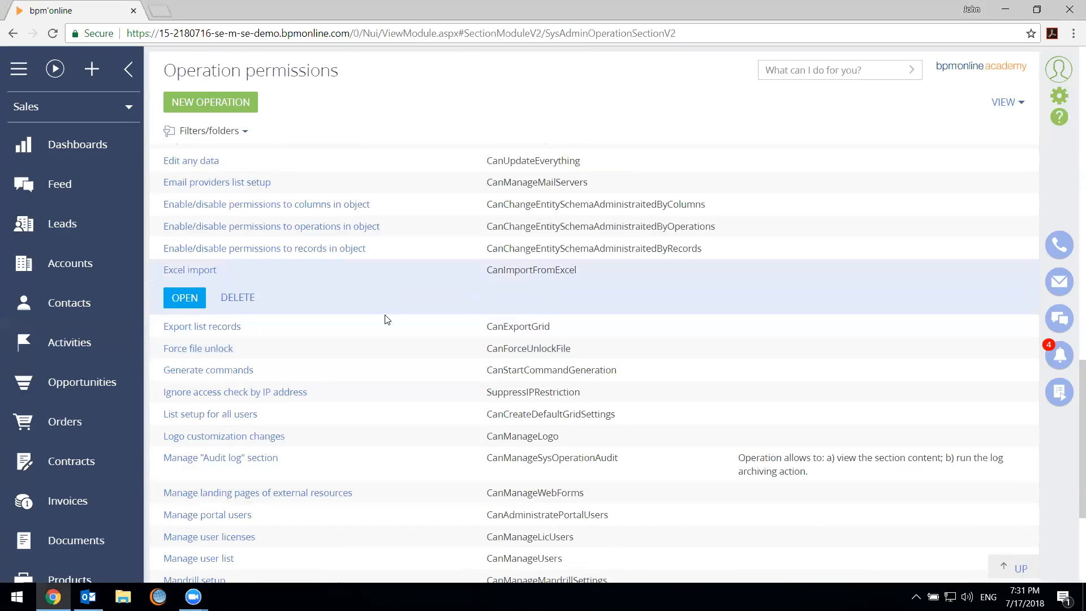
{"action": "left_click", "coordinate": [314, 324]}
{"action": "left_click", "coordinate": [335, 256]}
{"action": "left_click", "coordinate": [332, 308]}
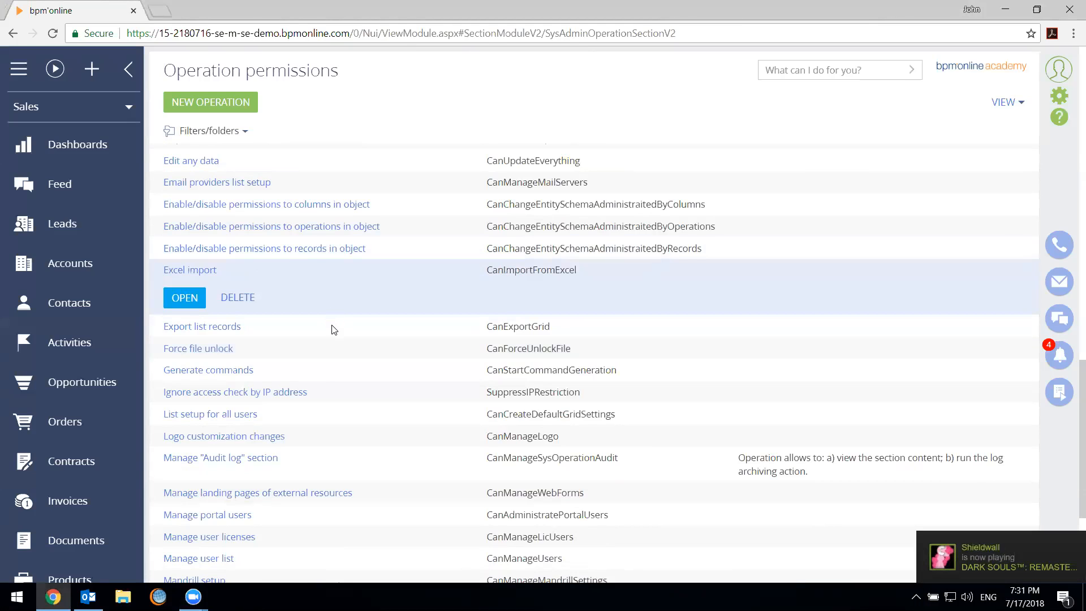
{"action": "left_click", "coordinate": [334, 330]}
{"action": "left_click", "coordinate": [264, 277]}
{"action": "left_click", "coordinate": [174, 303]}
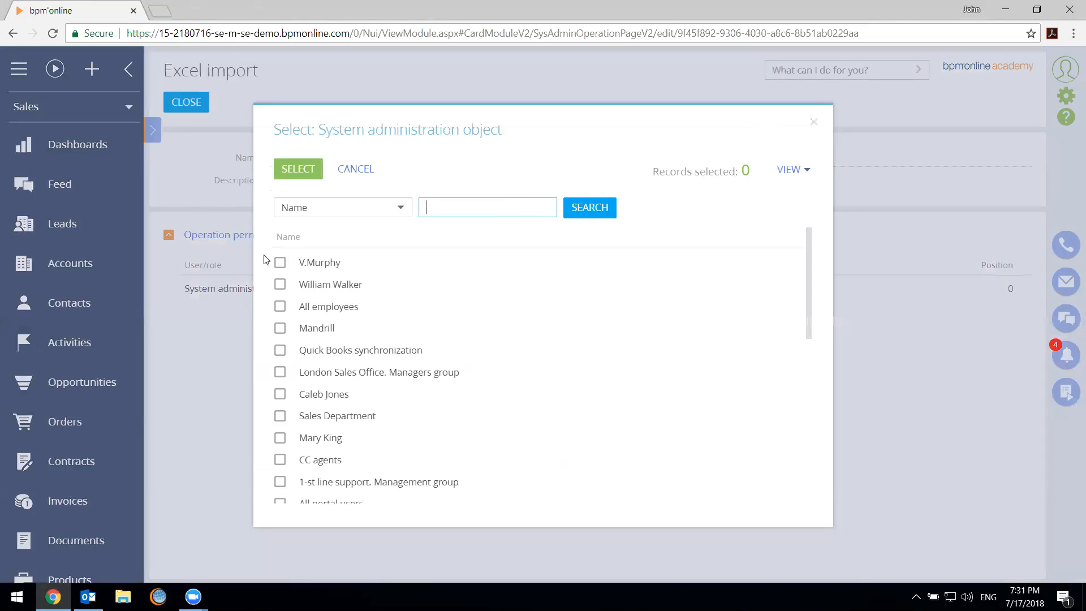
{"action": "left_click", "coordinate": [280, 261]}
{"action": "left_click", "coordinate": [298, 168]}
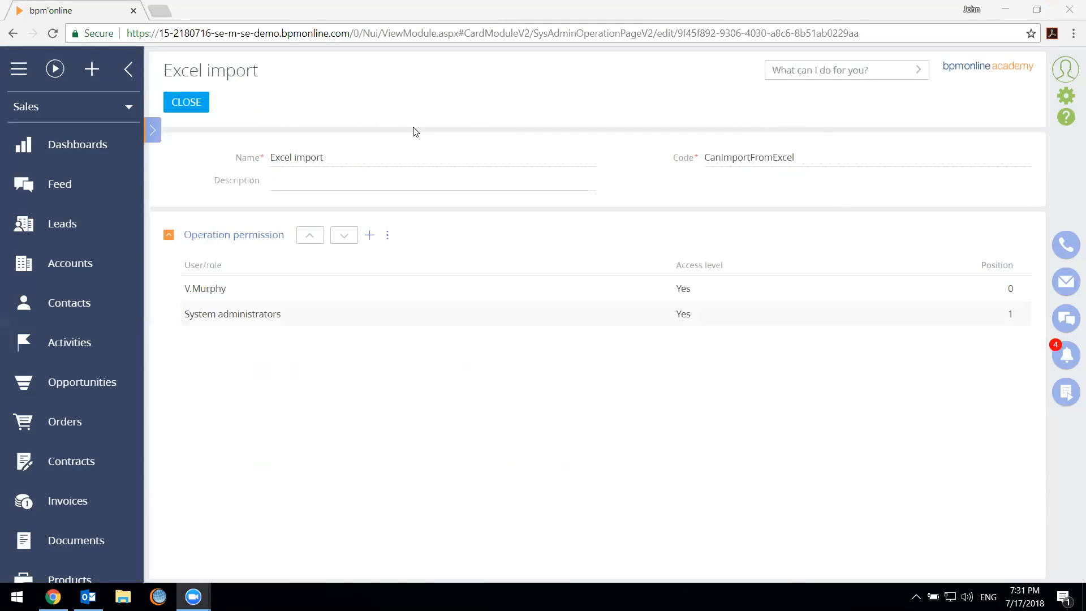
Set the added user's Excel import access level to No and switch it back to Yes
{"action": "left_click", "coordinate": [691, 288]}
{"action": "left_click", "coordinate": [690, 287]}
{"action": "left_click", "coordinate": [691, 361]}
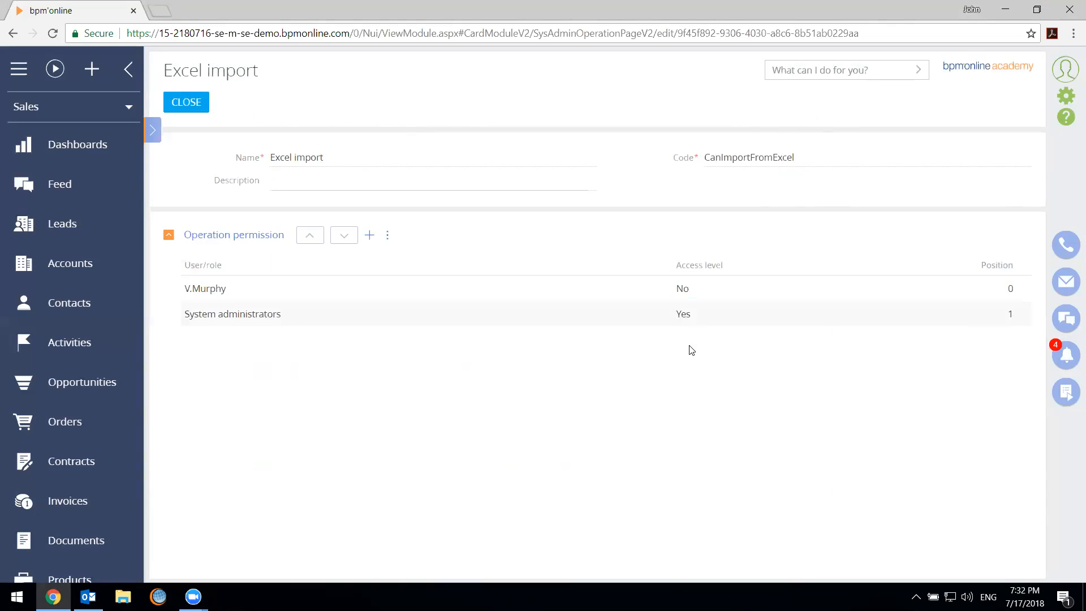
{"action": "left_click", "coordinate": [689, 293]}
{"action": "left_click", "coordinate": [690, 288]}
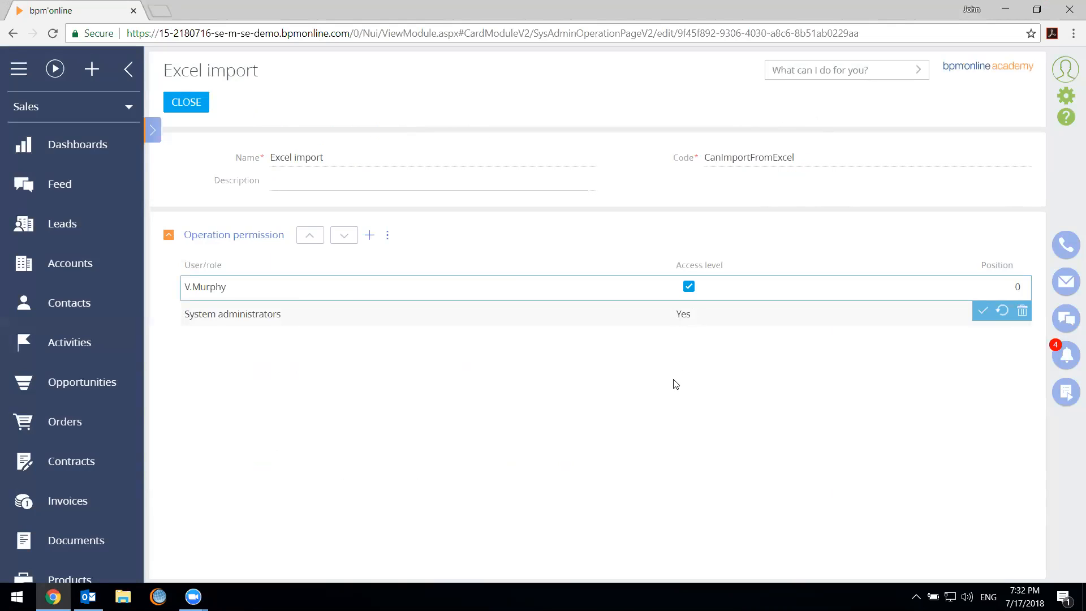
{"action": "left_click", "coordinate": [687, 328]}
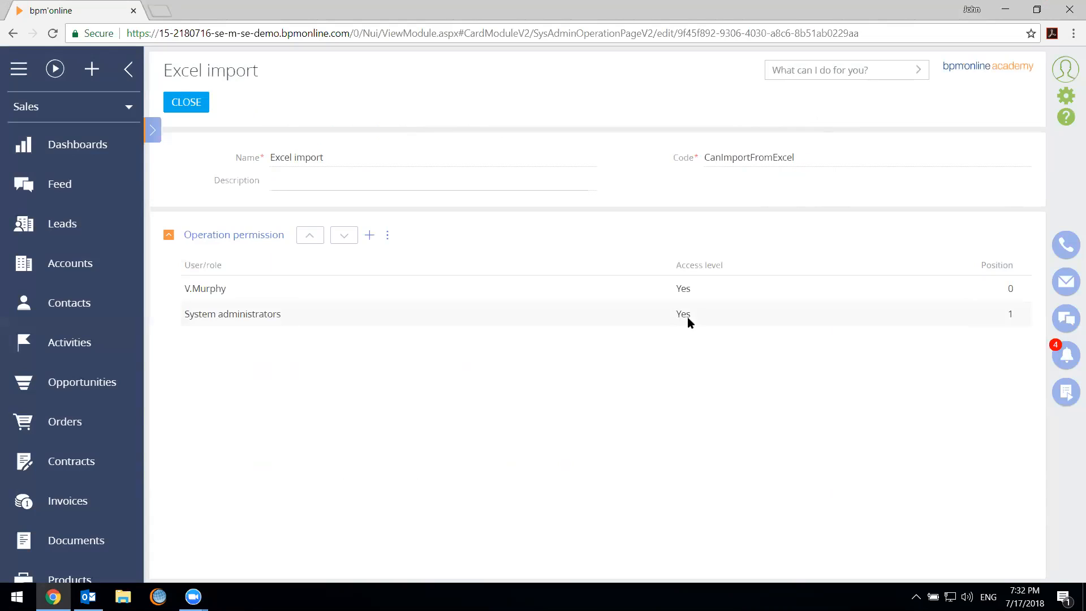
Set the added user's access level for the Excel import operation to No
{"action": "left_click", "coordinate": [706, 295]}
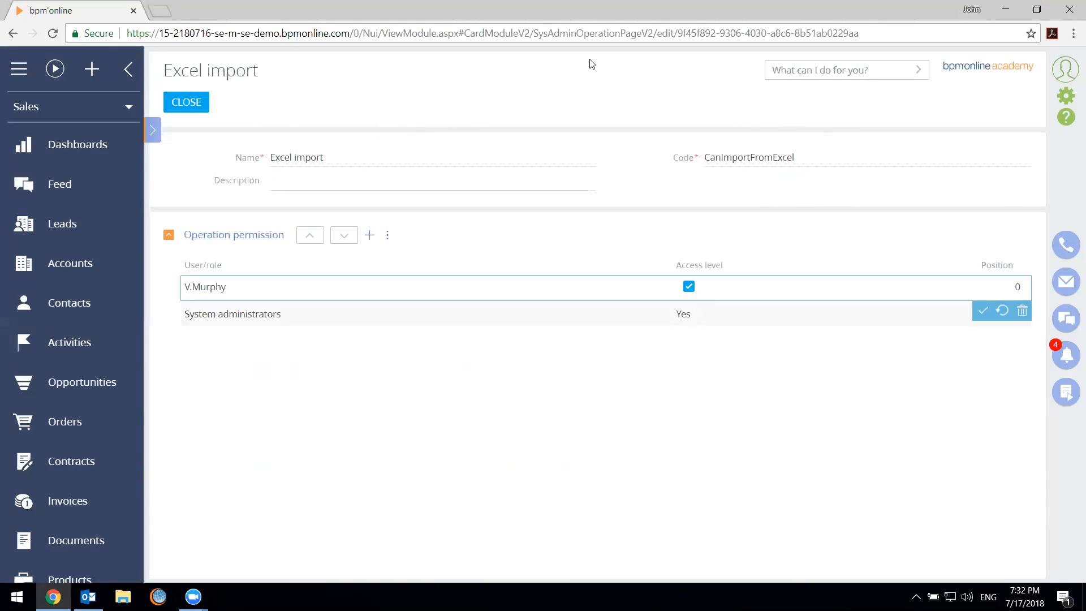
{"action": "left_click", "coordinate": [689, 287]}
{"action": "left_click", "coordinate": [673, 366]}
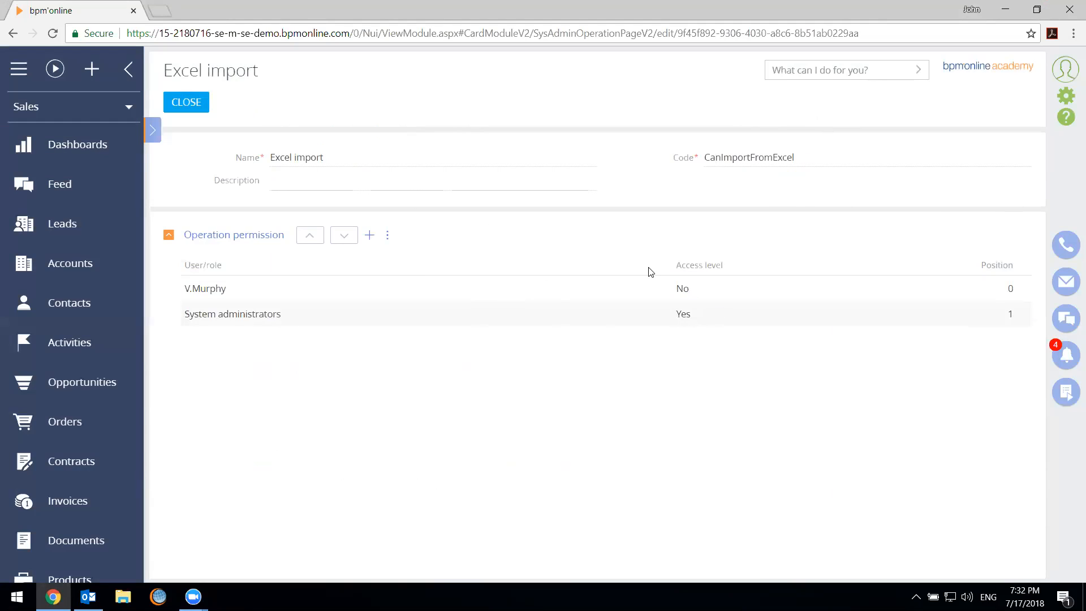
Set the added user's access level for the Excel import operation to Yes and close the operation page
{"action": "left_click", "coordinate": [656, 286]}
{"action": "left_click", "coordinate": [689, 287]}
{"action": "left_click", "coordinate": [182, 103]}
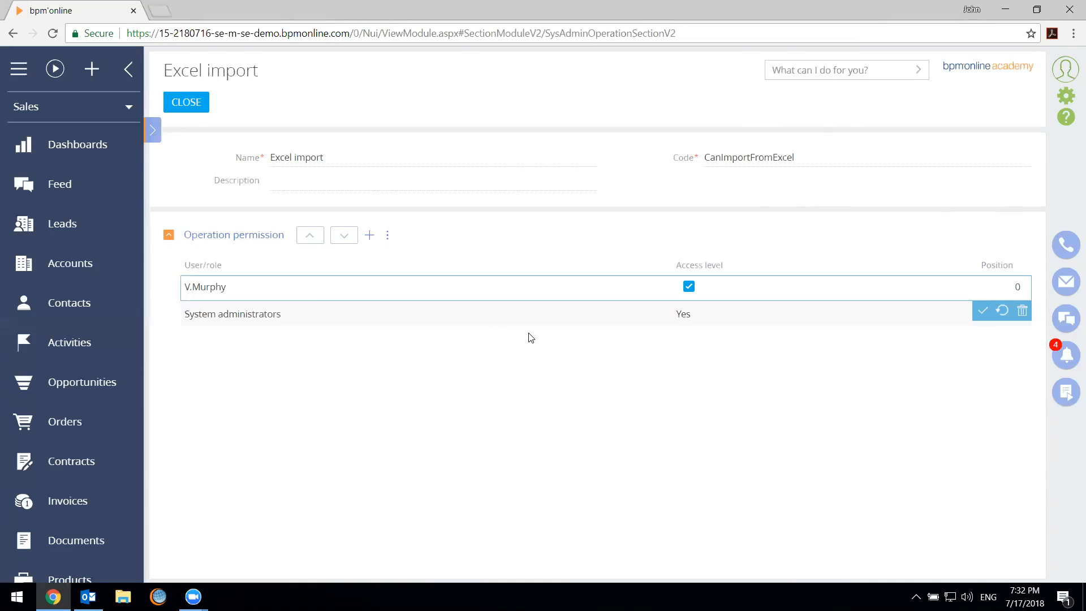
Open the Manage user licenses operation, check the System administrators role's access level and close the operation page
{"action": "scroll", "coordinate": [479, 343], "scroll_direction": "down", "scroll_amount": 5}
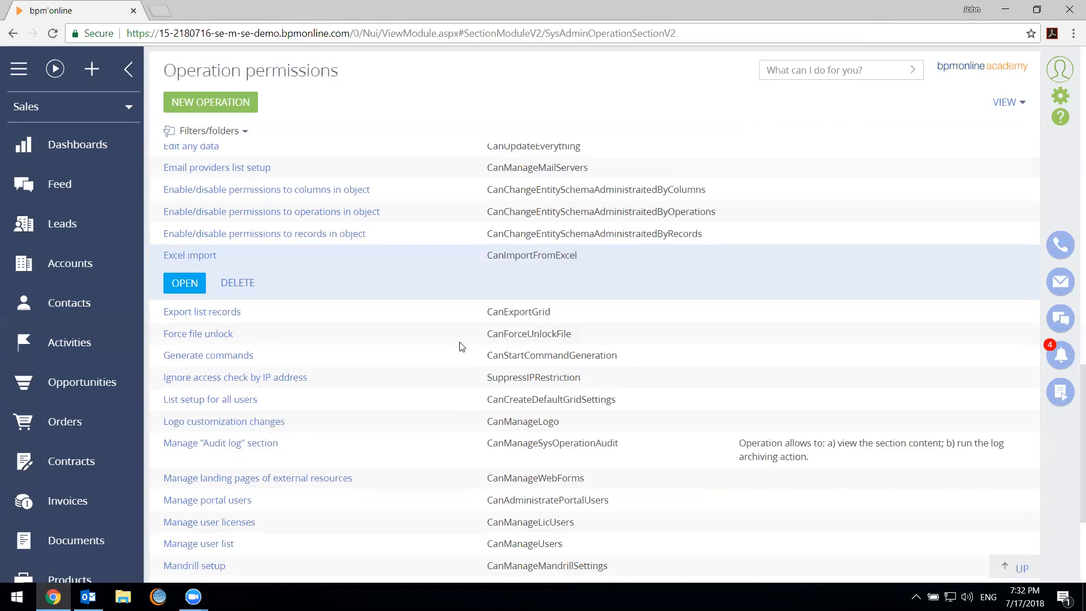
{"action": "scroll", "coordinate": [459, 346], "scroll_direction": "down", "scroll_amount": 3}
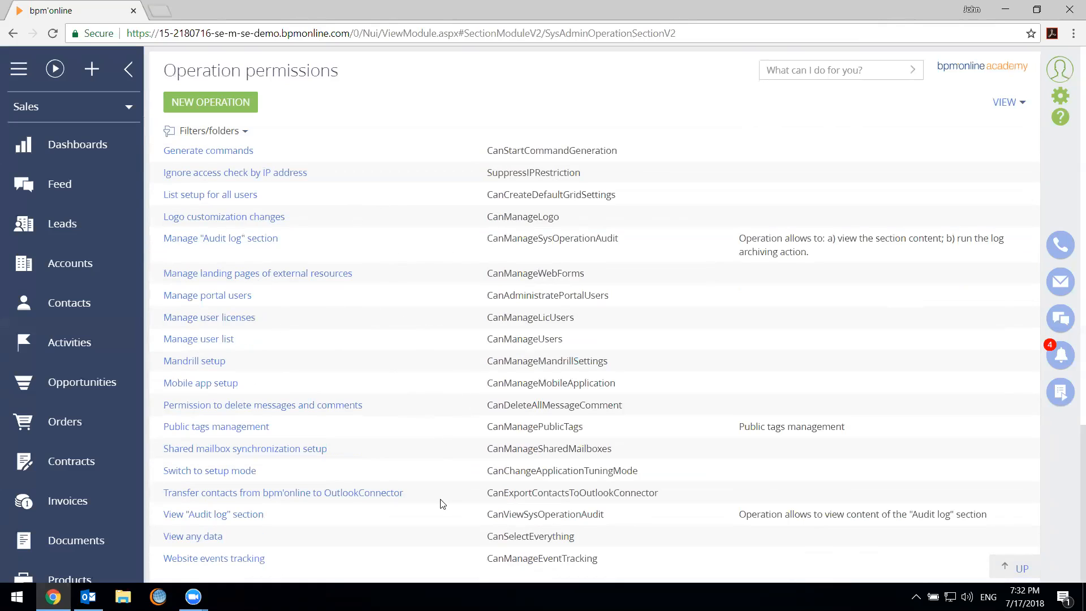
{"action": "left_click", "coordinate": [457, 464]}
{"action": "left_click", "coordinate": [451, 414]}
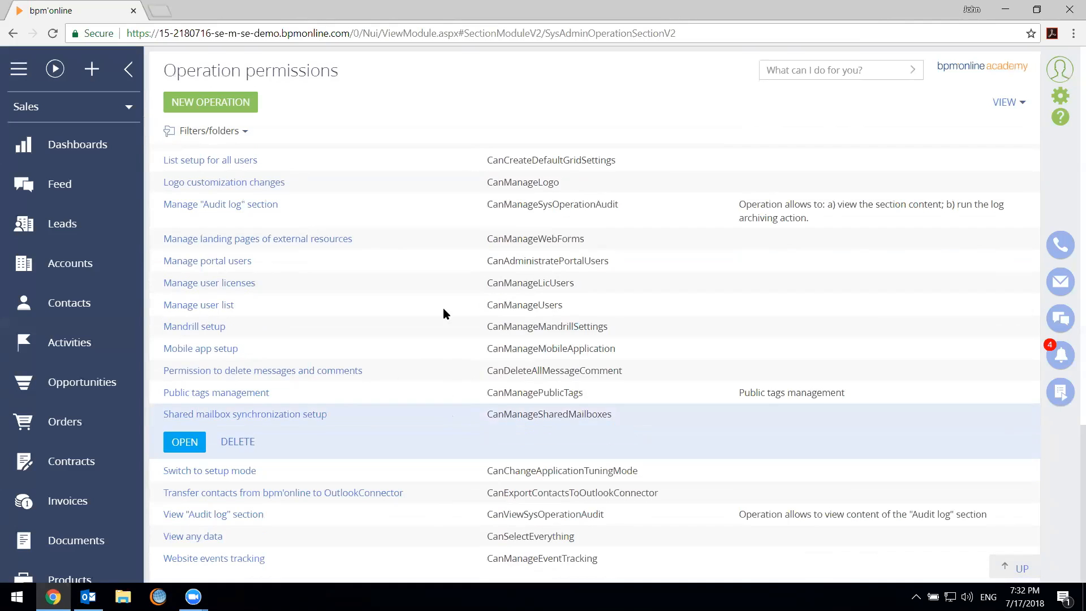
{"action": "left_click", "coordinate": [430, 286]}
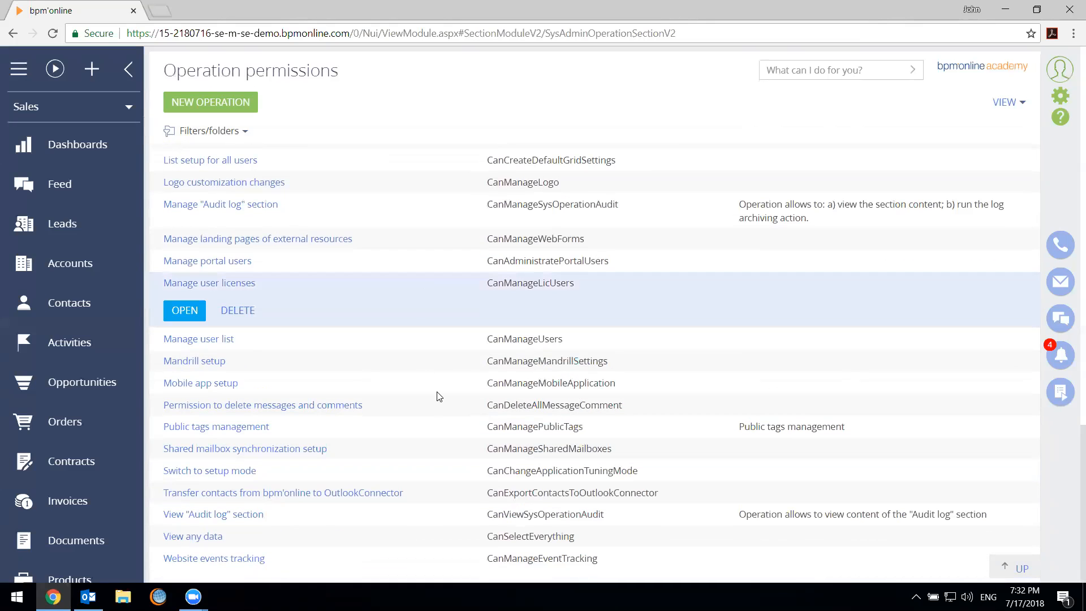
{"action": "scroll", "coordinate": [272, 398], "scroll_direction": "up", "scroll_amount": 1}
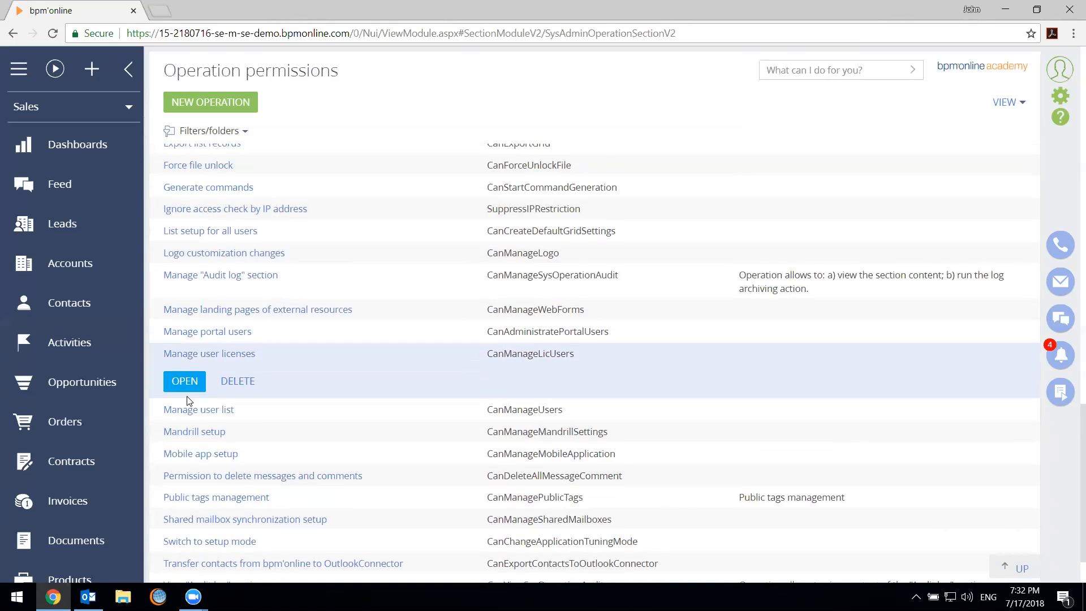
{"action": "left_click", "coordinate": [184, 382]}
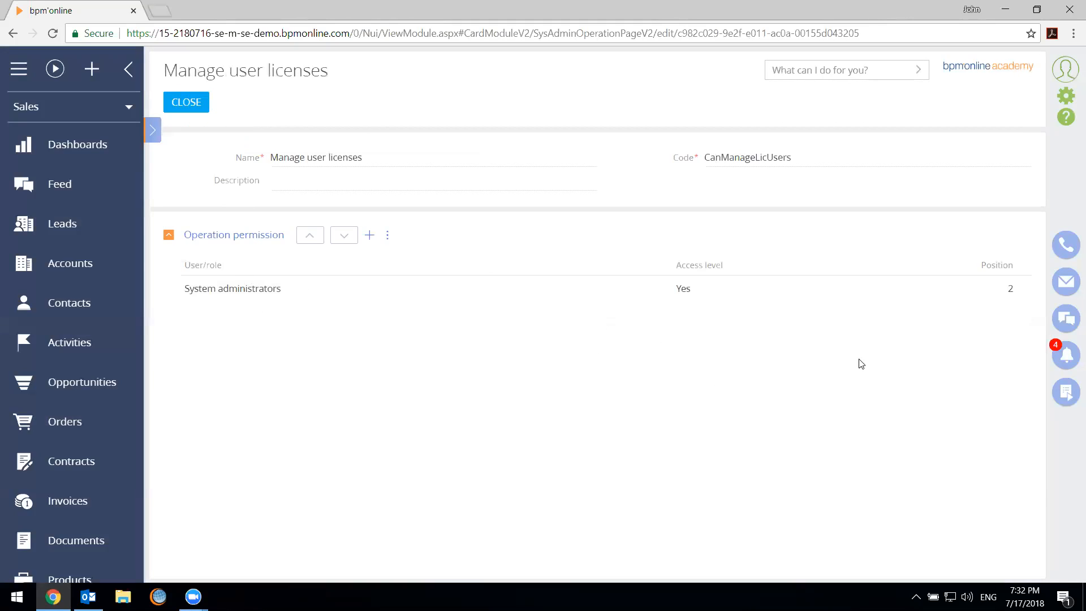
{"action": "left_click", "coordinate": [702, 288]}
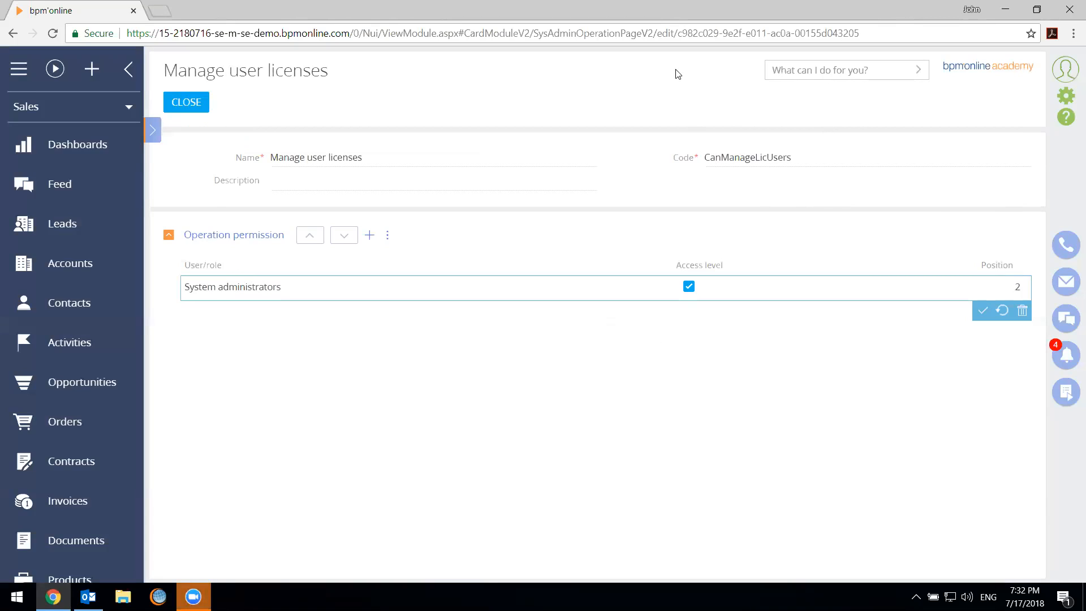
{"action": "left_click", "coordinate": [198, 111]}
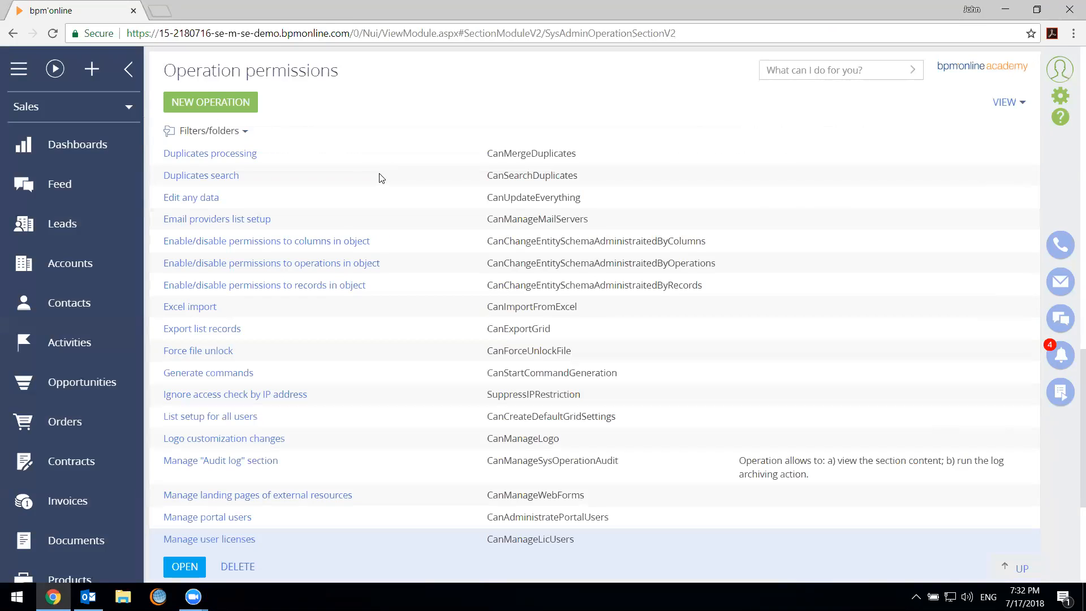
Go to the System Designer, open Lookups and filter all lookups by the name "print"
{"action": "scroll", "coordinate": [423, 241], "scroll_direction": "up", "scroll_amount": 2}
{"action": "scroll", "coordinate": [425, 241], "scroll_direction": "up", "scroll_amount": 2}
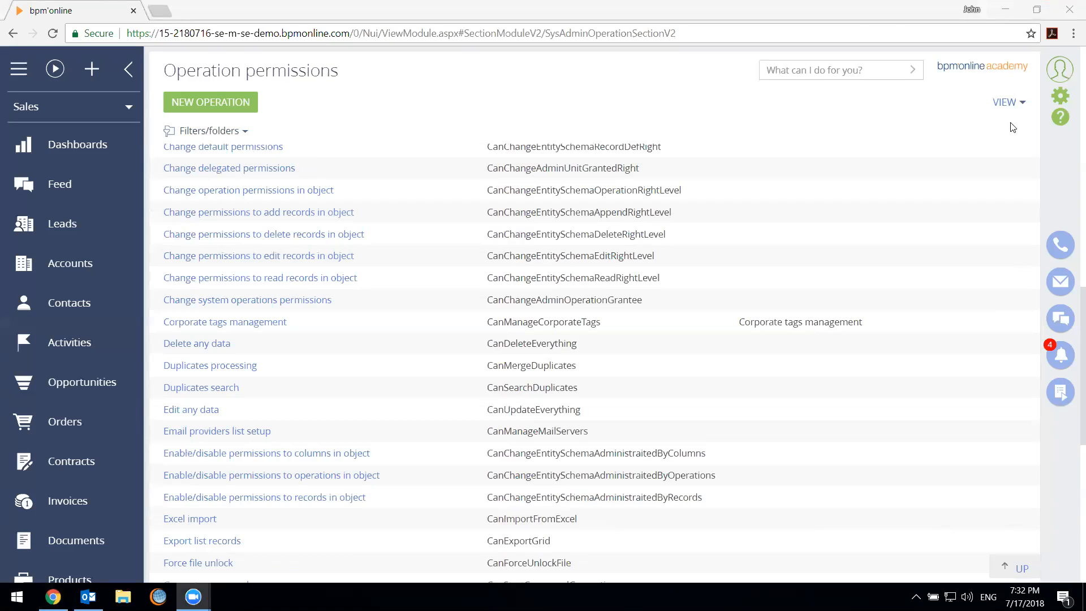
{"action": "left_click", "coordinate": [1059, 101]}
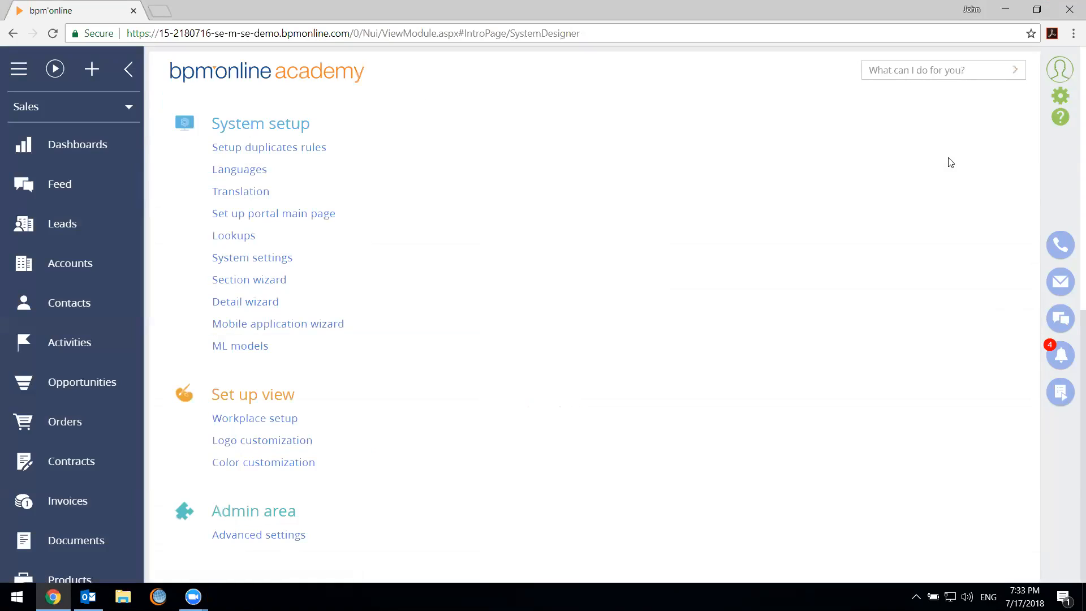
{"action": "left_click", "coordinate": [237, 236]}
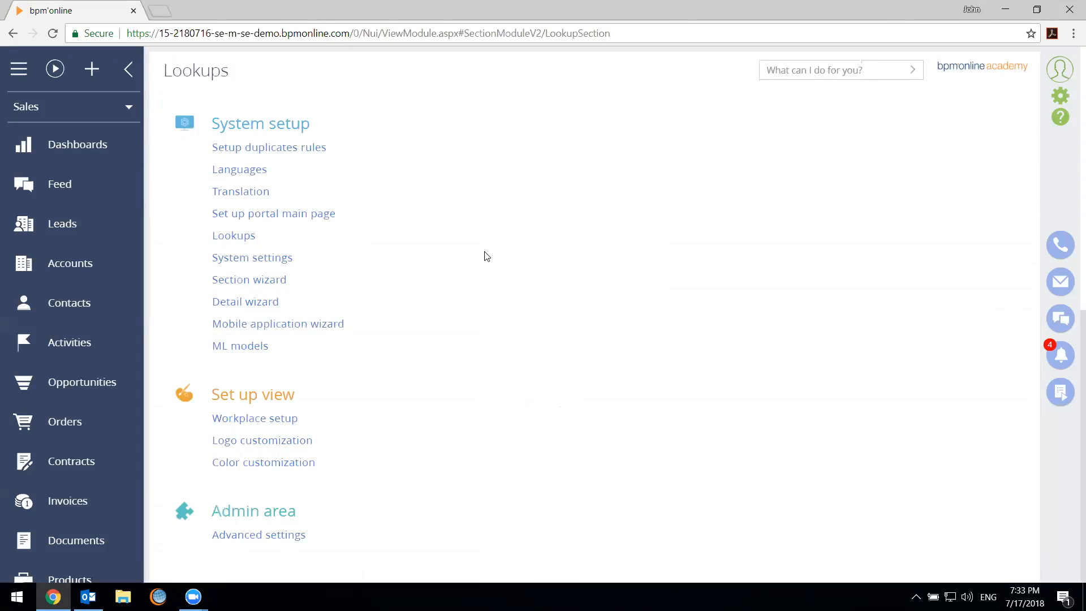
{"action": "left_click", "coordinate": [277, 156]}
{"action": "left_click", "coordinate": [495, 132]}
{"action": "left_click", "coordinate": [481, 155]}
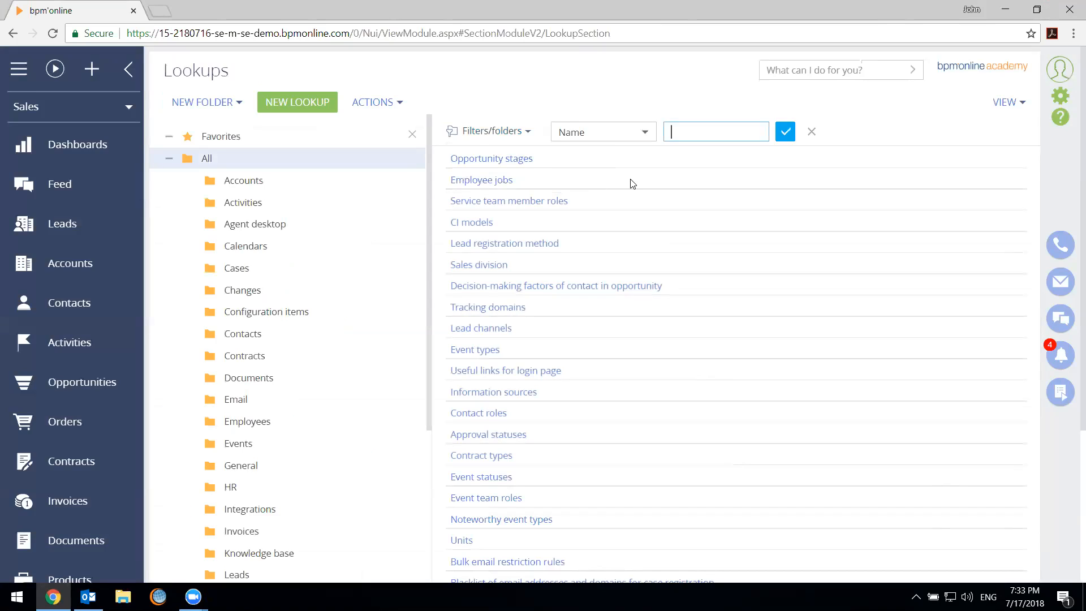
{"action": "type", "text": "print"}
{"action": "key", "text": "Return"}
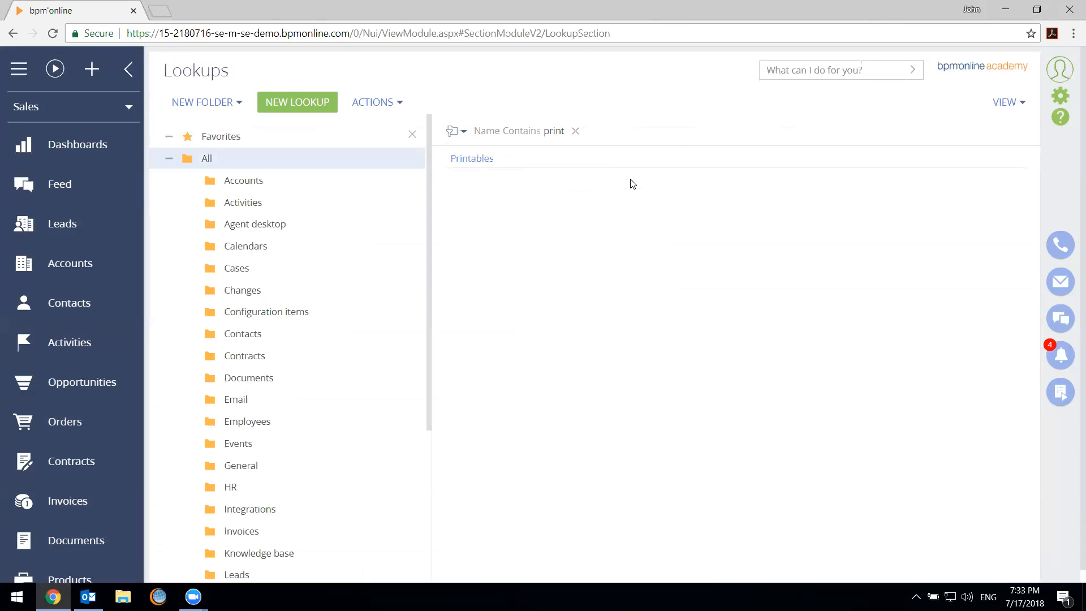
Open the content of the Printables lookup to view its list of printables
{"action": "left_click", "coordinate": [542, 163]}
{"action": "left_click", "coordinate": [510, 181]}
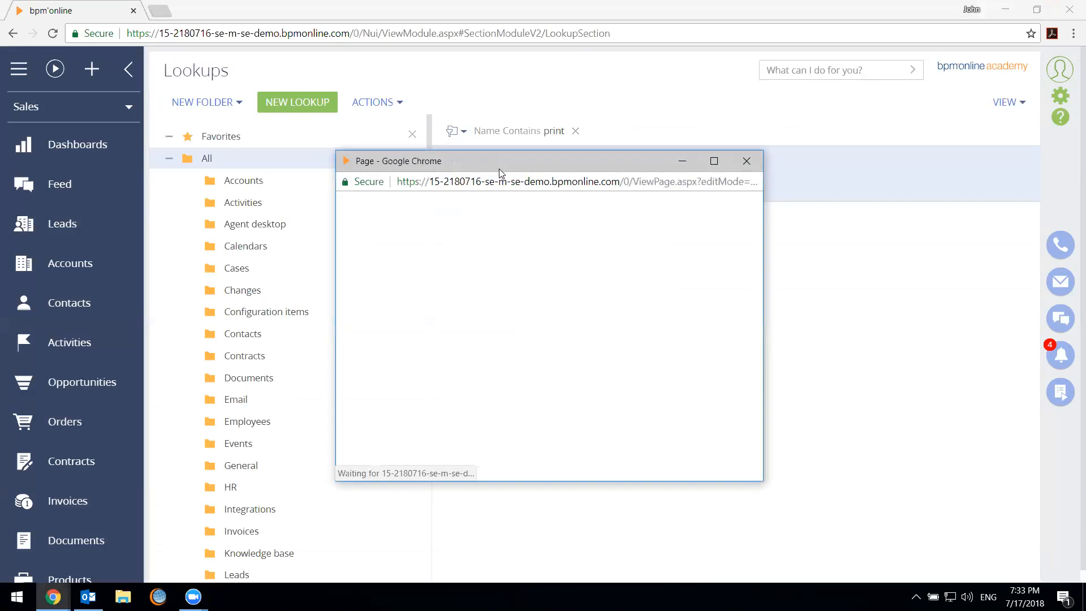
{"action": "left_click_drag", "start_coordinate": [520, 174], "coordinate": [565, 150]}
{"action": "left_click", "coordinate": [494, 216]}
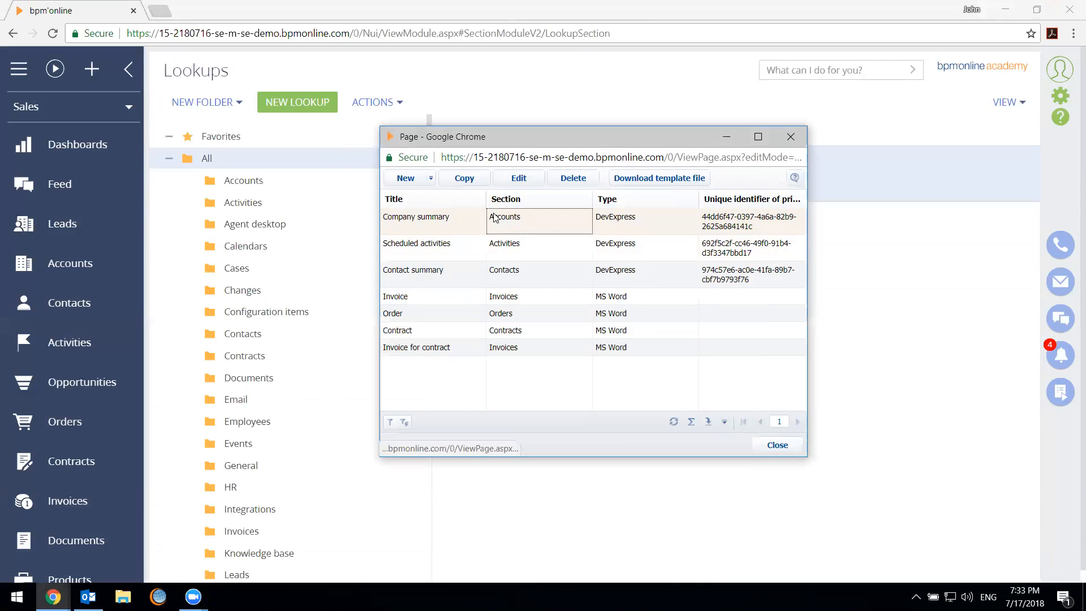
Open the Contract printable to view its template settings, close it and clear the lookup name filter
{"action": "left_click", "coordinate": [480, 331]}
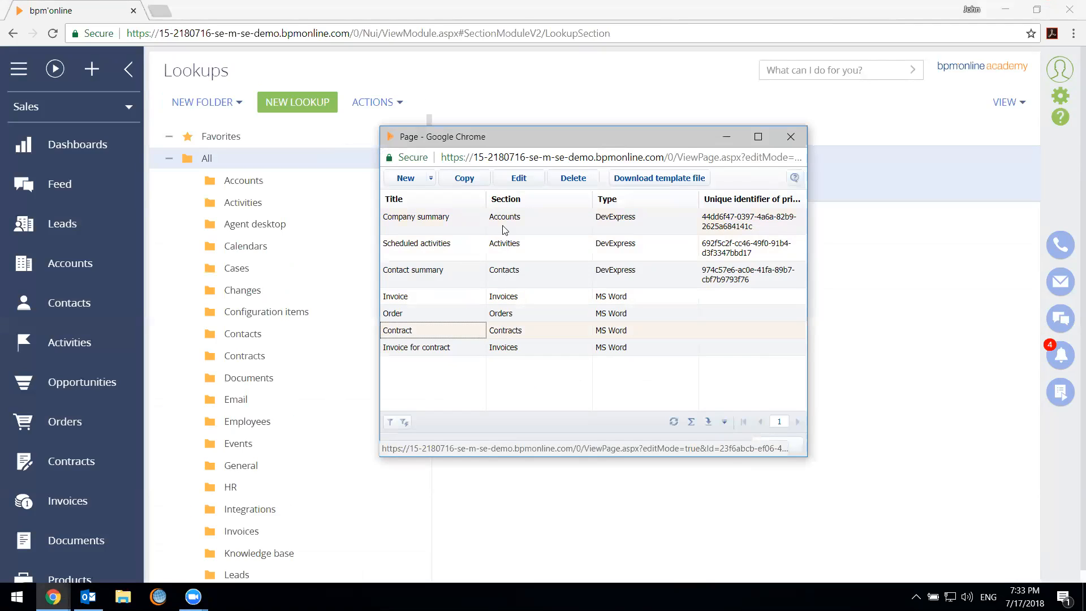
{"action": "left_click", "coordinate": [514, 187]}
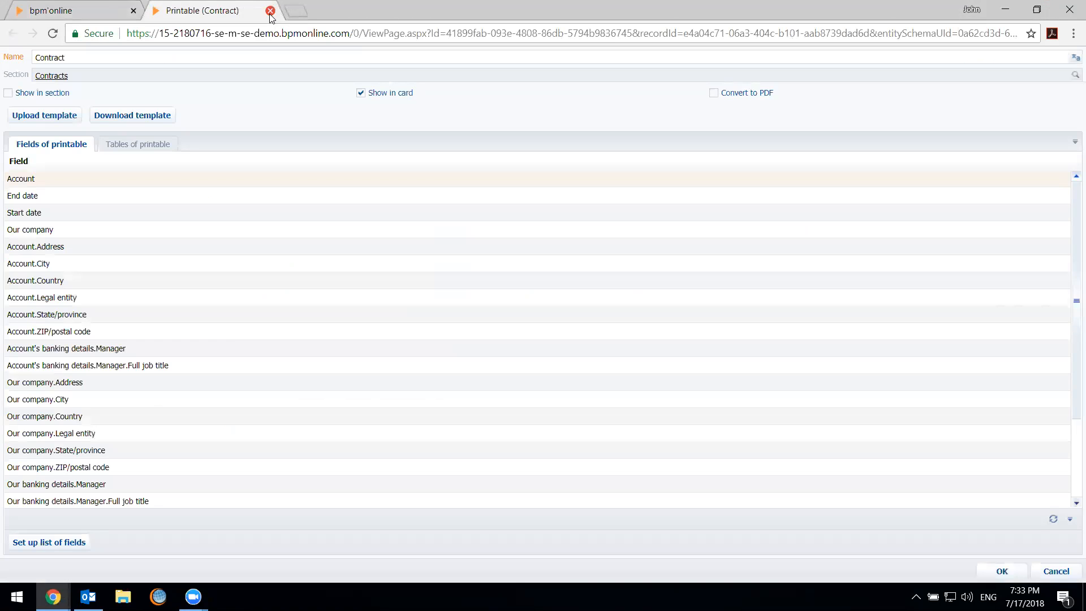
{"action": "left_click", "coordinate": [270, 10]}
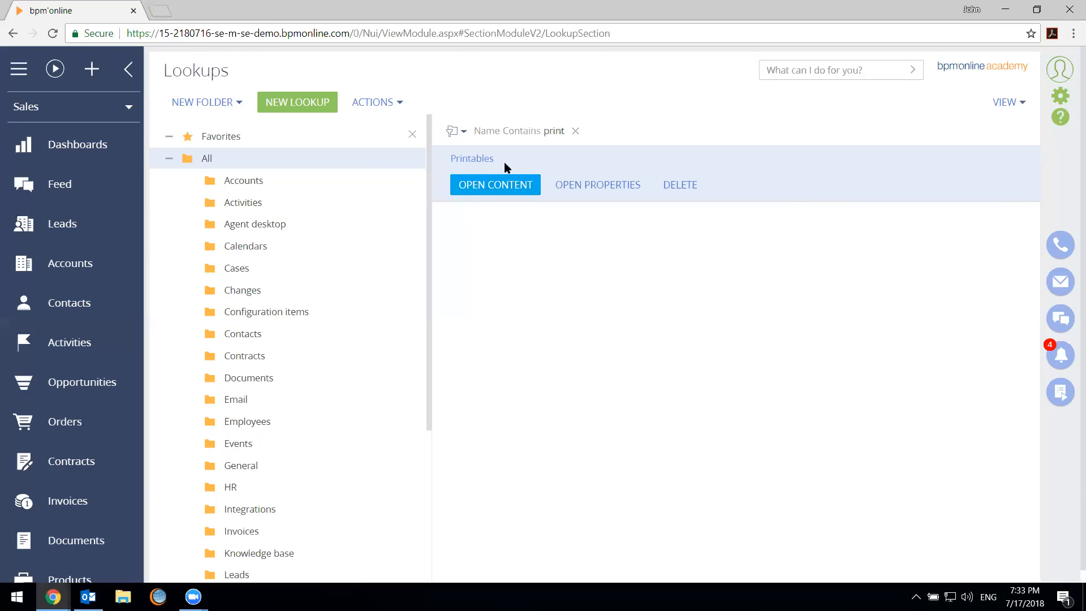
{"action": "left_click", "coordinate": [575, 131]}
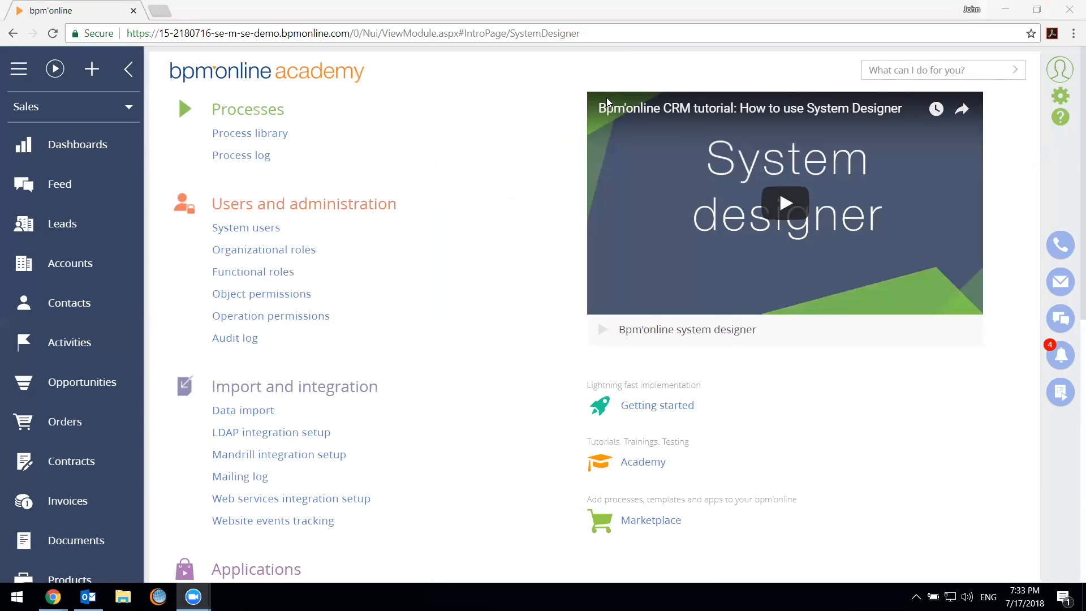
Open System settings from the System Designer and select the All folder
{"action": "scroll", "coordinate": [456, 260], "scroll_direction": "down", "scroll_amount": 9}
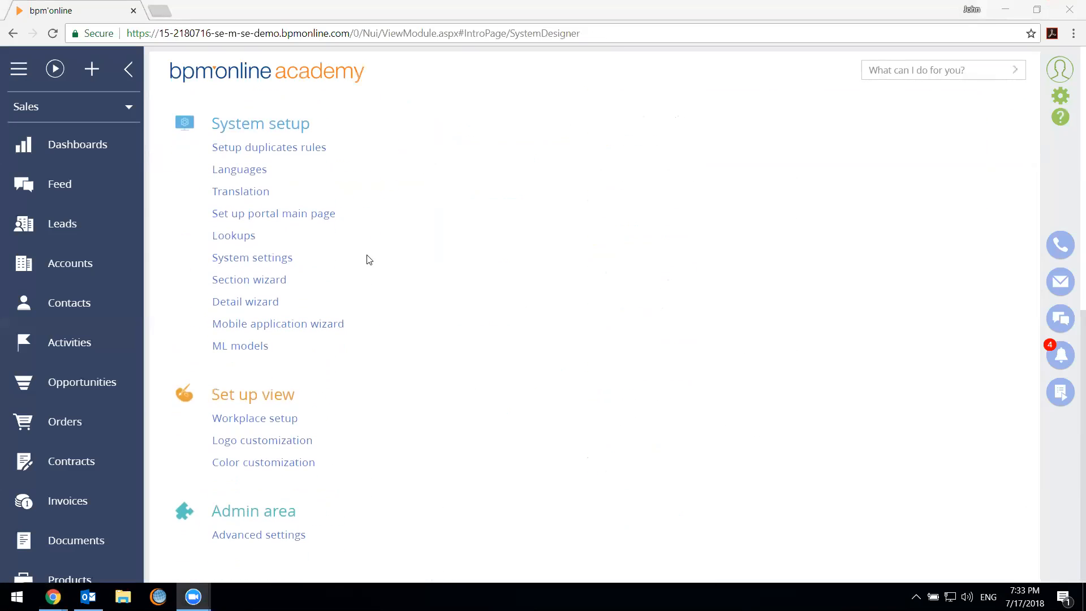
{"action": "left_click", "coordinate": [263, 268]}
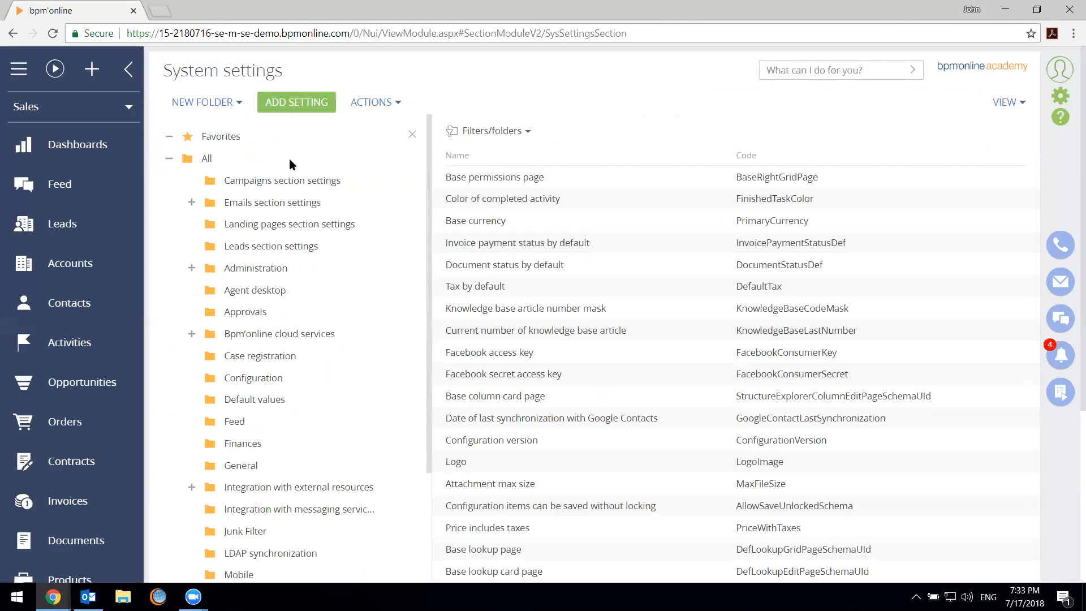
{"action": "left_click", "coordinate": [289, 159]}
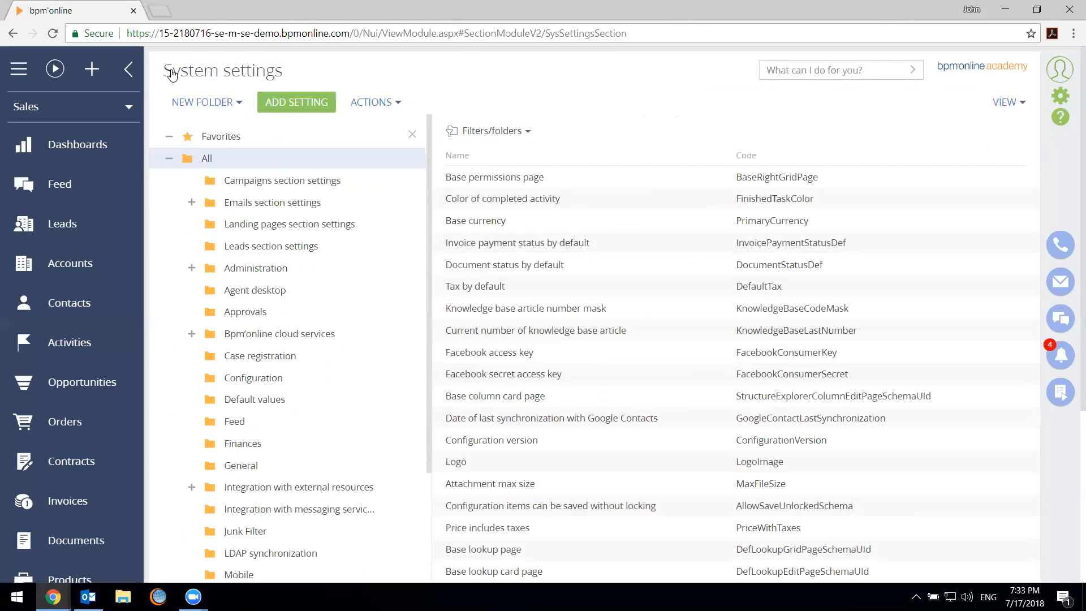
Return to the System Designer and reopen System settings with the All folder selected
{"action": "left_click", "coordinate": [1061, 95]}
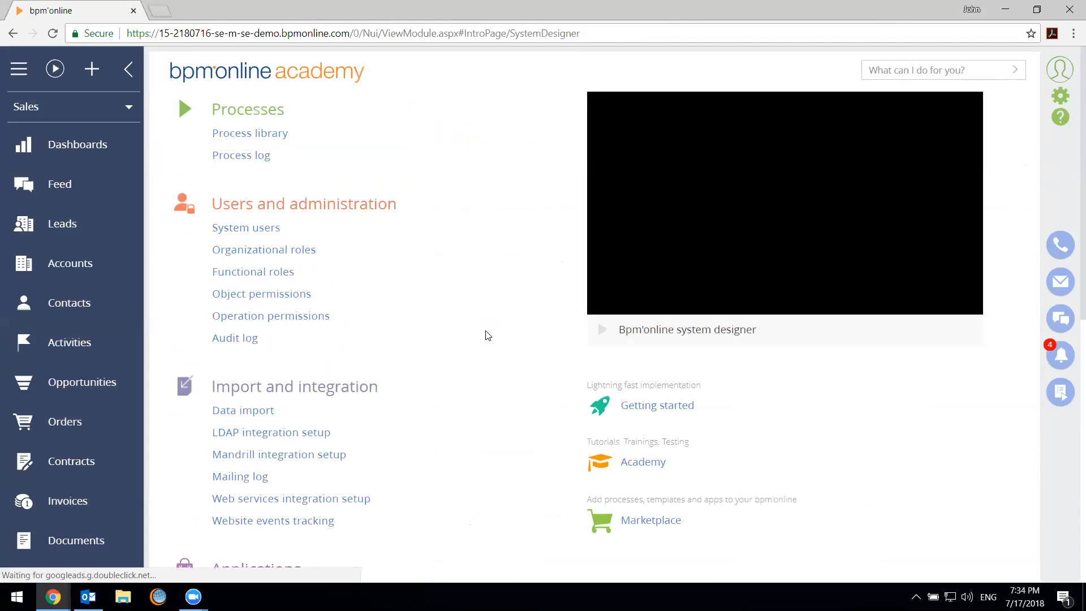
{"action": "scroll", "coordinate": [516, 343], "scroll_direction": "down", "scroll_amount": 2}
{"action": "scroll", "coordinate": [516, 343], "scroll_direction": "down", "scroll_amount": 5}
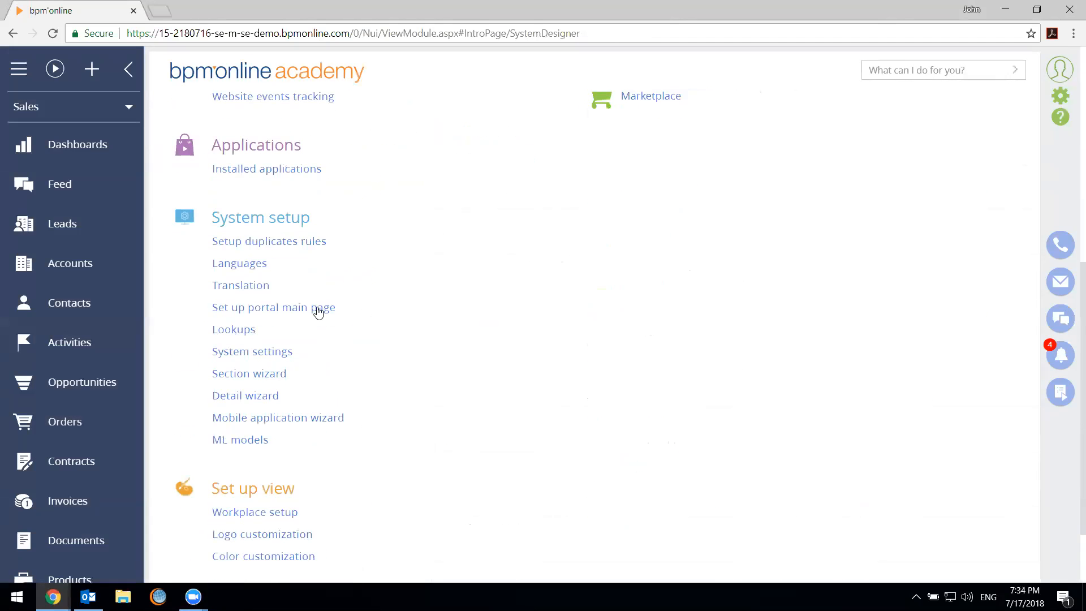
{"action": "left_click", "coordinate": [260, 352]}
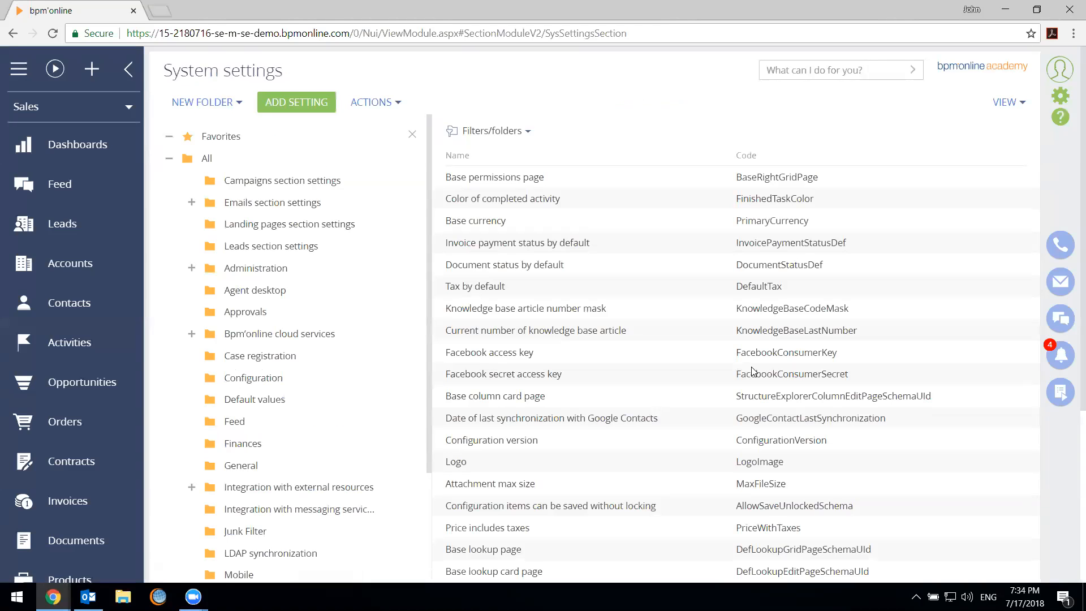
{"action": "left_click", "coordinate": [246, 162]}
Look through the system settings folders and list the settings in the Configuration folder
{"action": "scroll", "coordinate": [321, 262], "scroll_direction": "down", "scroll_amount": 3}
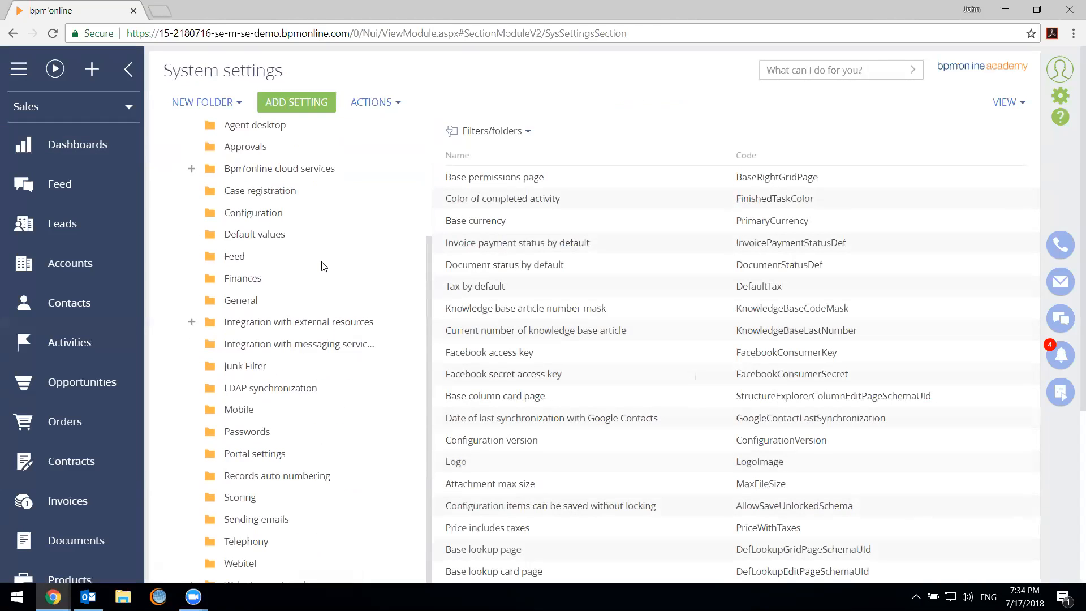
{"action": "scroll", "coordinate": [293, 342], "scroll_direction": "up", "scroll_amount": 3}
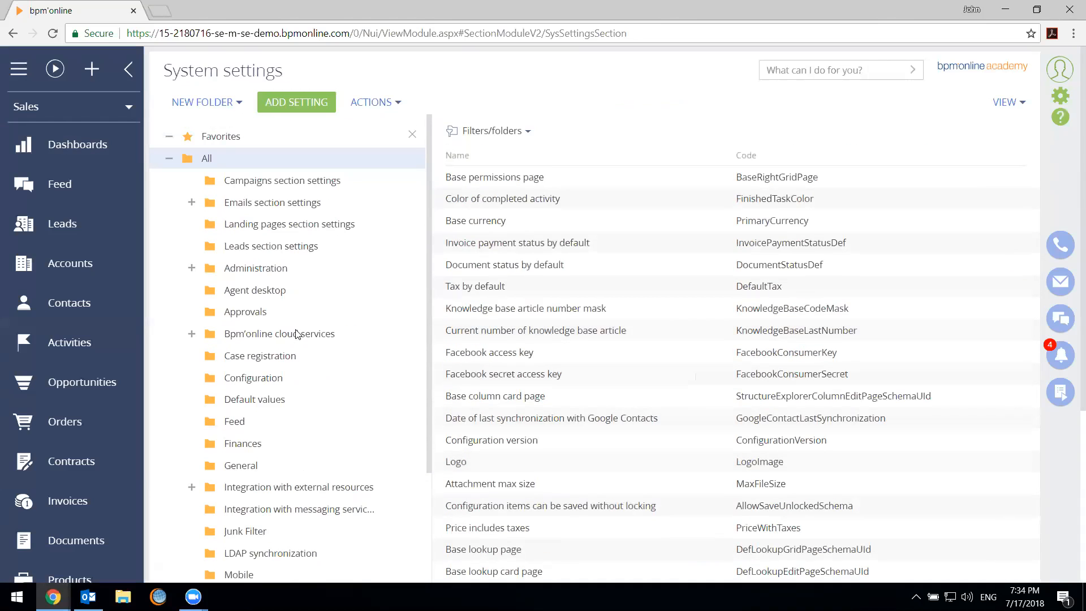
{"action": "scroll", "coordinate": [285, 218], "scroll_direction": "down", "scroll_amount": 3}
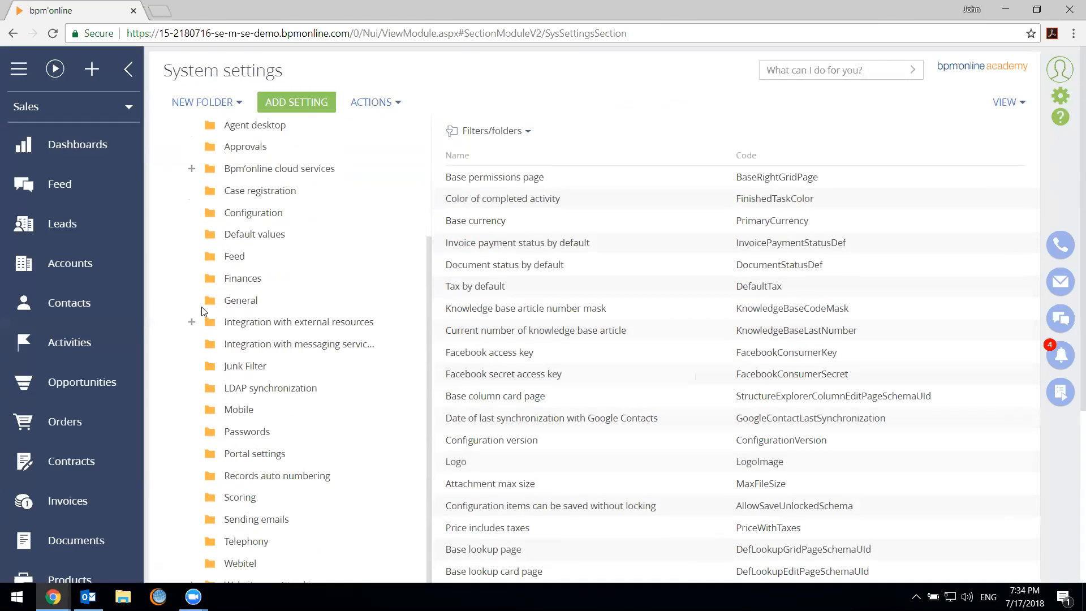
{"action": "left_click", "coordinate": [290, 302]}
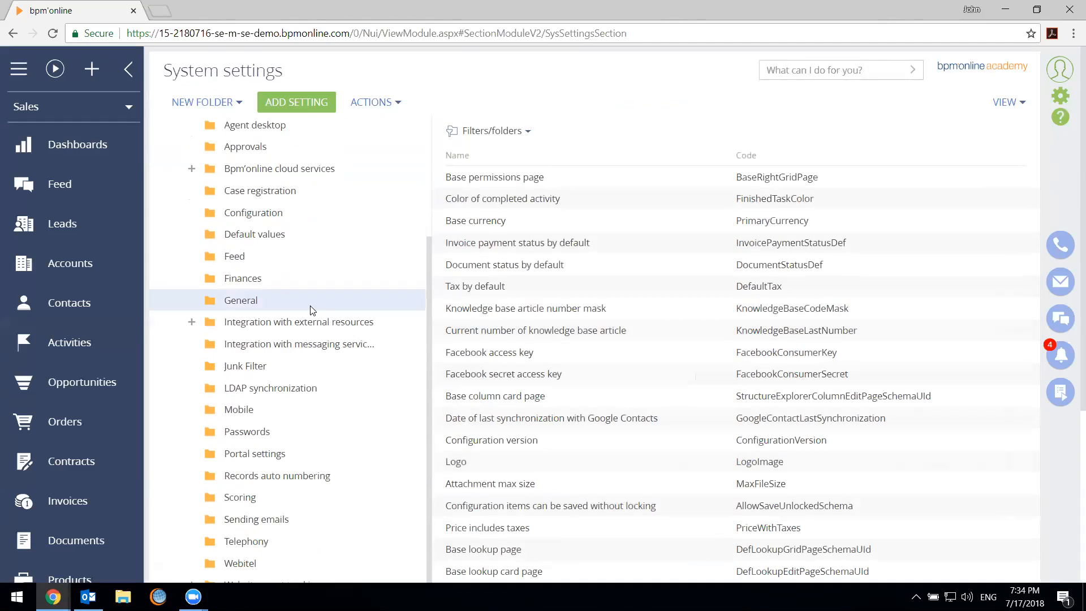
{"action": "left_click", "coordinate": [306, 218]}
{"action": "left_click", "coordinate": [309, 229]}
{"action": "left_click", "coordinate": [331, 217]}
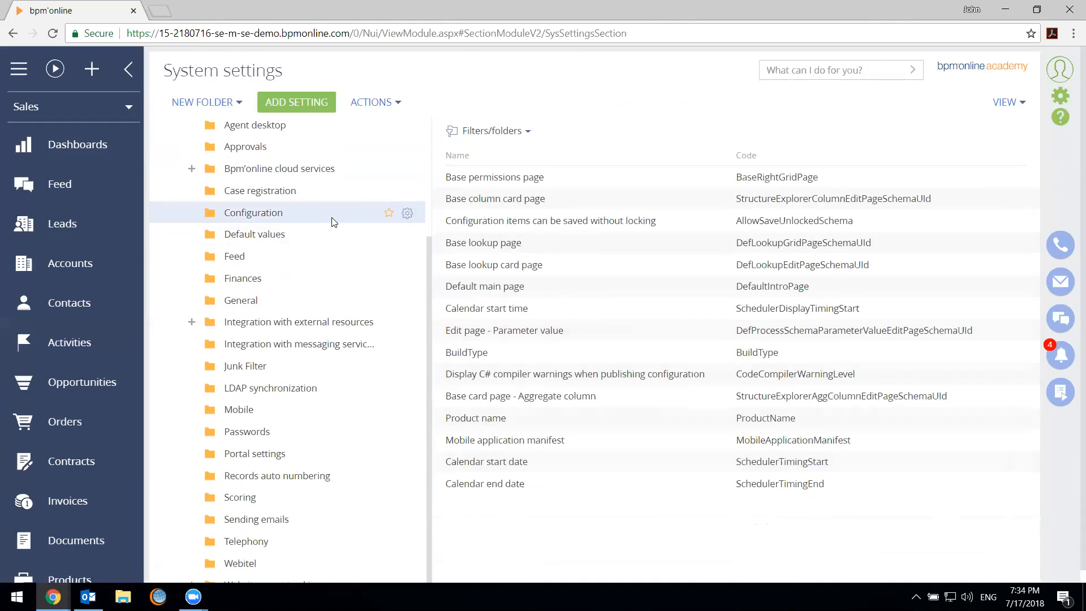
Switch back to the All folder and look through the complete list of system settings
{"action": "scroll", "coordinate": [334, 221], "scroll_direction": "up", "scroll_amount": 3}
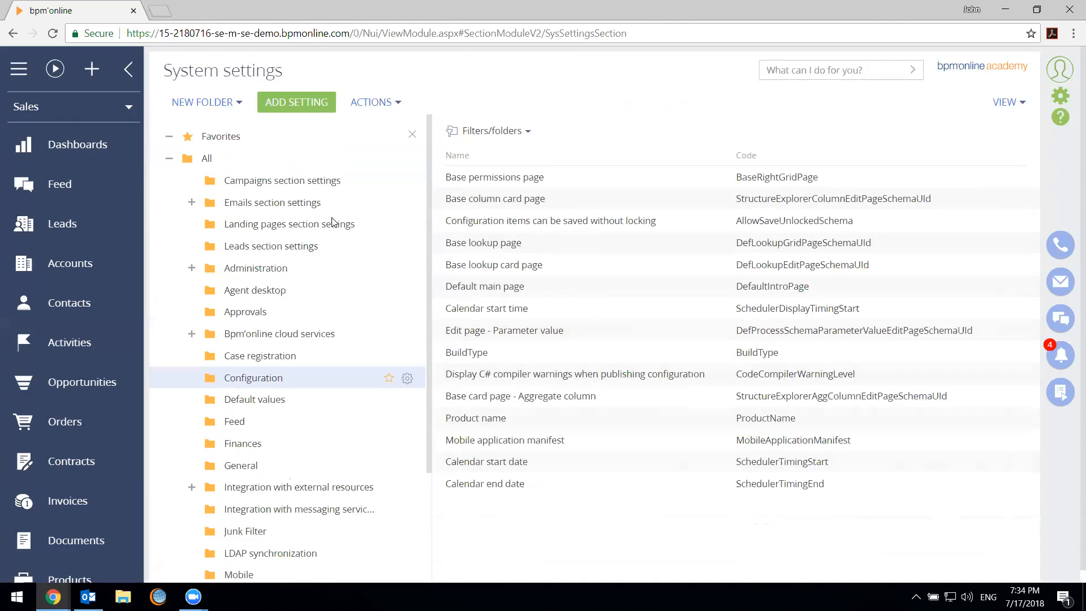
{"action": "left_click", "coordinate": [302, 164]}
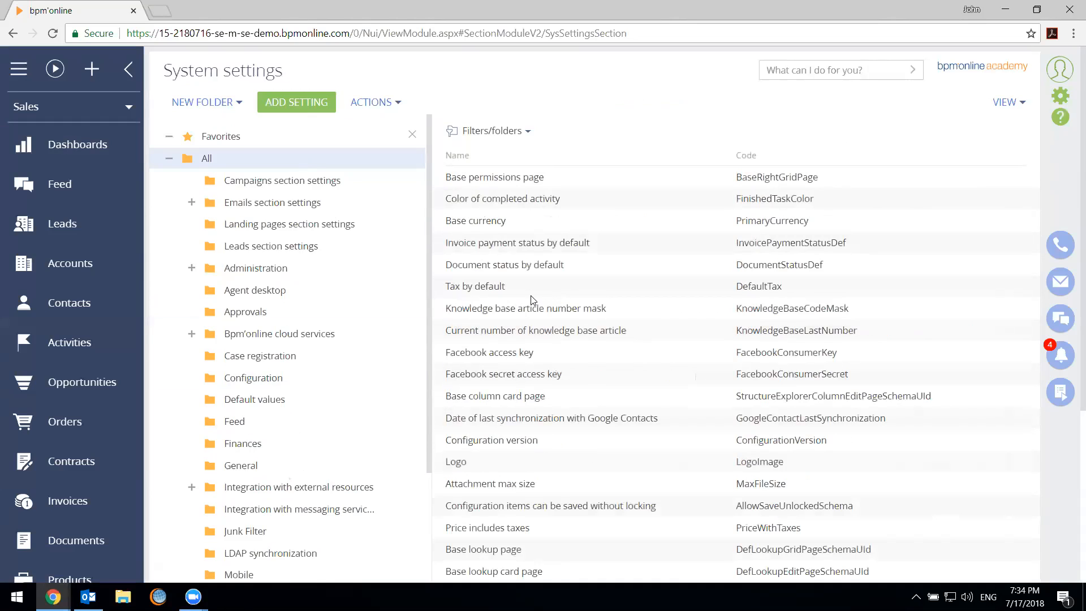
{"action": "scroll", "coordinate": [531, 301], "scroll_direction": "down", "scroll_amount": 5}
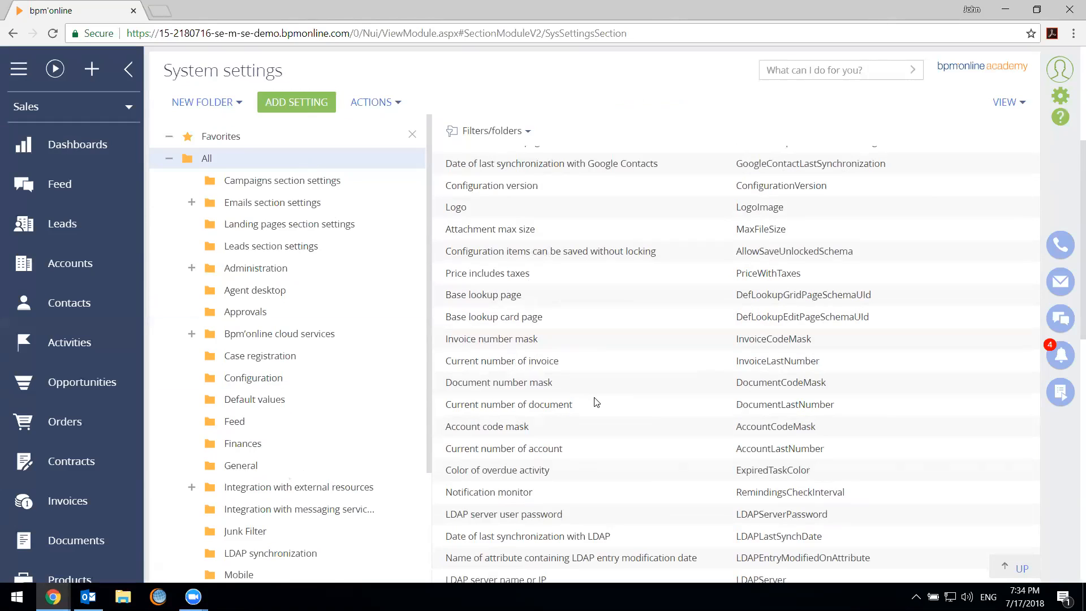
{"action": "scroll", "coordinate": [615, 397], "scroll_direction": "up", "scroll_amount": 5}
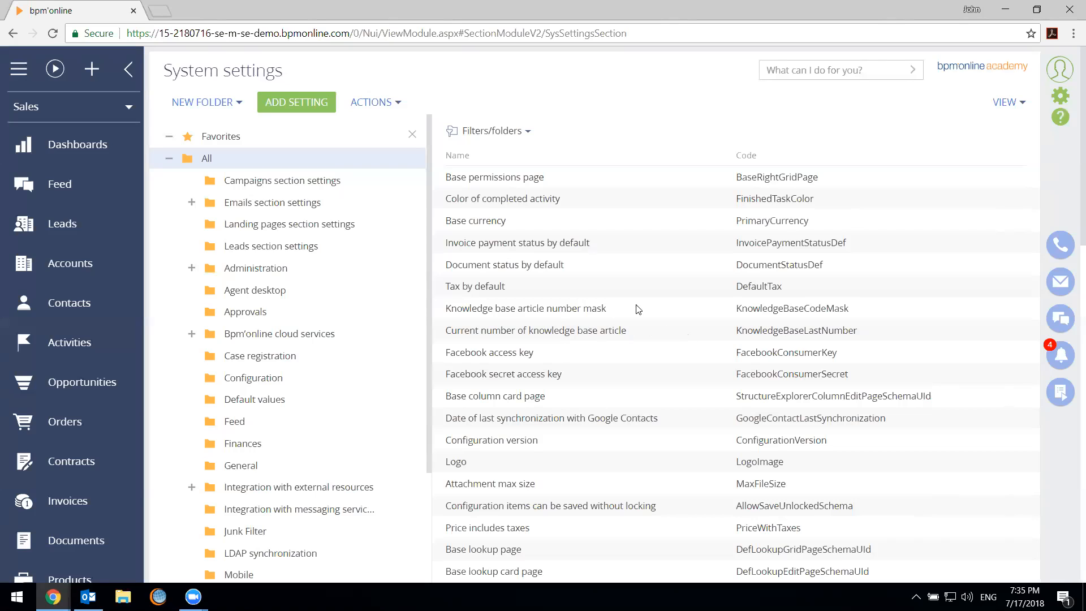
Examine the names and codes of the settings listed in the All folder
{"action": "scroll", "coordinate": [626, 342], "scroll_direction": "down", "scroll_amount": 7}
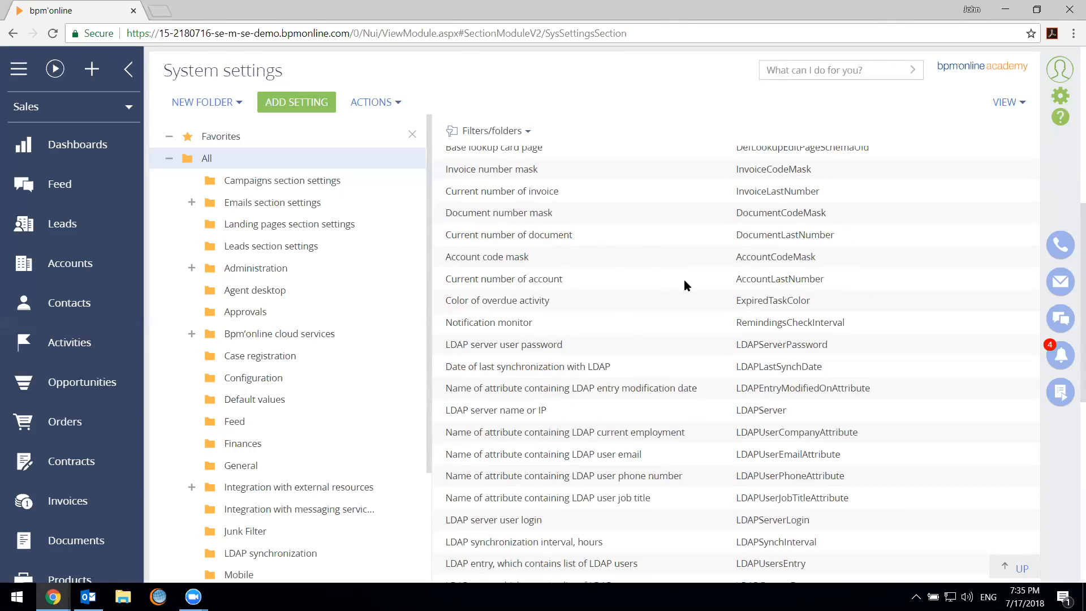
{"action": "scroll", "coordinate": [679, 401], "scroll_direction": "down", "scroll_amount": 8}
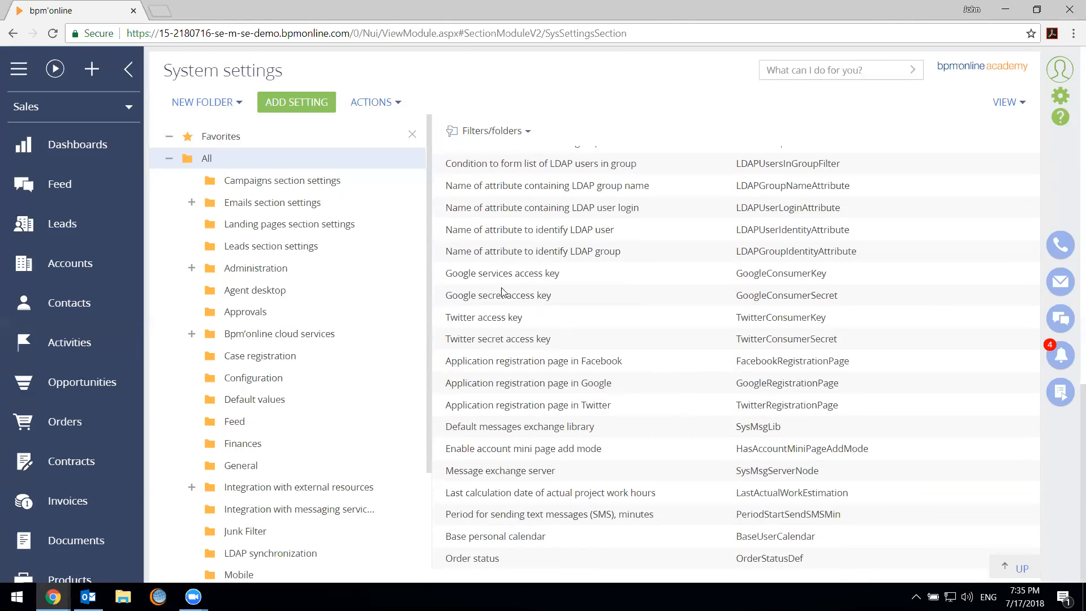
{"action": "scroll", "coordinate": [697, 293], "scroll_direction": "up", "scroll_amount": 10}
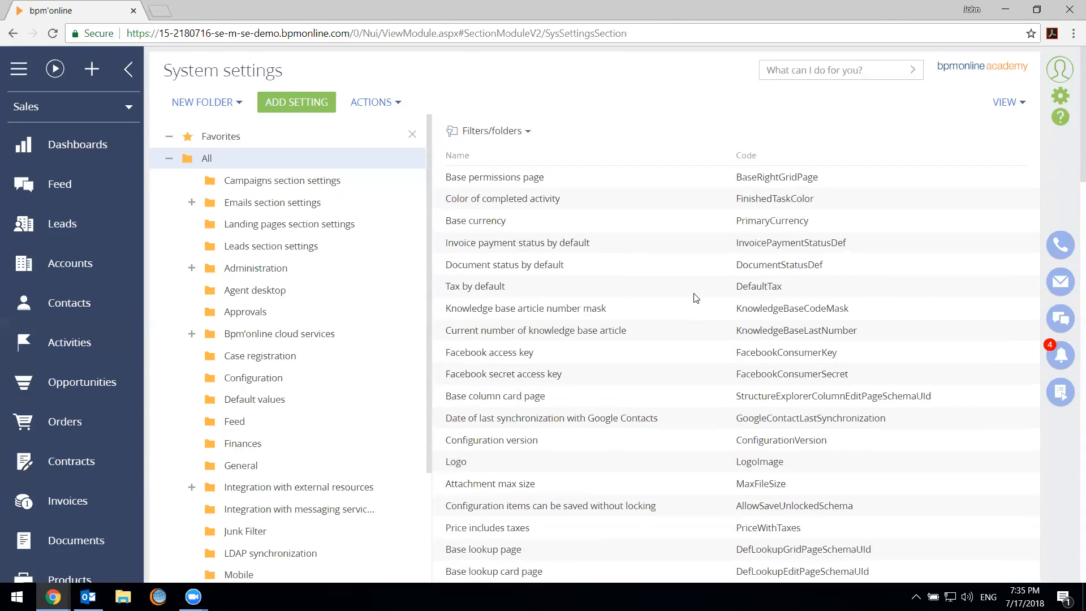
{"action": "scroll", "coordinate": [697, 300], "scroll_direction": "down", "scroll_amount": 2}
{"action": "scroll", "coordinate": [697, 308], "scroll_direction": "down", "scroll_amount": 15}
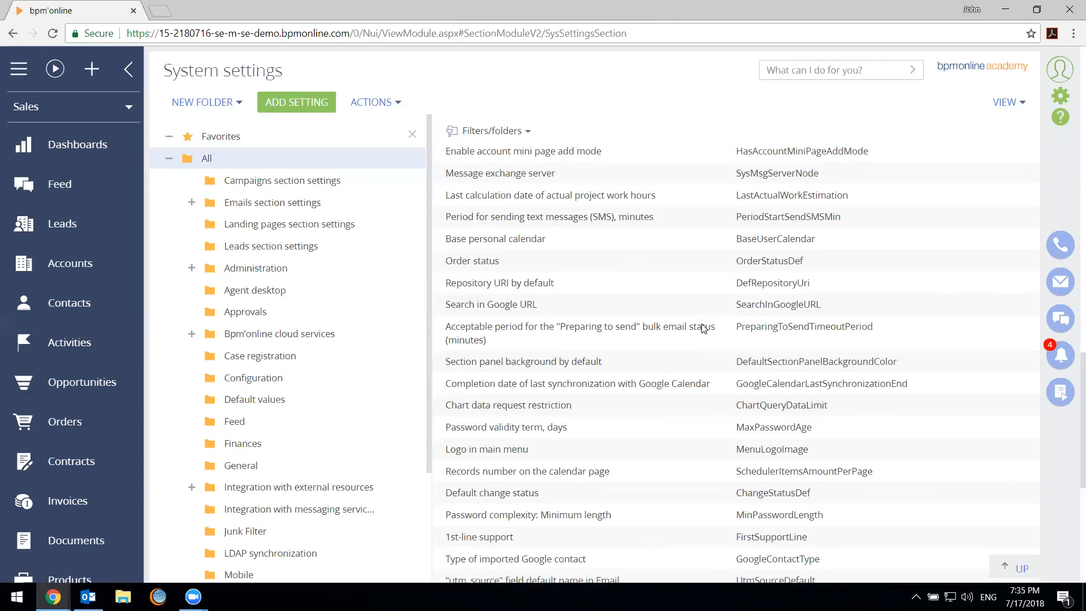
List the settings in the Campaigns section settings folder and those in the Passwords folder
{"action": "left_click", "coordinate": [340, 182]}
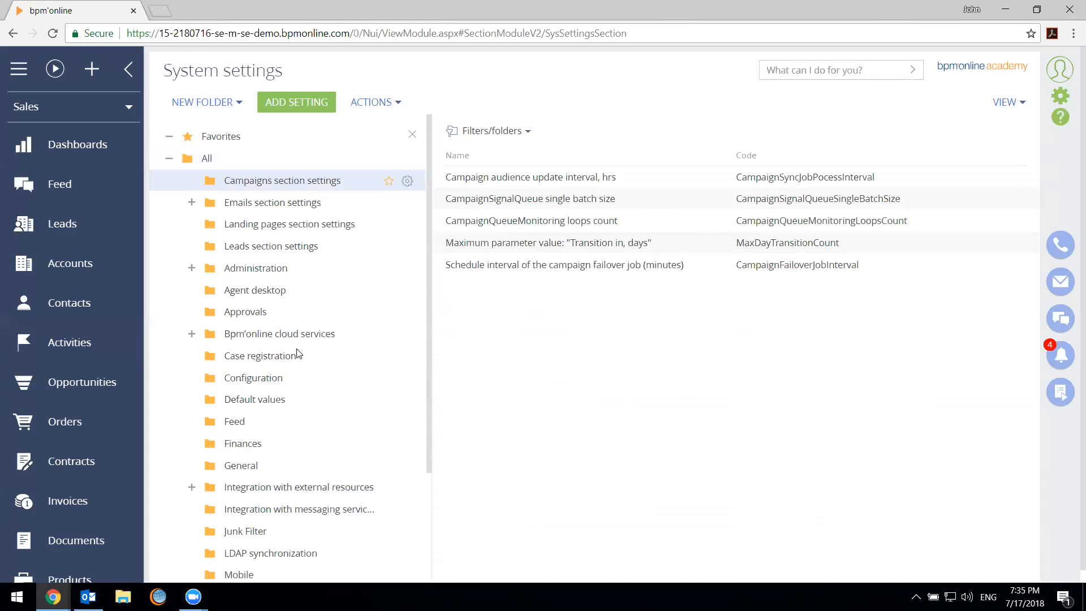
{"action": "scroll", "coordinate": [297, 352], "scroll_direction": "down", "scroll_amount": 3}
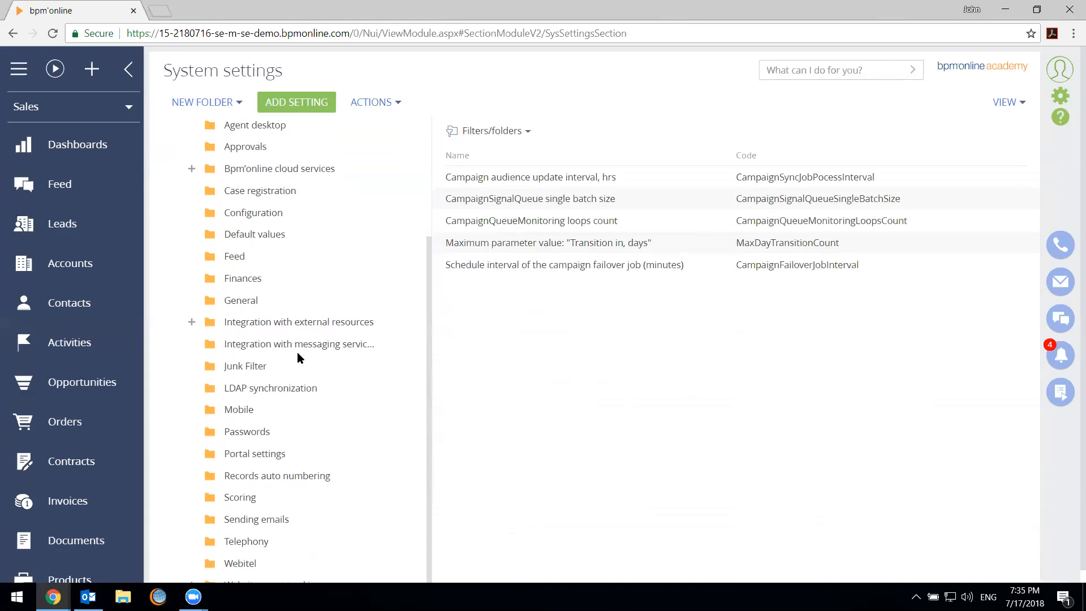
{"action": "left_click", "coordinate": [336, 436]}
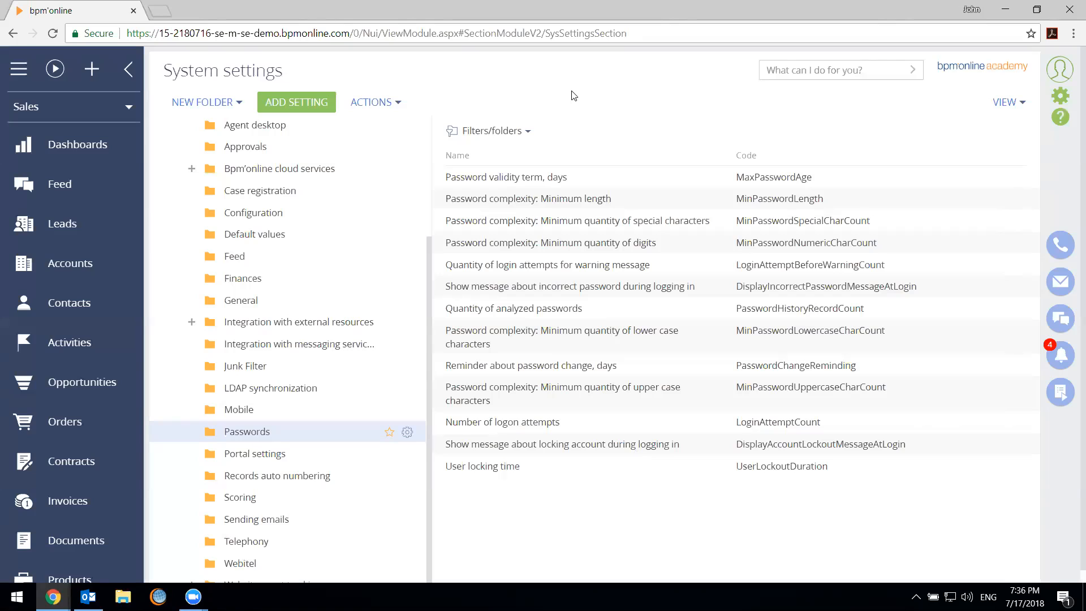
Set the default value of the Password validity term, days setting to 30 and save it
{"action": "left_click", "coordinate": [600, 177]}
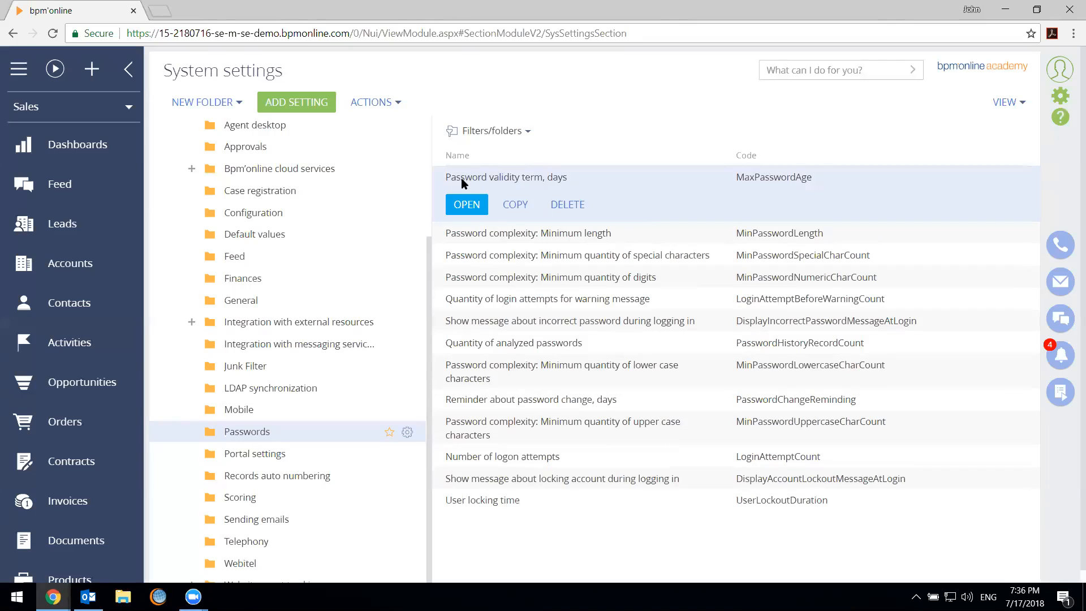
{"action": "left_click", "coordinate": [470, 204]}
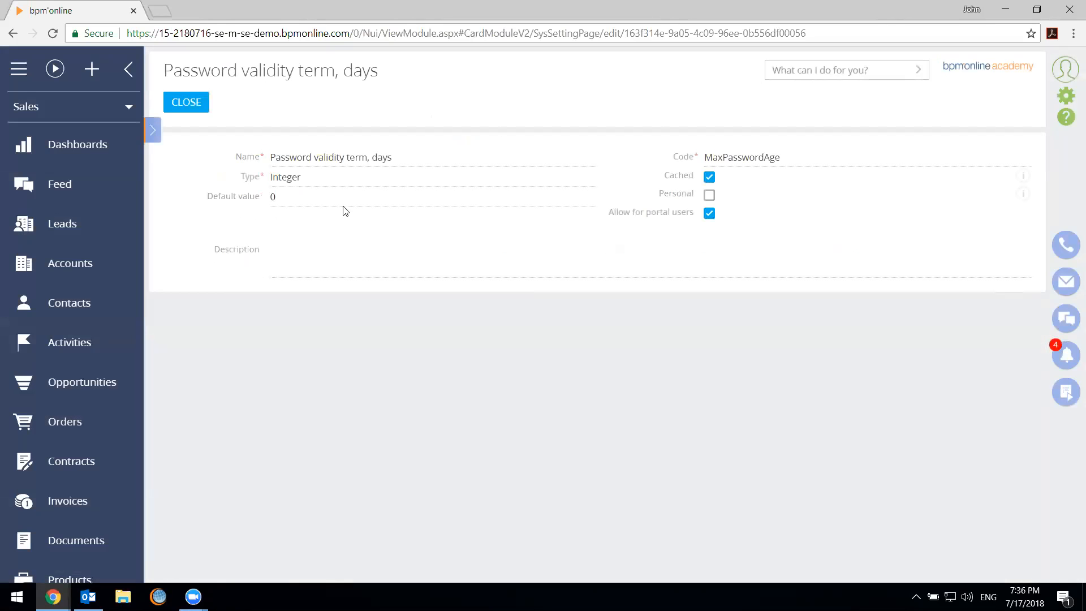
{"action": "left_click", "coordinate": [342, 207]}
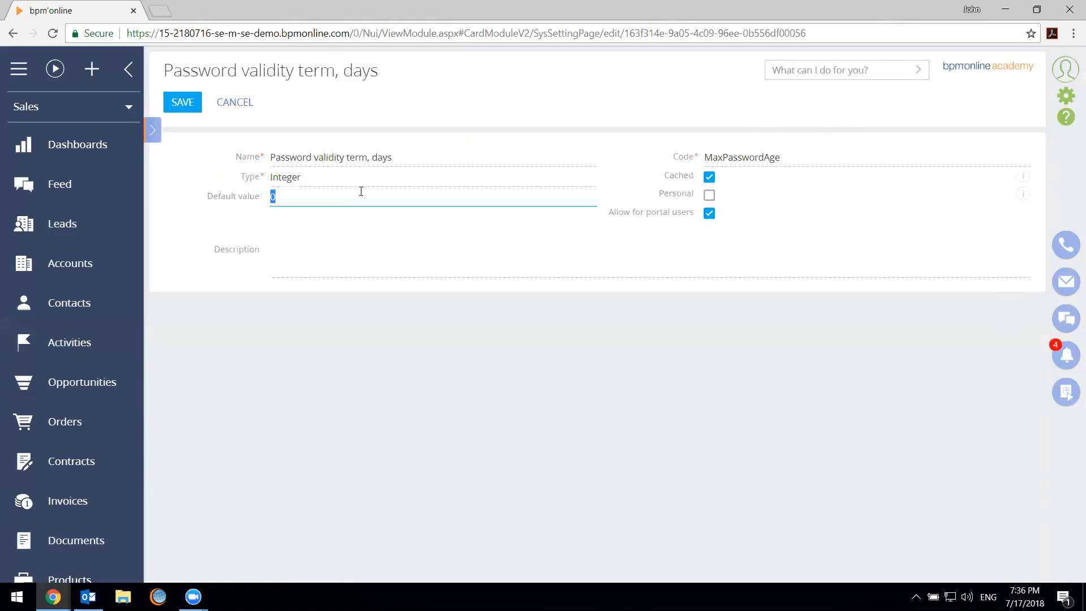
{"action": "type", "text": "30"}
{"action": "left_click", "coordinate": [718, 272]}
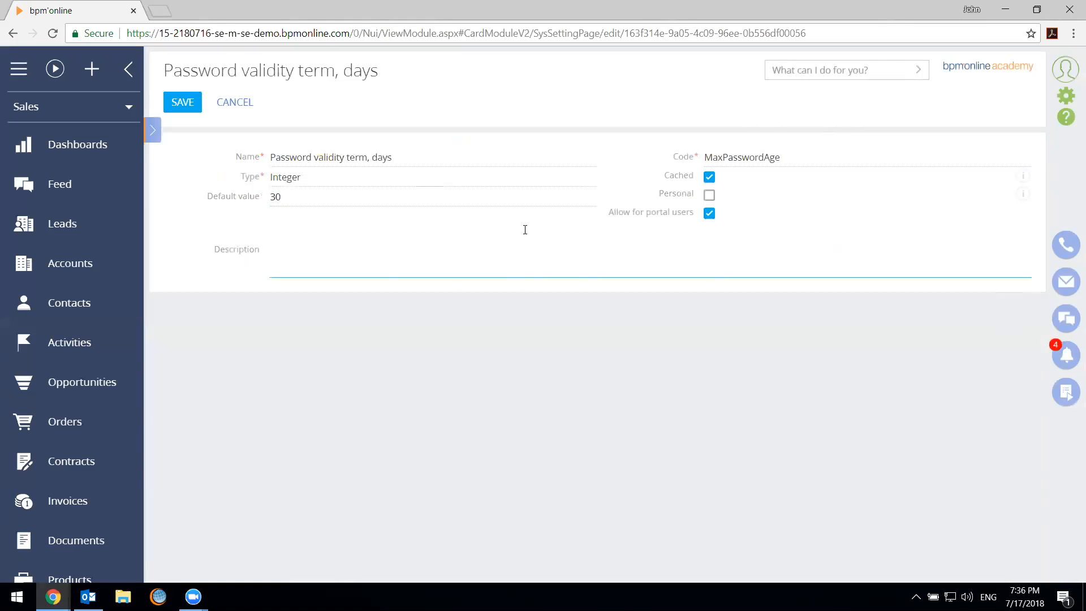
{"action": "left_click", "coordinate": [225, 115]}
{"action": "left_click", "coordinate": [176, 109]}
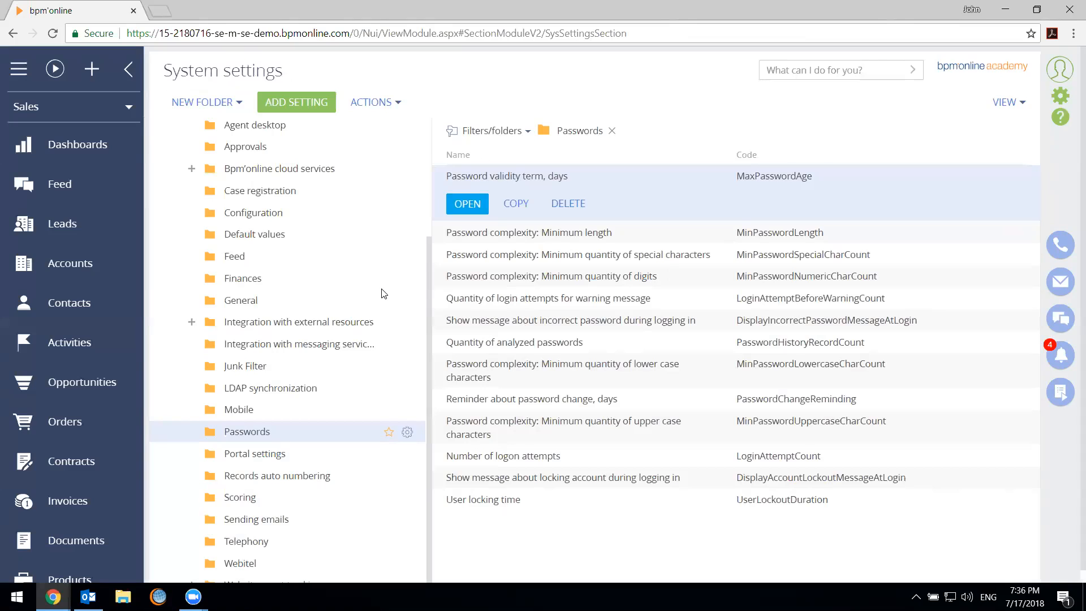
Select the All folder and configure the summaries to display the number of records for the system settings
{"action": "scroll", "coordinate": [317, 283], "scroll_direction": "up", "scroll_amount": 3}
{"action": "left_click", "coordinate": [283, 160]}
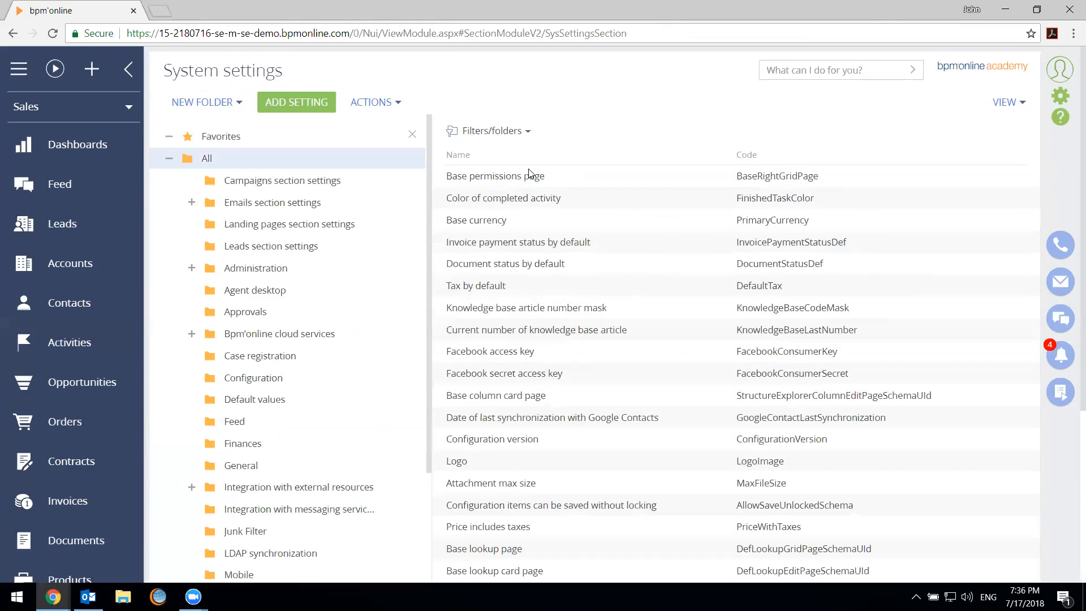
{"action": "left_click", "coordinate": [1007, 103]}
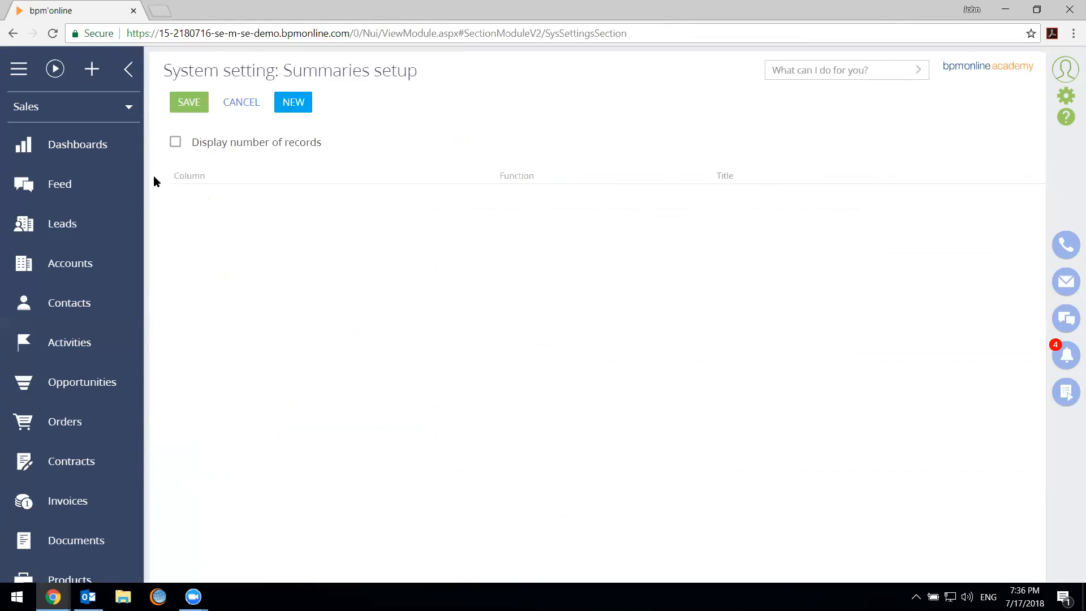
{"action": "left_click", "coordinate": [175, 142]}
{"action": "left_click", "coordinate": [189, 101]}
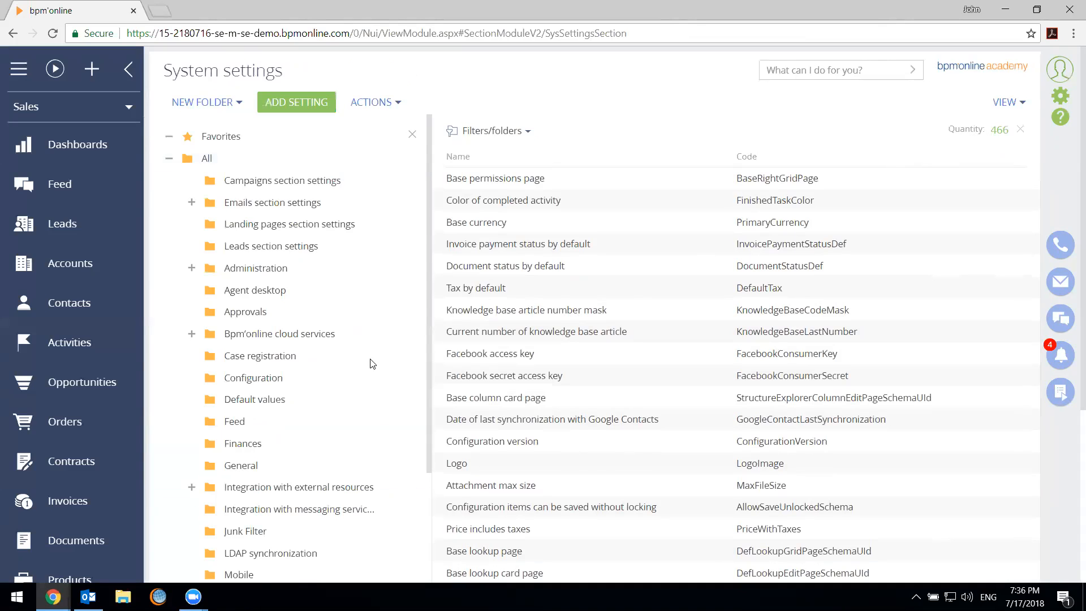
{"action": "scroll", "coordinate": [314, 397], "scroll_direction": "down", "scroll_amount": 5}
{"action": "scroll", "coordinate": [315, 403], "scroll_direction": "down", "scroll_amount": 4}
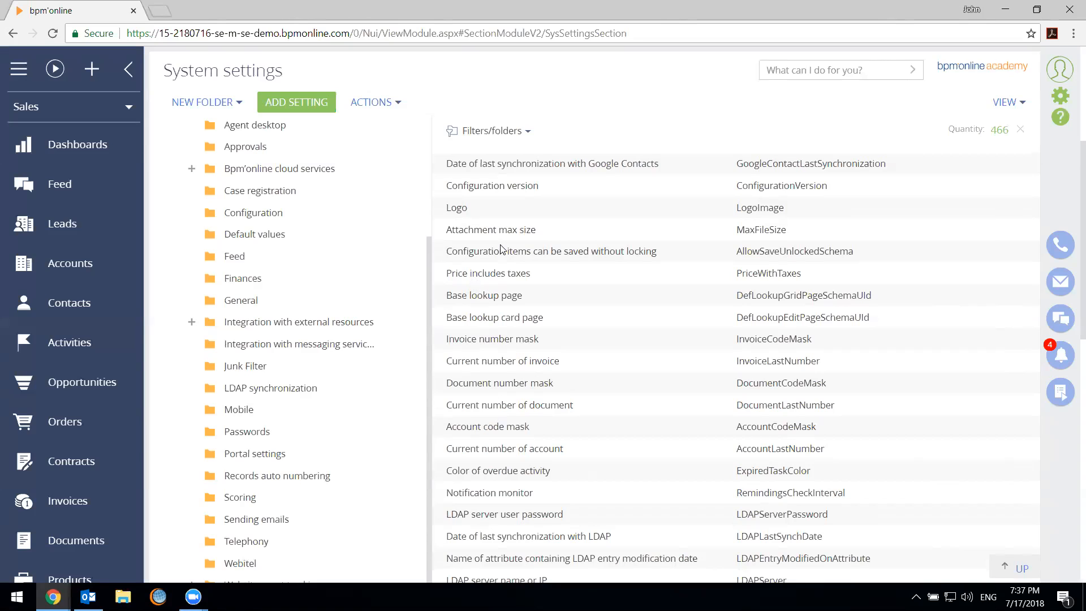
Review the object permissions of the Printable object, including its record management and default permissions
{"action": "left_click", "coordinate": [1056, 100]}
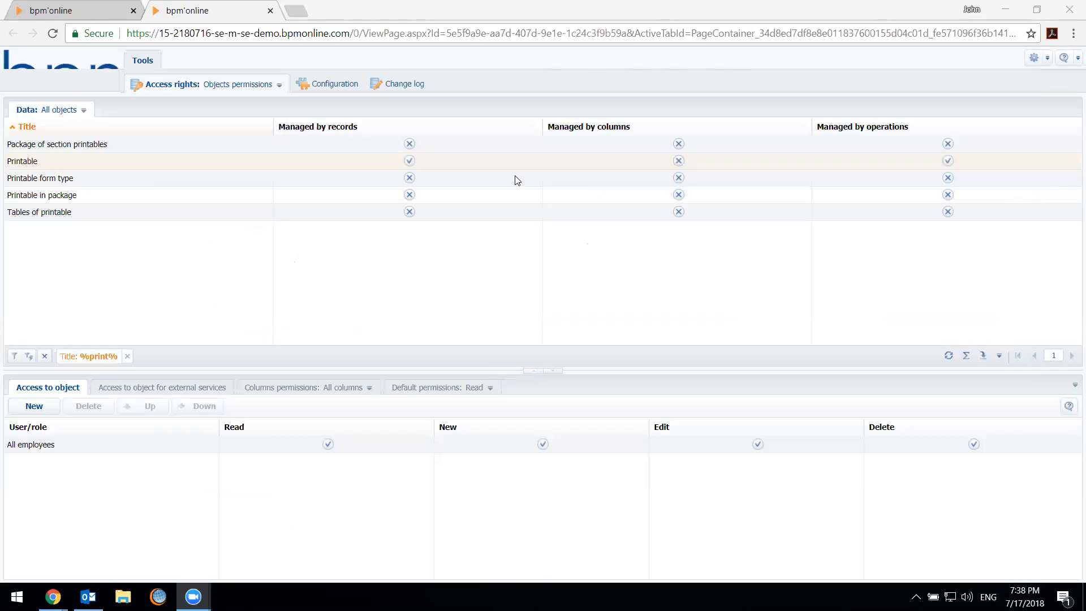
{"action": "left_click", "coordinate": [531, 239]}
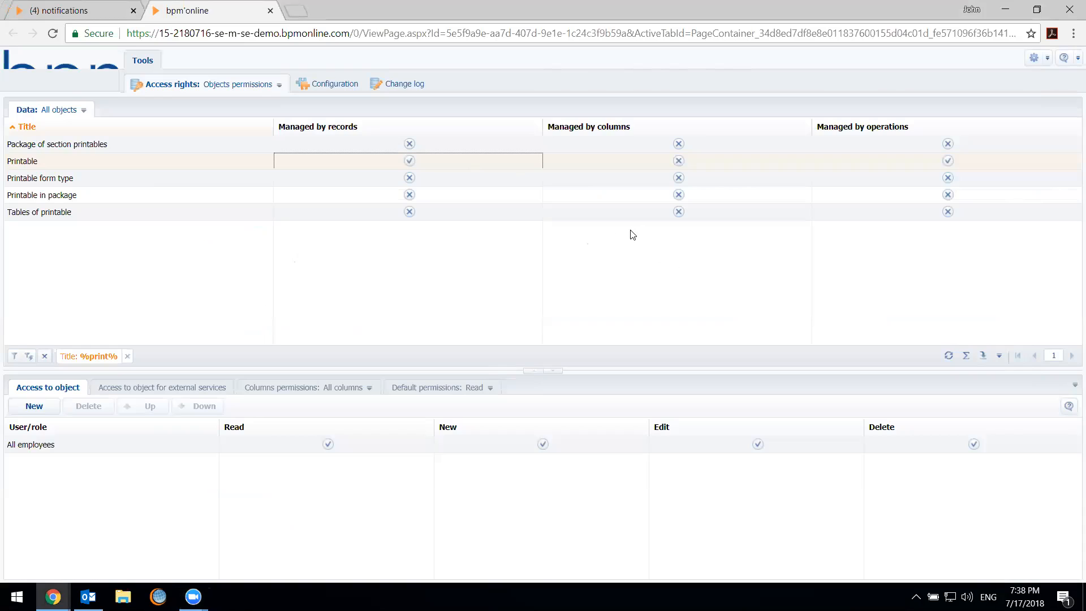
{"action": "left_click", "coordinate": [113, 160]}
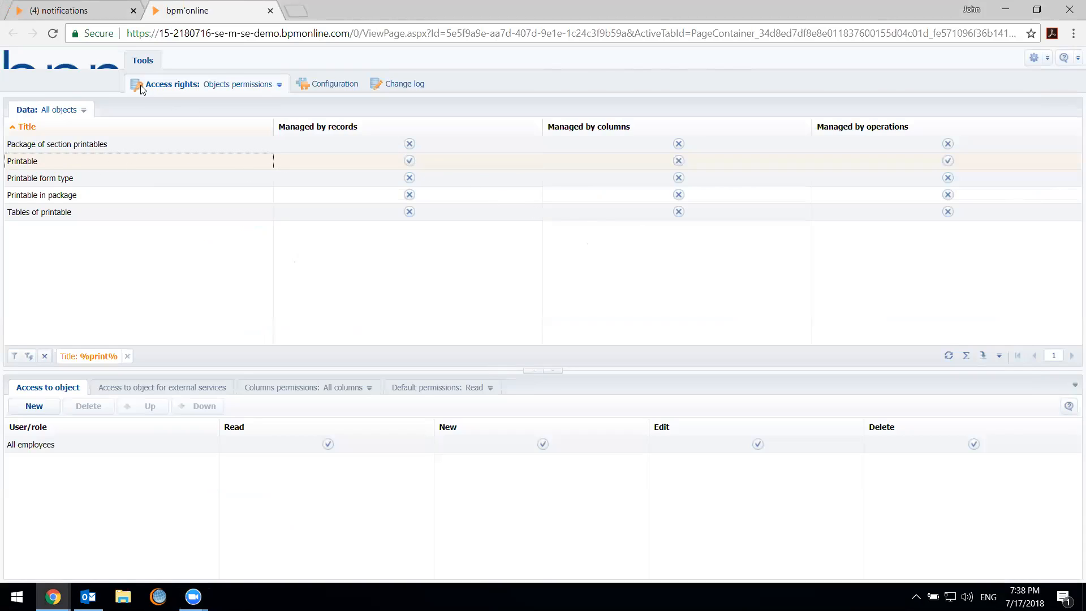
{"action": "left_click", "coordinate": [334, 163]}
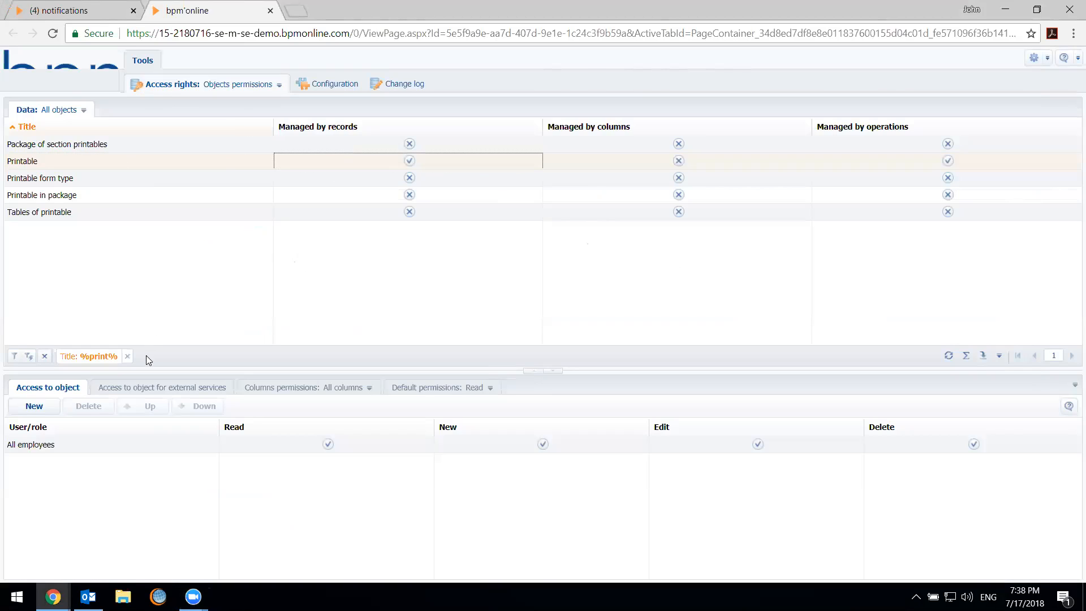
{"action": "left_click", "coordinate": [421, 388]}
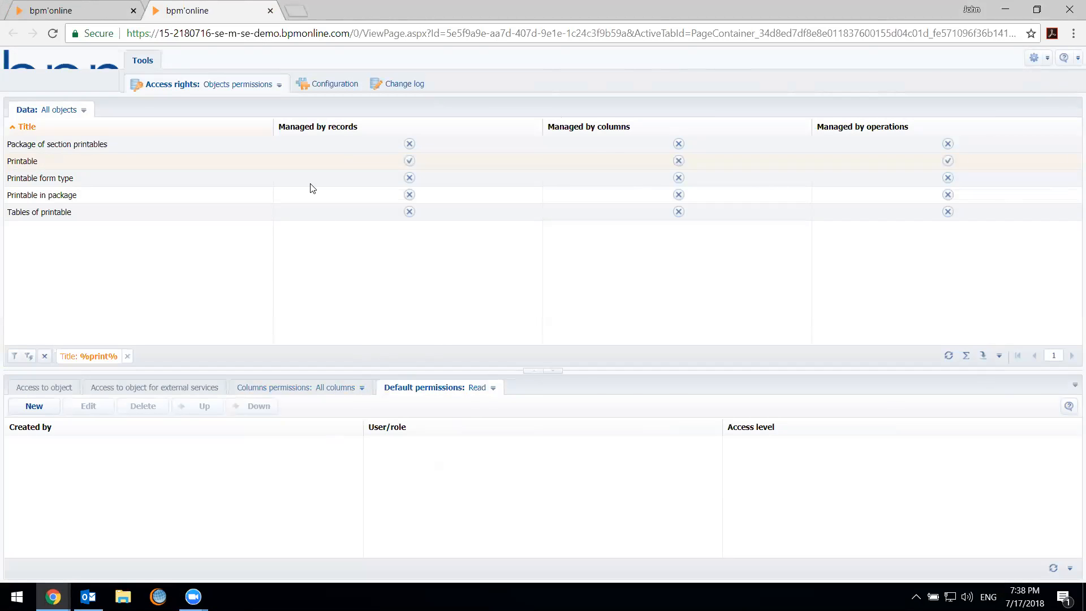
Close the object permissions page, open Lookups, and filter the list by the name %print%
{"action": "key", "text": "ctrl+w"}
{"action": "scroll", "coordinate": [396, 335], "scroll_direction": "down", "scroll_amount": 9}
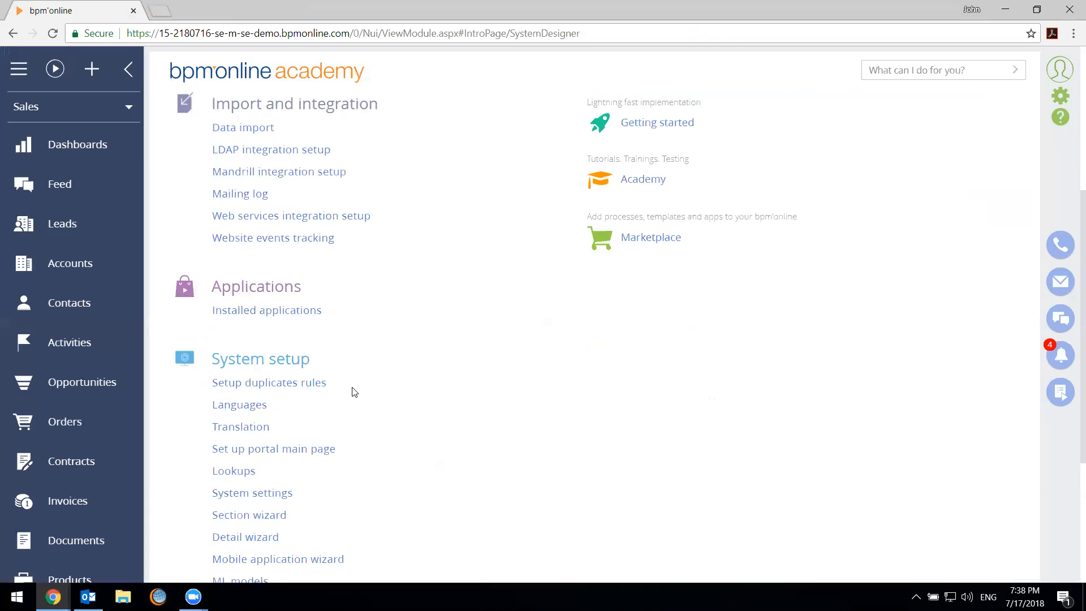
{"action": "left_click", "coordinate": [244, 240]}
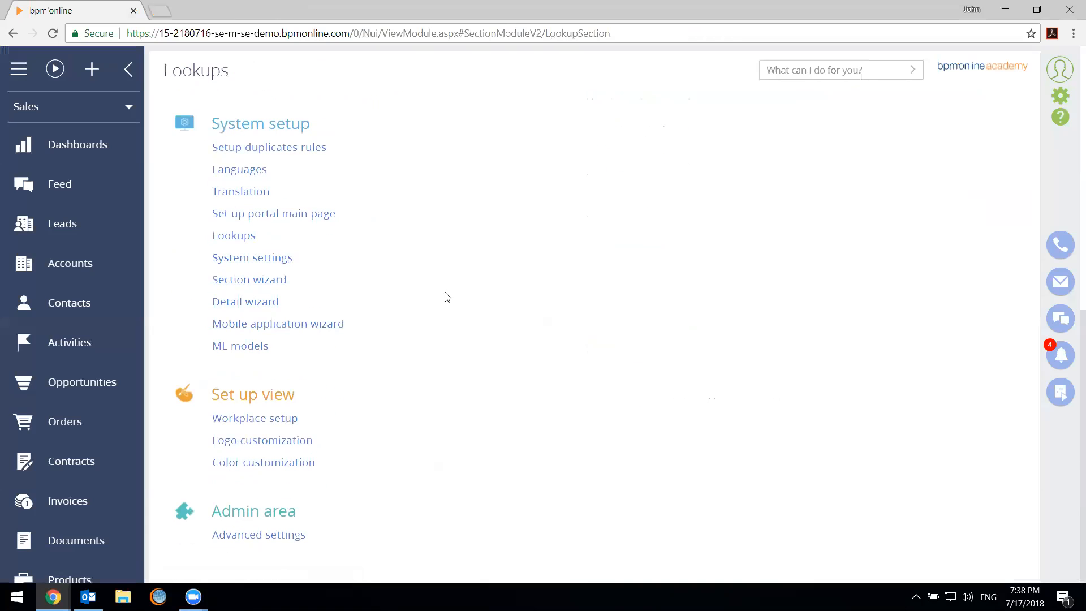
{"action": "left_click", "coordinate": [520, 140]}
{"action": "left_click", "coordinate": [509, 151]}
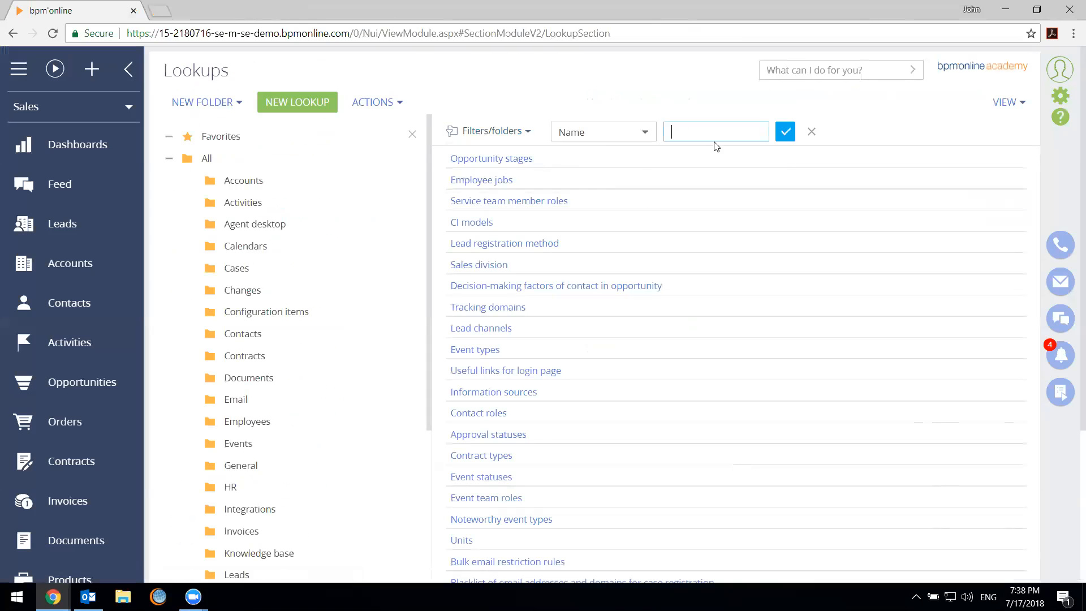
{"action": "type", "text": "%print%"}
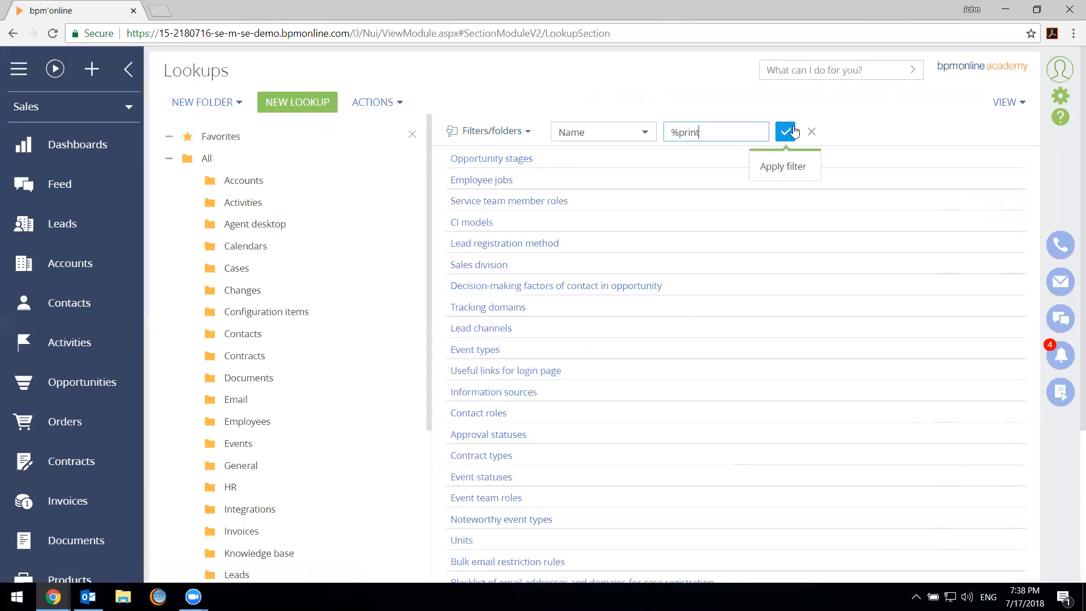
{"action": "left_click", "coordinate": [795, 132]}
Open the filtered printables lookup in its own window and look over the Contract and Invoice templates
{"action": "left_click", "coordinate": [615, 160]}
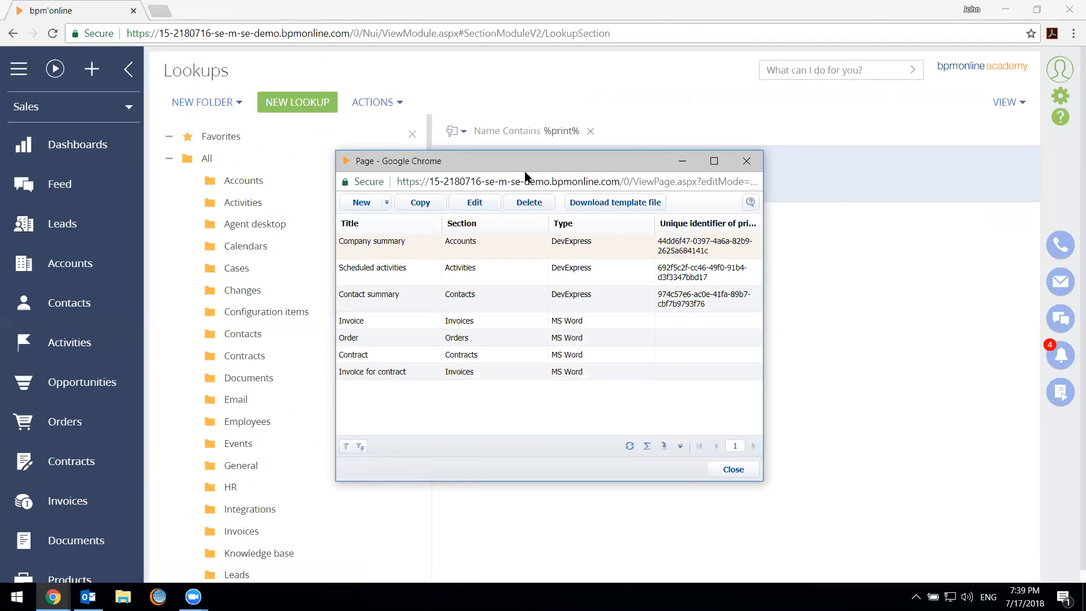
{"action": "left_click_drag", "start_coordinate": [525, 175], "coordinate": [585, 123]}
{"action": "left_click", "coordinate": [586, 316]}
{"action": "left_click", "coordinate": [585, 298]}
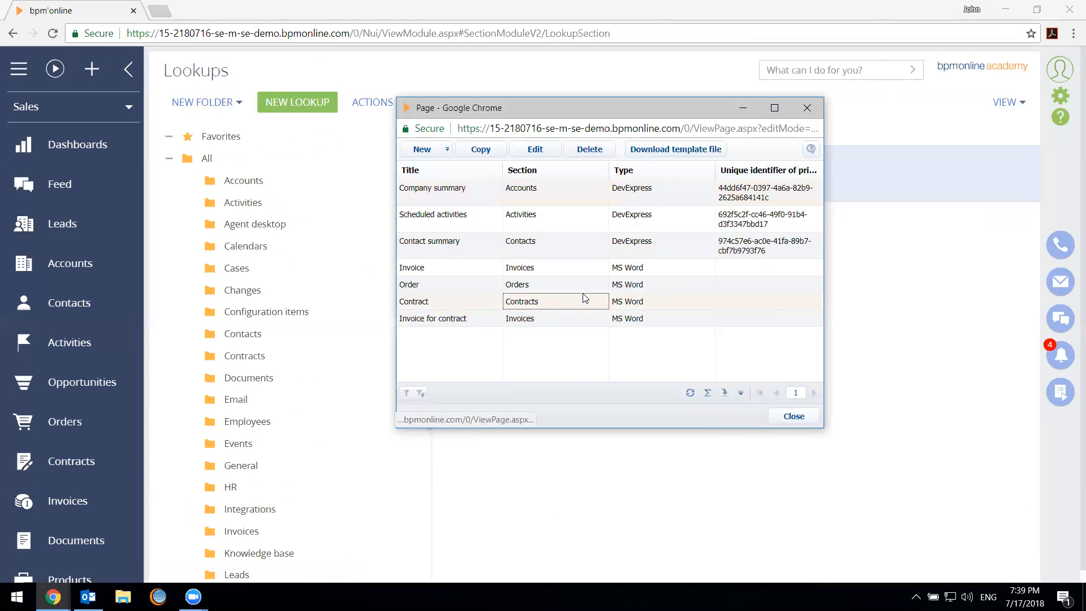
{"action": "left_click", "coordinate": [491, 321]}
{"action": "left_click", "coordinate": [497, 271]}
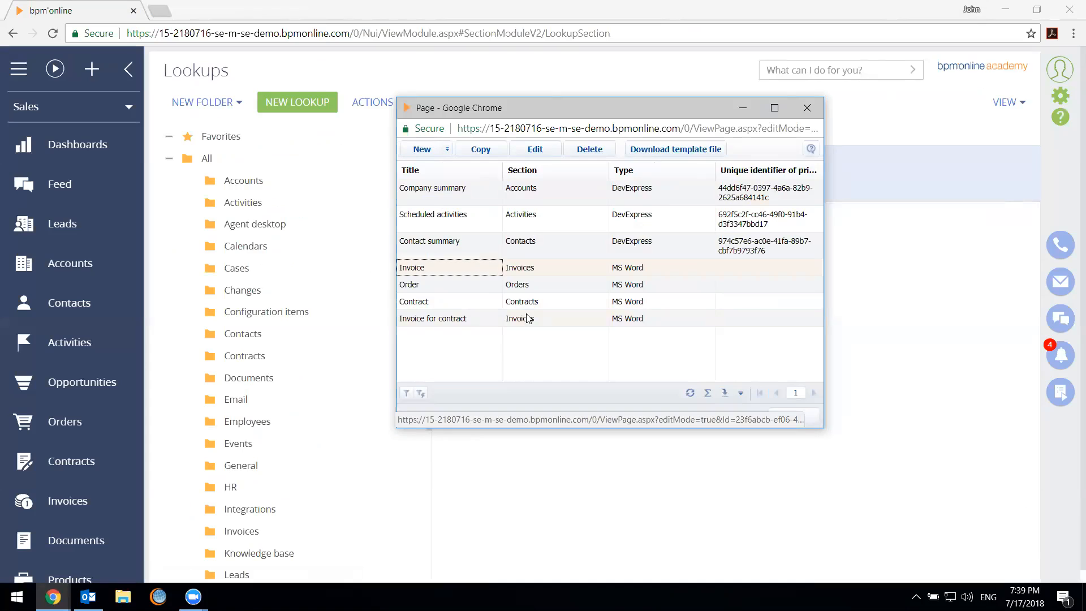
Check which types a new printable can have and compare the types and identifiers of the existing printables
{"action": "left_click", "coordinate": [447, 151]}
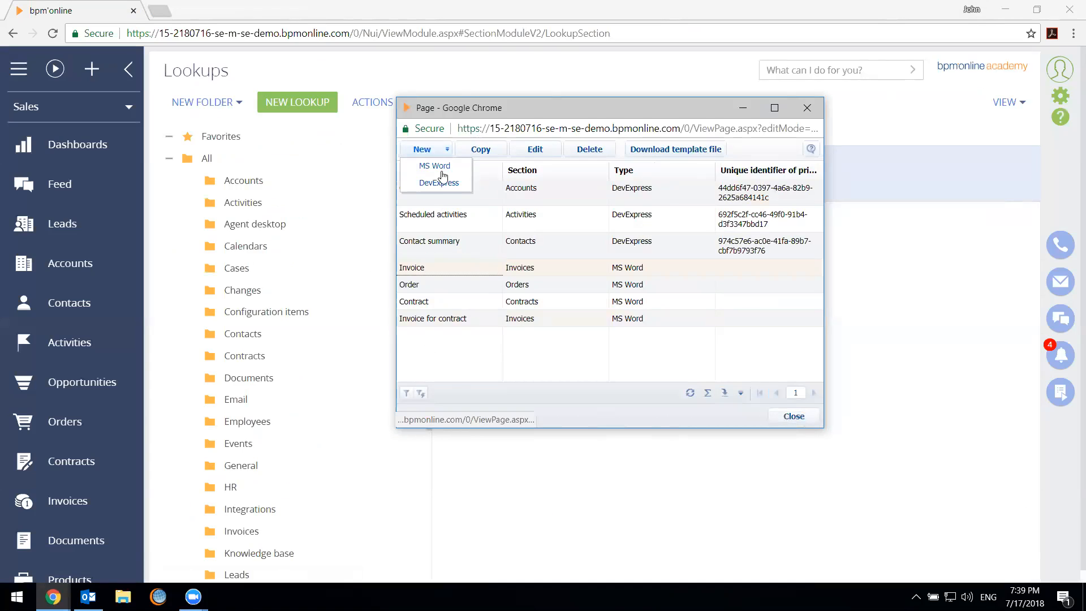
{"action": "left_click", "coordinate": [510, 252]}
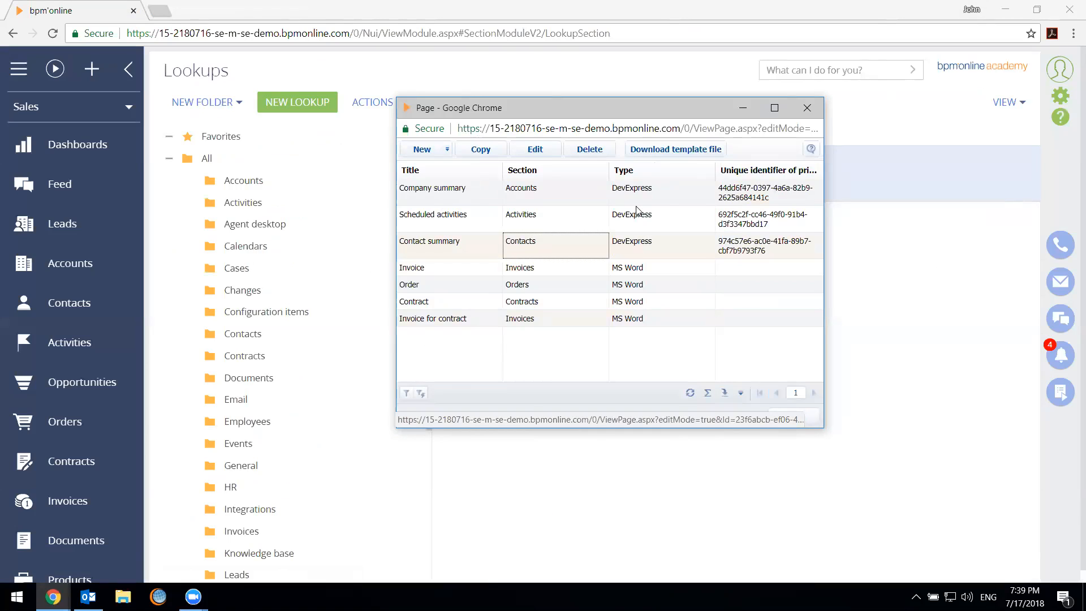
{"action": "left_click", "coordinate": [659, 289]}
{"action": "left_click", "coordinate": [660, 300]}
{"action": "left_click", "coordinate": [655, 322]}
{"action": "left_click", "coordinate": [678, 308]}
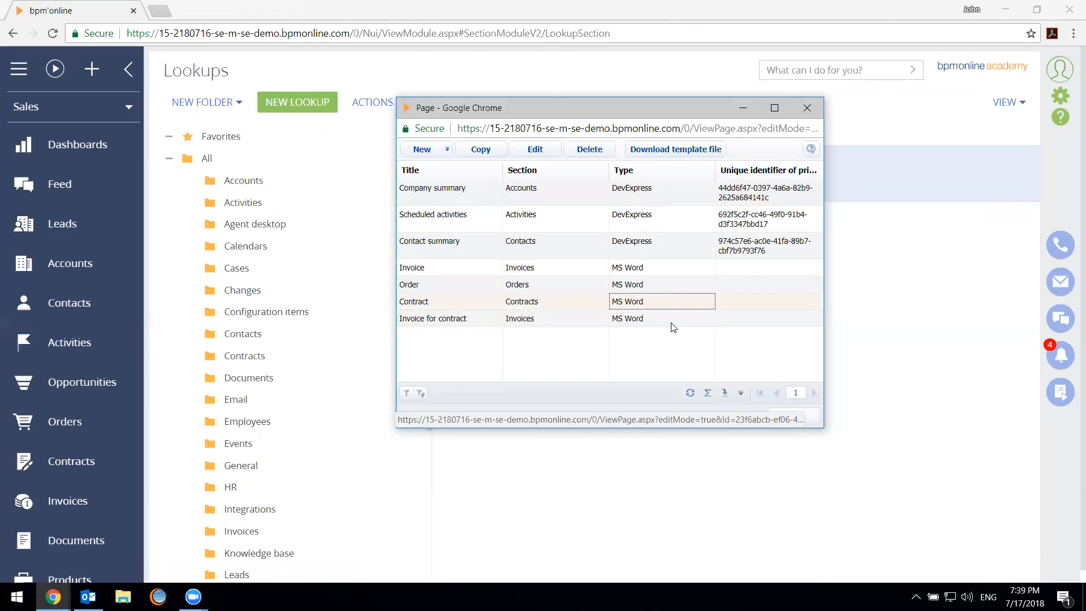
{"action": "left_click", "coordinate": [742, 316]}
{"action": "left_click", "coordinate": [750, 271]}
{"action": "left_click", "coordinate": [748, 298]}
{"action": "left_click", "coordinate": [750, 284]}
{"action": "left_click", "coordinate": [751, 270]}
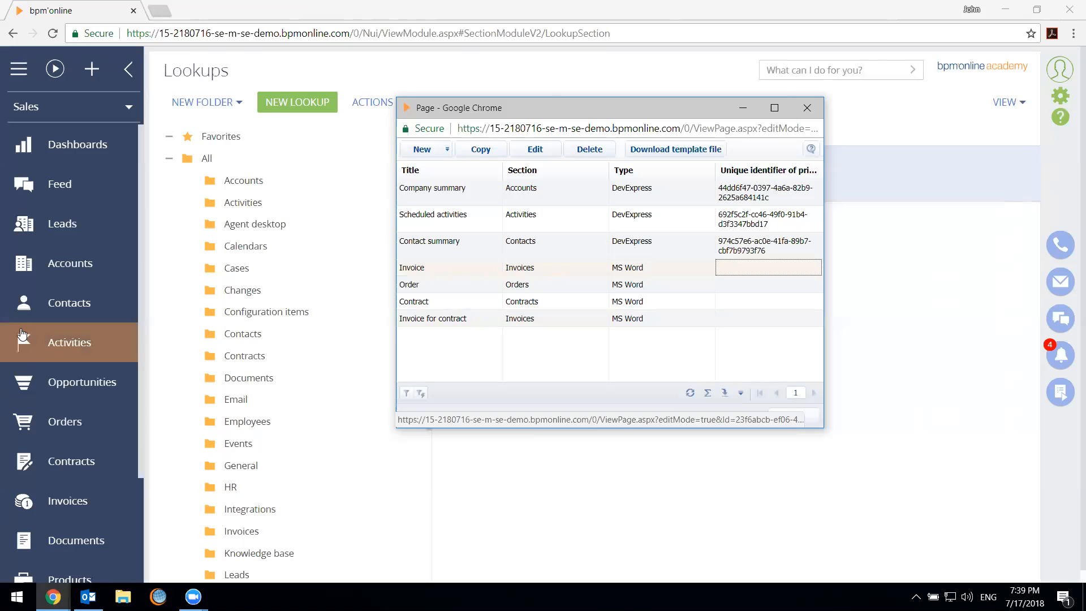
Clear the date and owner filters in the Orders section and print the order for Factorial Services
{"action": "left_click", "coordinate": [33, 415]}
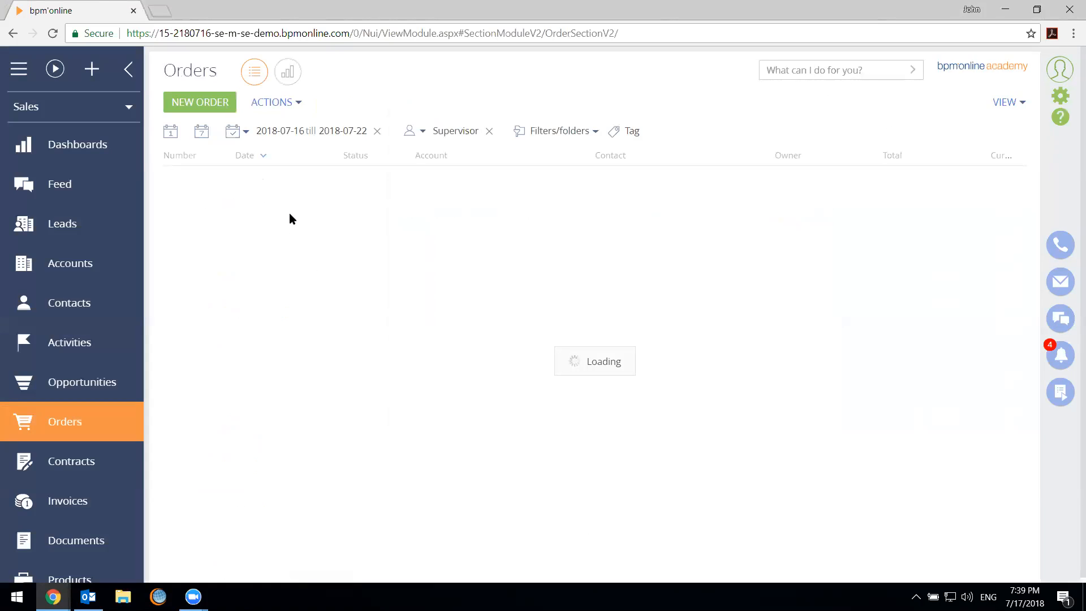
{"action": "left_click", "coordinate": [377, 131]}
{"action": "left_click", "coordinate": [495, 130]}
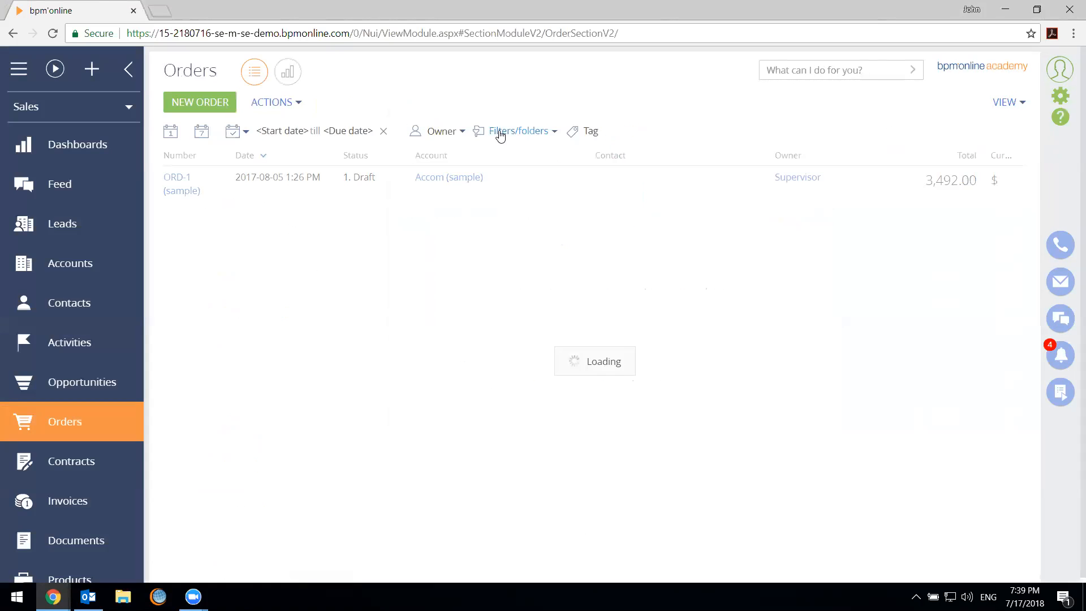
{"action": "left_click", "coordinate": [583, 402]}
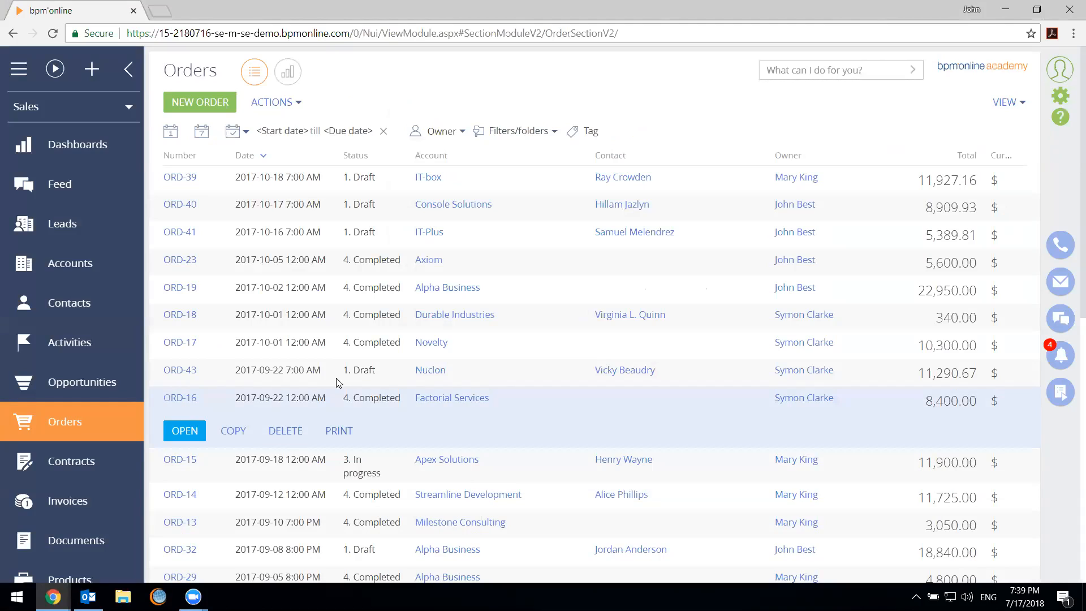
{"action": "left_click", "coordinate": [338, 432]}
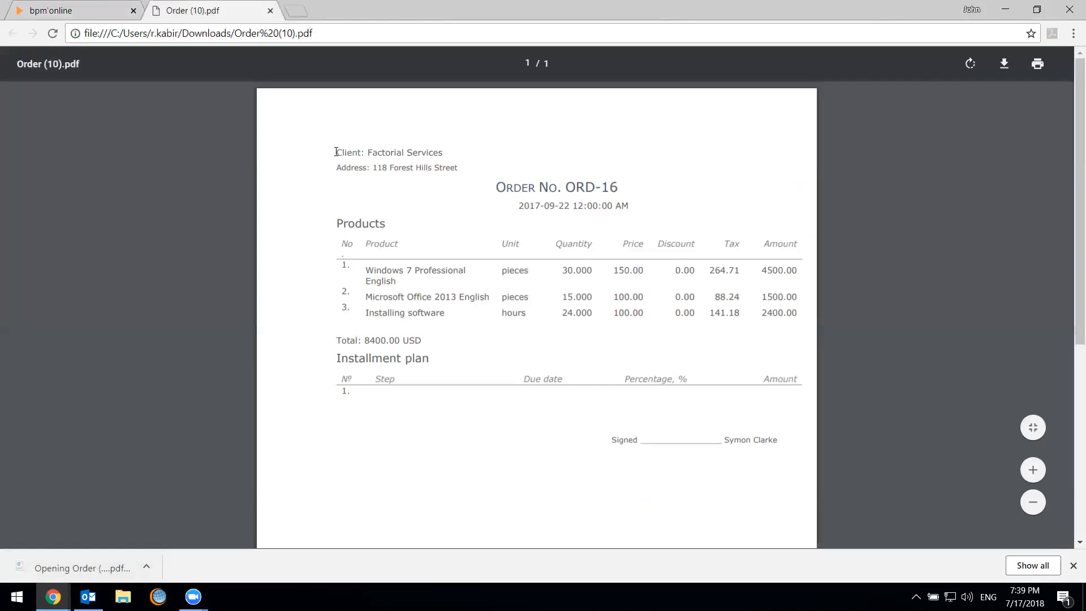
Review the client details, product lines, quantities and prices in the printed order PDF, and close it
{"action": "left_click_drag", "start_coordinate": [338, 153], "coordinate": [679, 214]}
{"action": "left_click", "coordinate": [680, 217]}
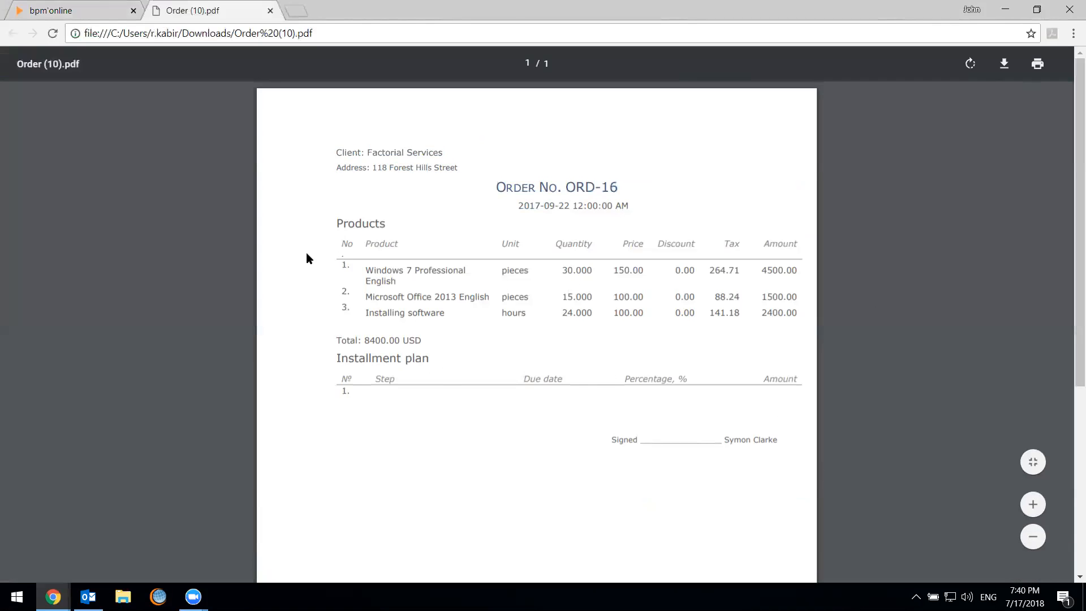
{"action": "left_click_drag", "start_coordinate": [367, 269], "coordinate": [714, 334]}
{"action": "left_click", "coordinate": [705, 362]}
{"action": "left_click_drag", "start_coordinate": [503, 272], "coordinate": [614, 275]}
{"action": "left_click_drag", "start_coordinate": [620, 272], "coordinate": [594, 318]}
{"action": "left_click_drag", "start_coordinate": [595, 270], "coordinate": [666, 334]}
{"action": "left_click", "coordinate": [666, 335]}
{"action": "left_click", "coordinate": [270, 10]}
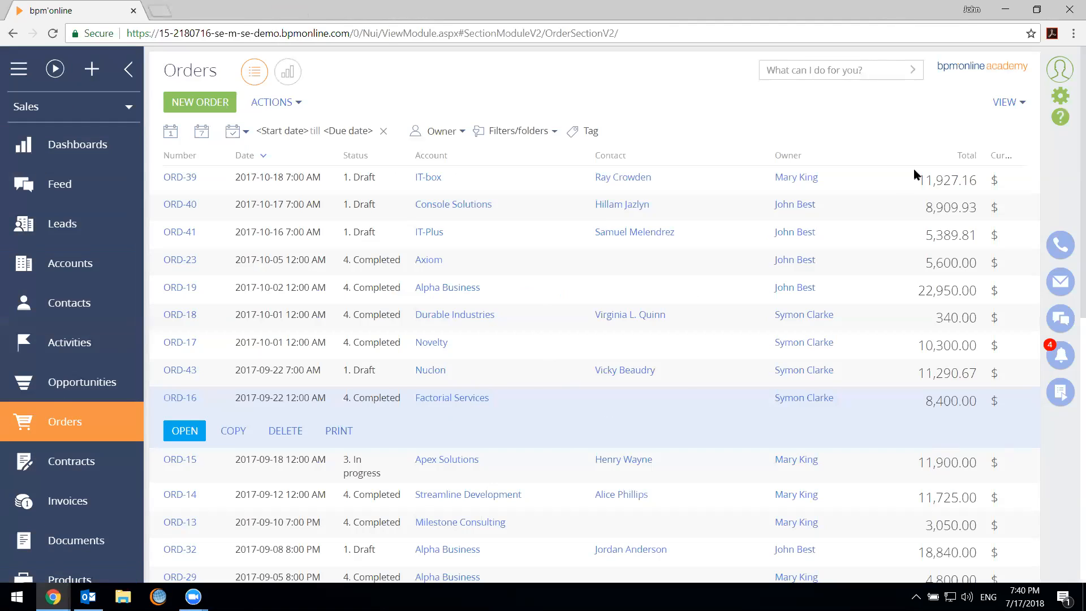
Return to the printables list from the system designer and open the Order printable for editing
{"action": "left_click", "coordinate": [1060, 96]}
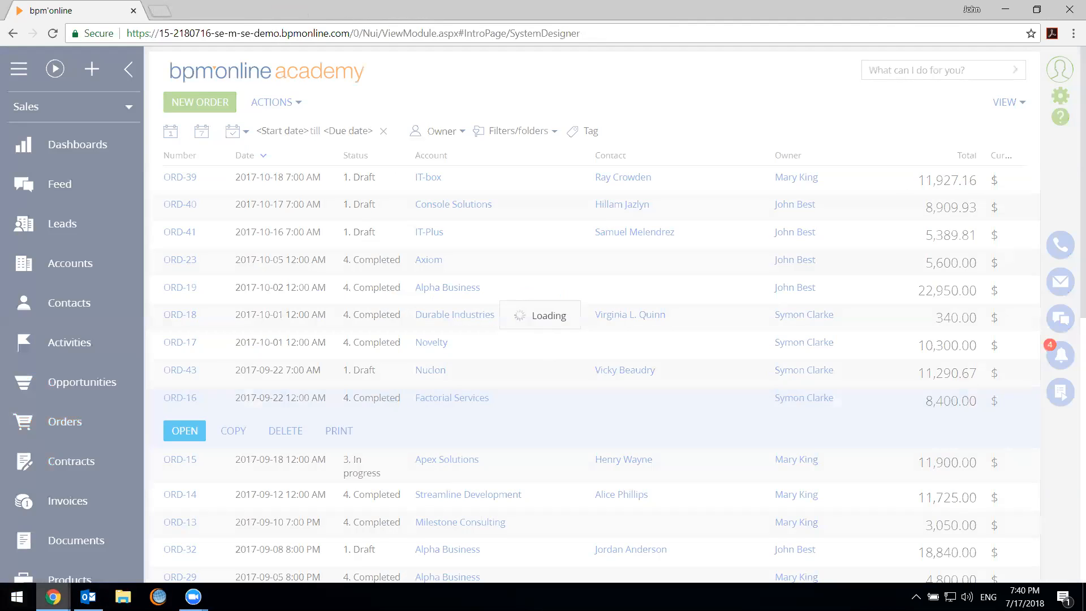
{"action": "mouse_move", "coordinate": [53, 597]}
{"action": "left_click", "coordinate": [244, 543]}
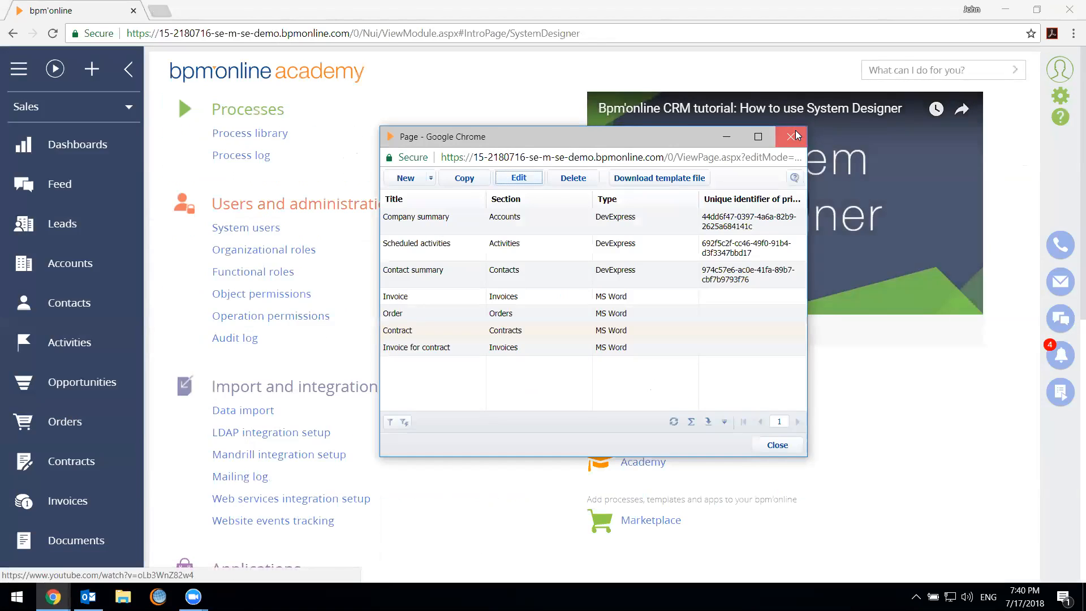
{"action": "mouse_move", "coordinate": [53, 597]}
{"action": "left_click", "coordinate": [215, 537]}
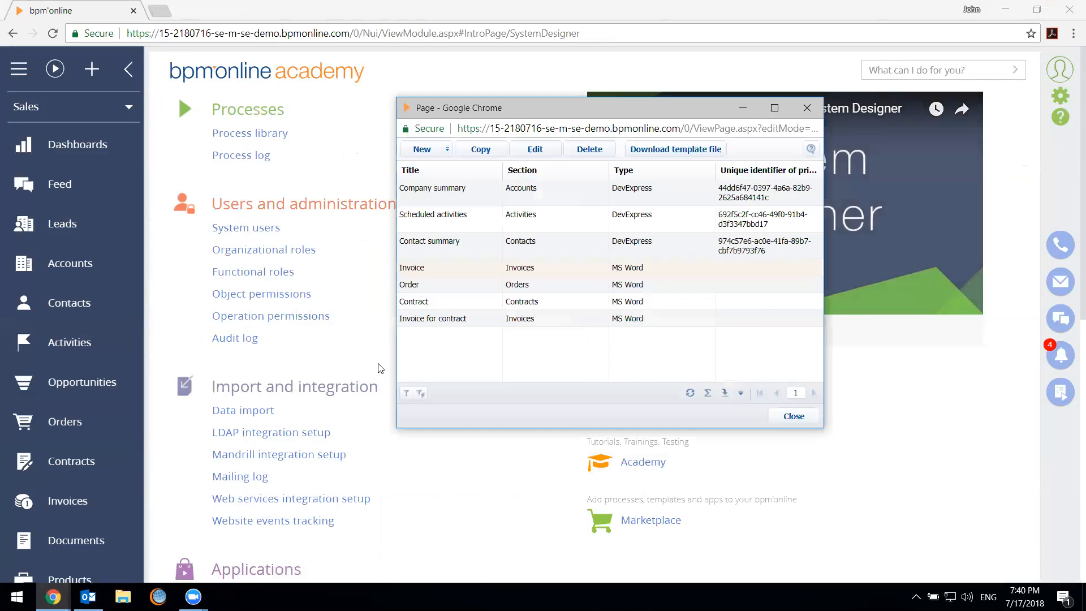
{"action": "left_click", "coordinate": [451, 287]}
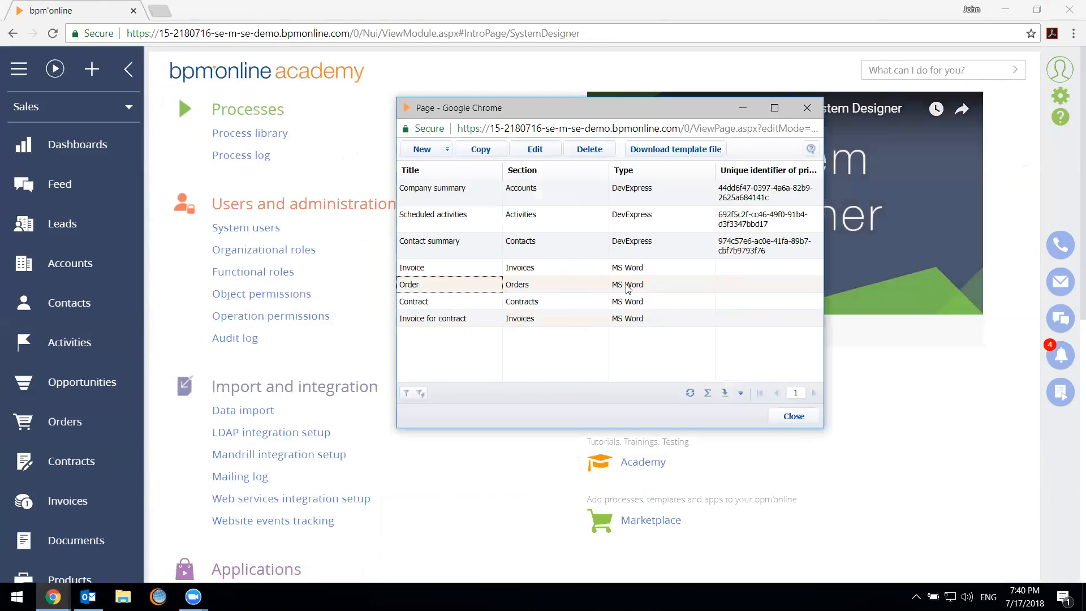
{"action": "left_click", "coordinate": [522, 152]}
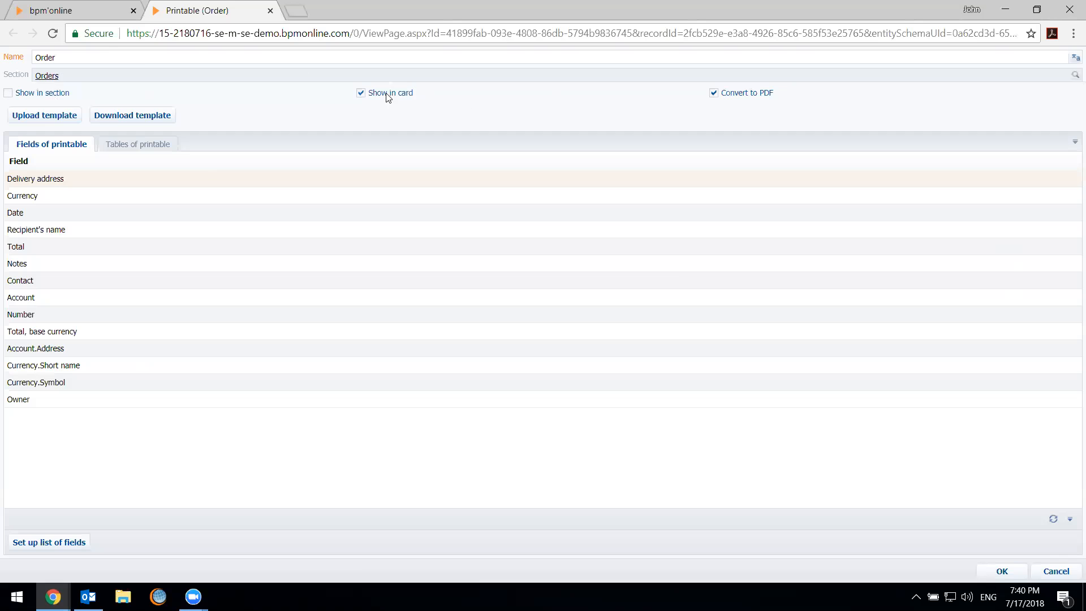
Check the print option on the Axiom order in the Orders section
{"action": "left_click", "coordinate": [45, 7]}
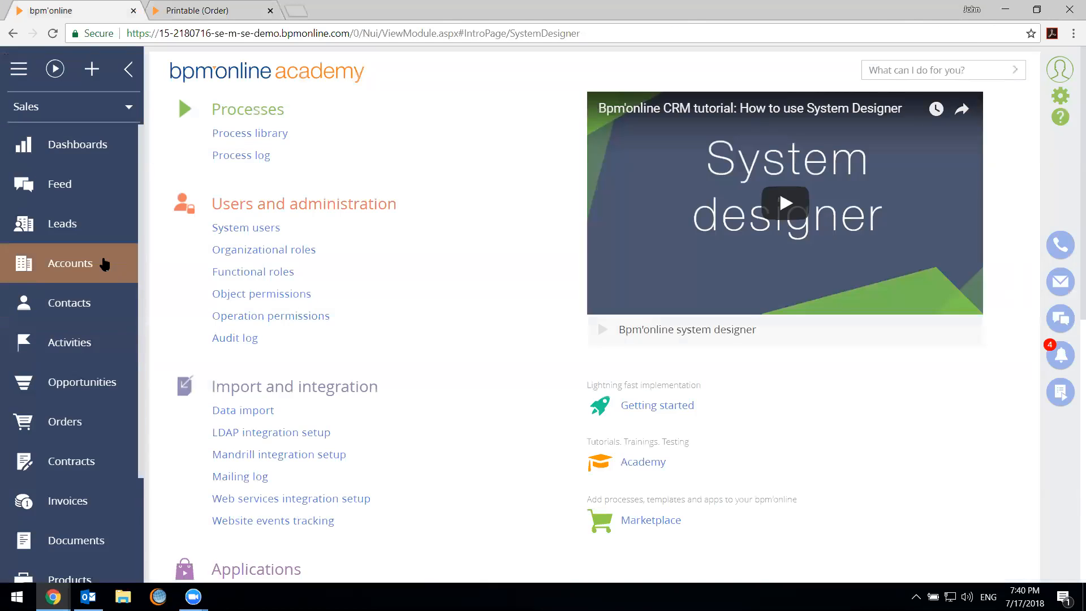
{"action": "left_click", "coordinate": [91, 433]}
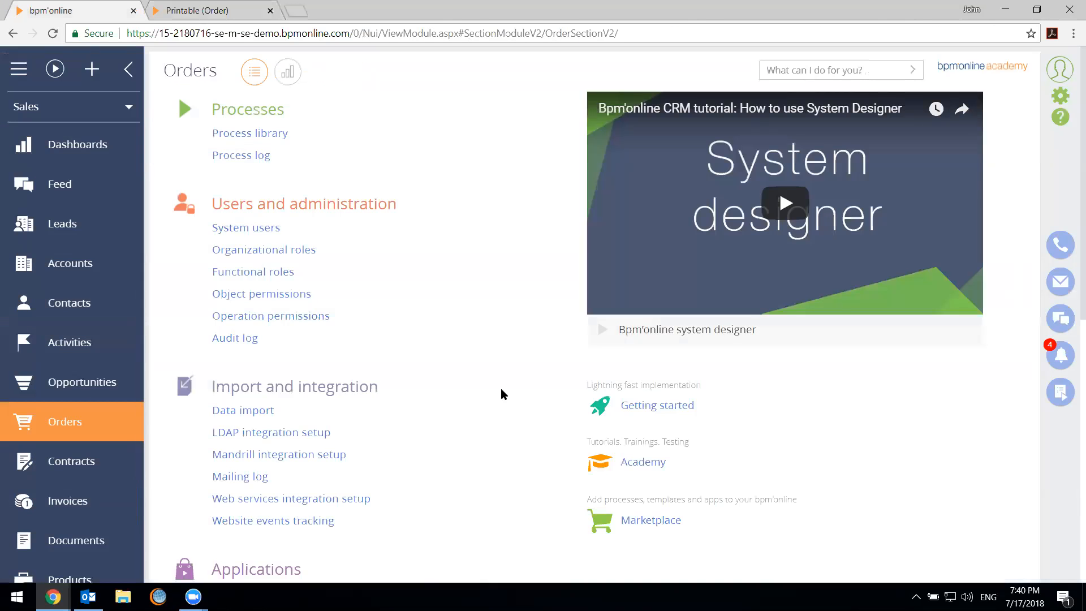
{"action": "left_click", "coordinate": [513, 260]}
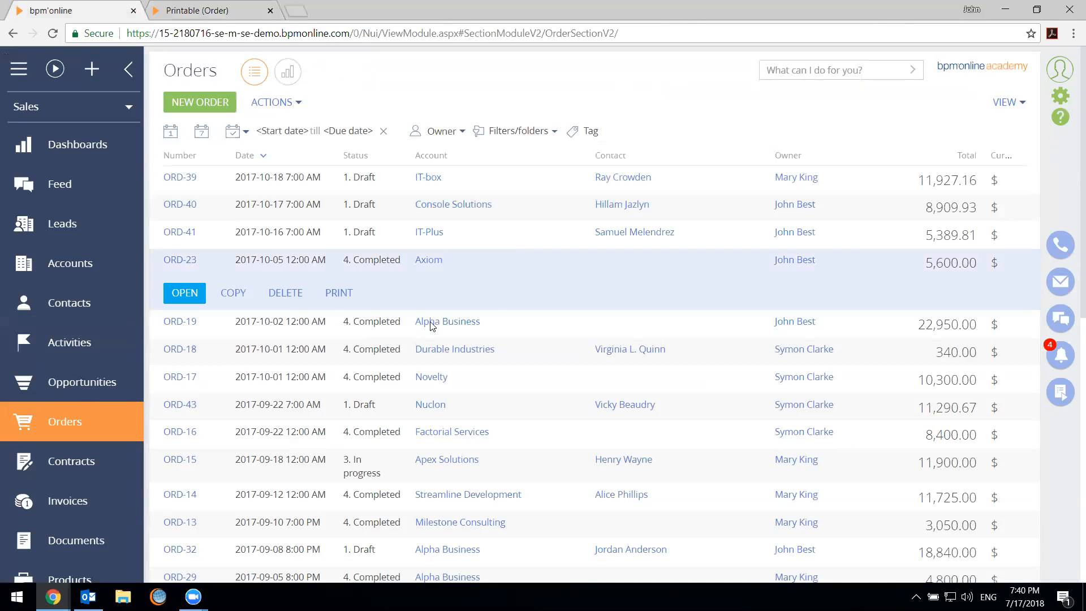
{"action": "left_click", "coordinate": [560, 238]}
Return to the Order printable and examine its tables and its fields
{"action": "left_click", "coordinate": [166, 7]}
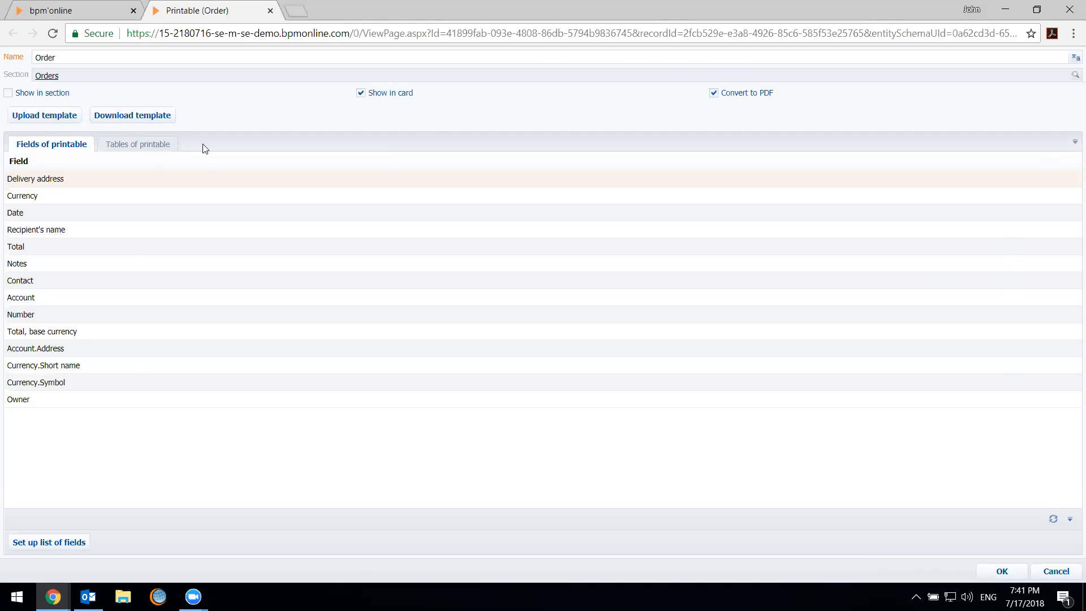
{"action": "left_click", "coordinate": [127, 142]}
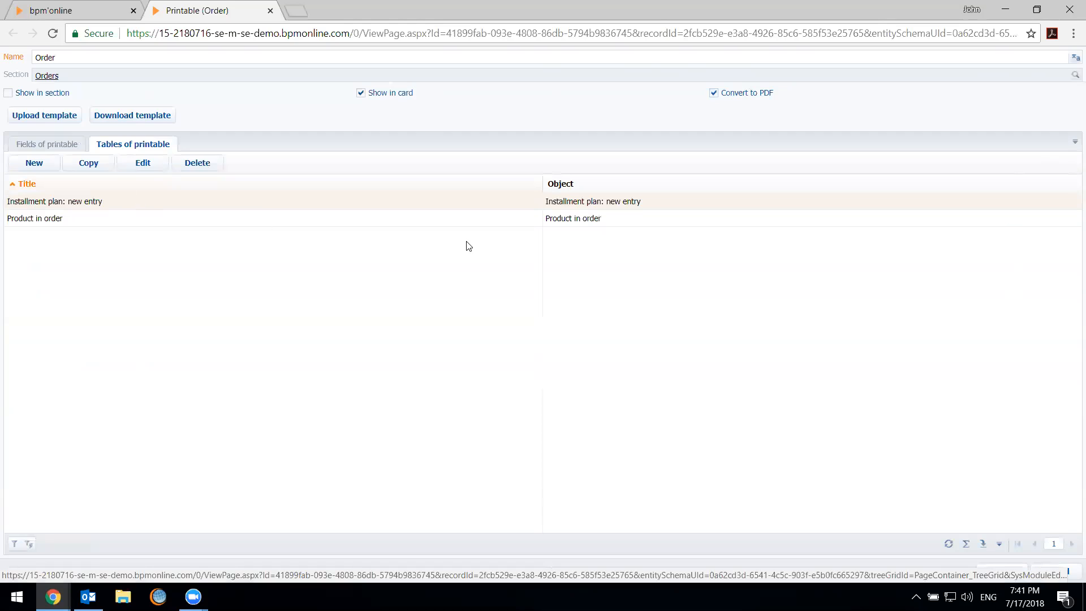
{"action": "left_click", "coordinate": [52, 145]}
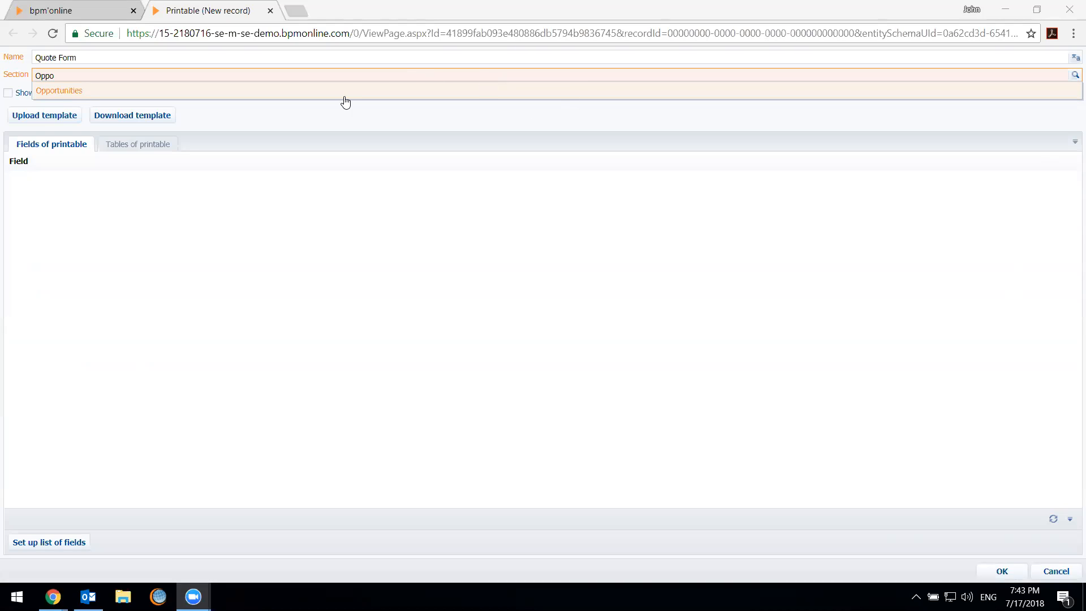
Assign the new Quote Form printable to the Opportunities section and enable Convert to PDF and Show in card
{"action": "left_click", "coordinate": [348, 95]}
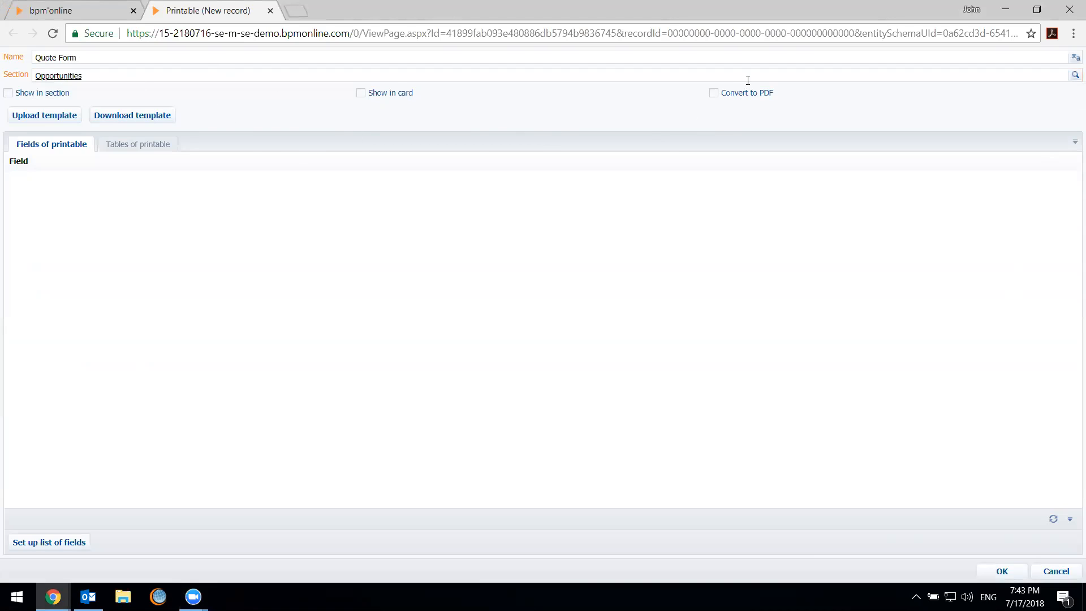
{"action": "left_click", "coordinate": [714, 93]}
{"action": "left_click", "coordinate": [411, 96]}
Set up the Quote Form's field list with the opportunity's Account, Contact, Customer need, Name and Owner columns
{"action": "left_click", "coordinate": [63, 543]}
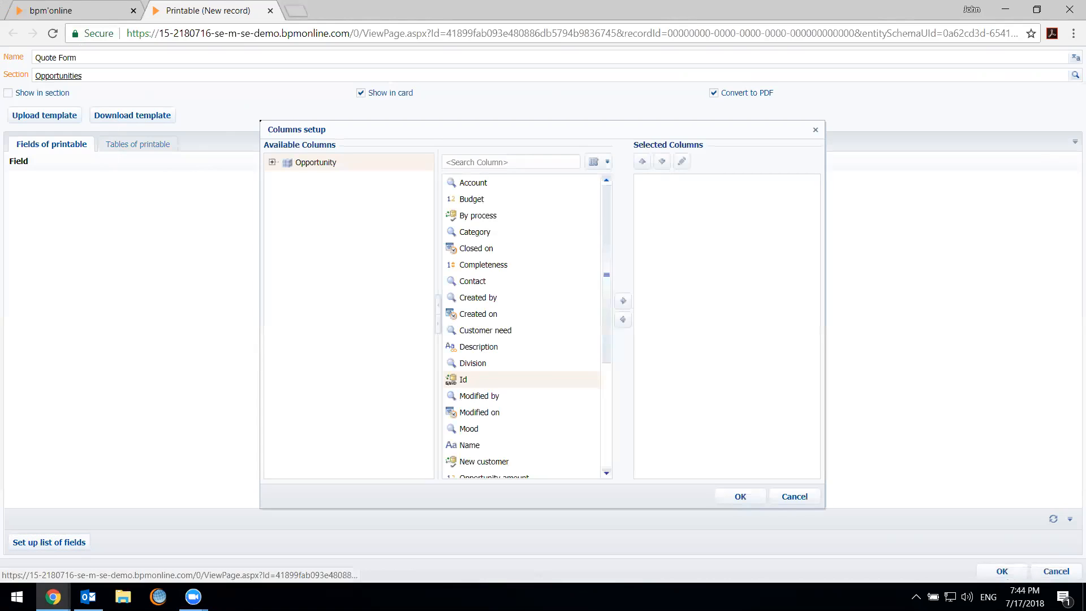
{"action": "double_click", "coordinate": [507, 186]}
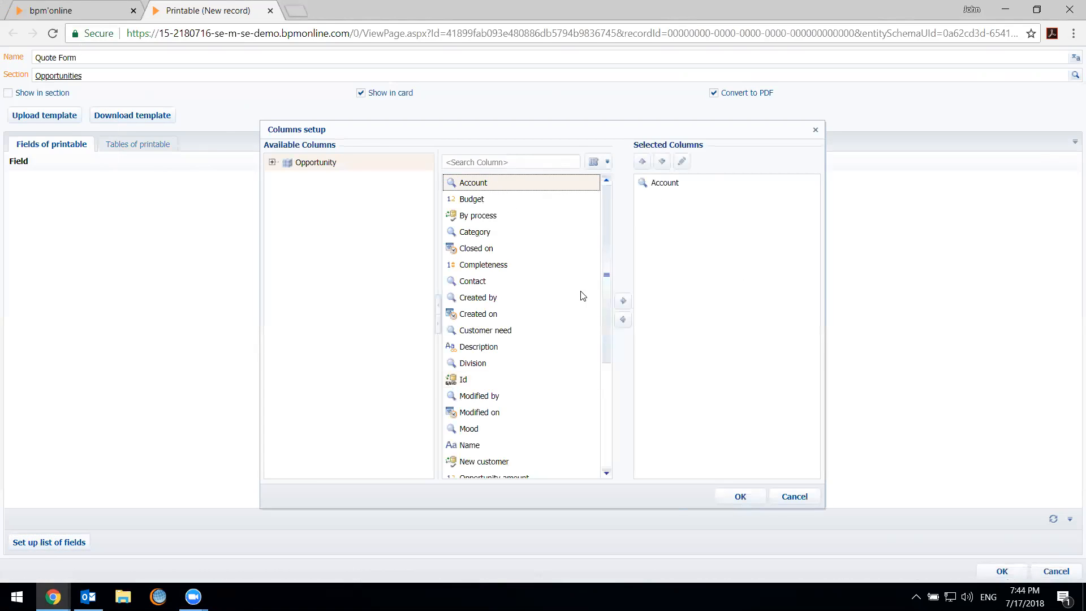
{"action": "double_click", "coordinate": [534, 279]}
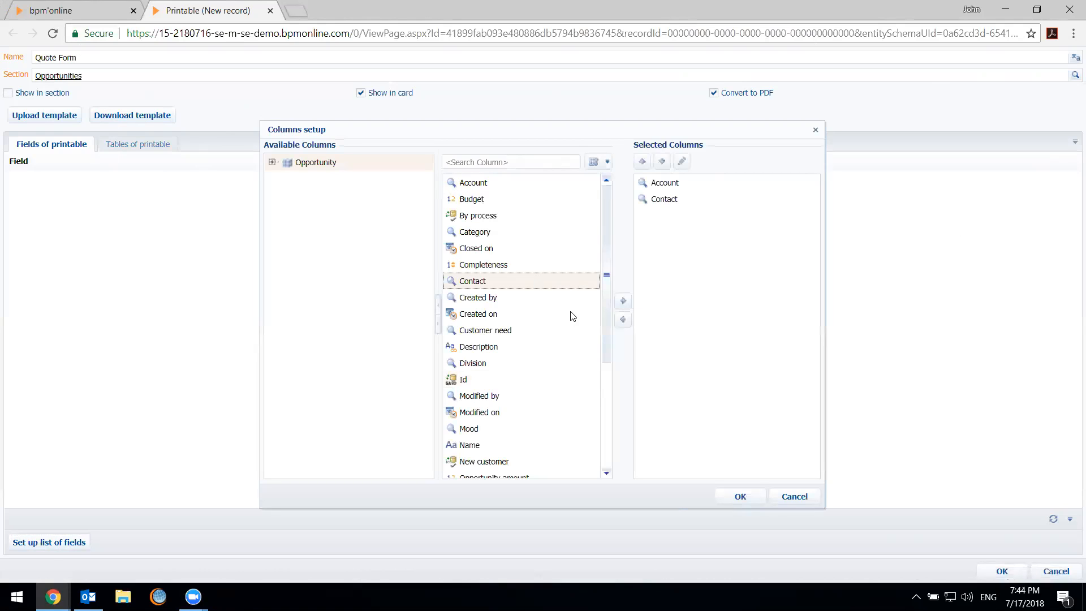
{"action": "scroll", "coordinate": [528, 320], "scroll_direction": "down", "scroll_amount": 2}
{"action": "double_click", "coordinate": [515, 215]}
{"action": "double_click", "coordinate": [524, 323]}
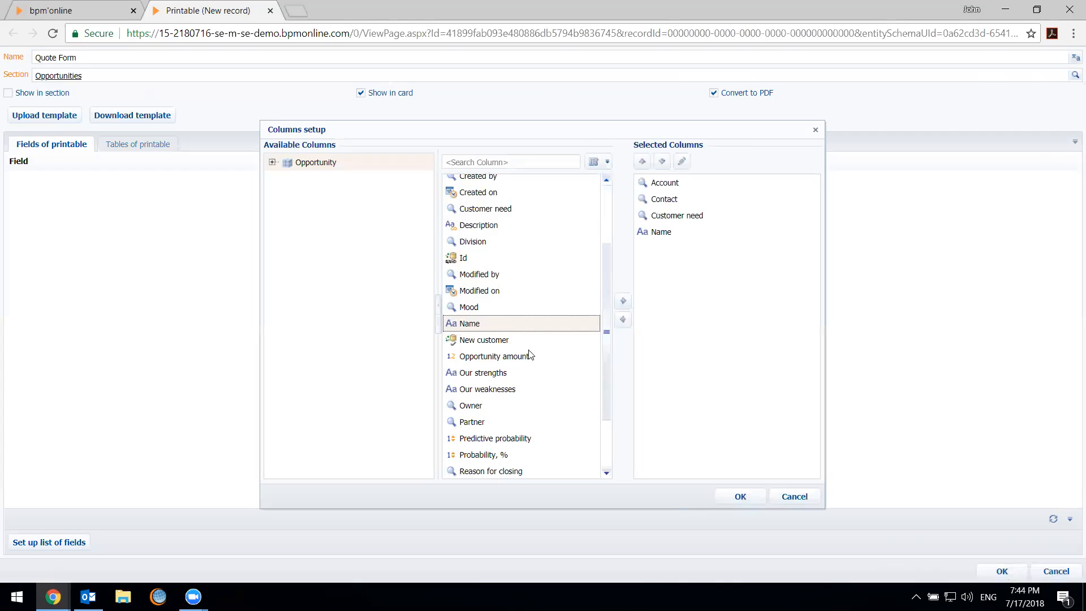
{"action": "scroll", "coordinate": [553, 388], "scroll_direction": "down", "scroll_amount": 2}
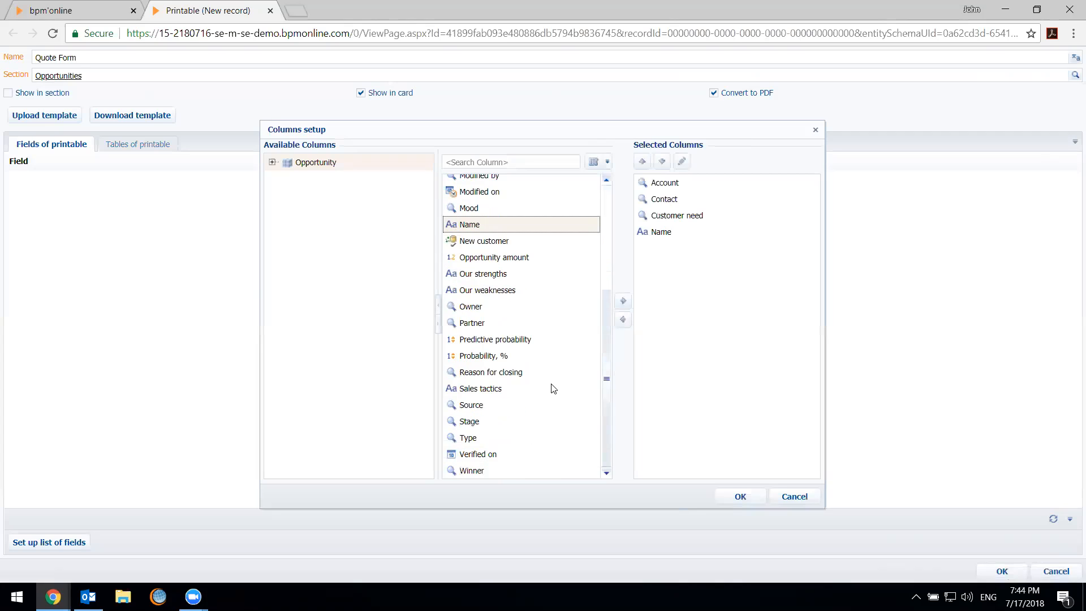
{"action": "double_click", "coordinate": [498, 310]}
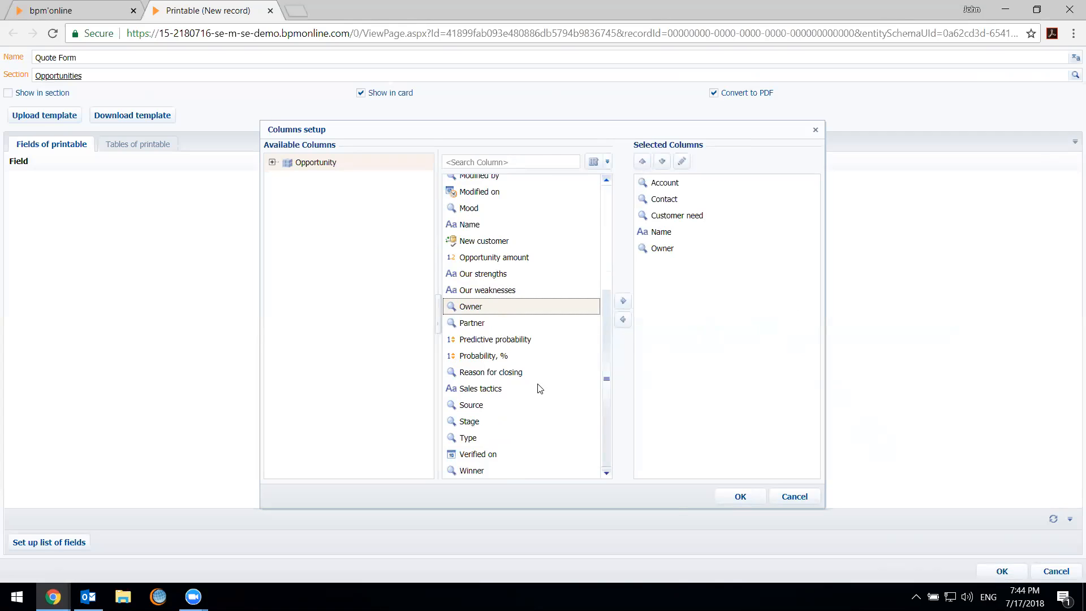
{"action": "scroll", "coordinate": [507, 437], "scroll_direction": "up", "scroll_amount": 5}
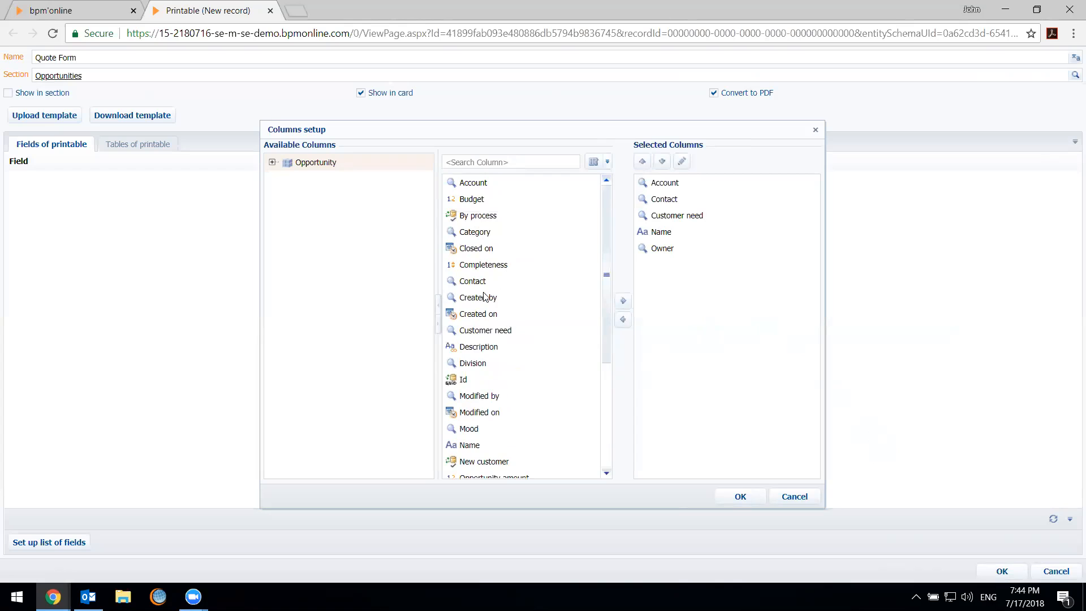
{"action": "scroll", "coordinate": [553, 325], "scroll_direction": "down", "scroll_amount": 3}
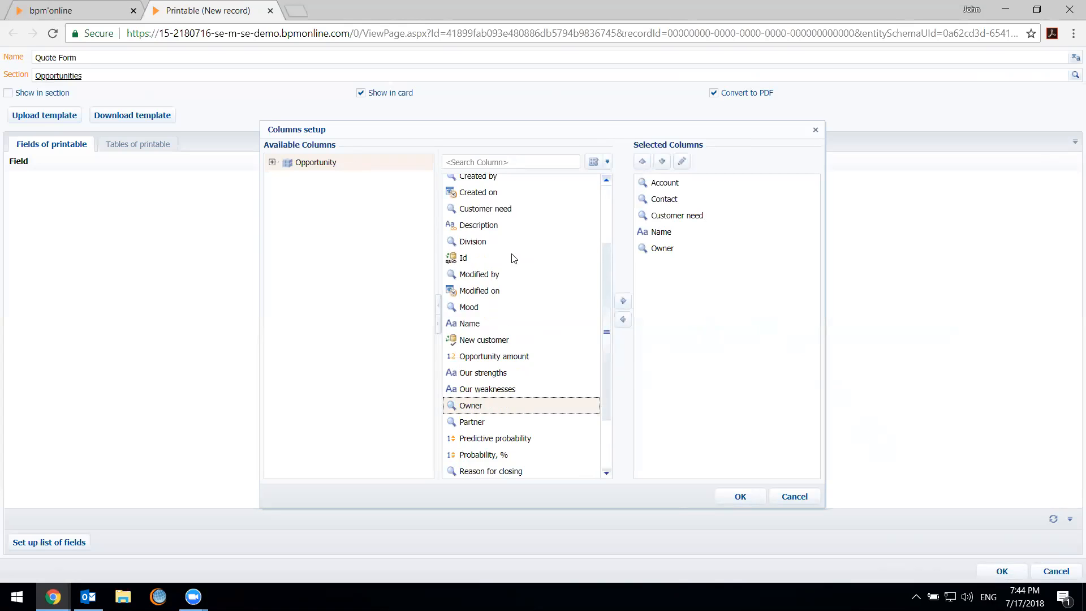
{"action": "scroll", "coordinate": [511, 257], "scroll_direction": "up", "scroll_amount": 3}
{"action": "double_click", "coordinate": [493, 202]}
{"action": "left_click", "coordinate": [702, 266]}
{"action": "left_click", "coordinate": [624, 319]}
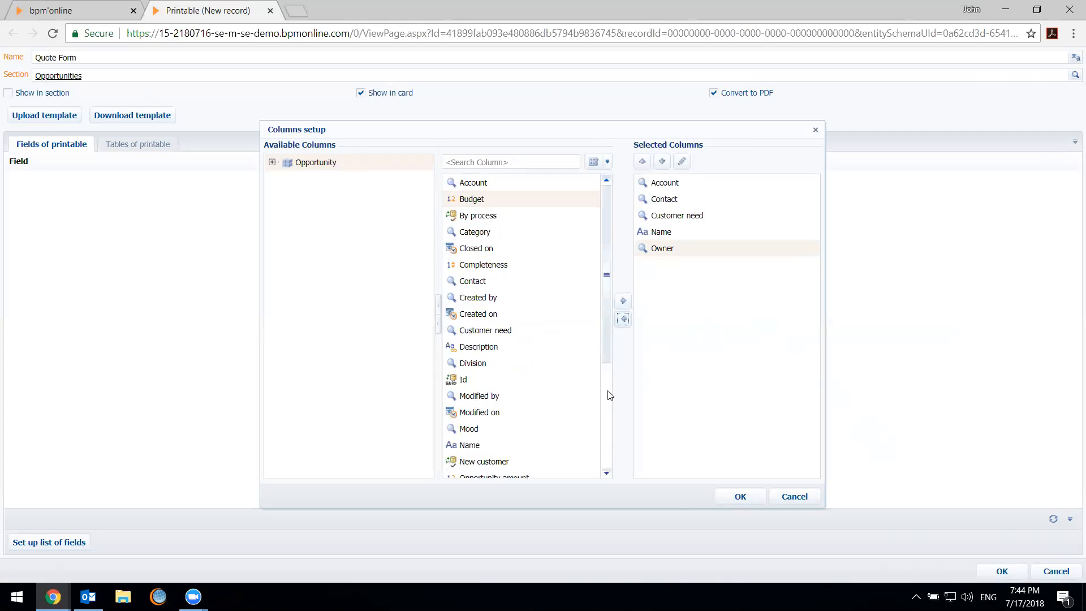
{"action": "left_click", "coordinate": [670, 220]}
{"action": "left_click", "coordinate": [683, 233]}
{"action": "left_click", "coordinate": [686, 246]}
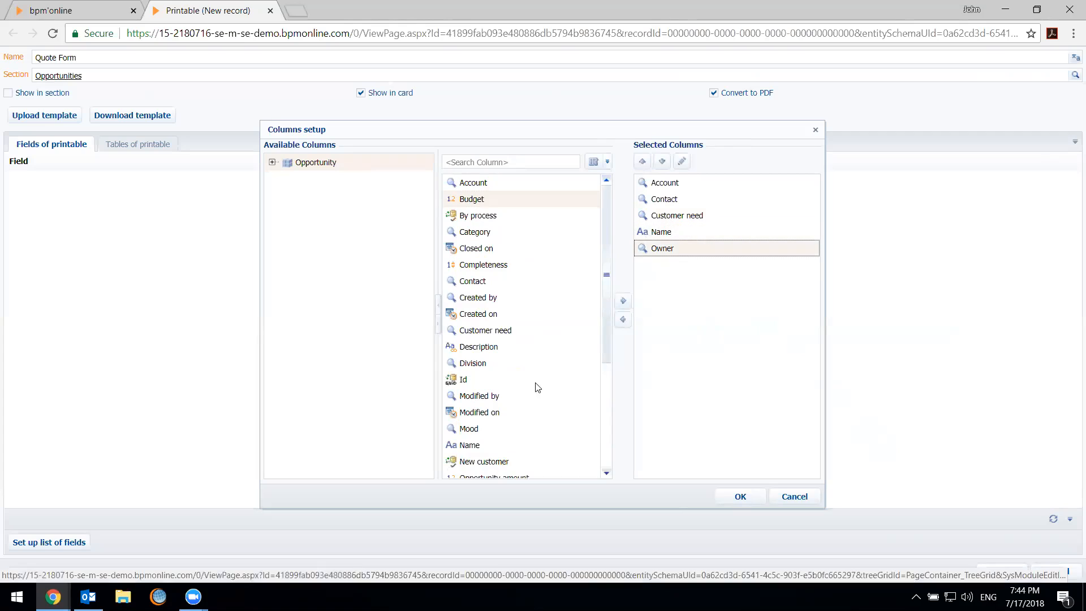
Add the opportunity's Created on column to the selected columns and look through the remaining available ones
{"action": "double_click", "coordinate": [484, 316]}
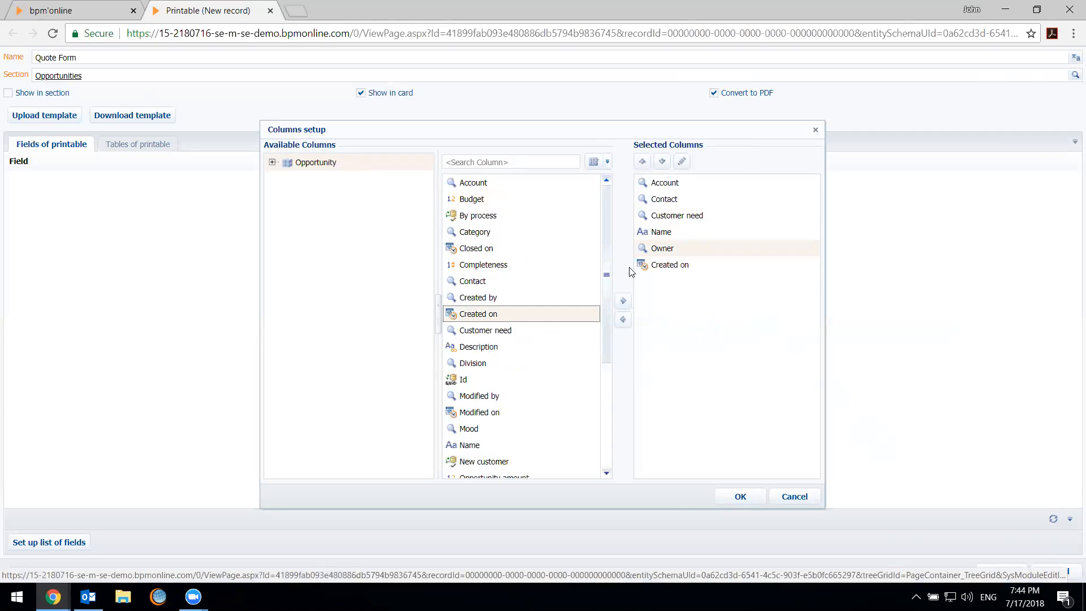
{"action": "left_click", "coordinate": [662, 266]}
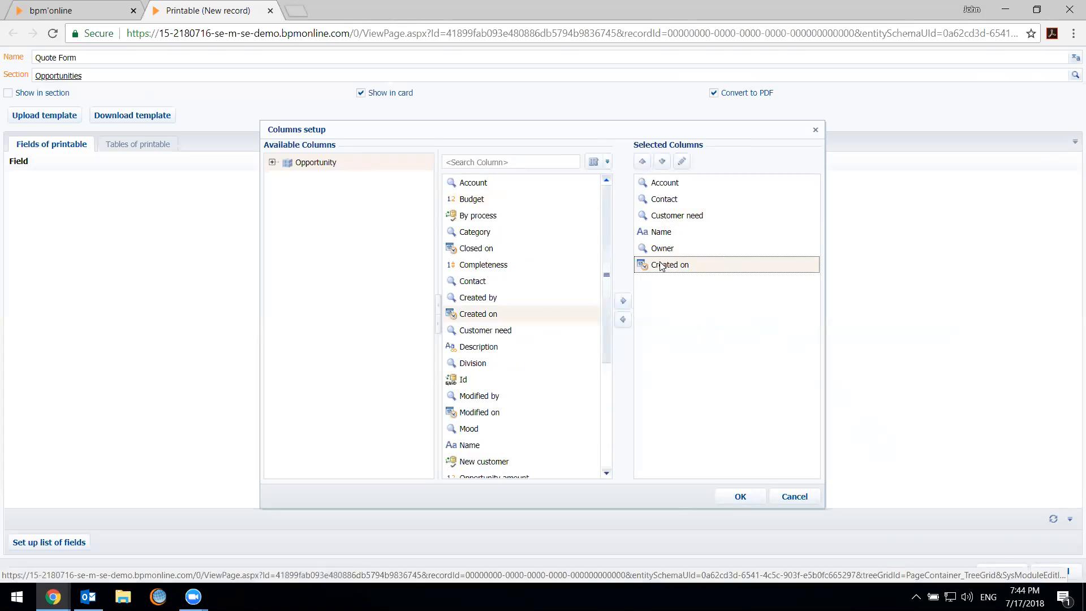
{"action": "scroll", "coordinate": [542, 348], "scroll_direction": "down", "scroll_amount": 3}
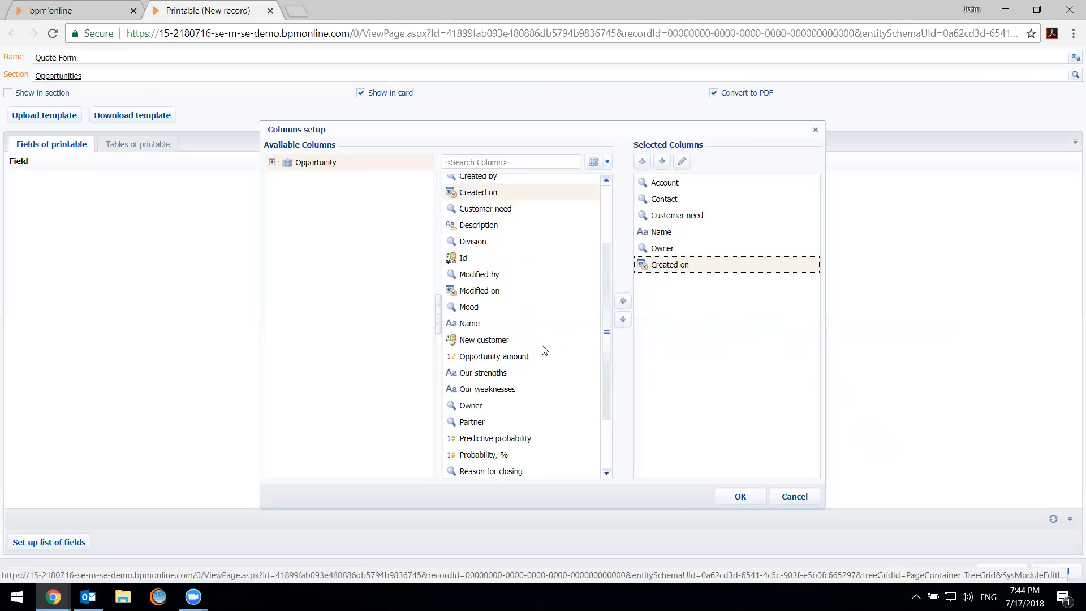
{"action": "scroll", "coordinate": [543, 350], "scroll_direction": "down", "scroll_amount": 3}
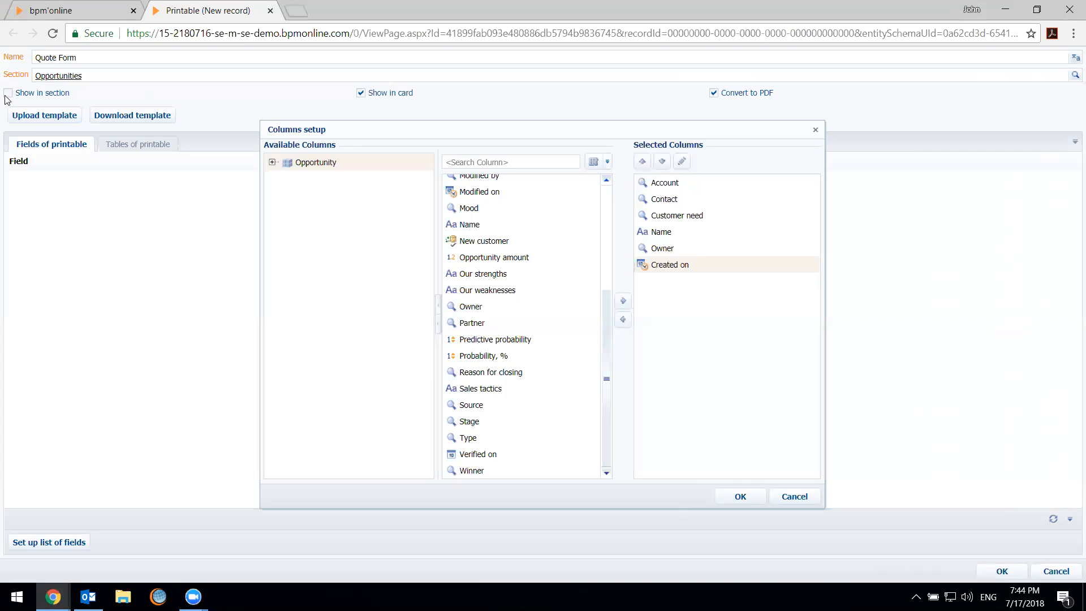
{"action": "left_click", "coordinate": [511, 375]}
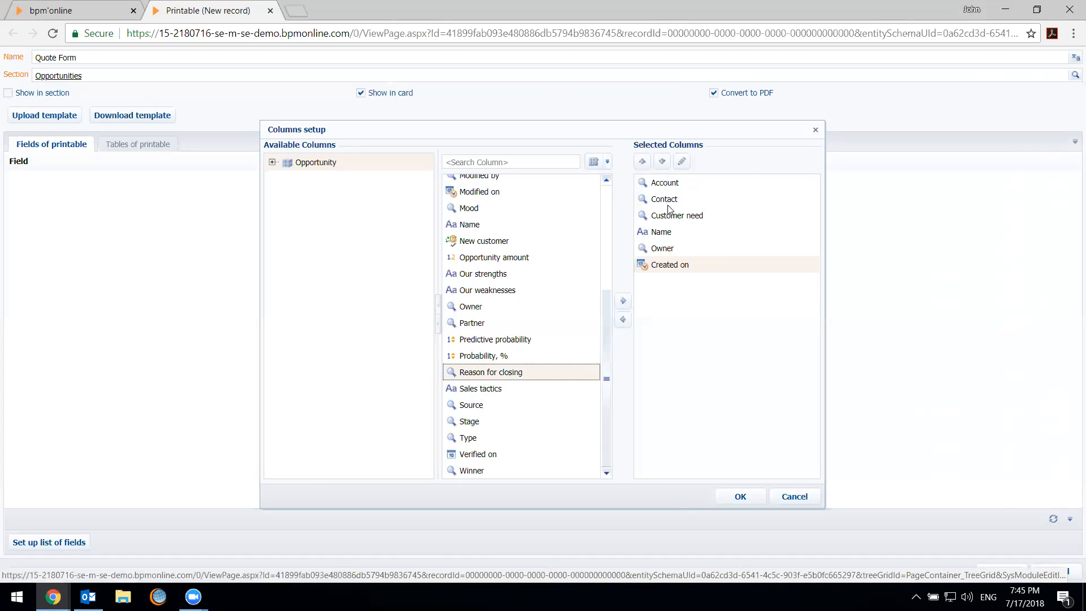
Add the Primary phone and Address columns of the opportunity's related Account to the selected columns
{"action": "left_click", "coordinate": [272, 162]}
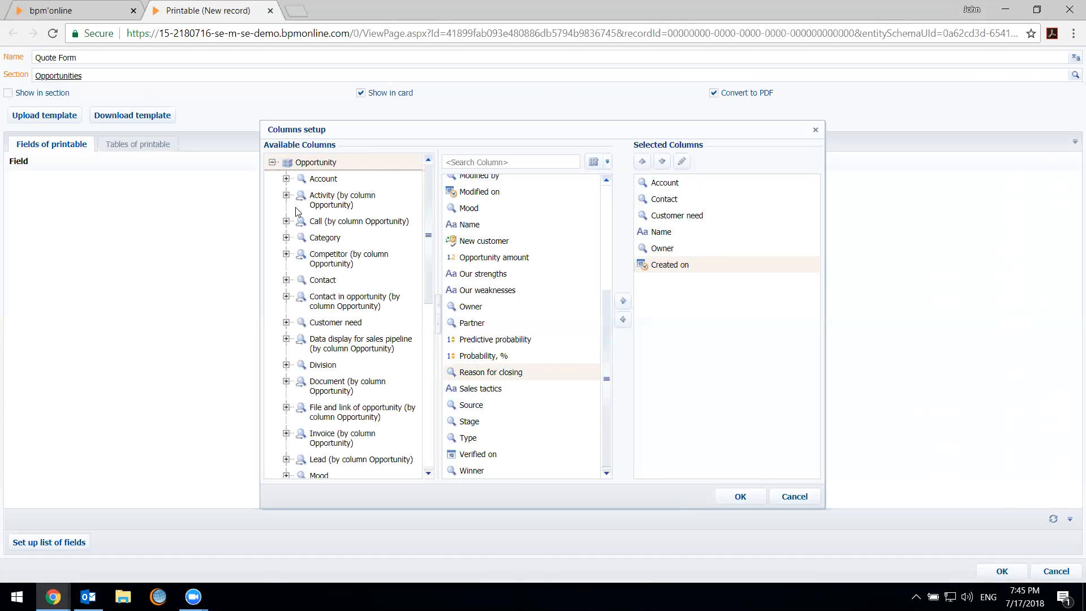
{"action": "left_click", "coordinate": [286, 179]}
{"action": "double_click", "coordinate": [339, 184]}
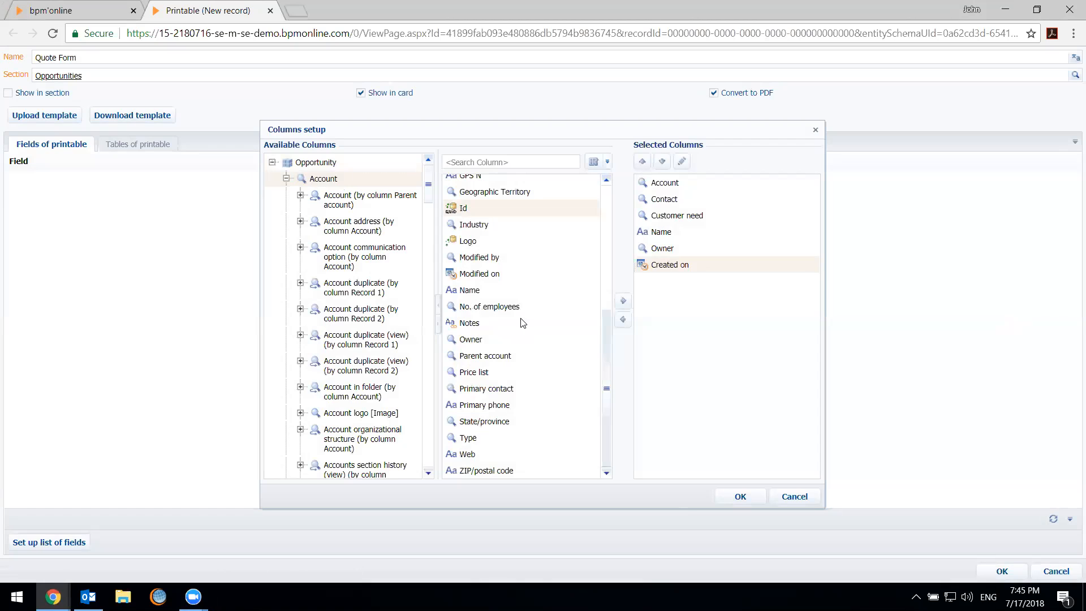
{"action": "double_click", "coordinate": [521, 405]}
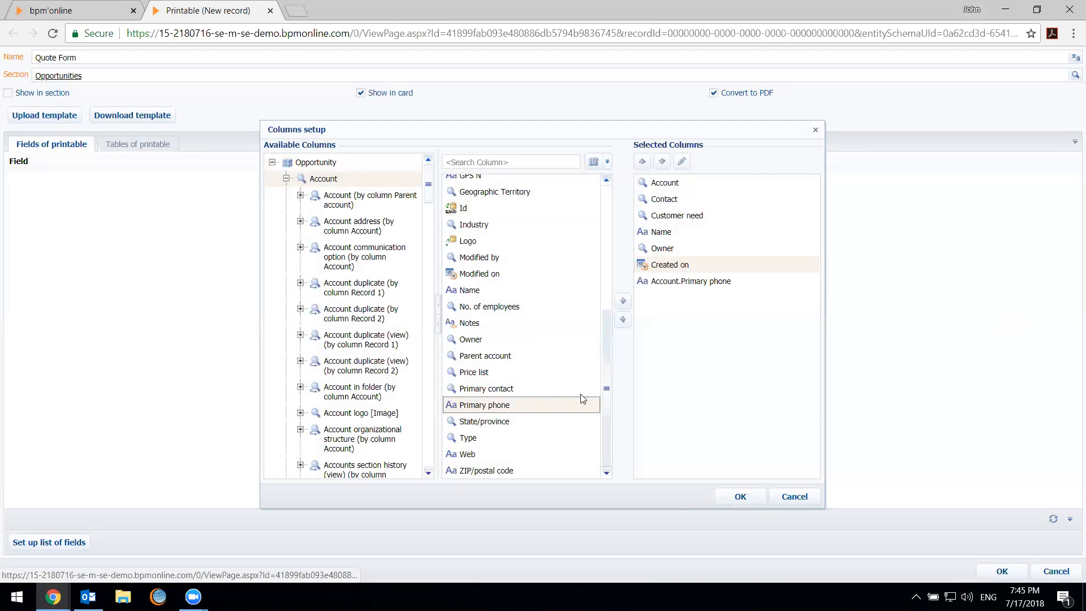
{"action": "scroll", "coordinate": [527, 328], "scroll_direction": "up", "scroll_amount": 5}
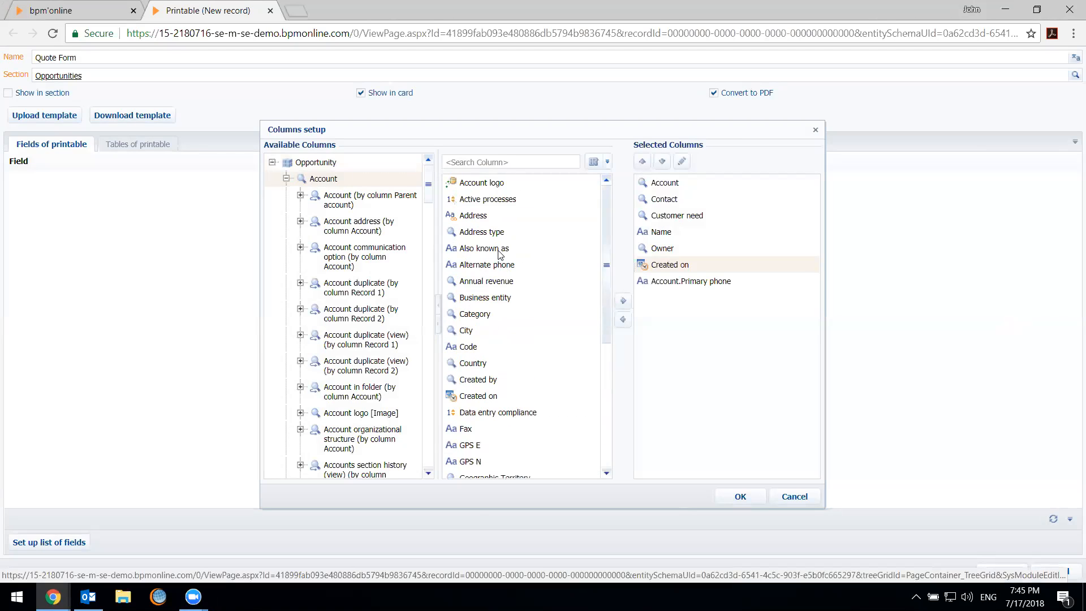
{"action": "double_click", "coordinate": [497, 215]}
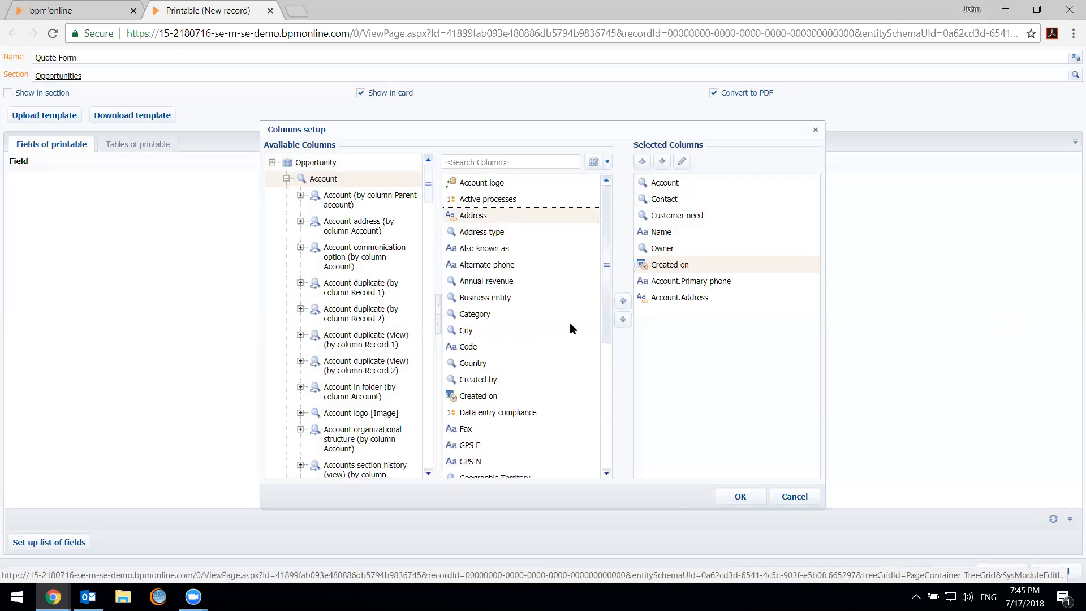
{"action": "left_click", "coordinate": [286, 178]}
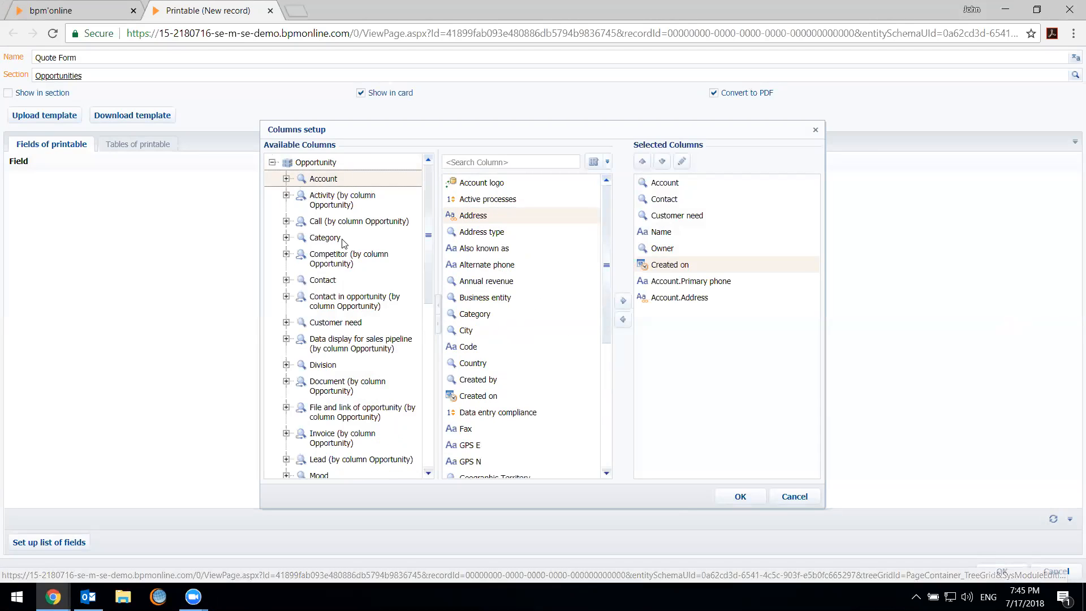
Add the Job title column of the opportunity's related Contact to the selected columns
{"action": "left_click", "coordinate": [286, 280]}
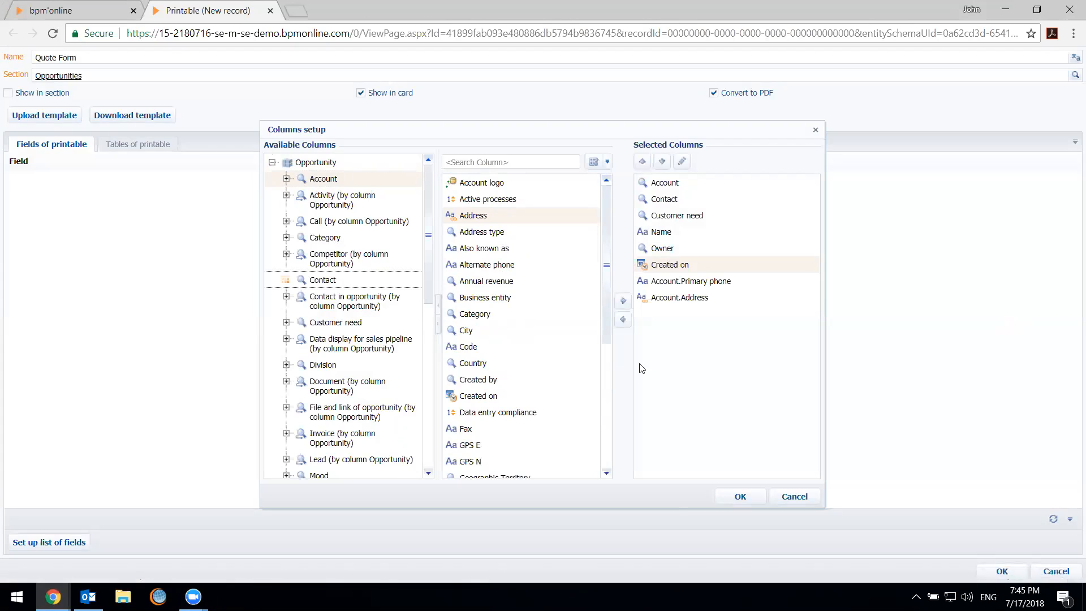
{"action": "left_click", "coordinate": [352, 281]}
{"action": "scroll", "coordinate": [606, 324], "scroll_direction": "down", "scroll_amount": 6}
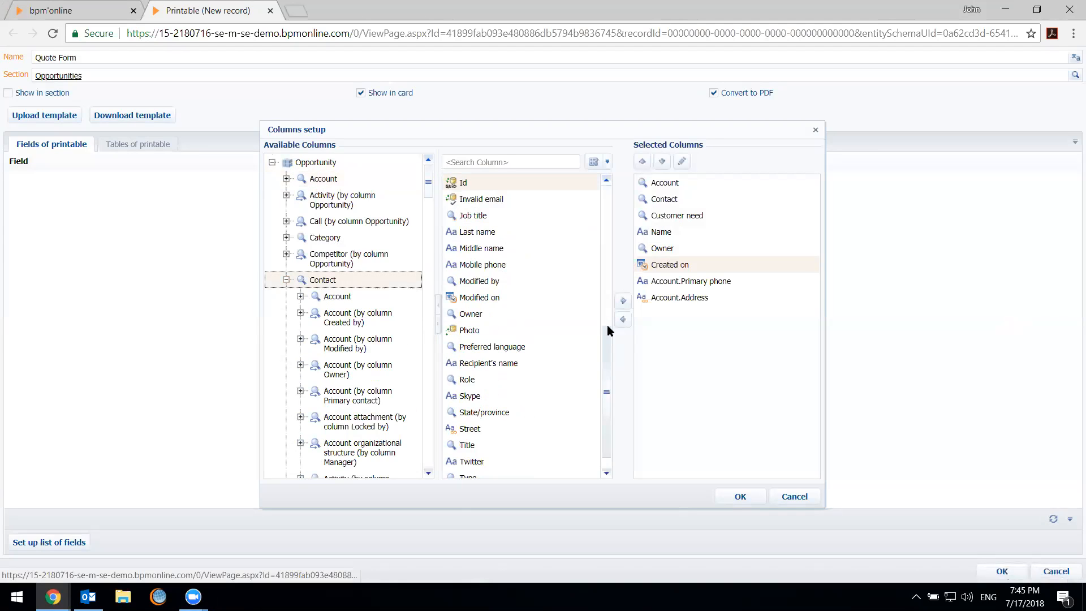
{"action": "double_click", "coordinate": [498, 218]}
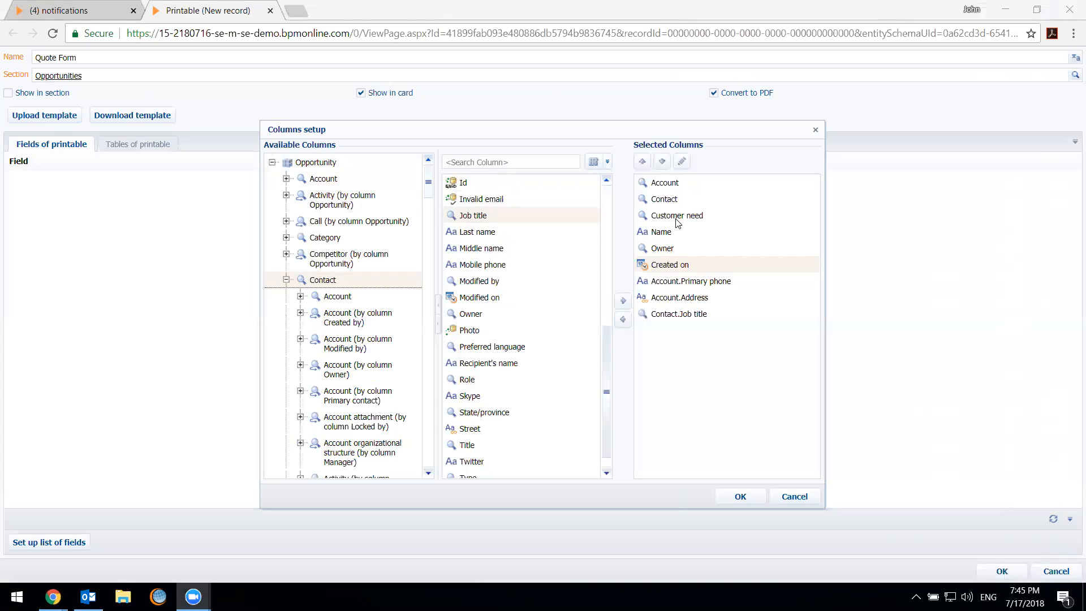
{"action": "left_click", "coordinate": [539, 367]}
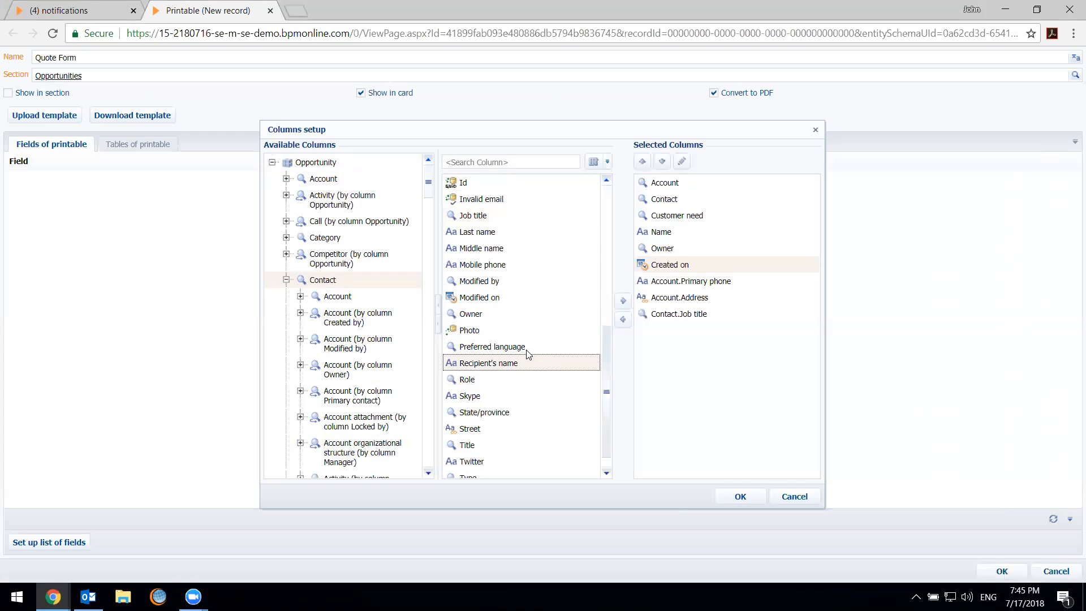
{"action": "left_click", "coordinate": [286, 280]}
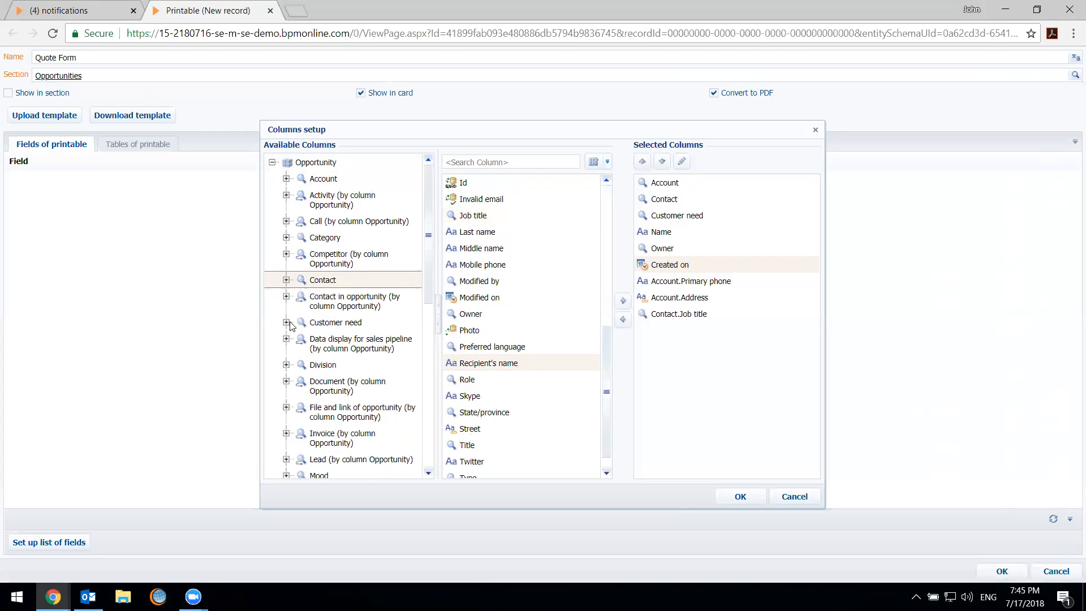
Look through the opportunity's remaining related objects and apply the selected columns to the Quote Form's field list
{"action": "scroll", "coordinate": [358, 397], "scroll_direction": "down", "scroll_amount": 4}
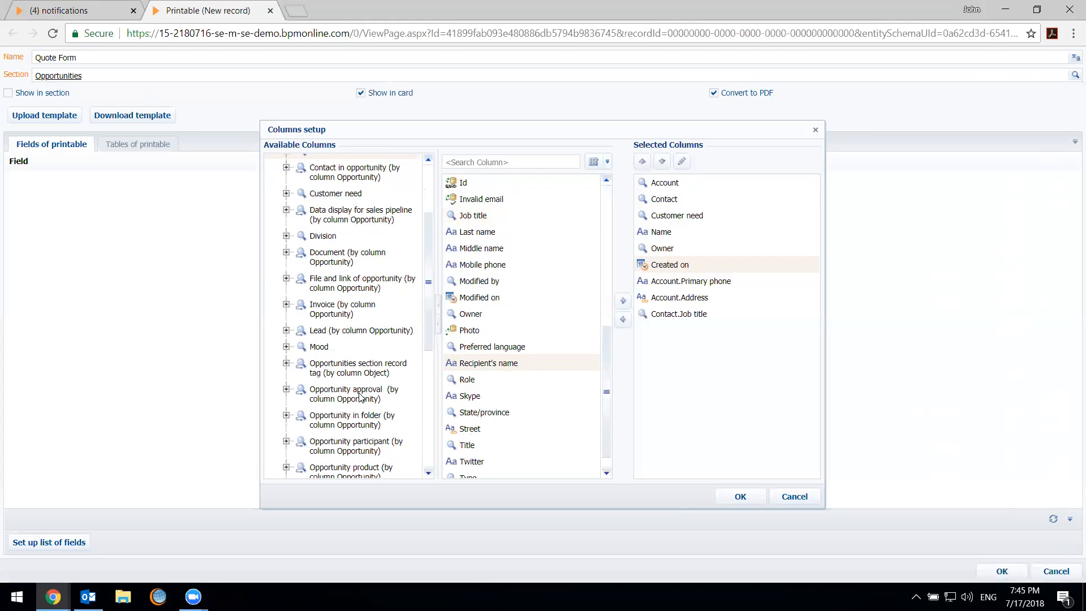
{"action": "scroll", "coordinate": [362, 398], "scroll_direction": "down", "scroll_amount": 10}
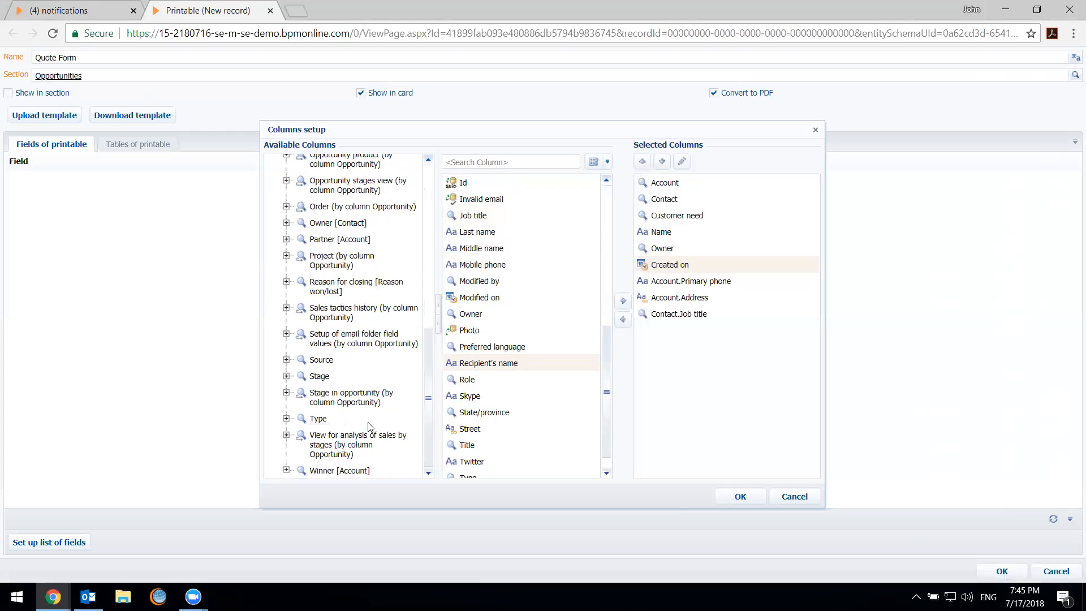
{"action": "scroll", "coordinate": [368, 426], "scroll_direction": "up", "scroll_amount": 2}
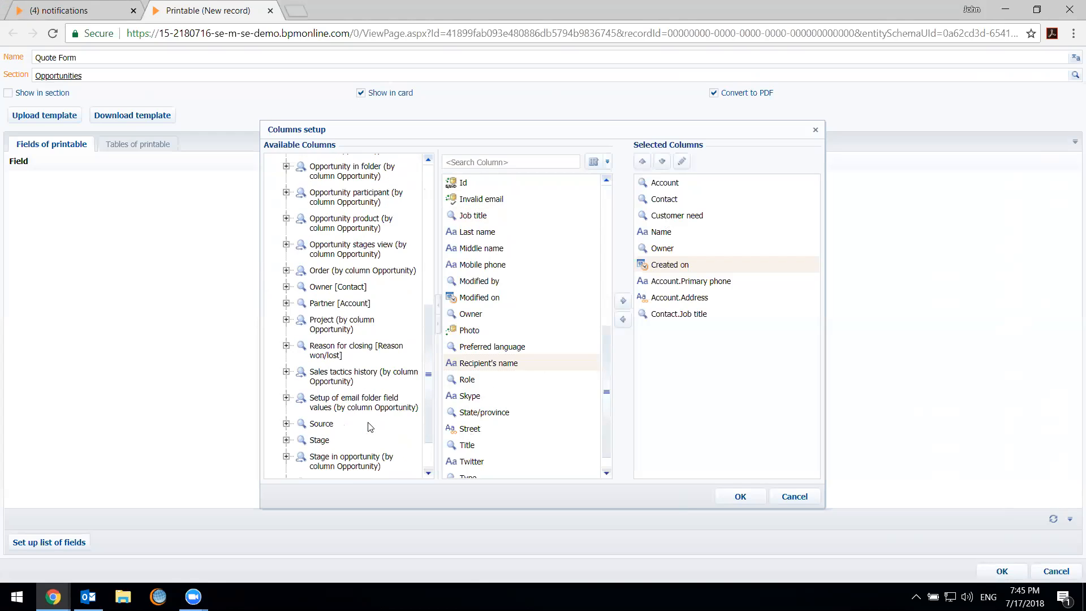
{"action": "scroll", "coordinate": [369, 427], "scroll_direction": "up", "scroll_amount": 6}
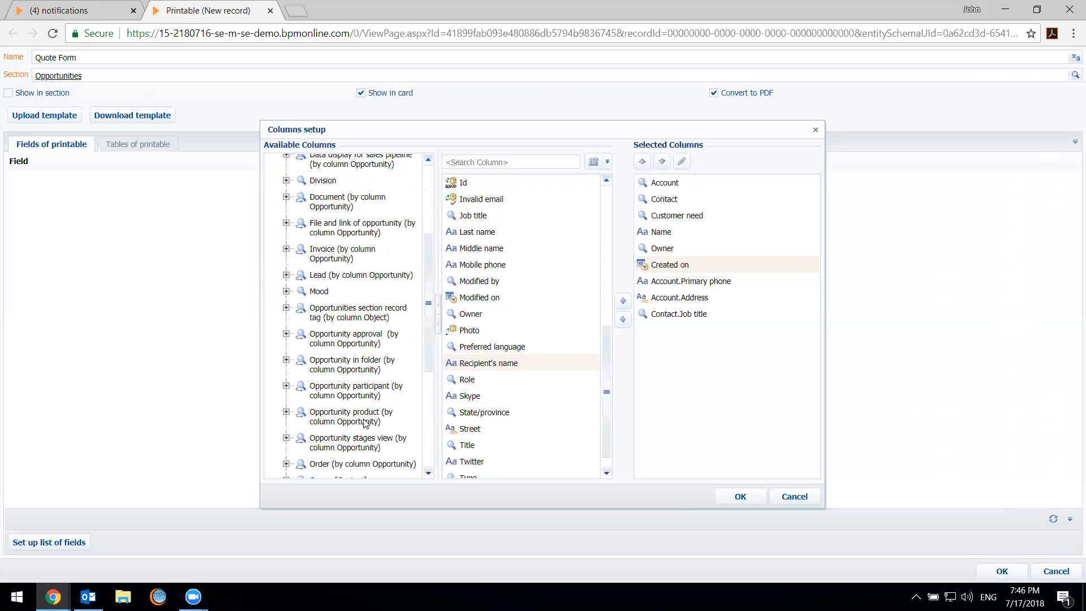
{"action": "scroll", "coordinate": [402, 373], "scroll_direction": "up", "scroll_amount": 5}
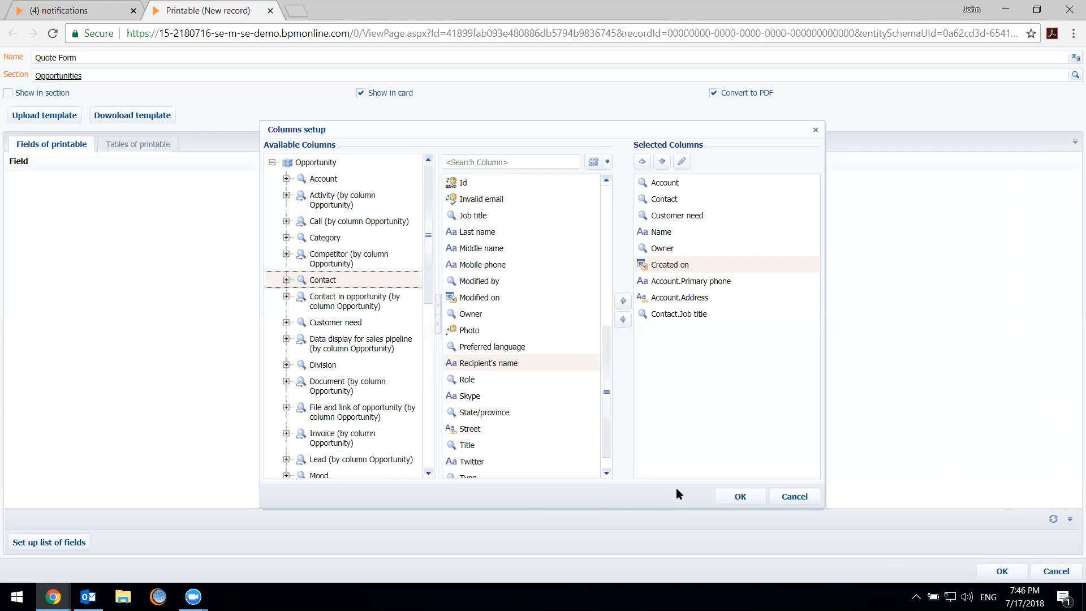
{"action": "left_click", "coordinate": [740, 496]}
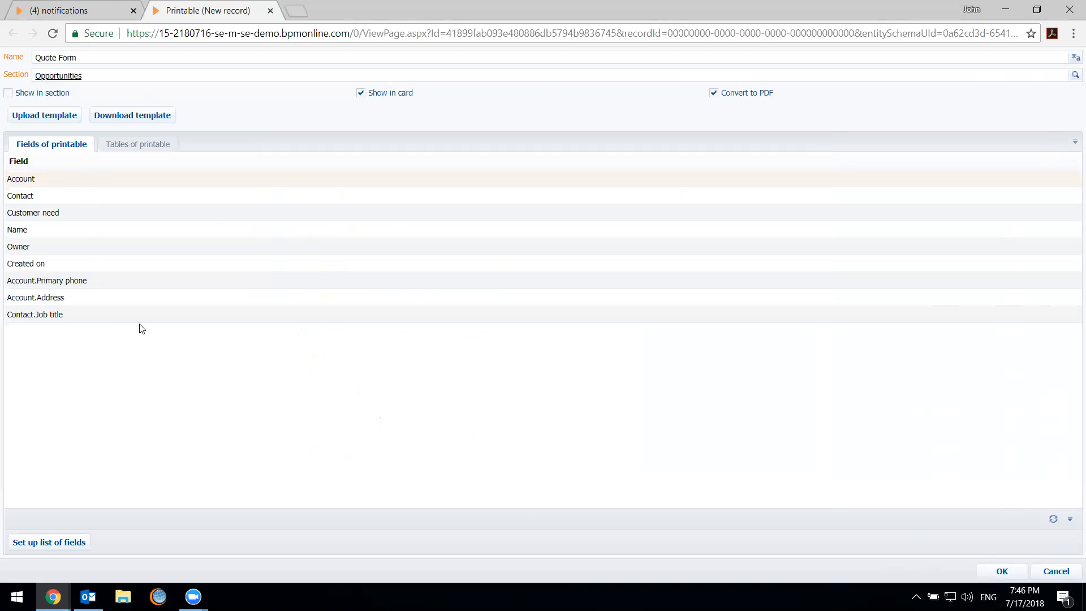
Save the Quote Form's pending changes while starting a new table of the printable, and close the blank table record
{"action": "left_click", "coordinate": [136, 148]}
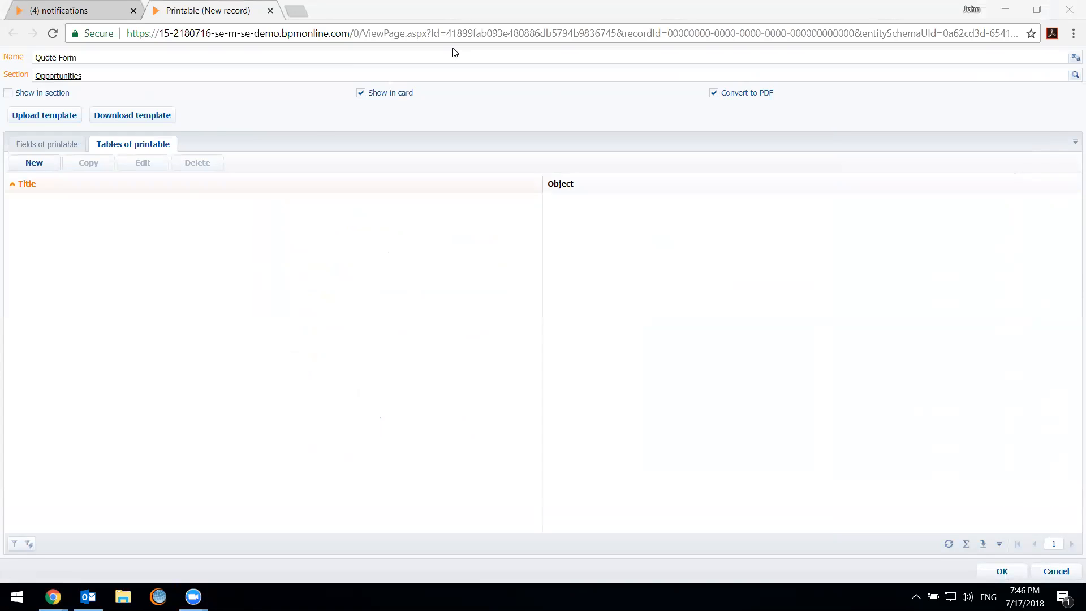
{"action": "left_click", "coordinate": [187, 222]}
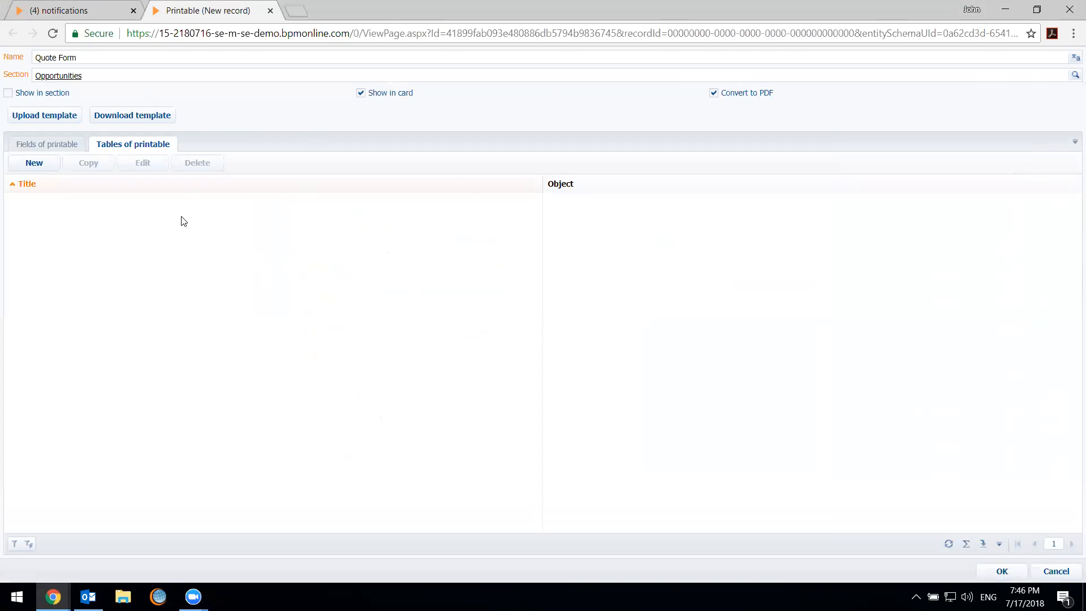
{"action": "left_click", "coordinate": [33, 165]}
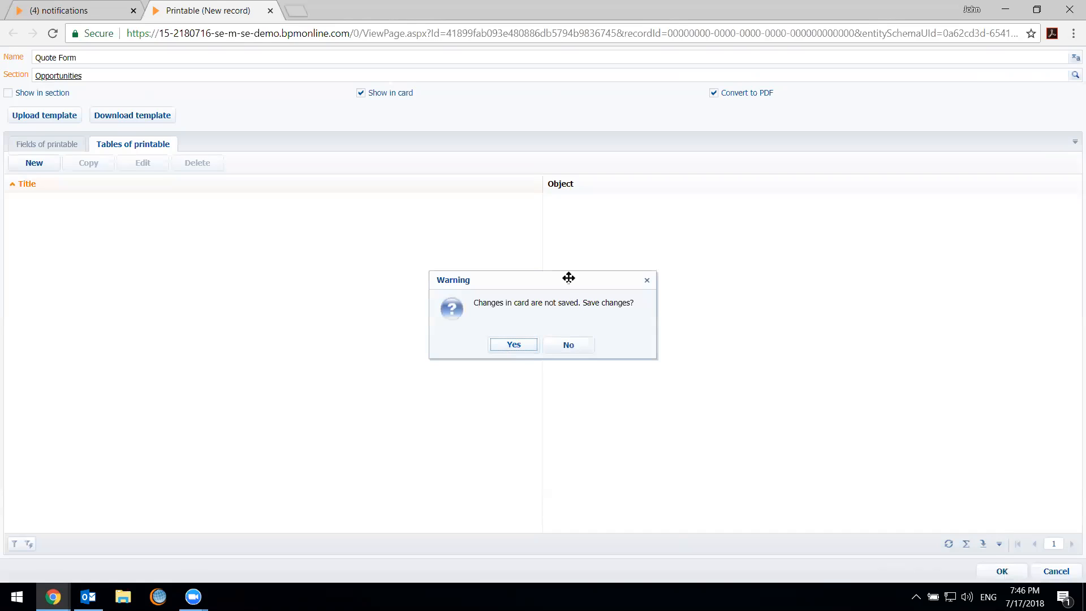
{"action": "left_click_drag", "start_coordinate": [567, 276], "coordinate": [541, 189]}
{"action": "left_click", "coordinate": [488, 259]}
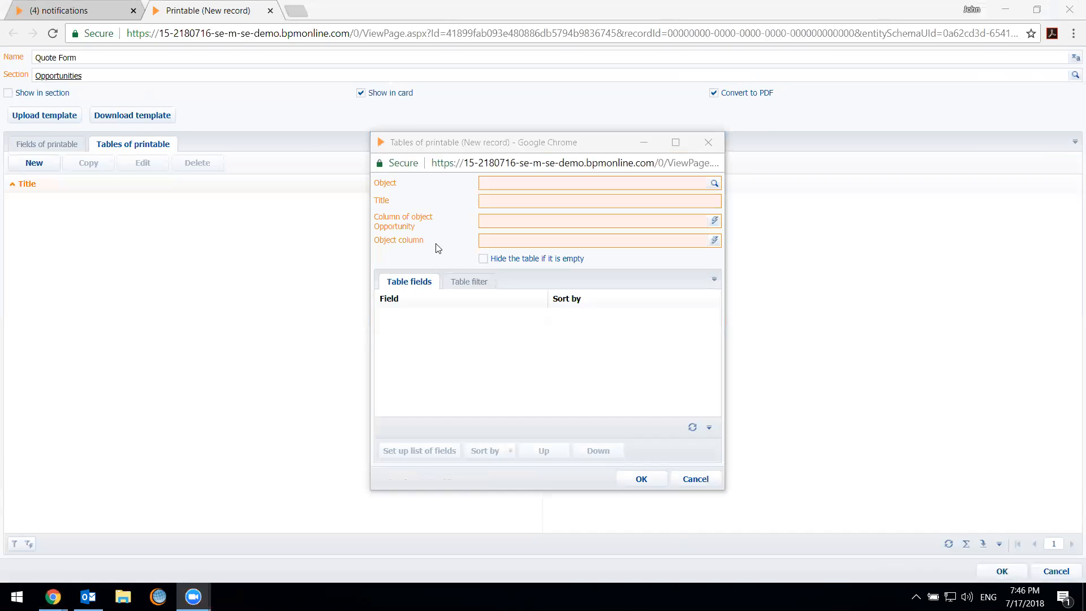
{"action": "left_click", "coordinate": [612, 181]}
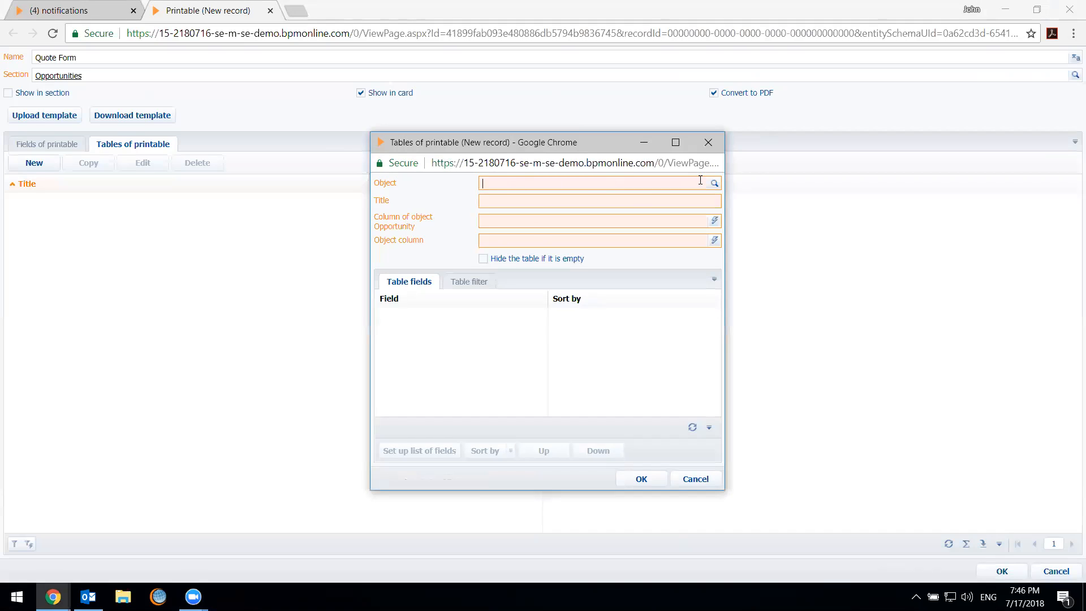
{"action": "left_click", "coordinate": [711, 140]}
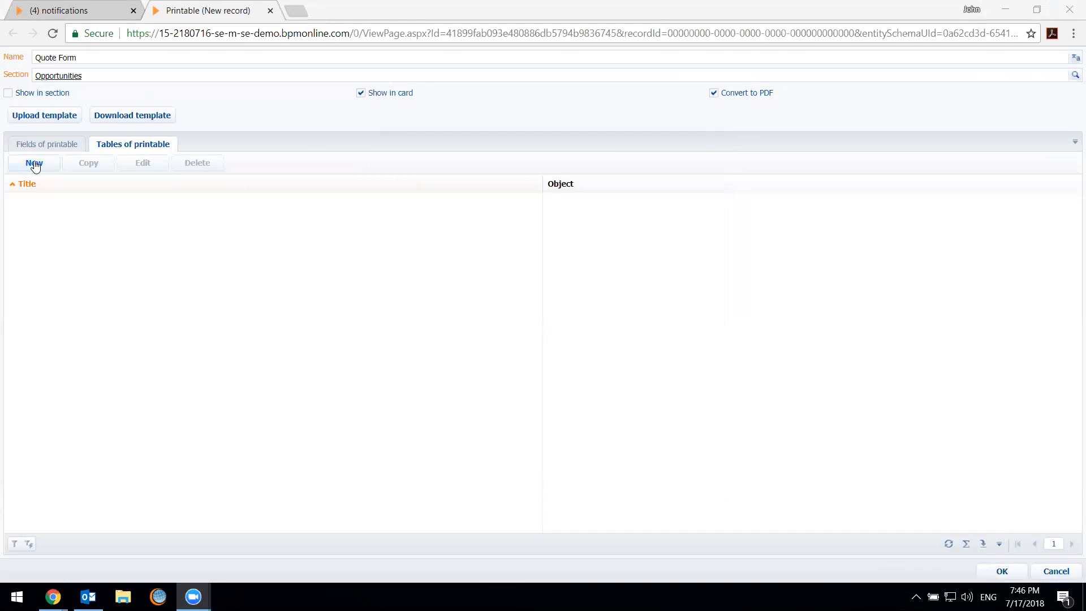
Create a new table of the printable based on the Opportunity product object
{"action": "left_click", "coordinate": [34, 163]}
{"action": "type", "text": "Oppo"}
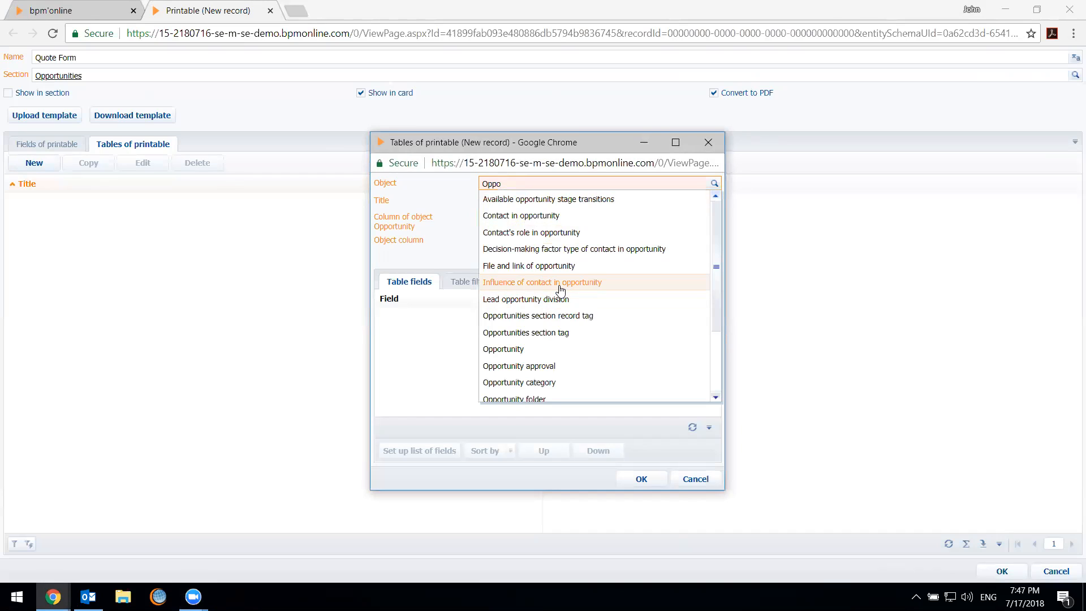
{"action": "type", "text": "r"}
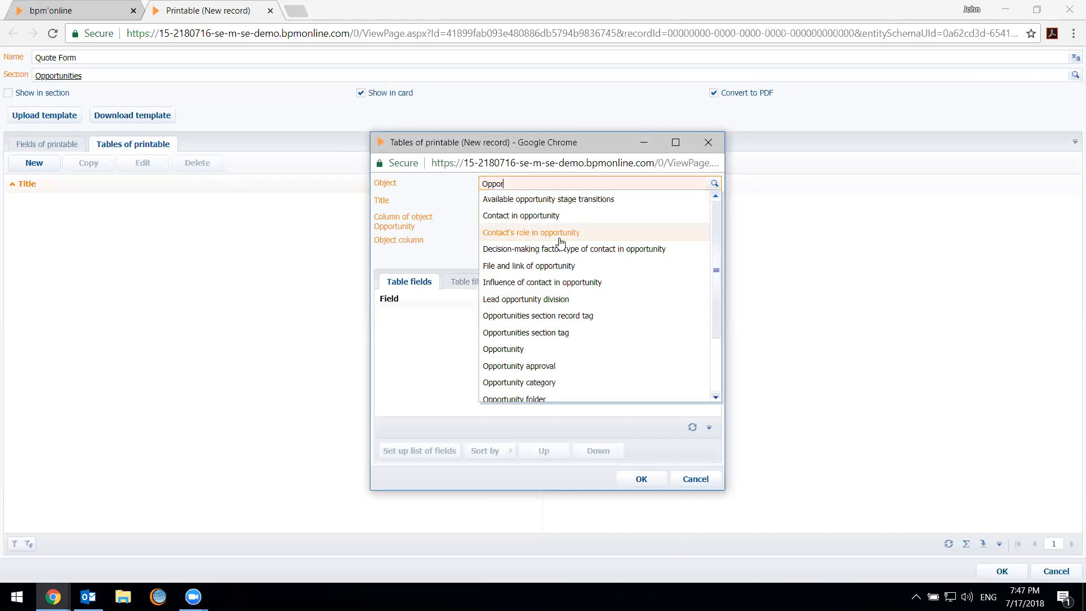
{"action": "scroll", "coordinate": [565, 317], "scroll_direction": "down", "scroll_amount": 3}
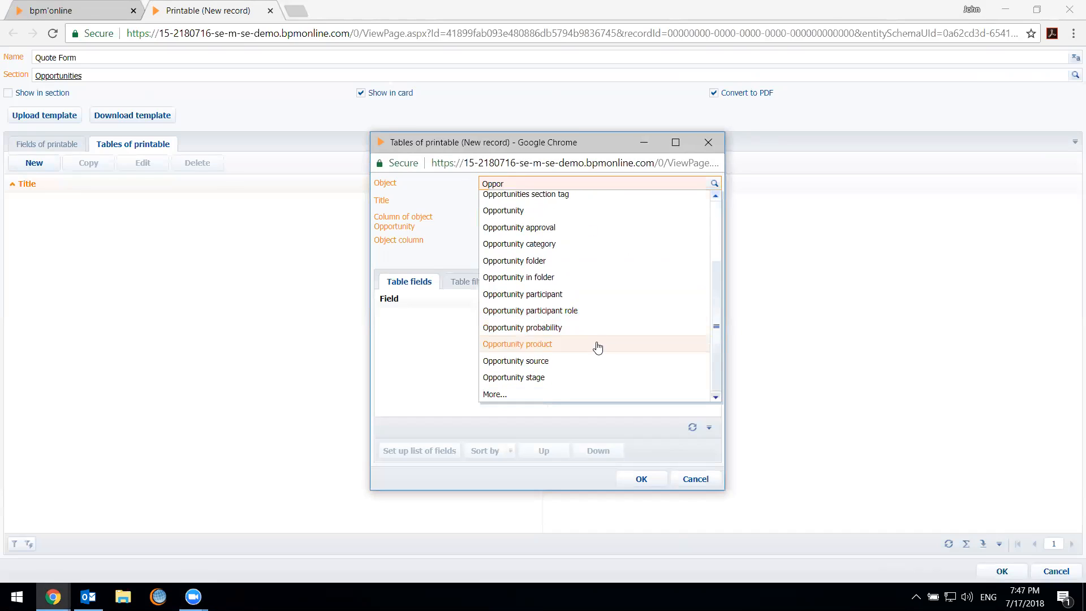
{"action": "left_click", "coordinate": [598, 346]}
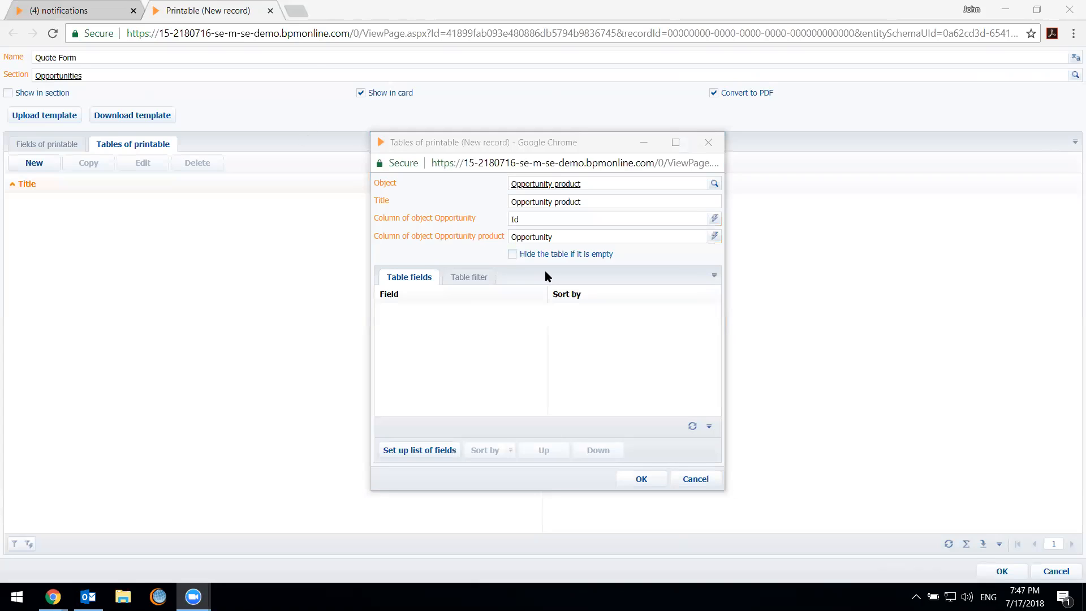
{"action": "left_click", "coordinate": [477, 344]}
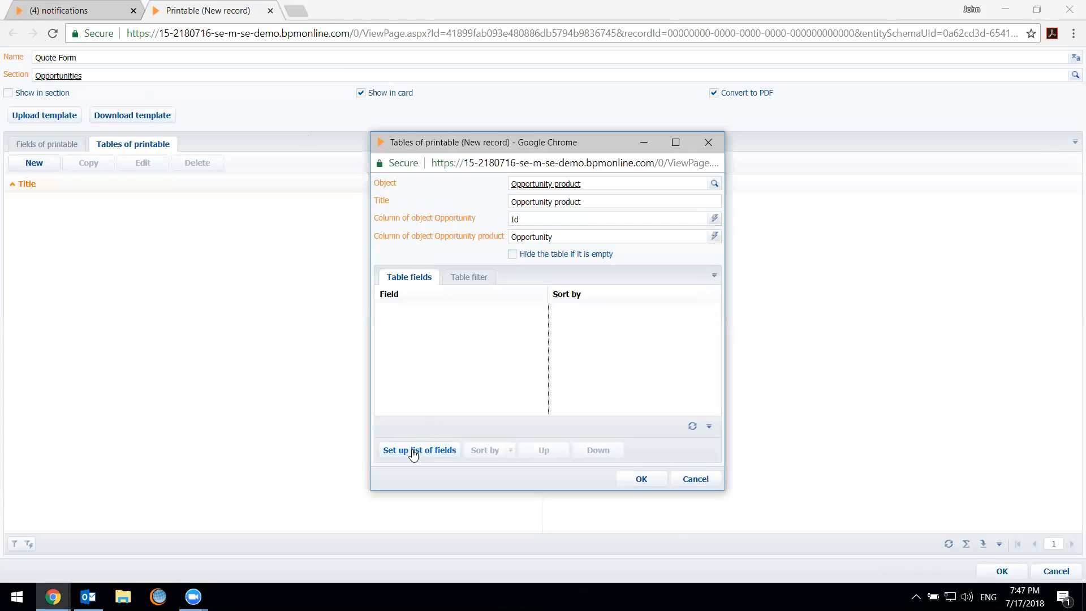
Set up the Opportunity product table's field list with the Product, Quantity, Quoted on and Price columns
{"action": "left_click", "coordinate": [437, 456]}
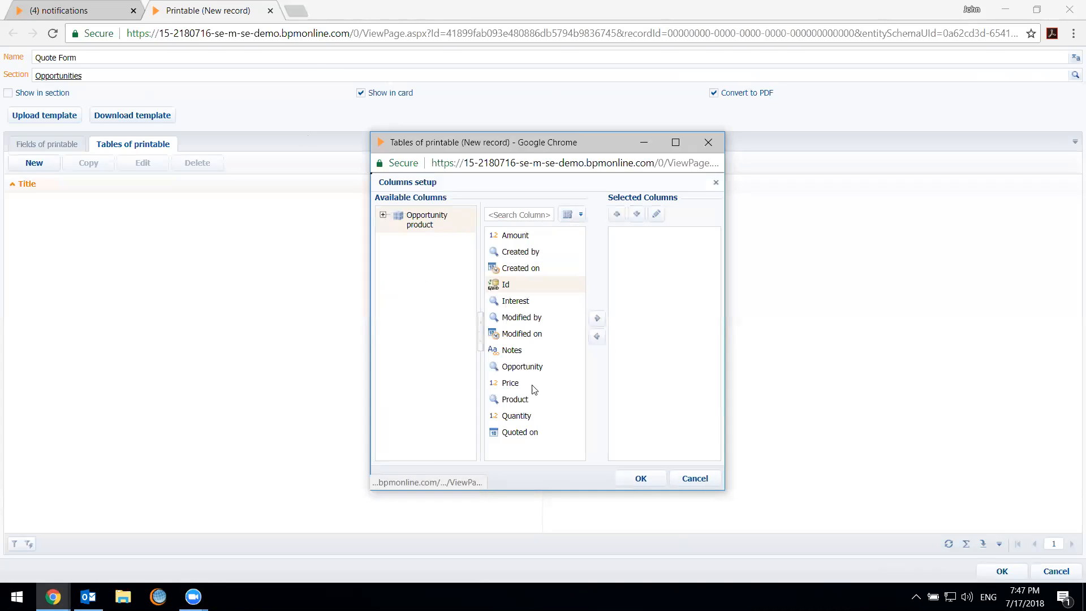
{"action": "left_click", "coordinate": [530, 401]}
{"action": "double_click", "coordinate": [530, 401]}
{"action": "double_click", "coordinate": [537, 417]}
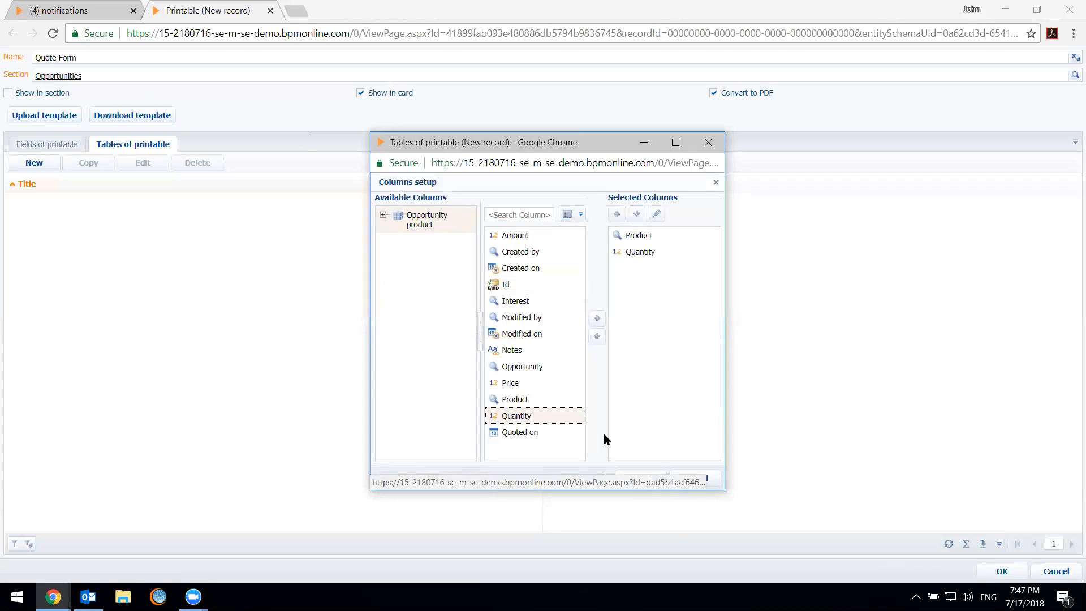
{"action": "double_click", "coordinate": [547, 433]}
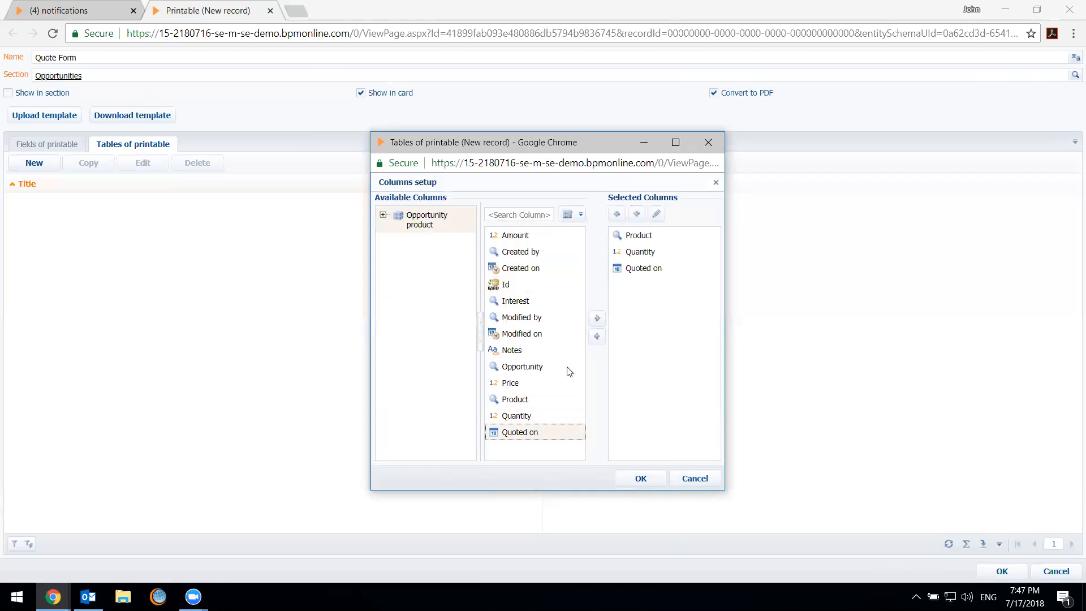
{"action": "double_click", "coordinate": [548, 383]}
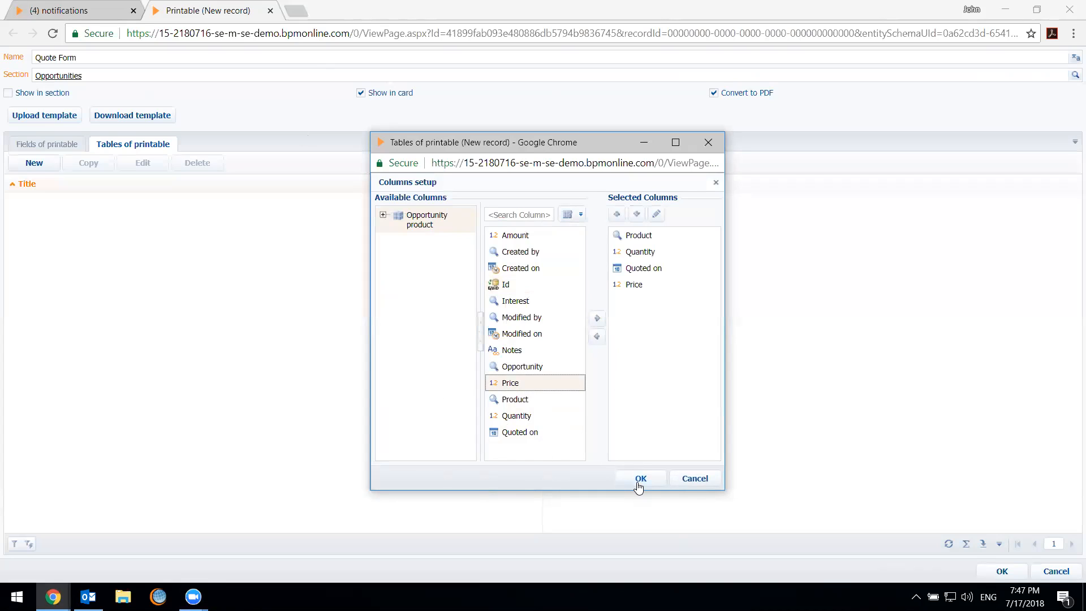
Add the Image column of the related Product to the table's selected columns
{"action": "left_click", "coordinate": [383, 215]}
{"action": "left_click", "coordinate": [397, 283]}
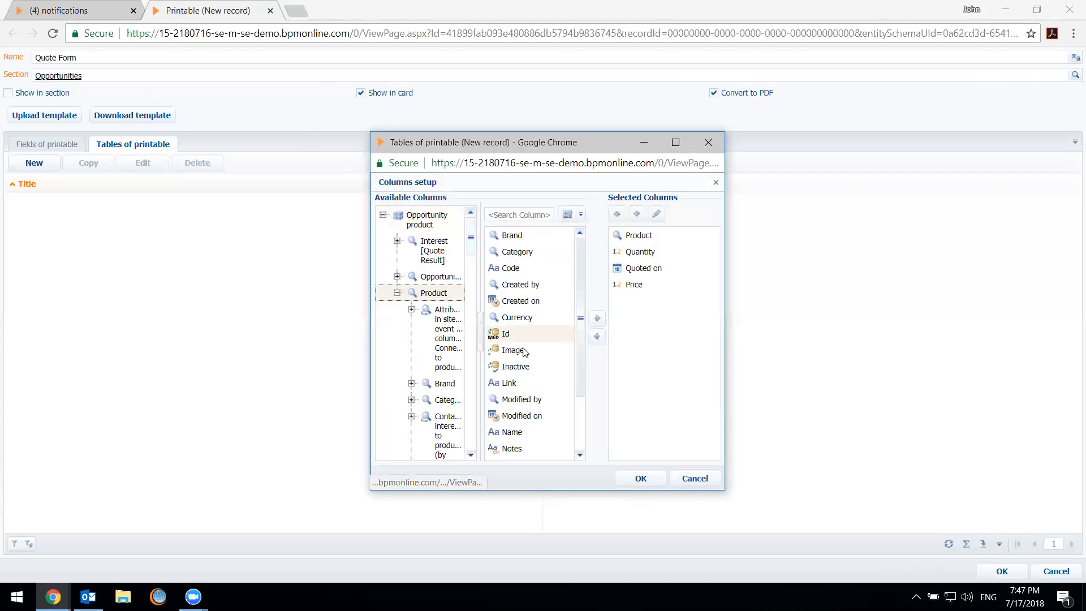
{"action": "double_click", "coordinate": [523, 351]}
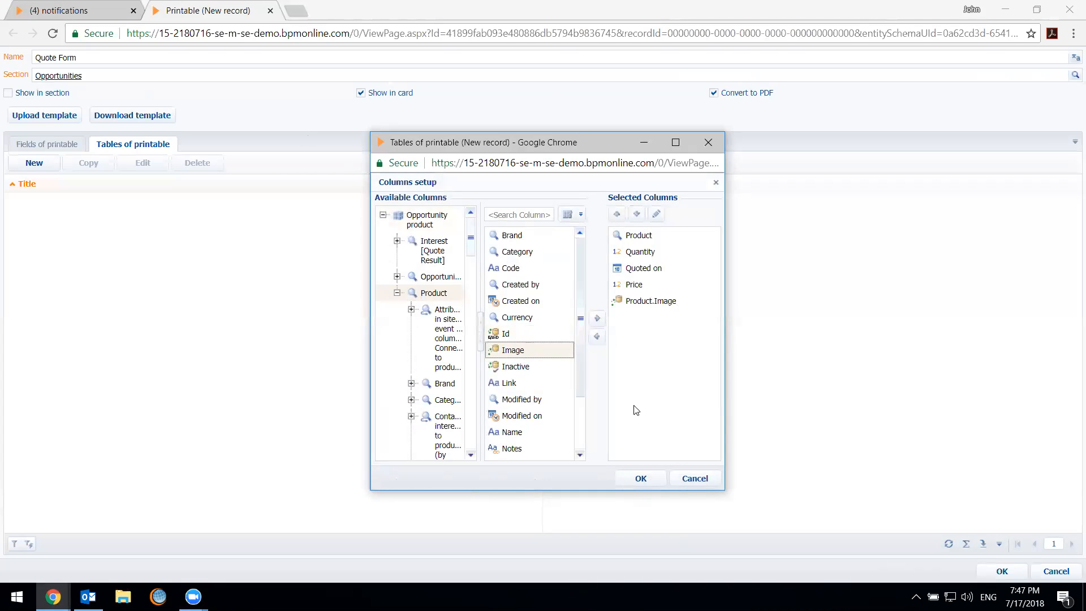
Look through the related Product's remaining available columns for further fields to include in the table
{"action": "scroll", "coordinate": [524, 374], "scroll_direction": "down", "scroll_amount": 3}
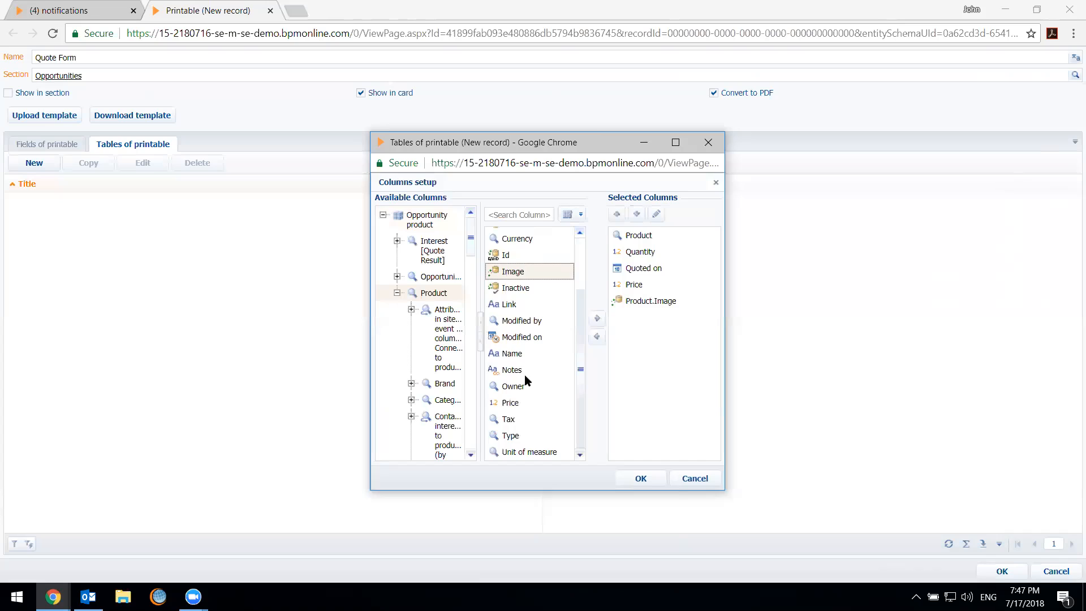
{"action": "scroll", "coordinate": [523, 375], "scroll_direction": "up", "scroll_amount": 3}
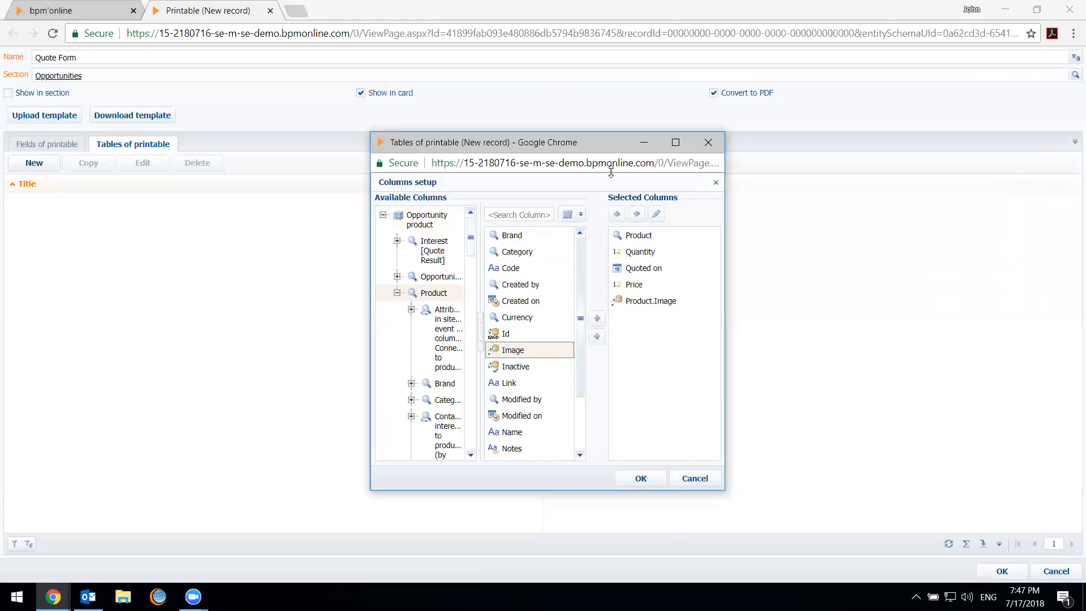
{"action": "left_click", "coordinate": [611, 173]}
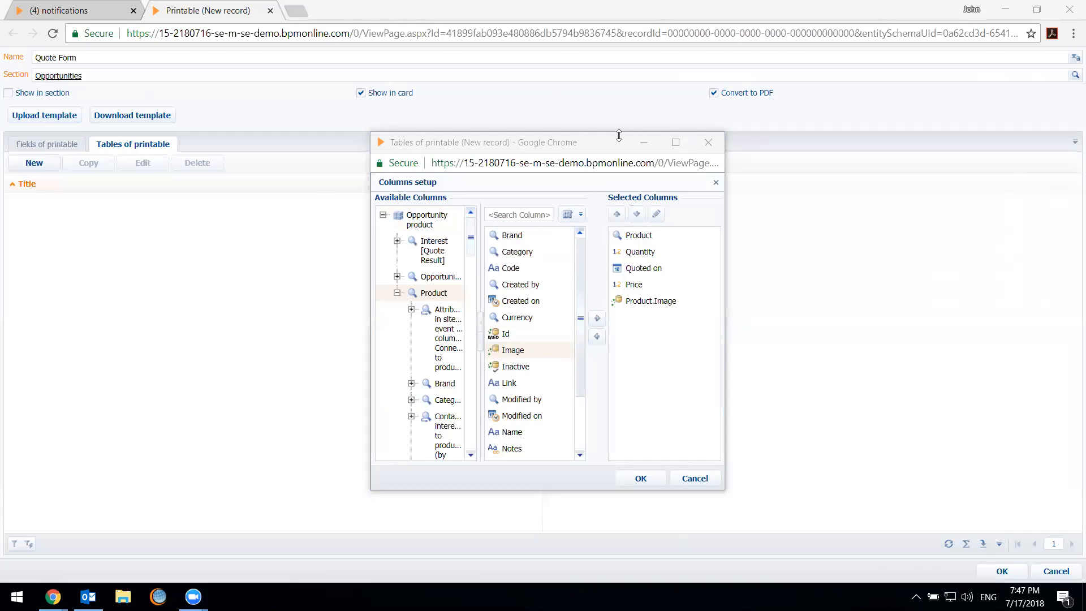
{"action": "scroll", "coordinate": [542, 385], "scroll_direction": "down", "scroll_amount": 3}
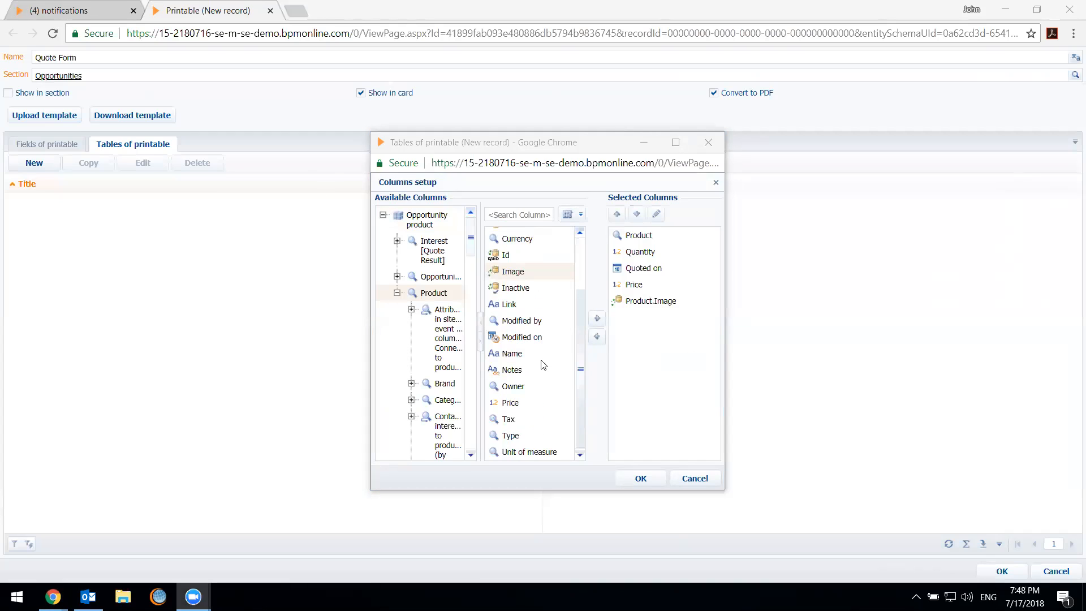
{"action": "left_click", "coordinate": [535, 406]}
{"action": "scroll", "coordinate": [537, 450], "scroll_direction": "up", "scroll_amount": 3}
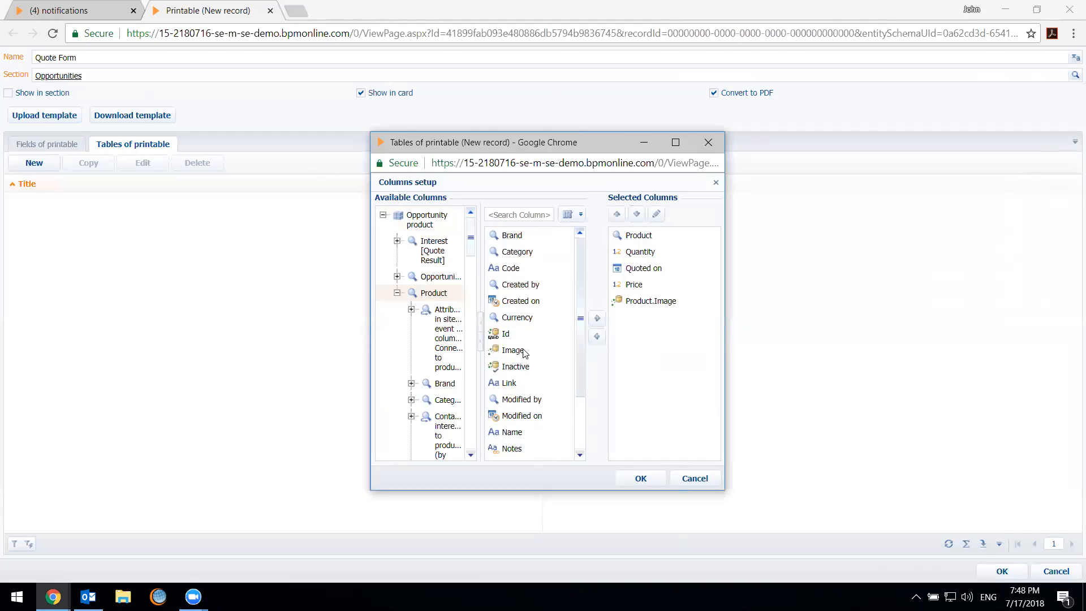
{"action": "scroll", "coordinate": [523, 333], "scroll_direction": "down", "scroll_amount": 3}
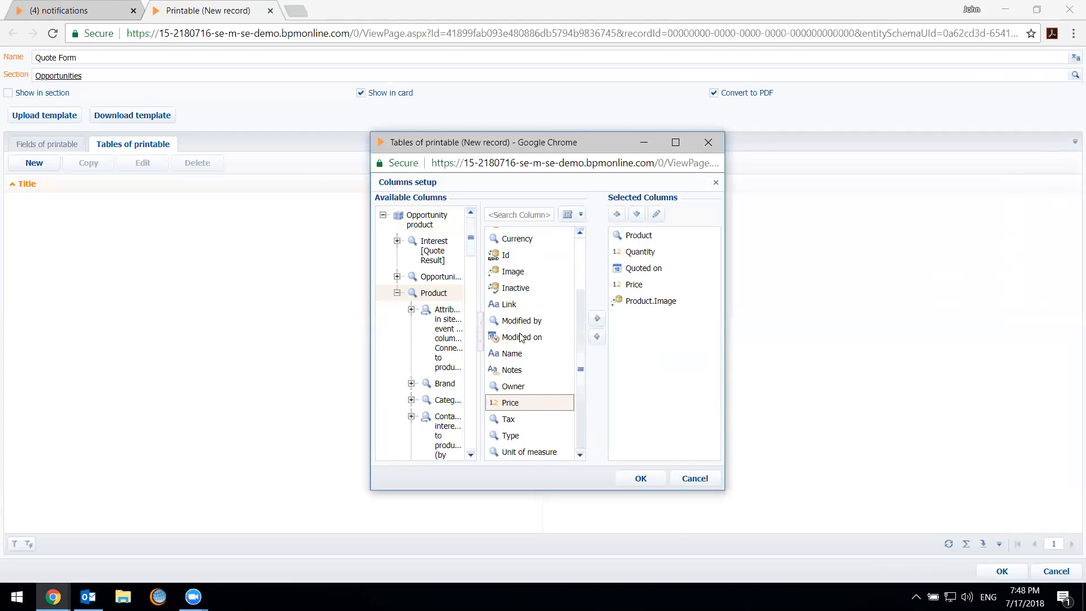
{"action": "scroll", "coordinate": [534, 415], "scroll_direction": "up", "scroll_amount": 3}
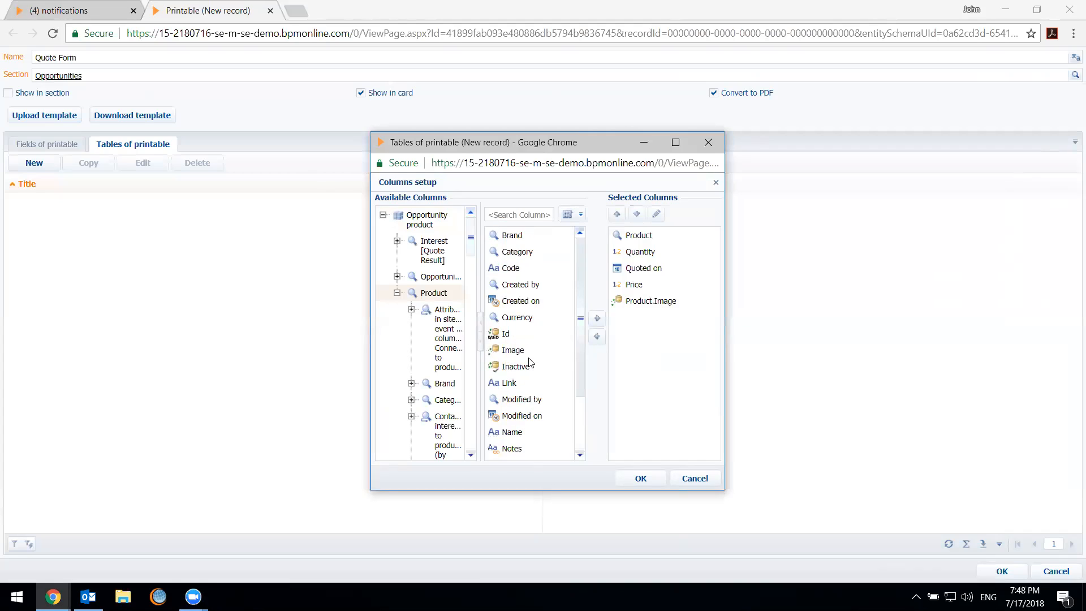
Add the related Product's Code column to the table's selected columns and confirm the column setup
{"action": "left_click", "coordinate": [528, 270]}
{"action": "double_click", "coordinate": [528, 270]}
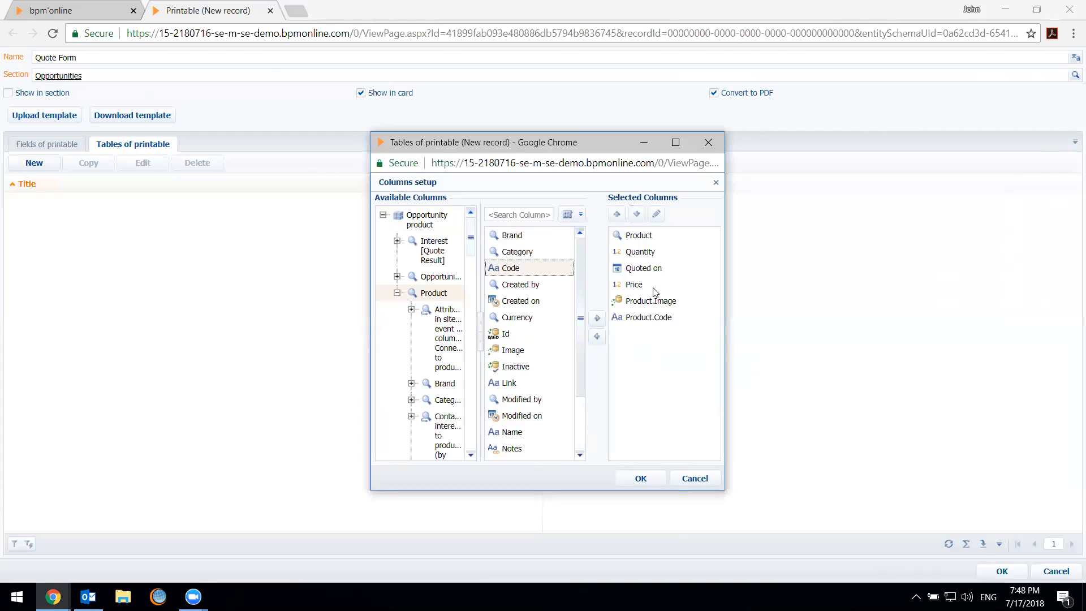
{"action": "left_click", "coordinate": [650, 480]}
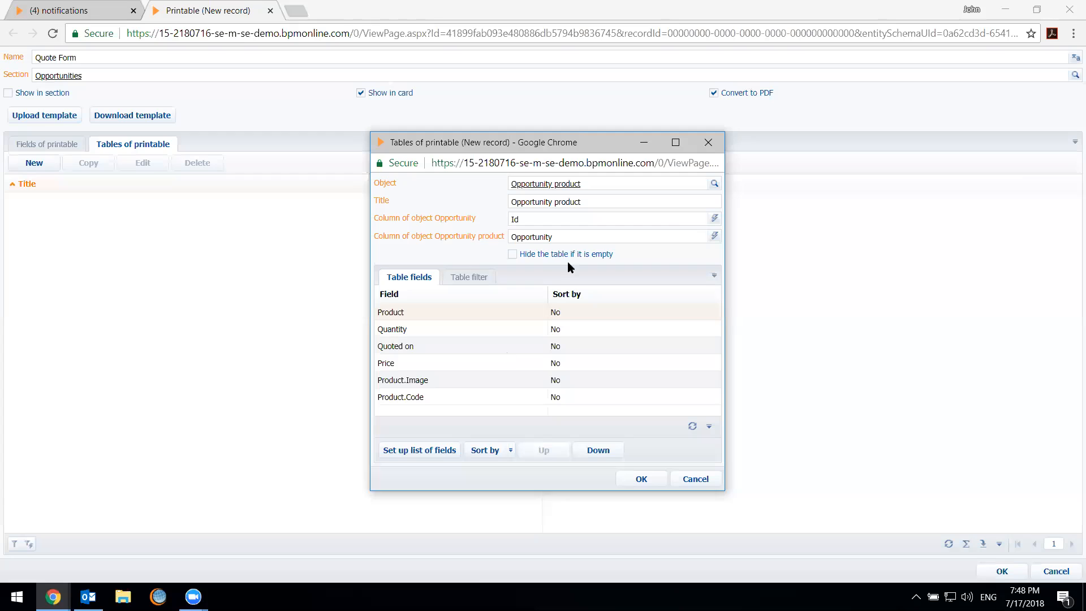
Add a table filter condition on the Quantity column of Opportunity product
{"action": "left_click", "coordinate": [470, 280]}
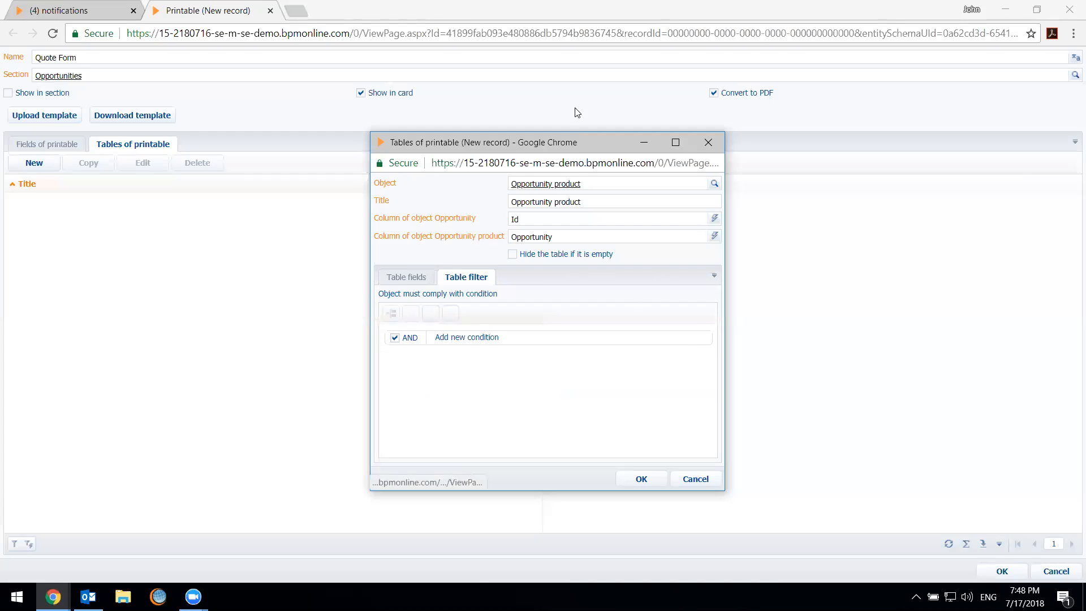
{"action": "left_click", "coordinate": [418, 282]}
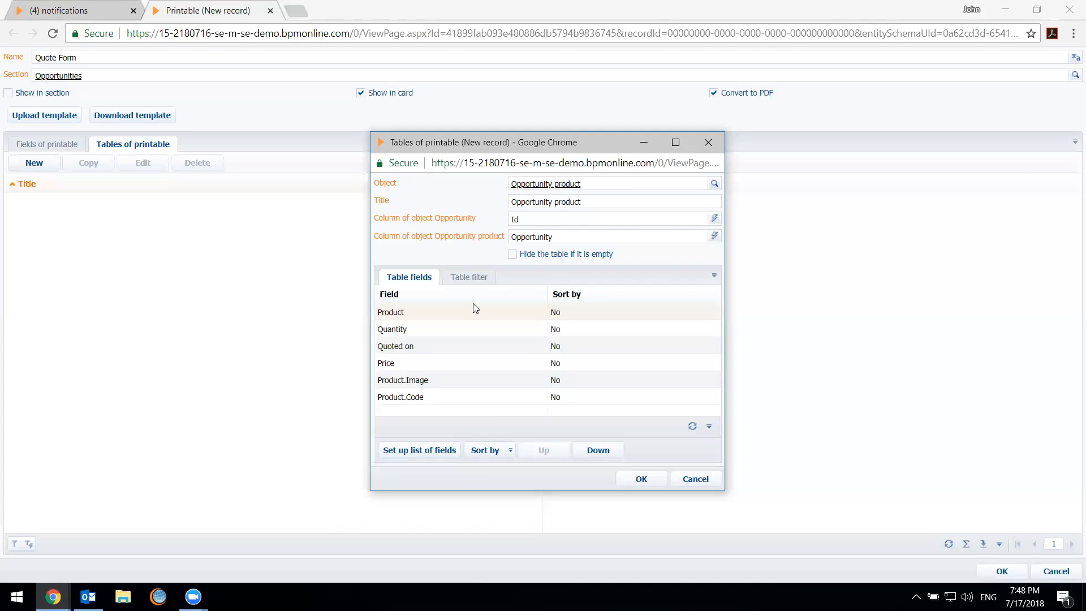
{"action": "left_click", "coordinate": [471, 281]}
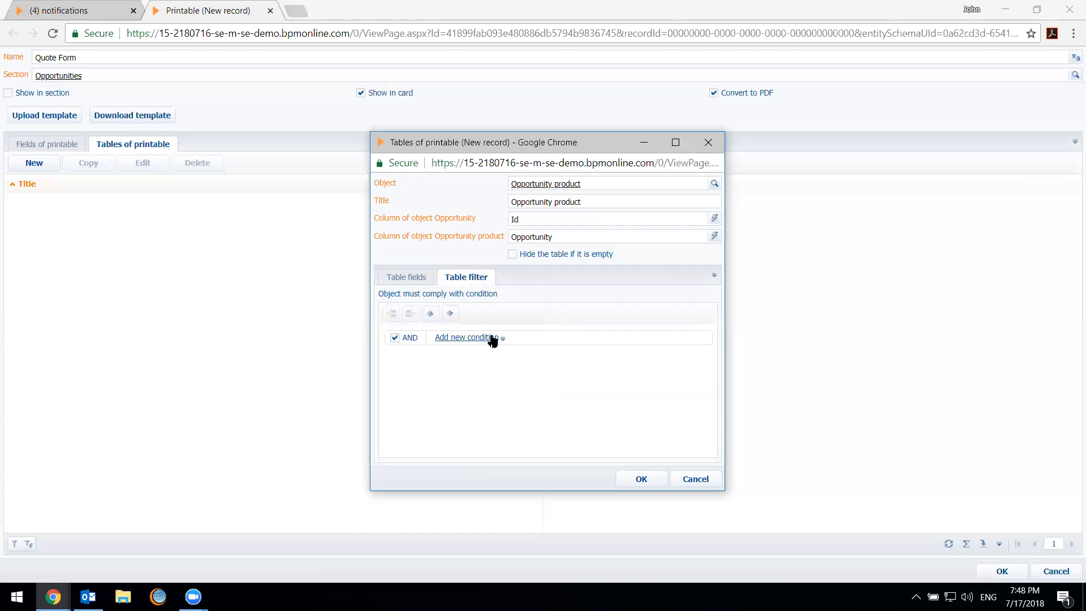
{"action": "left_click", "coordinate": [469, 339]}
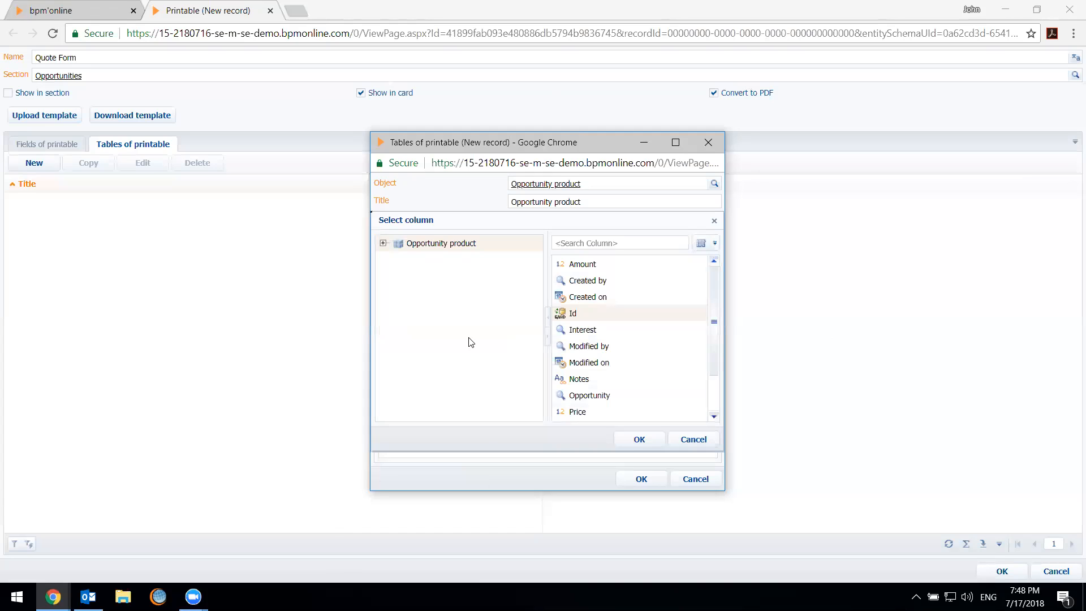
{"action": "left_click", "coordinate": [384, 244]}
{"action": "left_click", "coordinate": [423, 293]}
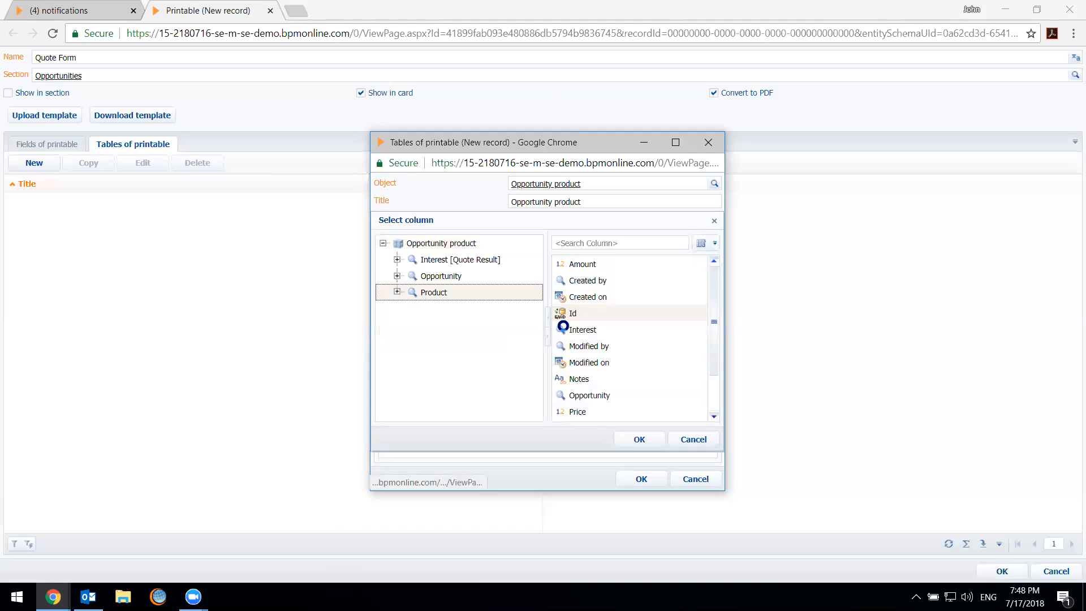
{"action": "left_click", "coordinate": [437, 247]}
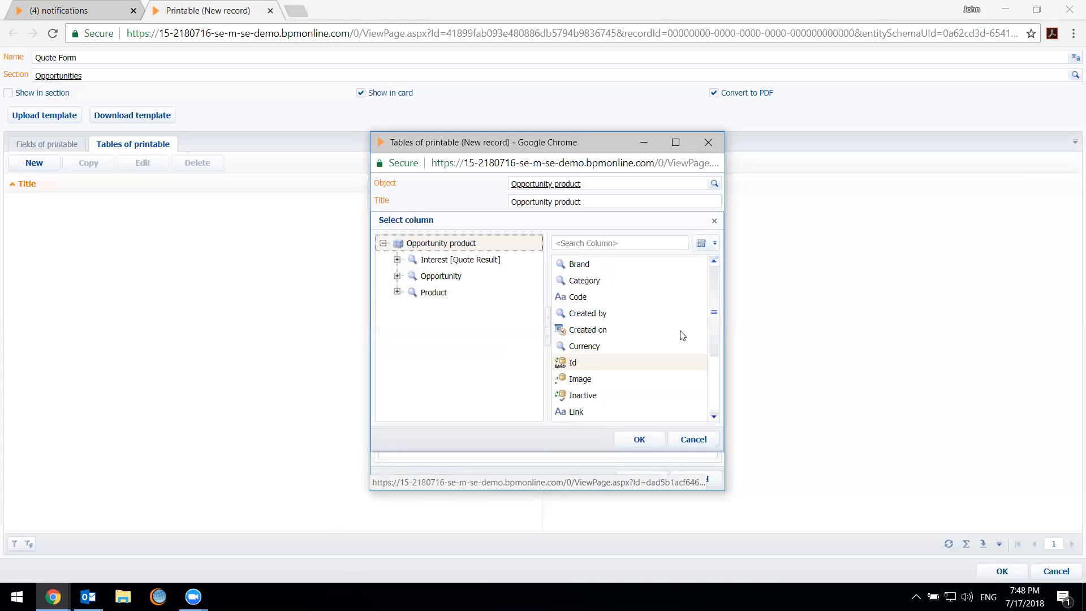
{"action": "scroll", "coordinate": [620, 344], "scroll_direction": "down", "scroll_amount": 1}
{"action": "double_click", "coordinate": [594, 399]}
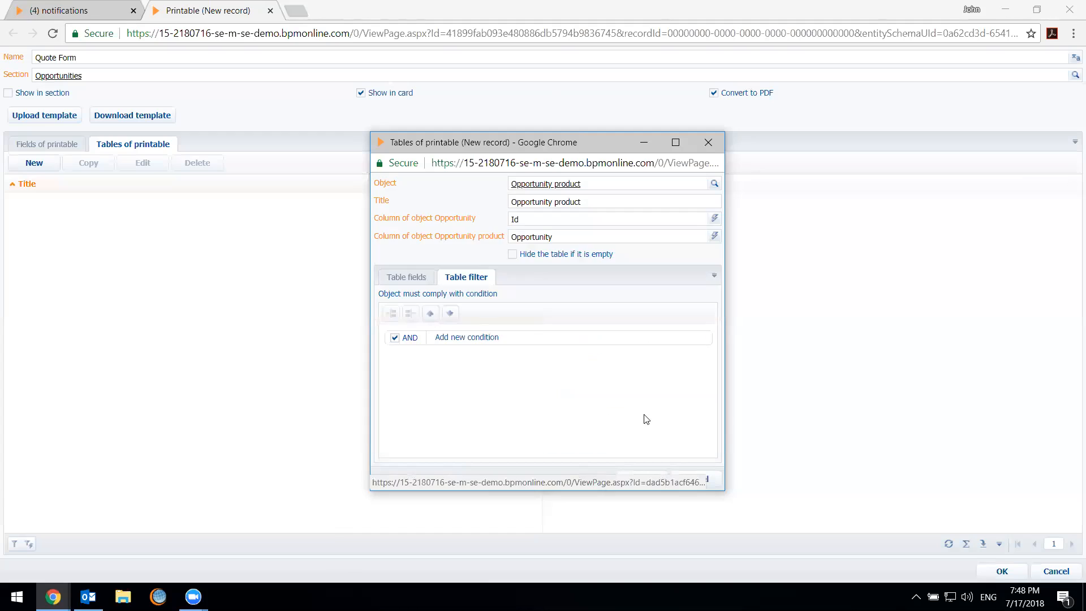
Set the Quantity filter condition to "is greater than" 5
{"action": "left_click", "coordinate": [508, 339]}
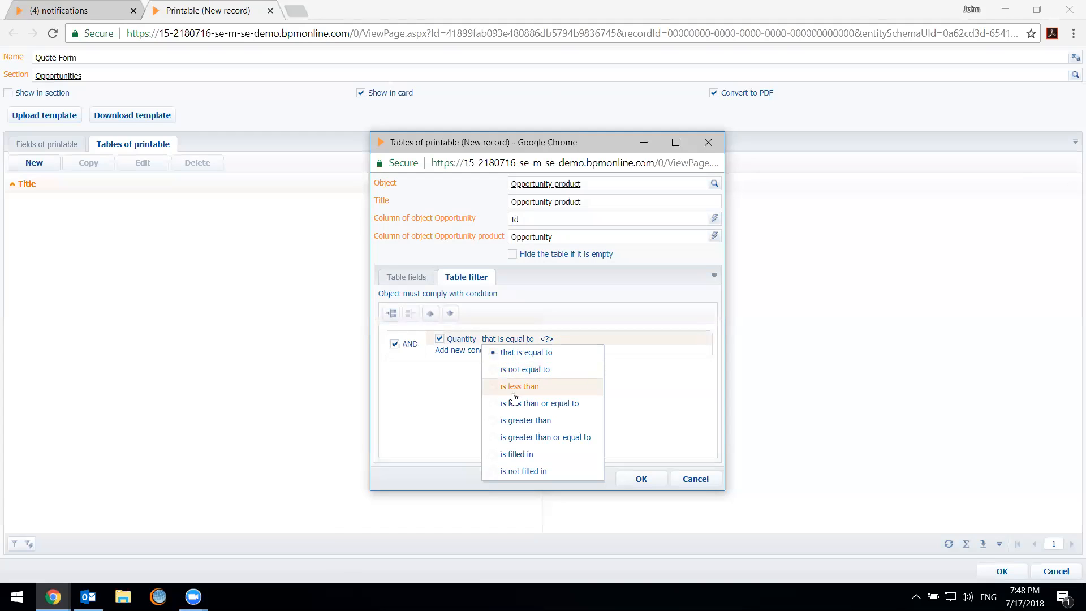
{"action": "left_click", "coordinate": [562, 387]}
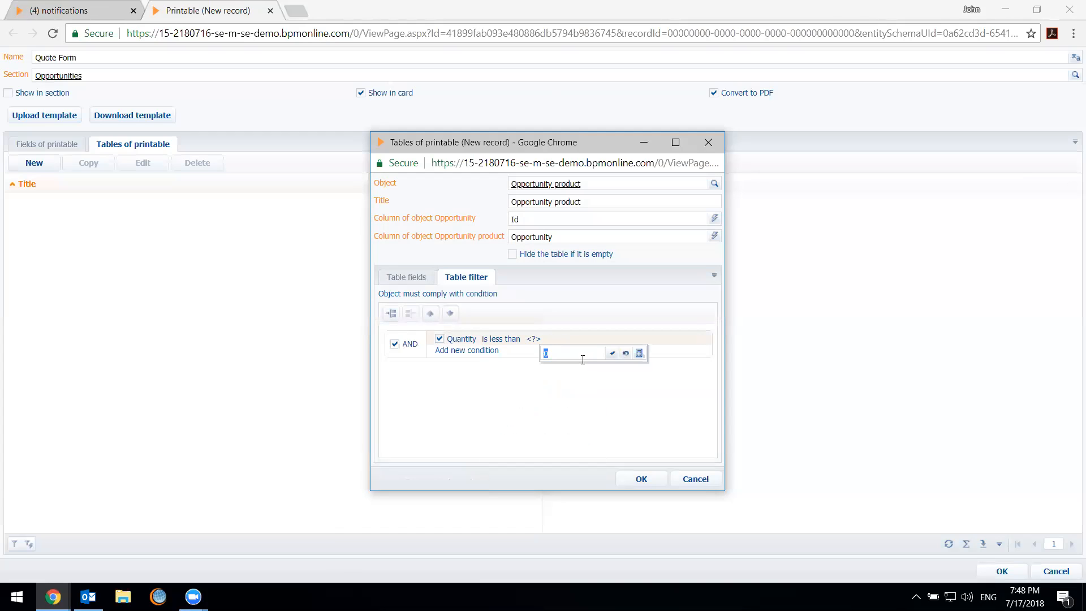
{"action": "left_click", "coordinate": [592, 425]}
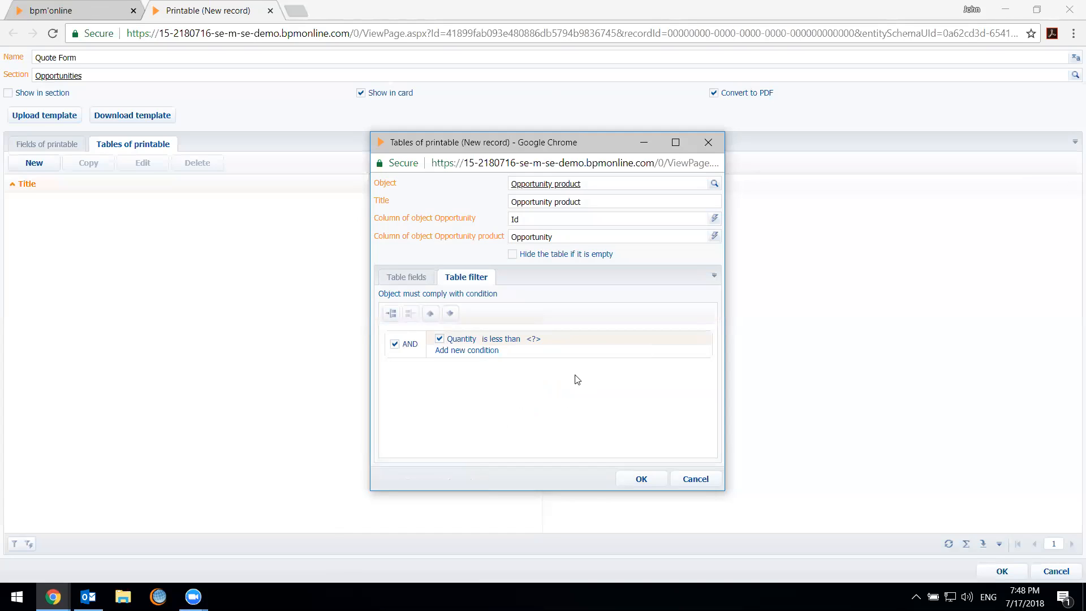
{"action": "left_click", "coordinate": [497, 339]}
{"action": "left_click", "coordinate": [535, 420]}
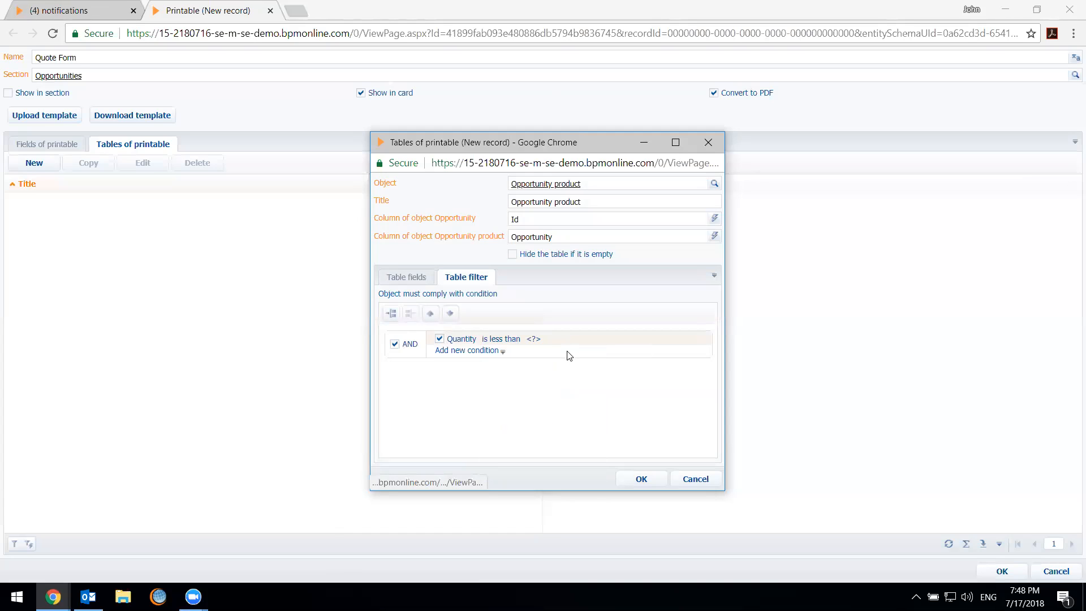
{"action": "left_click", "coordinate": [545, 340]}
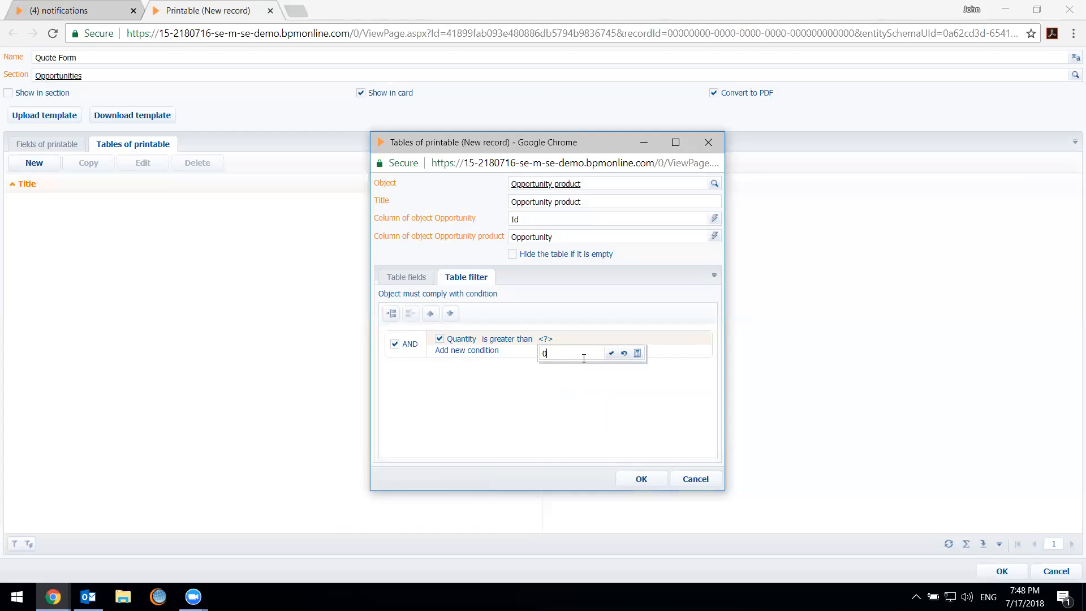
{"action": "type", "text": "5"}
{"action": "left_click", "coordinate": [612, 353]}
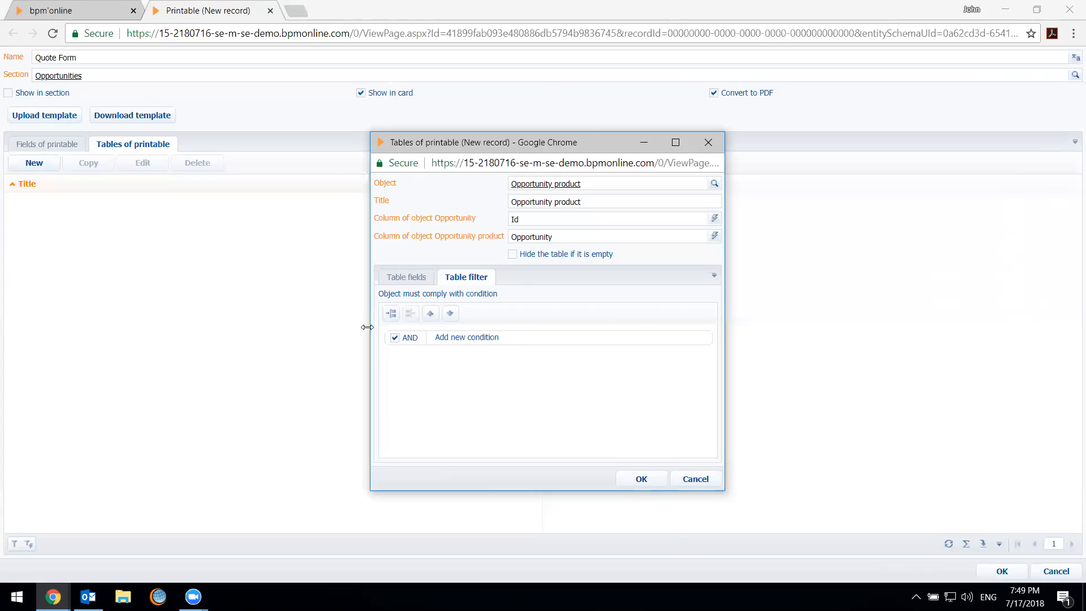
Return to the table fields and save the Opportunity product table in the Quote Form printable
{"action": "left_click", "coordinate": [411, 280]}
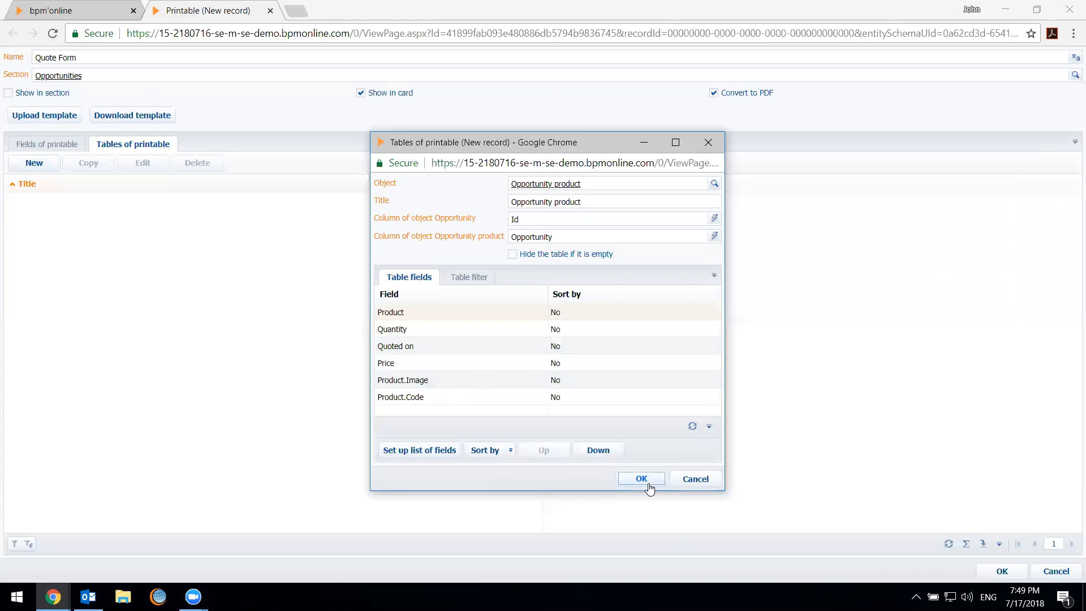
{"action": "key", "text": "Return"}
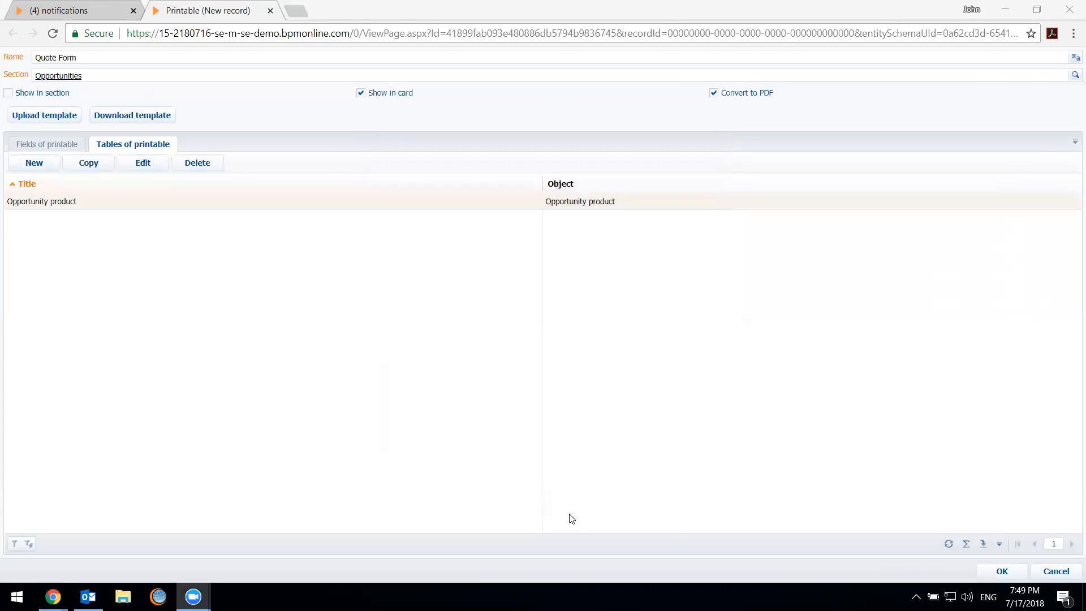
{"action": "left_click", "coordinate": [33, 143]}
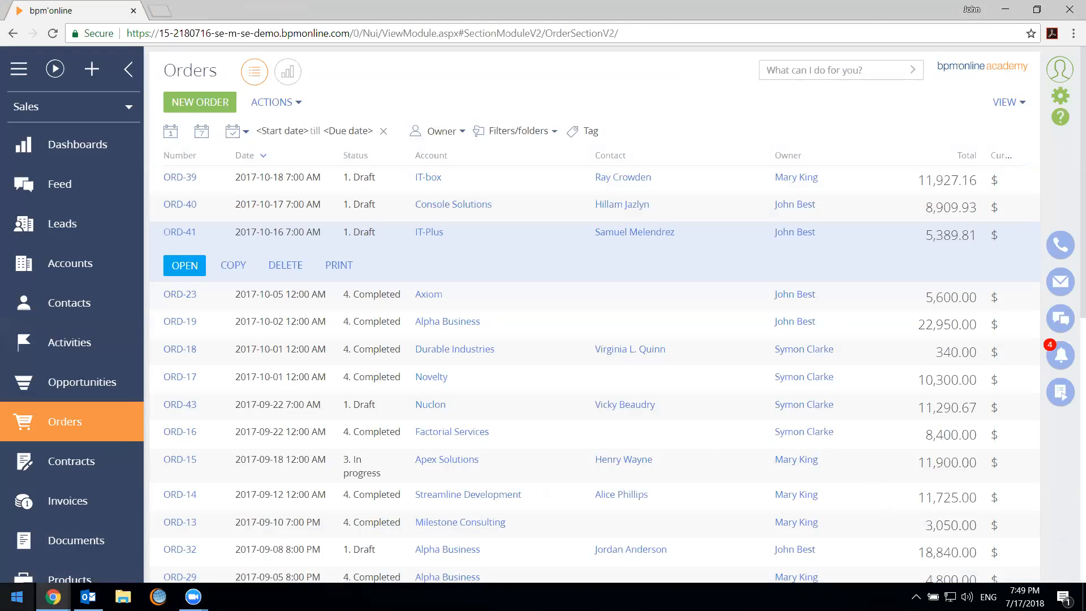
Launch Word 2016 and create a blank document
{"action": "left_click", "coordinate": [53, 597]}
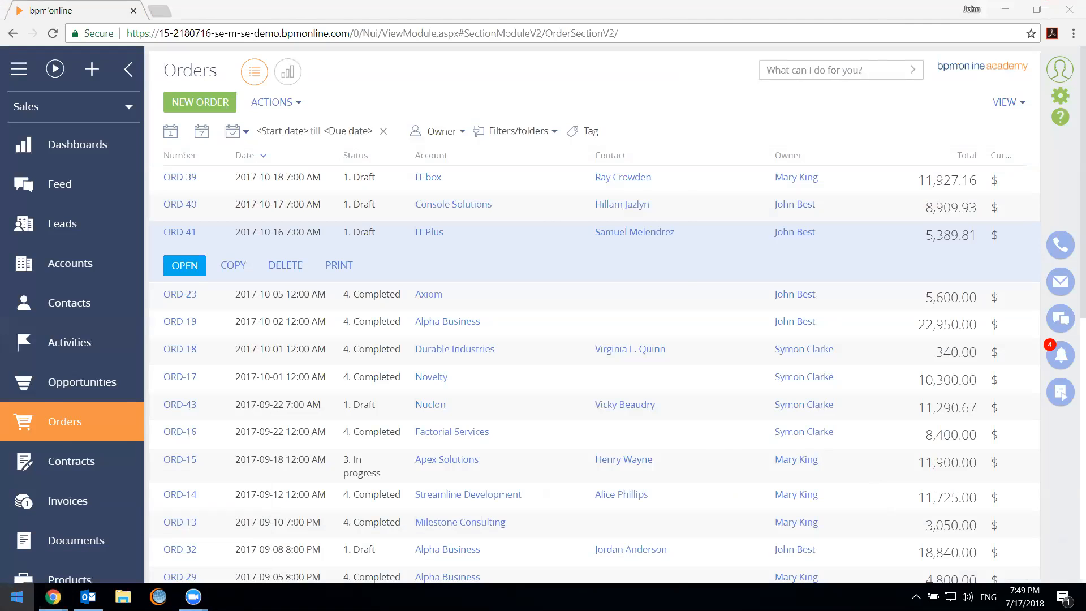
{"action": "left_click", "coordinate": [16, 597]}
{"action": "left_click", "coordinate": [53, 597]}
{"action": "type", "text": "ms word"}
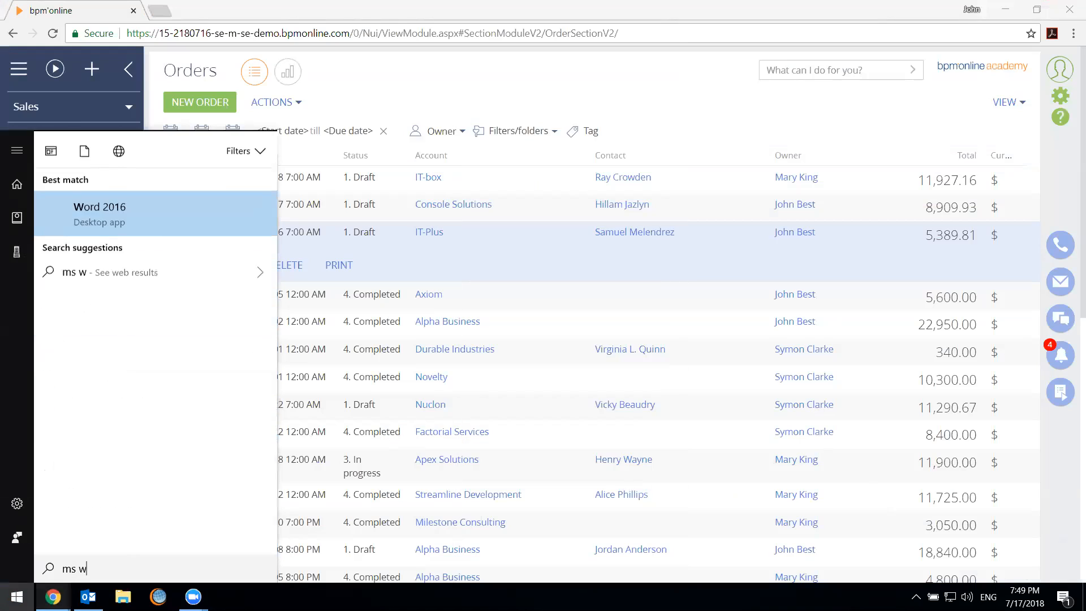
{"action": "key", "text": "Return"}
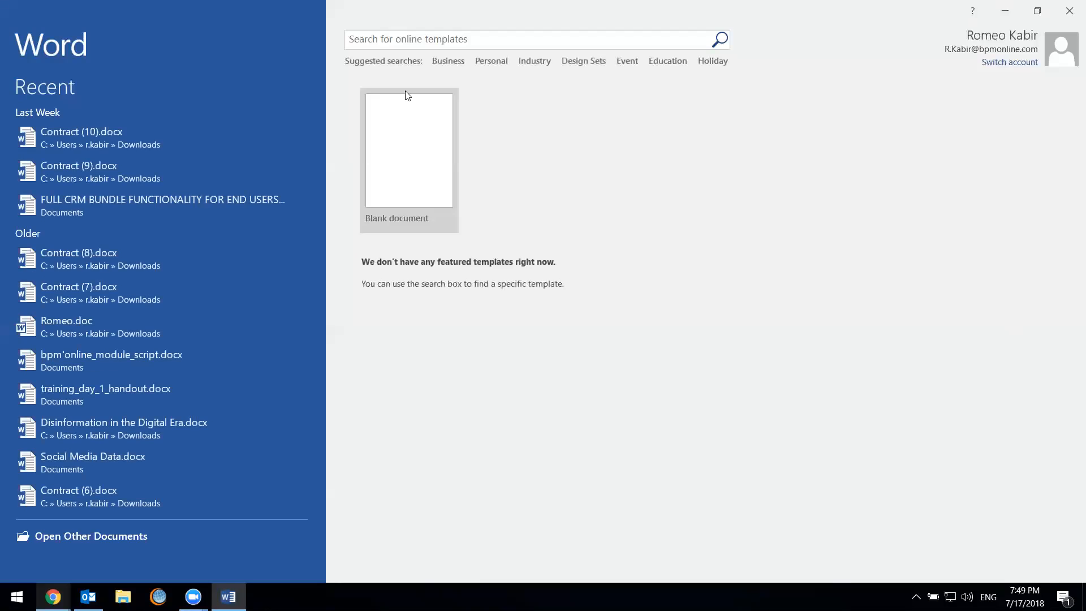
{"action": "left_click", "coordinate": [407, 96]}
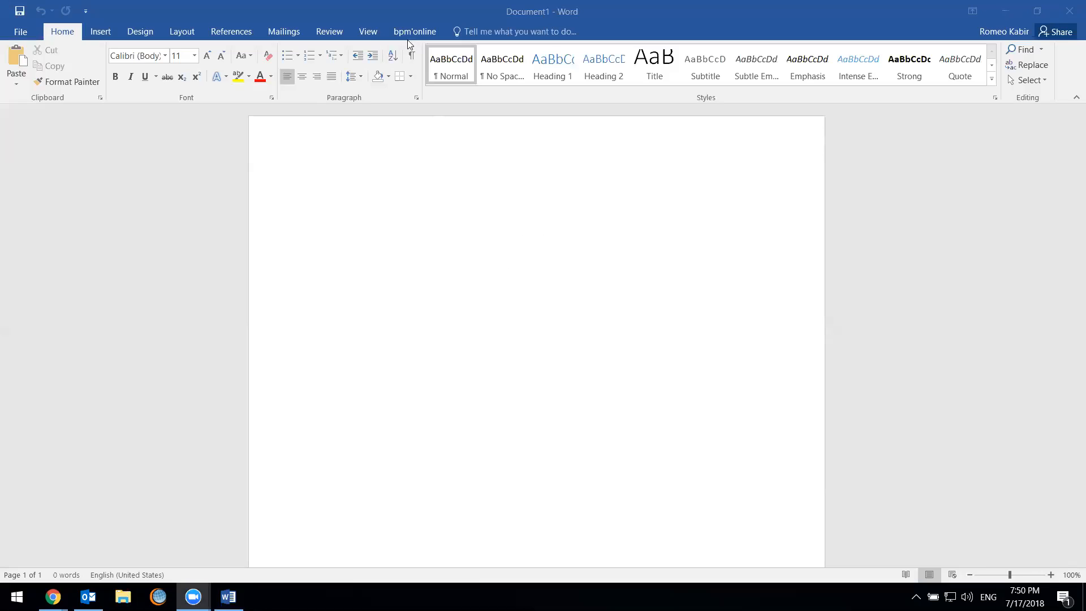
Open the server list of Word's bpm'online connection and delete the Training Demo Site server
{"action": "left_click", "coordinate": [563, 228]}
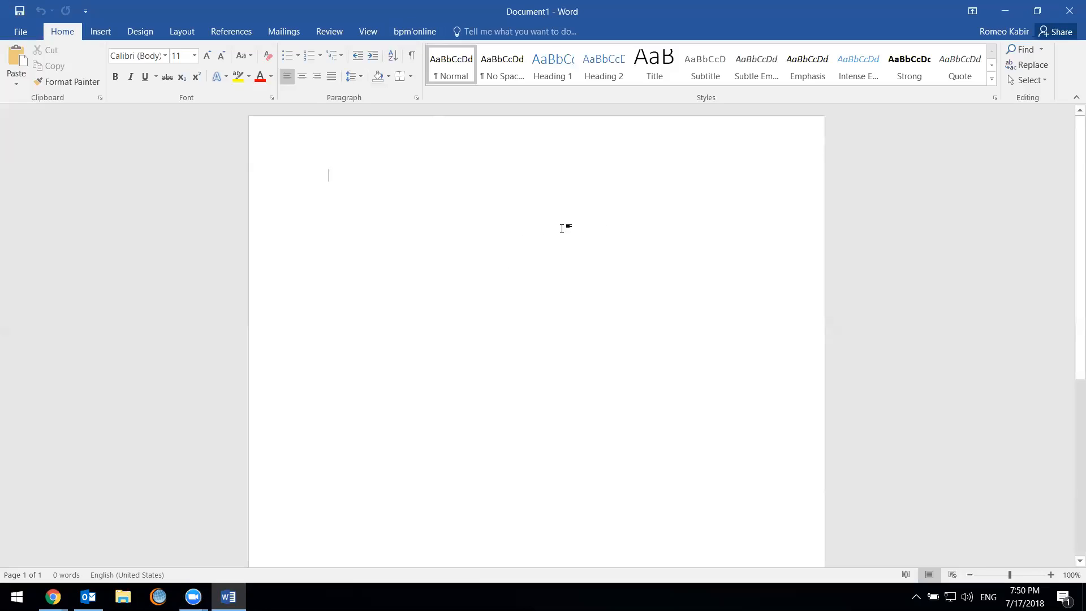
{"action": "left_click", "coordinate": [419, 32]}
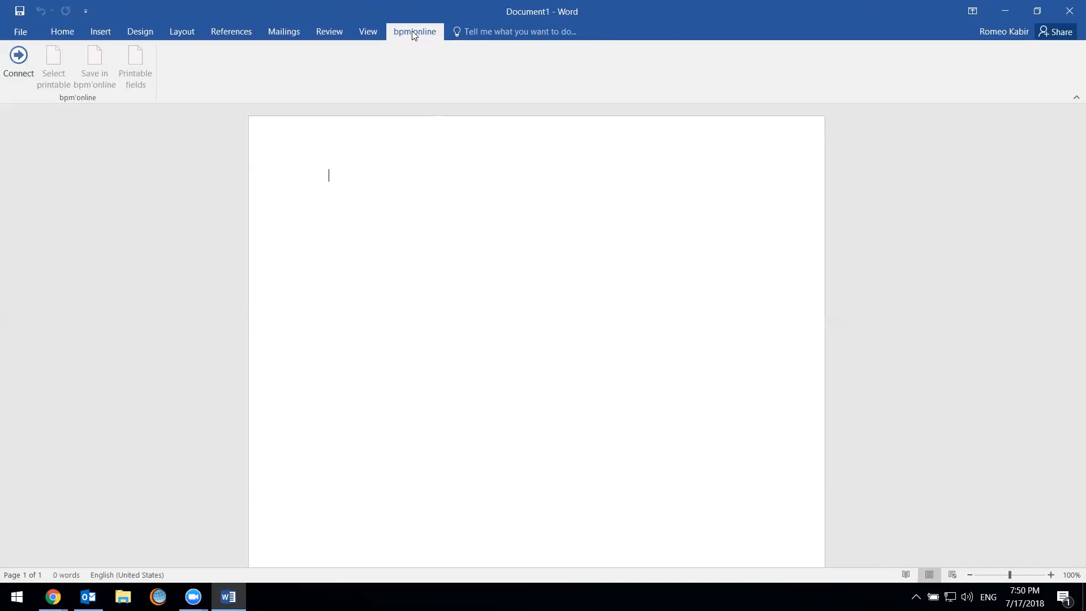
{"action": "left_click", "coordinate": [29, 64]}
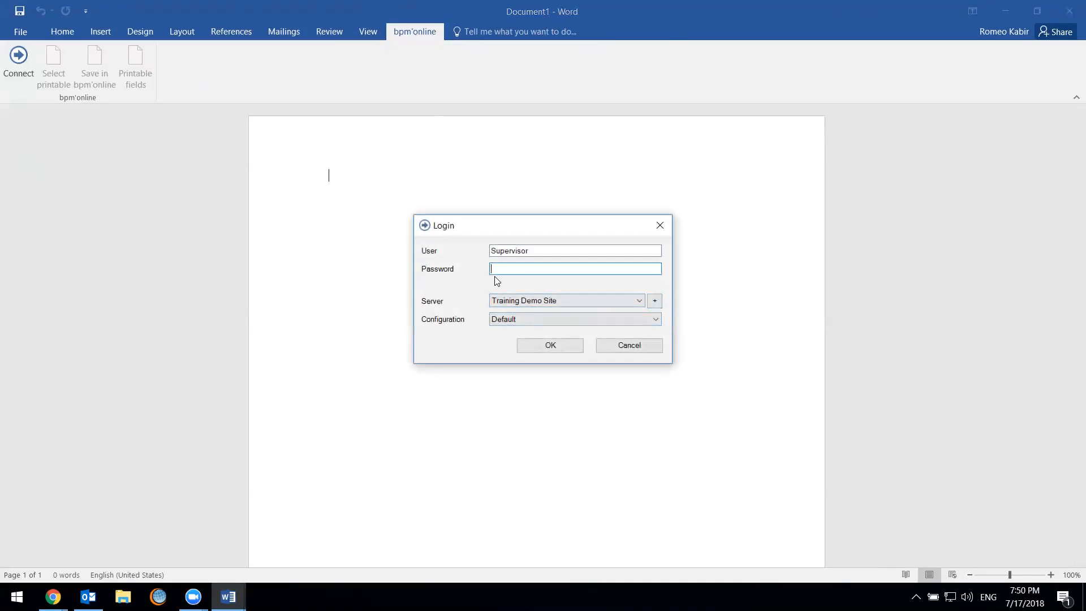
{"action": "left_click", "coordinate": [654, 302]}
{"action": "left_click", "coordinate": [483, 292]}
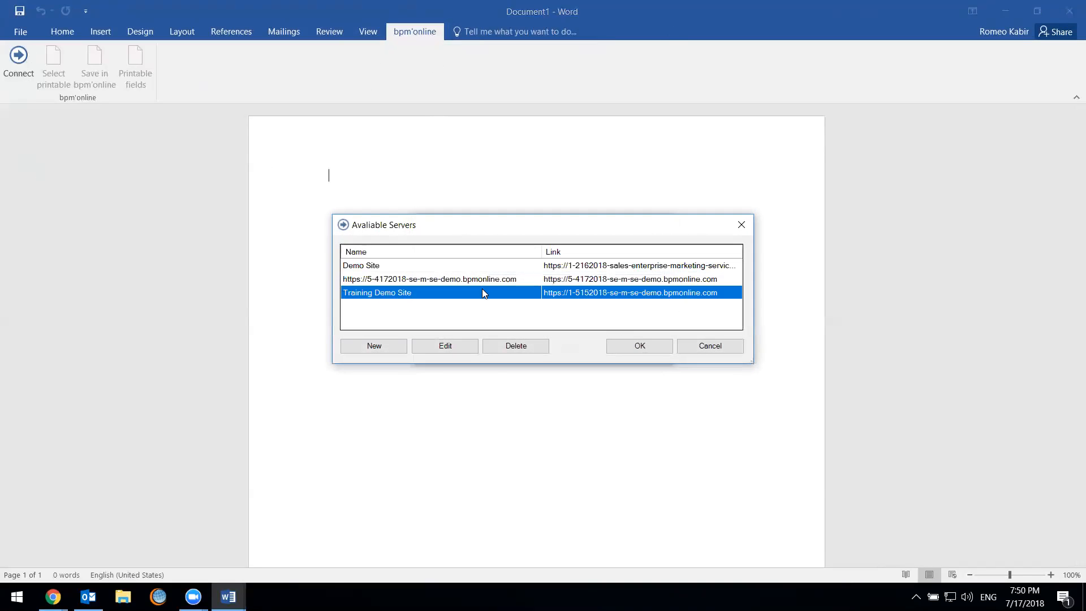
{"action": "left_click", "coordinate": [516, 345]}
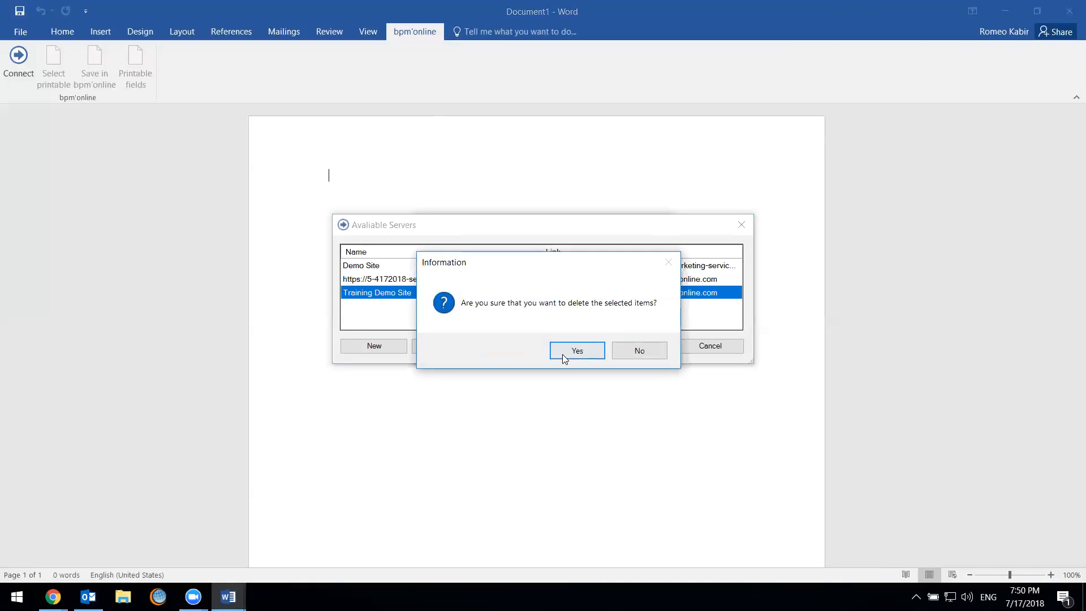
{"action": "left_click", "coordinate": [577, 350]}
{"action": "left_click", "coordinate": [374, 345]}
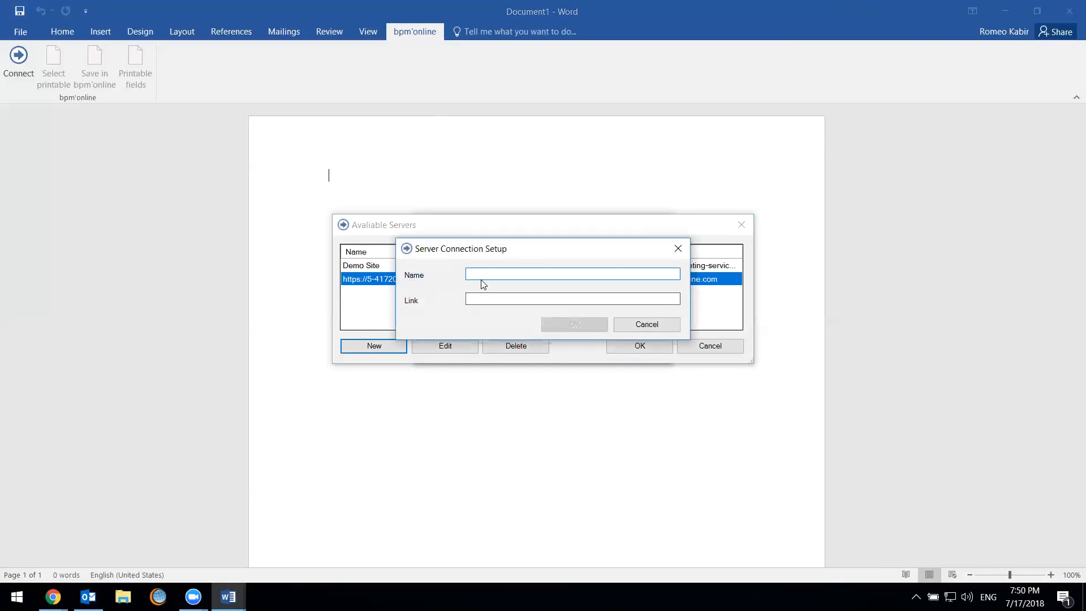
{"action": "left_click", "coordinate": [53, 597]}
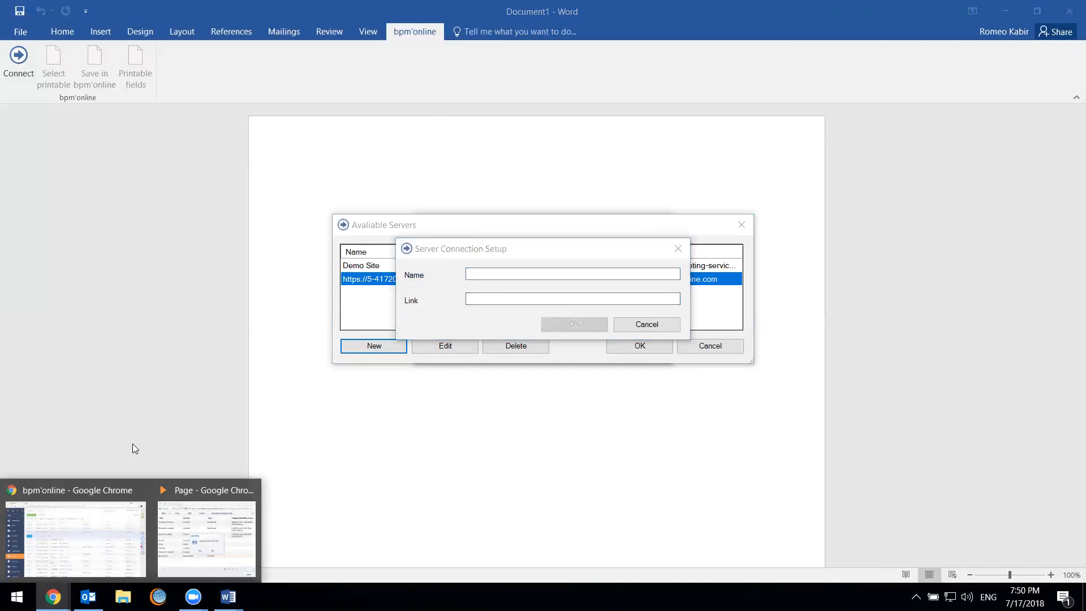
{"action": "left_click", "coordinate": [102, 508]}
{"action": "left_click_drag", "start_coordinate": [350, 33], "coordinate": [126, 33]}
{"action": "key", "text": "ctrl+c"}
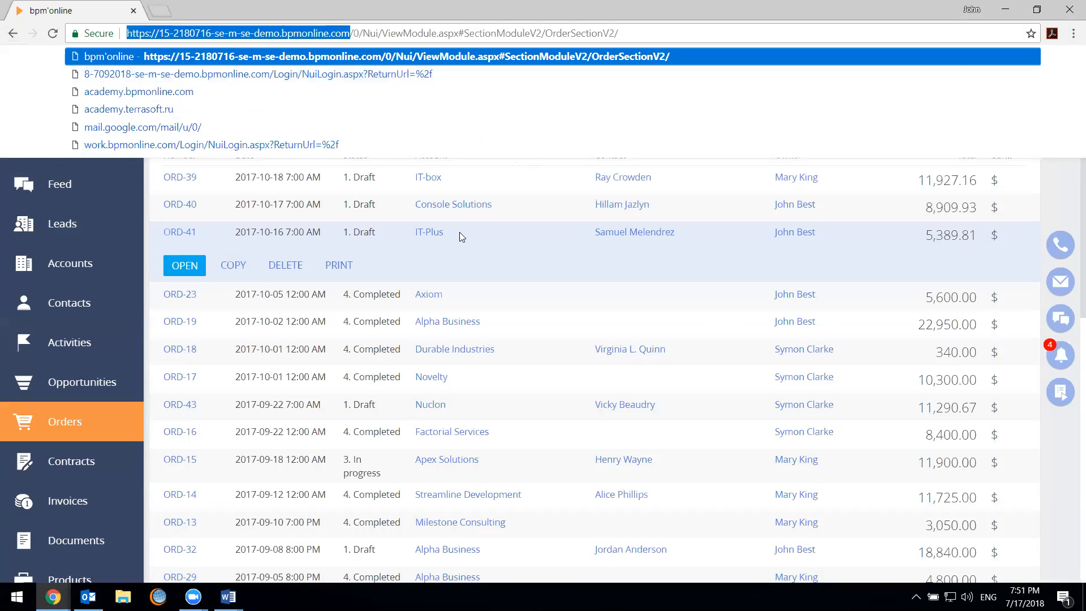
{"action": "key", "text": "alt+Tab"}
{"action": "key", "text": "ctrl+v"}
{"action": "left_click", "coordinate": [498, 299]}
{"action": "key", "text": "ctrl+v"}
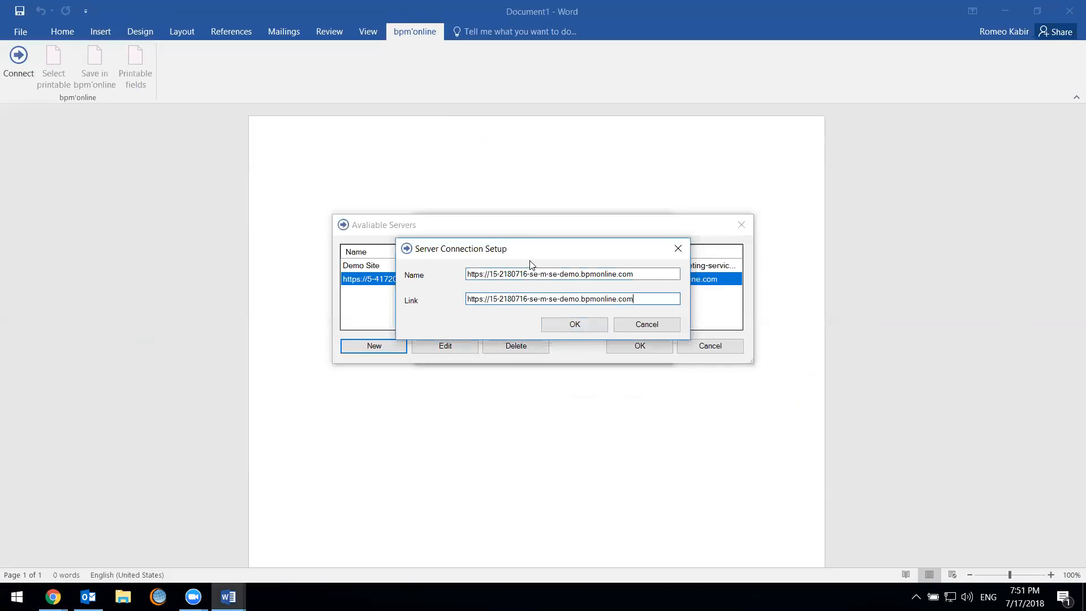
{"action": "left_click", "coordinate": [568, 327]}
{"action": "left_click", "coordinate": [622, 347]}
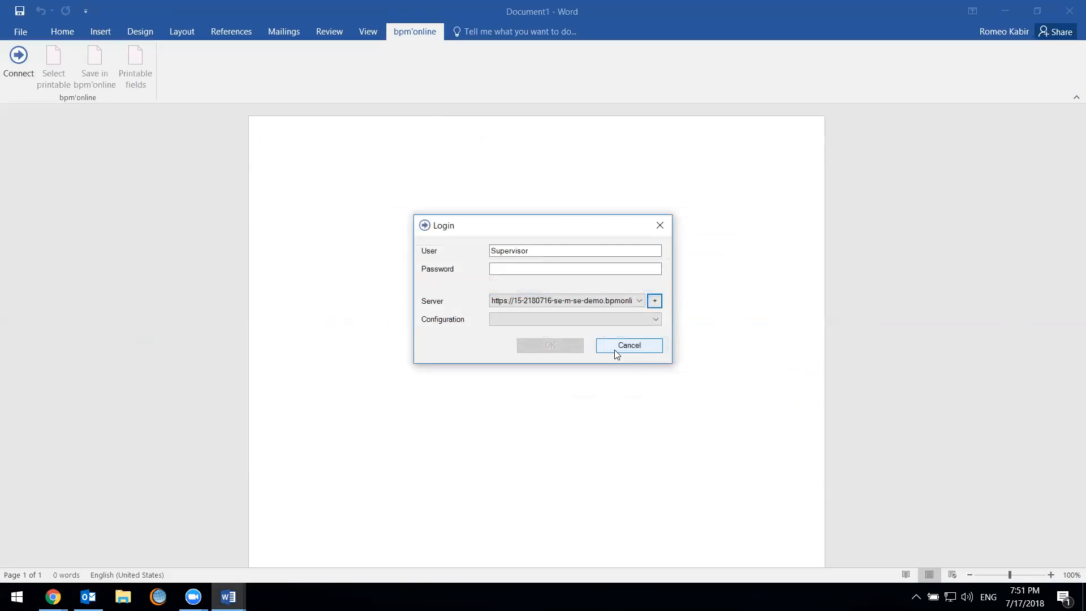
Log in to the server as Supervisor with the account password and the Default configuration
{"action": "left_click_drag", "start_coordinate": [541, 250], "coordinate": [457, 256]}
{"action": "left_click", "coordinate": [501, 267]}
{"action": "key", "text": "ctrl+v"}
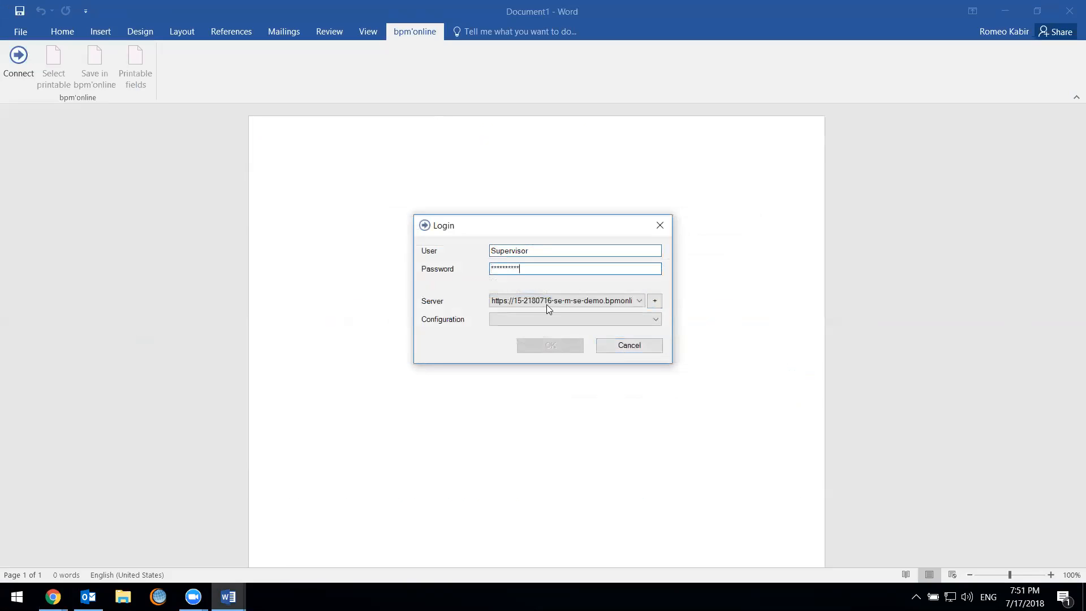
{"action": "left_click", "coordinate": [543, 320]}
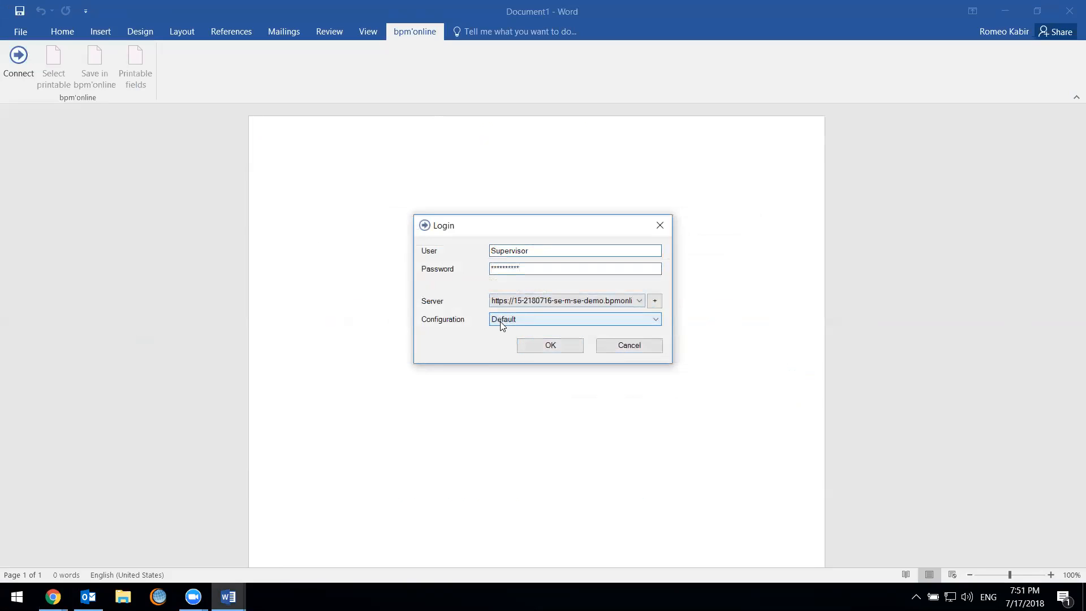
{"action": "left_click", "coordinate": [527, 322]}
{"action": "left_click", "coordinate": [442, 322]}
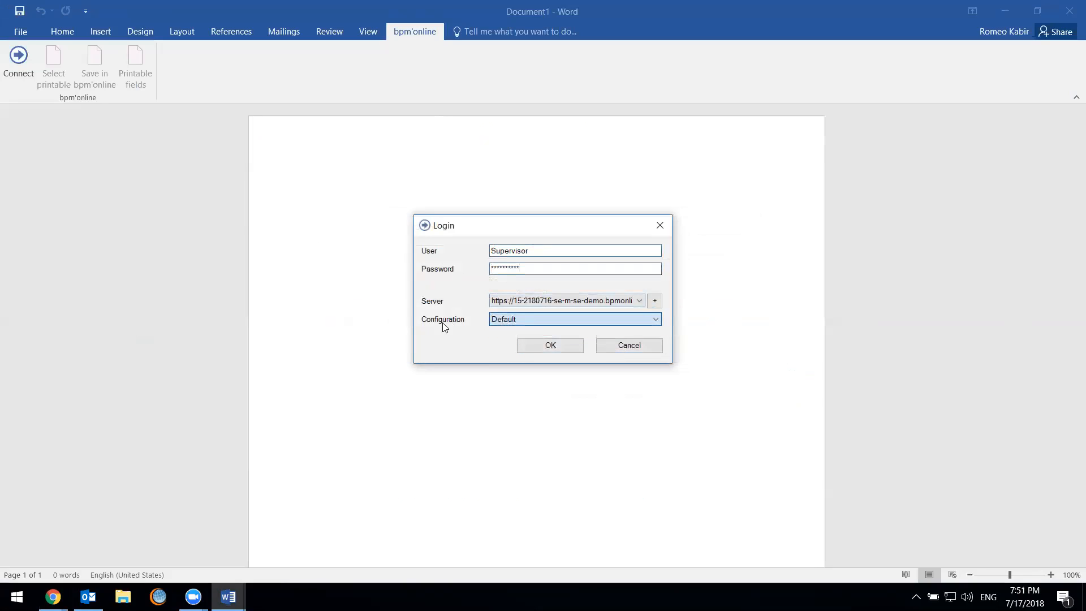
{"action": "left_click", "coordinate": [546, 345]}
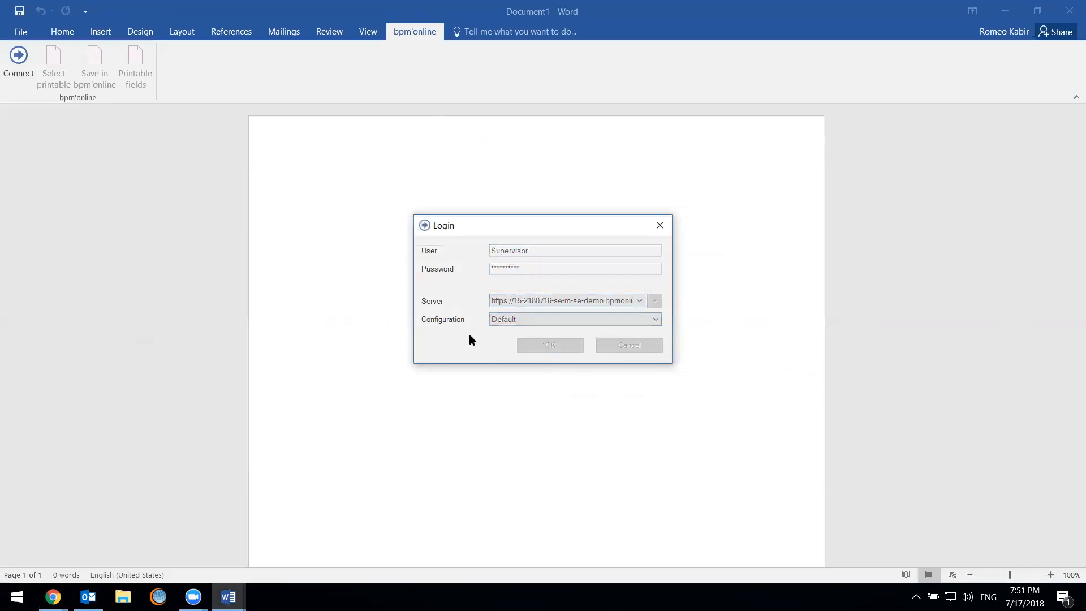
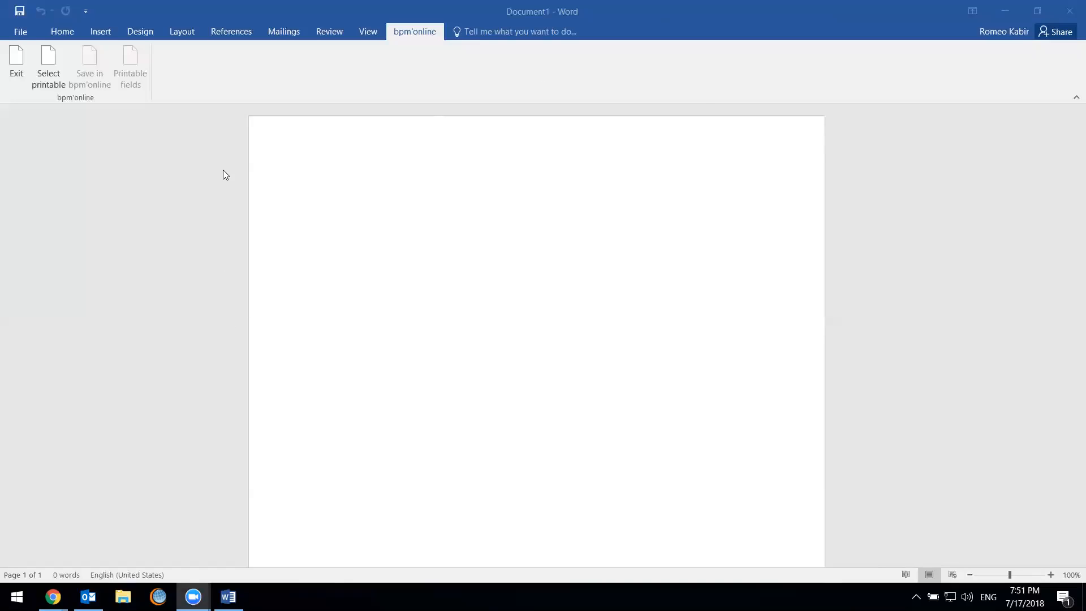
Link the blank document to the Quote Form printable under Opportunities and accept replacing its existing Word file
{"action": "left_click", "coordinate": [62, 74]}
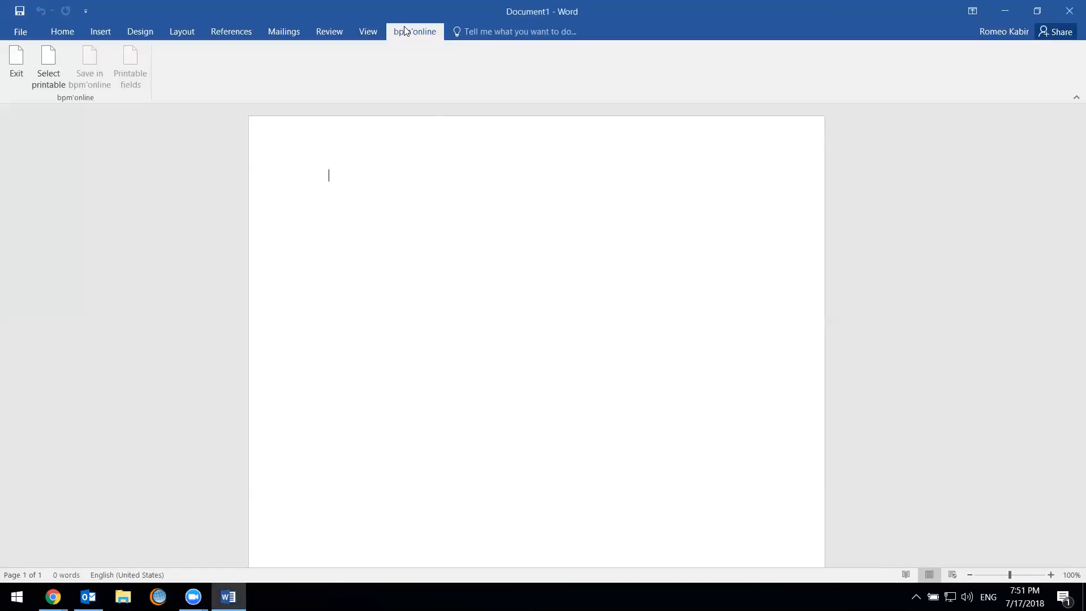
{"action": "left_click", "coordinate": [49, 71]}
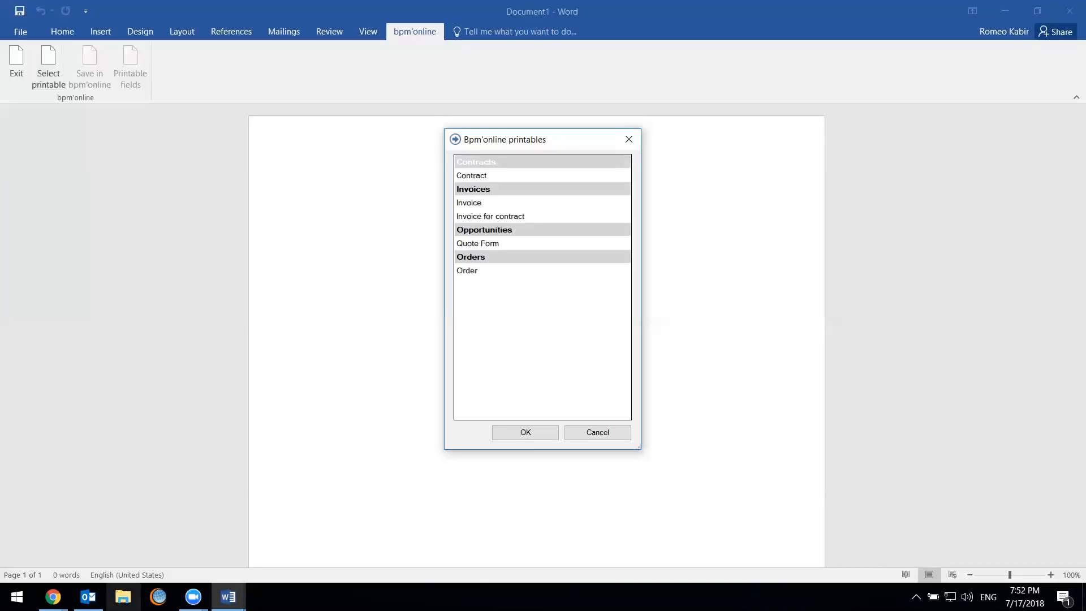
{"action": "left_click", "coordinate": [600, 247]}
{"action": "key", "text": "Return"}
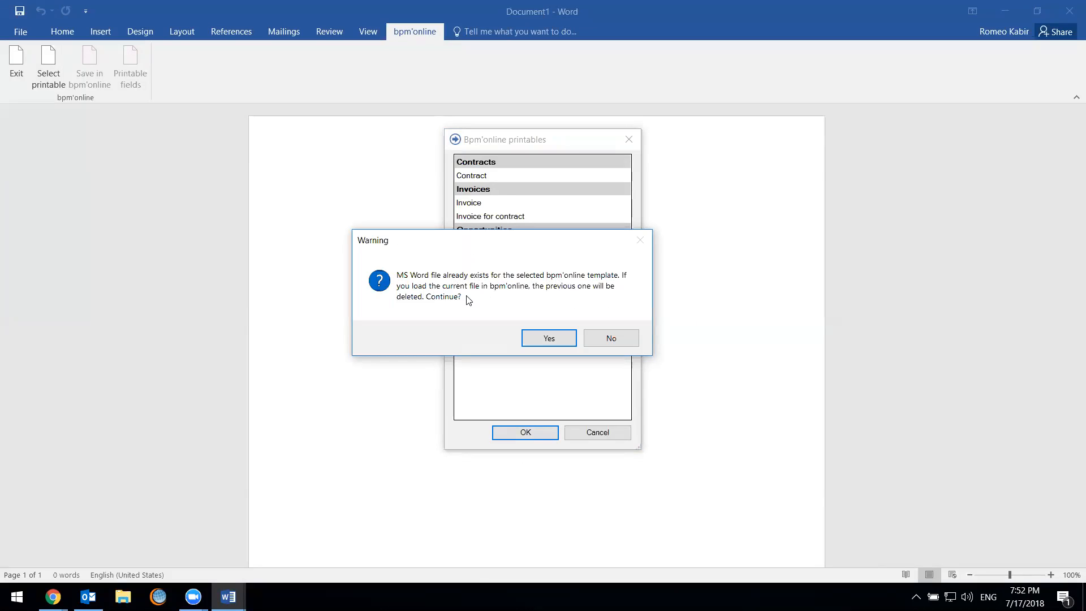
{"action": "left_click", "coordinate": [553, 343]}
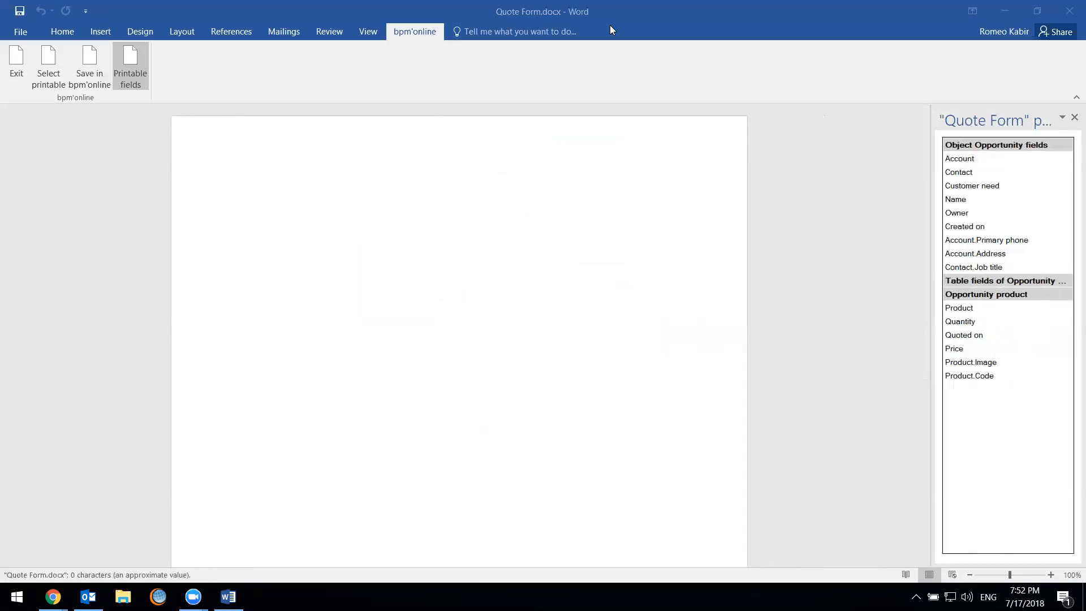
Widen the Quote Form printable fields pane enough to fit its full title and headings
{"action": "left_click", "coordinate": [292, 233]}
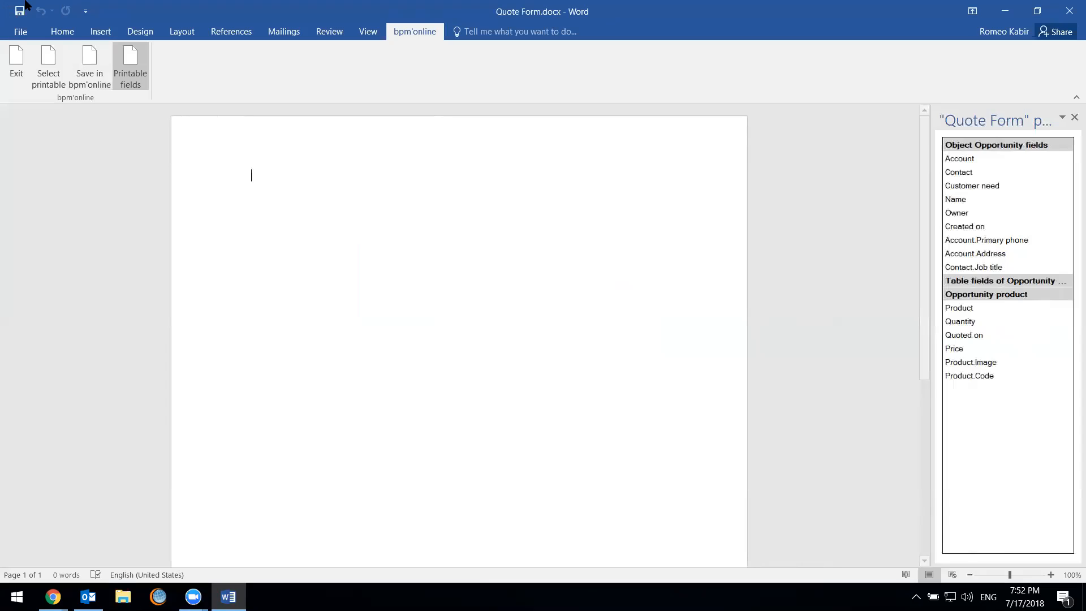
{"action": "left_click", "coordinate": [76, 28]}
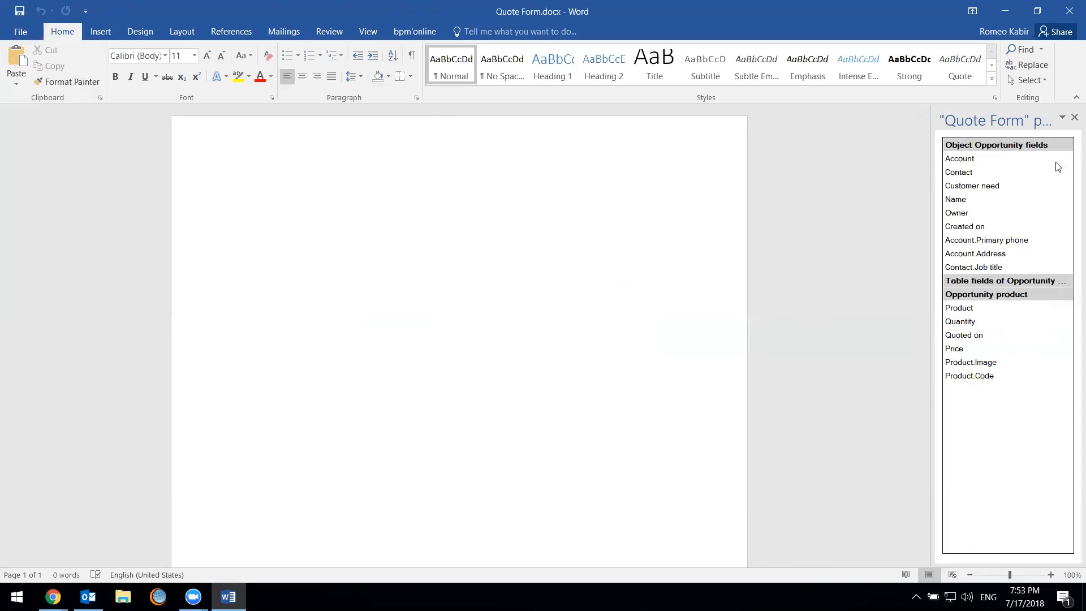
{"action": "left_click_drag", "start_coordinate": [934, 167], "coordinate": [851, 168]}
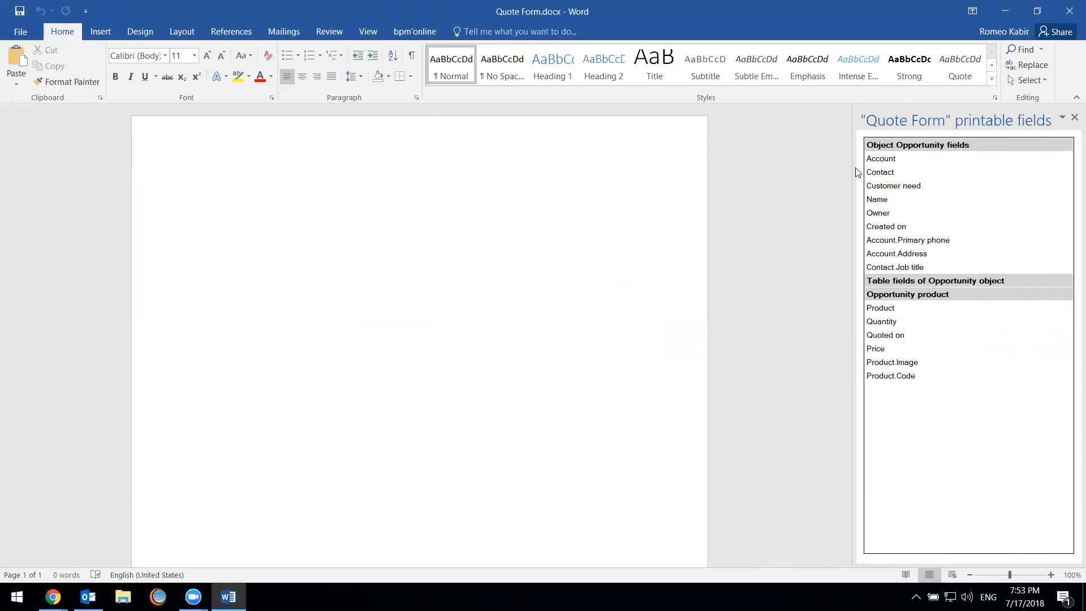
{"action": "left_click", "coordinate": [970, 172]}
{"action": "left_click", "coordinate": [960, 159]}
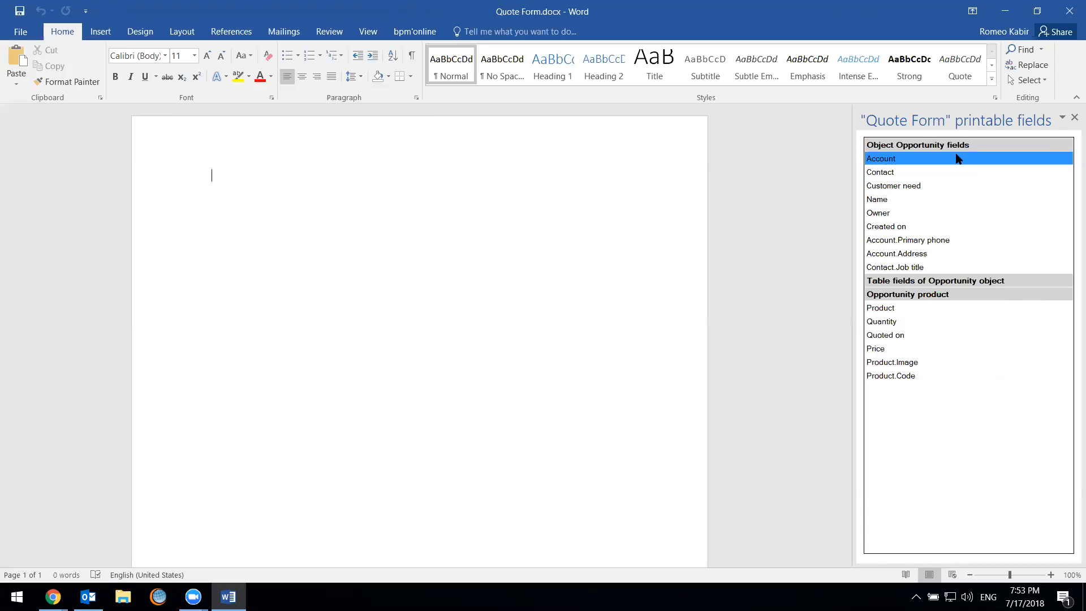
{"action": "left_click_drag", "start_coordinate": [939, 158], "coordinate": [339, 249]}
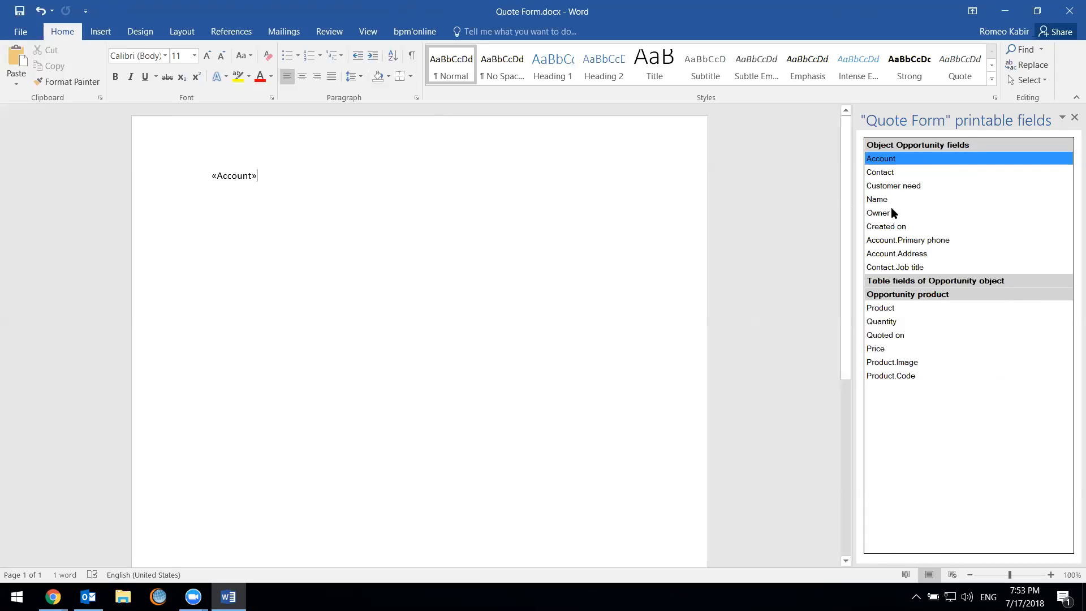
{"action": "left_click_drag", "start_coordinate": [956, 174], "coordinate": [492, 209]}
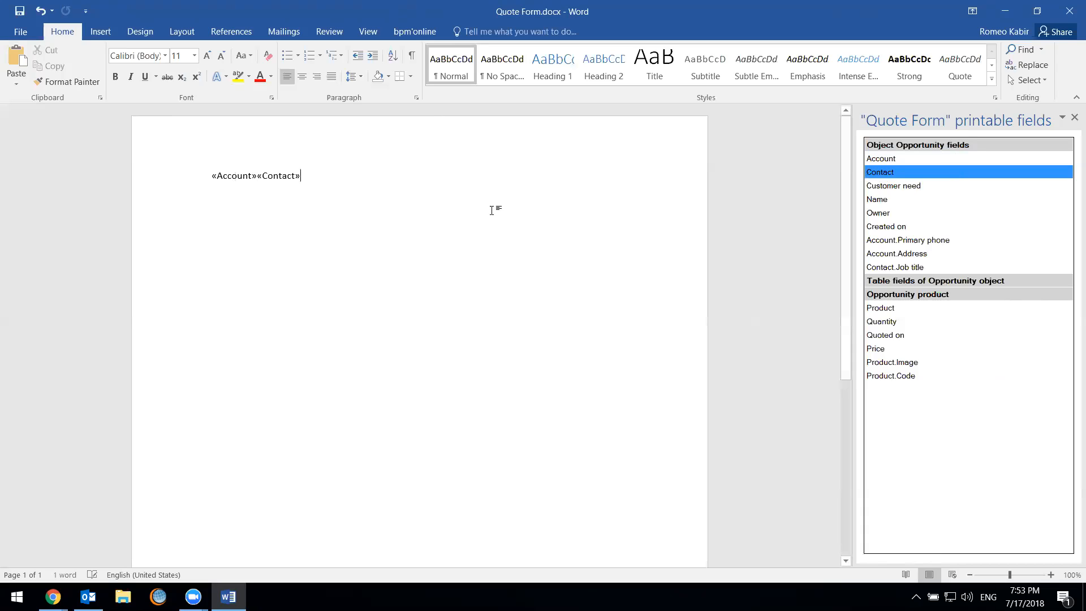
{"action": "key", "text": "ctrl+a"}
{"action": "key", "text": "Delete"}
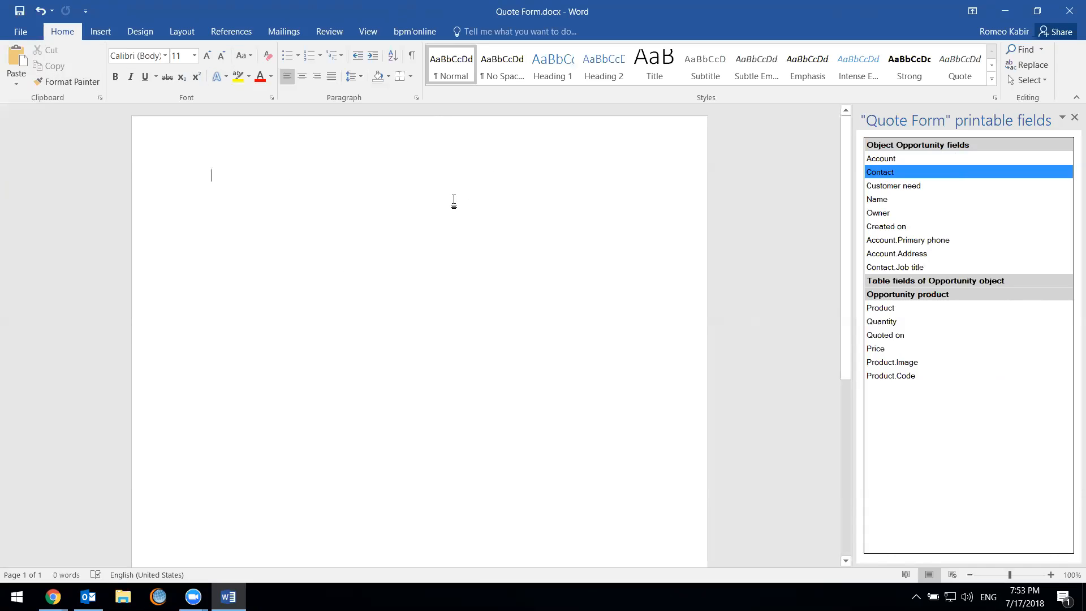
Insert the picture bpm-logo.png from the Documents folder at the start of the document
{"action": "left_click", "coordinate": [100, 31]}
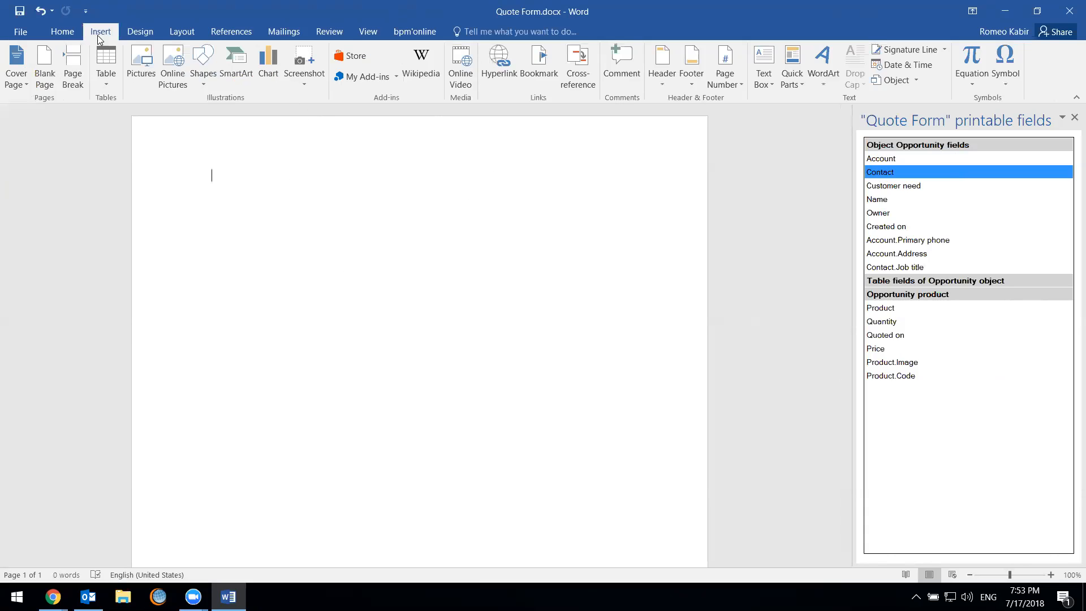
{"action": "left_click", "coordinate": [141, 63]}
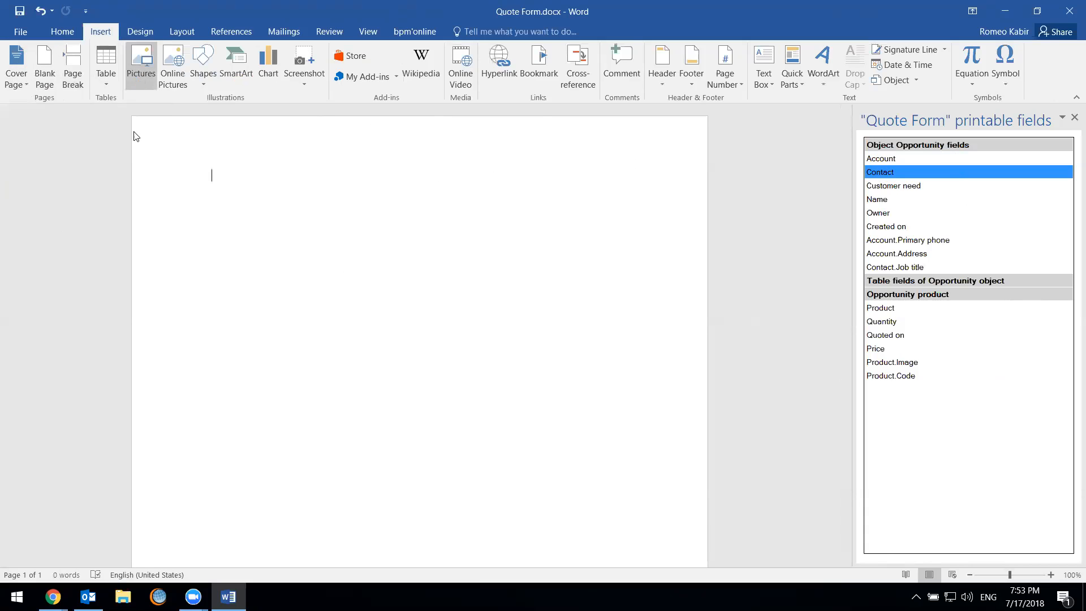
{"action": "scroll", "coordinate": [295, 259], "scroll_direction": "down", "scroll_amount": 2}
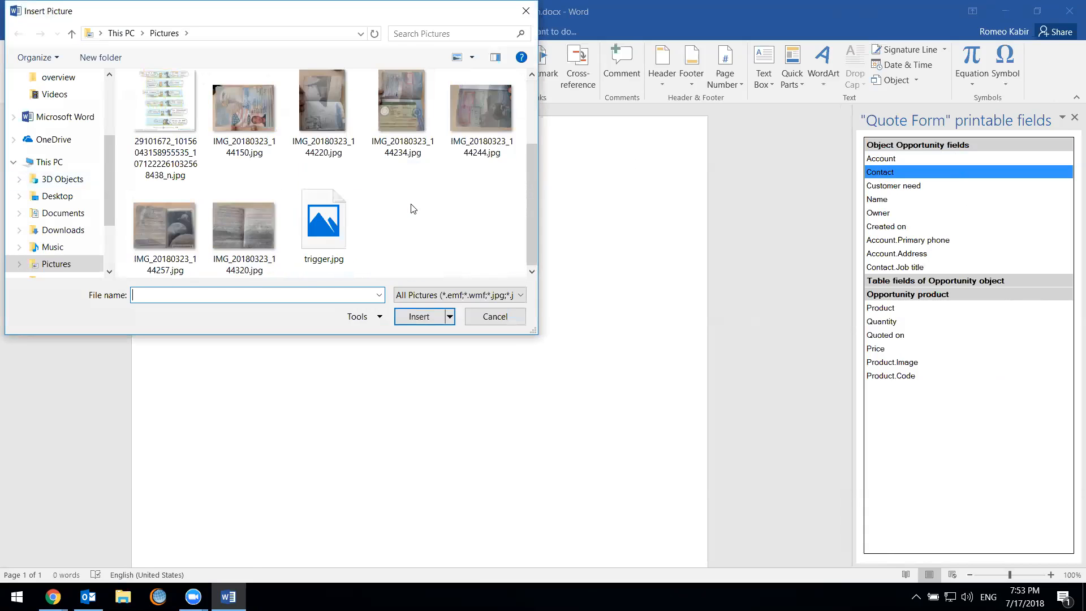
{"action": "scroll", "coordinate": [396, 247], "scroll_direction": "up", "scroll_amount": 2}
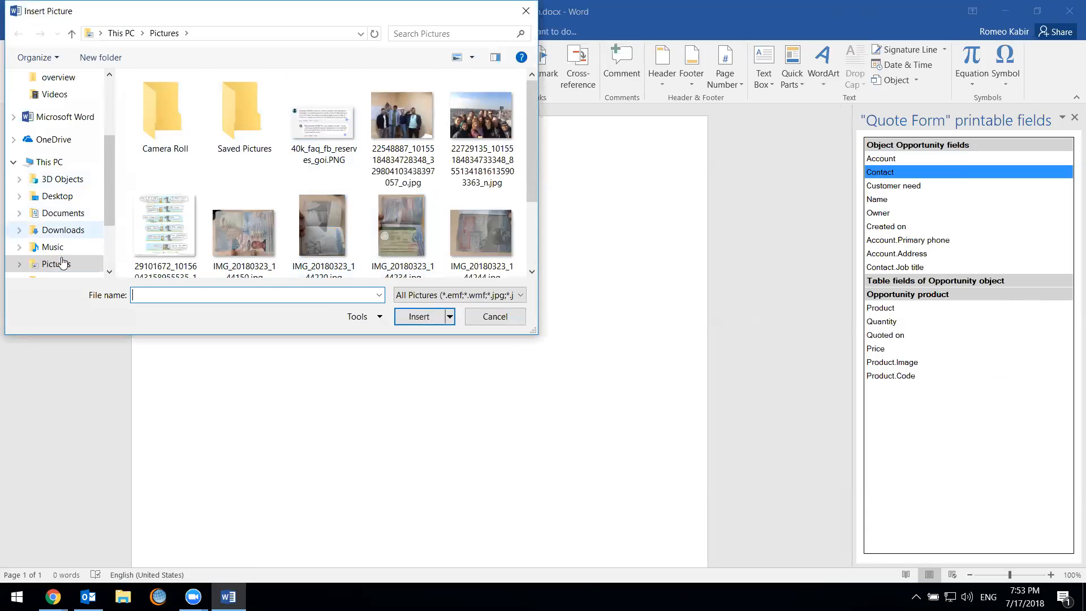
{"action": "left_click", "coordinate": [459, 294]}
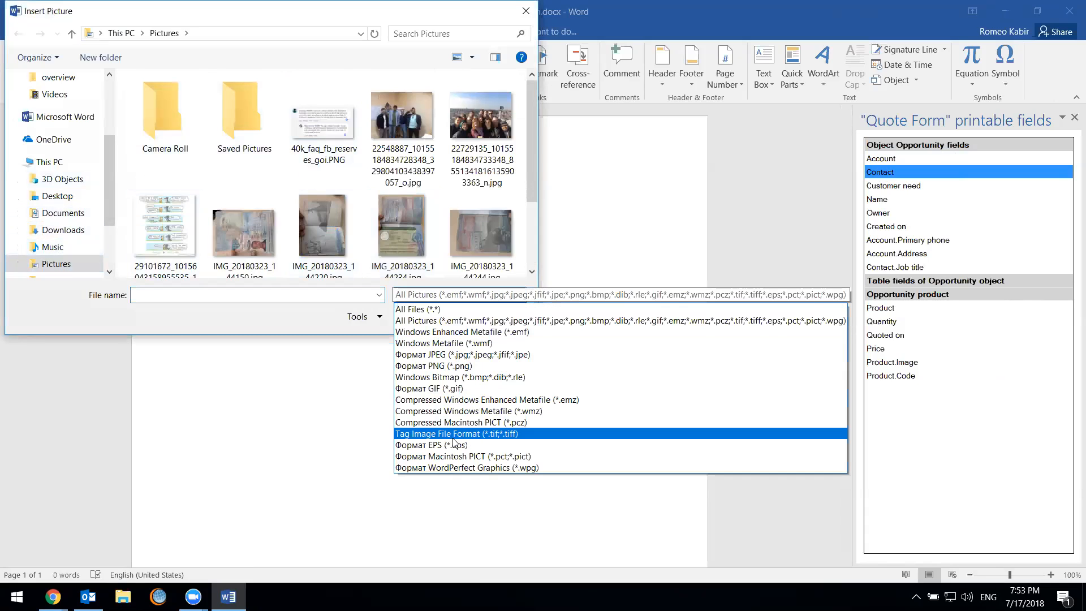
{"action": "left_click", "coordinate": [467, 310]}
{"action": "scroll", "coordinate": [404, 225], "scroll_direction": "down", "scroll_amount": 5}
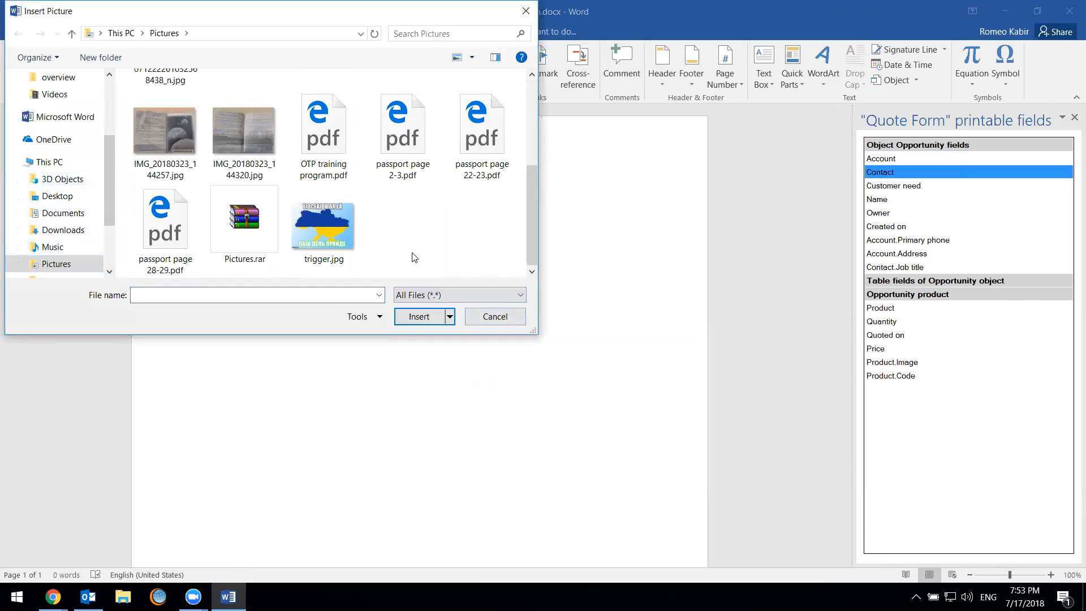
{"action": "scroll", "coordinate": [475, 226], "scroll_direction": "up", "scroll_amount": 6}
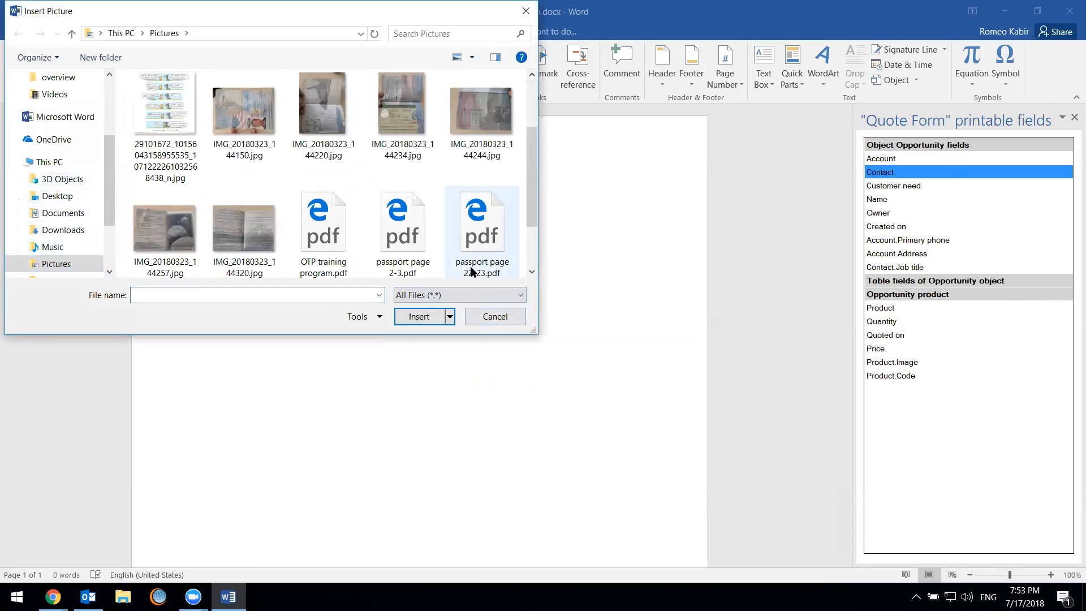
{"action": "left_click", "coordinate": [62, 232]}
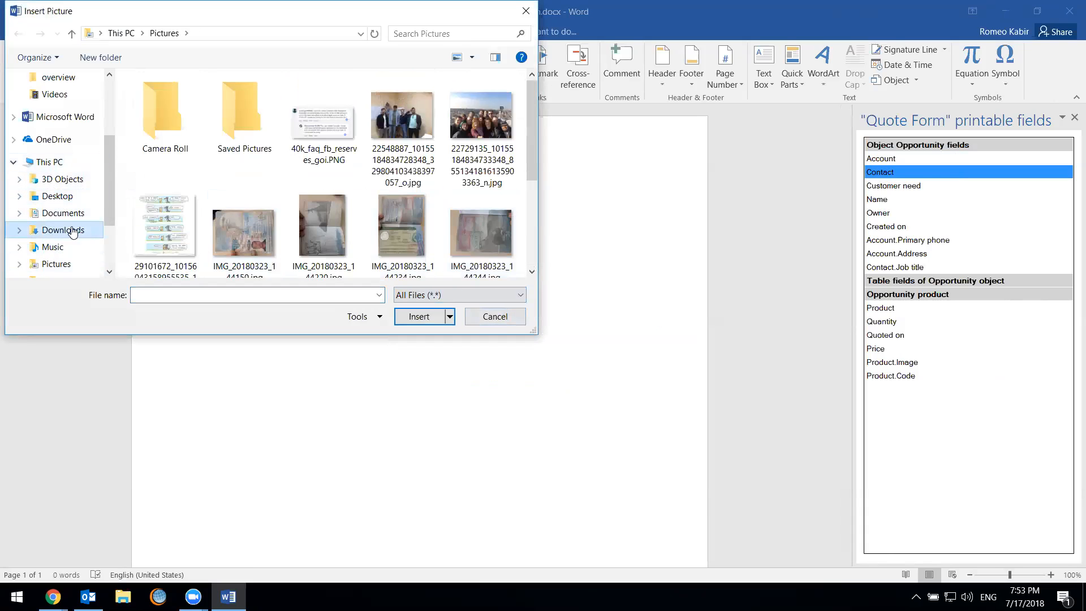
{"action": "left_click", "coordinate": [59, 213]}
{"action": "left_click", "coordinate": [452, 296]}
{"action": "left_click", "coordinate": [444, 316]}
{"action": "double_click", "coordinate": [411, 208]}
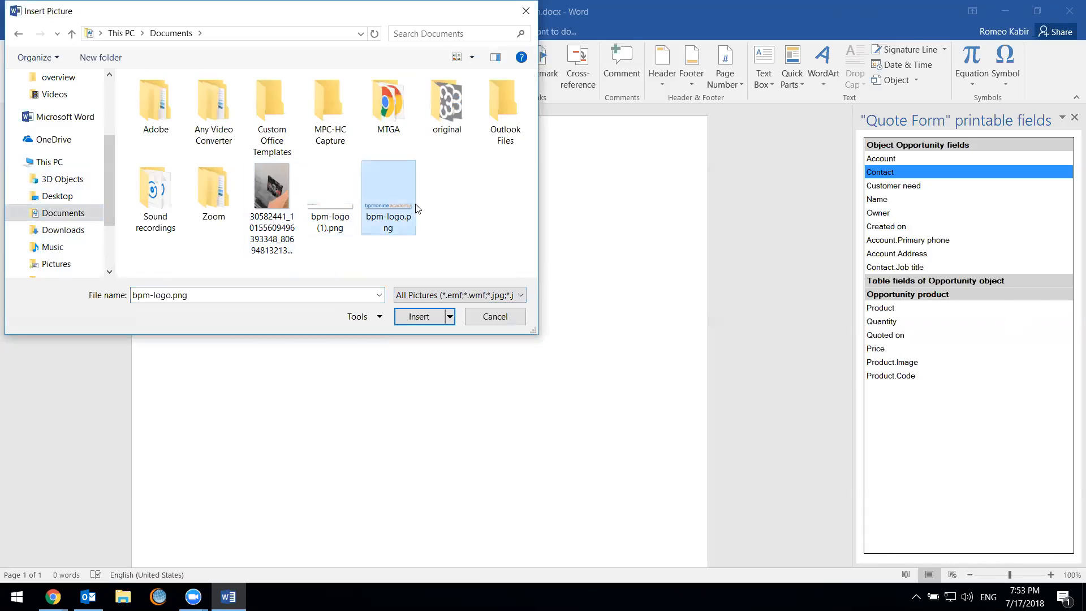
Add the centred heading "Bpm'online Quote Form" in the Title style below the logo
{"action": "left_click", "coordinate": [692, 305]}
{"action": "key", "text": "Return"}
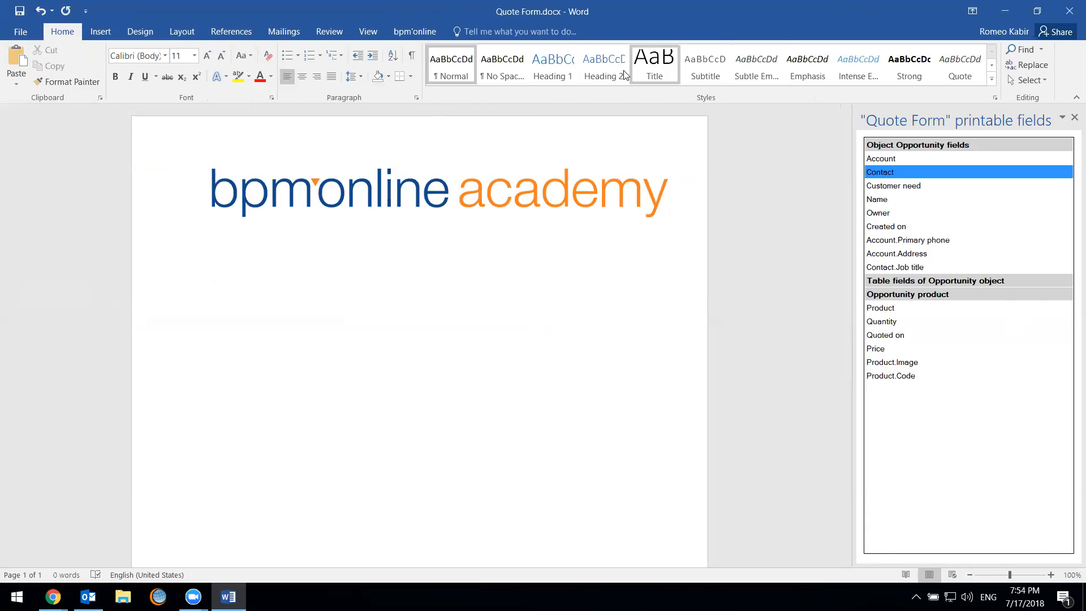
{"action": "left_click", "coordinate": [553, 71]}
{"action": "left_click", "coordinate": [302, 77]}
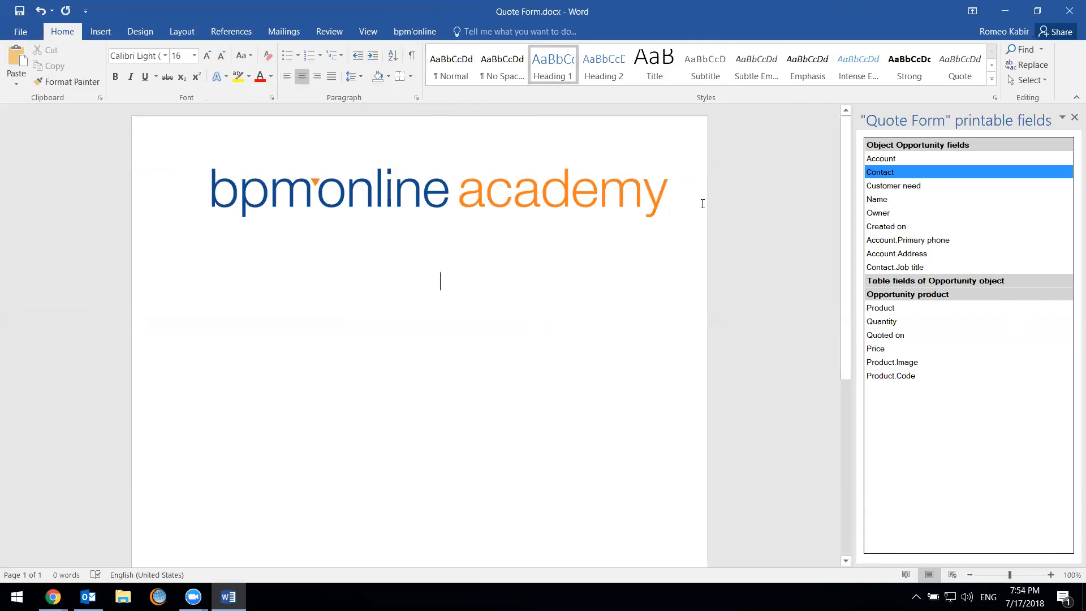
{"action": "left_click", "coordinate": [635, 61]}
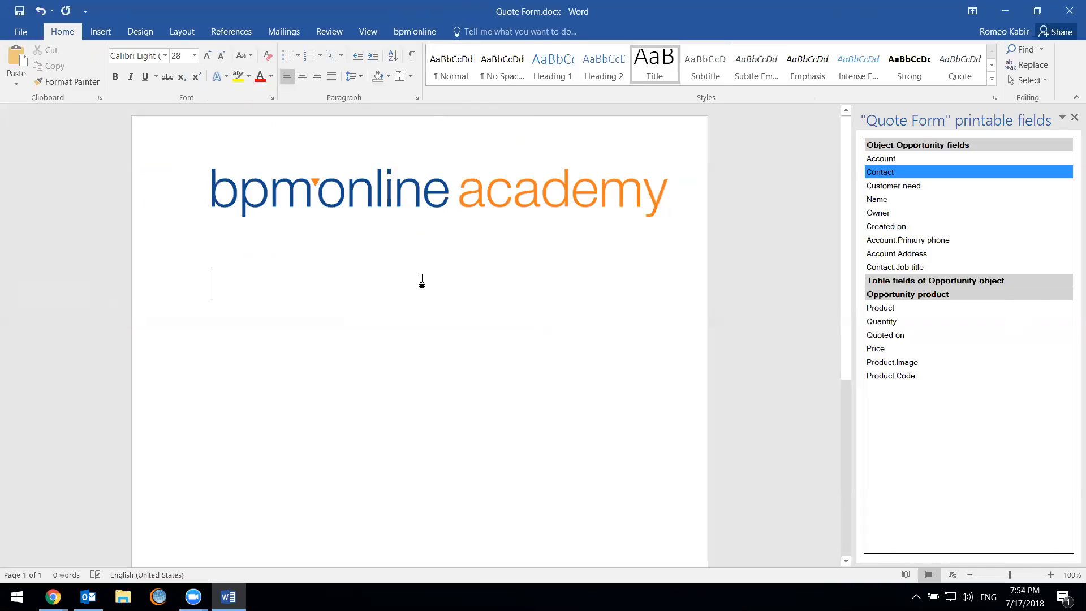
{"action": "left_click", "coordinate": [303, 77]}
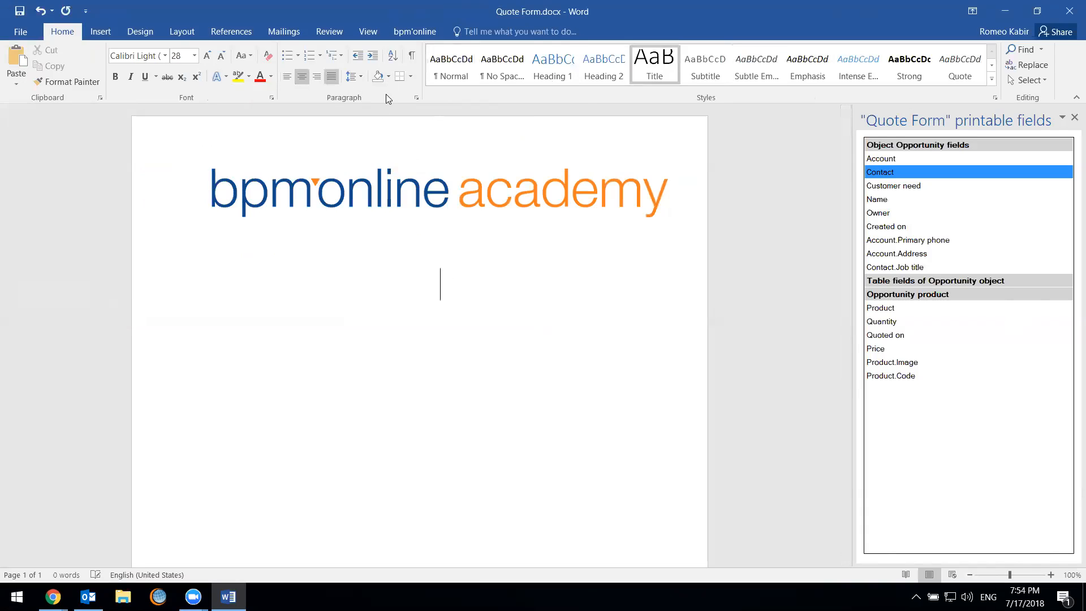
{"action": "type", "text": "Bpm'"}
{"action": "type", "text": "onl"}
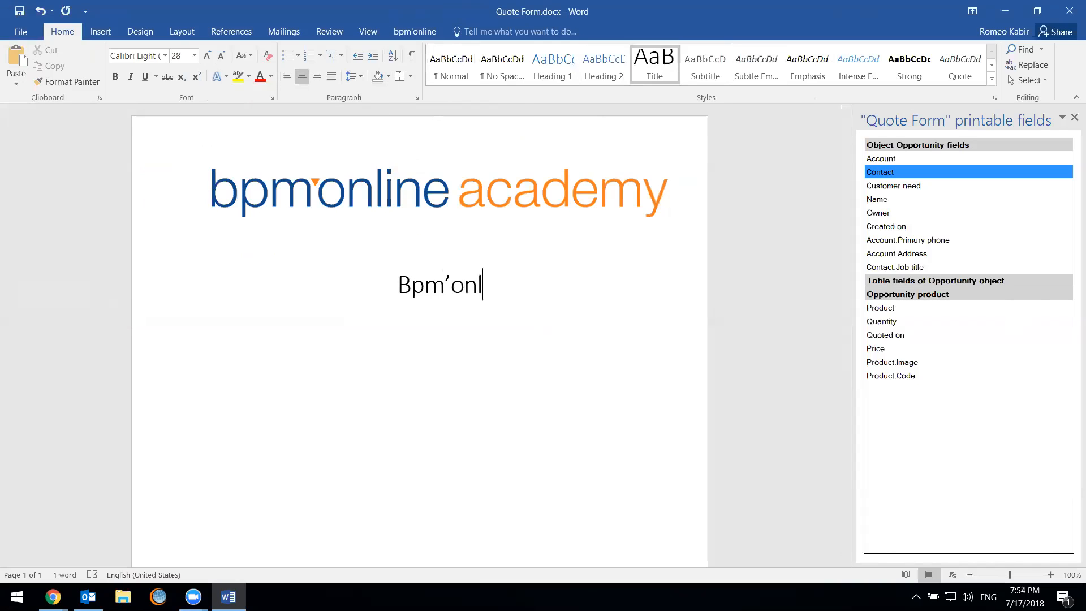
{"action": "type", "text": "ine Quote Form"}
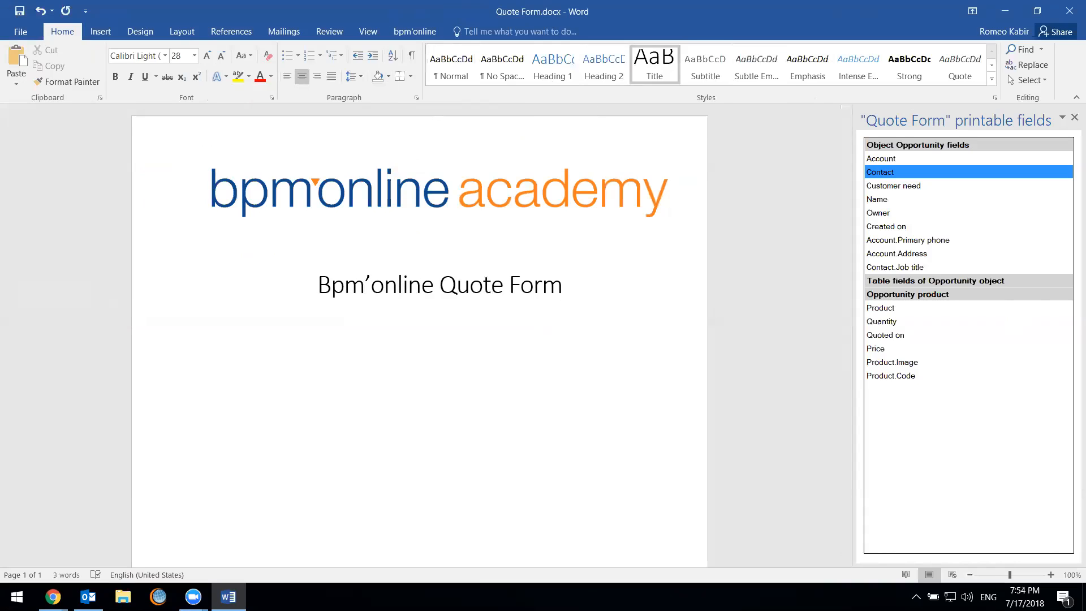
{"action": "key", "text": "Return"}
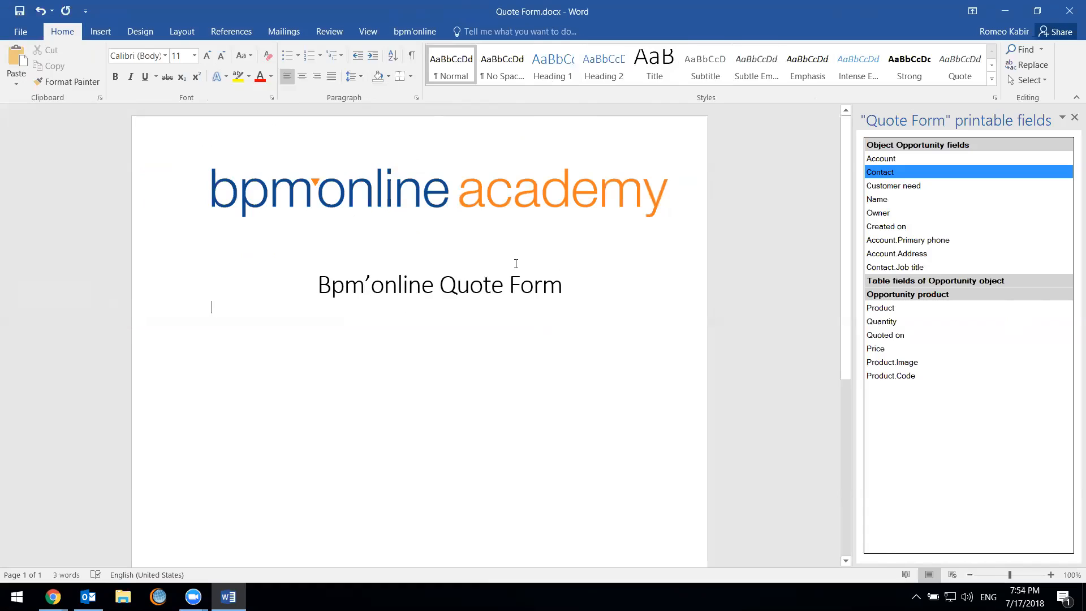
Below the title, add a "Prepared for:" line with the Account field and an indented Contact field on the line beneath
{"action": "type", "text": "Prepare"}
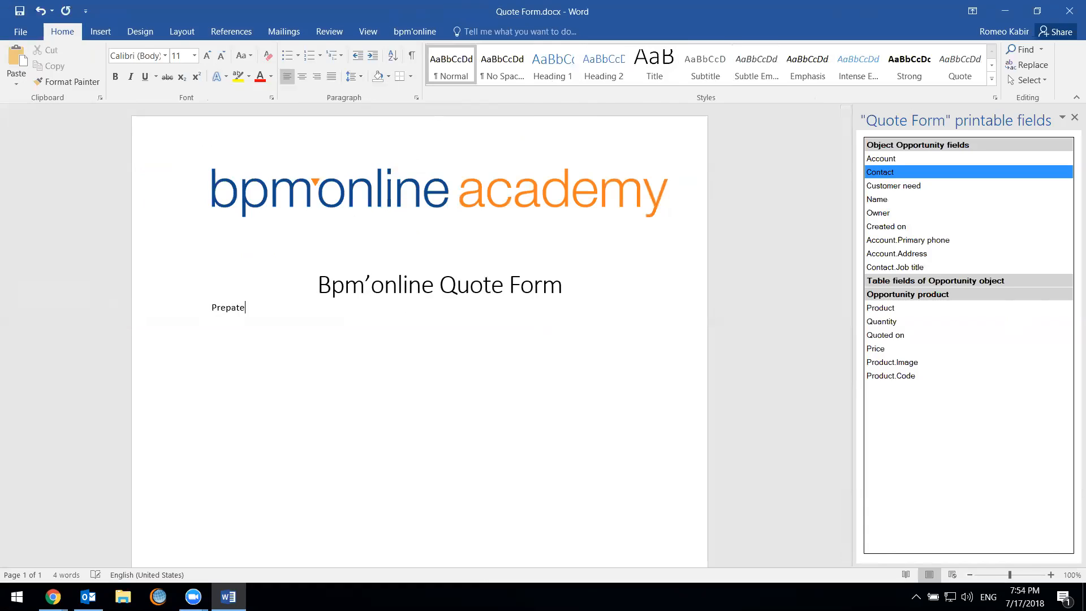
{"action": "type", "text": "d for:"}
{"action": "left_click_drag", "start_coordinate": [909, 162], "coordinate": [596, 325]}
{"action": "key", "text": "Return"}
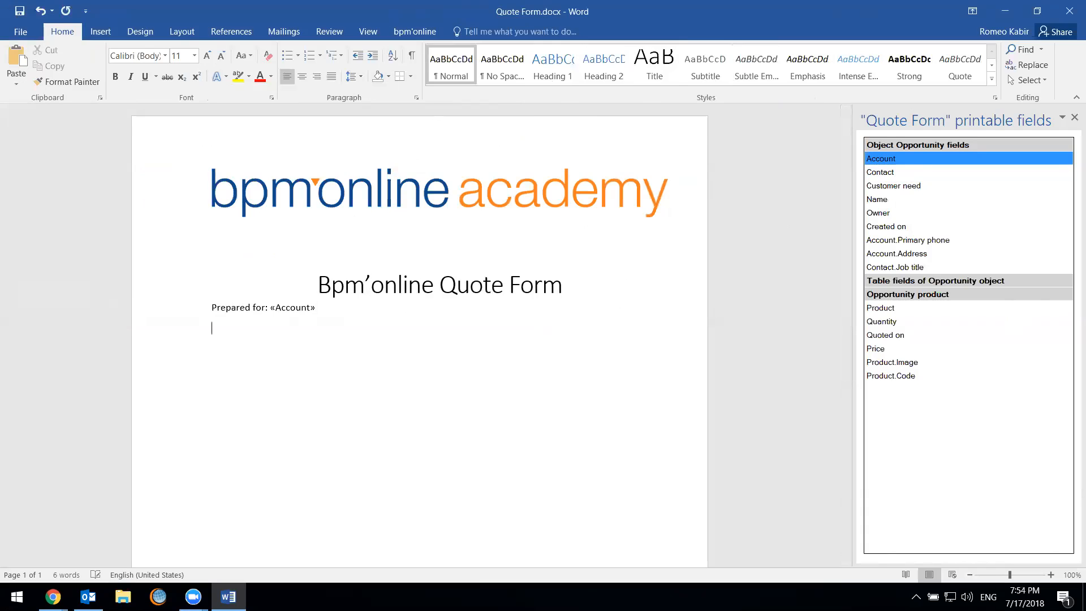
{"action": "key", "text": "Tab"}
{"action": "left_click", "coordinate": [918, 171]}
{"action": "left_click_drag", "start_coordinate": [918, 171], "coordinate": [409, 354]}
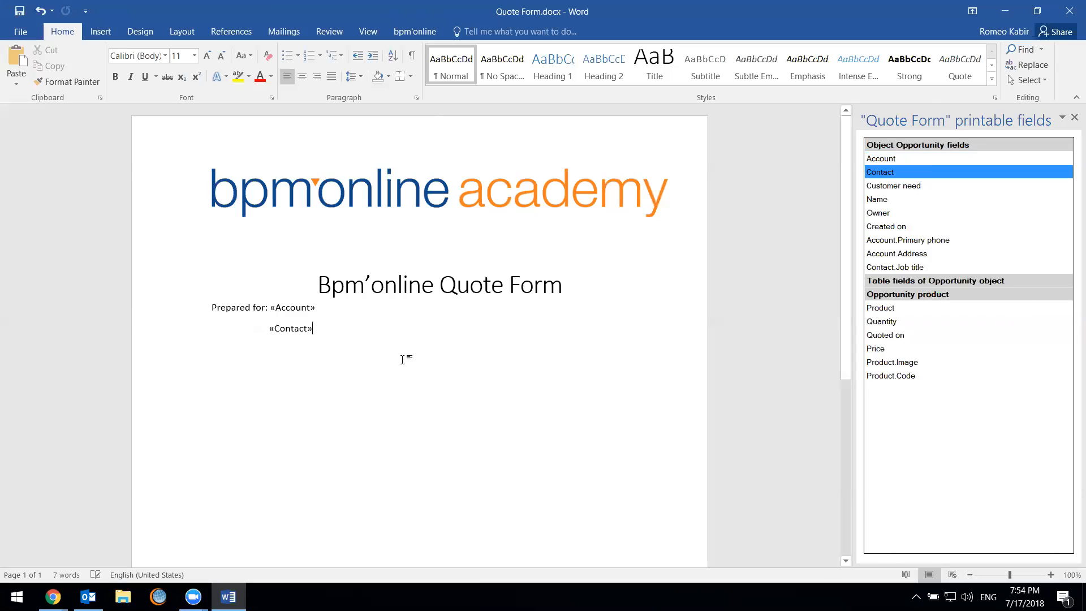
Add a new line reading "Prepared by:" below the Contact field
{"action": "key", "text": "Return"}
{"action": "key", "text": "Return"}
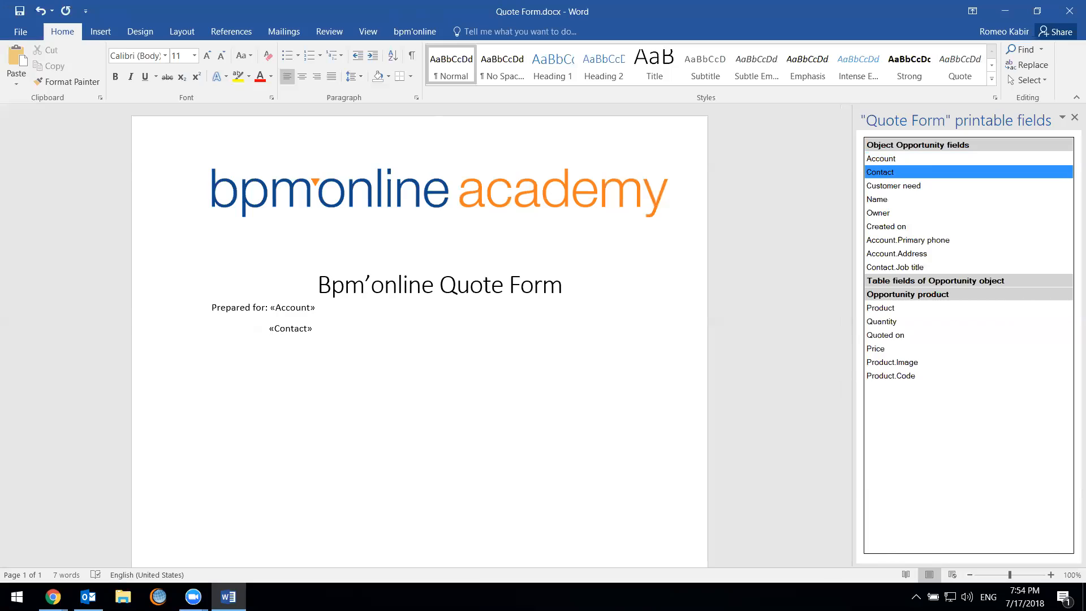
{"action": "type", "text": "Prepared by:"}
Insert the Contact.Job title field after the Contact field, separated by a comma and a space
{"action": "left_click_drag", "start_coordinate": [915, 267], "coordinate": [375, 335]}
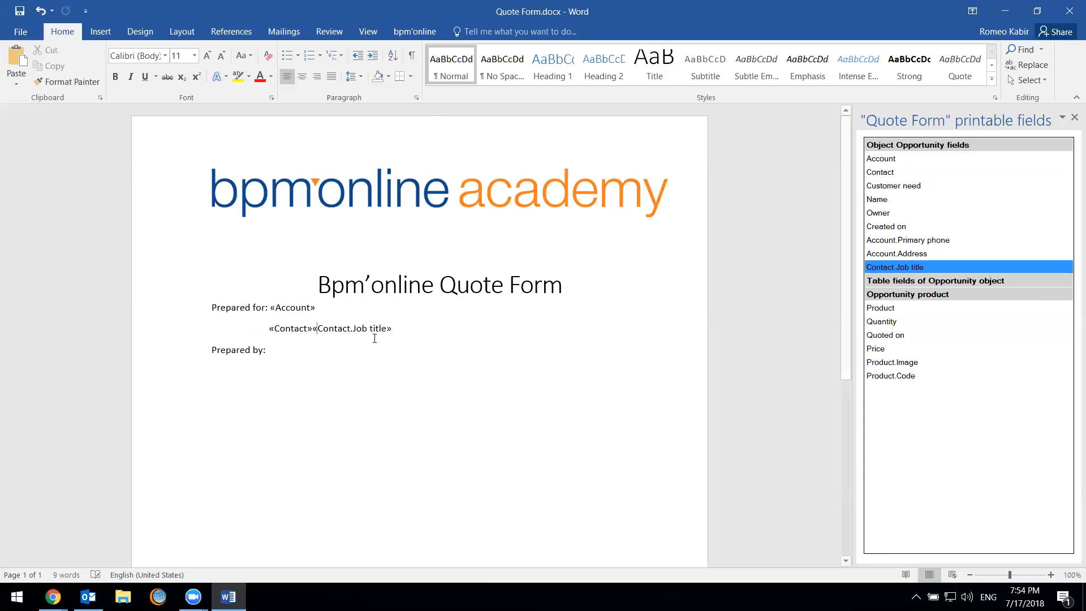
{"action": "left_click", "coordinate": [317, 328]}
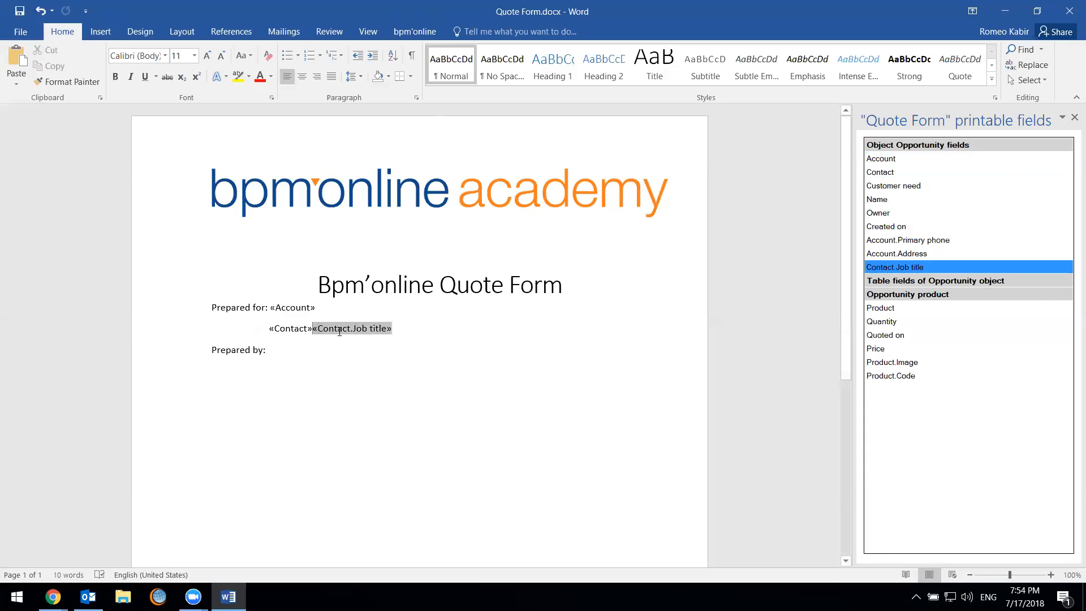
{"action": "type", "text": ","}
{"action": "left_click", "coordinate": [463, 333]}
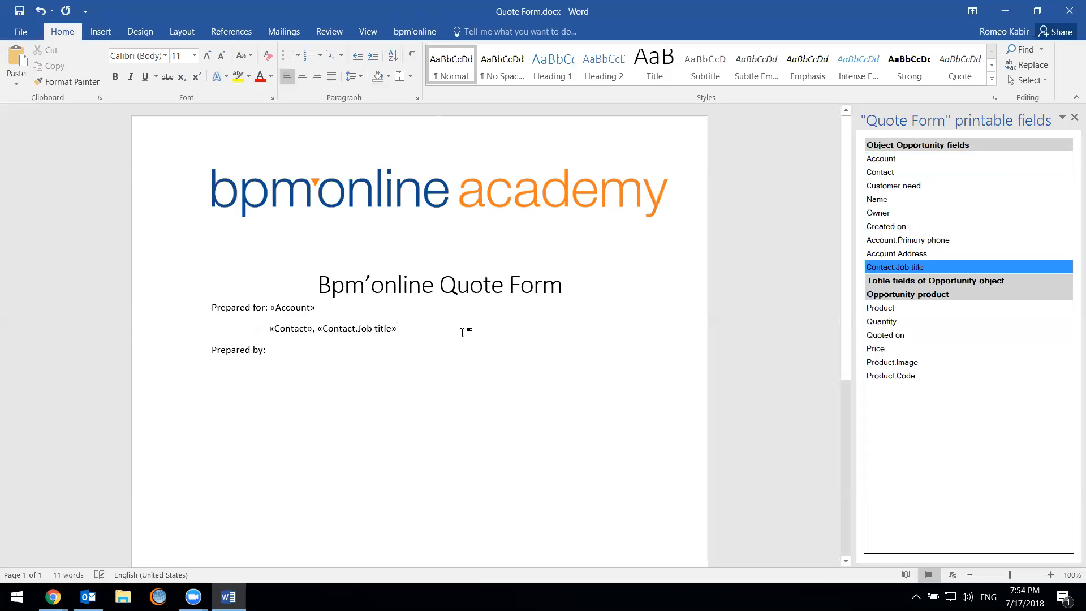
{"action": "left_click", "coordinate": [309, 351]}
{"action": "left_click_drag", "start_coordinate": [977, 199], "coordinate": [614, 303]}
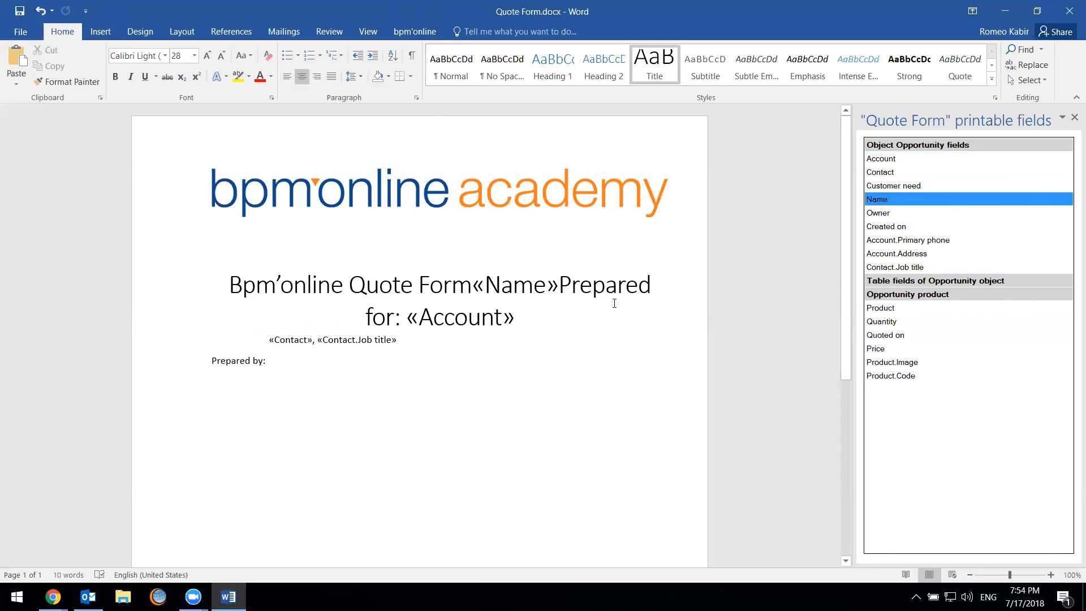
{"action": "key", "text": "ctrl+z"}
Complete the "Prepared by:" line with the Owner field, the word "on" and the Created on field, followed by a new line
{"action": "double_click", "coordinate": [909, 214]}
{"action": "left_click_drag", "start_coordinate": [909, 213], "coordinate": [367, 380]}
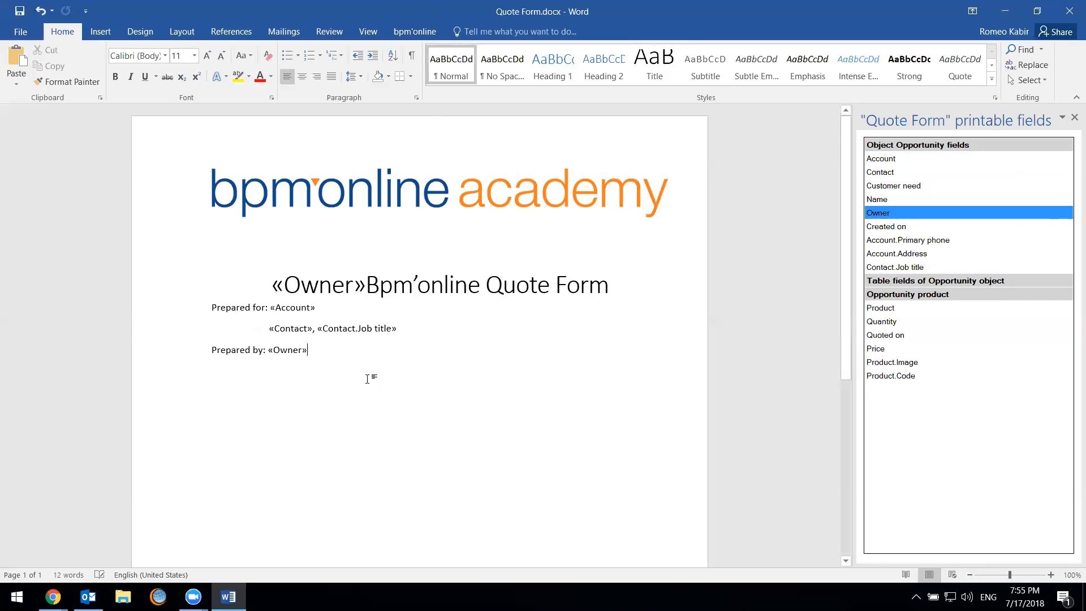
{"action": "type", "text": "on"}
{"action": "left_click_drag", "start_coordinate": [911, 223], "coordinate": [664, 357]}
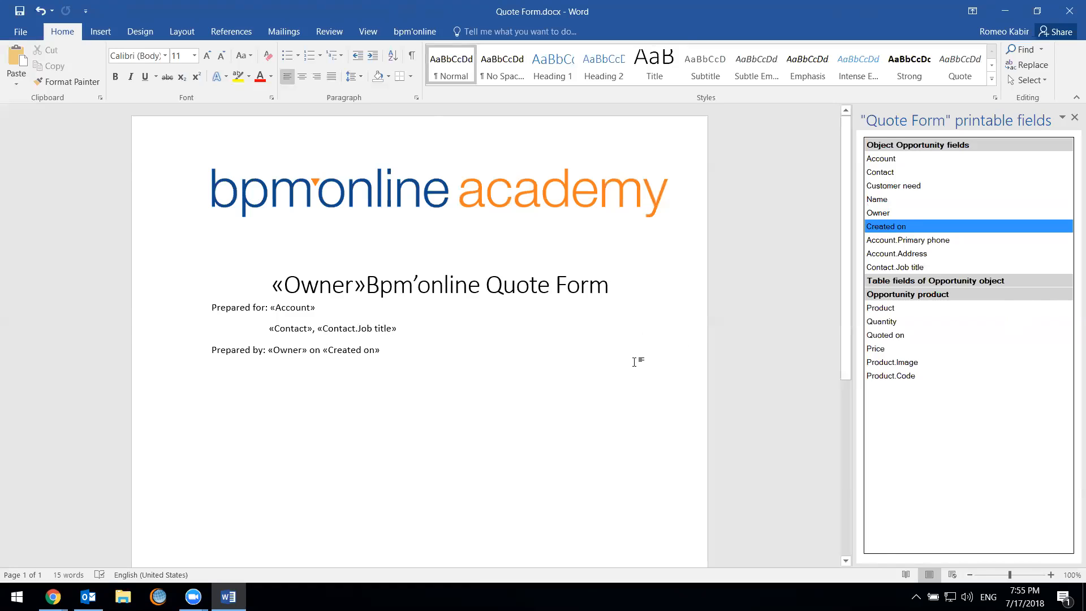
{"action": "key", "text": "Return"}
Remove the stray Owner field before the title and add a dash after "Bpm'online Quote Form"
{"action": "double_click", "coordinate": [287, 285]}
{"action": "key", "text": "Delete"}
{"action": "left_click", "coordinate": [561, 287]}
{"action": "type", "text": "-"}
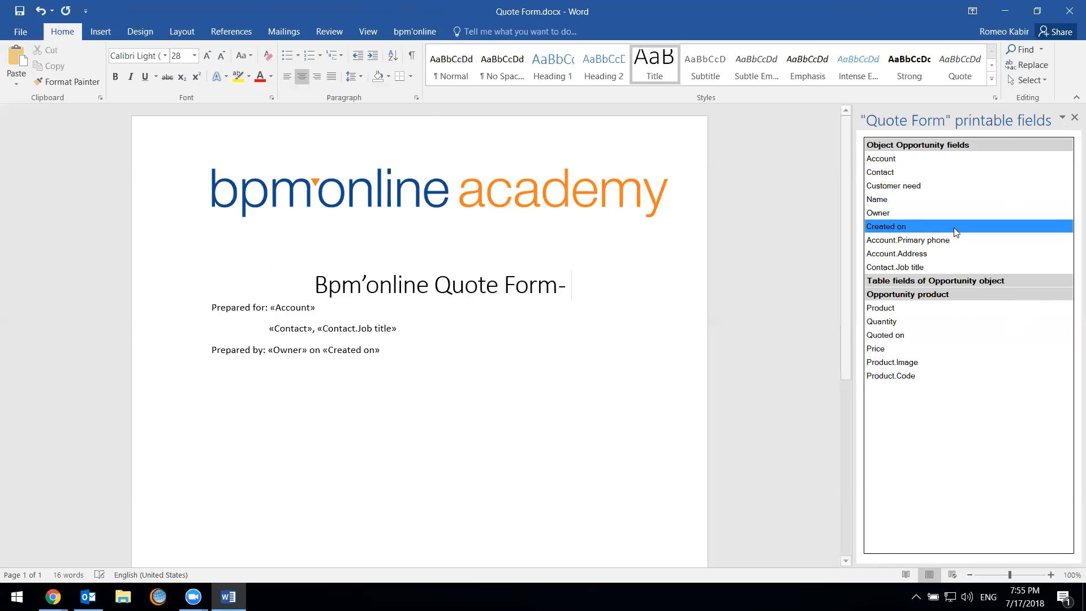
{"action": "left_click_drag", "start_coordinate": [894, 190], "coordinate": [670, 309]}
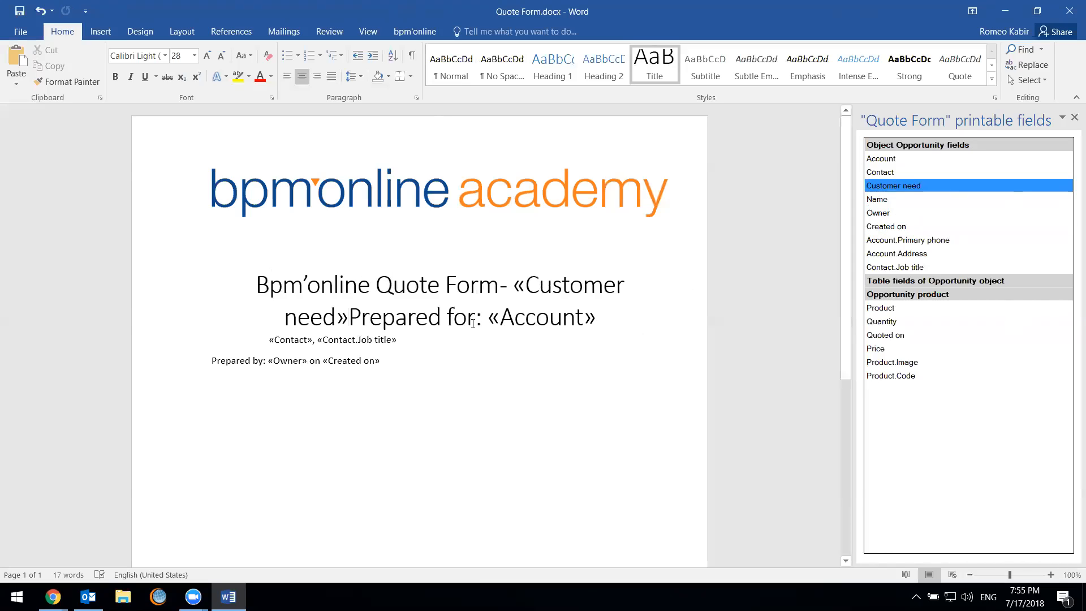
{"action": "key", "text": "Return"}
{"action": "key", "text": "ctrl+z"}
{"action": "key", "text": "ctrl+z"}
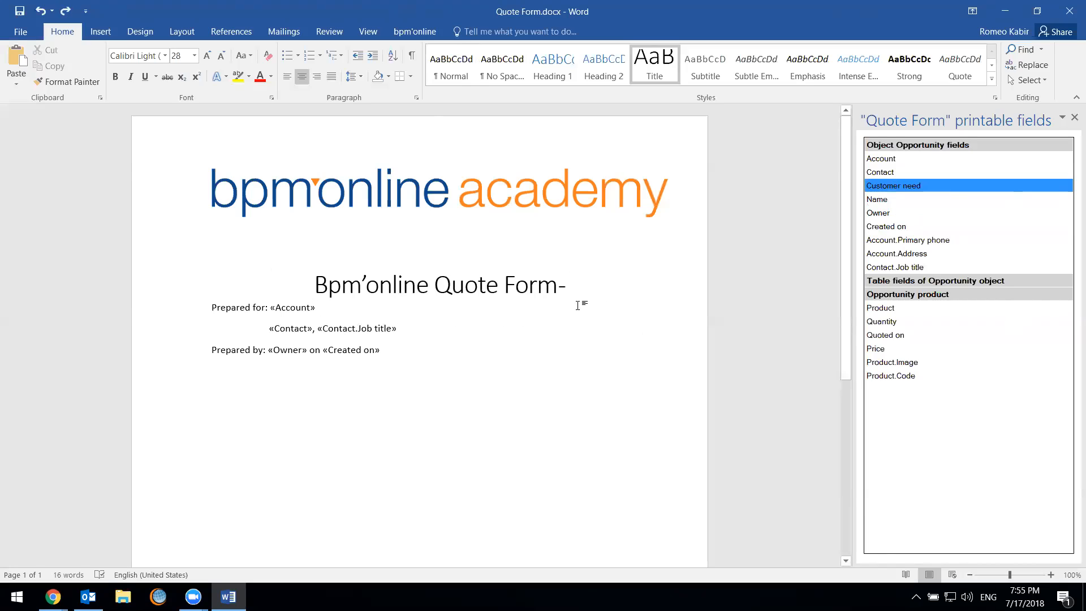
Add spacing below the title and insert the Customer need field after its dash
{"action": "key", "text": "Return"}
{"action": "key", "text": "Return"}
{"action": "left_click", "coordinate": [603, 291]}
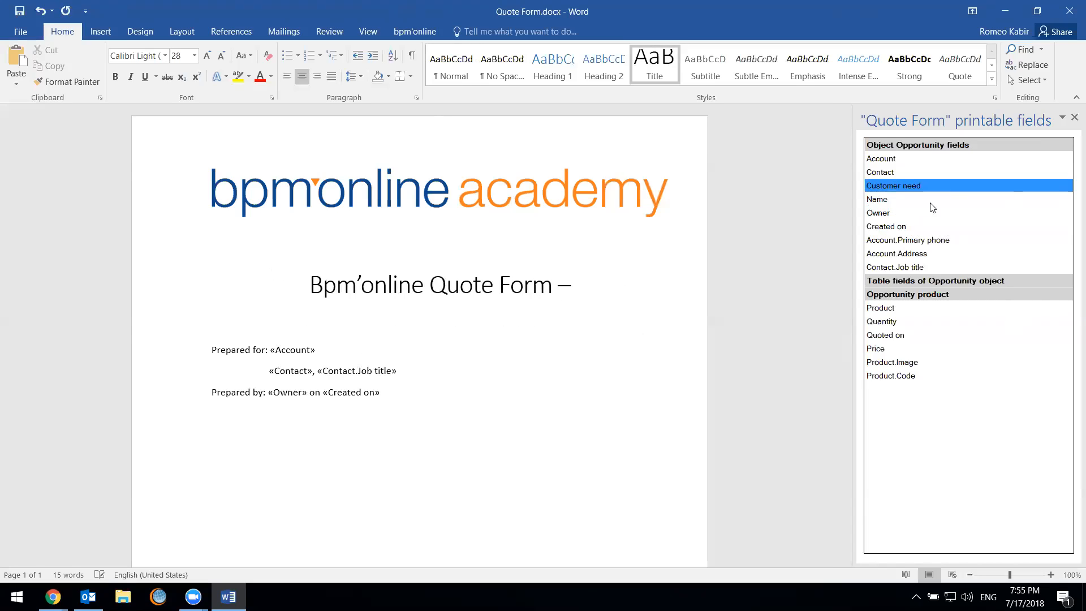
{"action": "left_click_drag", "start_coordinate": [928, 186], "coordinate": [606, 332]}
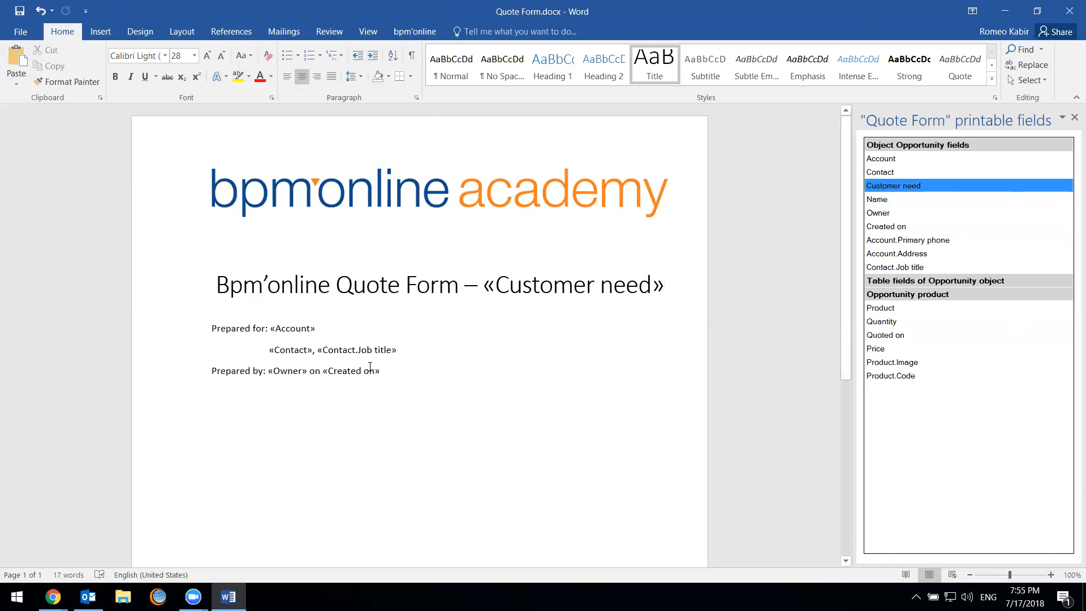
Insert the Account.Address field after the Account field, separated by a comma and a space
{"action": "left_click", "coordinate": [366, 330]}
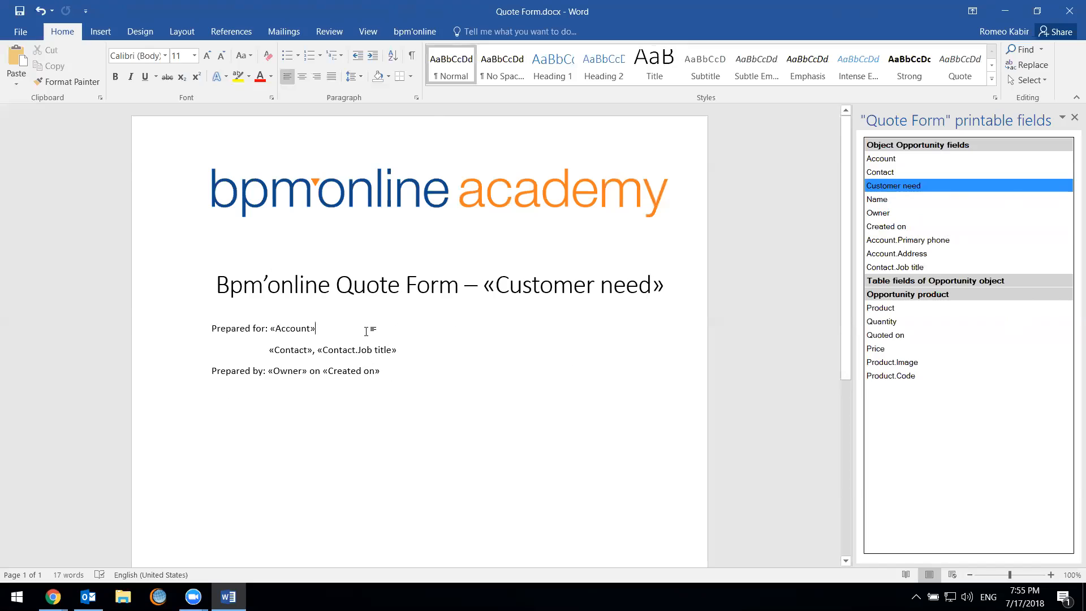
{"action": "type", "text": ","}
{"action": "left_click_drag", "start_coordinate": [896, 253], "coordinate": [614, 335]}
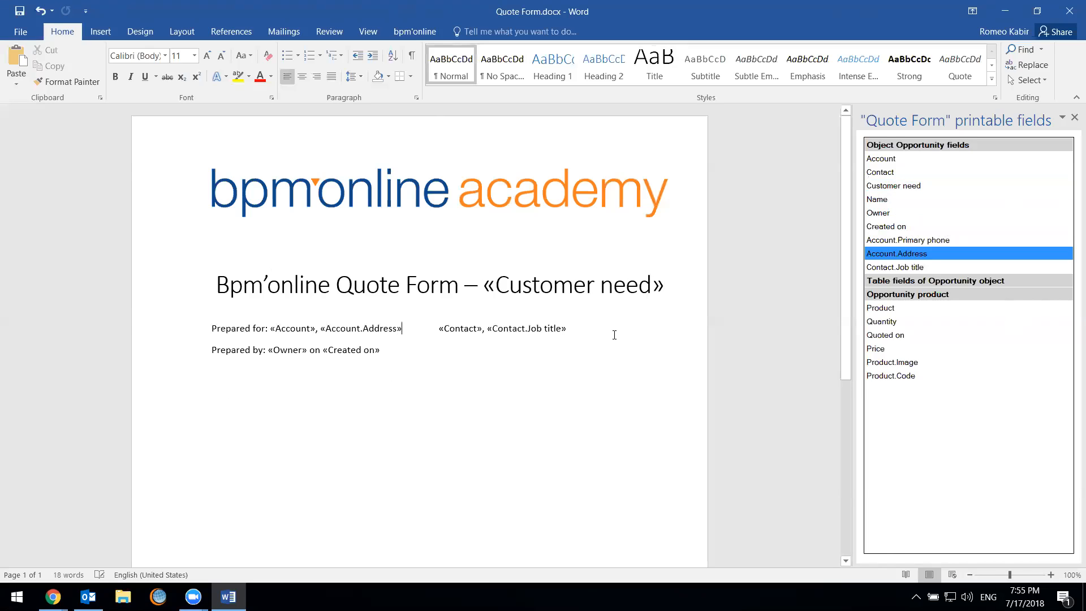
Move the Contact fields back to their own indented line and align the Account fields above with them
{"action": "left_click", "coordinate": [436, 327]}
{"action": "key", "text": "Return"}
{"action": "key", "text": "Tab"}
{"action": "key", "text": "Tab"}
{"action": "left_click", "coordinate": [268, 328]}
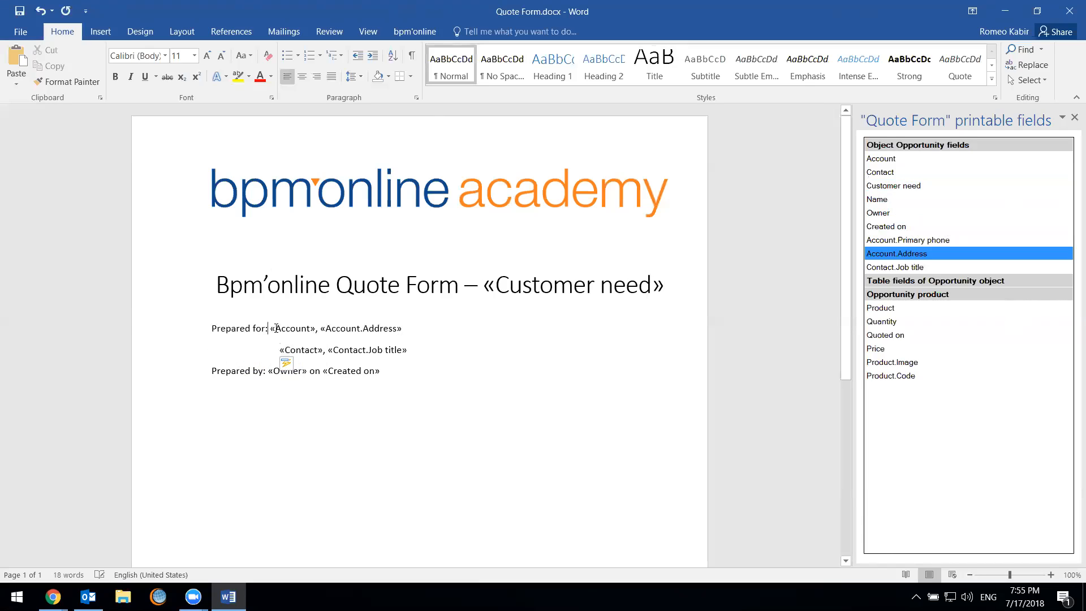
{"action": "left_click", "coordinate": [400, 403]}
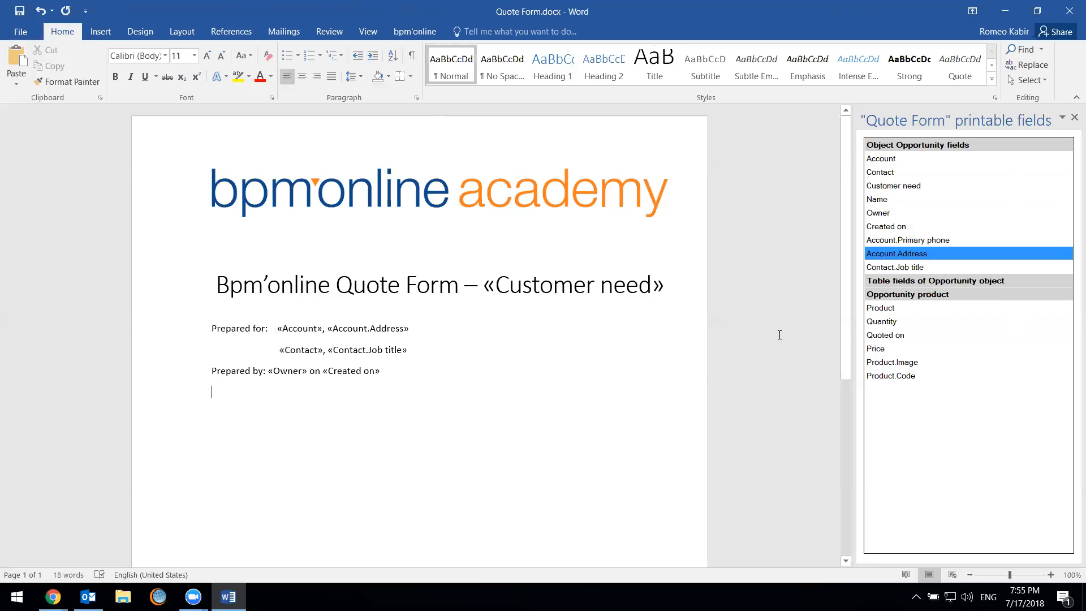
Insert the Opportunity product field table below the "Prepared by:" line
{"action": "scroll", "coordinate": [283, 358], "scroll_direction": "down", "scroll_amount": 3}
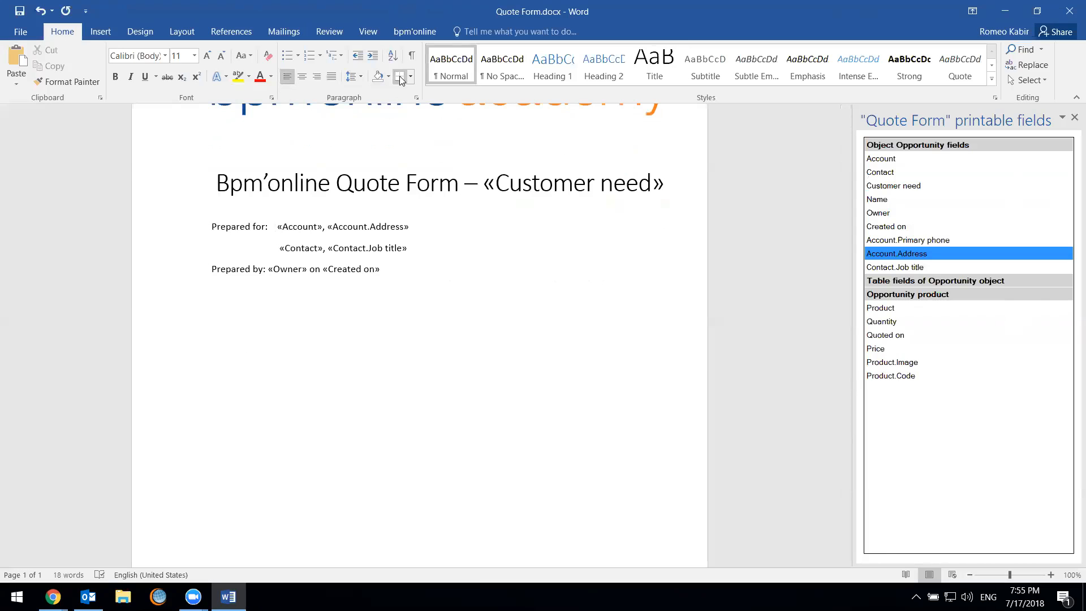
{"action": "left_click", "coordinate": [100, 32]}
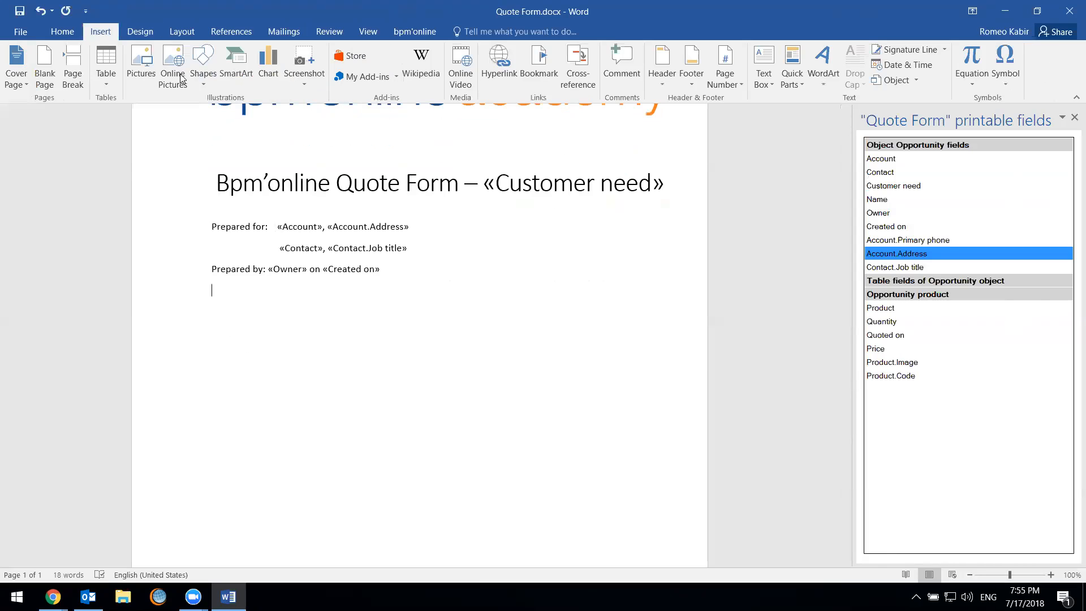
{"action": "left_click", "coordinate": [106, 69]}
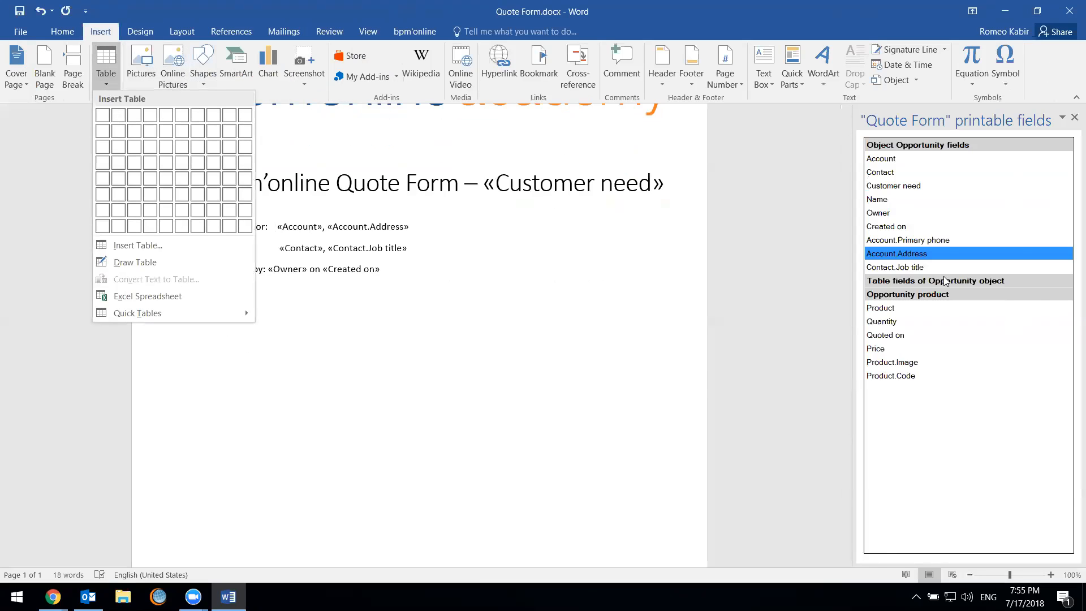
{"action": "left_click", "coordinate": [861, 292]}
{"action": "left_click_drag", "start_coordinate": [879, 297], "coordinate": [243, 312]}
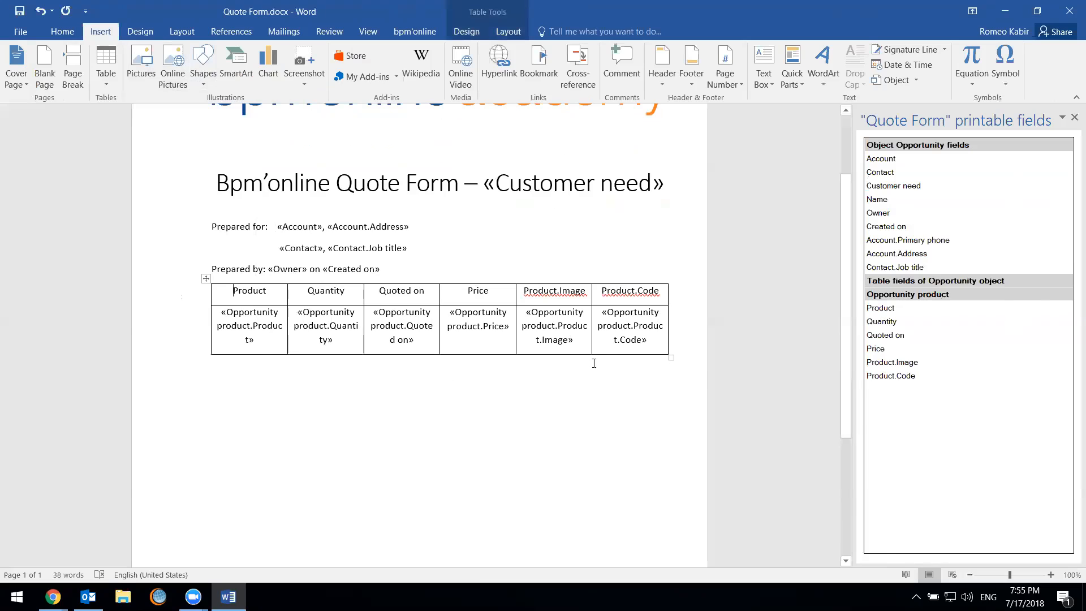
Make the header row of the product table bold
{"action": "left_click_drag", "start_coordinate": [231, 290], "coordinate": [659, 291]}
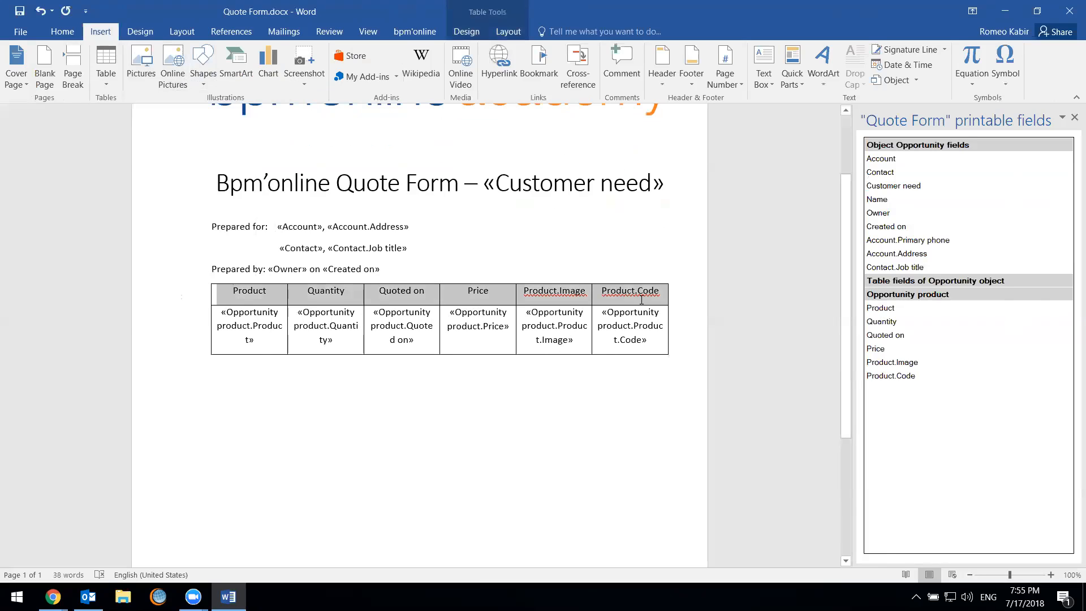
{"action": "left_click", "coordinate": [62, 31]}
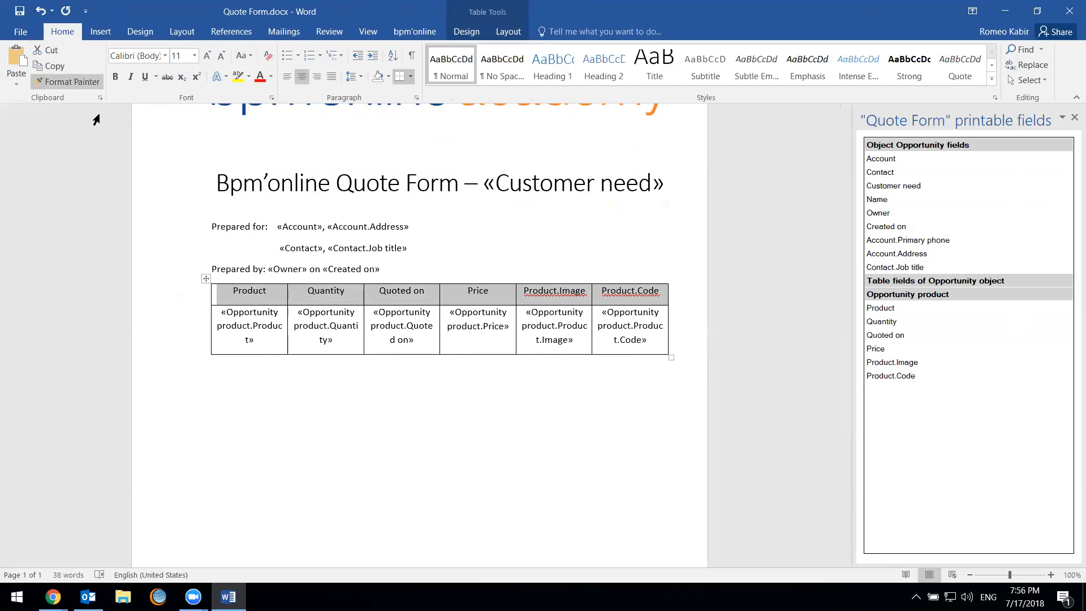
{"action": "left_click", "coordinate": [115, 76]}
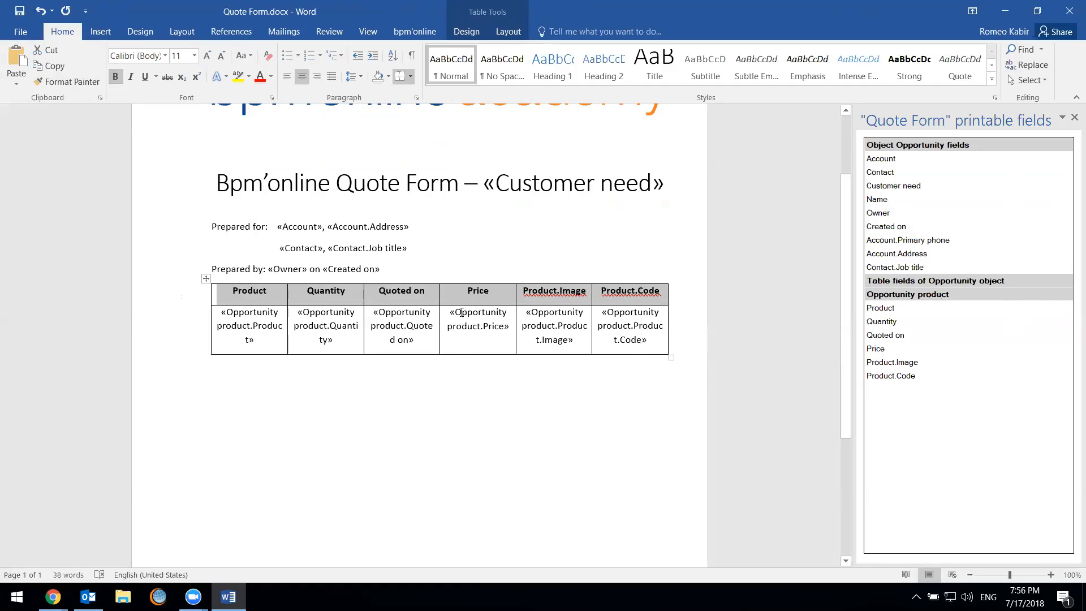
{"action": "left_click", "coordinate": [464, 295]}
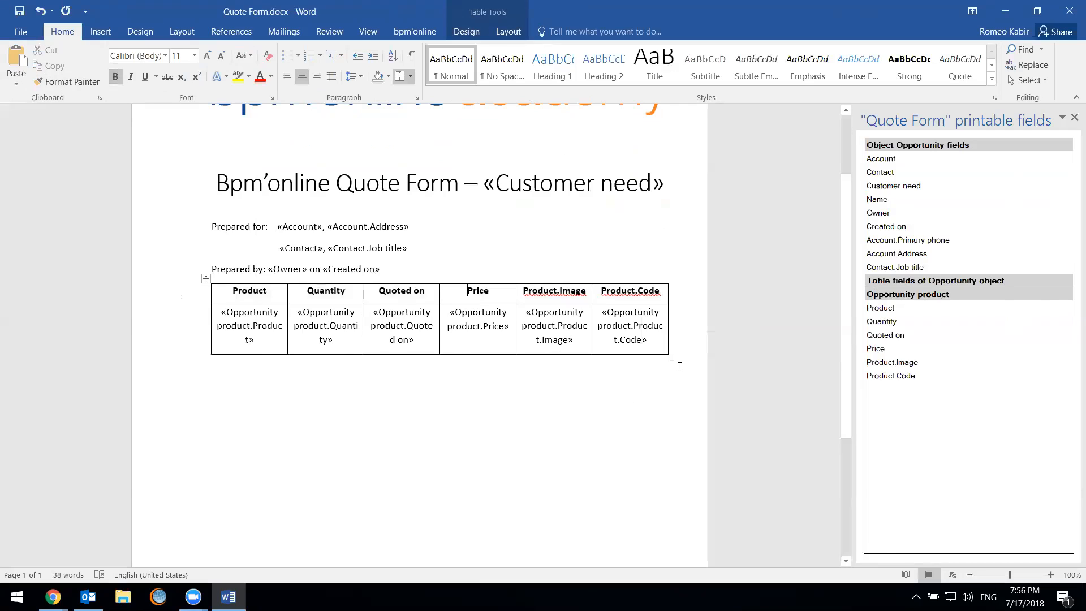
Turn the product field in the table's first column into a numbered list item starting with "1)"
{"action": "left_click", "coordinate": [213, 315]}
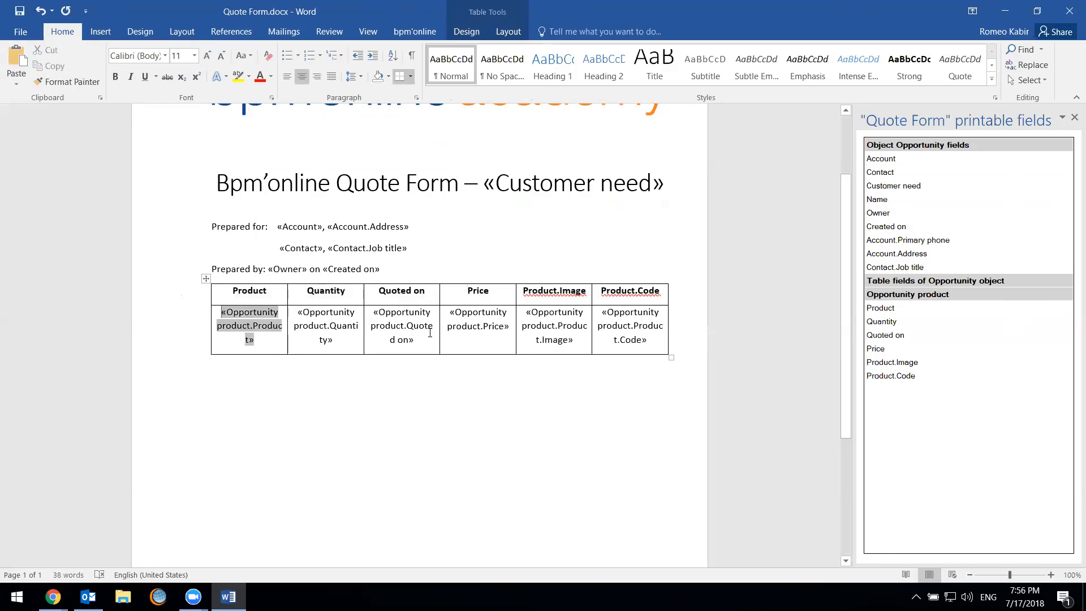
{"action": "type", "text": "1)"}
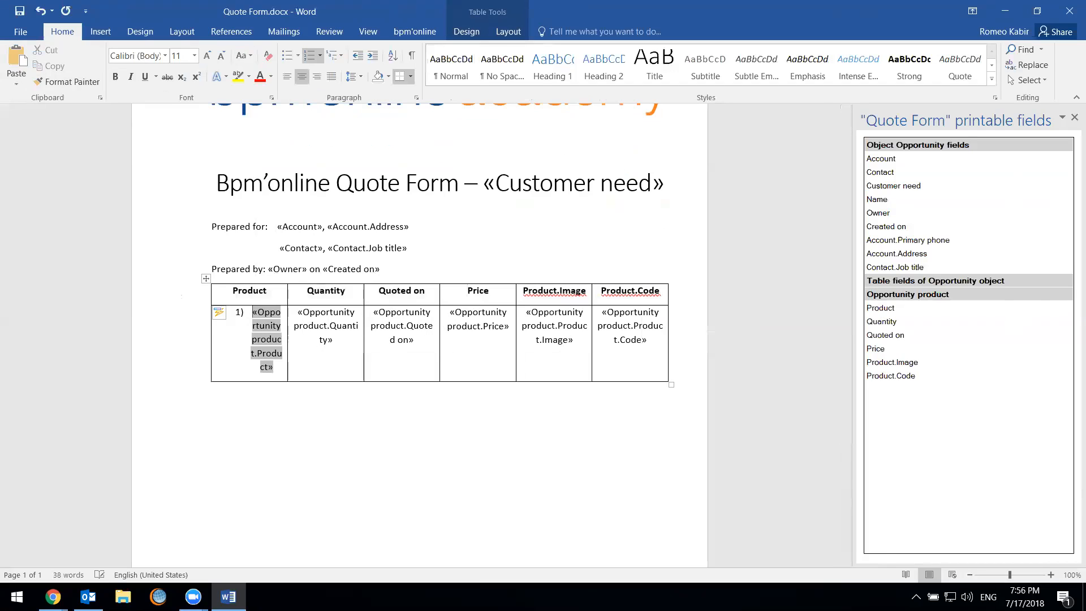
{"action": "left_click", "coordinate": [368, 507]}
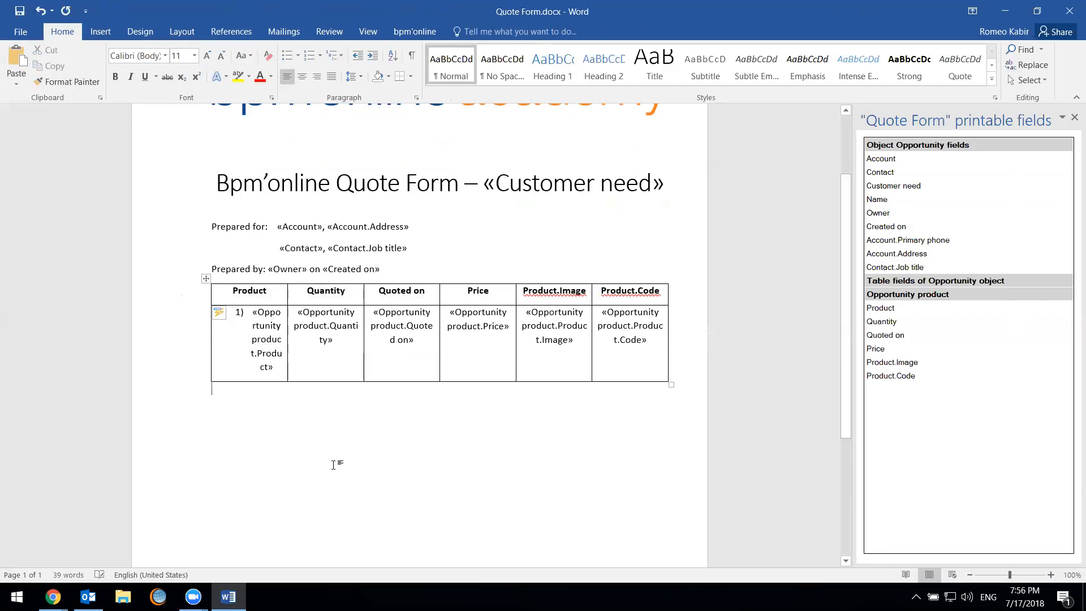
Review the finished template and save it in bpm'online
{"action": "scroll", "coordinate": [406, 267], "scroll_direction": "up", "scroll_amount": 2}
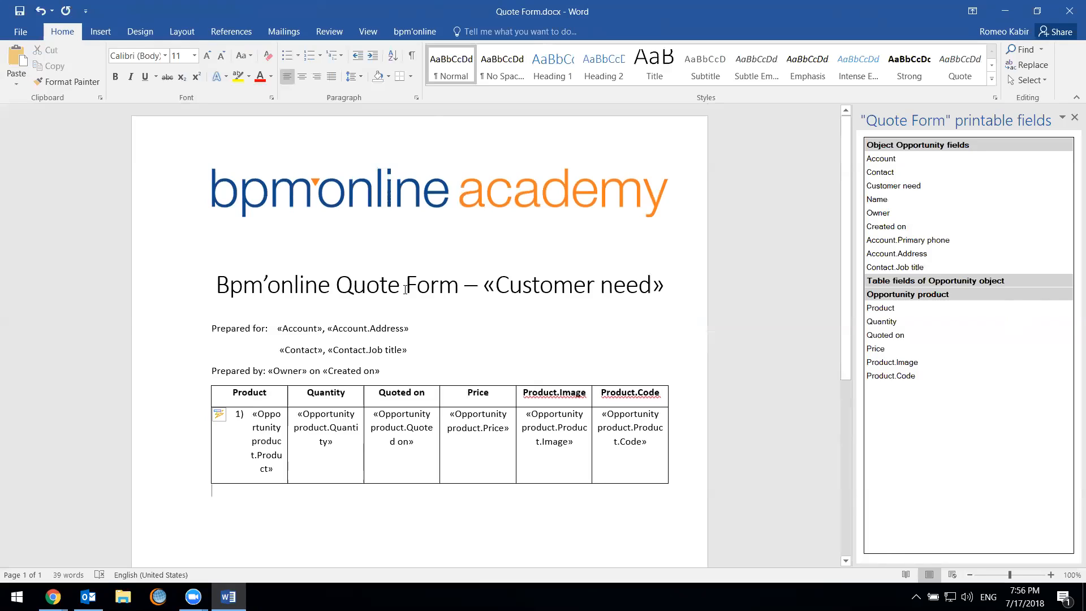
{"action": "scroll", "coordinate": [405, 289], "scroll_direction": "down", "scroll_amount": 1}
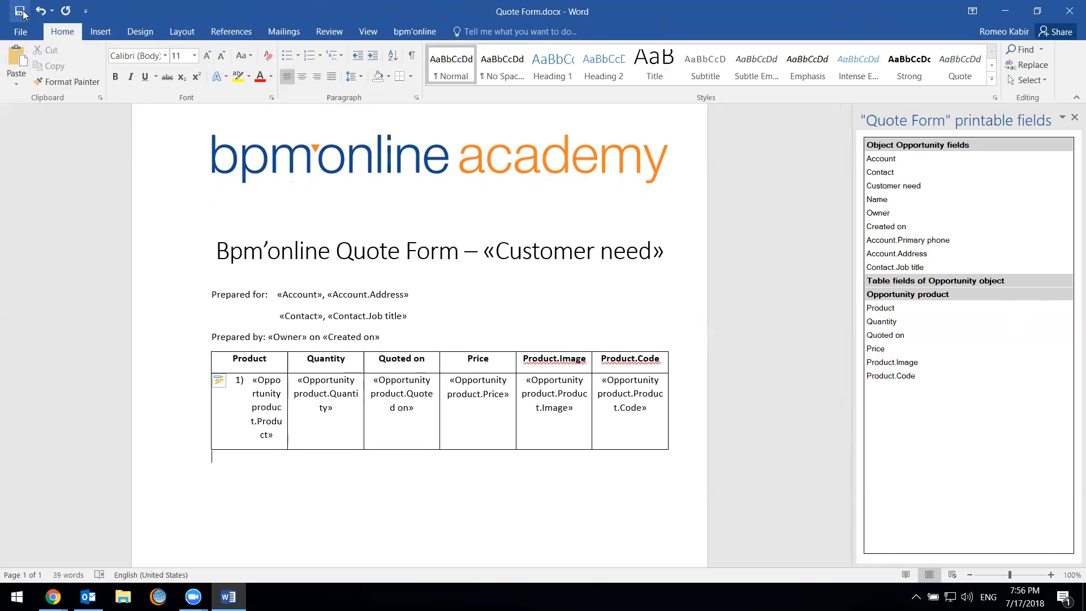
{"action": "left_click", "coordinate": [422, 30]}
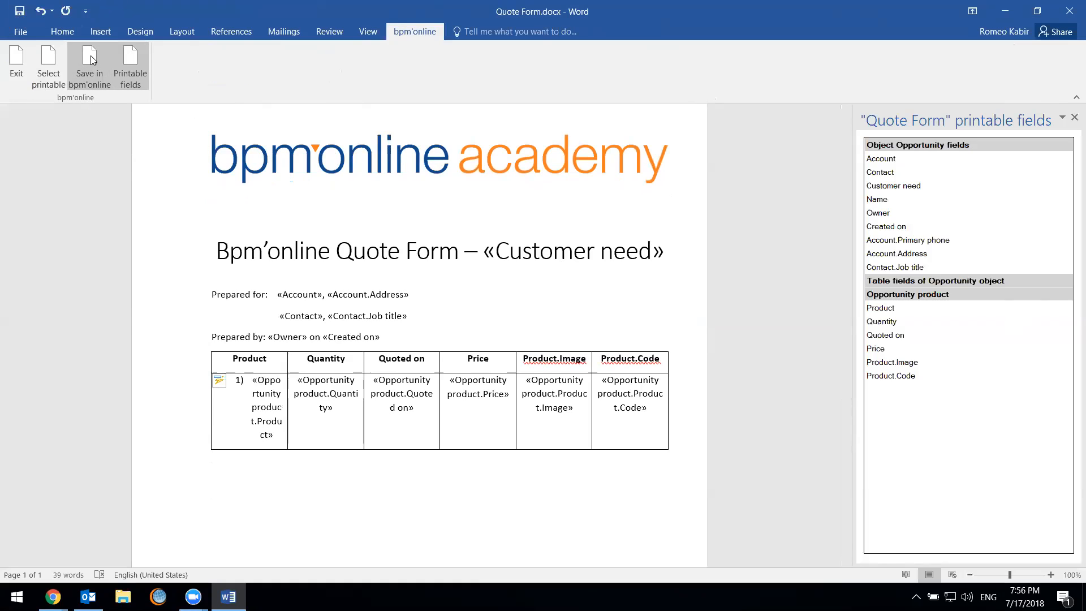
{"action": "left_click", "coordinate": [87, 82]}
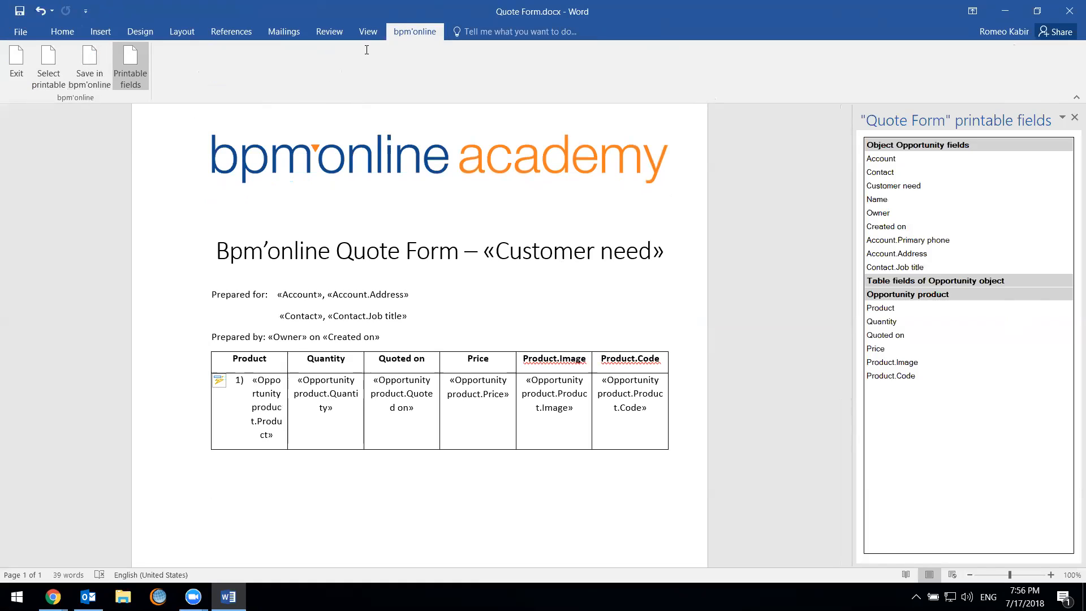
Switch to the Chrome window with the printables list, dismiss its open dialog and close the window
{"action": "mouse_move", "coordinate": [53, 597]}
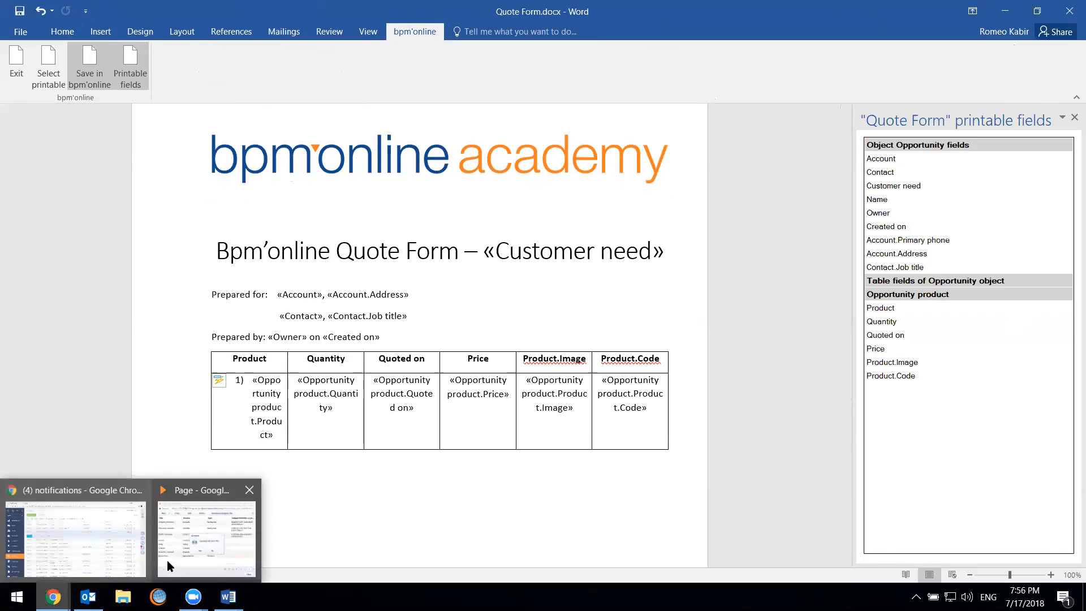
{"action": "left_click", "coordinate": [164, 562]}
{"action": "left_click", "coordinate": [644, 315]}
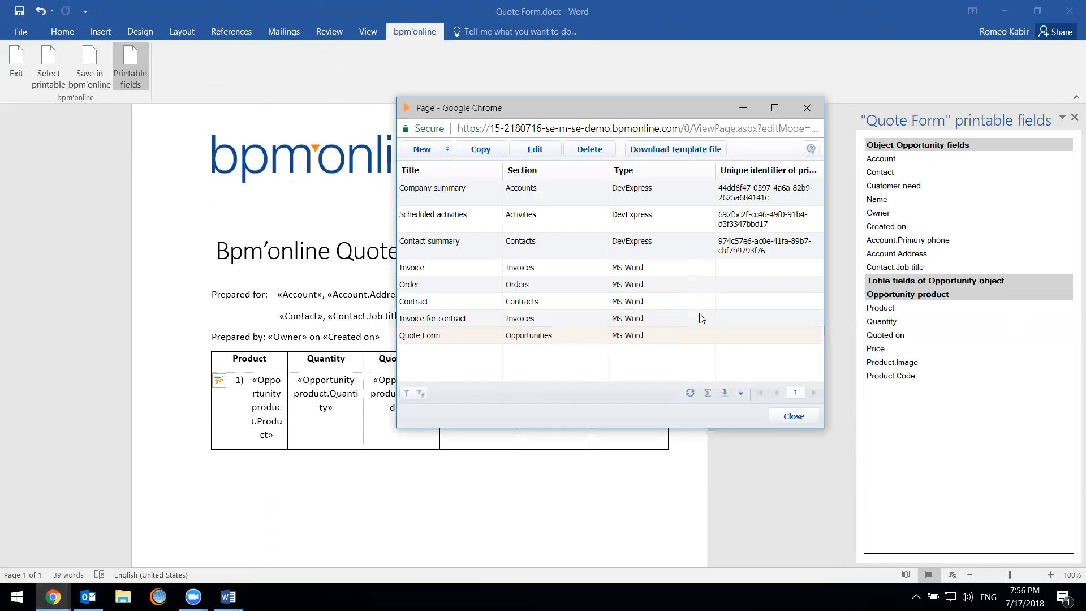
{"action": "left_click", "coordinate": [807, 108]}
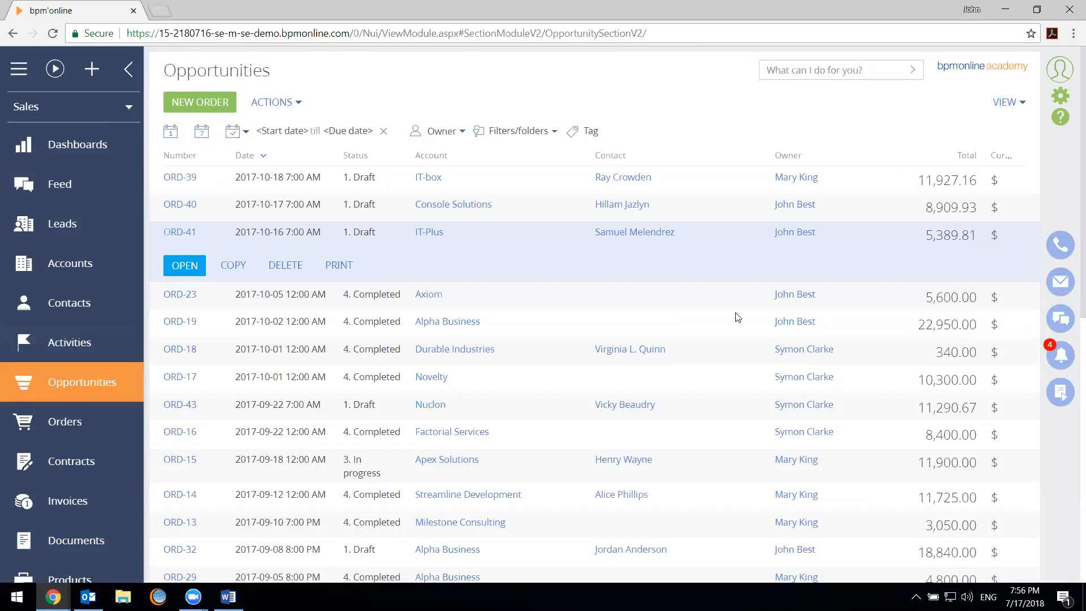
Remove the Supervisor owner filter from the opportunities list and open the "088 / Creative Solutions / Sale of Services" opportunity
{"action": "left_click", "coordinate": [456, 247]}
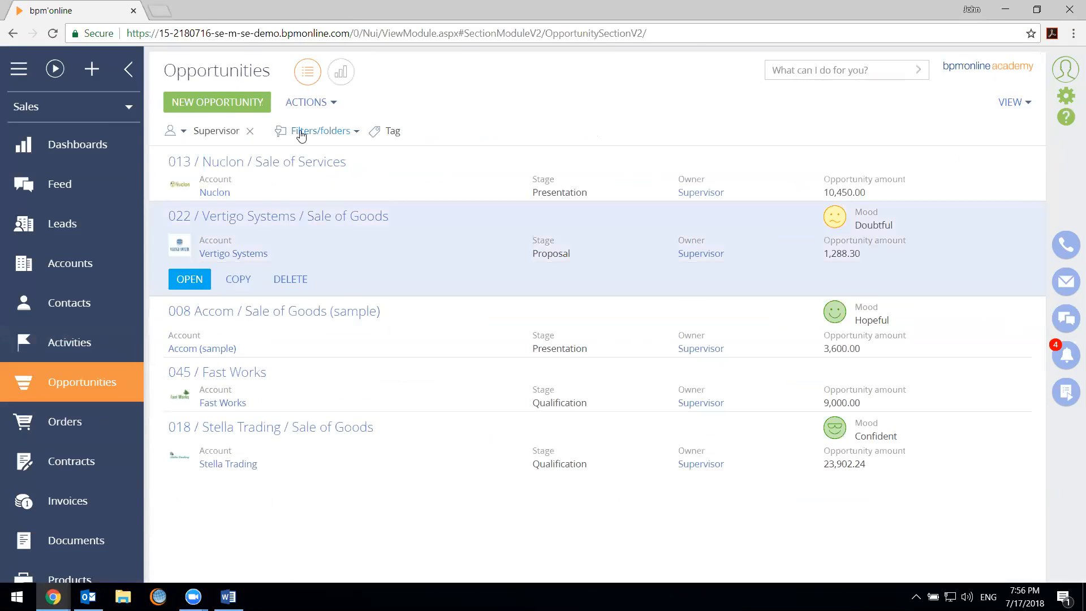
{"action": "left_click", "coordinate": [250, 132]}
{"action": "scroll", "coordinate": [475, 396], "scroll_direction": "down", "scroll_amount": 4}
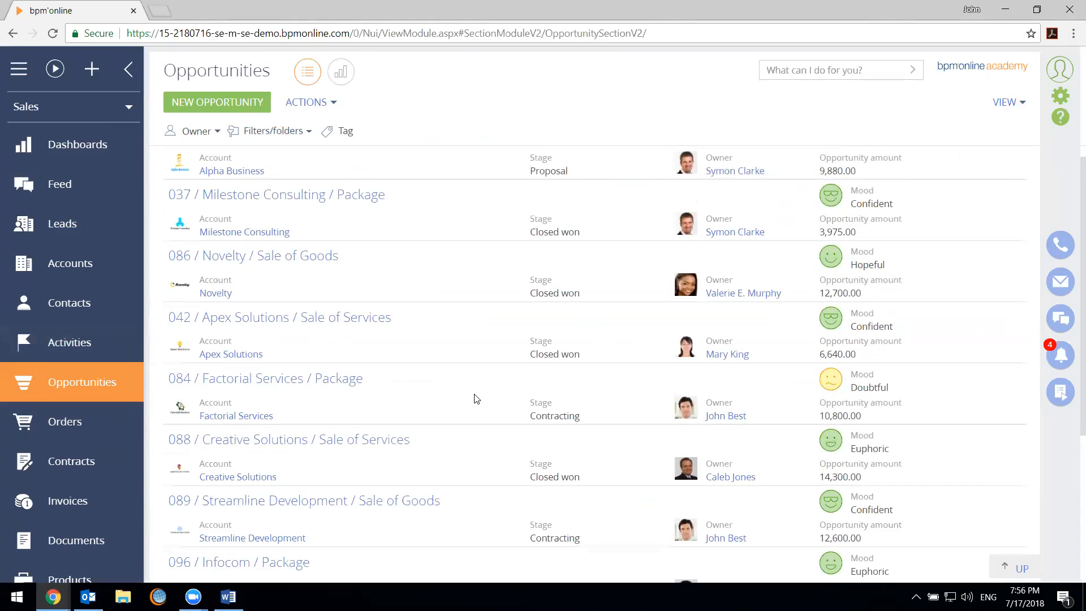
{"action": "scroll", "coordinate": [439, 367], "scroll_direction": "up", "scroll_amount": 1}
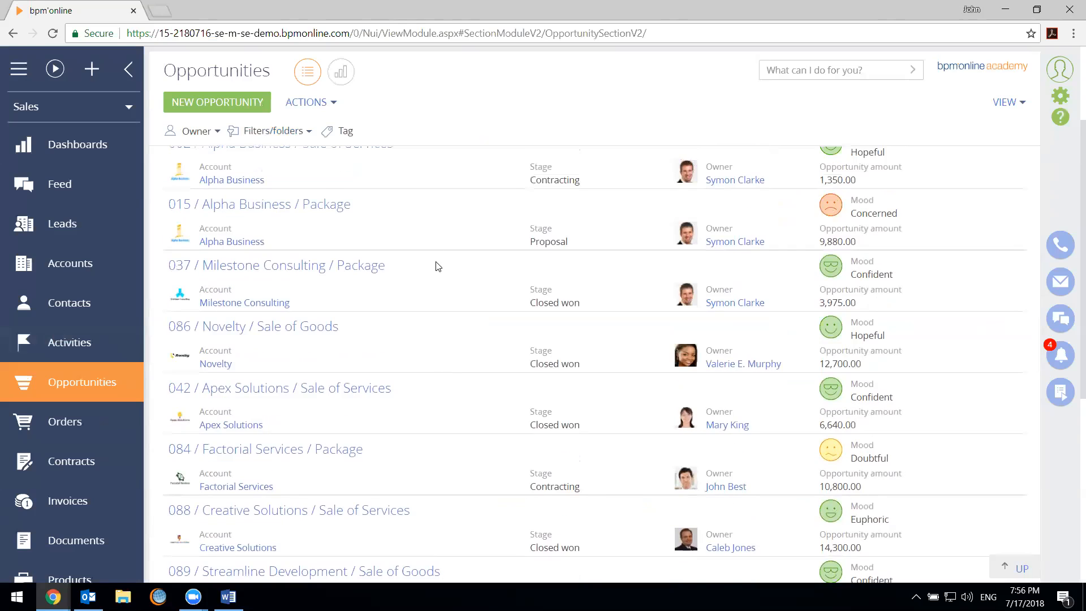
{"action": "scroll", "coordinate": [450, 306], "scroll_direction": "down", "scroll_amount": 1}
{"action": "scroll", "coordinate": [453, 311], "scroll_direction": "down", "scroll_amount": 4}
{"action": "scroll", "coordinate": [566, 297], "scroll_direction": "up", "scroll_amount": 2}
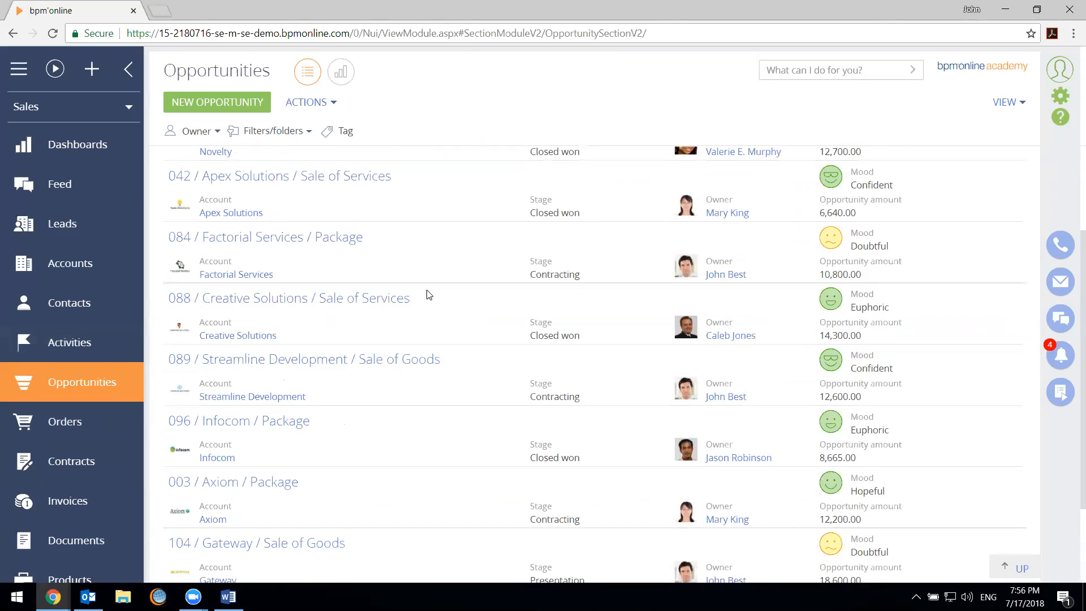
{"action": "left_click", "coordinate": [299, 341]}
{"action": "left_click", "coordinate": [195, 366]}
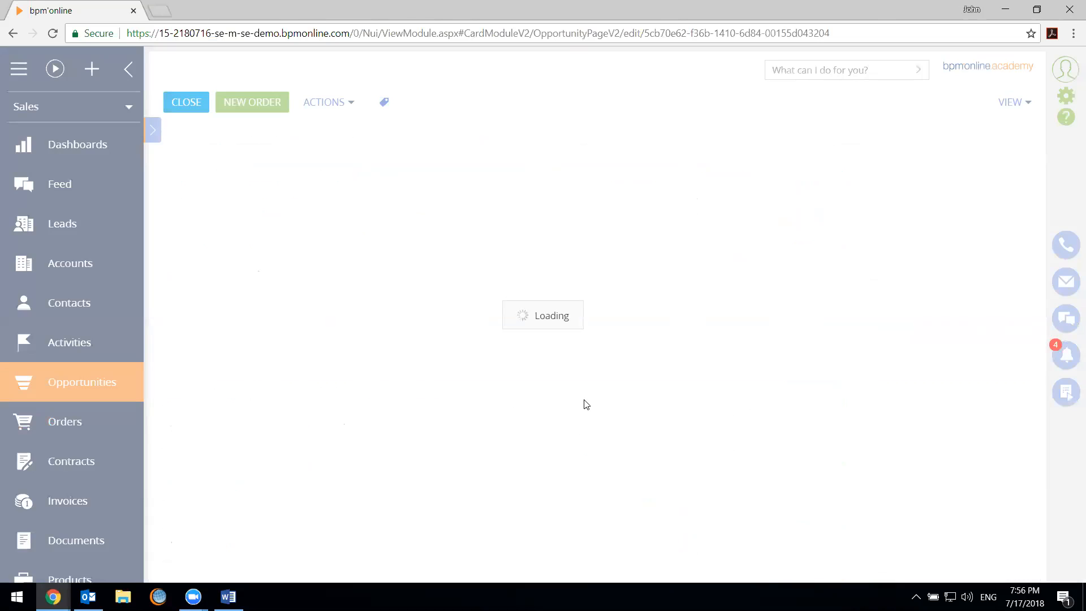
Check the products and opportunity details of the "088 / Creative Solutions / Sale of Services" opportunity and return to the opportunities list
{"action": "scroll", "coordinate": [586, 401], "scroll_direction": "down", "scroll_amount": 1}
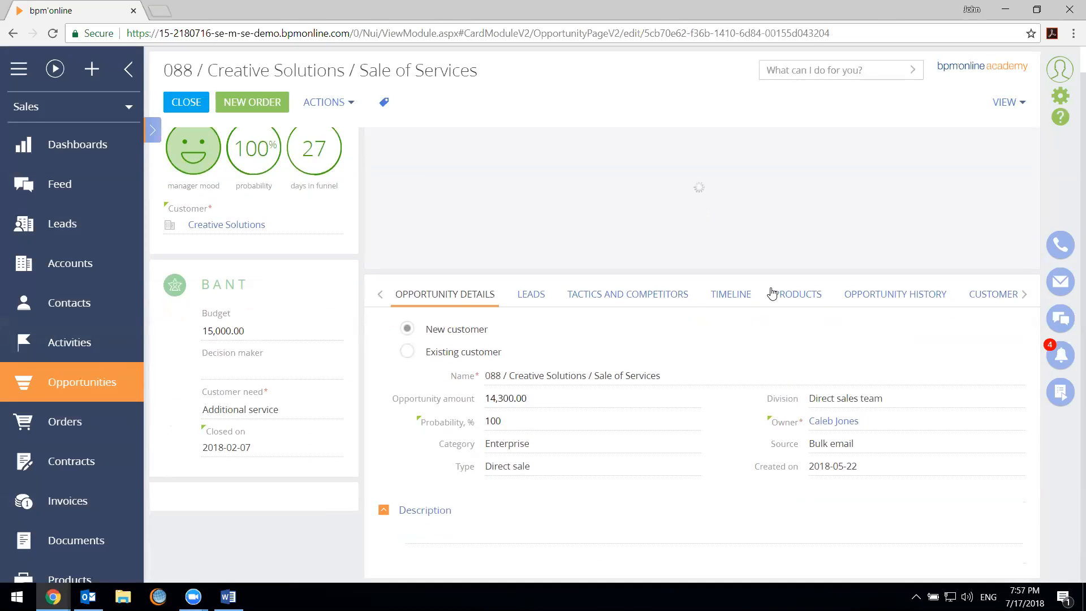
{"action": "left_click", "coordinate": [809, 300]}
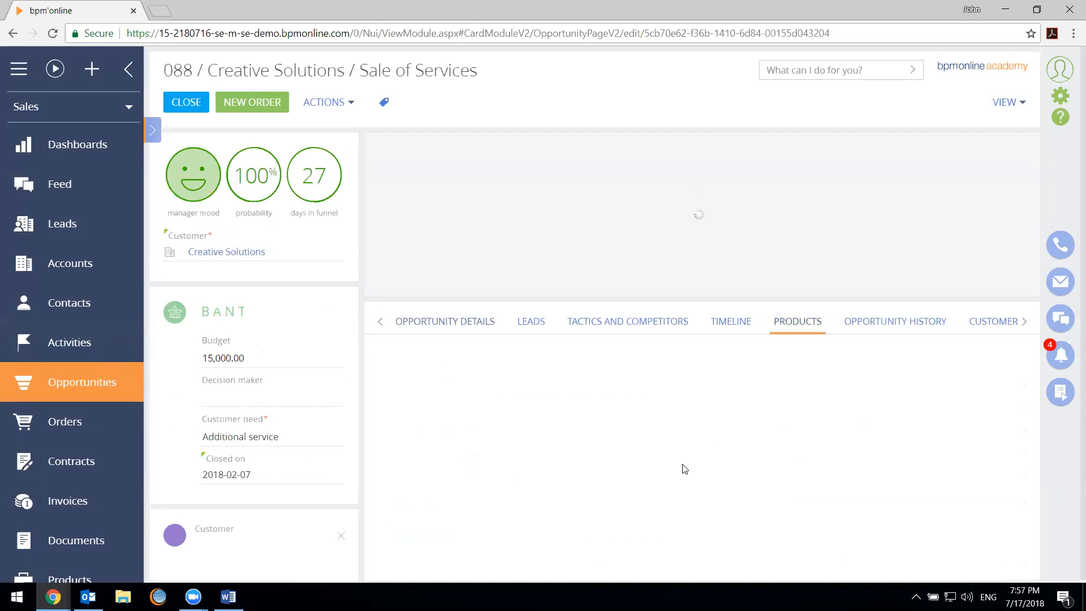
{"action": "scroll", "coordinate": [573, 415], "scroll_direction": "down", "scroll_amount": 3}
{"action": "scroll", "coordinate": [577, 339], "scroll_direction": "up", "scroll_amount": 2}
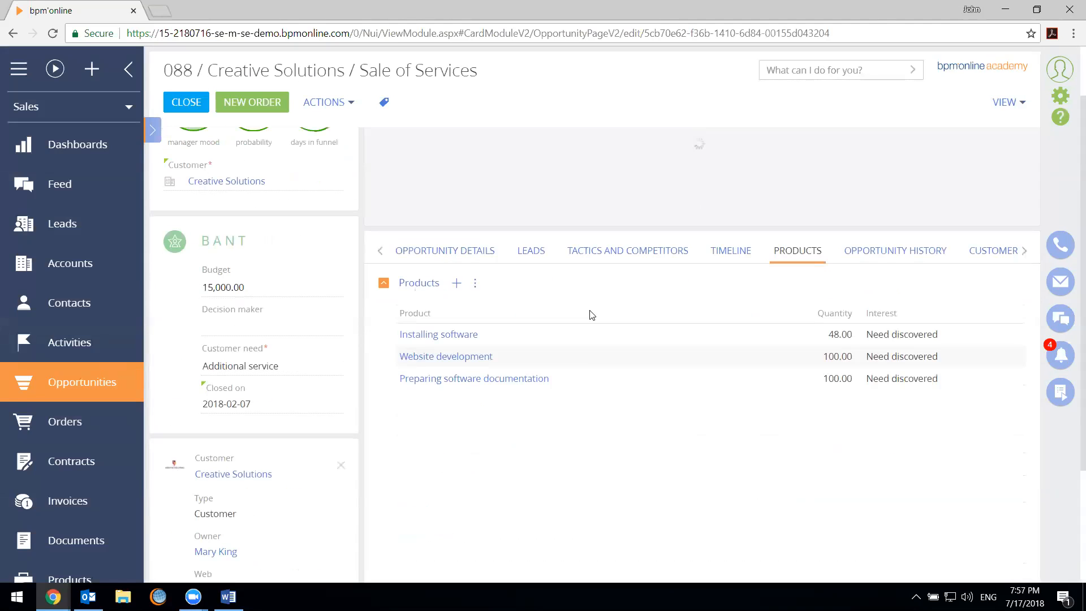
{"action": "left_click", "coordinate": [430, 255]}
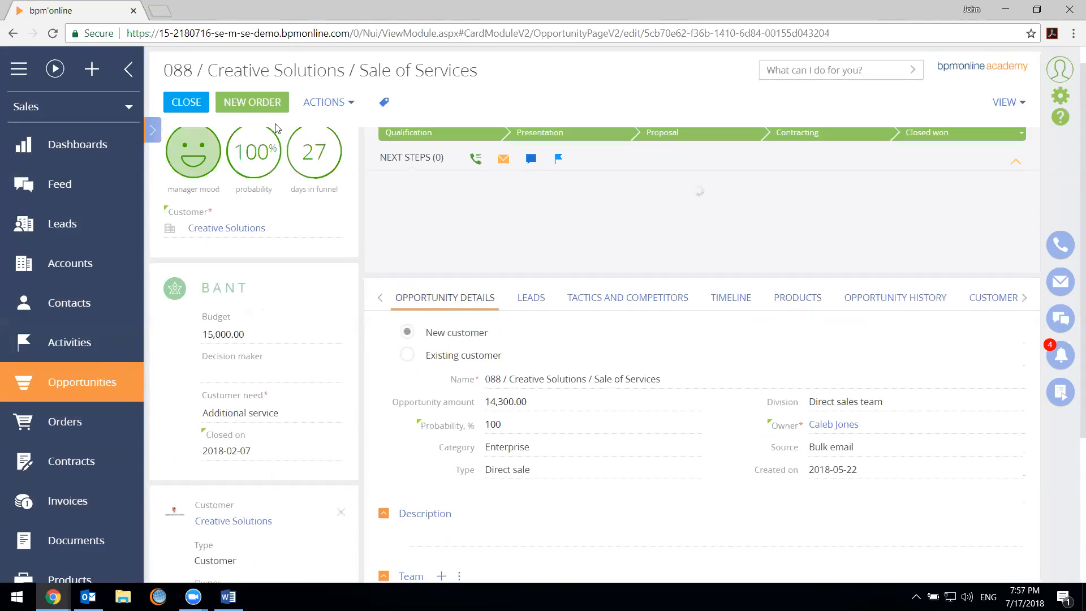
{"action": "left_click", "coordinate": [189, 104]}
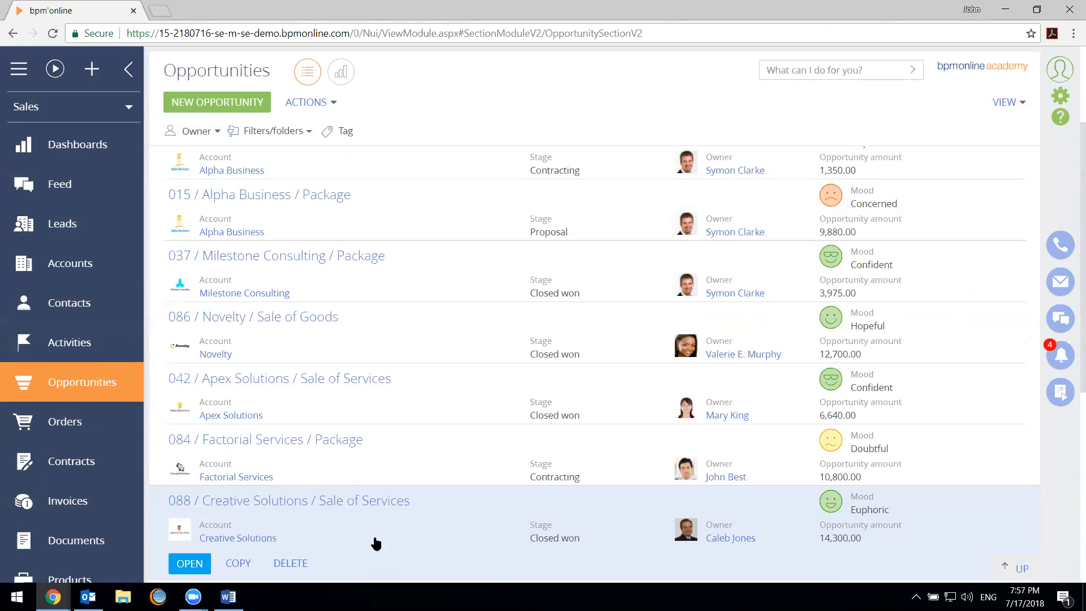
{"action": "left_click", "coordinate": [187, 108]}
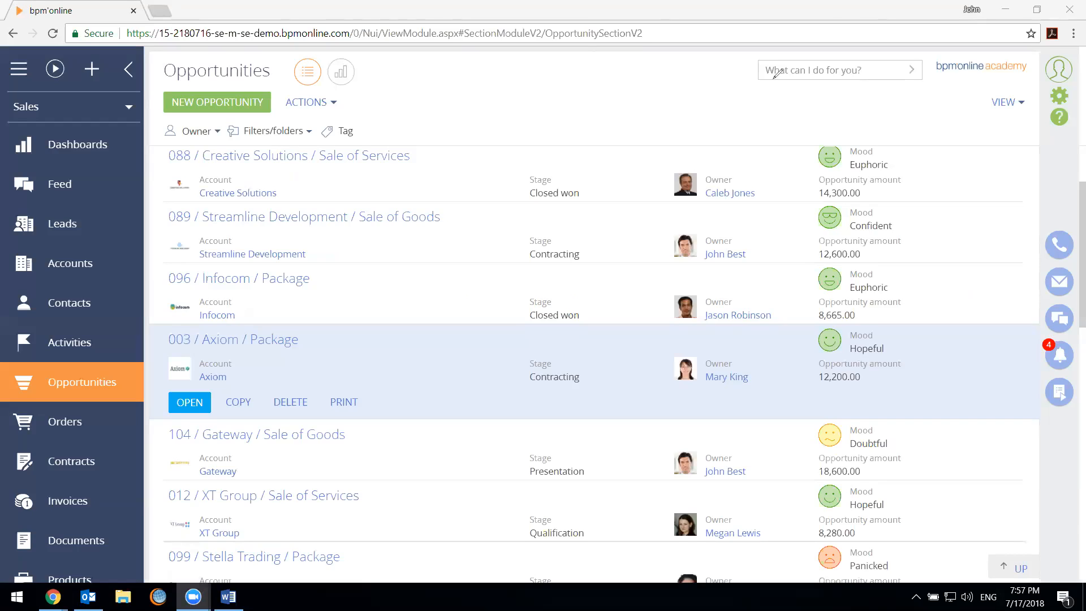
Open the "003 / Axiom / Package" opportunity, check its products and return to the opportunities list
{"action": "left_click", "coordinate": [189, 402]}
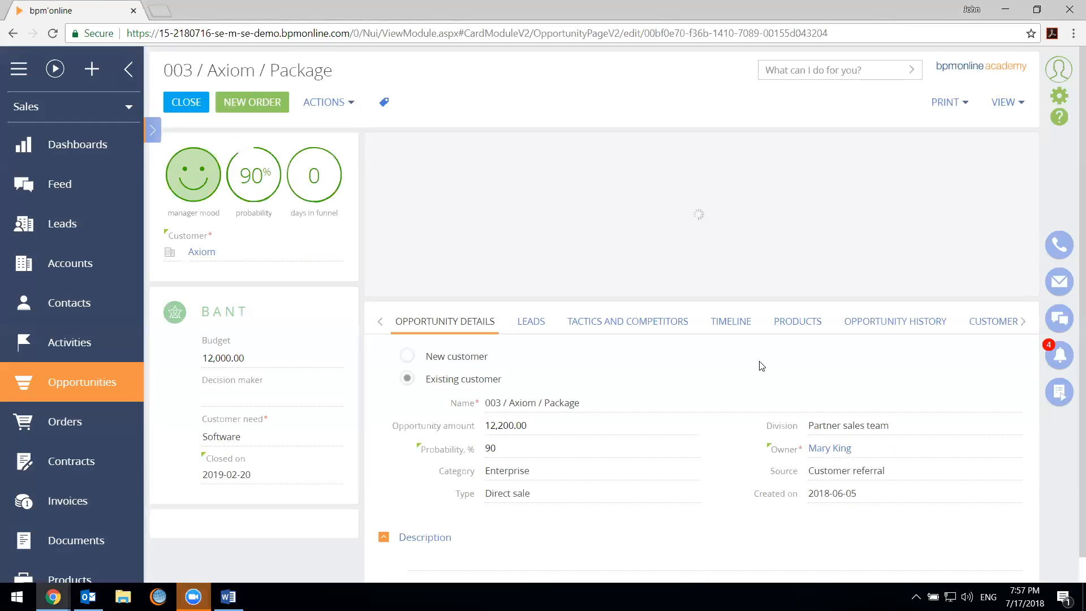
{"action": "left_click", "coordinate": [798, 322]}
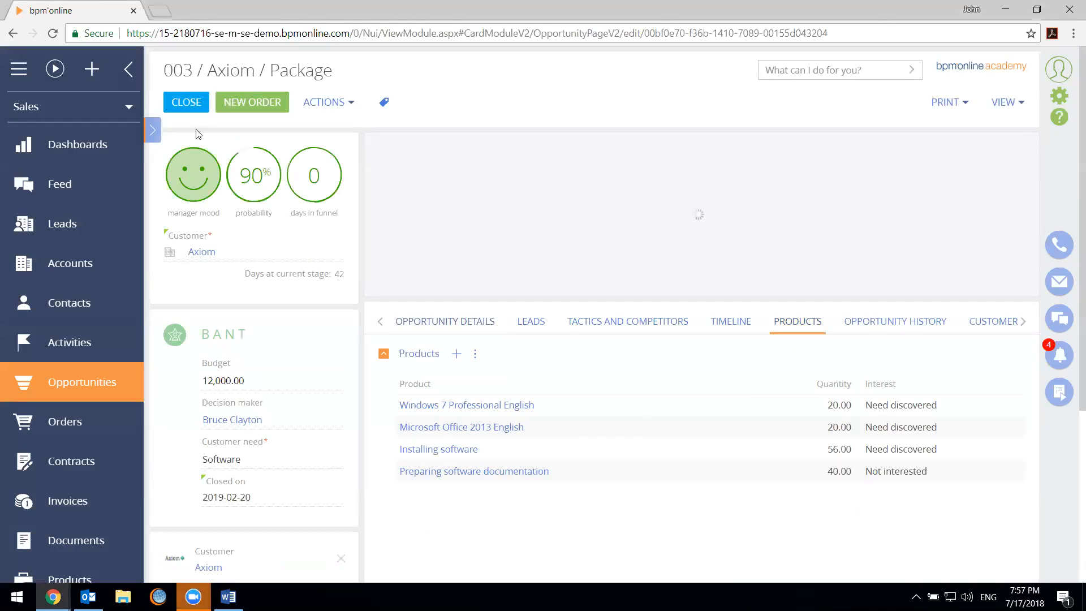
{"action": "left_click", "coordinate": [184, 104]}
{"action": "scroll", "coordinate": [342, 535], "scroll_direction": "down", "scroll_amount": 2}
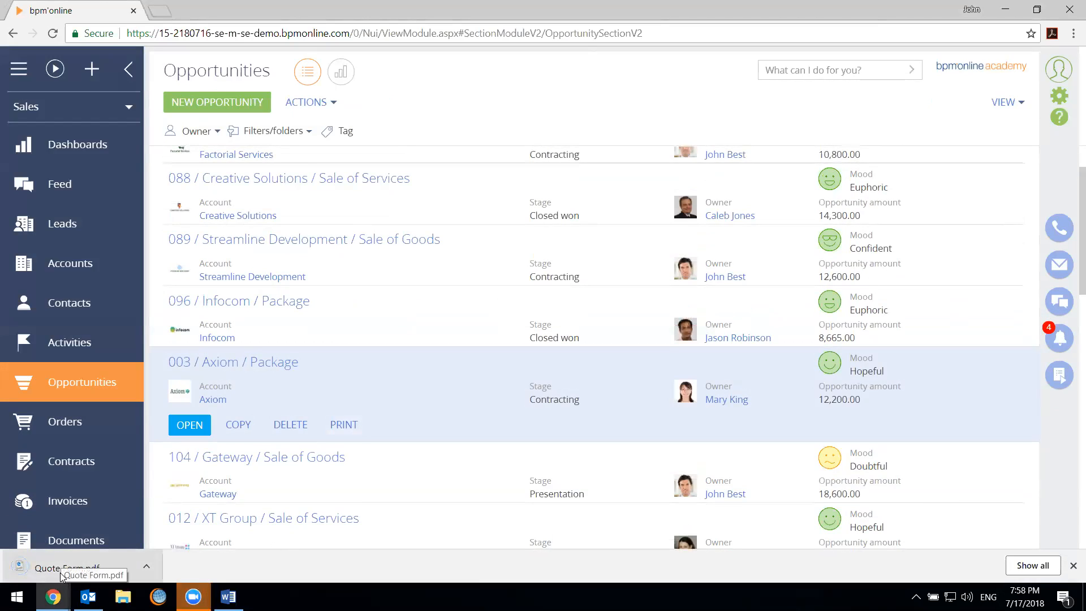
Open the downloaded Quote Form.pdf for the Axiom opportunity and check its title, "Prepared for" and "Prepared by" lines
{"action": "left_click", "coordinate": [63, 568]}
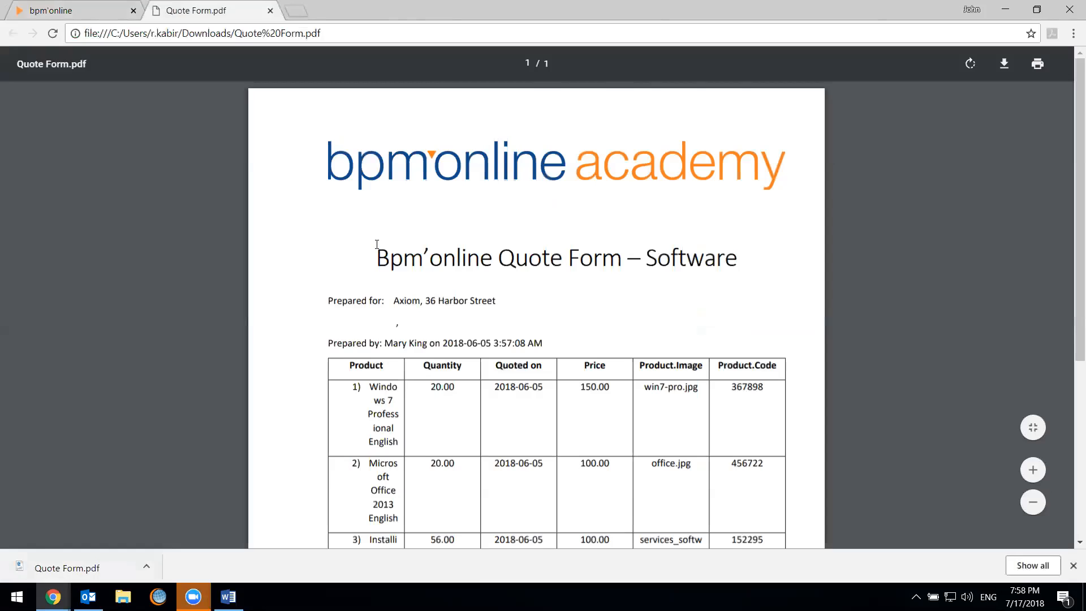
{"action": "left_click_drag", "start_coordinate": [648, 264], "coordinate": [802, 271]}
{"action": "left_click", "coordinate": [802, 271]}
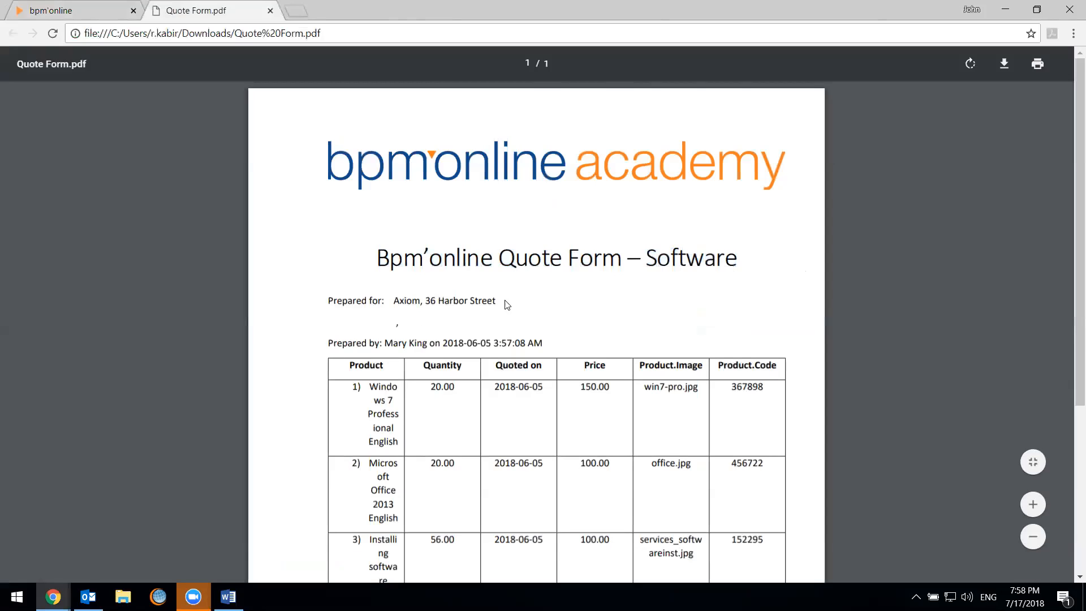
{"action": "left_click_drag", "start_coordinate": [394, 302], "coordinate": [501, 306]}
{"action": "left_click", "coordinate": [500, 306]}
{"action": "left_click_drag", "start_coordinate": [394, 348], "coordinate": [474, 345]}
{"action": "left_click", "coordinate": [473, 345]}
Examine the numbered products and quantities in the quote's product table, and switch back to the opportunities list
{"action": "scroll", "coordinate": [632, 412], "scroll_direction": "down", "scroll_amount": 4}
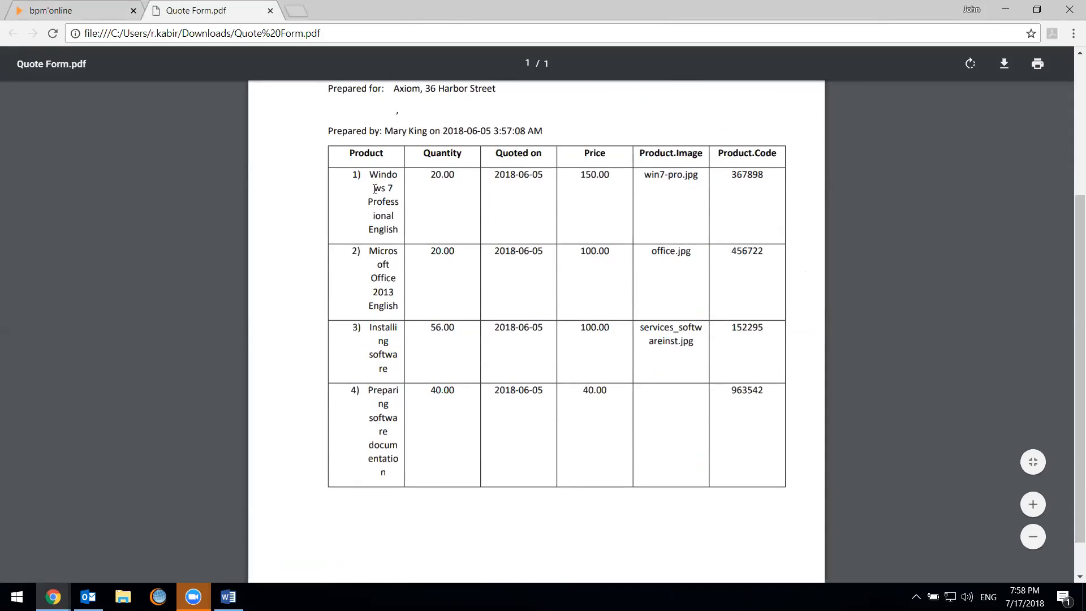
{"action": "left_click_drag", "start_coordinate": [350, 175], "coordinate": [399, 237]}
{"action": "left_click", "coordinate": [399, 237]}
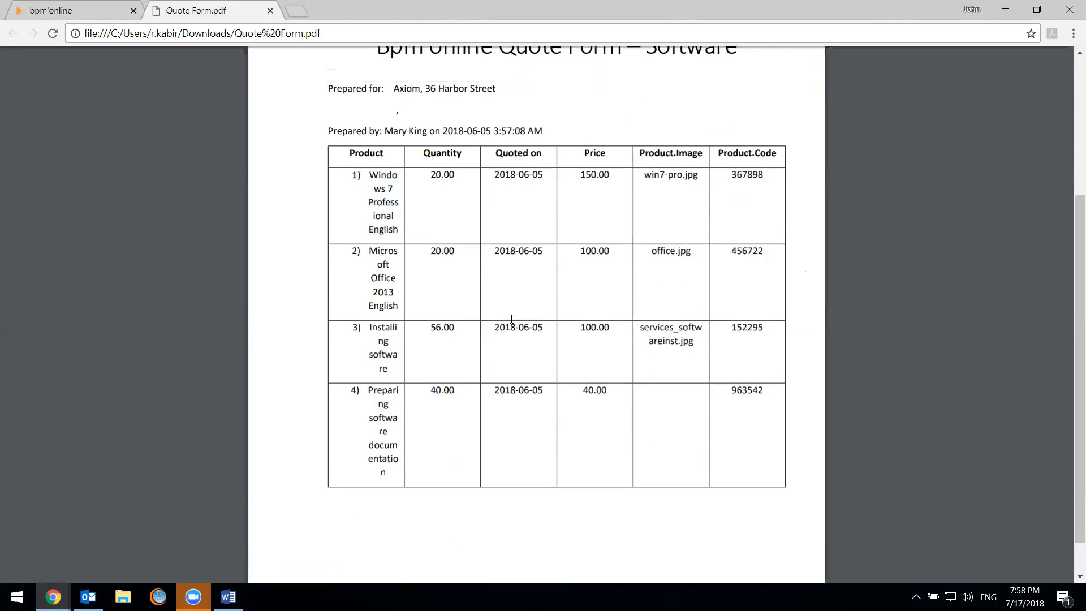
{"action": "left_click_drag", "start_coordinate": [369, 175], "coordinate": [391, 236]}
{"action": "left_click", "coordinate": [393, 242]}
{"action": "left_click_drag", "start_coordinate": [444, 178], "coordinate": [439, 256]}
{"action": "left_click", "coordinate": [439, 256]}
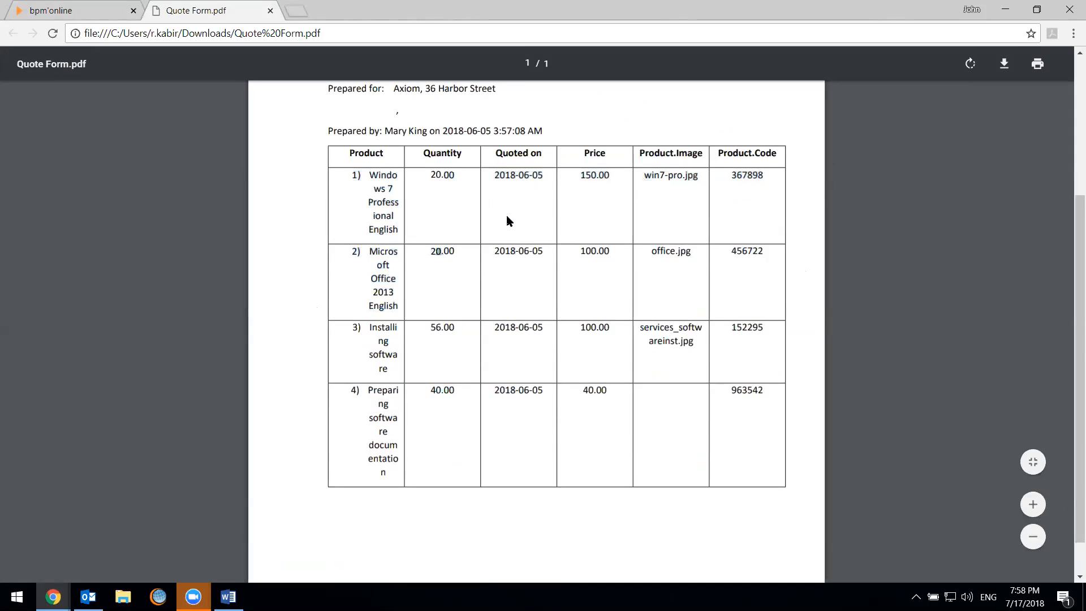
{"action": "scroll", "coordinate": [525, 292], "scroll_direction": "up", "scroll_amount": 1}
{"action": "scroll", "coordinate": [525, 292], "scroll_direction": "up", "scroll_amount": 1}
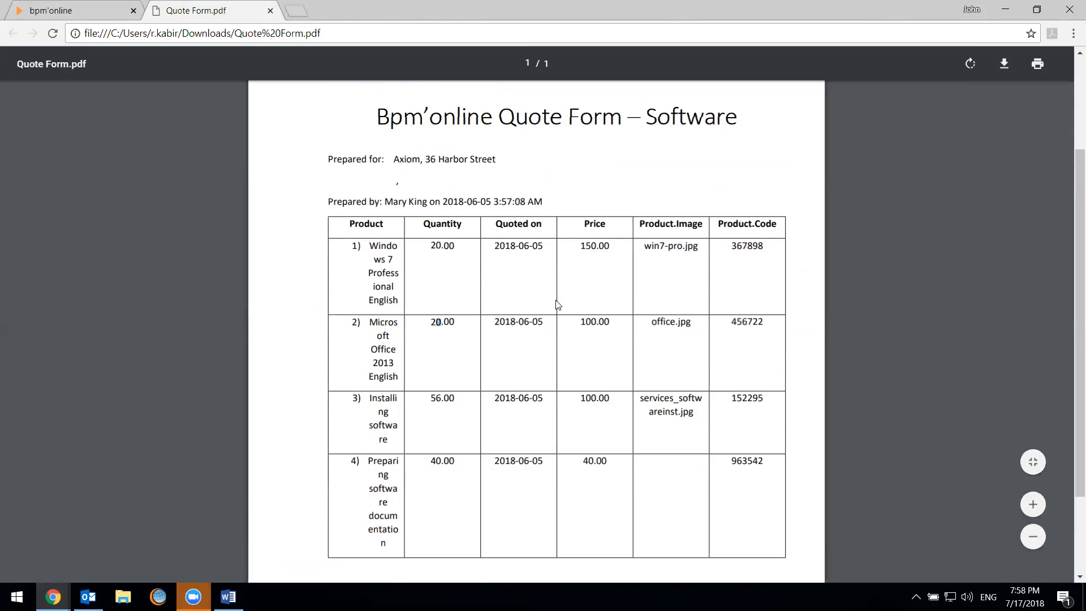
{"action": "scroll", "coordinate": [549, 288], "scroll_direction": "up", "scroll_amount": 3}
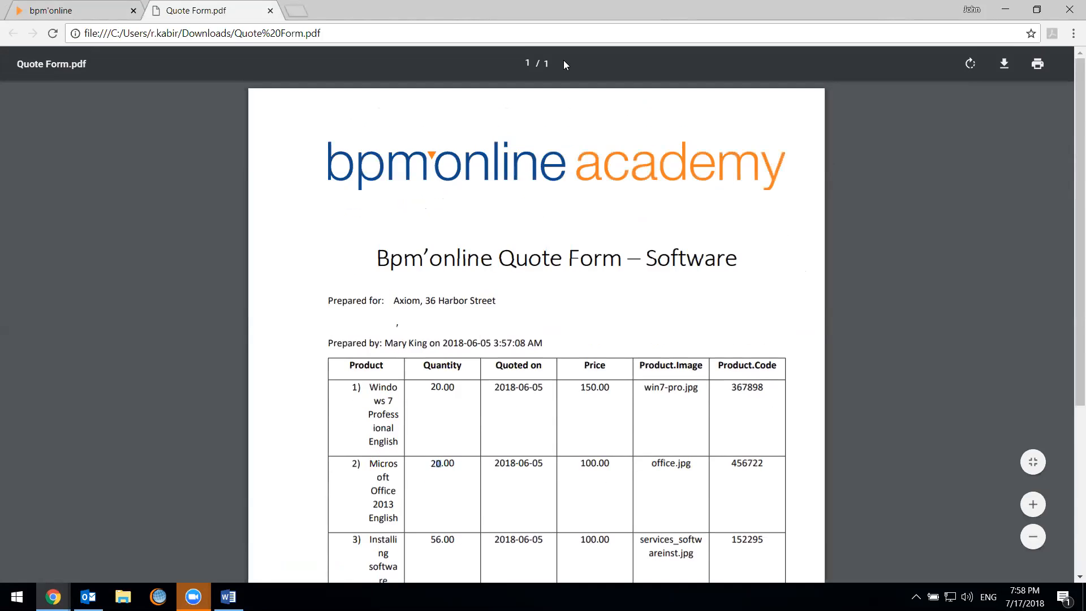
{"action": "key", "text": "ctrl+shift+Tab"}
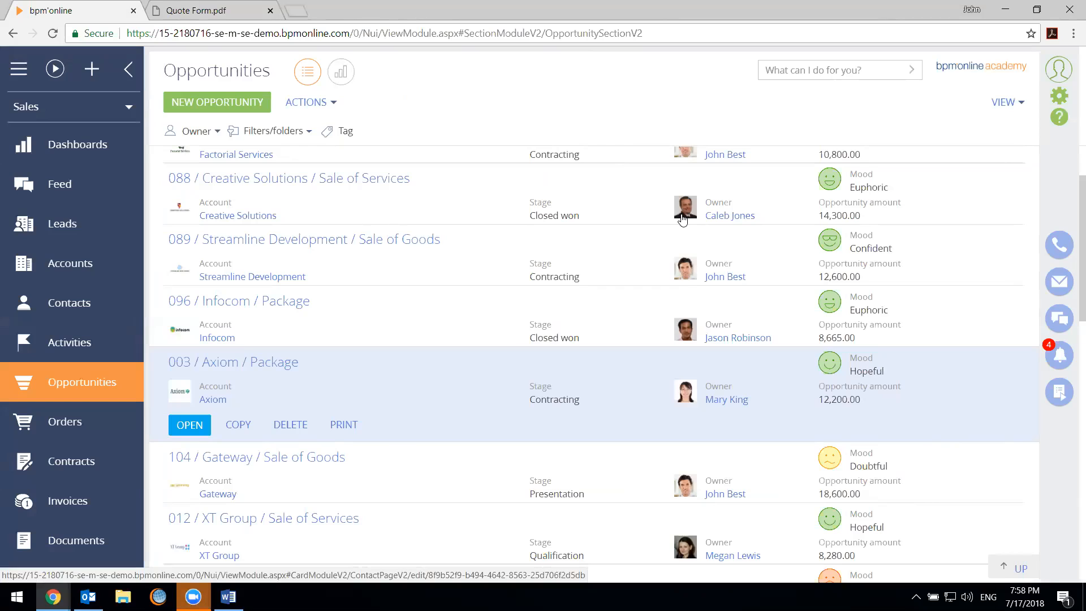
{"action": "mouse_move", "coordinate": [683, 220]}
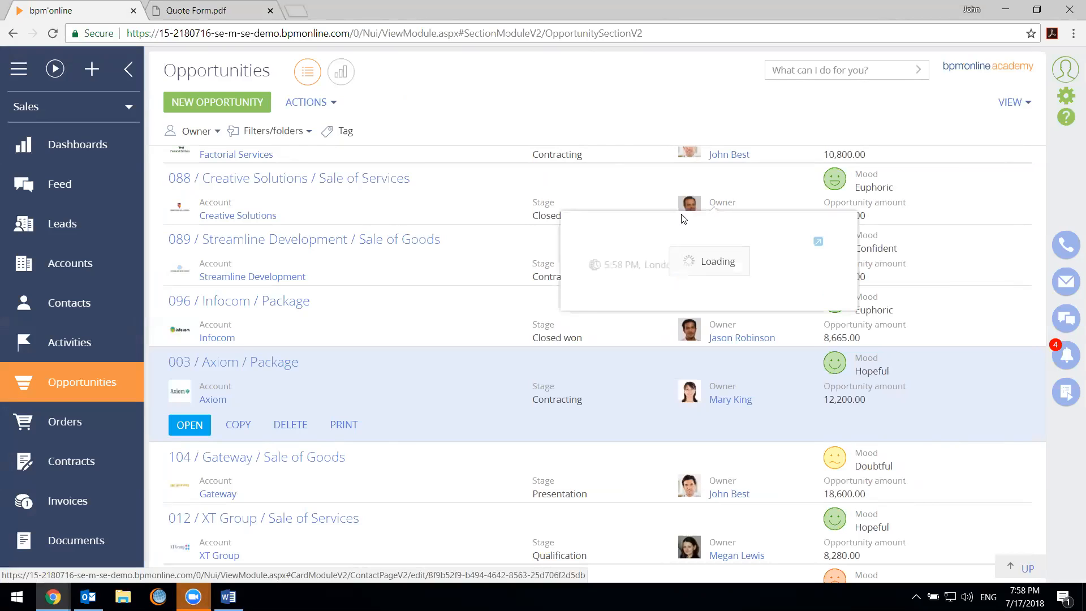